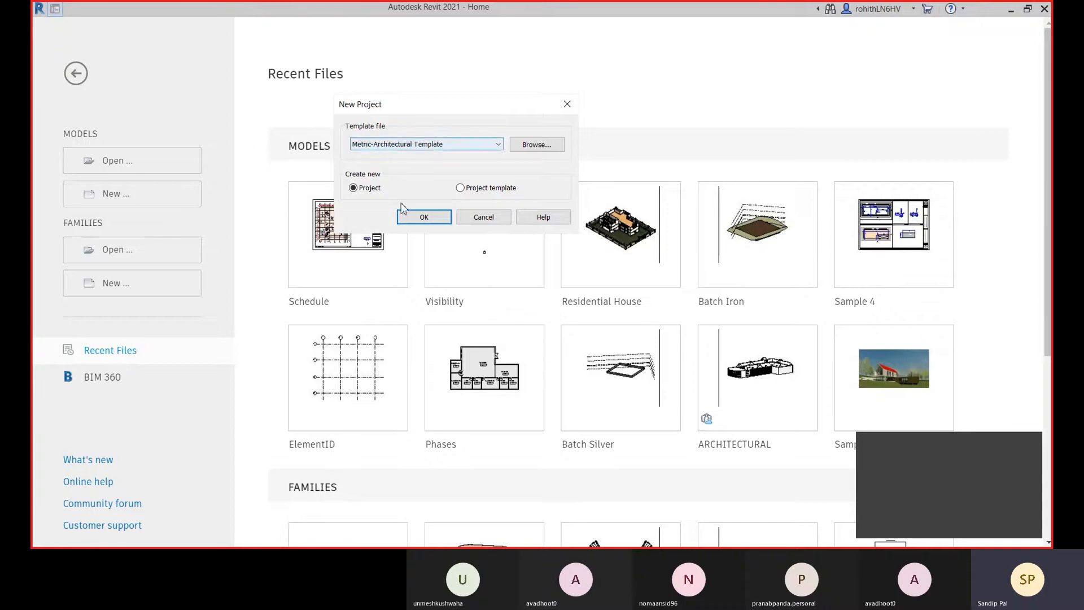
Create a project from the Metric-Architectural Template and start an in-place mass named Conecptual Model.
{"action": "left_click", "coordinate": [417, 217]}
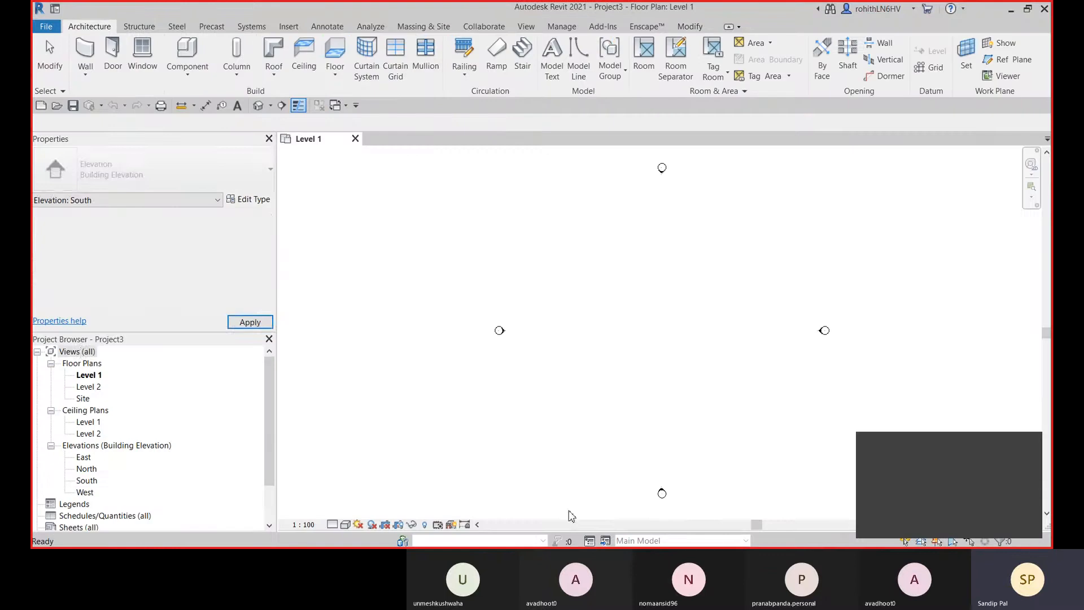
{"action": "left_click", "coordinate": [442, 28]}
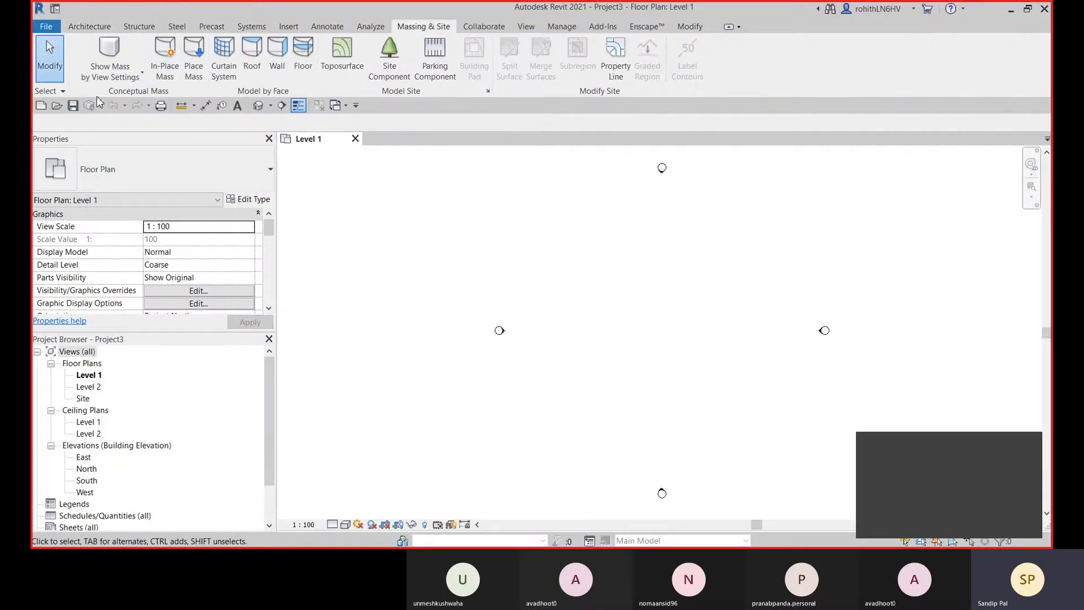
{"action": "left_click", "coordinate": [176, 78]}
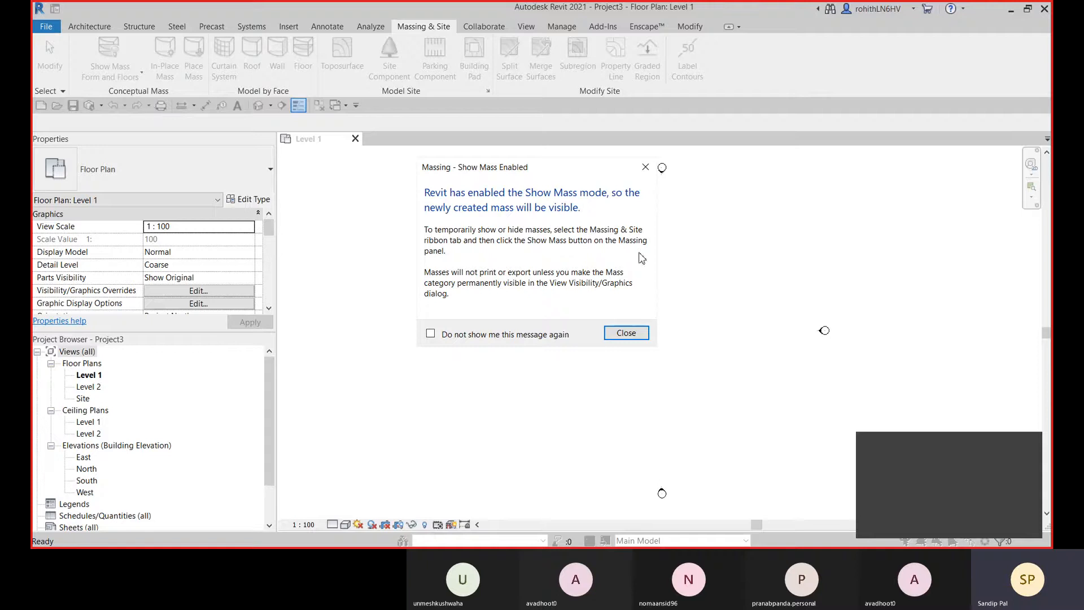
{"action": "left_click", "coordinate": [626, 332]}
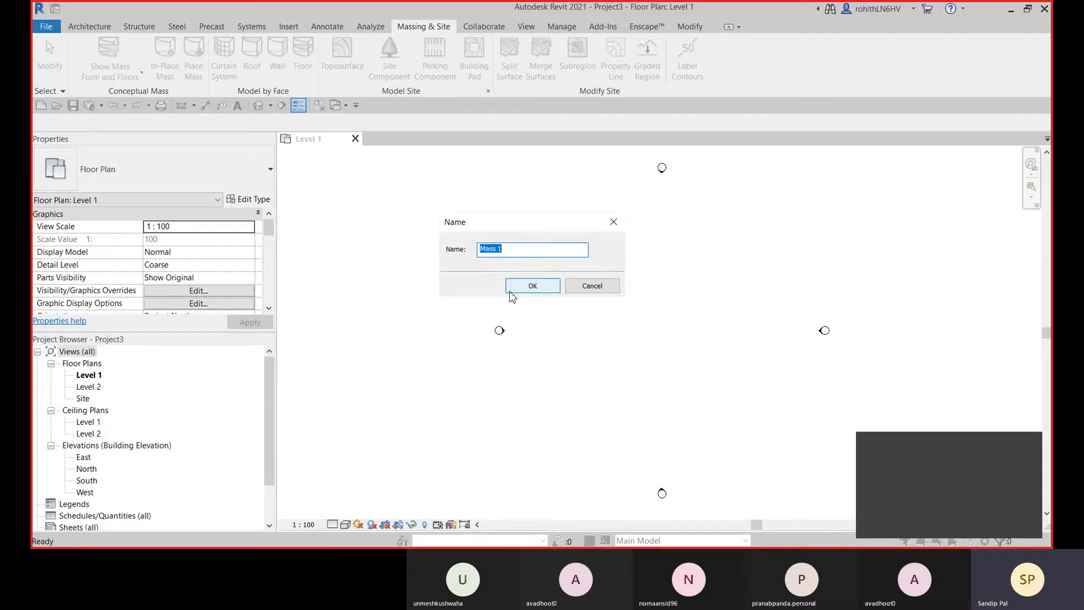
{"action": "type", "text": "Co"}
{"action": "type", "text": "necptual Mo"}
{"action": "key", "text": "Return"}
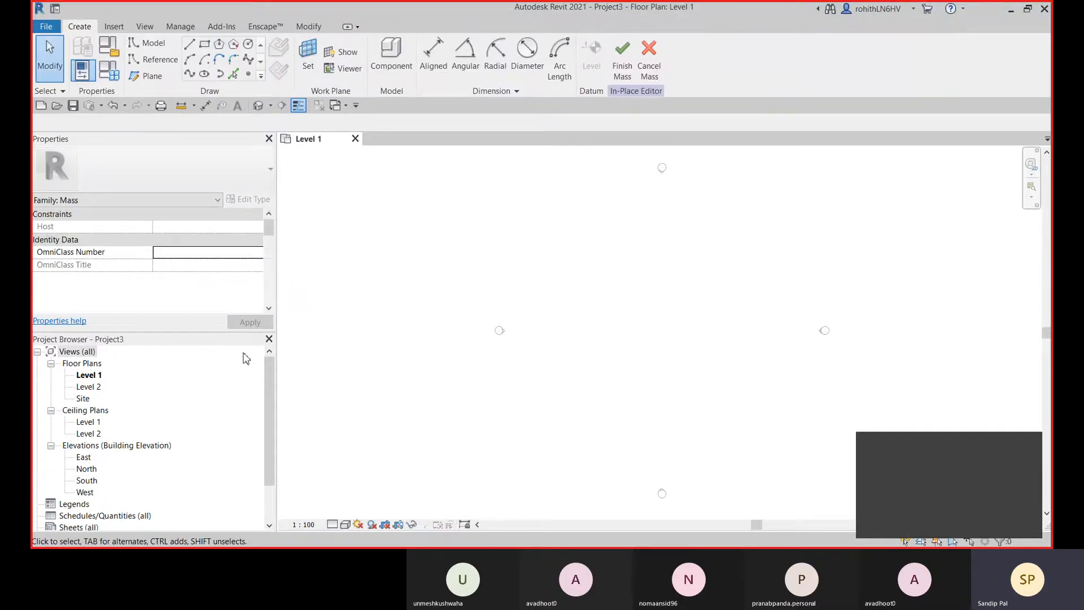
Check the levels in the North elevation, then draw a three-sided inscribed polygon between the elevation markers in the Level 1 plan.
{"action": "double_click", "coordinate": [86, 469]}
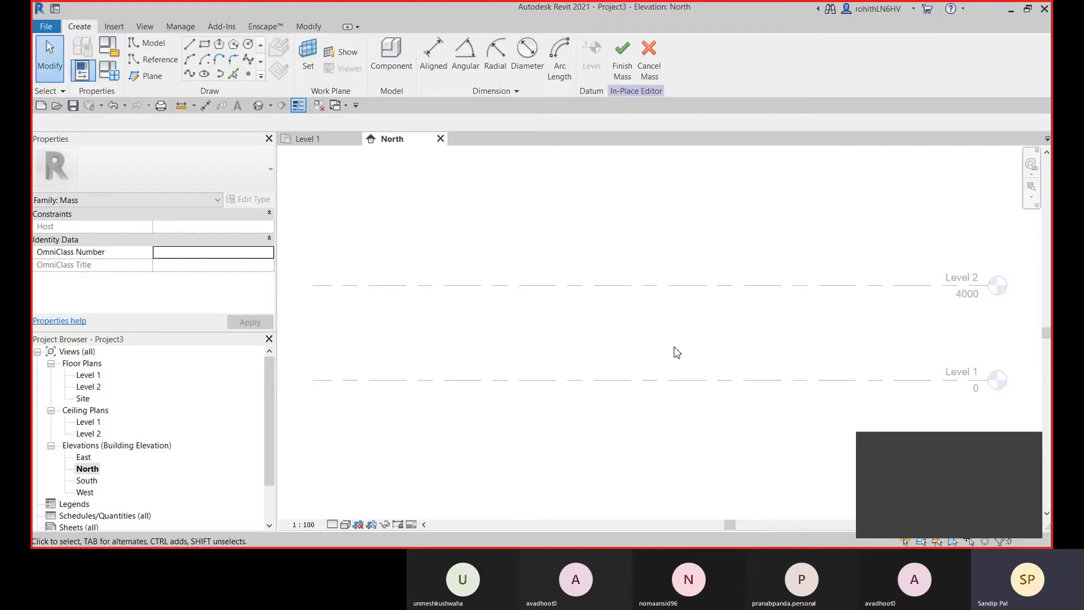
{"action": "scroll", "coordinate": [677, 352], "scroll_direction": "down", "scroll_amount": 3}
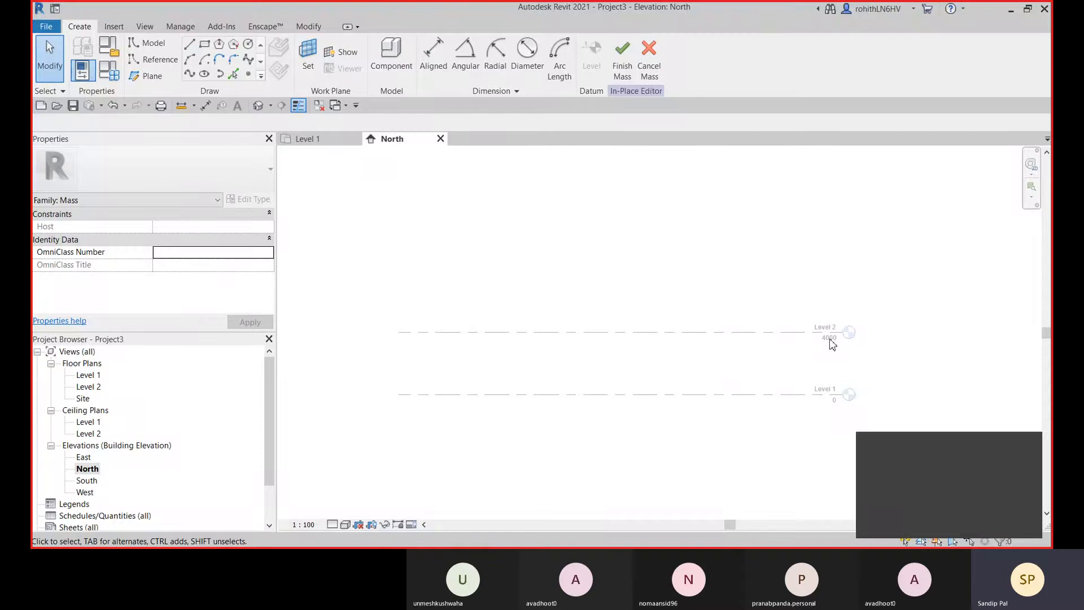
{"action": "key", "text": "ctrl+Tab"}
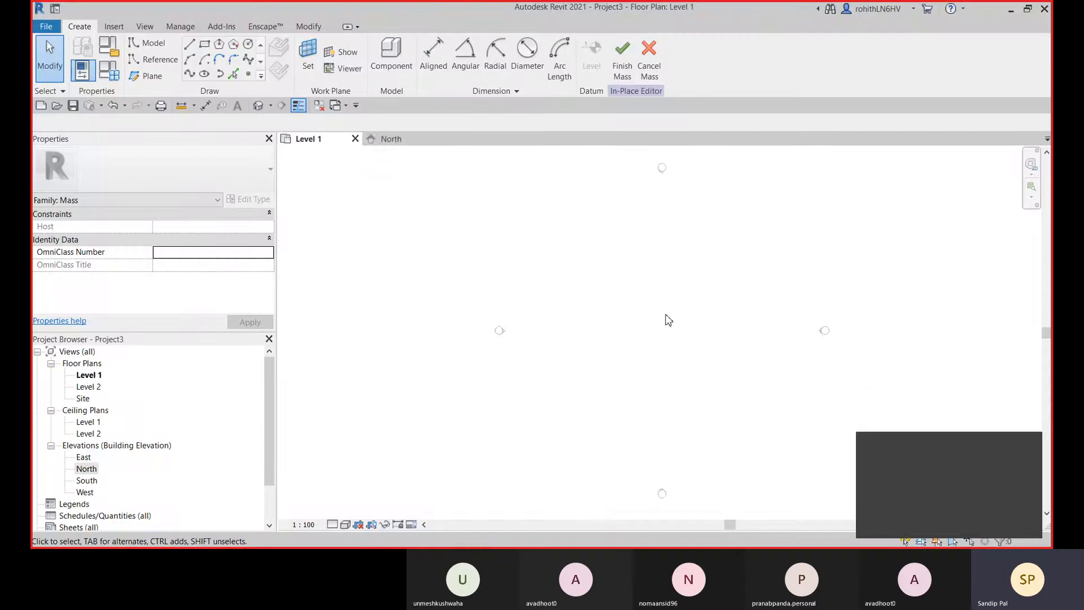
{"action": "left_click", "coordinate": [219, 47]}
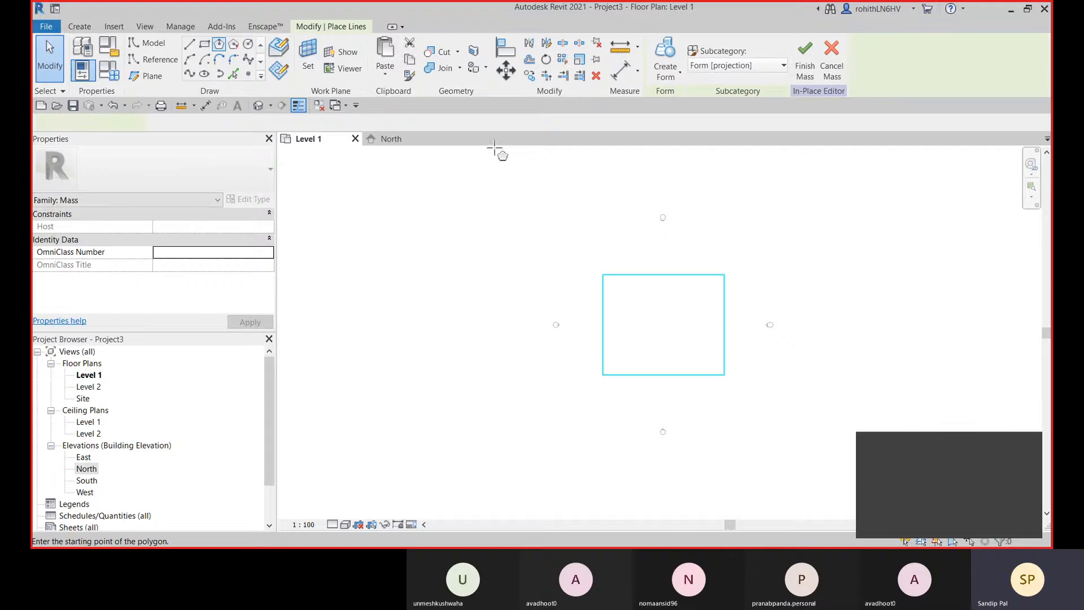
{"action": "left_click_drag", "start_coordinate": [527, 123], "coordinate": [508, 128]}
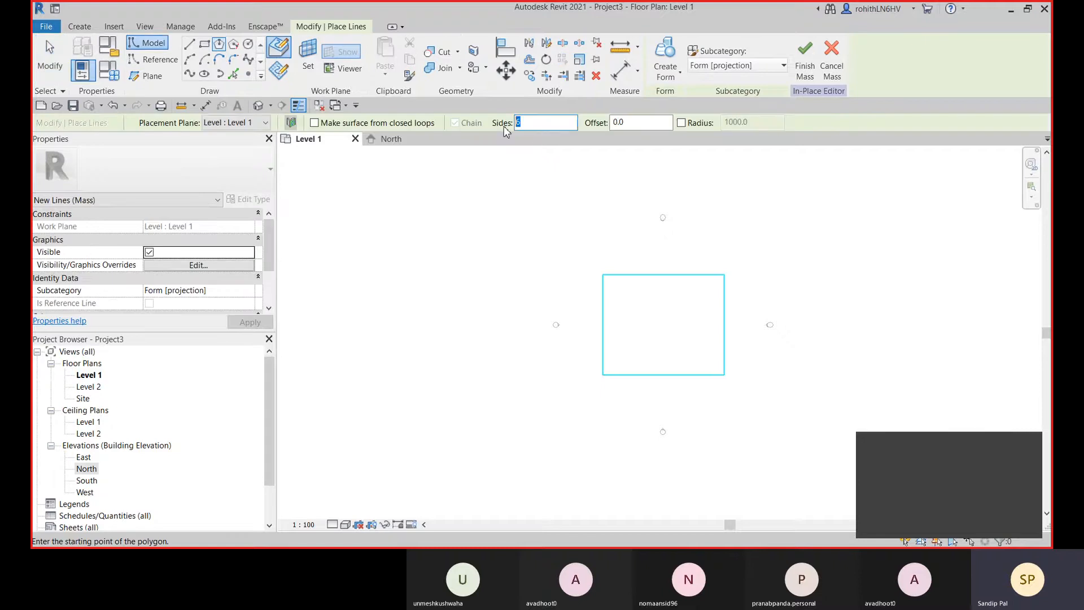
{"action": "type", "text": "3"}
{"action": "left_click", "coordinate": [664, 331]}
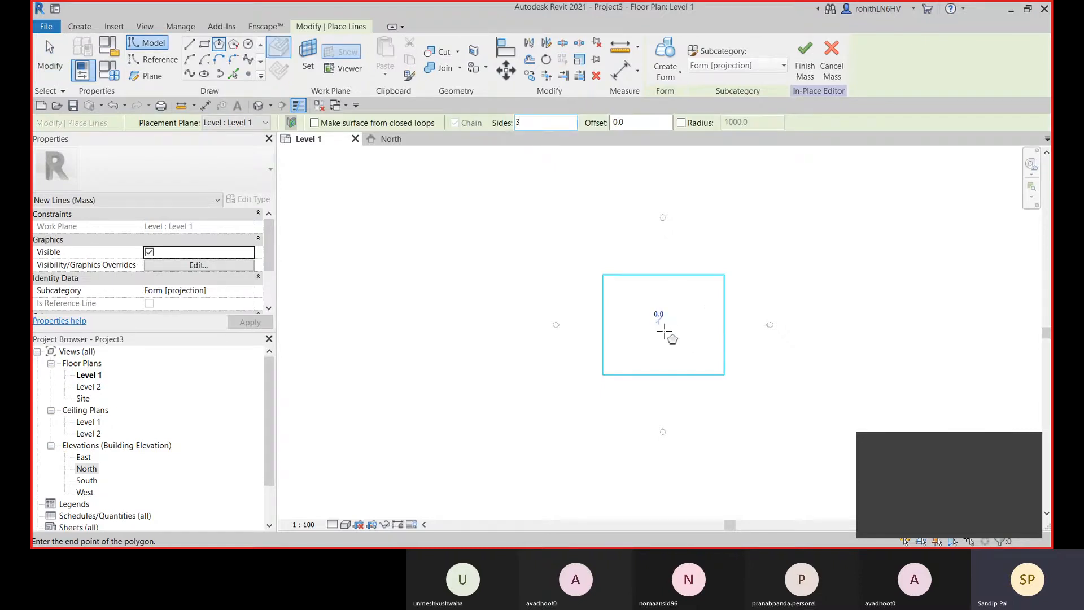
{"action": "left_click", "coordinate": [690, 351]}
Draw a helper line joining the midpoints of the triangle's two upper sides and another from the base's midpoint perpendicular to it.
{"action": "middle_click_drag", "start_coordinate": [731, 344], "coordinate": [717, 356]}
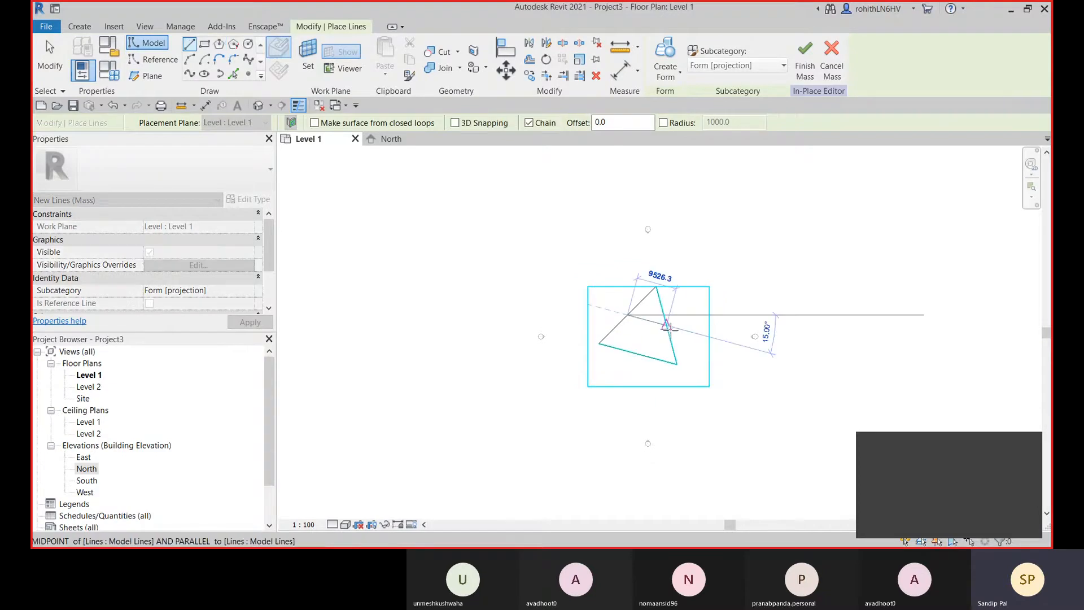
{"action": "left_click", "coordinate": [666, 326]}
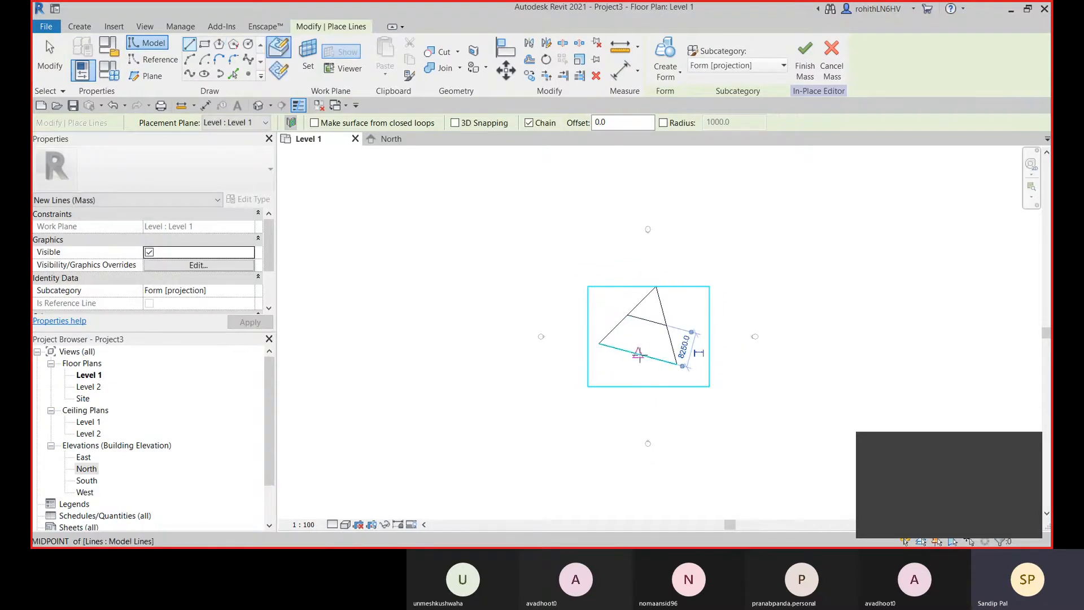
{"action": "left_click", "coordinate": [638, 352]}
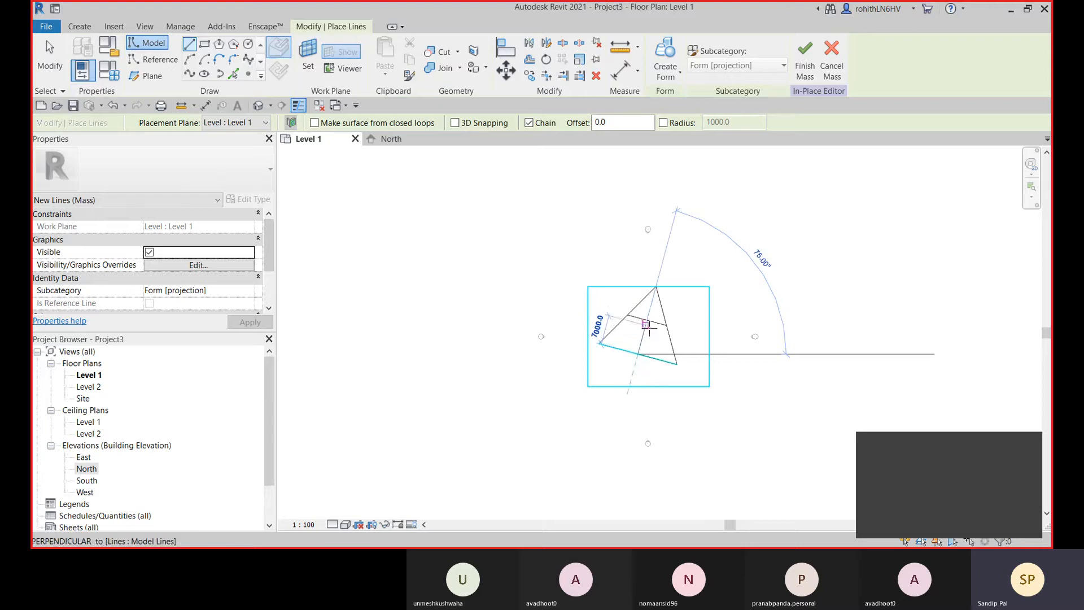
{"action": "left_click", "coordinate": [647, 319]}
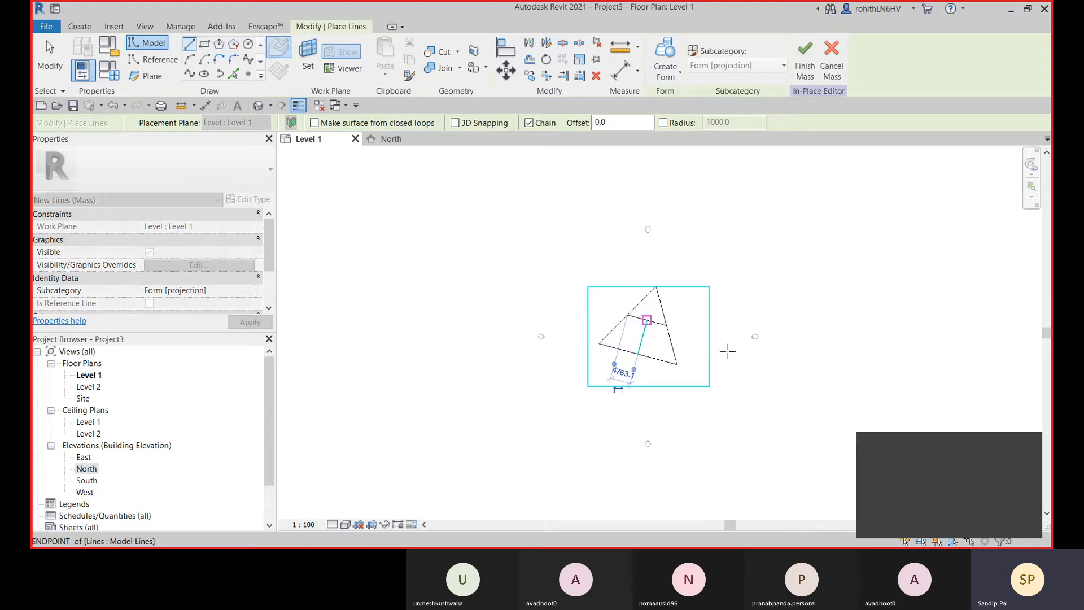
{"action": "key", "text": "Escape"}
{"action": "middle_click_drag", "start_coordinate": [727, 351], "coordinate": [710, 359]}
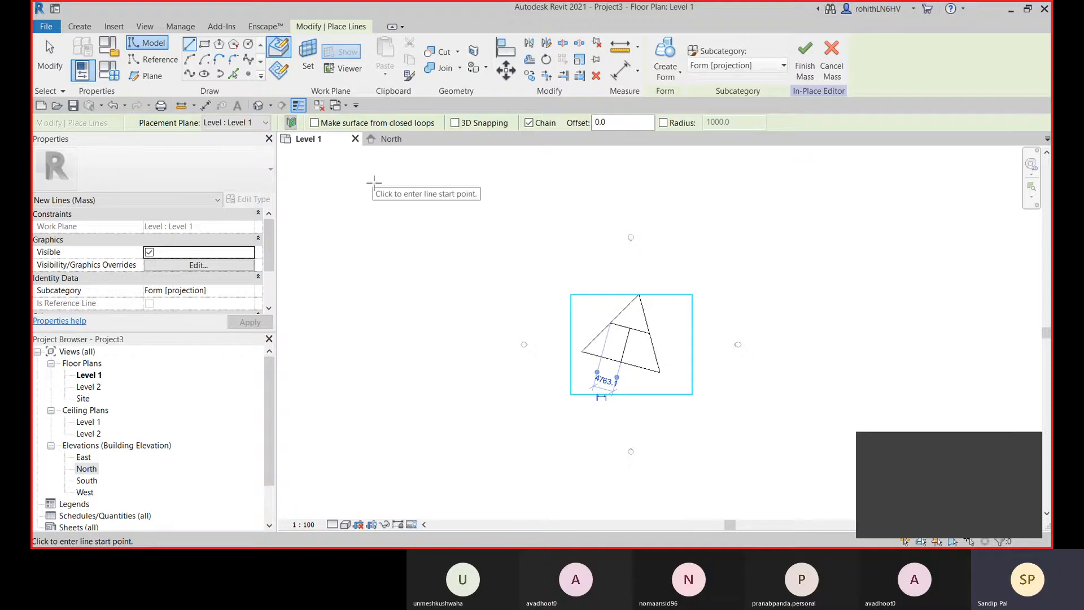
{"action": "right_click", "coordinate": [373, 247]}
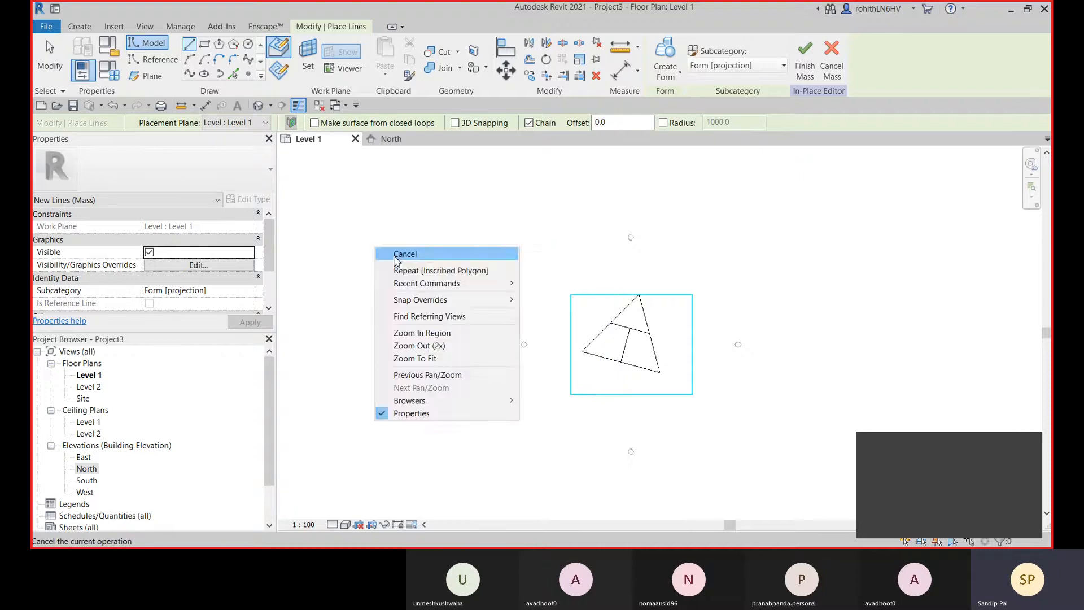
{"action": "left_click", "coordinate": [396, 252]}
On Level 2, draw a three-sided polygon of radius 8250 mm, centred where the helper lines meet, with a vertex at the lower triangle's base midpoint.
{"action": "double_click", "coordinate": [89, 387]}
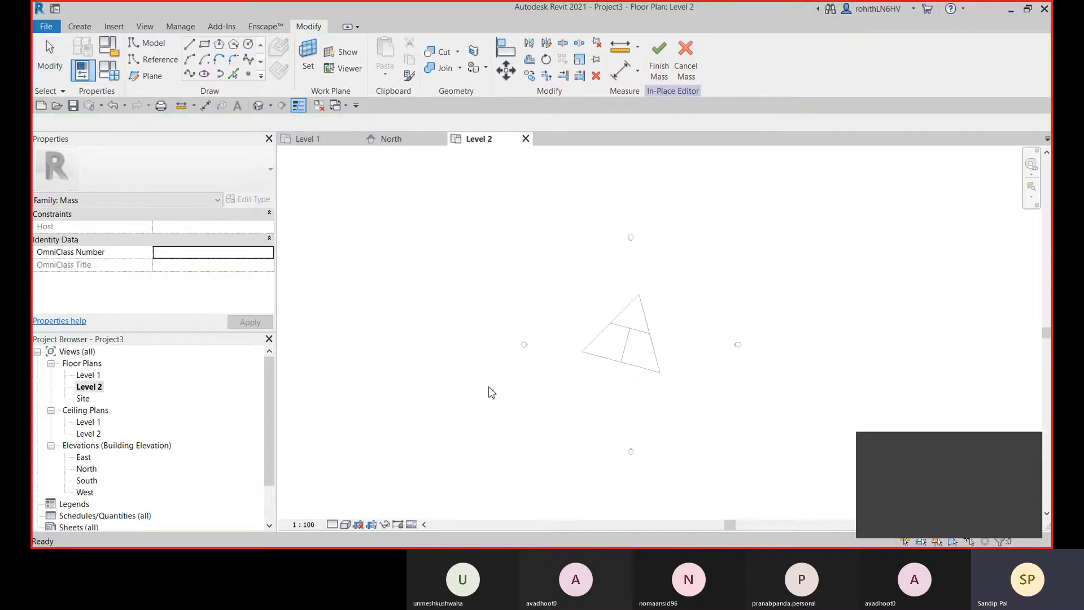
{"action": "left_click", "coordinate": [219, 60]}
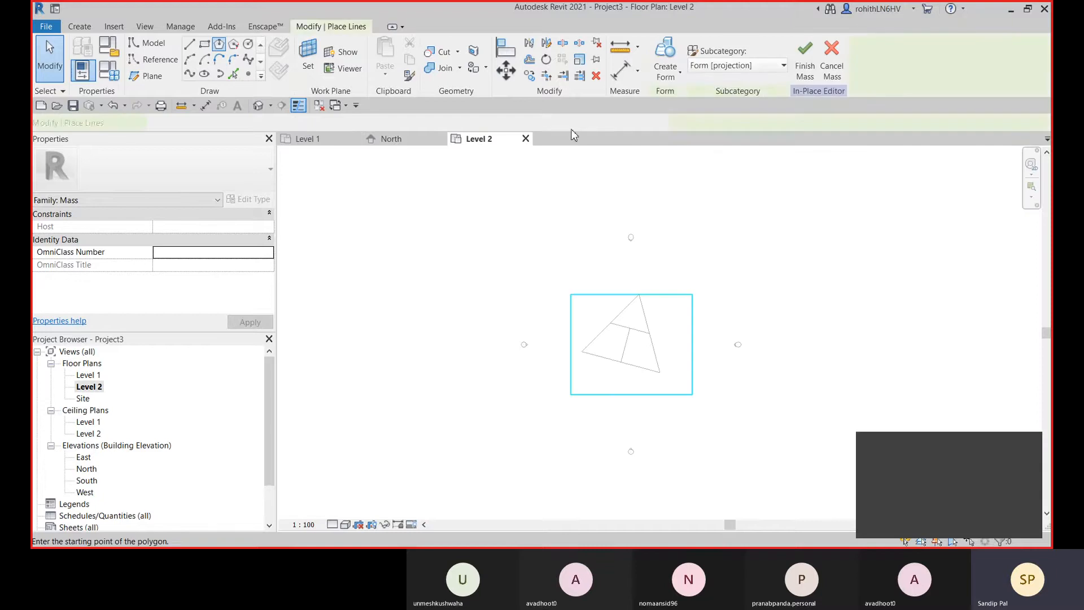
{"action": "left_click", "coordinate": [630, 328]}
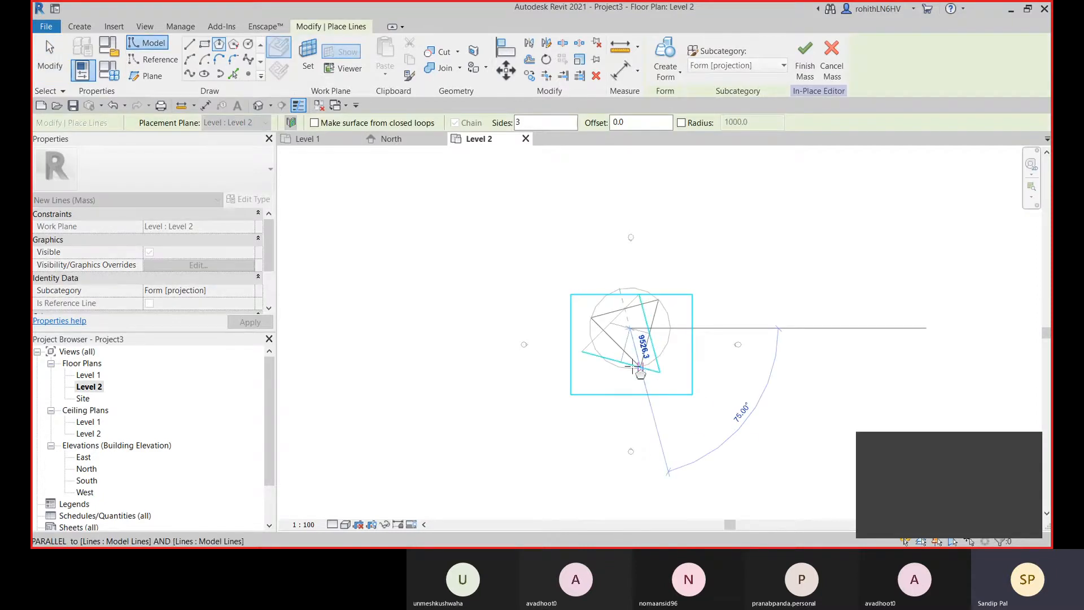
{"action": "scroll", "coordinate": [639, 372], "scroll_direction": "up", "scroll_amount": 3}
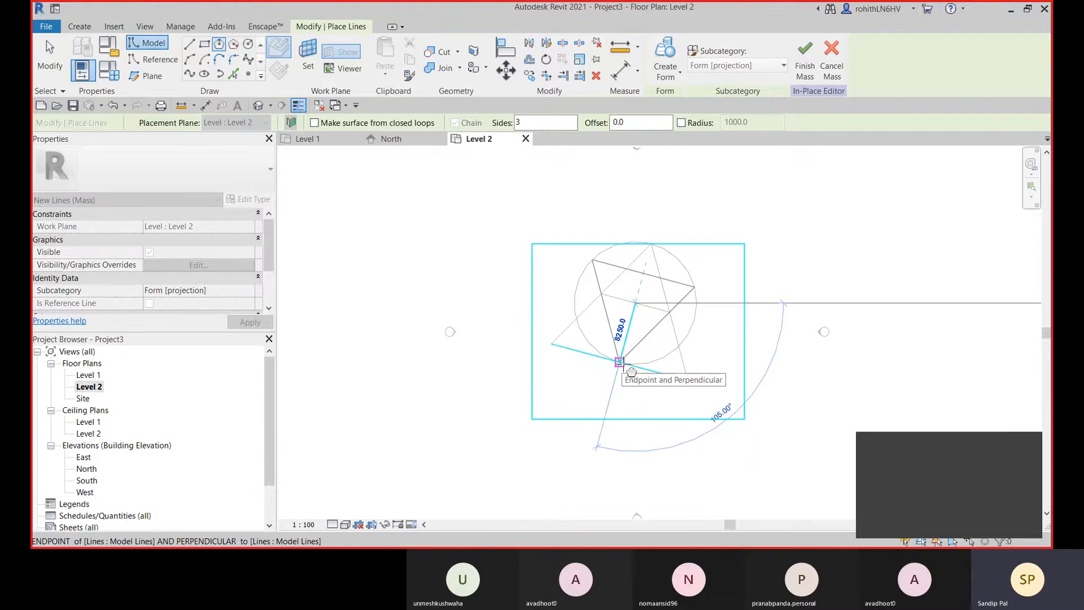
{"action": "left_click", "coordinate": [619, 362]}
{"action": "middle_click_drag", "start_coordinate": [713, 508], "coordinate": [703, 519]}
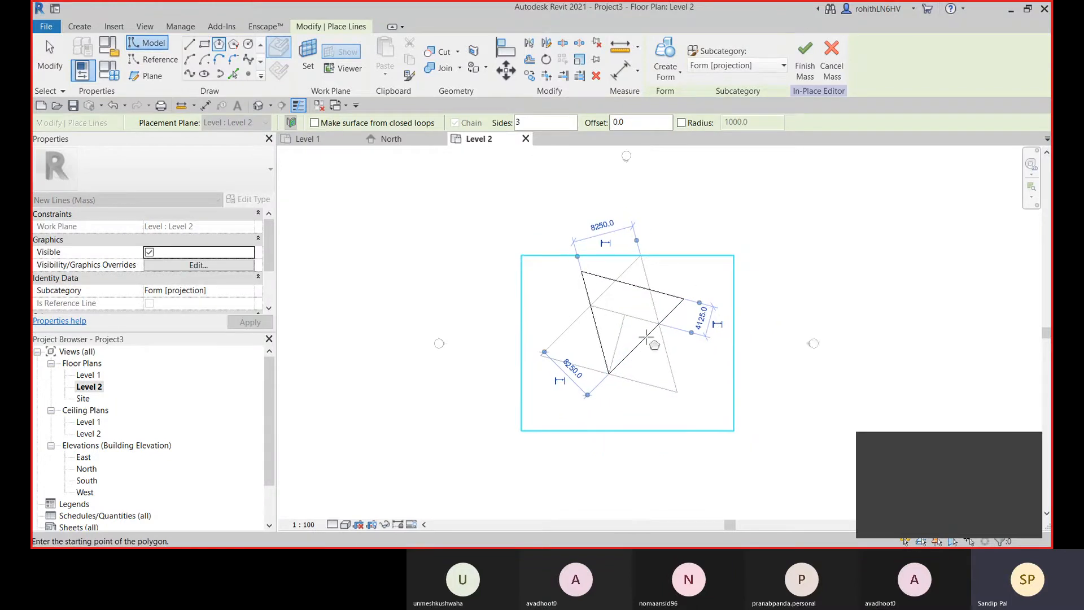
{"action": "right_click", "coordinate": [736, 248]}
{"action": "left_click", "coordinate": [745, 253]}
{"action": "right_click", "coordinate": [740, 245]}
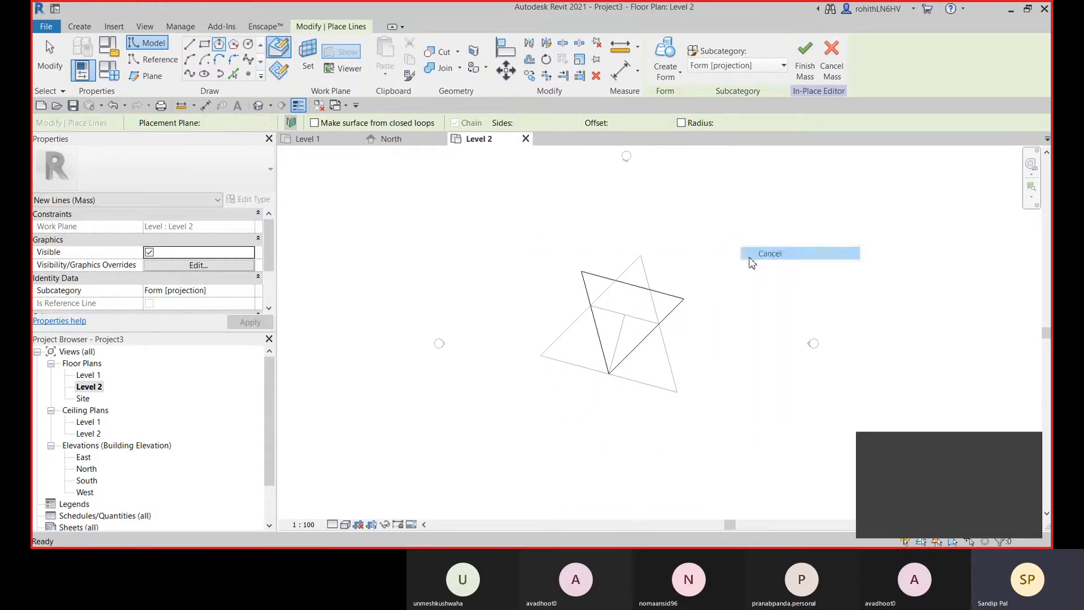
{"action": "left_click", "coordinate": [753, 252]}
Delete the two helper lines inside the triangle on Level 1.
{"action": "left_click", "coordinate": [310, 139]}
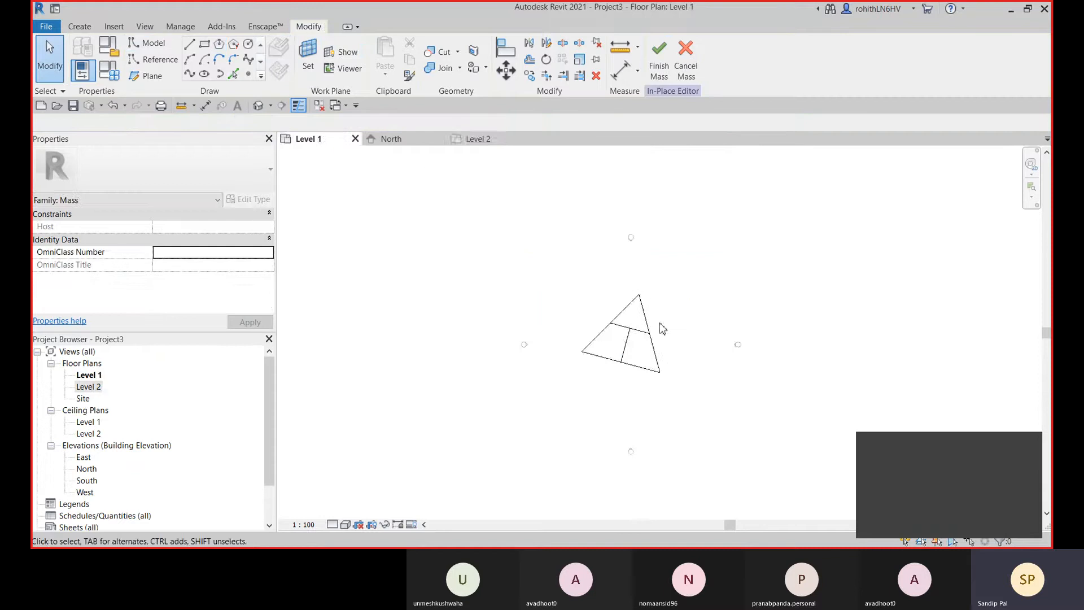
{"action": "scroll", "coordinate": [628, 339], "scroll_direction": "up", "scroll_amount": 3}
{"action": "left_click_drag", "start_coordinate": [654, 349], "coordinate": [623, 305]}
{"action": "key", "text": "Delete"}
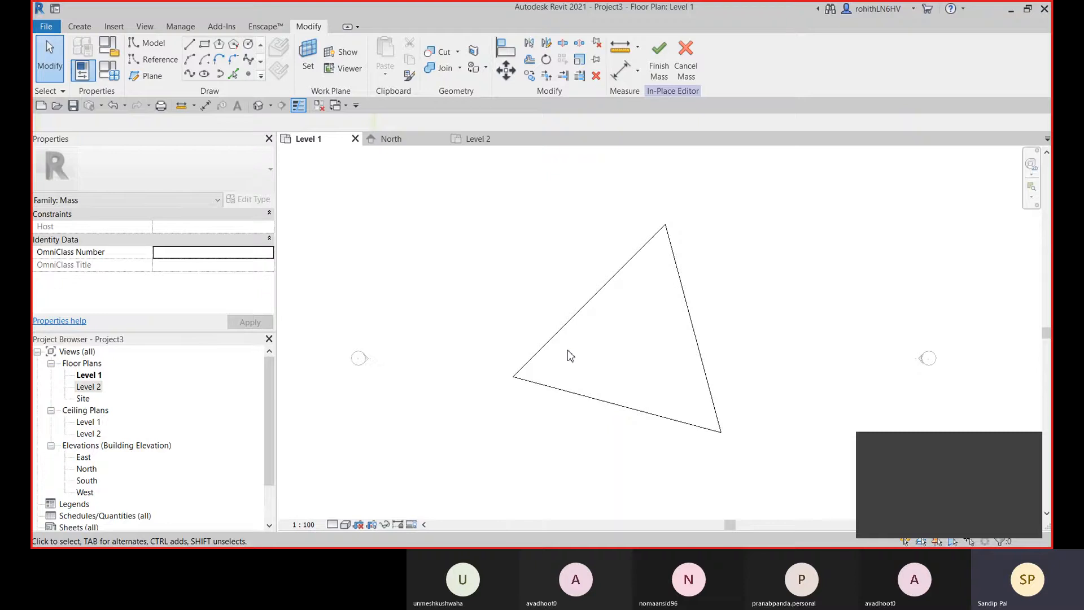
Create a solid form from the Level 1 and Level 2 triangles in the 3D view and finish the mass.
{"action": "key", "text": "3"}
{"action": "key", "text": "d"}
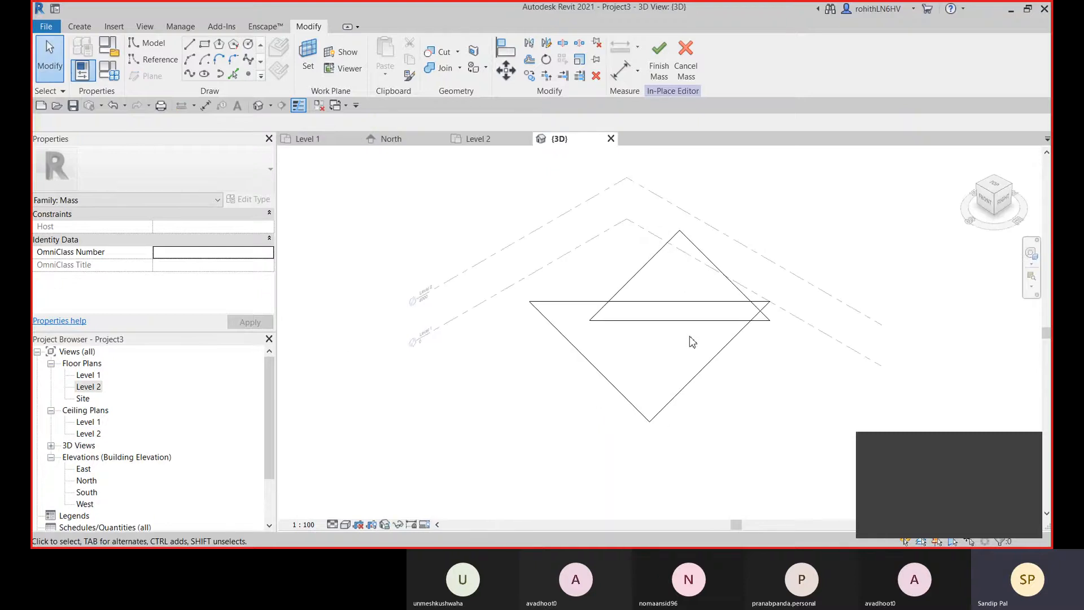
{"action": "middle_click_drag", "start_coordinate": [692, 342], "coordinate": [576, 208], "text": "shift"}
{"action": "left_click_drag", "start_coordinate": [484, 170], "coordinate": [825, 441]}
{"action": "left_click", "coordinate": [666, 71]}
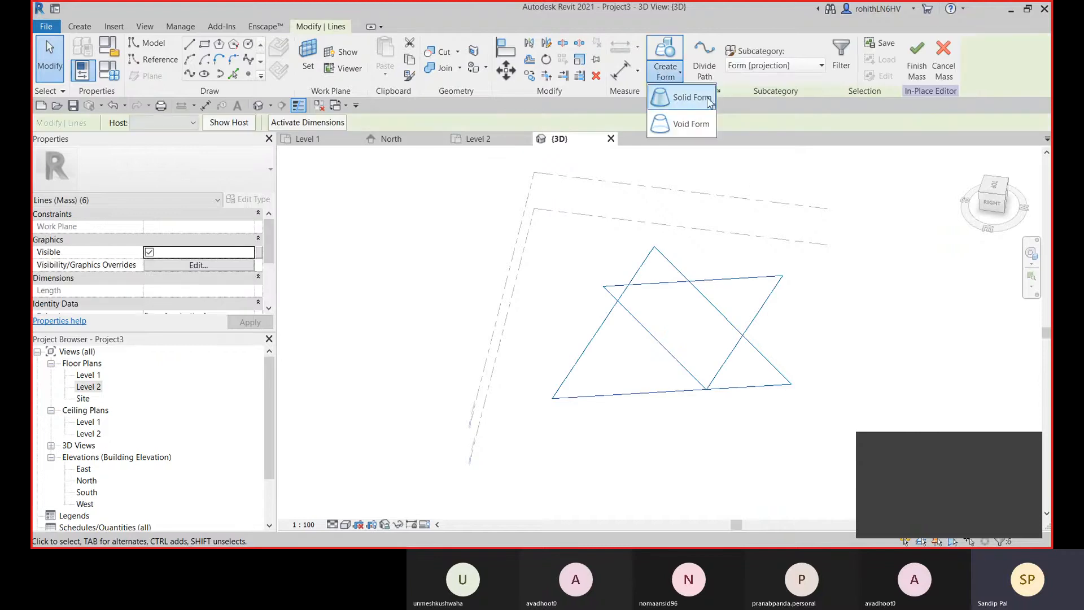
{"action": "left_click", "coordinate": [679, 109]}
{"action": "middle_click_drag", "start_coordinate": [816, 340], "coordinate": [295, 409], "text": "shift"}
{"action": "middle_click_drag", "start_coordinate": [723, 373], "coordinate": [557, 447]}
{"action": "middle_click_drag", "start_coordinate": [464, 397], "coordinate": [603, 372]}
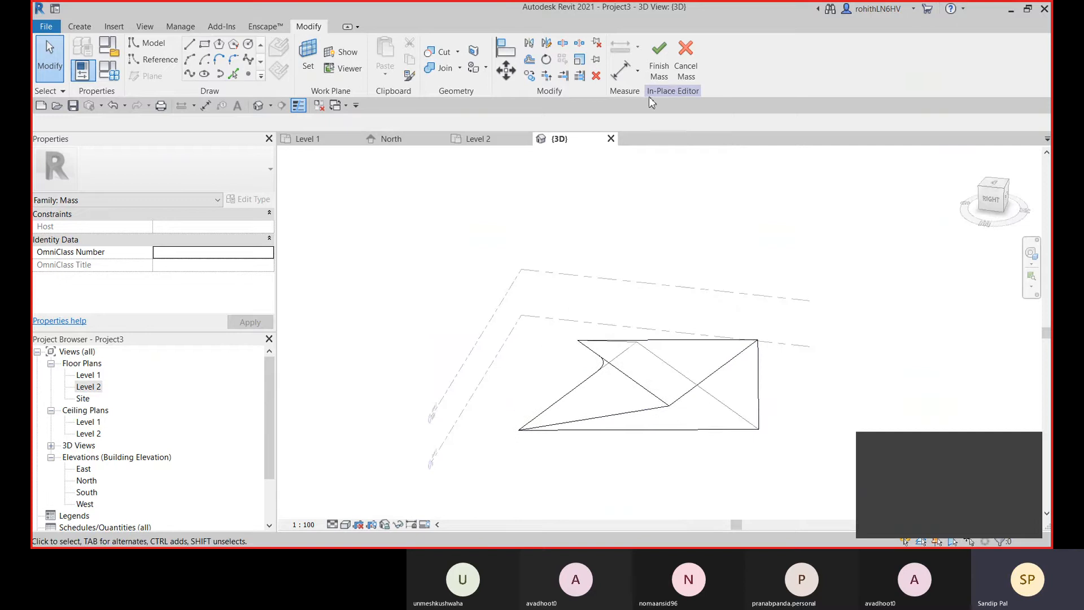
{"action": "left_click", "coordinate": [659, 70]}
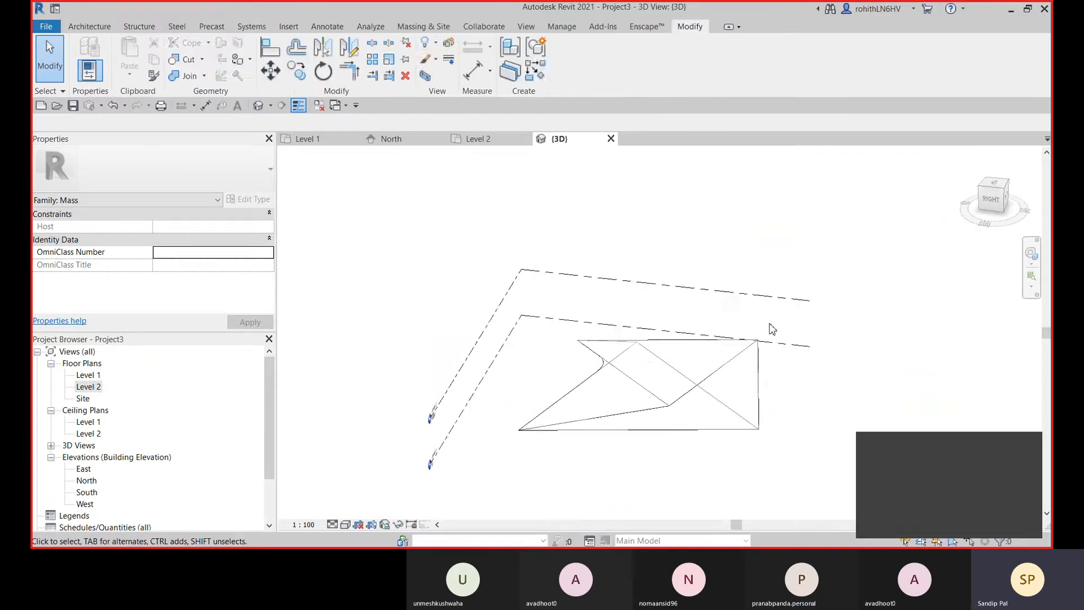
Set the height of Level 2 above Level 1 to 40000 mm.
{"action": "left_click", "coordinate": [511, 314]}
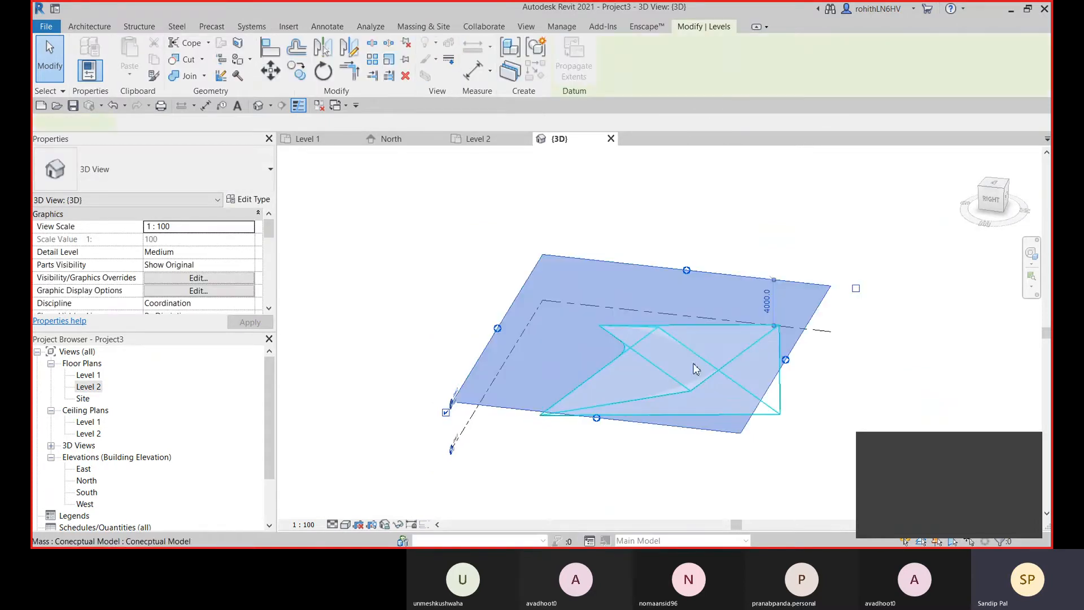
{"action": "middle_click_drag", "start_coordinate": [612, 395], "coordinate": [822, 387], "text": "shift"}
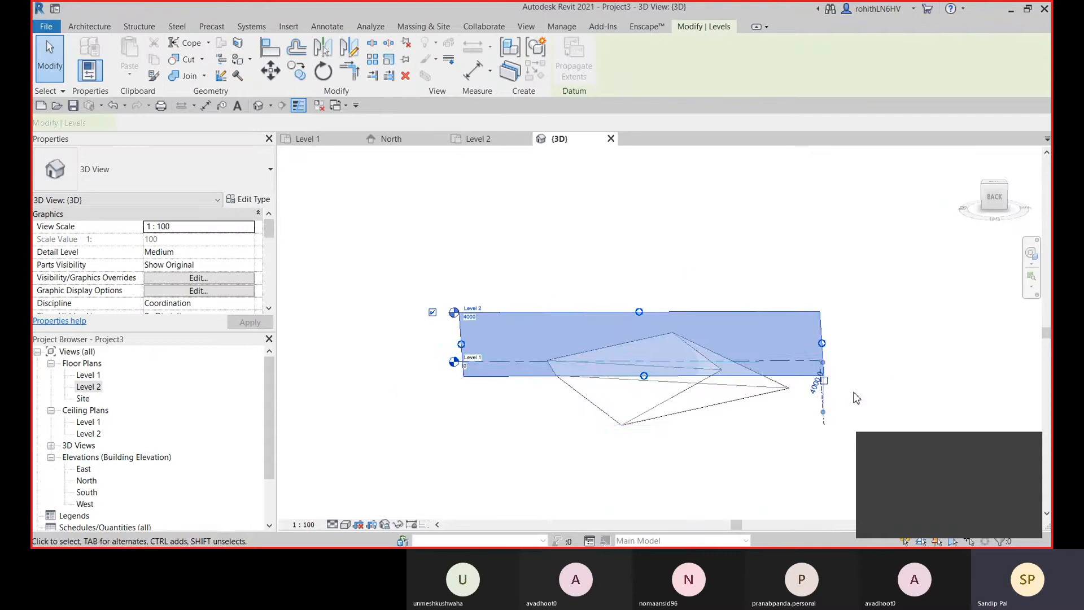
{"action": "left_click", "coordinate": [815, 392]}
{"action": "left_click", "coordinate": [816, 391]}
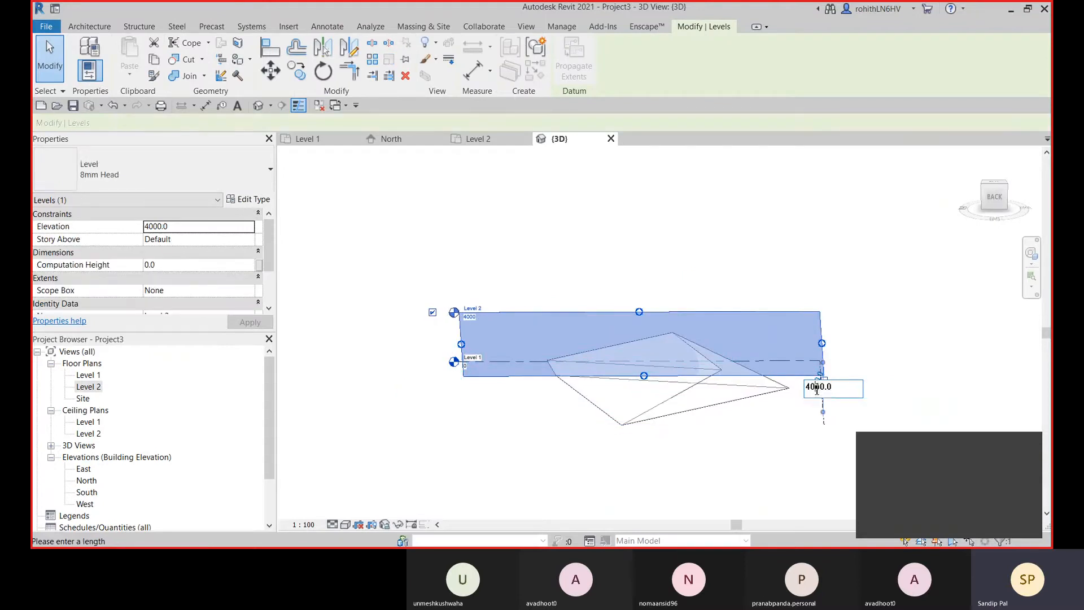
{"action": "left_click", "coordinate": [882, 313]}
{"action": "scroll", "coordinate": [794, 392], "scroll_direction": "down", "scroll_amount": 2}
{"action": "middle_click_drag", "start_coordinate": [738, 435], "coordinate": [638, 504]}
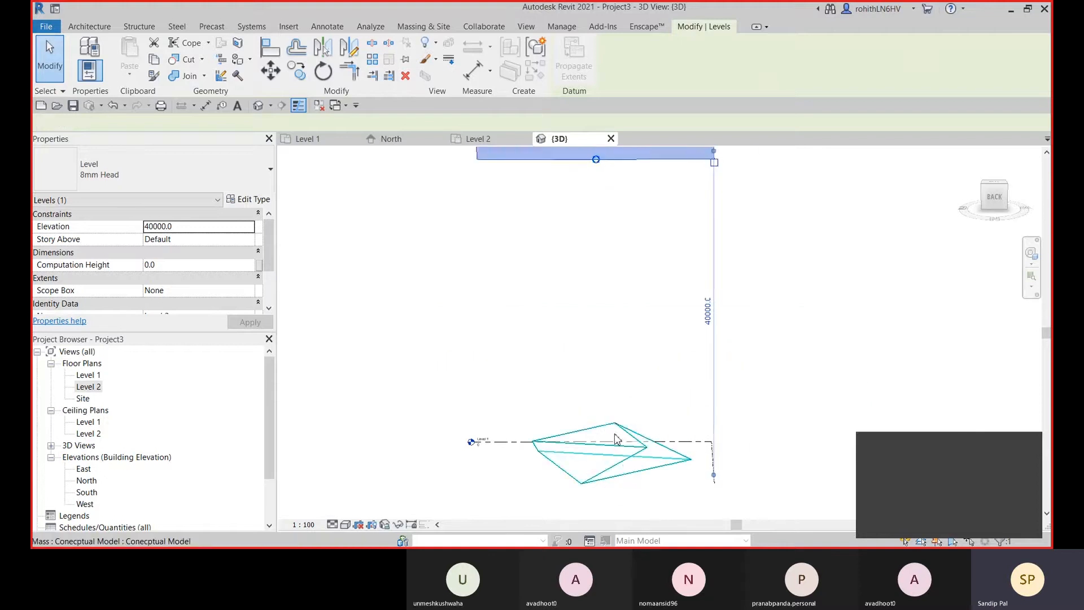
Stretch the top of the mass upward to just about the height of Level 2.
{"action": "left_click", "coordinate": [617, 439]}
{"action": "scroll", "coordinate": [604, 436], "scroll_direction": "down", "scroll_amount": 3}
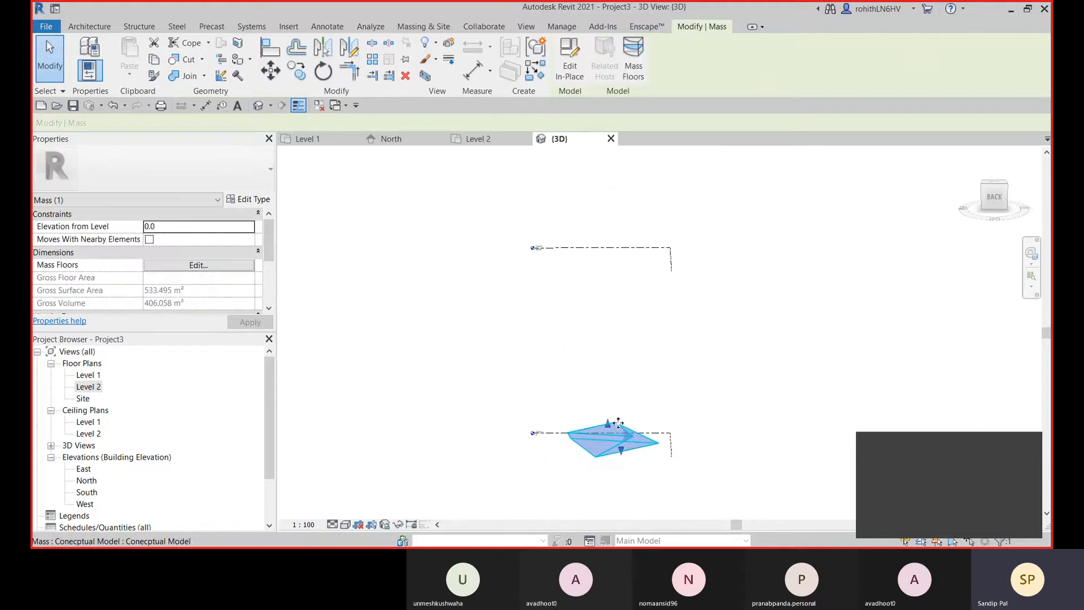
{"action": "left_click_drag", "start_coordinate": [609, 439], "coordinate": [608, 279]}
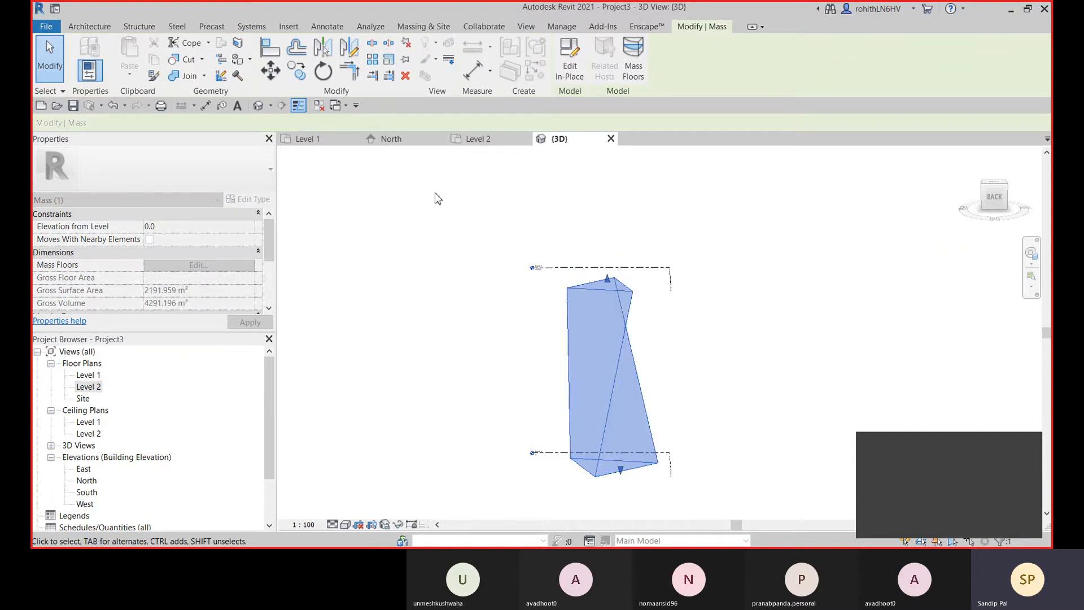
Stretch the top of the mass exactly to Level 2 in the North elevation and lock it to that level.
{"action": "left_click", "coordinate": [391, 139]}
{"action": "scroll", "coordinate": [685, 441], "scroll_direction": "down", "scroll_amount": 4}
{"action": "middle_click_drag", "start_coordinate": [729, 363], "coordinate": [711, 436]}
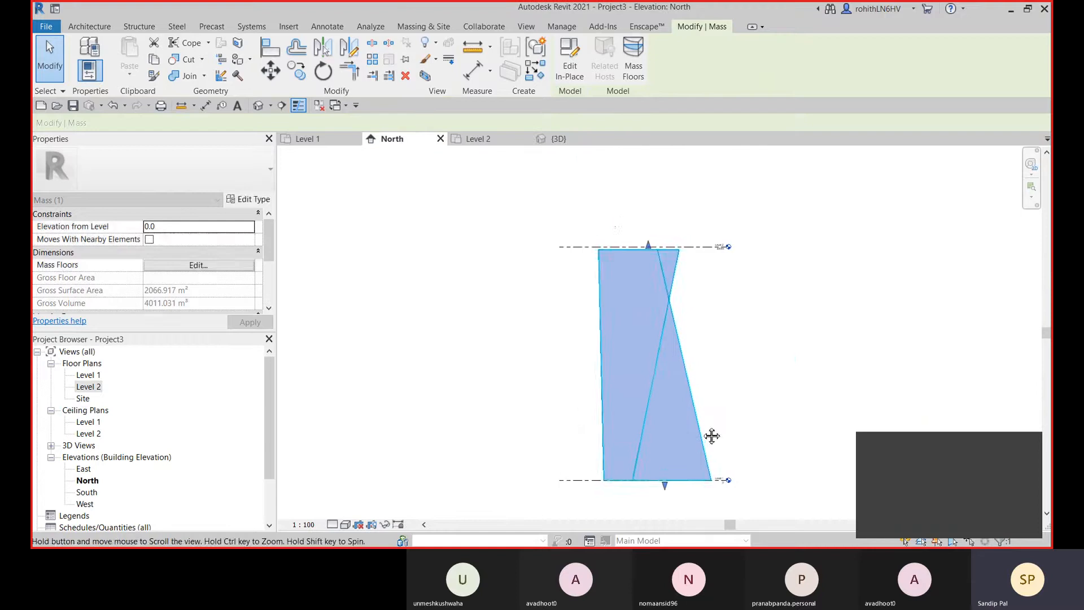
{"action": "scroll", "coordinate": [623, 233], "scroll_direction": "up", "scroll_amount": 3}
{"action": "left_click_drag", "start_coordinate": [656, 285], "coordinate": [664, 263]}
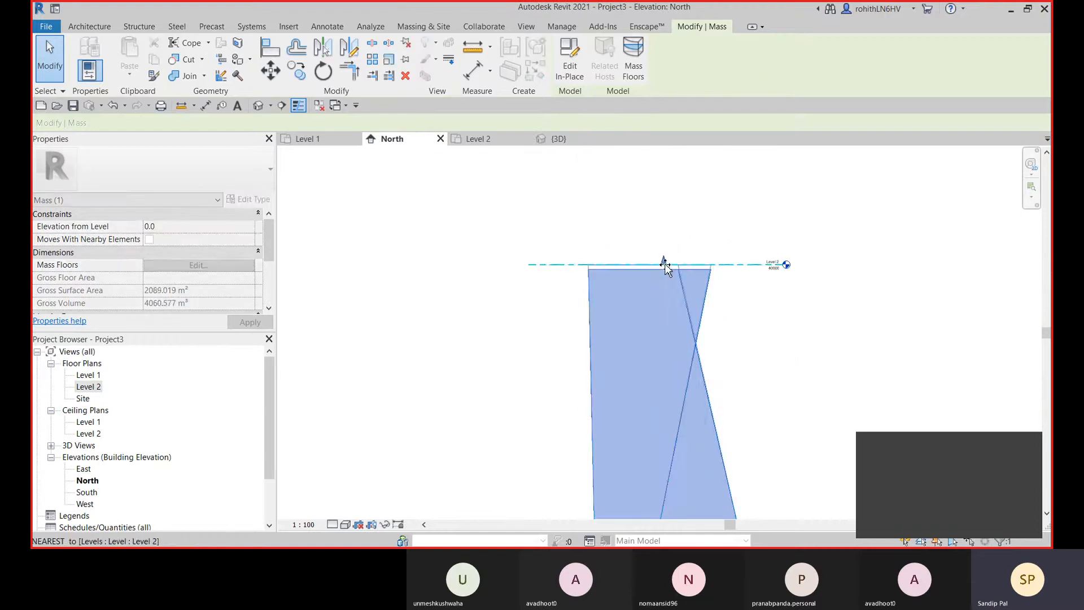
{"action": "left_click", "coordinate": [674, 247]}
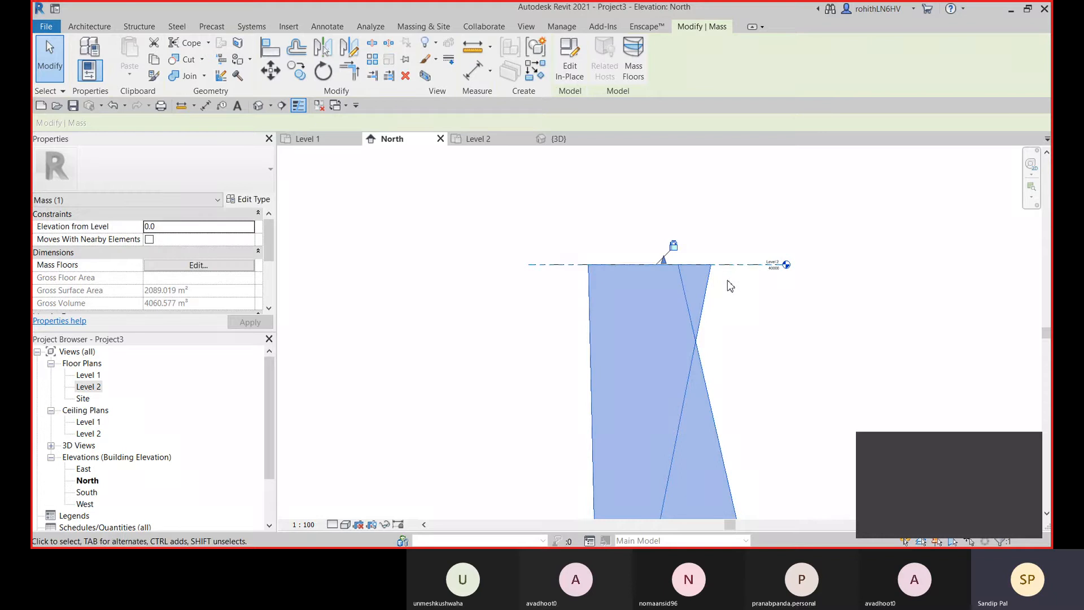
{"action": "scroll", "coordinate": [730, 286], "scroll_direction": "down", "scroll_amount": 2}
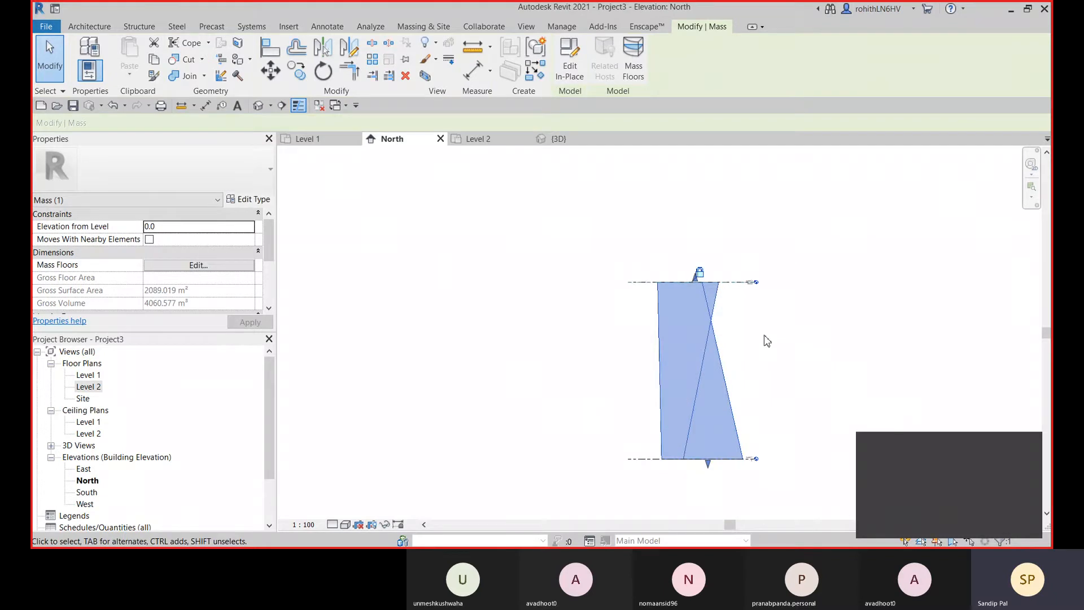
{"action": "left_click", "coordinate": [766, 340]}
Set the visual style to Realistic in both the North elevation and the 3D view.
{"action": "left_click", "coordinate": [345, 525]}
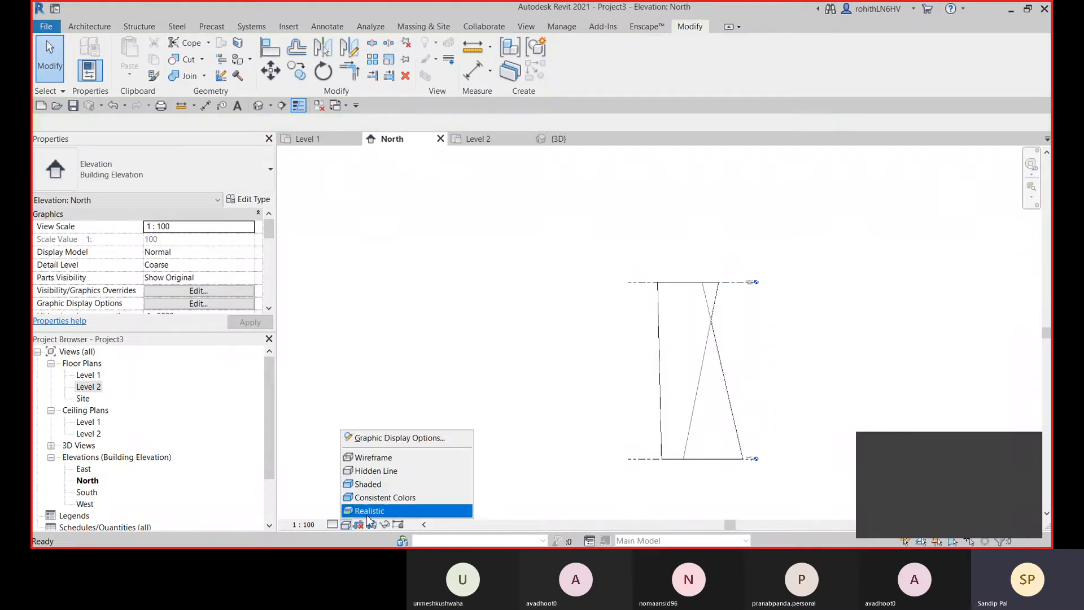
{"action": "left_click", "coordinate": [367, 511]}
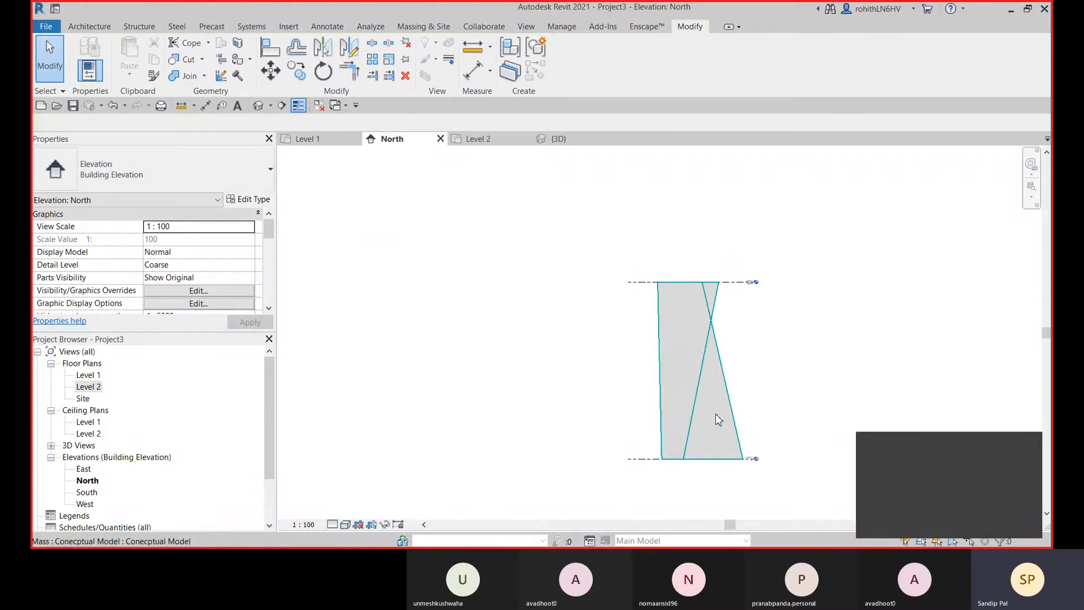
{"action": "left_click", "coordinate": [553, 140]}
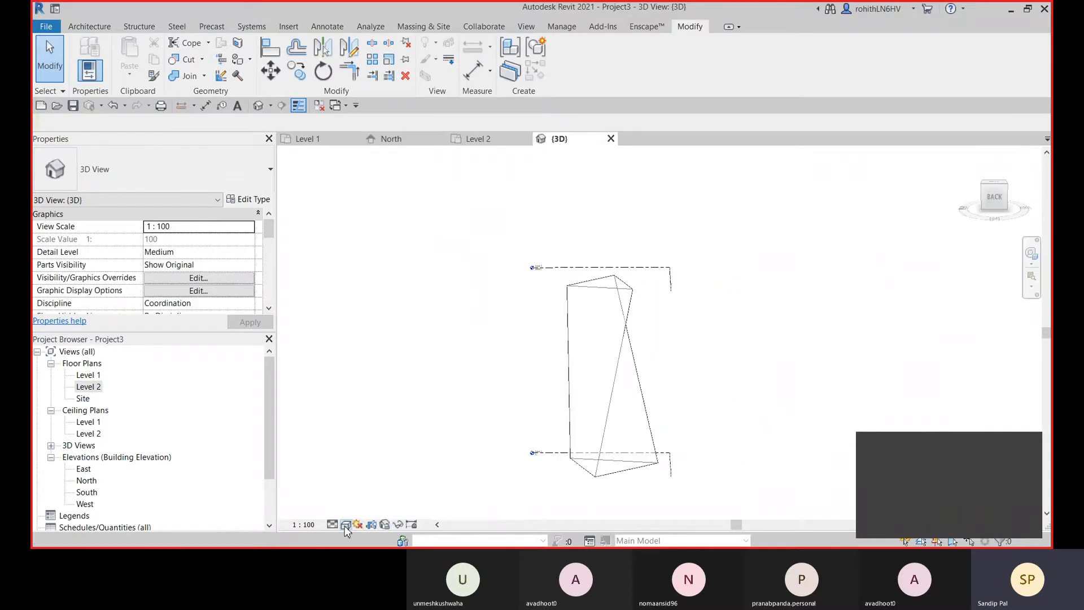
{"action": "left_click", "coordinate": [348, 525]}
{"action": "left_click", "coordinate": [361, 512]}
Examine the twisted mass from several sides in the 3D view.
{"action": "mouse_move", "coordinate": [732, 408]}
{"action": "middle_mouse_down", "text": "shift"}
{"action": "mouse_move", "coordinate": [649, 450]}
{"action": "mouse_move", "coordinate": [614, 439]}
{"action": "middle_mouse_up", "text": "shift"}
{"action": "middle_click_drag", "start_coordinate": [671, 413], "coordinate": [484, 483], "text": "shift"}
{"action": "middle_click_drag", "start_coordinate": [619, 450], "coordinate": [620, 375], "text": "shift"}
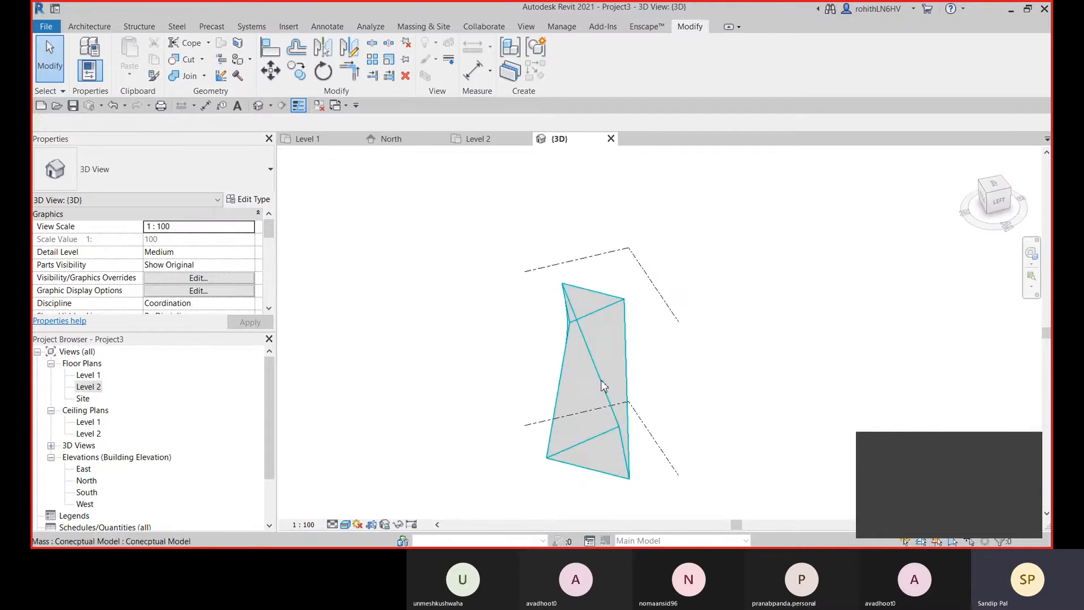
{"action": "left_click", "coordinate": [604, 380]}
{"action": "left_click", "coordinate": [568, 237]}
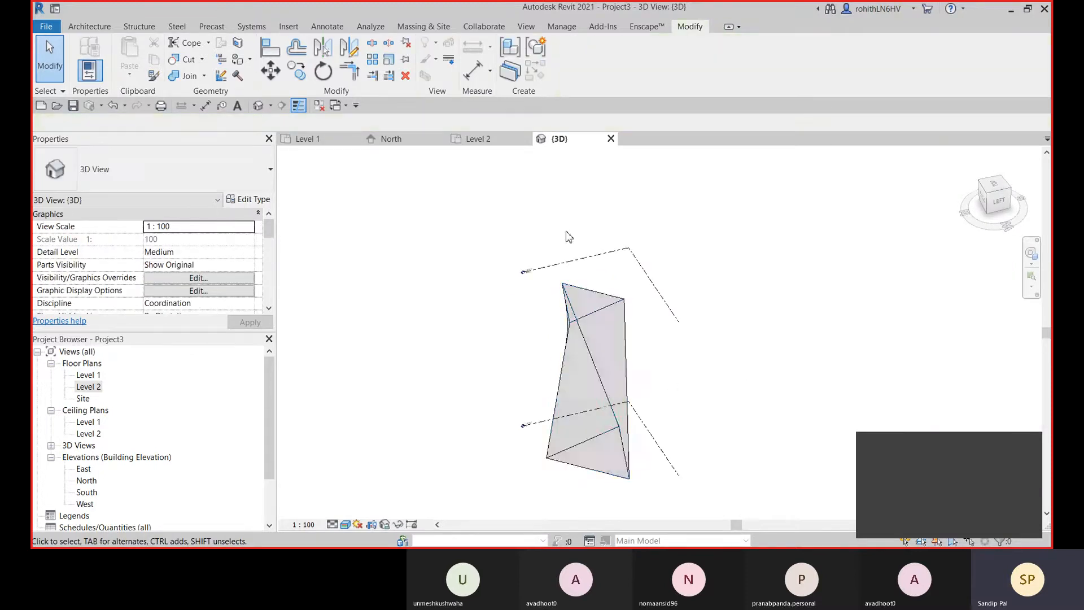
{"action": "left_click", "coordinate": [621, 334]}
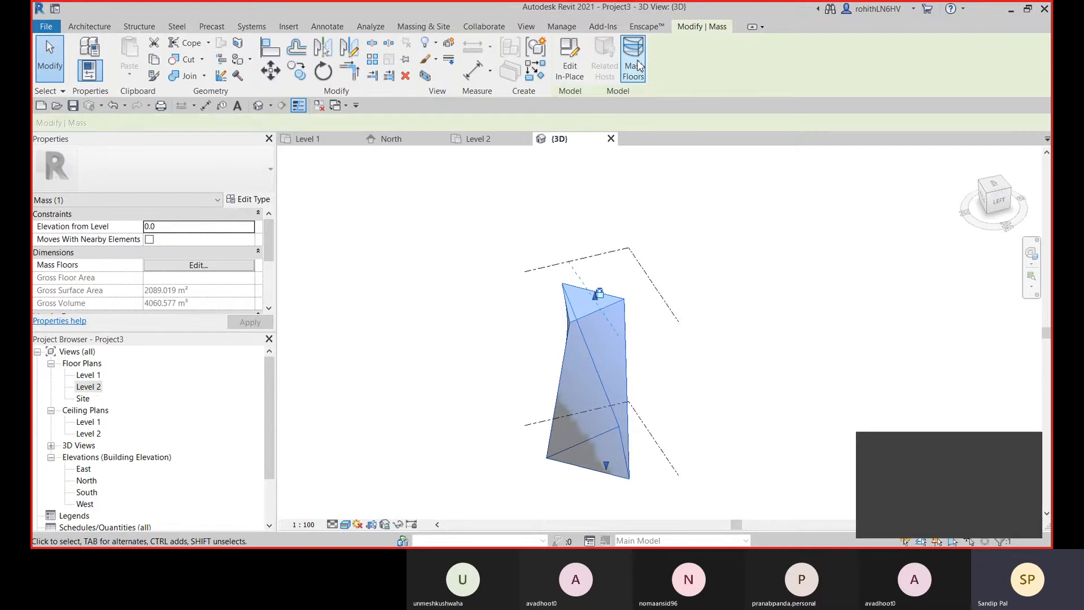
{"action": "left_click", "coordinate": [736, 364]}
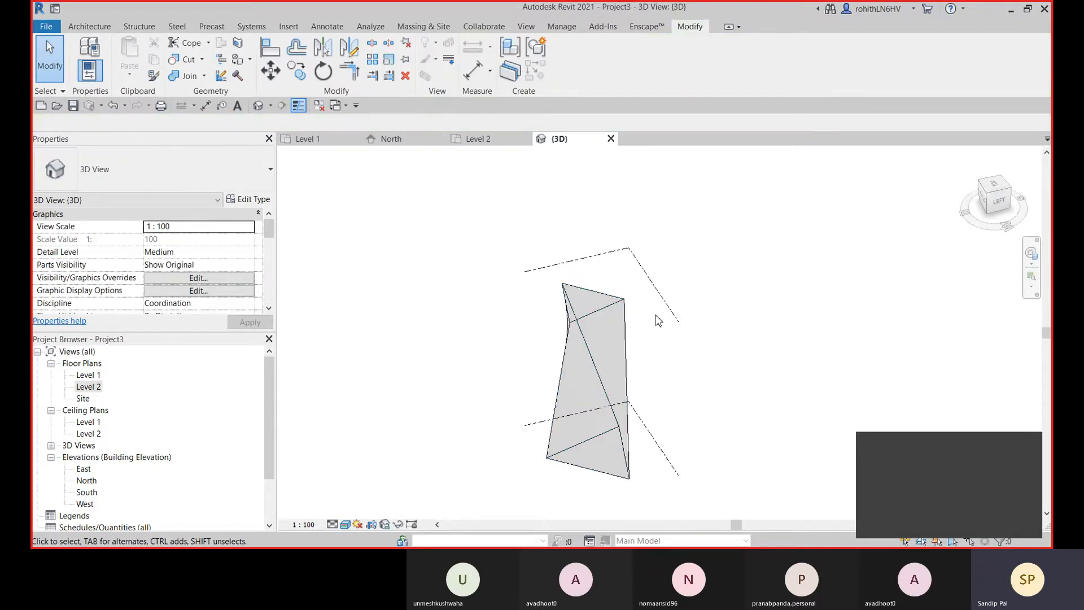
{"action": "middle_click_drag", "start_coordinate": [633, 326], "coordinate": [545, 294], "text": "shift"}
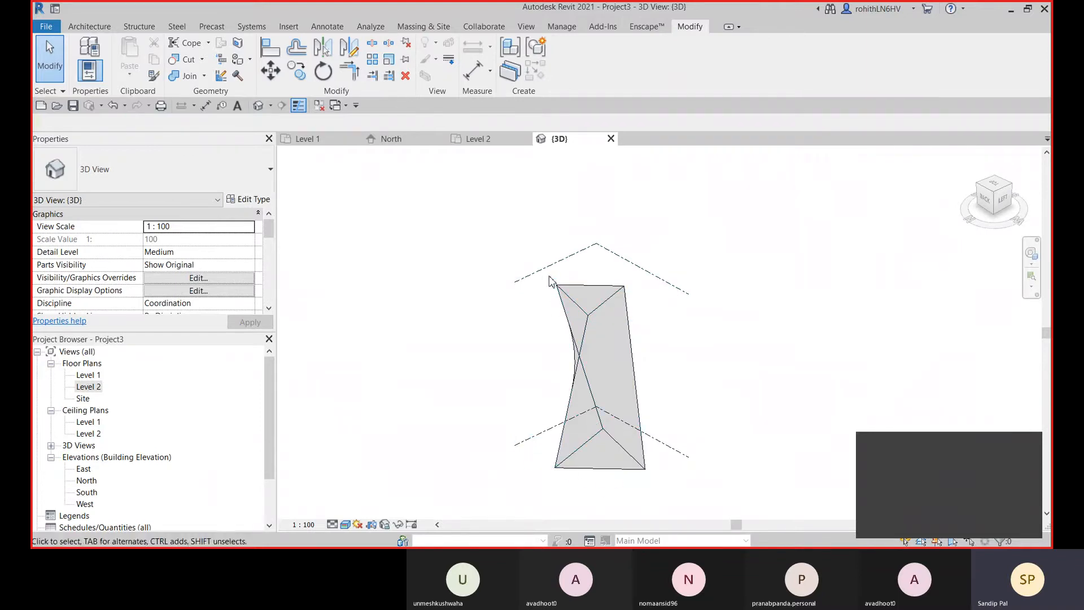
{"action": "middle_click_drag", "start_coordinate": [583, 345], "coordinate": [592, 347], "text": "shift"}
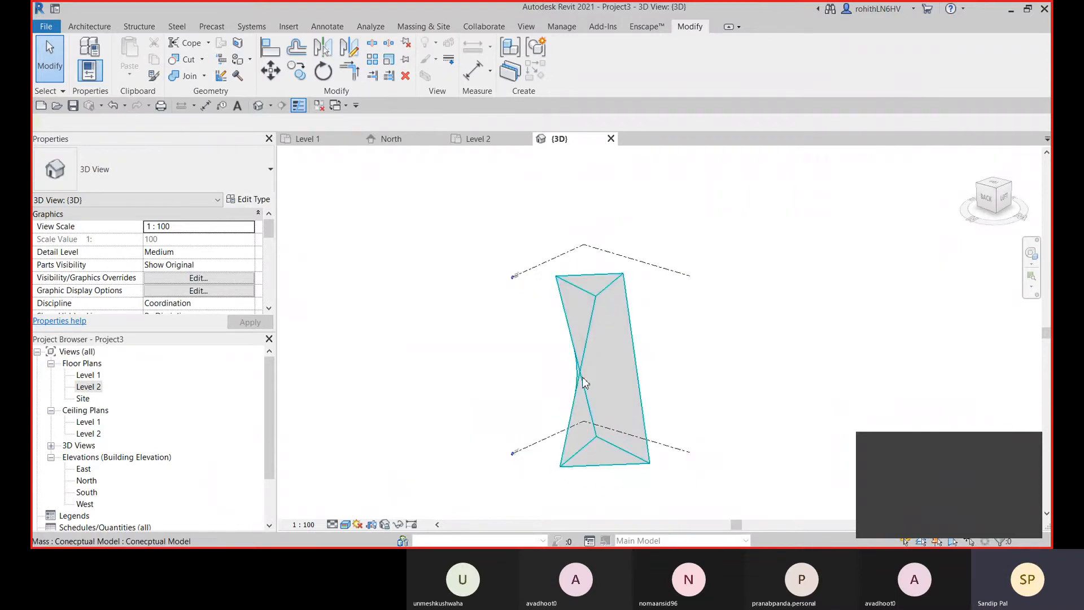
Create Generic - 200mm walls by face on the side faces of the twisted mass.
{"action": "left_click", "coordinate": [424, 26]}
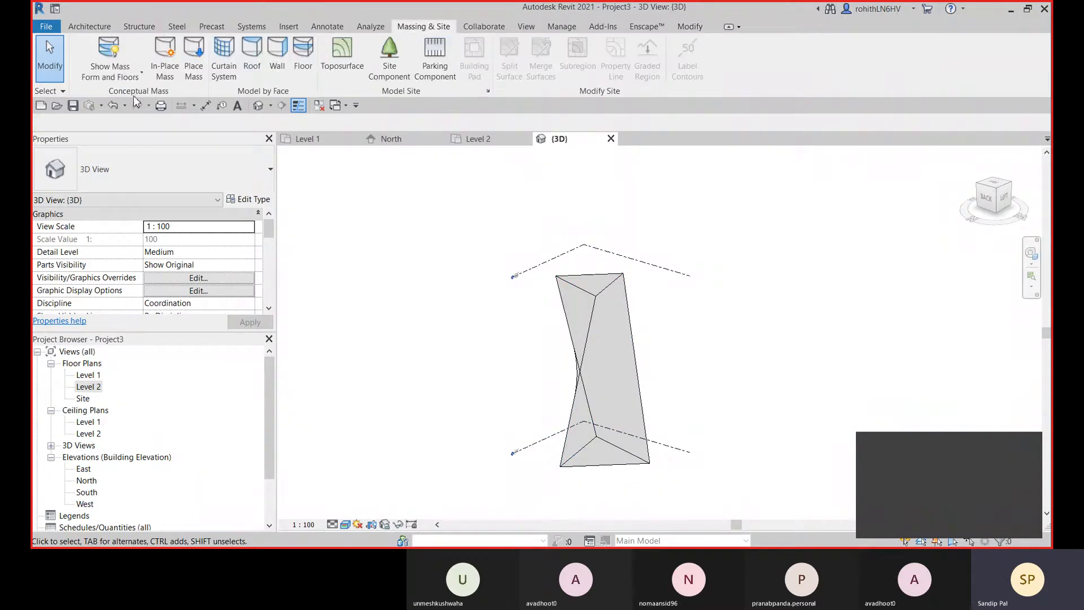
{"action": "left_click", "coordinate": [275, 67]}
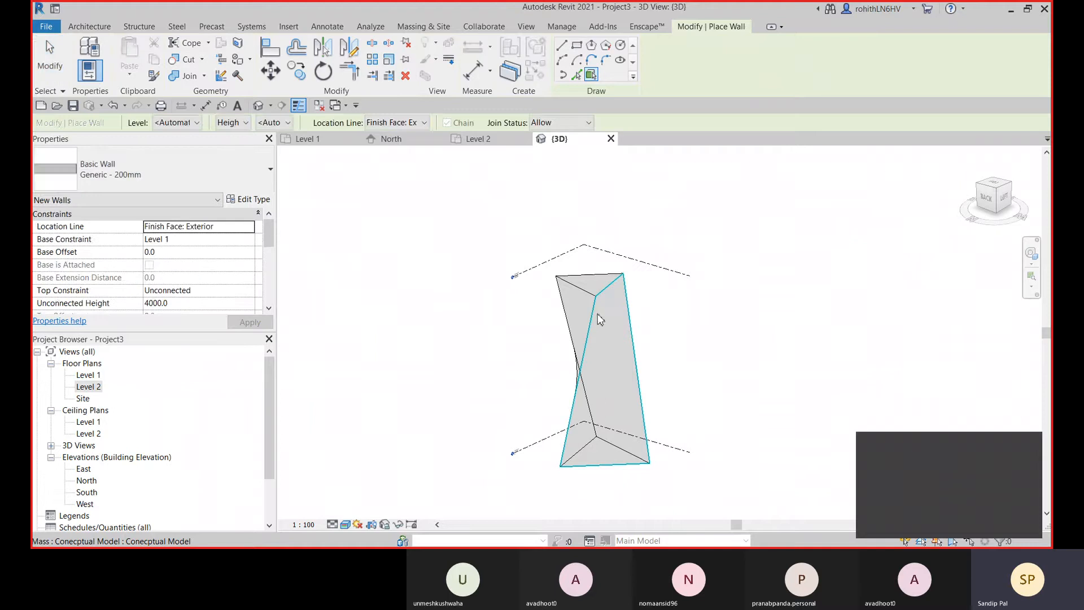
{"action": "left_click", "coordinate": [597, 313]}
{"action": "middle_click_drag", "start_coordinate": [703, 392], "coordinate": [576, 395], "text": "shift"}
{"action": "scroll", "coordinate": [580, 351], "scroll_direction": "up", "scroll_amount": 3}
{"action": "middle_click_drag", "start_coordinate": [654, 341], "coordinate": [525, 447], "text": "shift"}
{"action": "left_click", "coordinate": [588, 423]}
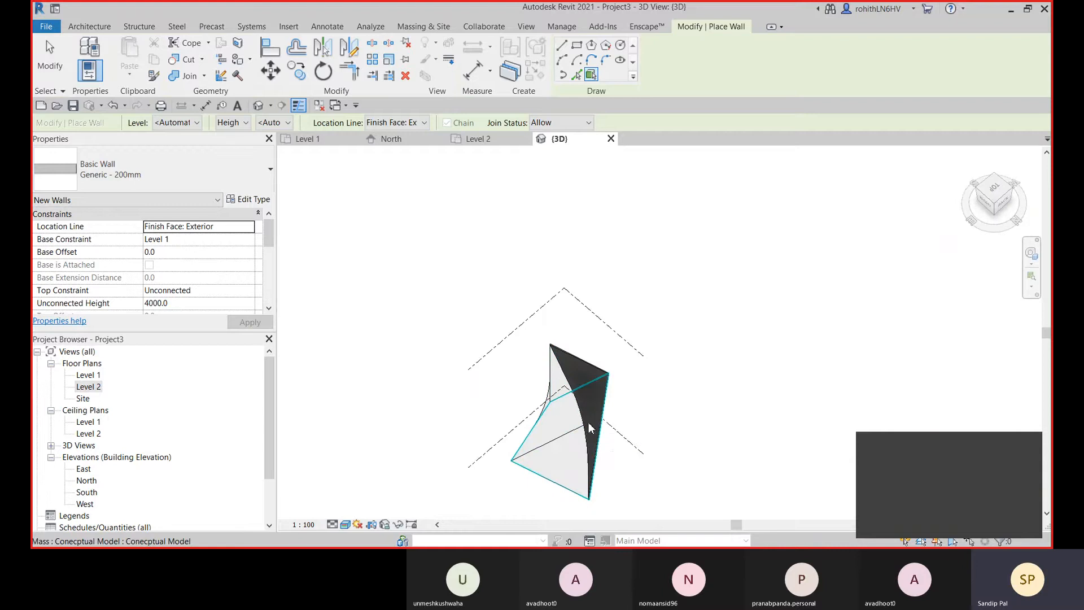
{"action": "middle_click_drag", "start_coordinate": [636, 472], "coordinate": [570, 411], "text": "shift"}
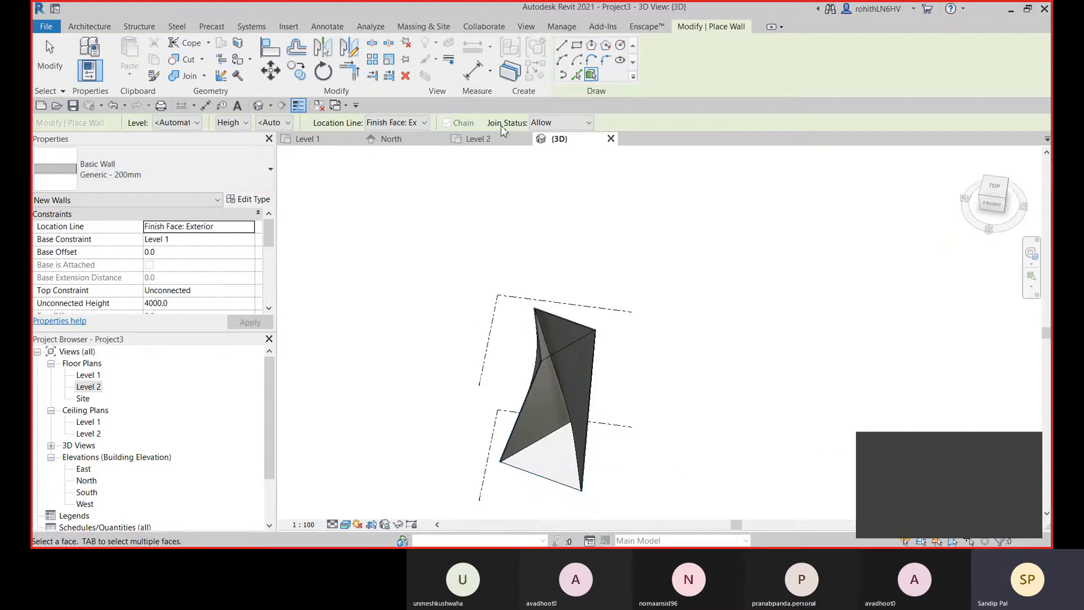
{"action": "right_click", "coordinate": [583, 249]}
{"action": "left_click", "coordinate": [610, 257]}
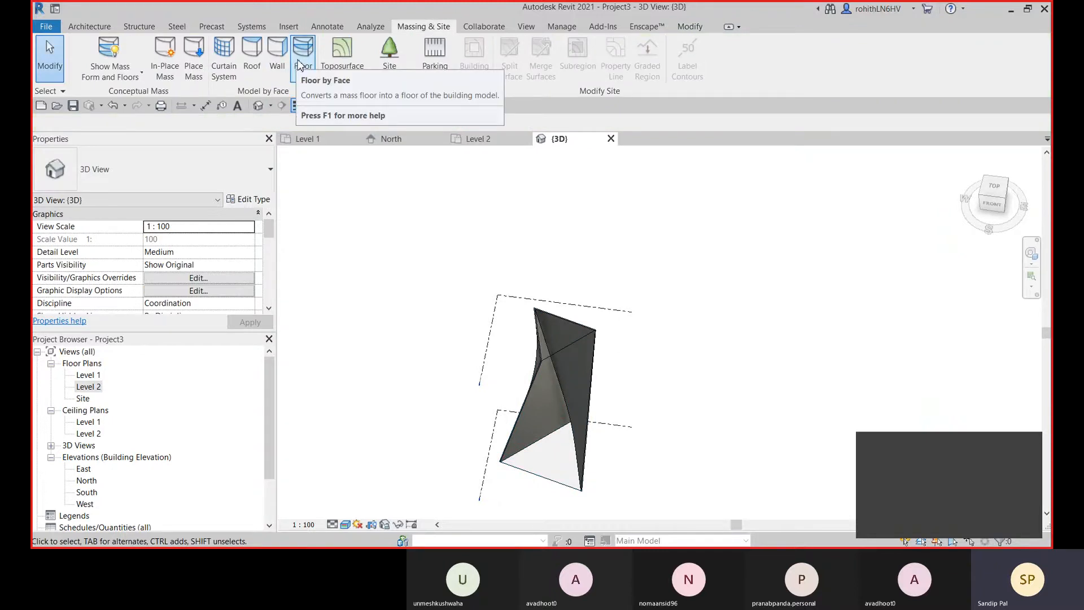
Create a roof by face on the top face of the mass, using the type Cold Roof - Concrete.
{"action": "left_click", "coordinate": [252, 51]}
{"action": "left_click", "coordinate": [549, 340]}
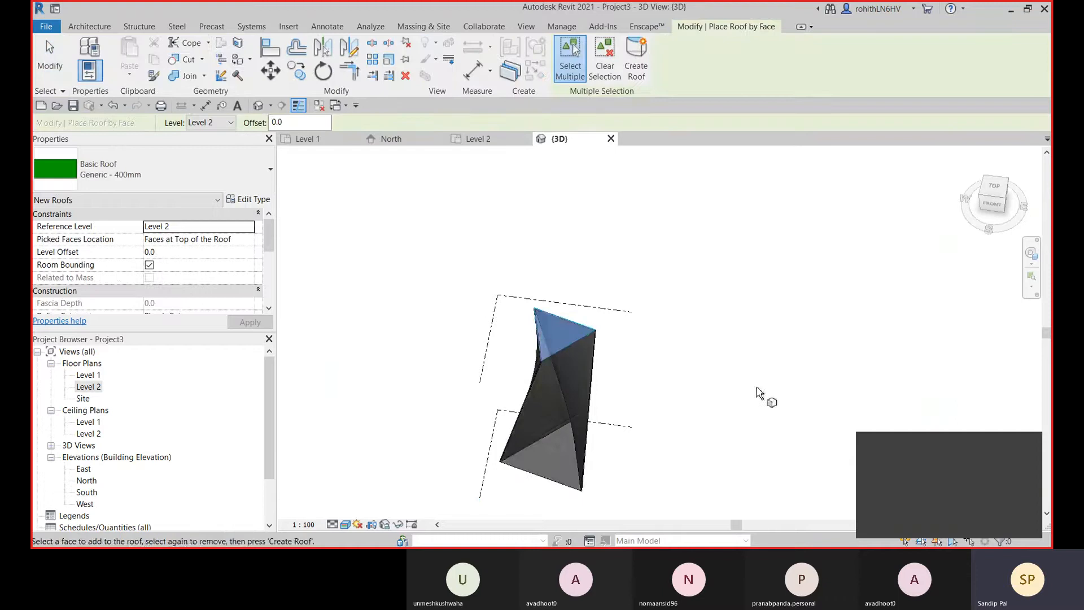
{"action": "middle_click_drag", "start_coordinate": [757, 394], "coordinate": [577, 340], "text": "shift"}
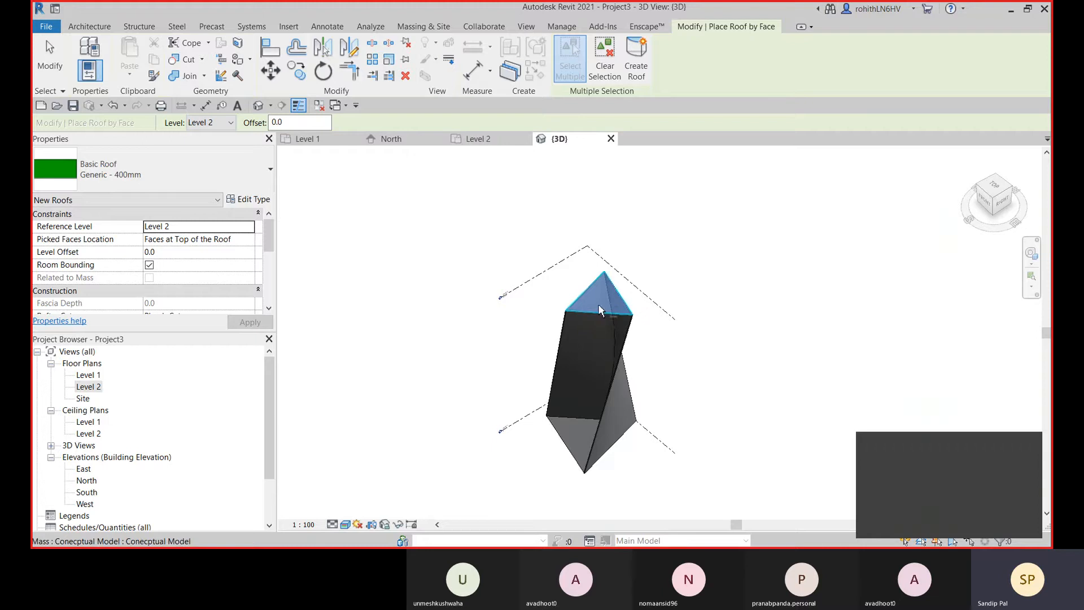
{"action": "middle_click_drag", "start_coordinate": [598, 304], "coordinate": [583, 327]}
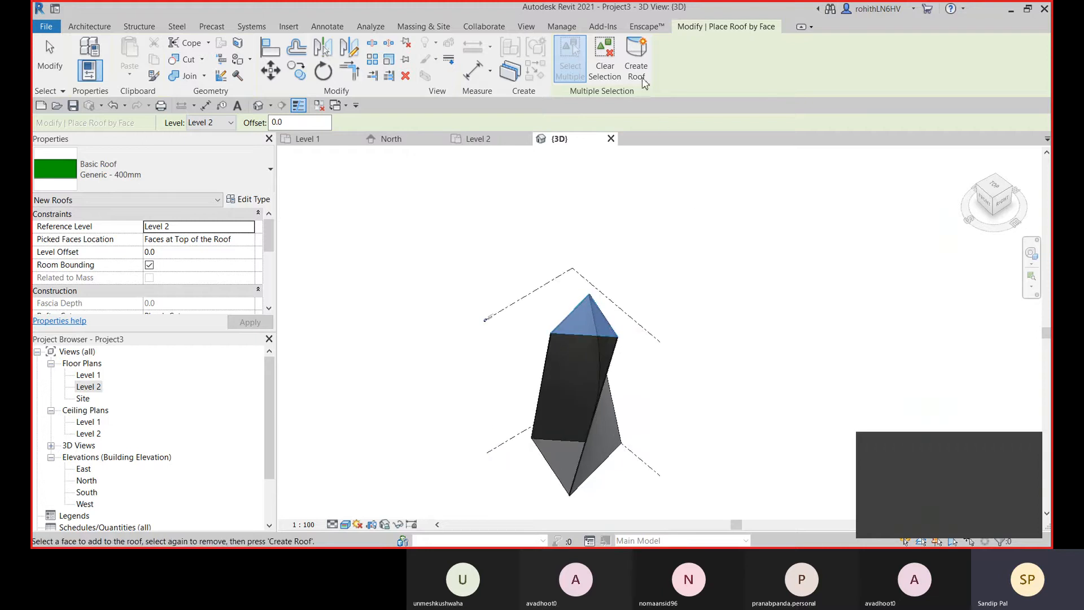
{"action": "left_click", "coordinate": [206, 173]}
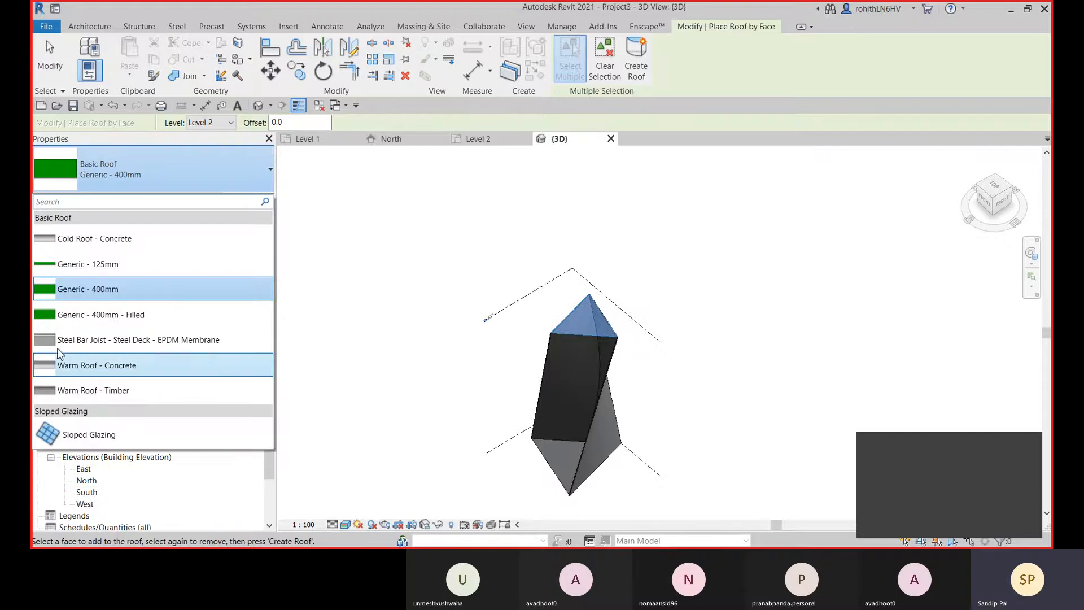
{"action": "left_click", "coordinate": [78, 240]}
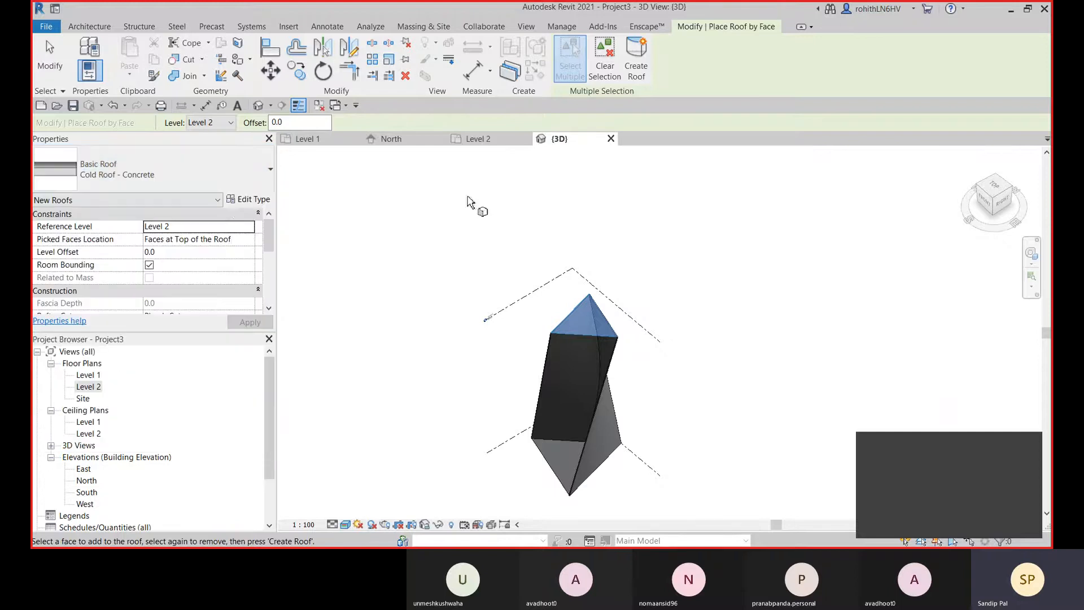
{"action": "left_click", "coordinate": [637, 78]}
{"action": "scroll", "coordinate": [583, 343], "scroll_direction": "up", "scroll_amount": 10}
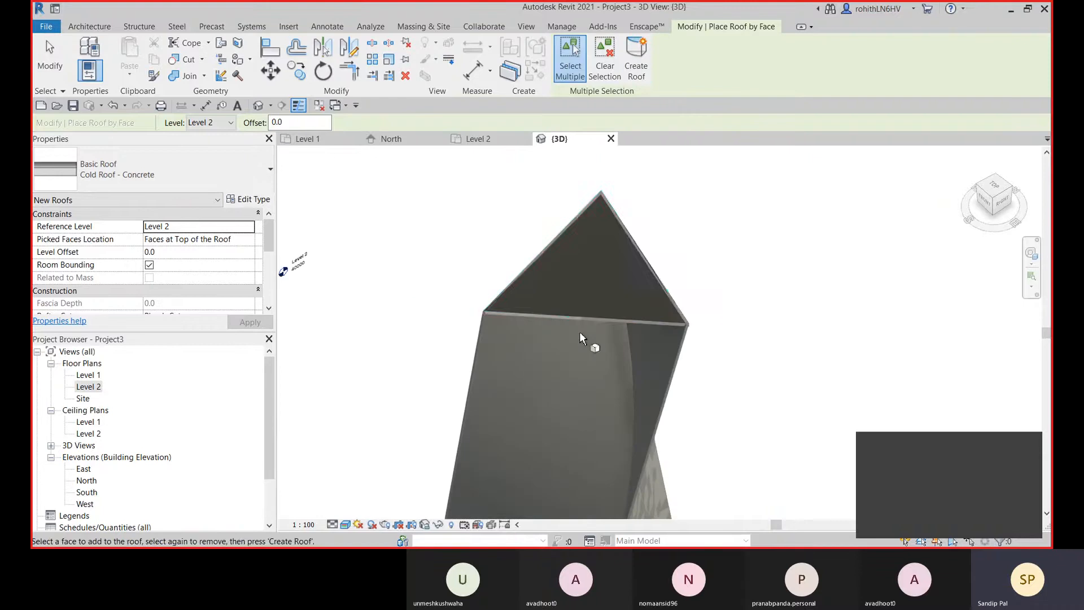
{"action": "scroll", "coordinate": [425, 274], "scroll_direction": "down", "scroll_amount": 8}
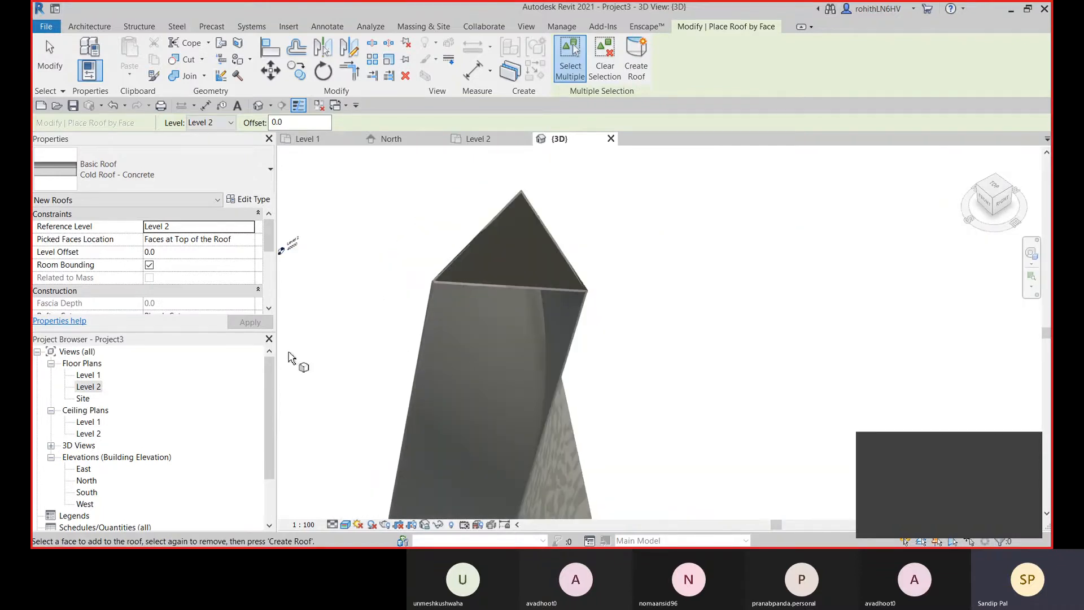
{"action": "key", "text": "Escape"}
Check the concrete roof's thickness in its type properties and set its level offset to 295.0.
{"action": "left_click", "coordinate": [510, 283]}
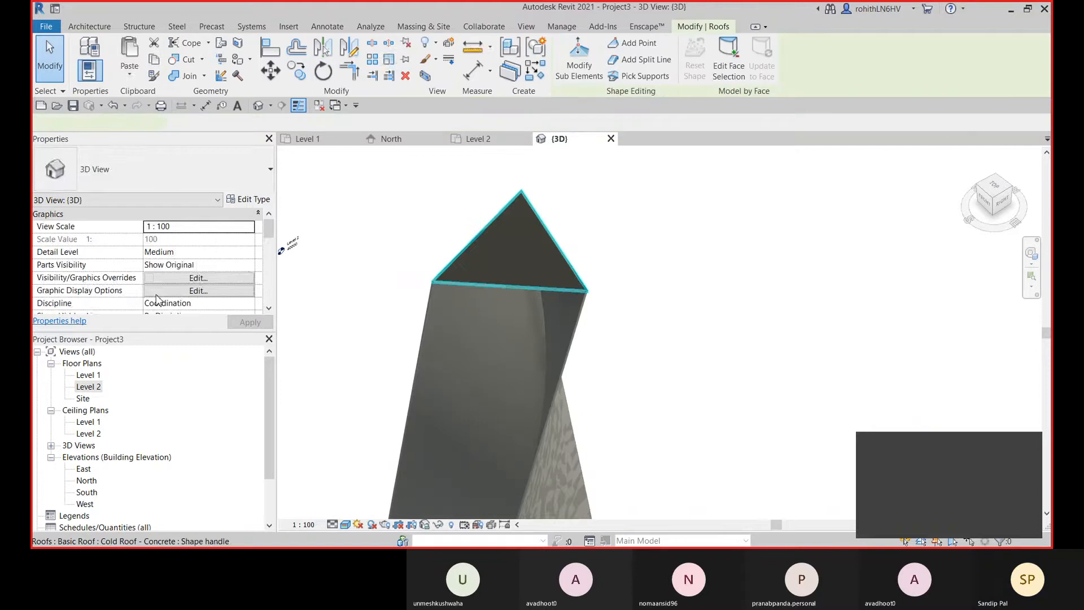
{"action": "left_click", "coordinate": [248, 199]}
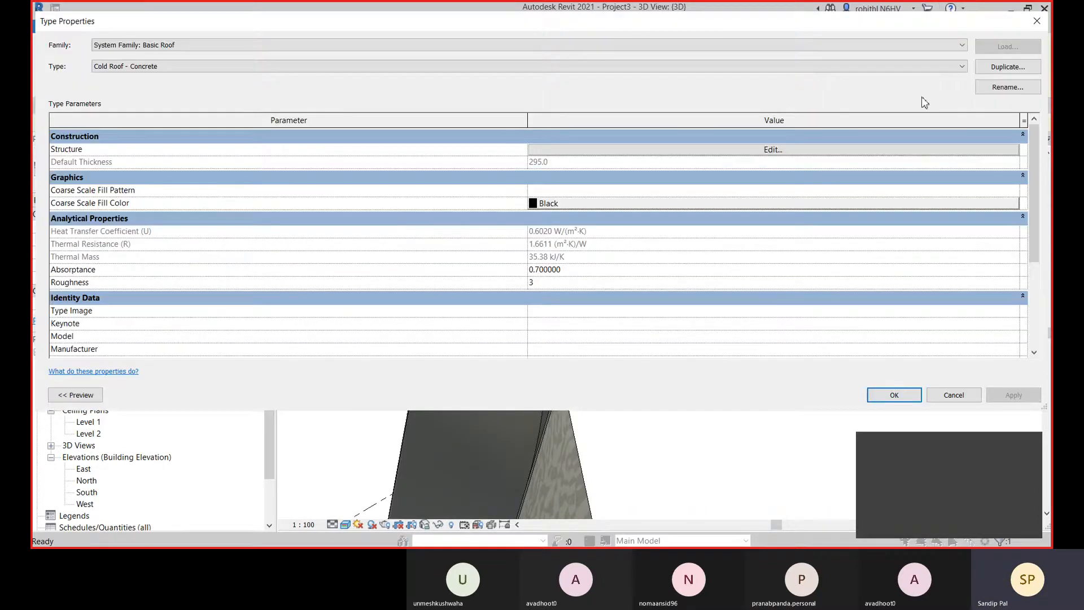
{"action": "left_click", "coordinate": [1036, 22]}
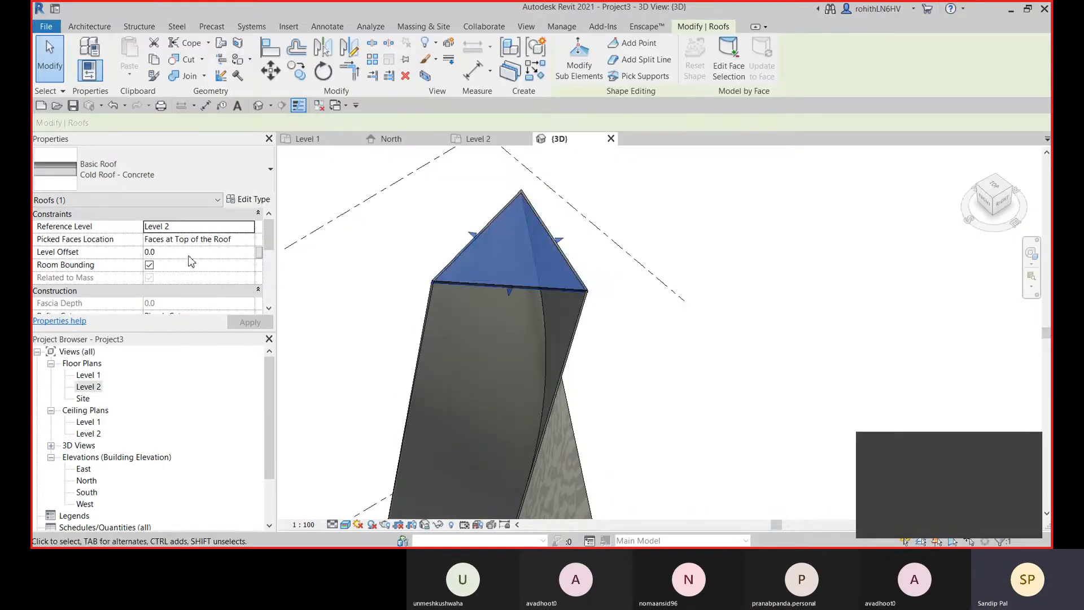
{"action": "scroll", "coordinate": [424, 284], "scroll_direction": "up", "scroll_amount": 5}
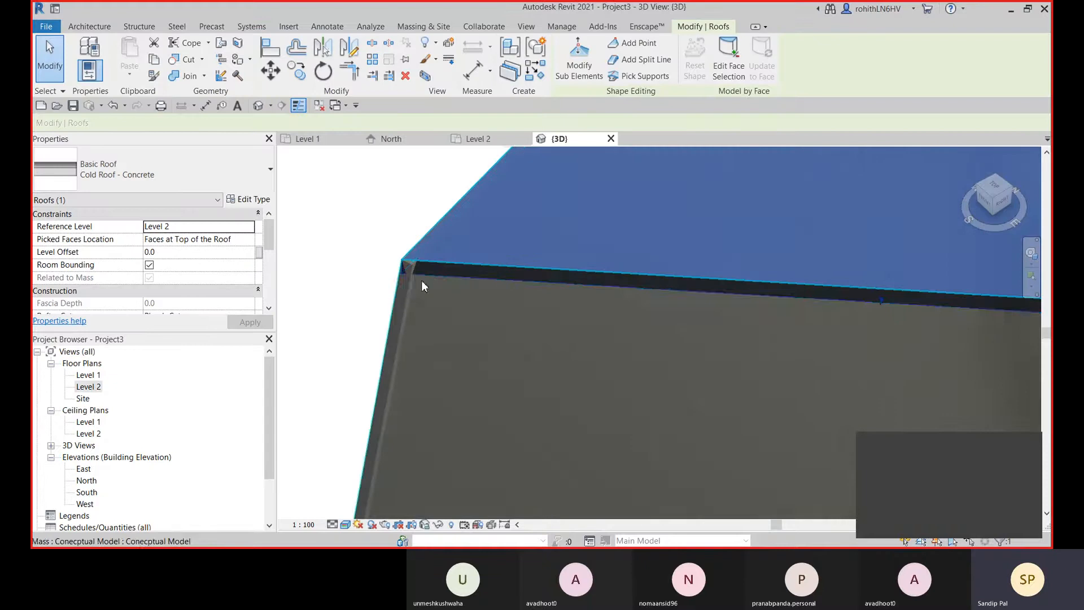
{"action": "scroll", "coordinate": [431, 265], "scroll_direction": "up", "scroll_amount": 2}
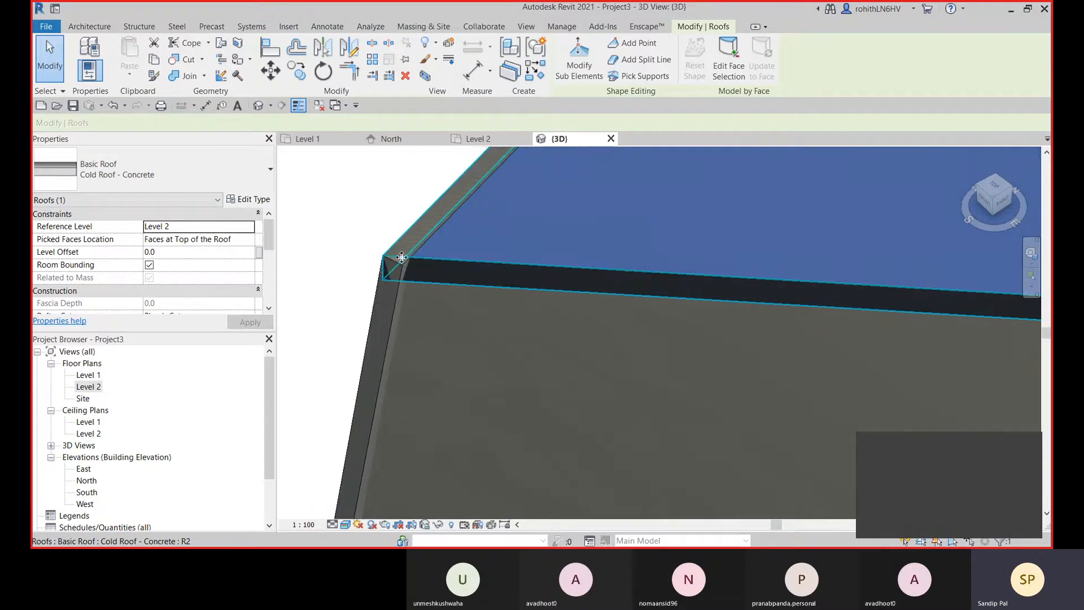
{"action": "middle_click_drag", "start_coordinate": [402, 258], "coordinate": [421, 266]}
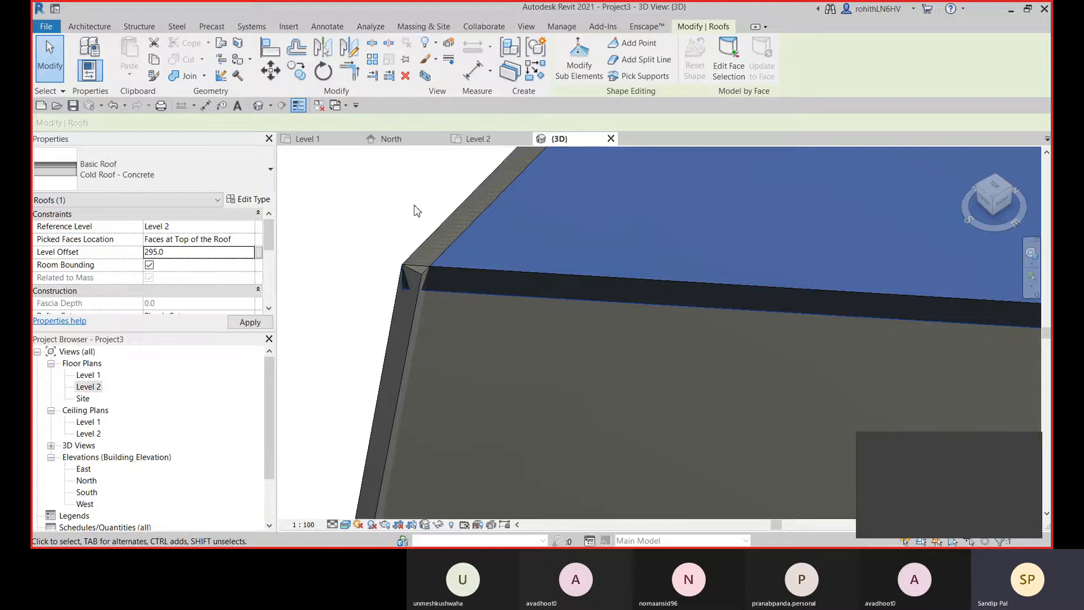
{"action": "scroll", "coordinate": [416, 211], "scroll_direction": "down", "scroll_amount": 5}
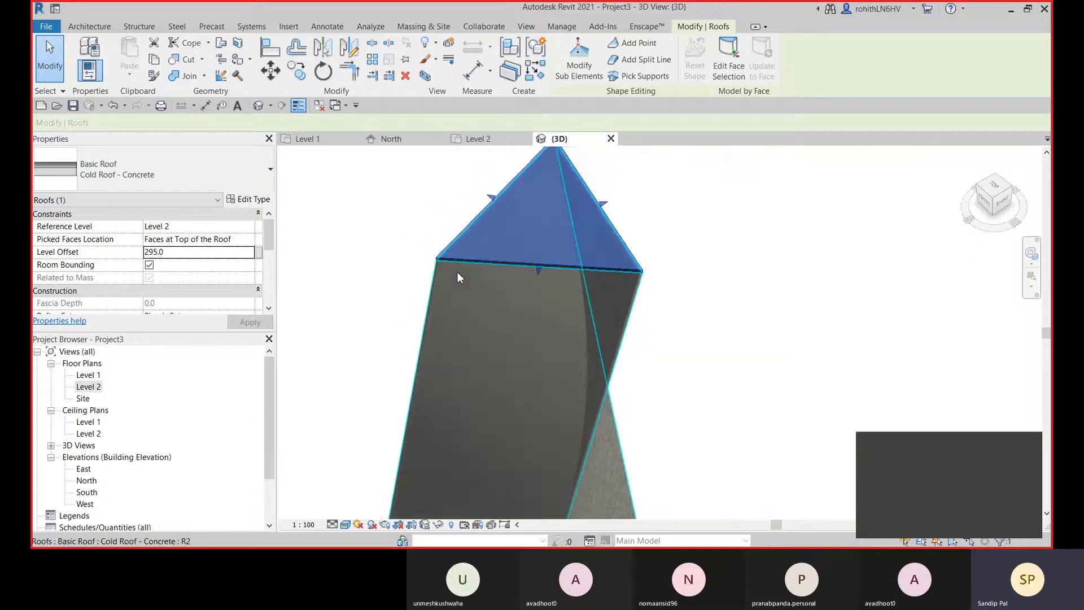
{"action": "middle_click_drag", "start_coordinate": [645, 304], "coordinate": [657, 257]}
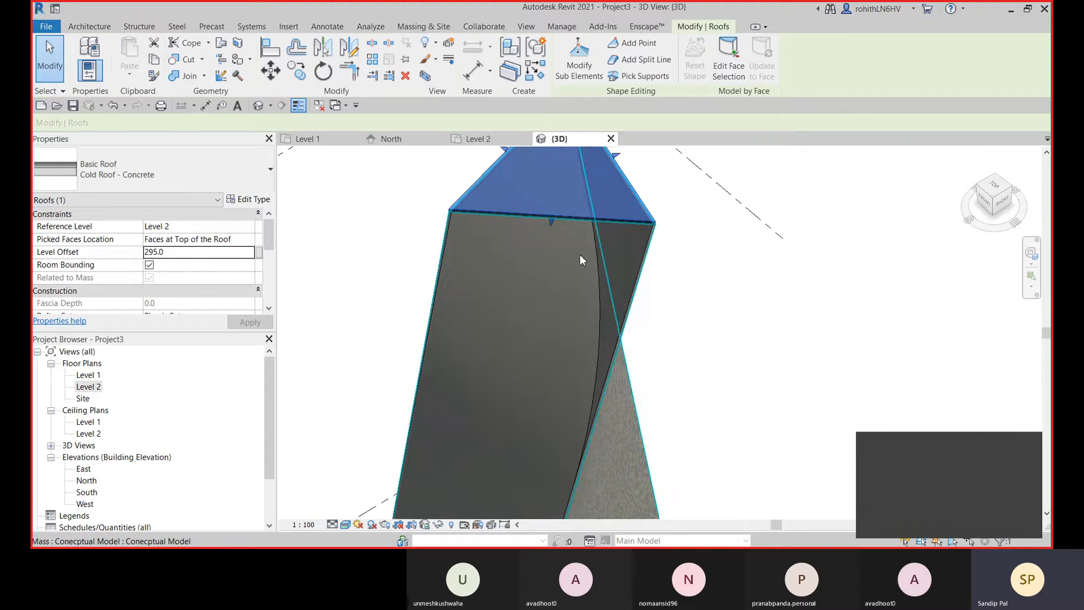
{"action": "scroll", "coordinate": [598, 257], "scroll_direction": "down", "scroll_amount": 3}
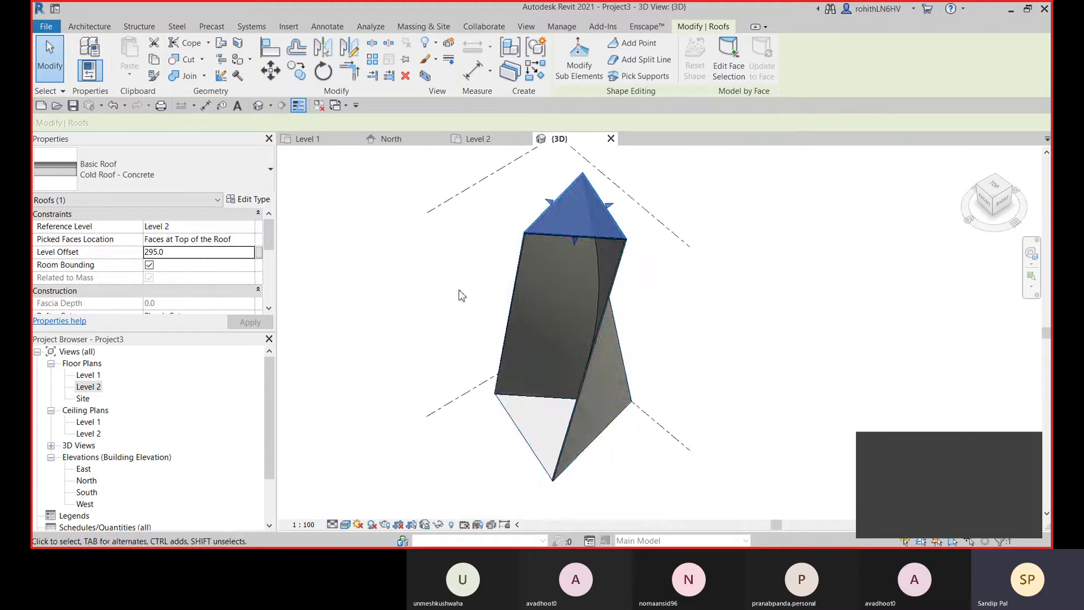
{"action": "left_click", "coordinate": [747, 269]}
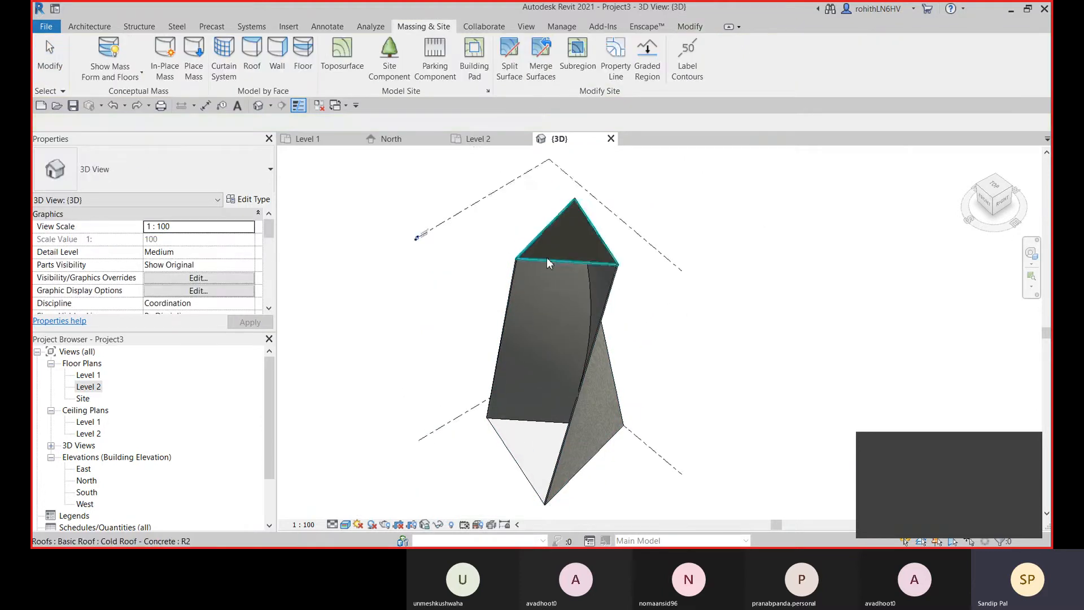
Add a mass floor at Level 1 to the twisted mass.
{"action": "scroll", "coordinate": [490, 263], "scroll_direction": "up", "scroll_amount": 2}
{"action": "middle_click_drag", "start_coordinate": [764, 352], "coordinate": [759, 302]}
{"action": "scroll", "coordinate": [663, 330], "scroll_direction": "down", "scroll_amount": 2}
{"action": "middle_click_drag", "start_coordinate": [666, 335], "coordinate": [599, 448], "text": "shift"}
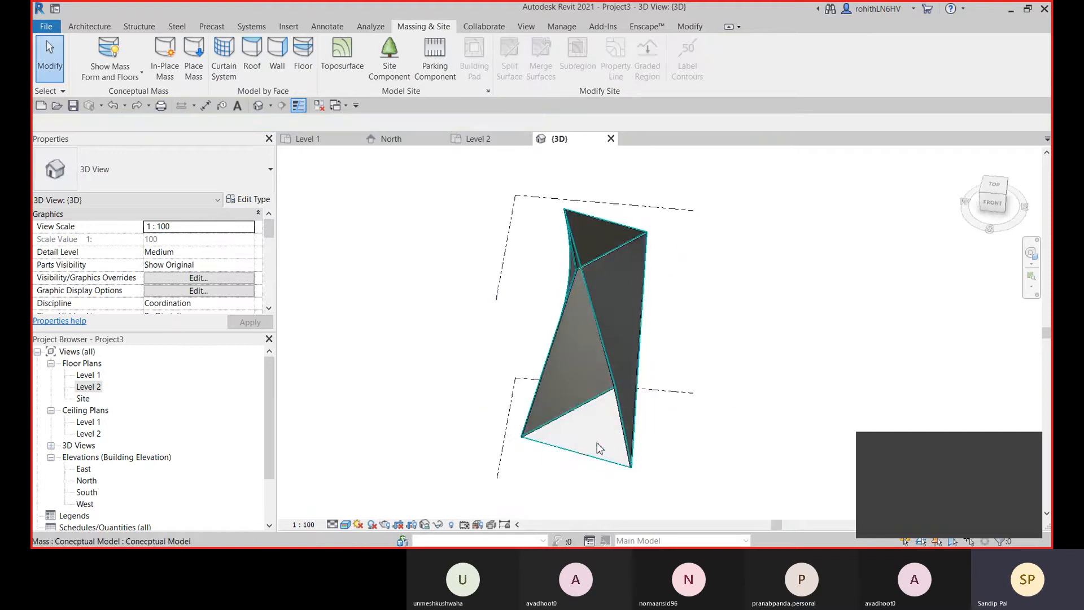
{"action": "left_click", "coordinate": [584, 453]}
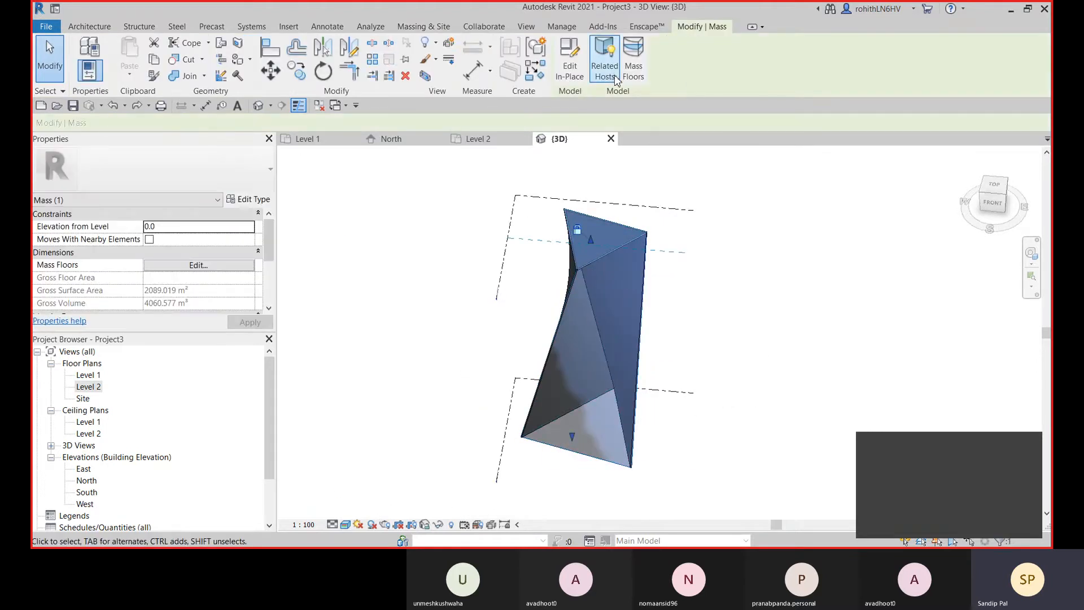
{"action": "left_click", "coordinate": [634, 72]}
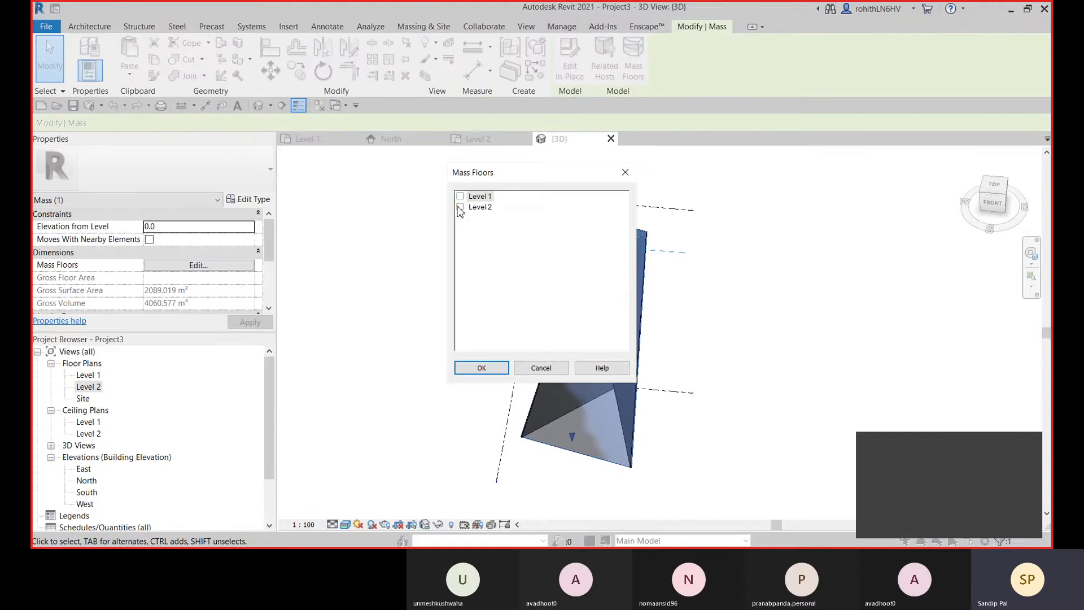
{"action": "left_click", "coordinate": [468, 373]}
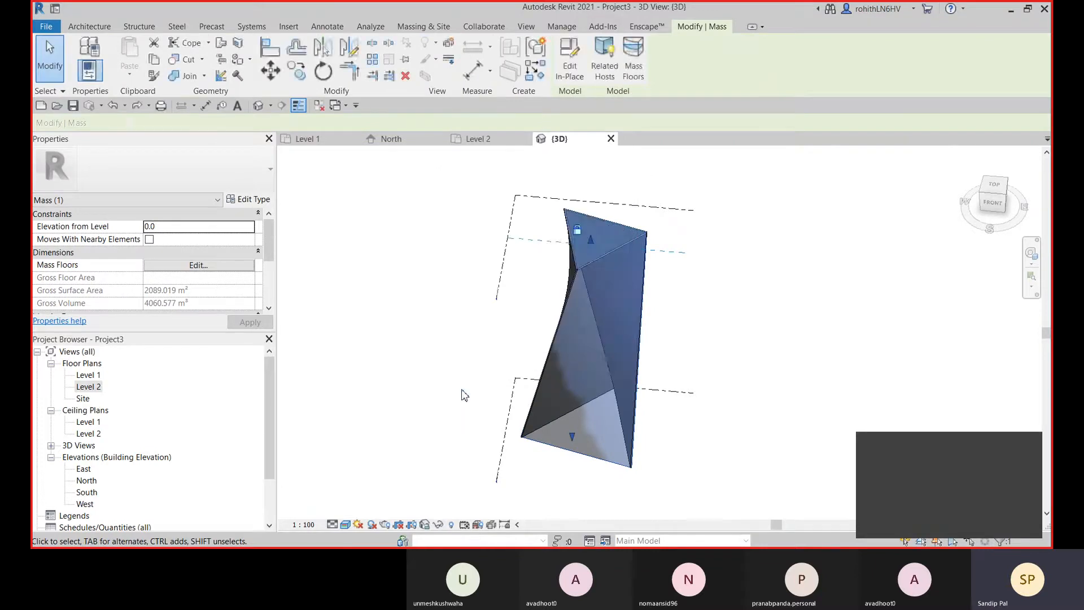
{"action": "key", "text": "Escape"}
Select the Level 1 mass floor and examine it at the base of the tower.
{"action": "middle_click_drag", "start_coordinate": [599, 443], "coordinate": [758, 280], "text": "shift"}
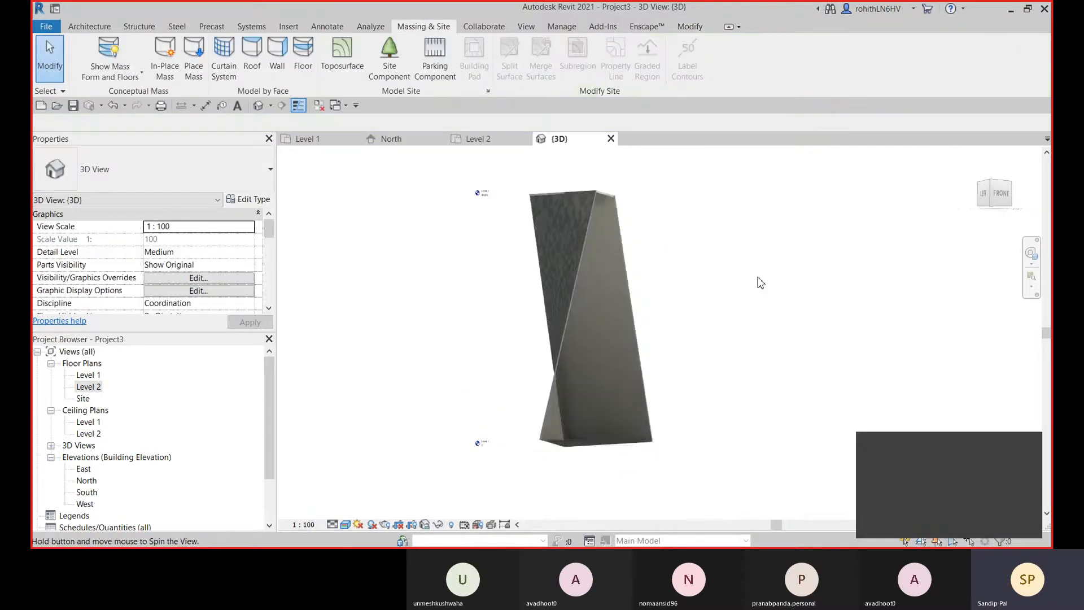
{"action": "scroll", "coordinate": [581, 457], "scroll_direction": "up", "scroll_amount": 1}
{"action": "mouse_move", "coordinate": [580, 456]}
{"action": "middle_mouse_down", "text": "shift"}
{"action": "mouse_move", "coordinate": [570, 501]}
{"action": "mouse_move", "coordinate": [551, 450]}
{"action": "mouse_move", "coordinate": [593, 443]}
{"action": "middle_mouse_up", "text": "shift"}
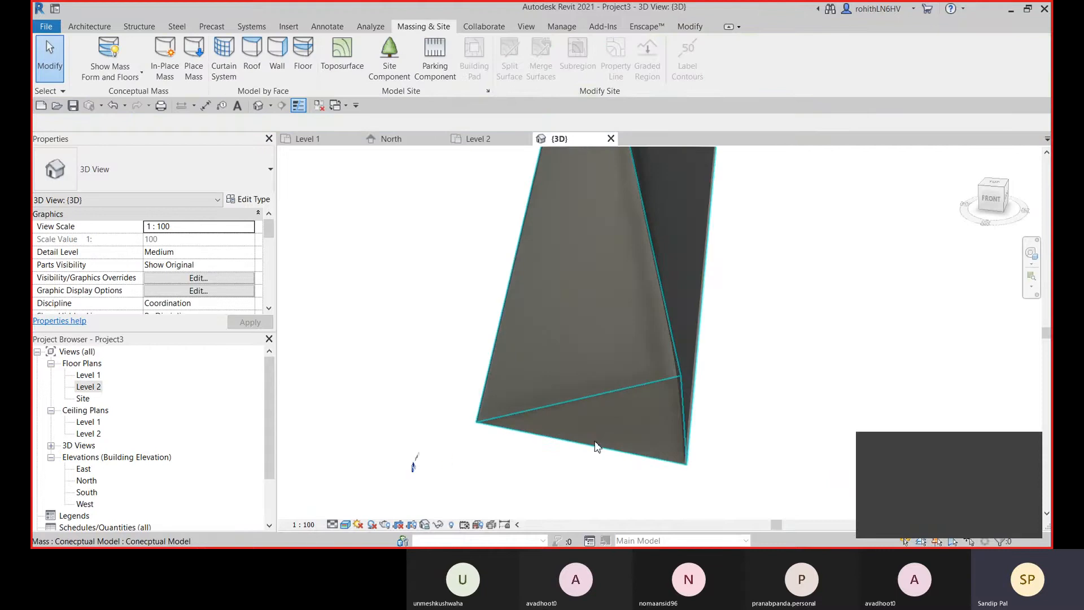
{"action": "left_click", "coordinate": [605, 435]}
{"action": "key", "text": "Escape"}
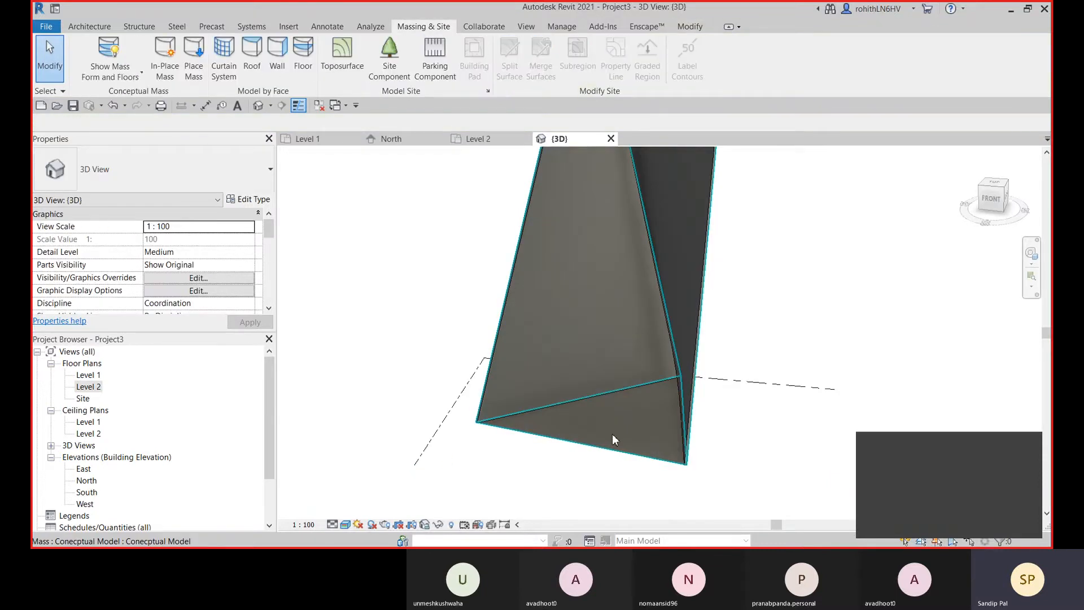
{"action": "left_click", "coordinate": [612, 431]}
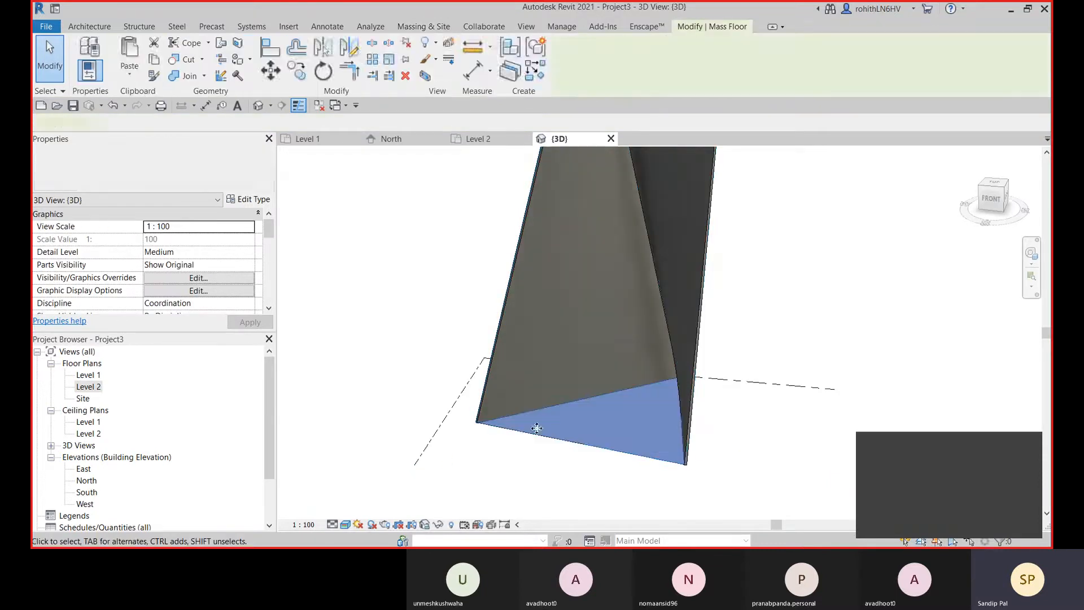
{"action": "middle_click_drag", "start_coordinate": [648, 355], "coordinate": [749, 406], "text": "shift"}
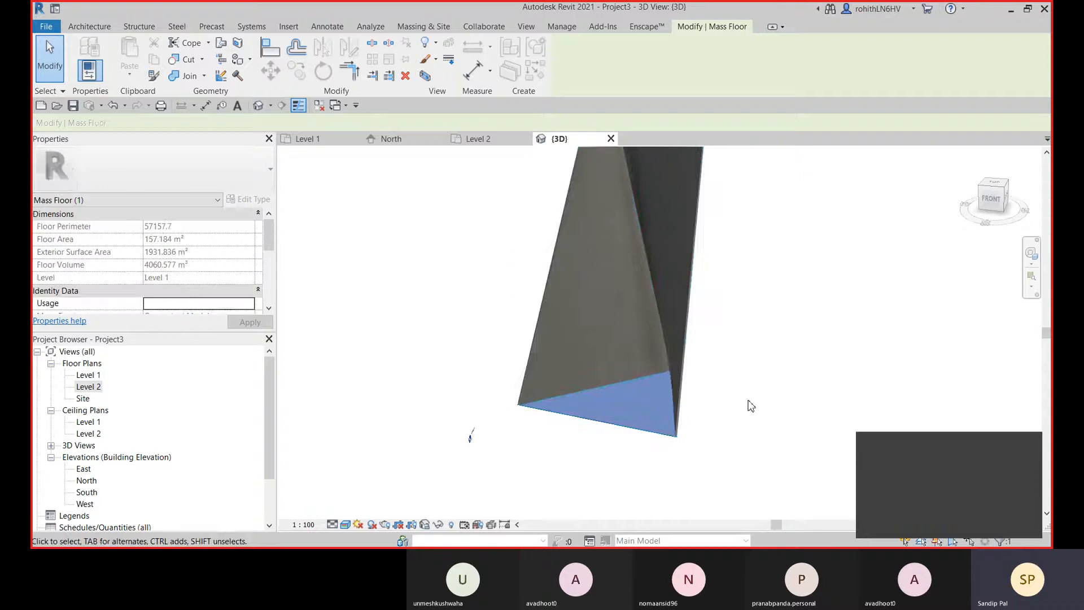
{"action": "key", "text": "Escape"}
Create a Generic 150mm floor by face from the Level 1 mass floor.
{"action": "left_click", "coordinate": [303, 59]}
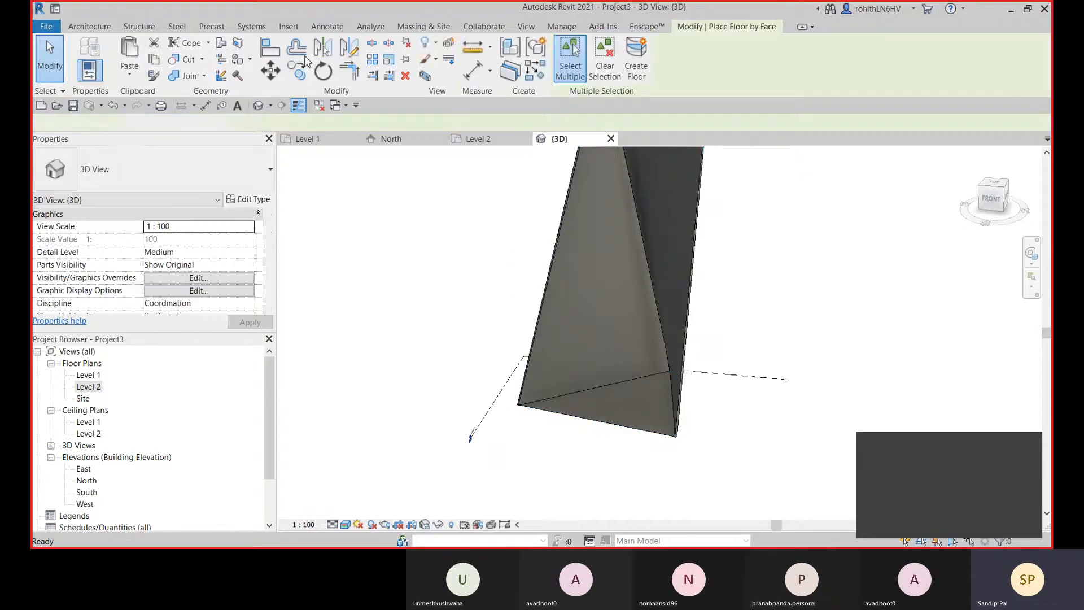
{"action": "left_click", "coordinate": [612, 392]}
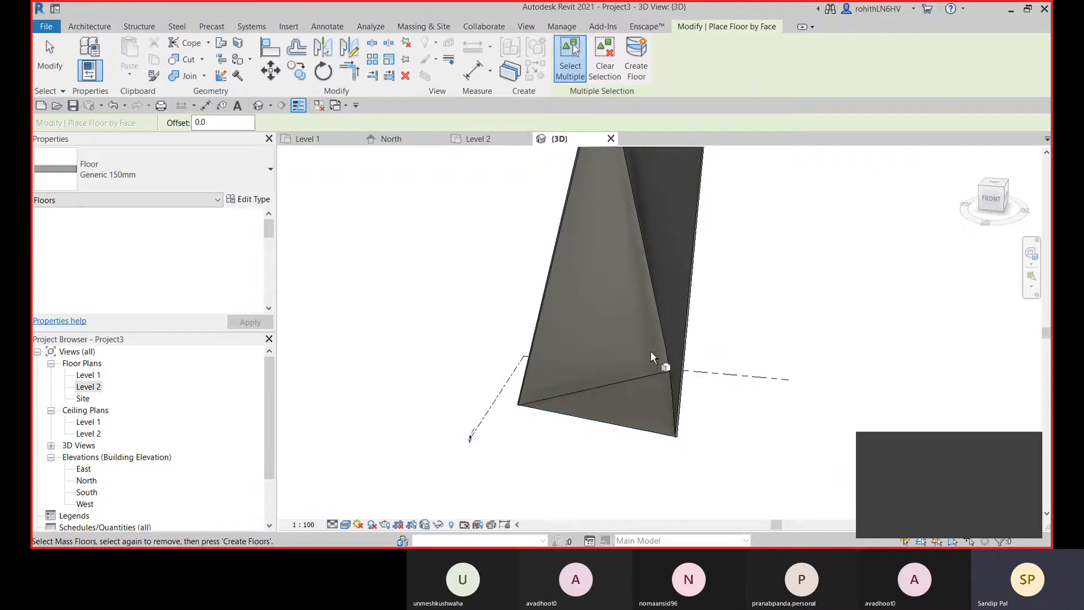
{"action": "left_click", "coordinate": [635, 387]}
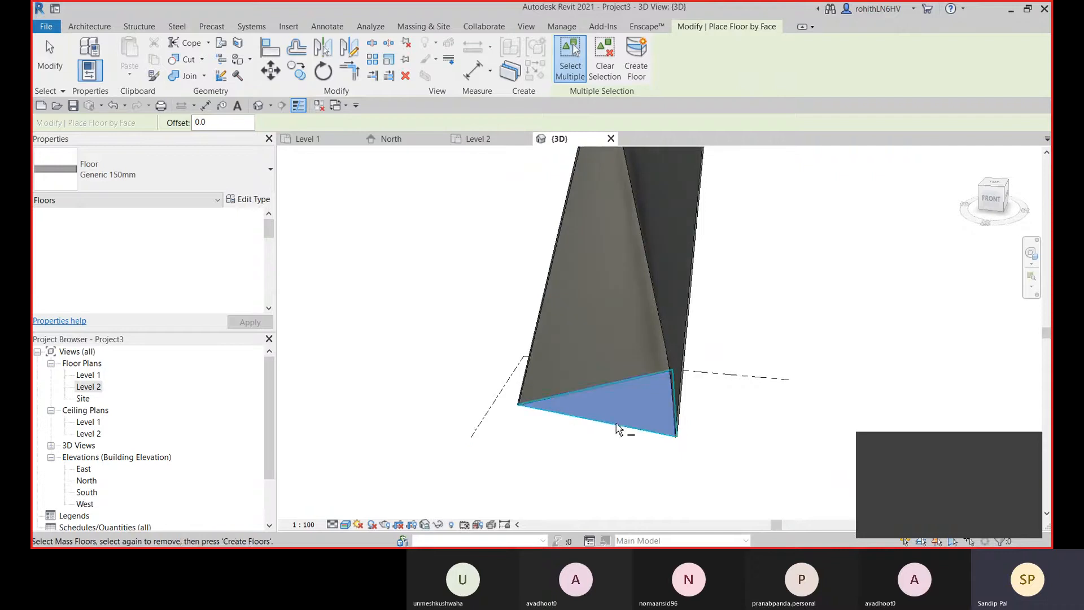
{"action": "left_click", "coordinate": [637, 68]}
{"action": "scroll", "coordinate": [626, 443], "scroll_direction": "up", "scroll_amount": 4}
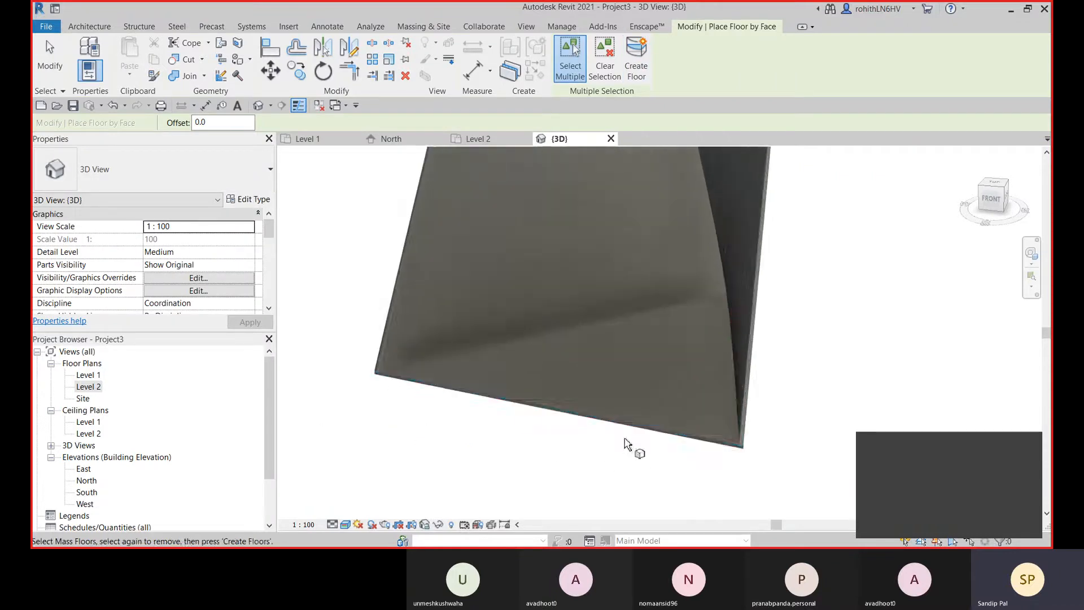
{"action": "middle_click_drag", "start_coordinate": [627, 443], "coordinate": [783, 408], "text": "shift"}
{"action": "scroll", "coordinate": [773, 407], "scroll_direction": "up", "scroll_amount": 2}
{"action": "scroll", "coordinate": [779, 407], "scroll_direction": "down", "scroll_amount": 4}
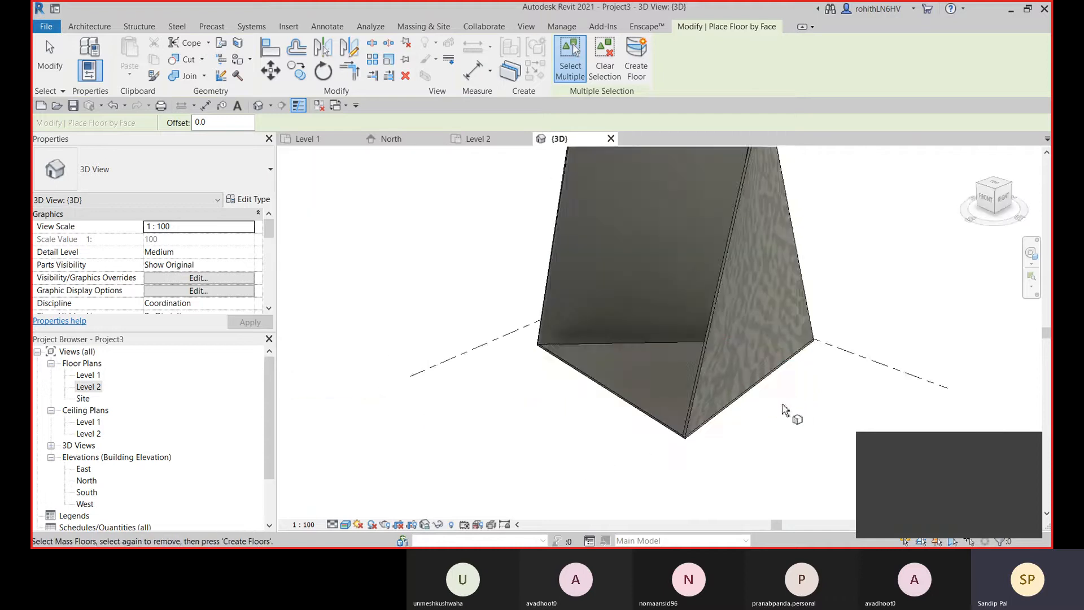
{"action": "key", "text": "Escape"}
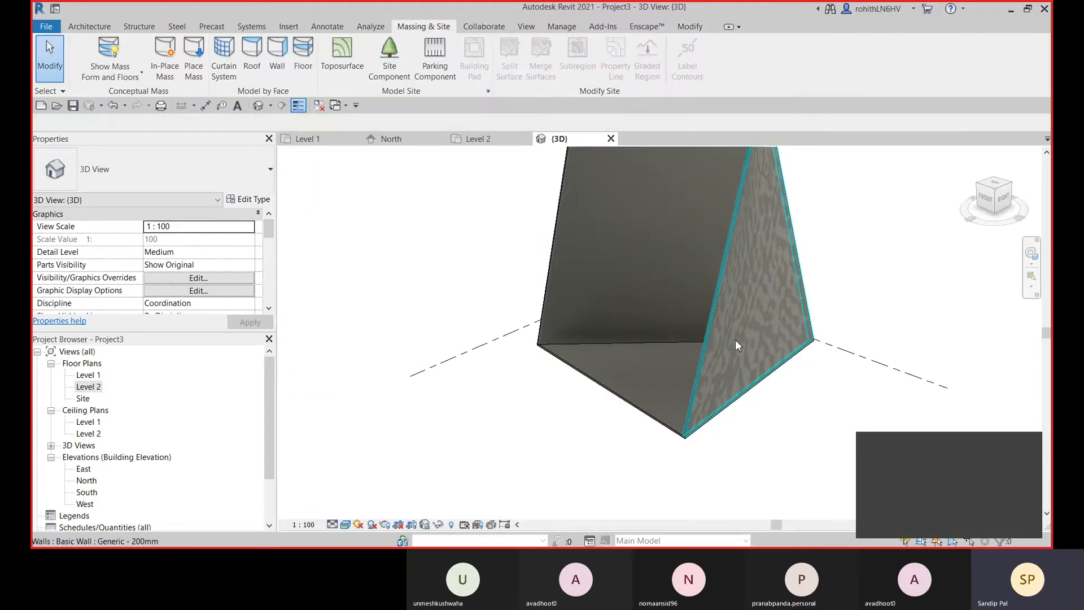
Examine the side wall and the mass's remaining uncovered side face.
{"action": "left_click", "coordinate": [733, 340]}
{"action": "scroll", "coordinate": [522, 398], "scroll_direction": "down", "scroll_amount": 3}
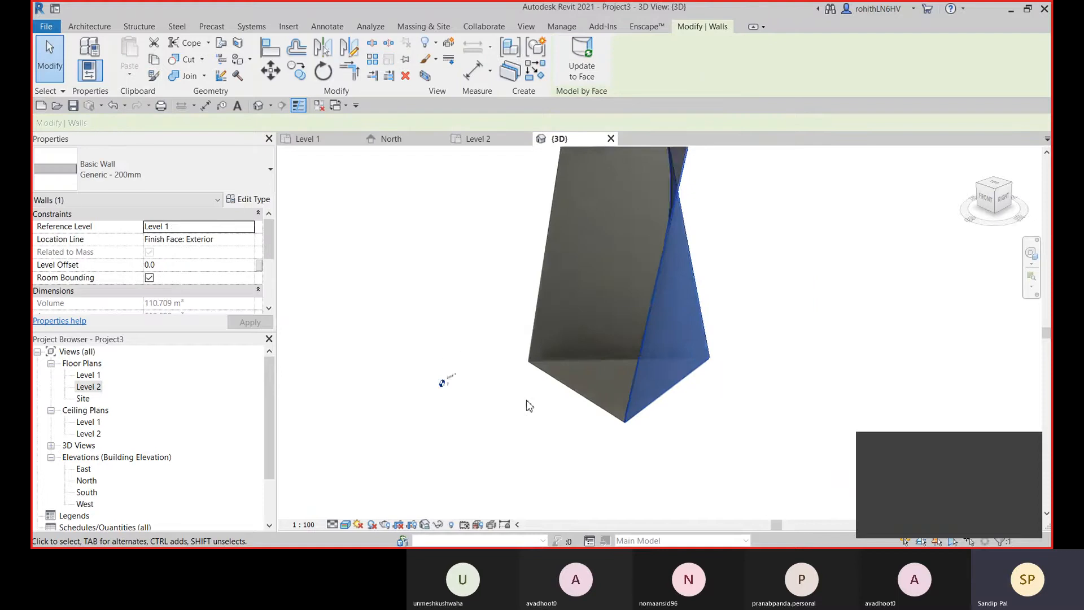
{"action": "left_click", "coordinate": [695, 375]}
{"action": "middle_click_drag", "start_coordinate": [694, 375], "coordinate": [584, 305], "text": "shift"}
{"action": "left_click", "coordinate": [597, 301]}
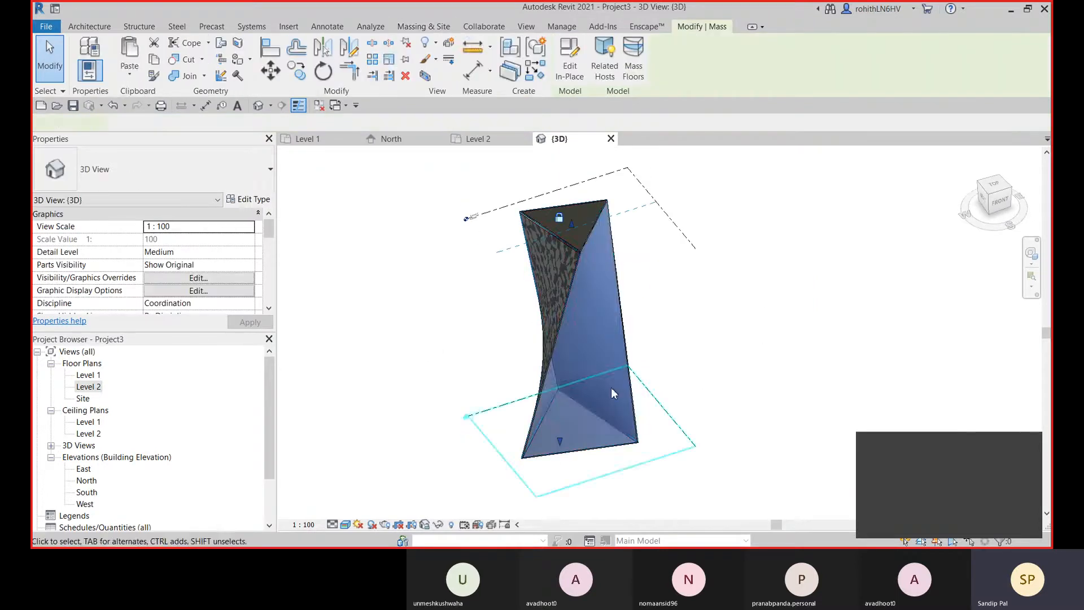
{"action": "middle_click_drag", "start_coordinate": [611, 387], "coordinate": [630, 370]}
{"action": "left_click", "coordinate": [780, 321]}
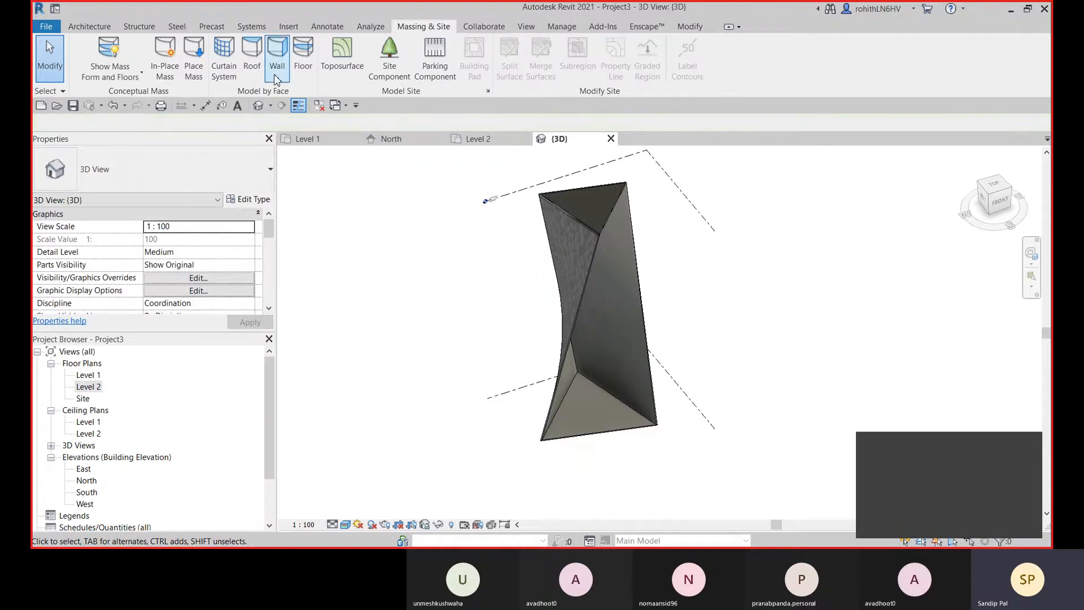
Create a 1500 x 3000mm curtain system by face on the uncovered side face of the mass.
{"action": "left_click", "coordinate": [225, 54]}
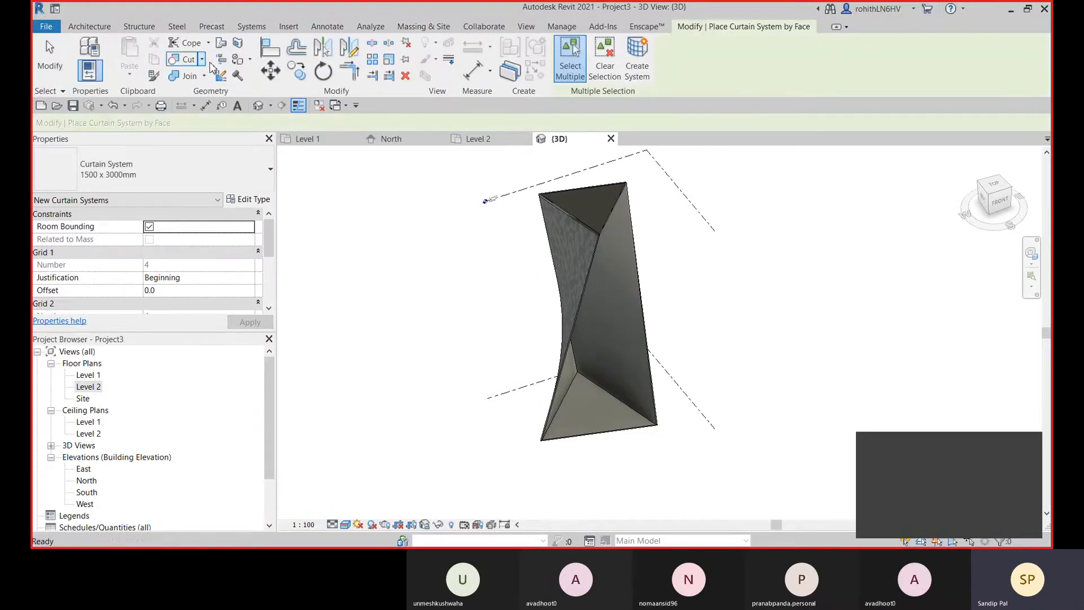
{"action": "left_click", "coordinate": [614, 294]}
{"action": "middle_click_drag", "start_coordinate": [727, 317], "coordinate": [619, 307], "text": "shift"}
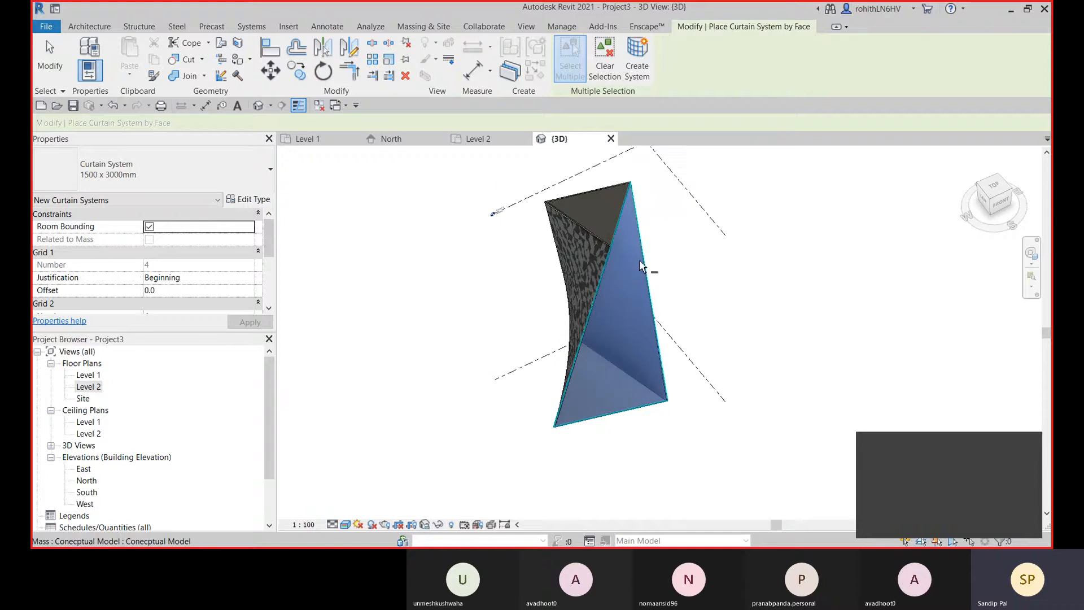
{"action": "left_click", "coordinate": [636, 56]}
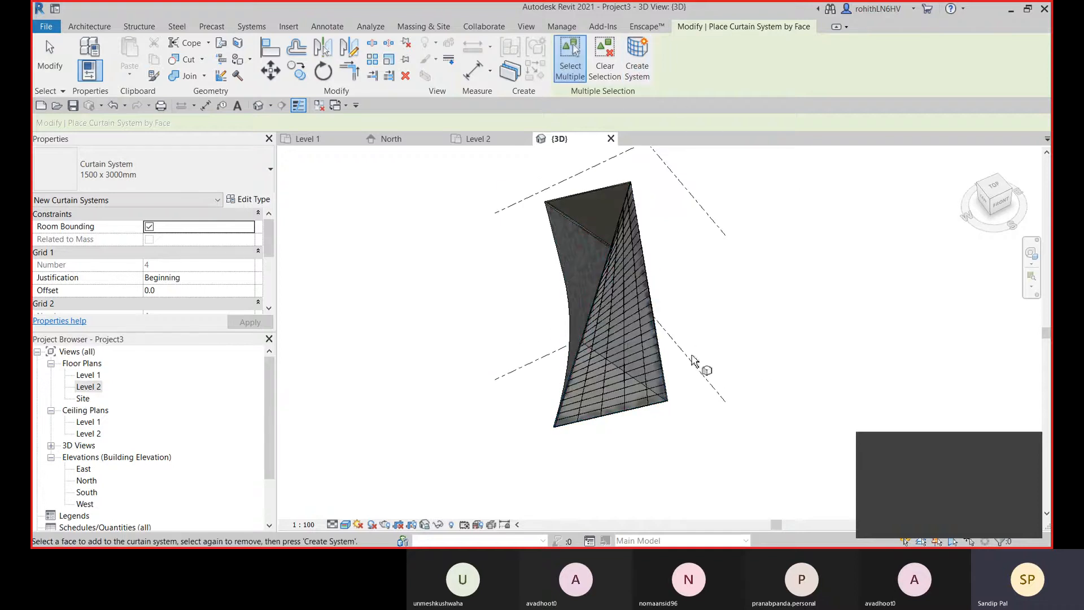
Examine the curtain system's panels and grid lines up close on the twisted face.
{"action": "middle_click_drag", "start_coordinate": [726, 375], "coordinate": [645, 344], "text": "shift"}
{"action": "scroll", "coordinate": [645, 343], "scroll_direction": "up", "scroll_amount": 8}
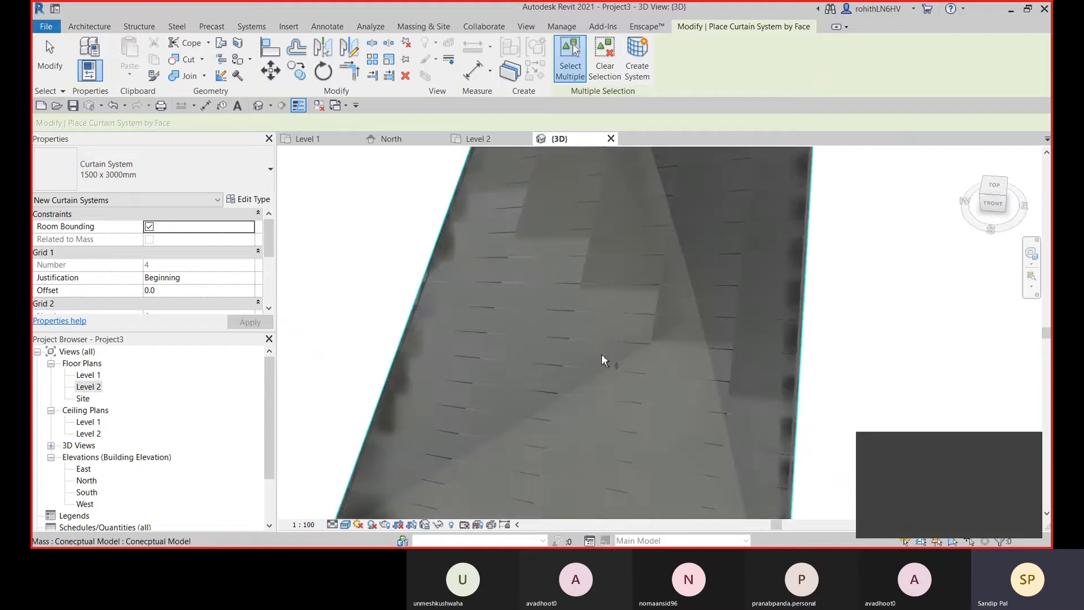
{"action": "middle_click_drag", "start_coordinate": [617, 382], "coordinate": [521, 342], "text": "shift"}
{"action": "scroll", "coordinate": [534, 385], "scroll_direction": "up", "scroll_amount": 4}
{"action": "scroll", "coordinate": [521, 340], "scroll_direction": "up", "scroll_amount": 6}
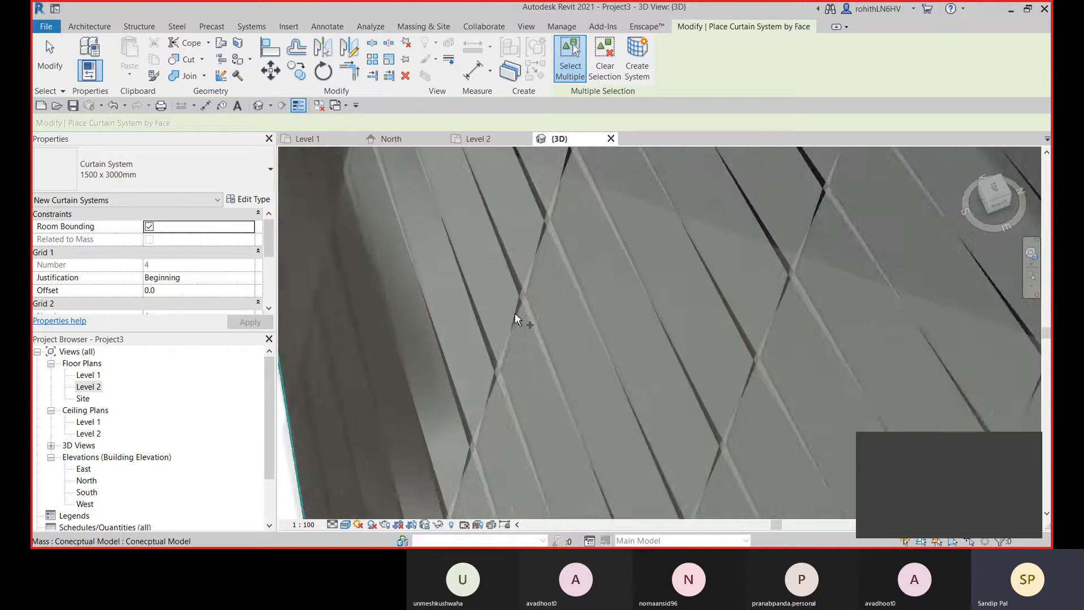
{"action": "scroll", "coordinate": [517, 286], "scroll_direction": "down", "scroll_amount": 8}
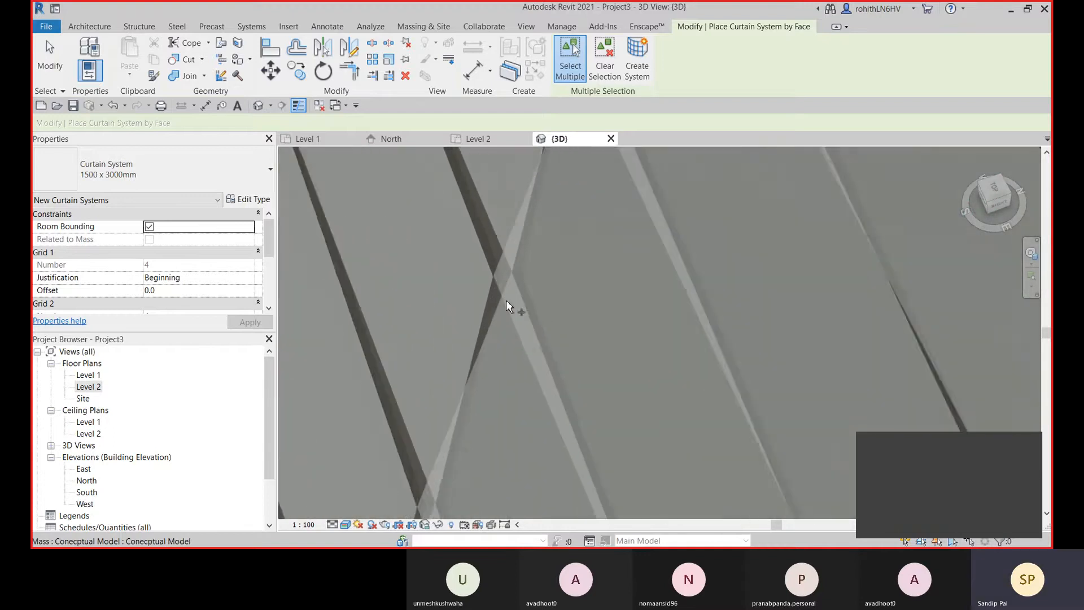
{"action": "middle_click_drag", "start_coordinate": [583, 425], "coordinate": [623, 328], "text": "shift"}
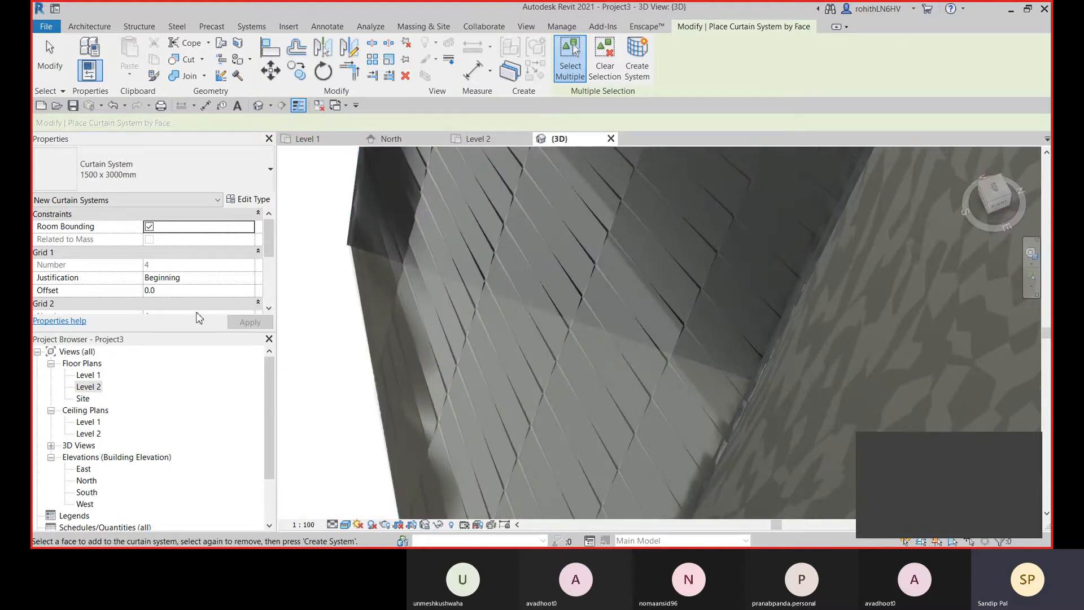
{"action": "scroll", "coordinate": [445, 311], "scroll_direction": "down", "scroll_amount": 3}
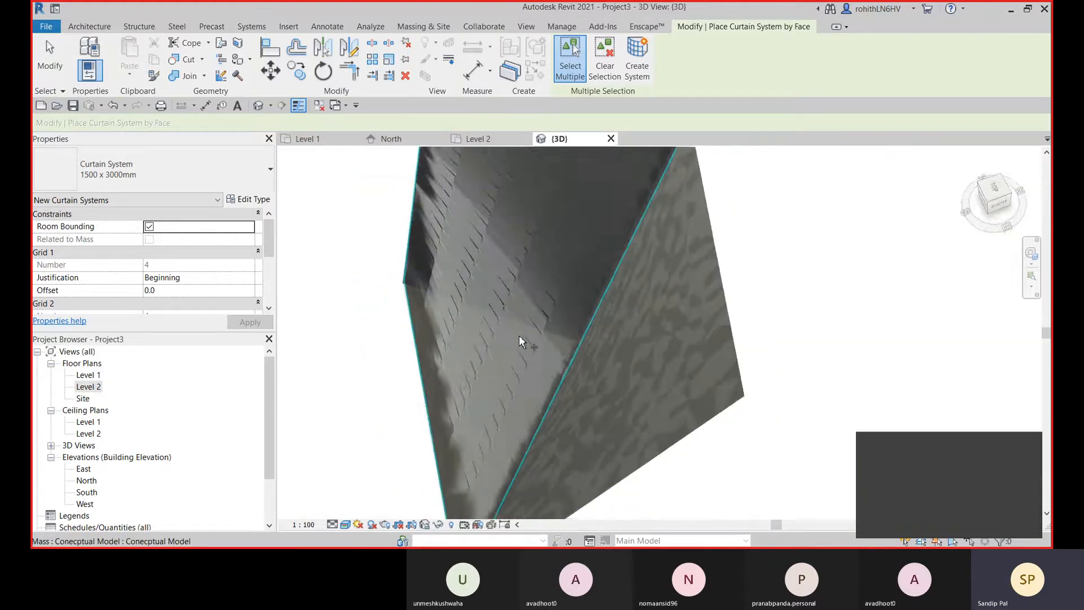
{"action": "scroll", "coordinate": [519, 335], "scroll_direction": "down", "scroll_amount": 1}
{"action": "middle_click_drag", "start_coordinate": [544, 344], "coordinate": [716, 319], "text": "shift"}
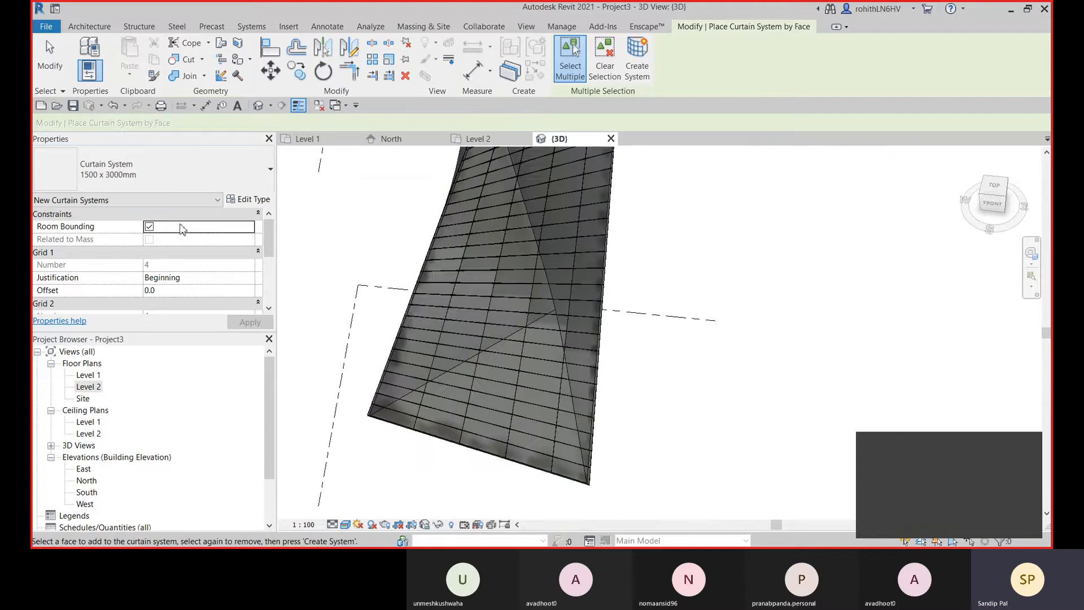
Set the curtain system type's fixed-distance spacing to 1000 for Grid 1 and 500 for Grid 2.
{"action": "left_click", "coordinate": [249, 200]}
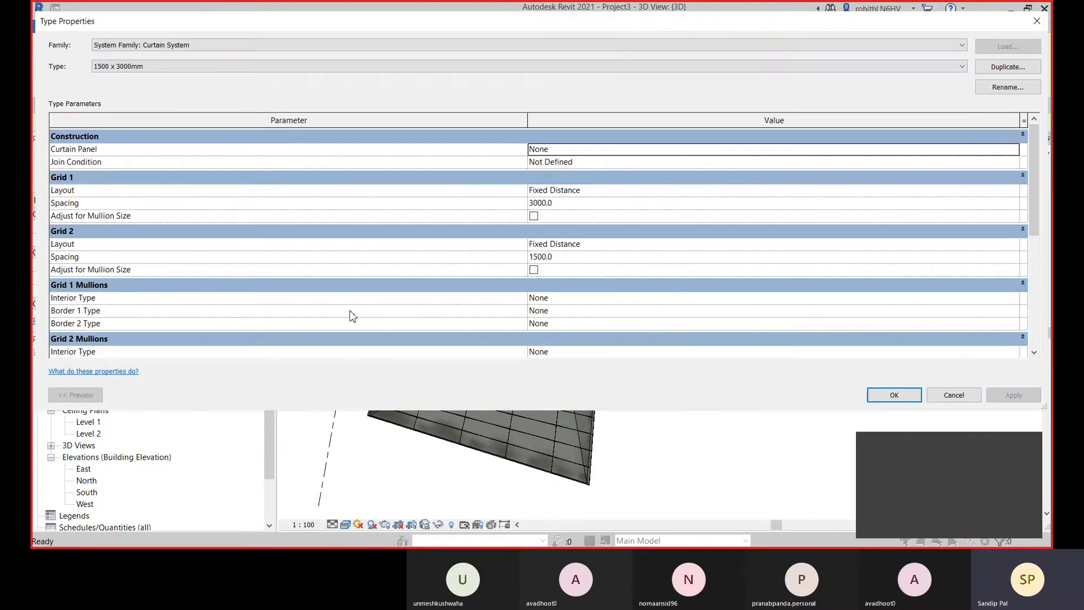
{"action": "left_click", "coordinate": [601, 246]}
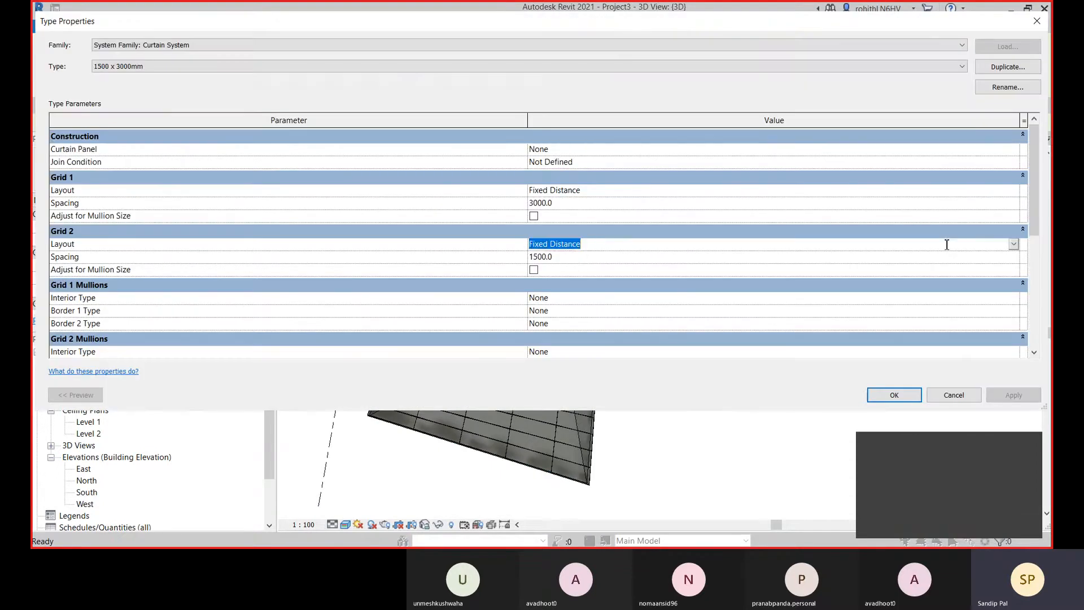
{"action": "left_click", "coordinate": [1013, 244]}
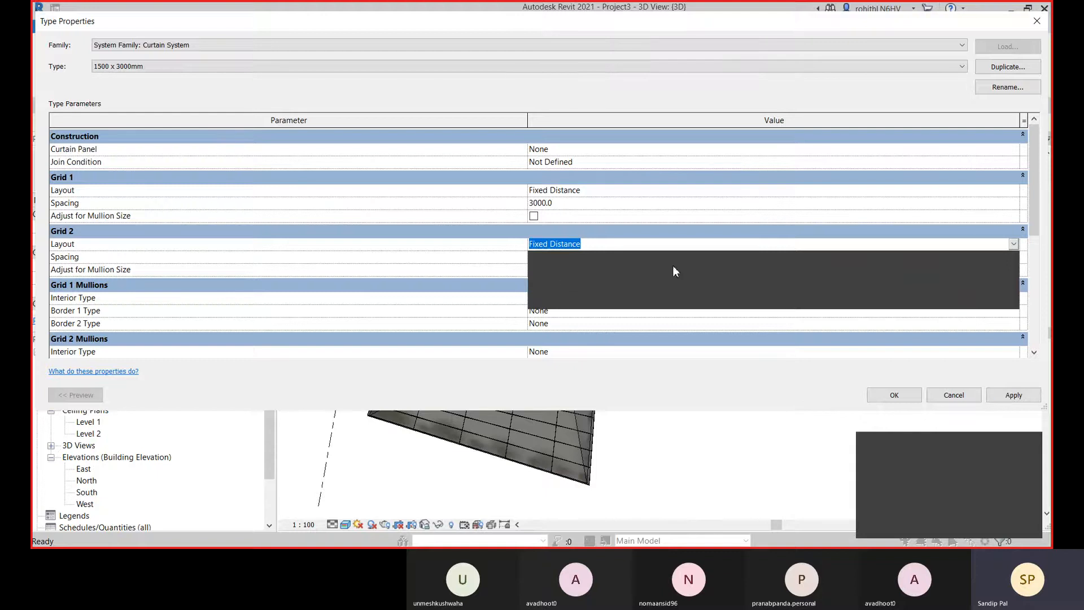
{"action": "left_click", "coordinate": [462, 269]}
{"action": "scroll", "coordinate": [526, 312], "scroll_direction": "down", "scroll_amount": 1}
{"action": "scroll", "coordinate": [170, 257], "scroll_direction": "up", "scroll_amount": 1}
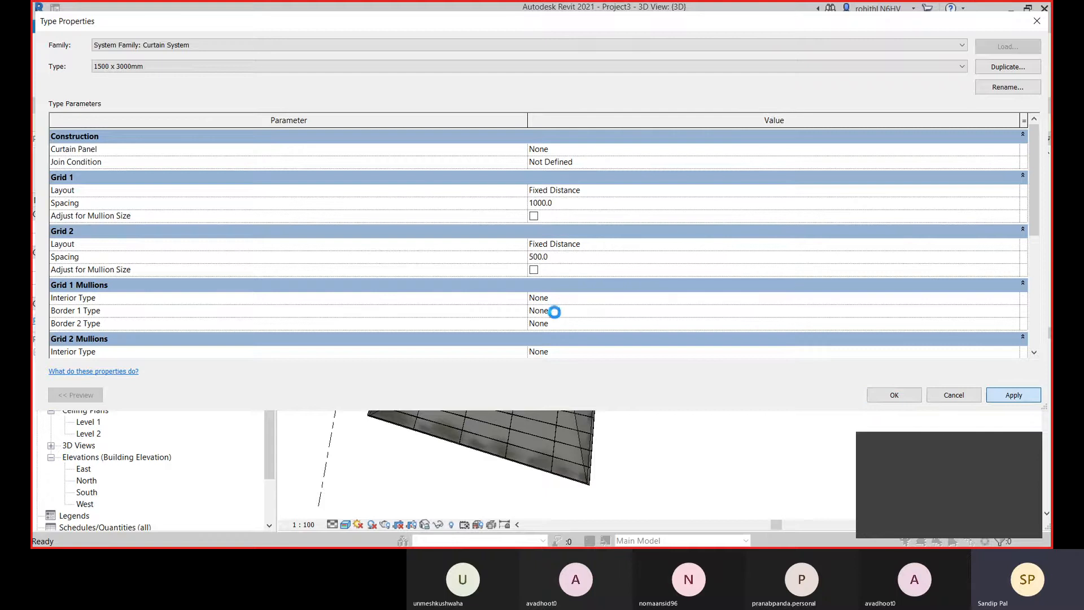
{"action": "left_click", "coordinate": [988, 400]}
{"action": "left_click", "coordinate": [1019, 399]}
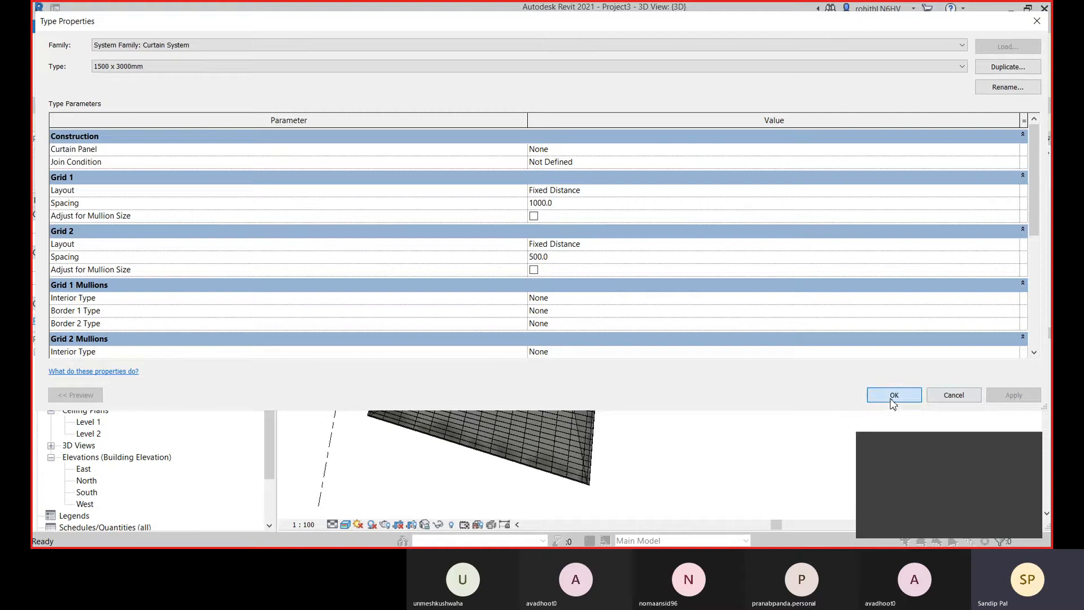
{"action": "left_click", "coordinate": [893, 395]}
{"action": "scroll", "coordinate": [547, 398], "scroll_direction": "up", "scroll_amount": 5}
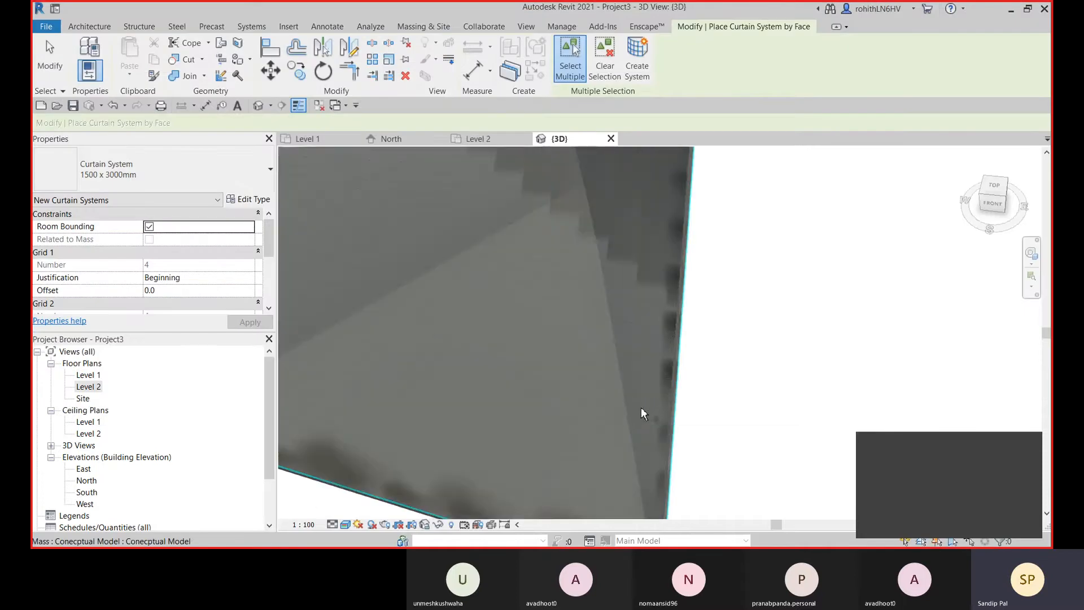
{"action": "middle_click_drag", "start_coordinate": [625, 416], "coordinate": [672, 387]}
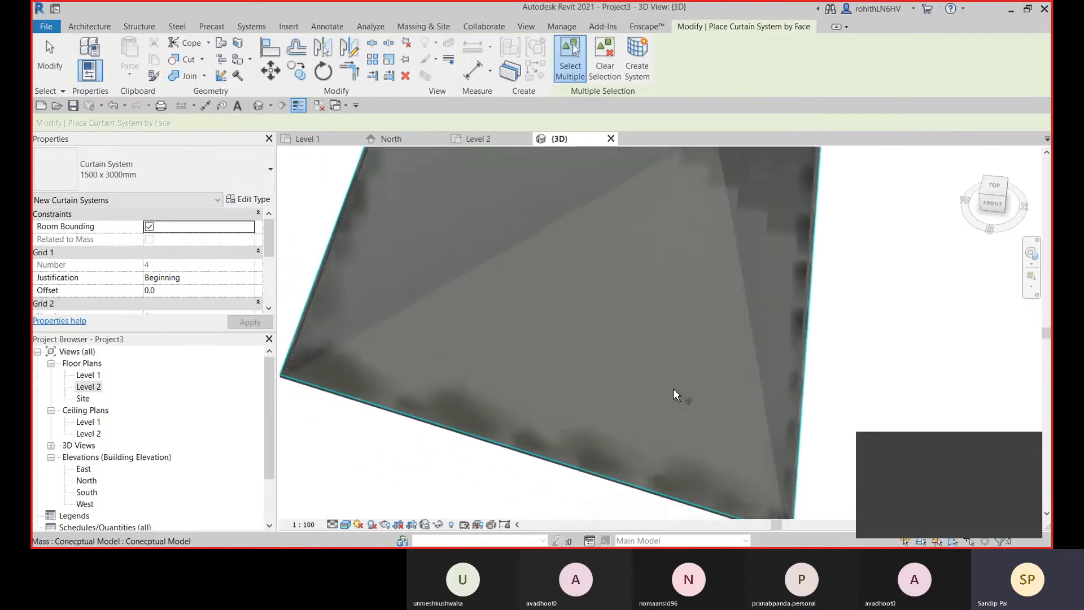
{"action": "scroll", "coordinate": [371, 388], "scroll_direction": "up", "scroll_amount": 5}
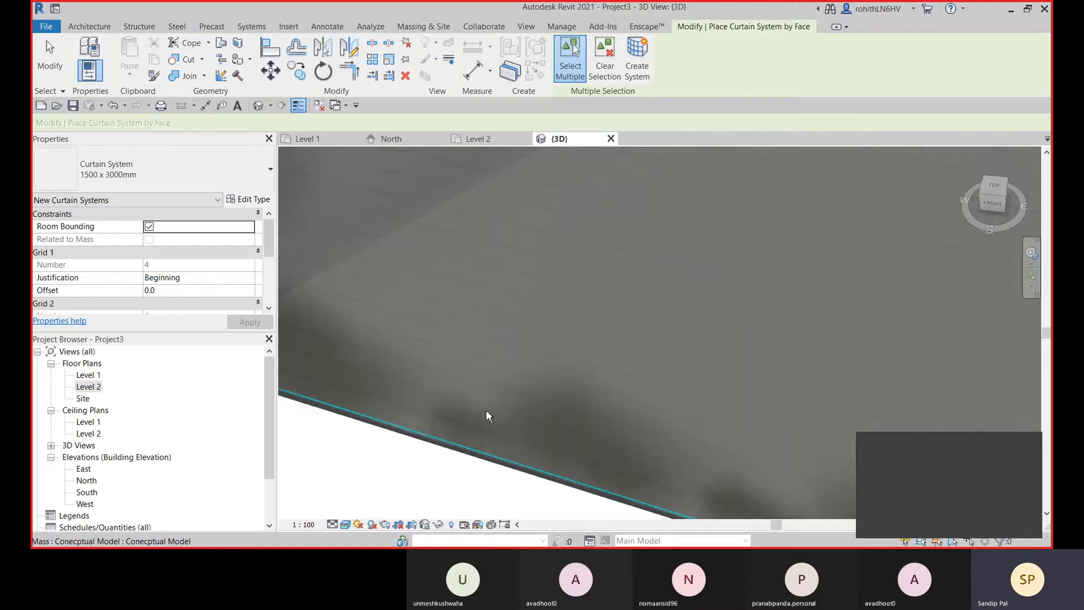
Place 50 x 150mm rectangular mullions on all grid lines of the curtain system on the twisted face.
{"action": "scroll", "coordinate": [526, 399], "scroll_direction": "down", "scroll_amount": 6}
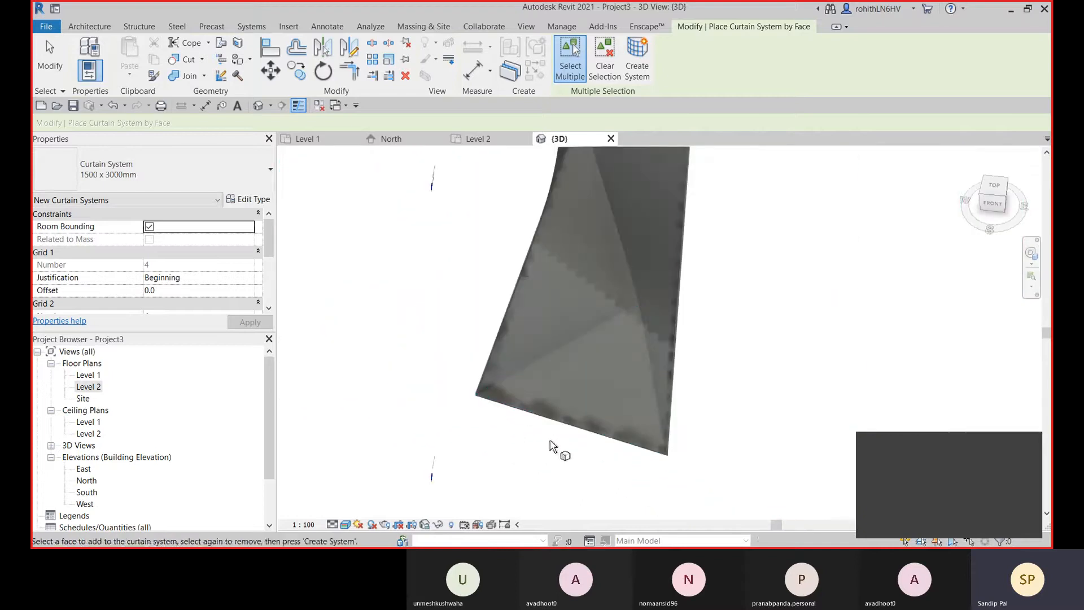
{"action": "key", "text": "Escape"}
{"action": "key", "text": "Escape"}
{"action": "middle_click_drag", "start_coordinate": [684, 419], "coordinate": [685, 476]}
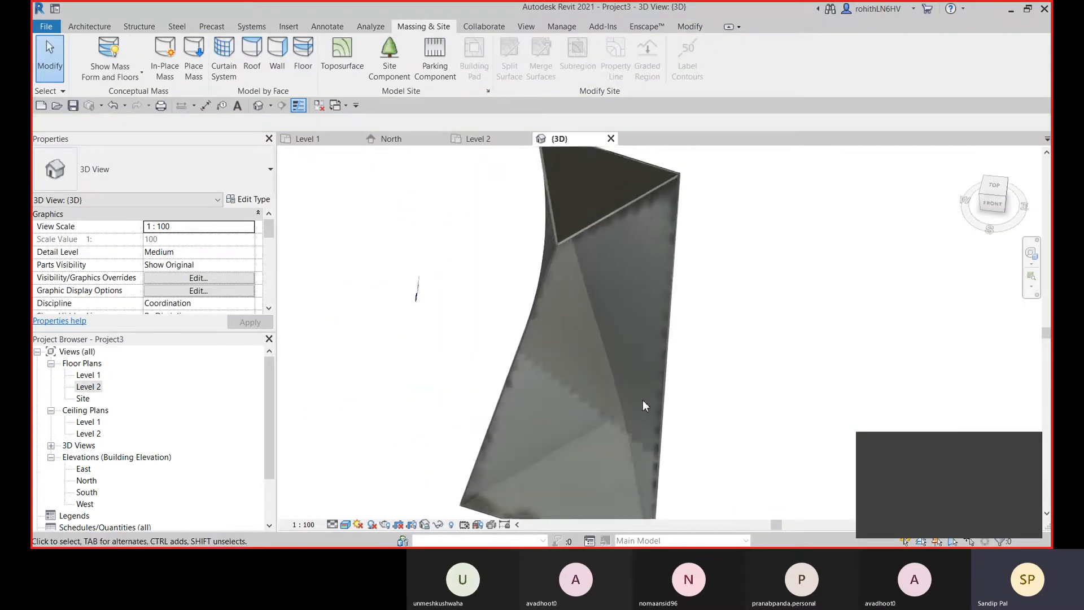
{"action": "scroll", "coordinate": [637, 291], "scroll_direction": "up", "scroll_amount": 1}
{"action": "scroll", "coordinate": [596, 244], "scroll_direction": "up", "scroll_amount": 2}
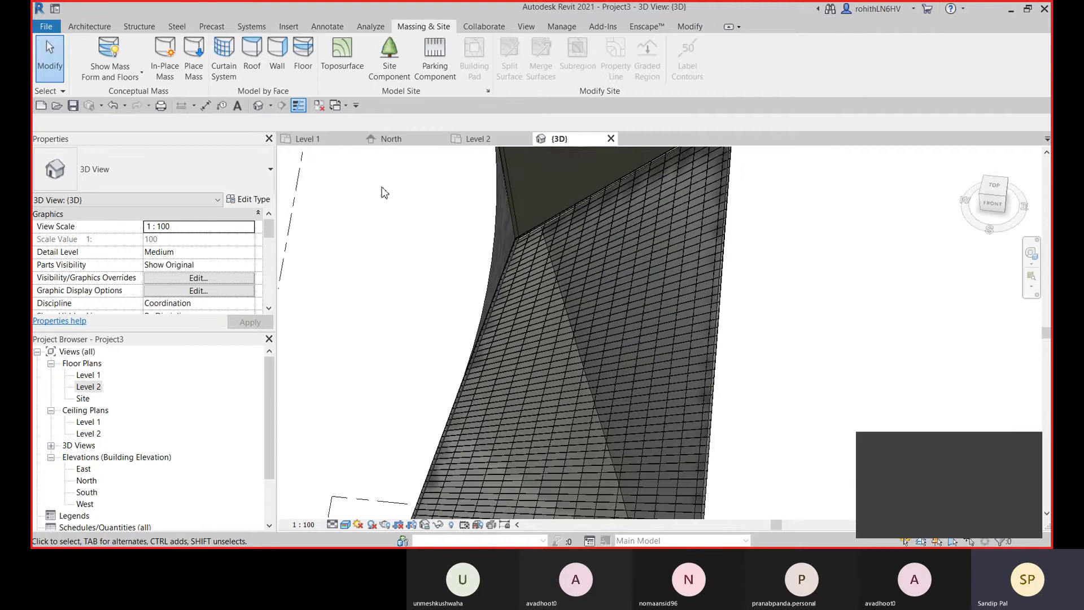
{"action": "left_click", "coordinate": [89, 26]}
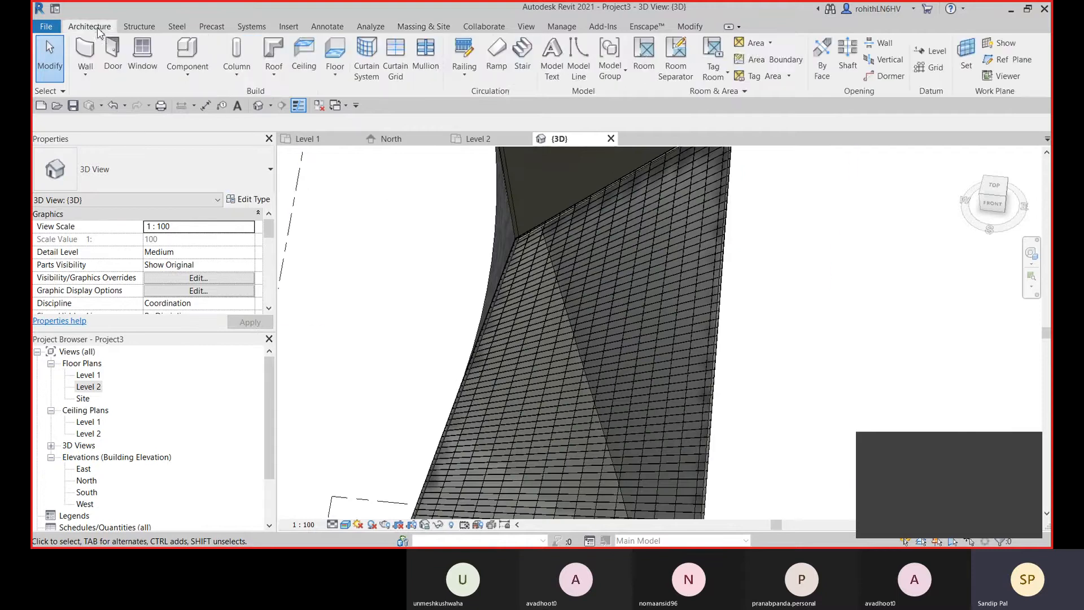
{"action": "left_click", "coordinate": [425, 59]}
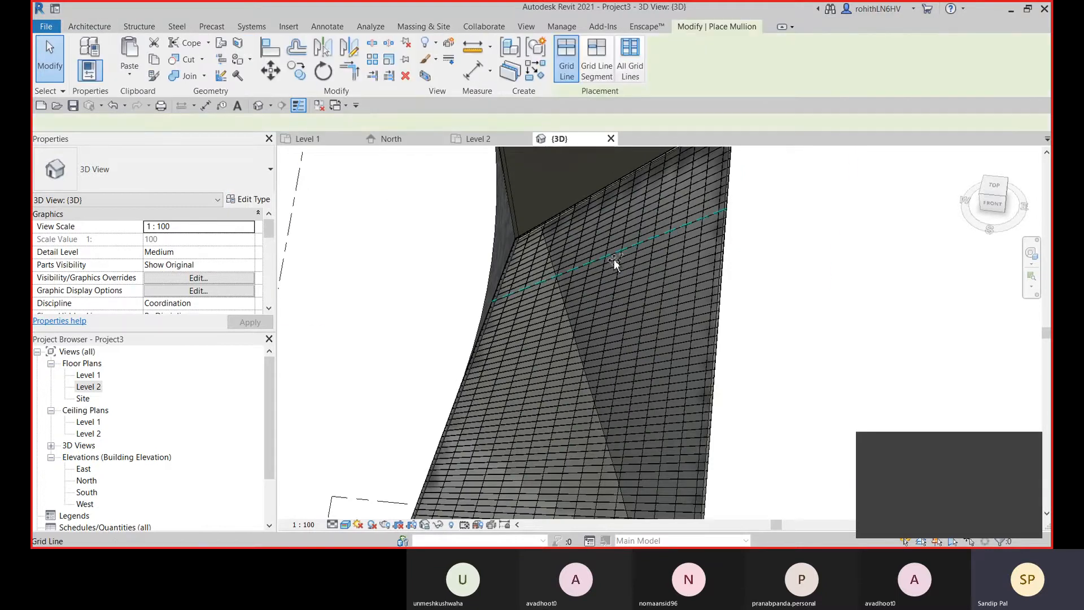
{"action": "left_click", "coordinate": [629, 59]}
{"action": "left_click", "coordinate": [636, 198]}
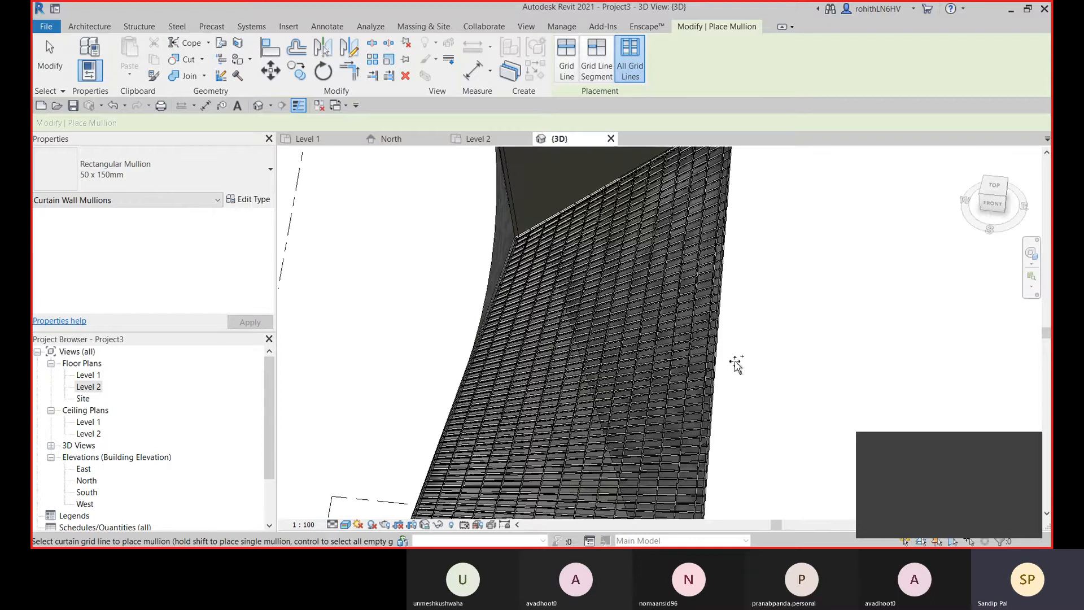
Examine how the mullions meet the adjoining walls along both side edges of the curtain system.
{"action": "left_click", "coordinate": [597, 60]}
{"action": "scroll", "coordinate": [641, 209], "scroll_direction": "up", "scroll_amount": 5}
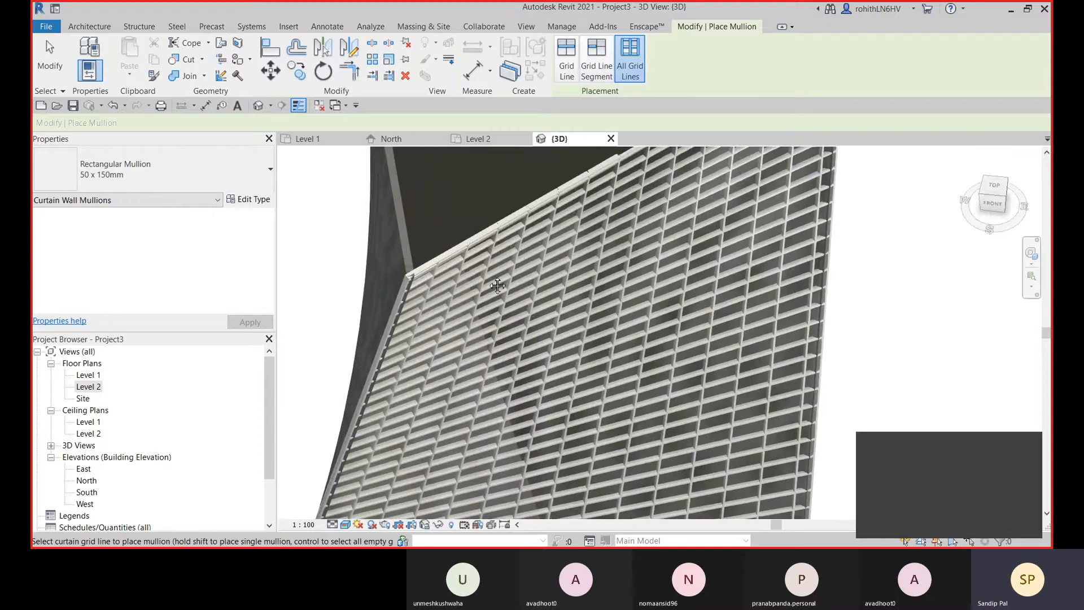
{"action": "scroll", "coordinate": [522, 255], "scroll_direction": "up", "scroll_amount": 4}
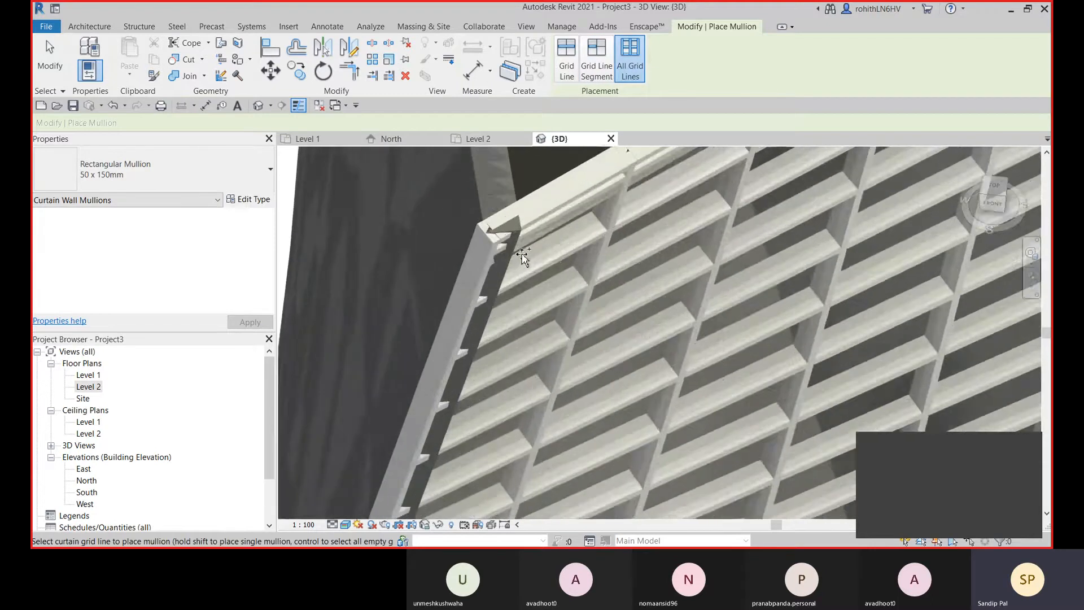
{"action": "scroll", "coordinate": [491, 266], "scroll_direction": "down", "scroll_amount": 4}
{"action": "middle_click_drag", "start_coordinate": [704, 322], "coordinate": [491, 273], "text": "shift"}
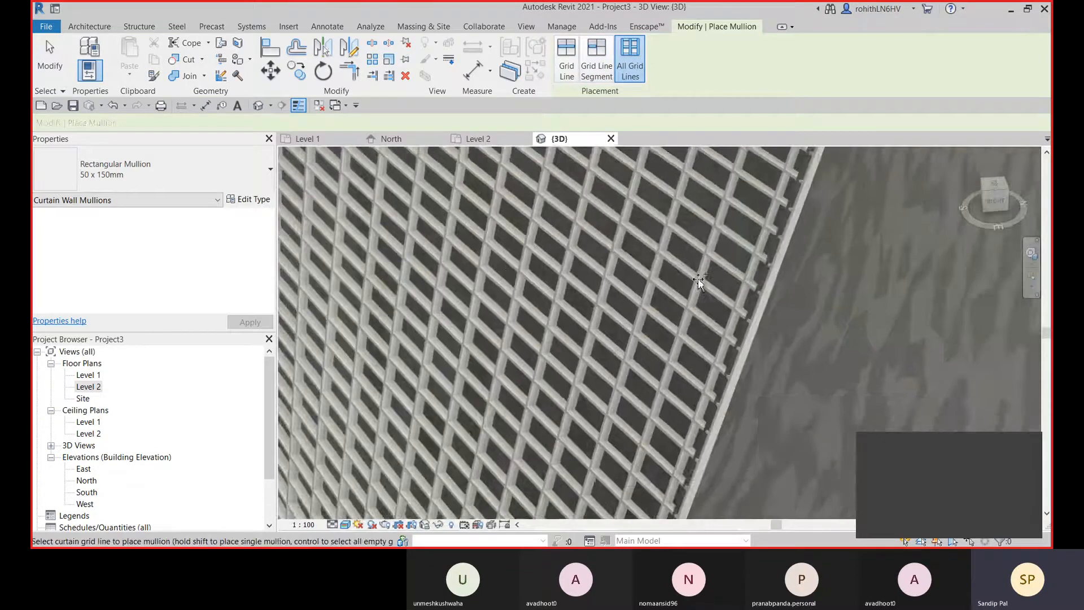
{"action": "scroll", "coordinate": [698, 278], "scroll_direction": "up", "scroll_amount": 2}
{"action": "scroll", "coordinate": [753, 320], "scroll_direction": "up", "scroll_amount": 5}
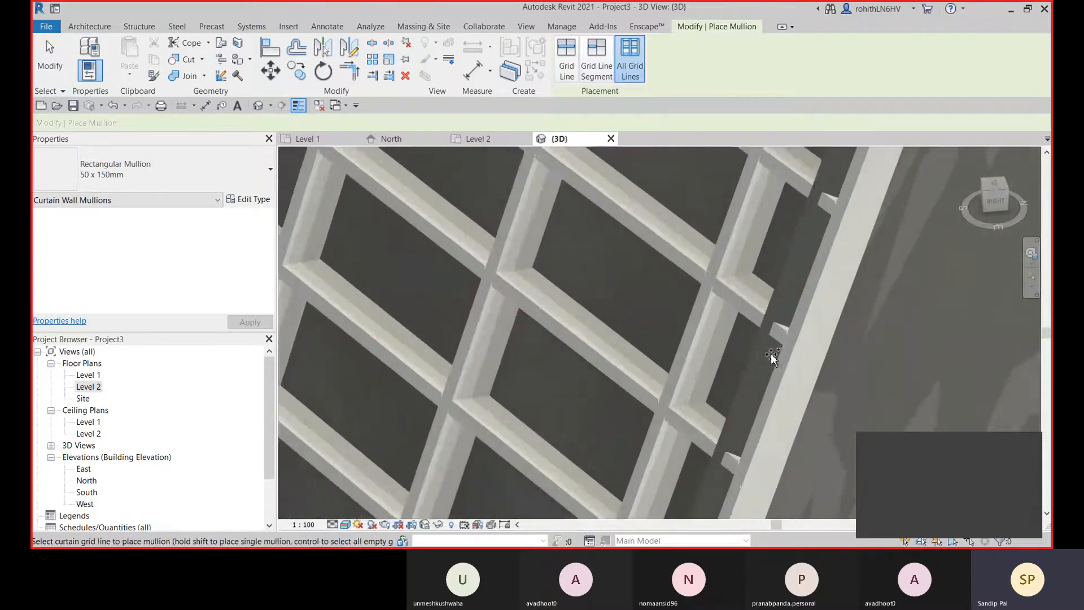
{"action": "scroll", "coordinate": [771, 353], "scroll_direction": "up", "scroll_amount": 2}
{"action": "scroll", "coordinate": [788, 354], "scroll_direction": "down", "scroll_amount": 5}
{"action": "middle_click_drag", "start_coordinate": [790, 357], "coordinate": [665, 329], "text": "shift"}
{"action": "scroll", "coordinate": [737, 315], "scroll_direction": "up", "scroll_amount": 4}
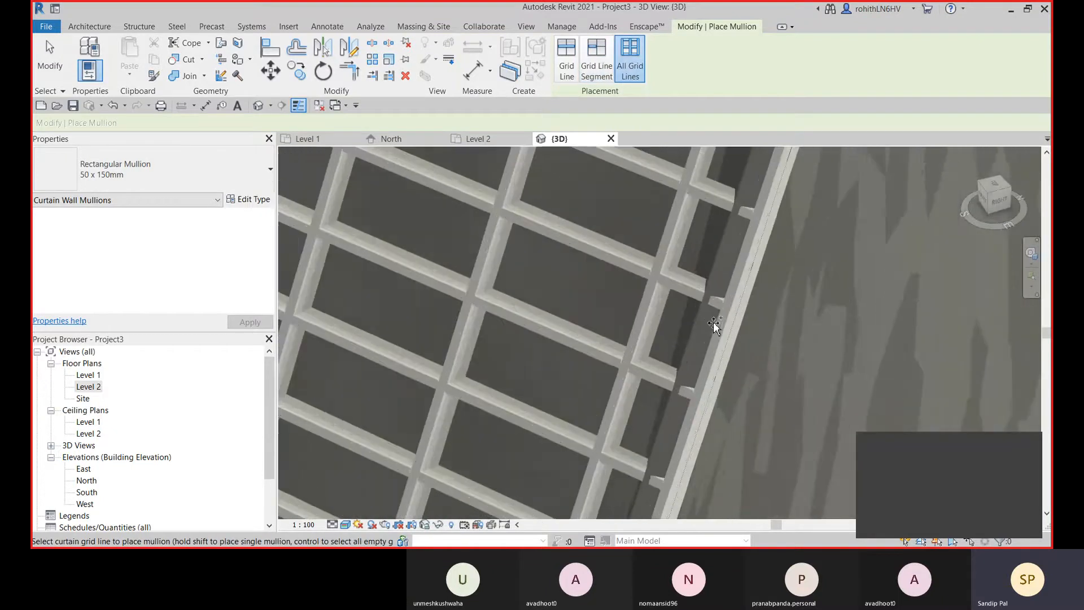
{"action": "scroll", "coordinate": [704, 326], "scroll_direction": "down", "scroll_amount": 8}
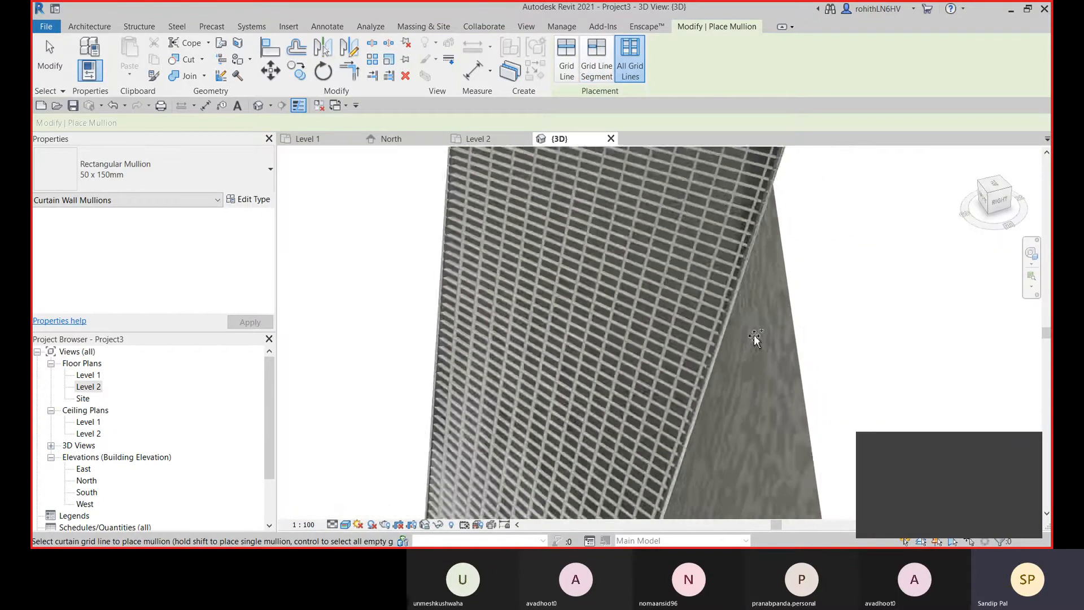
{"action": "middle_click_drag", "start_coordinate": [752, 341], "coordinate": [746, 209]}
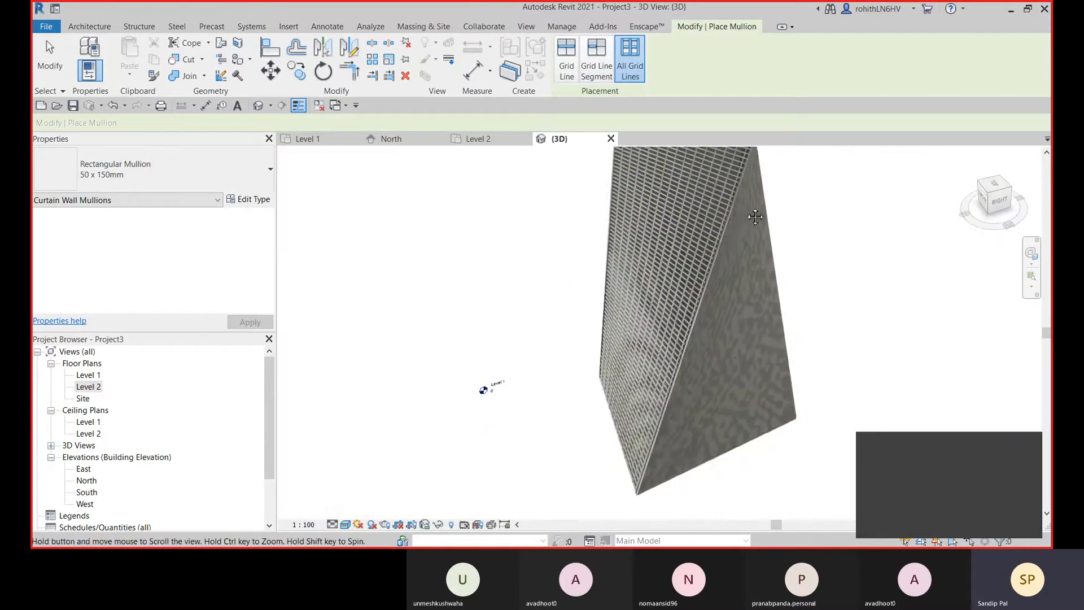
Set the location line of the triangular side wall beside the curtain system to Finish Face: Interior.
{"action": "key", "text": "Escape"}
{"action": "left_click", "coordinate": [681, 419]}
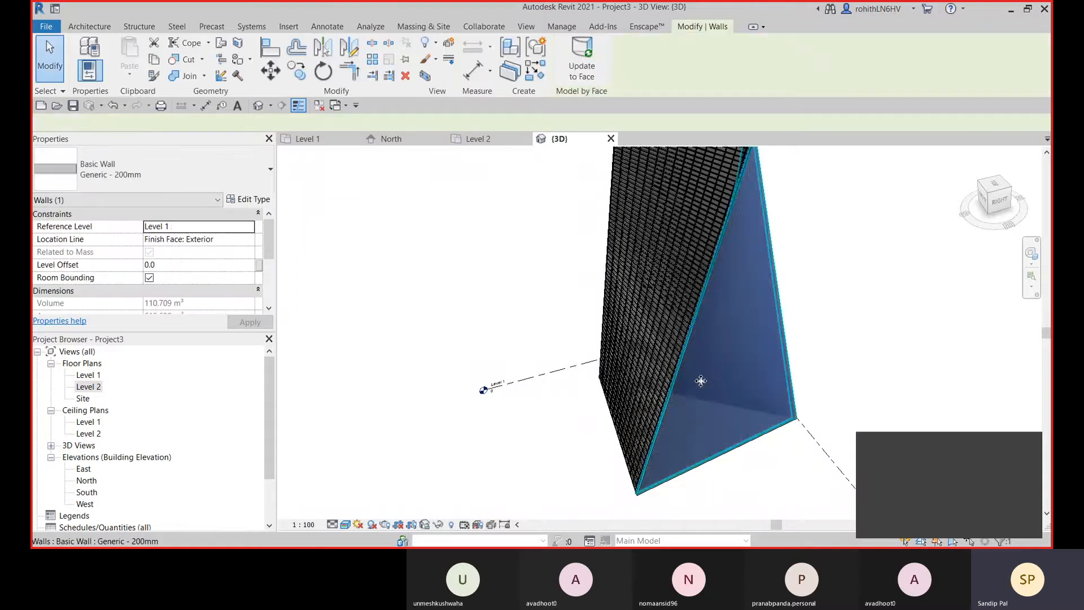
{"action": "scroll", "coordinate": [700, 381], "scroll_direction": "up", "scroll_amount": 2}
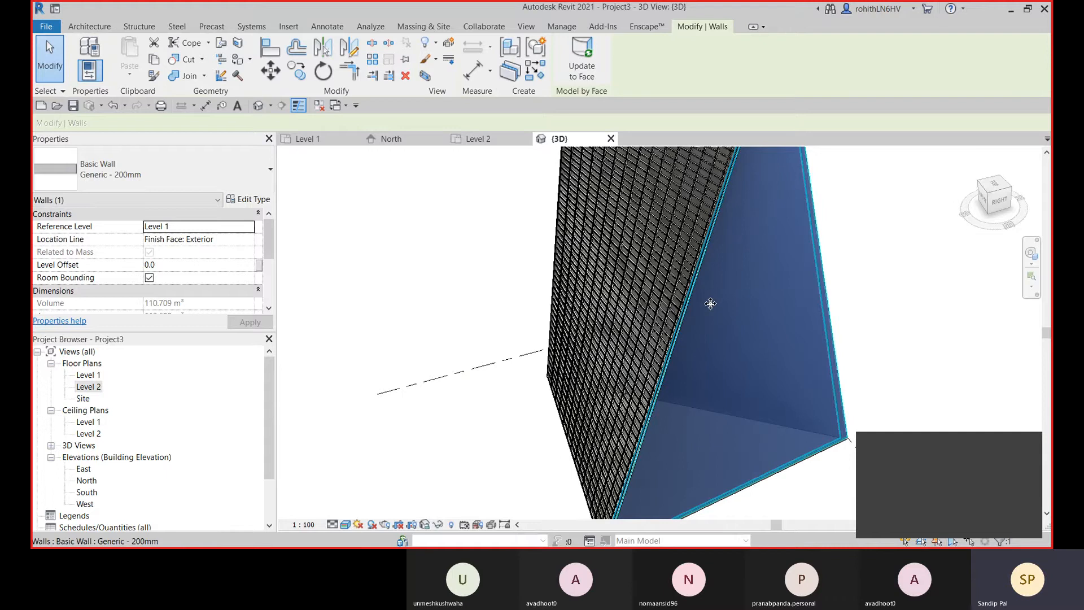
{"action": "scroll", "coordinate": [710, 304], "scroll_direction": "up", "scroll_amount": 4}
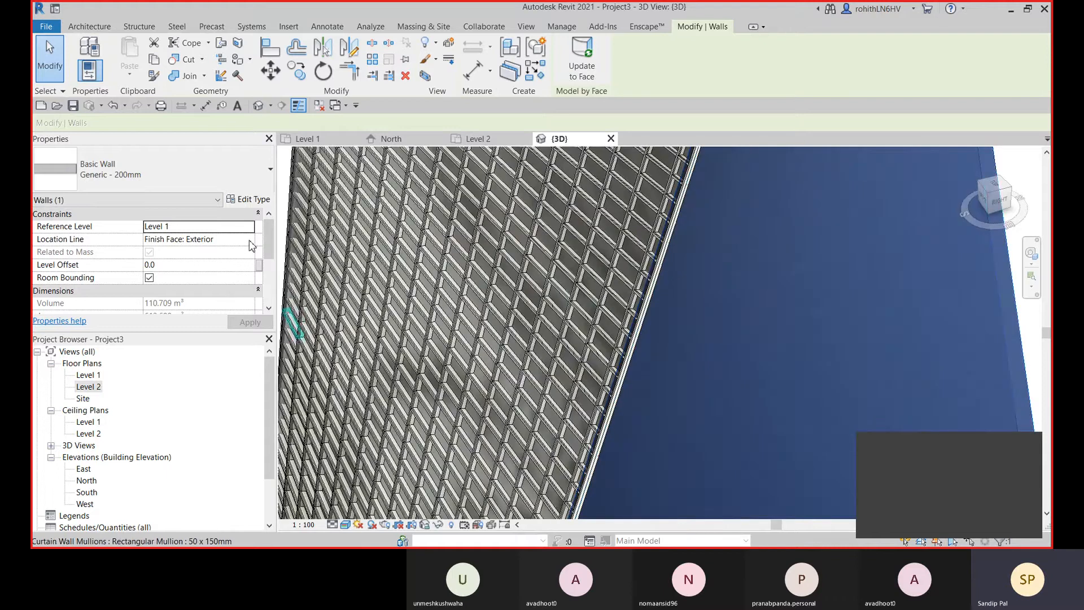
{"action": "left_click", "coordinate": [249, 242]}
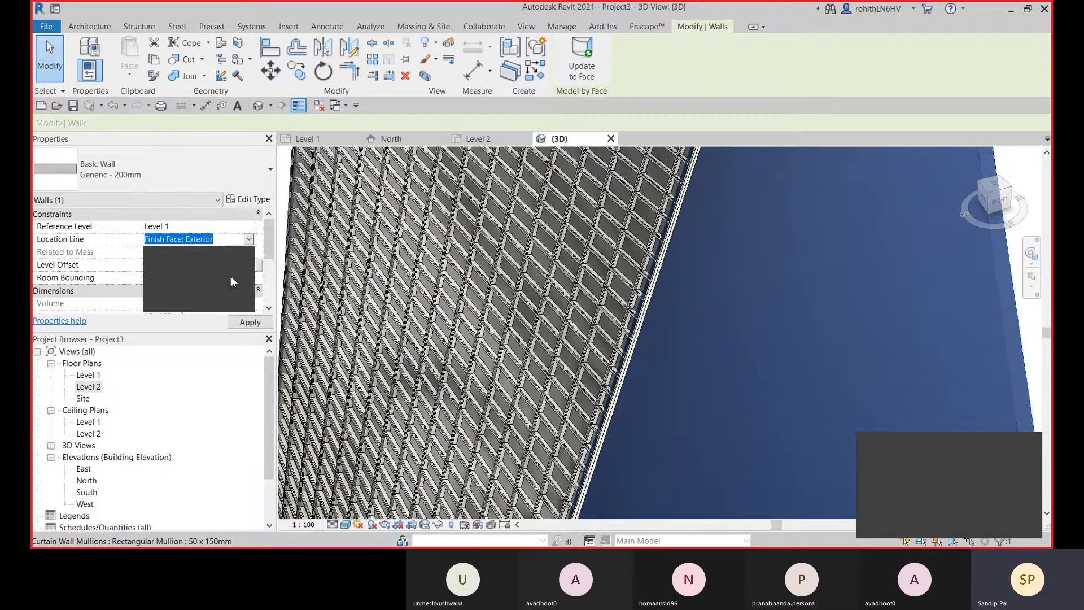
{"action": "left_click", "coordinate": [219, 292]}
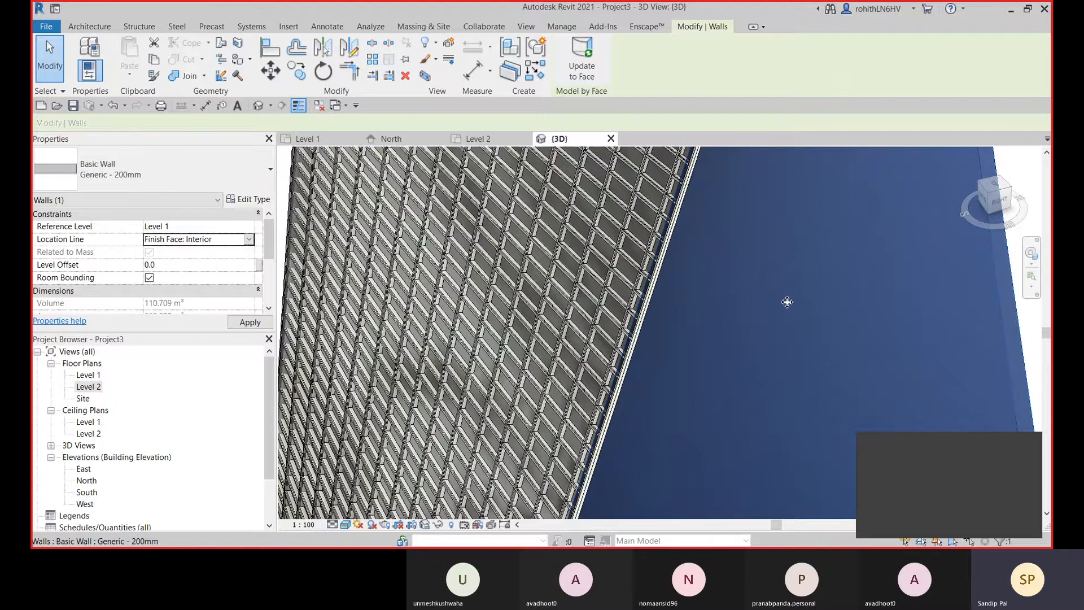
{"action": "scroll", "coordinate": [649, 282], "scroll_direction": "up", "scroll_amount": 4}
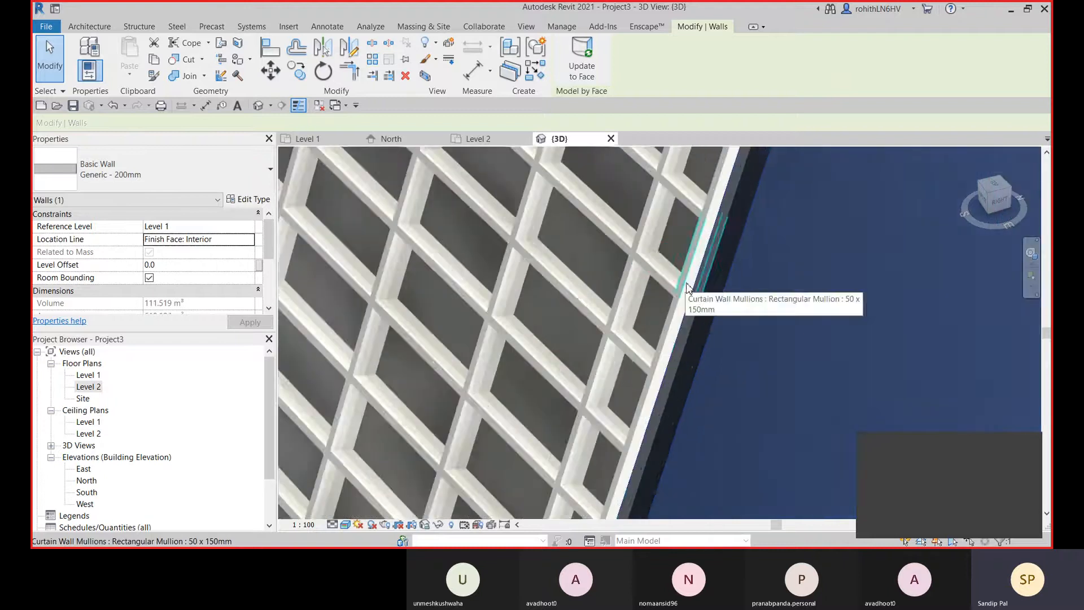
{"action": "scroll", "coordinate": [730, 314], "scroll_direction": "down", "scroll_amount": 6}
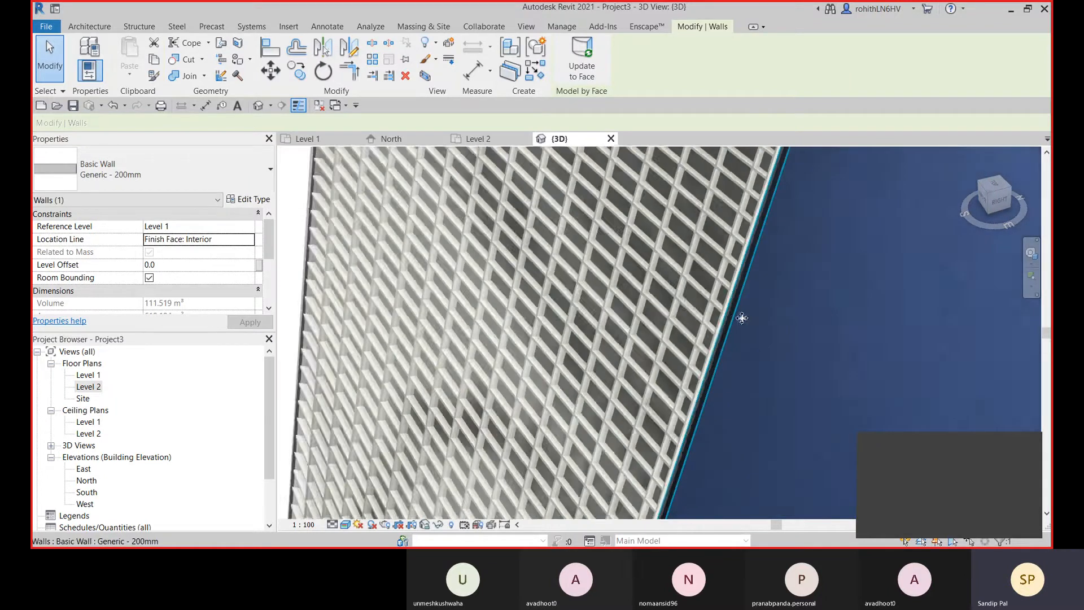
Set the location line of the wall along the curtain system's opposite edge to Finish Face: Interior.
{"action": "middle_click_drag", "start_coordinate": [491, 384], "coordinate": [455, 337], "text": "shift"}
{"action": "scroll", "coordinate": [455, 336], "scroll_direction": "up", "scroll_amount": 5}
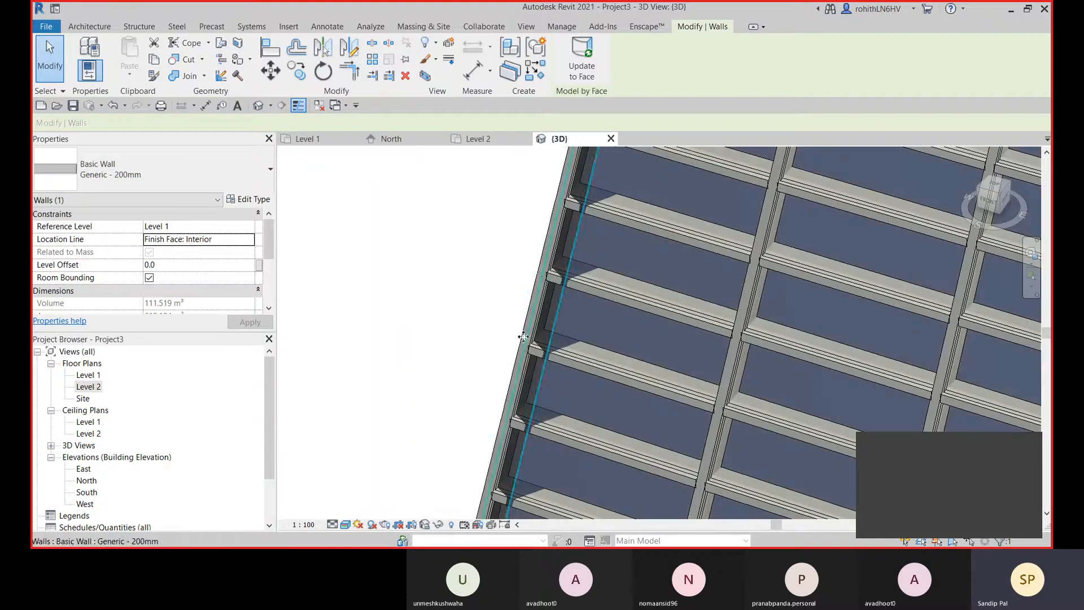
{"action": "left_click", "coordinate": [247, 240]}
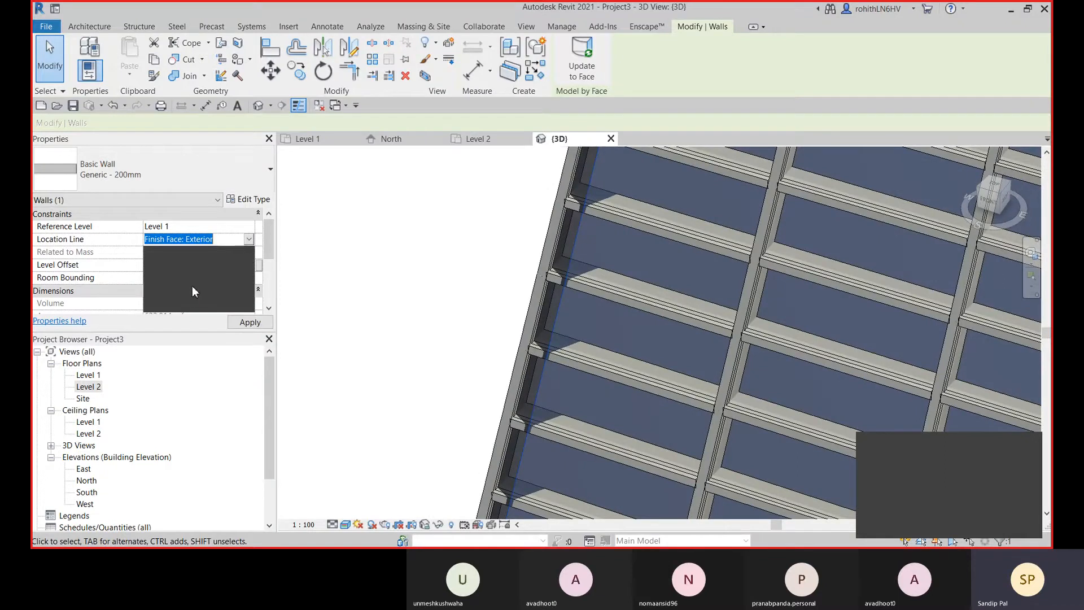
{"action": "left_click", "coordinate": [192, 286]}
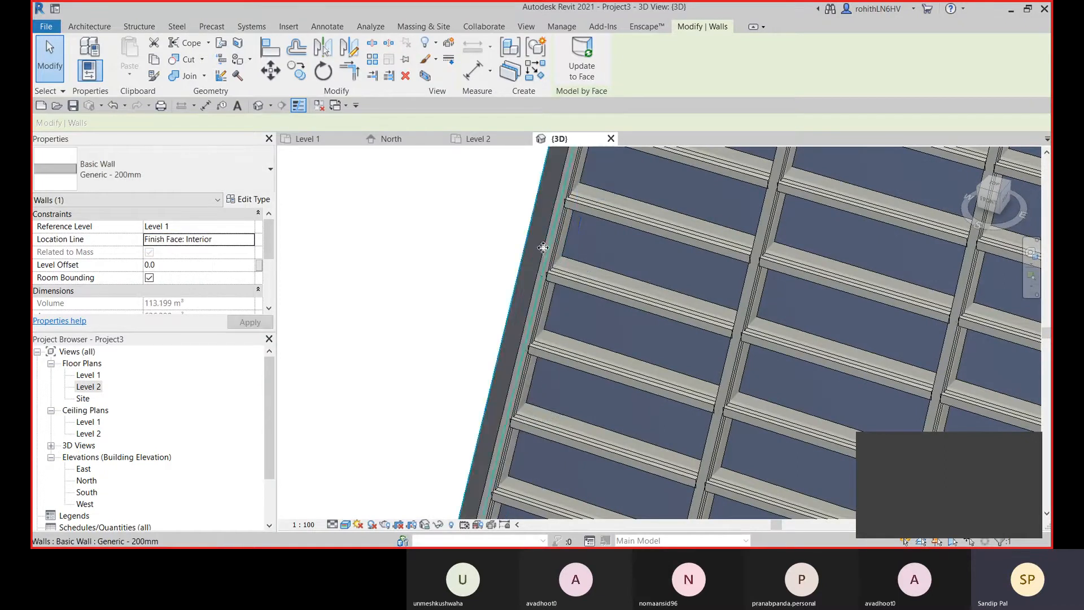
{"action": "scroll", "coordinate": [516, 282], "scroll_direction": "down", "scroll_amount": 5}
{"action": "middle_click_drag", "start_coordinate": [516, 282], "coordinate": [771, 445], "text": "shift"}
{"action": "left_click", "coordinate": [756, 314]}
Examine the mullions across the twisted curtain face, including the properties of a single mullion.
{"action": "scroll", "coordinate": [664, 259], "scroll_direction": "up", "scroll_amount": 10}
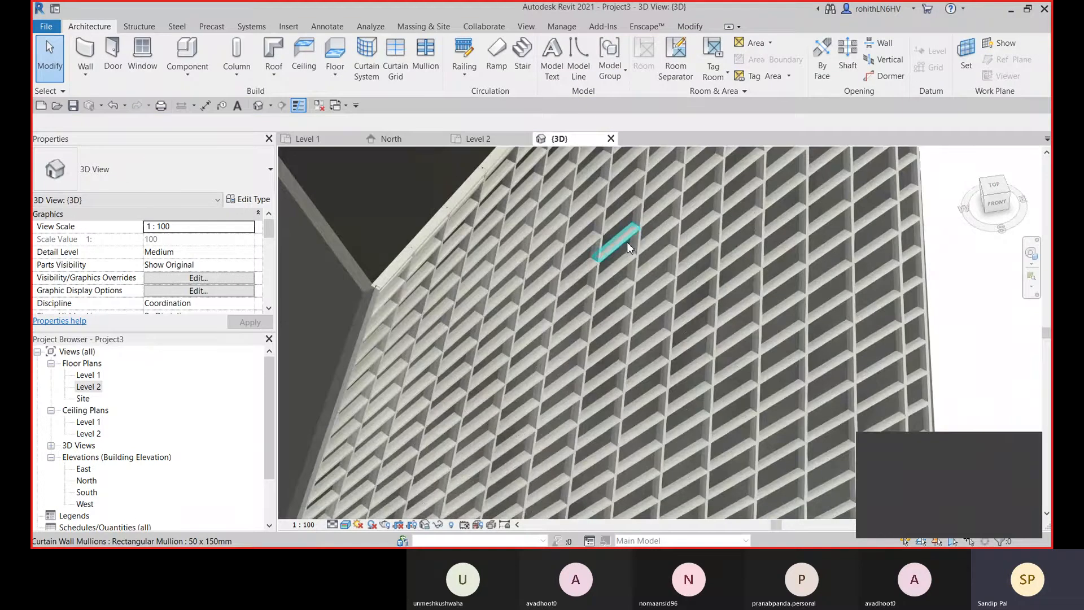
{"action": "left_click", "coordinate": [626, 242]}
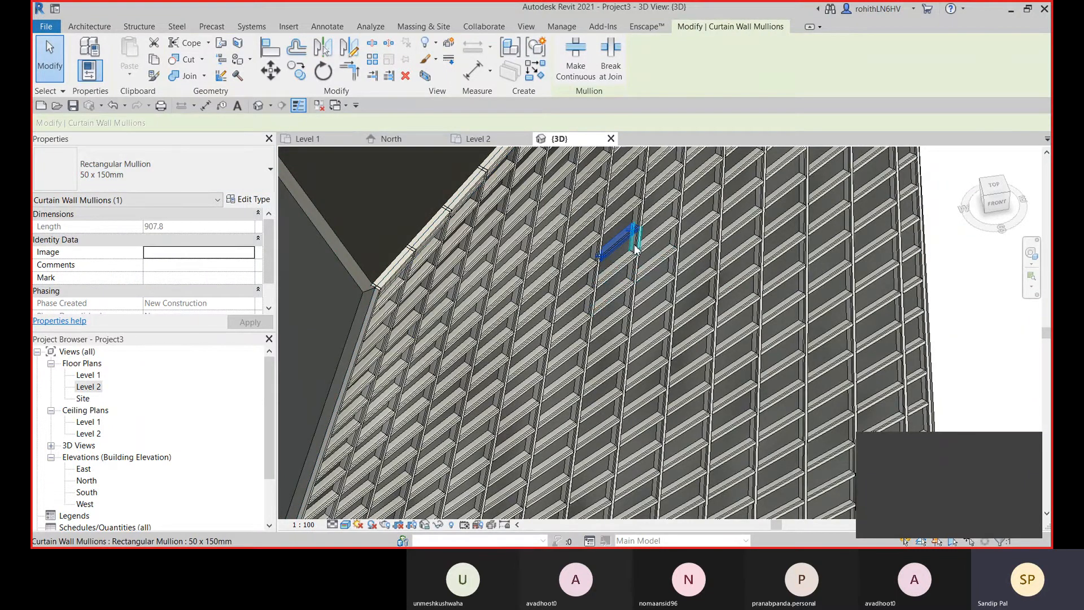
{"action": "scroll", "coordinate": [635, 249], "scroll_direction": "down", "scroll_amount": 3}
{"action": "middle_click_drag", "start_coordinate": [648, 257], "coordinate": [593, 245], "text": "shift"}
{"action": "scroll", "coordinate": [597, 245], "scroll_direction": "down", "scroll_amount": 3}
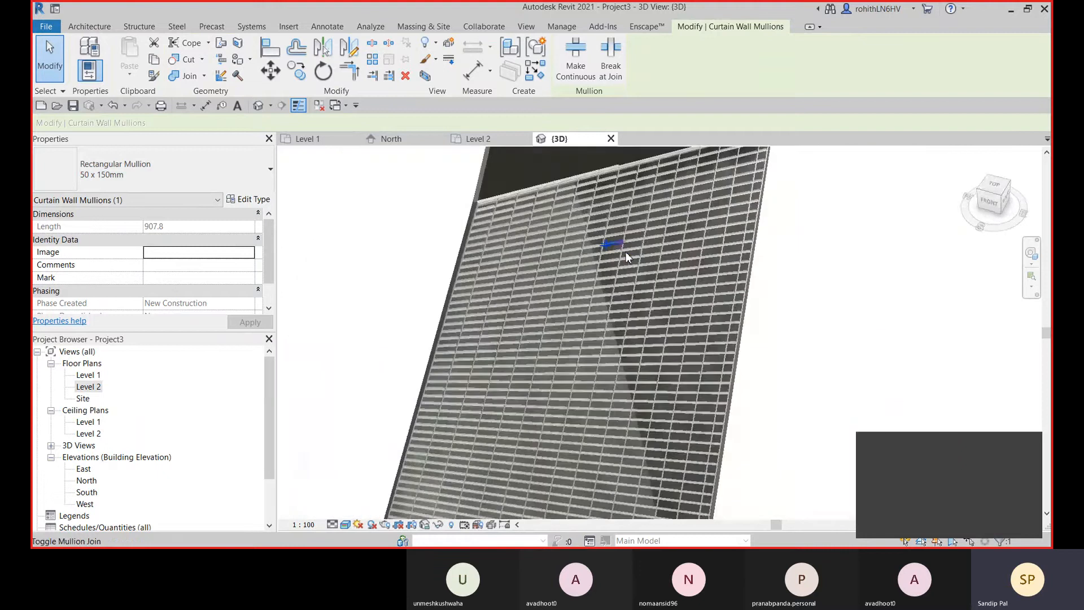
{"action": "scroll", "coordinate": [625, 252], "scroll_direction": "down", "scroll_amount": 2}
{"action": "left_click", "coordinate": [797, 276]}
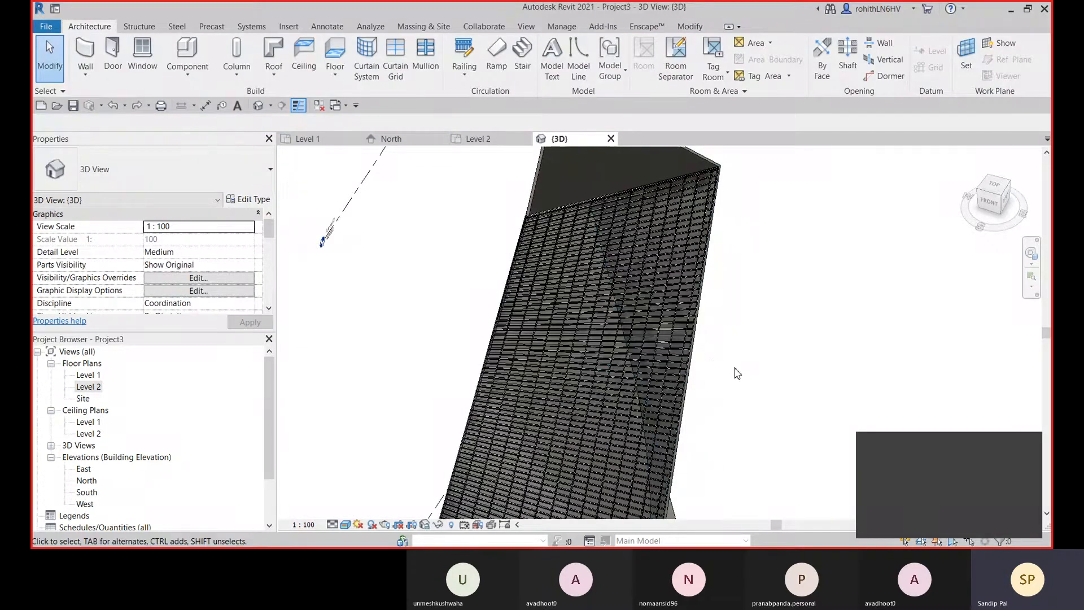
{"action": "scroll", "coordinate": [731, 369], "scroll_direction": "down", "scroll_amount": 2}
{"action": "middle_click_drag", "start_coordinate": [732, 371], "coordinate": [734, 336]}
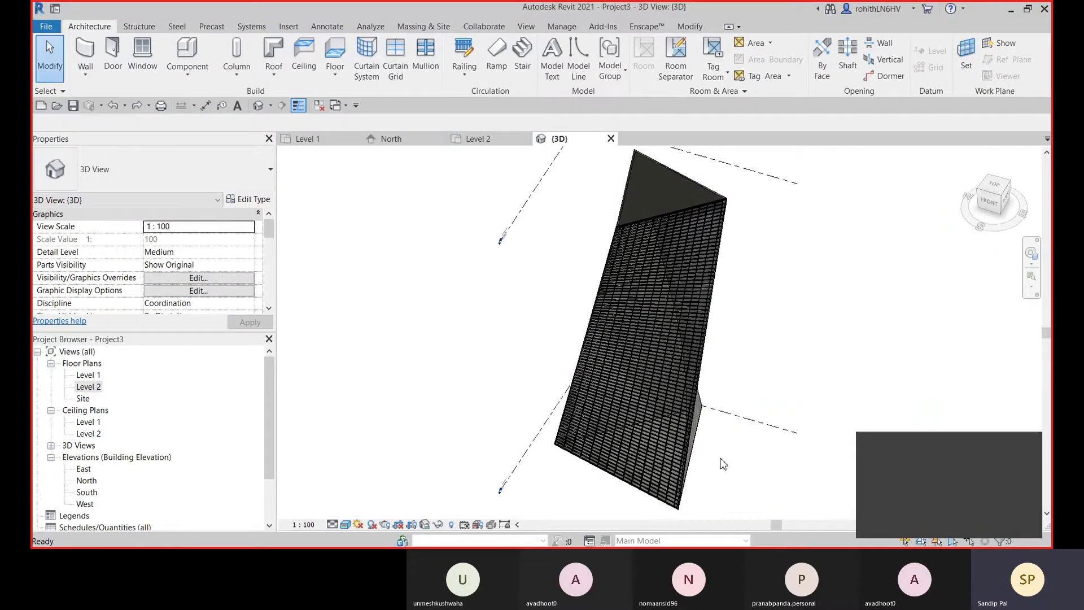
Undo the mullions and the curtain system to return to the bare face of the mass.
{"action": "scroll", "coordinate": [682, 491], "scroll_direction": "up", "scroll_amount": 6}
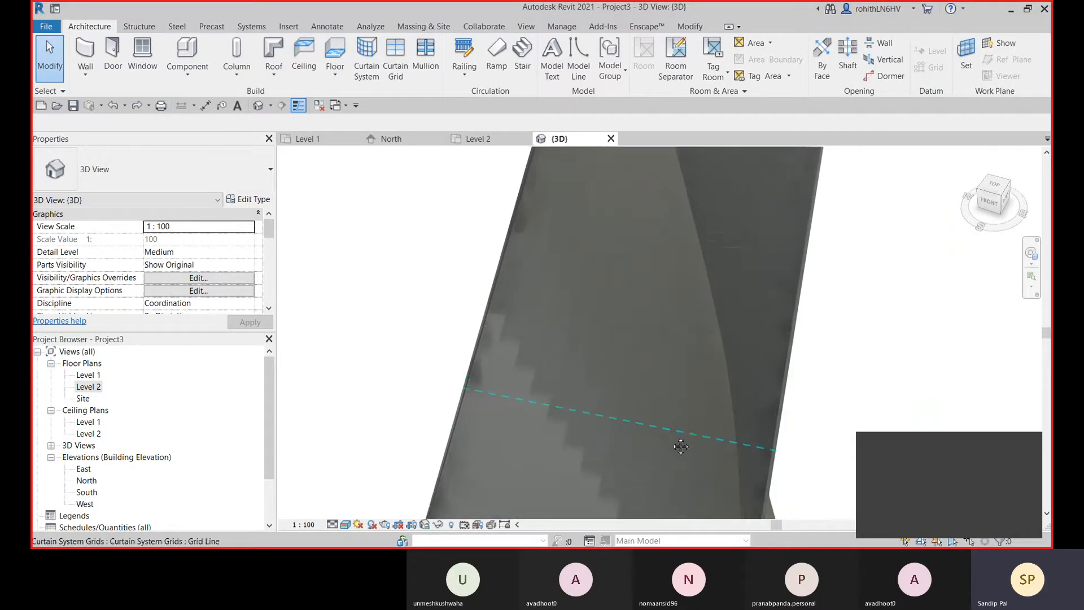
{"action": "scroll", "coordinate": [672, 370], "scroll_direction": "down", "scroll_amount": 6}
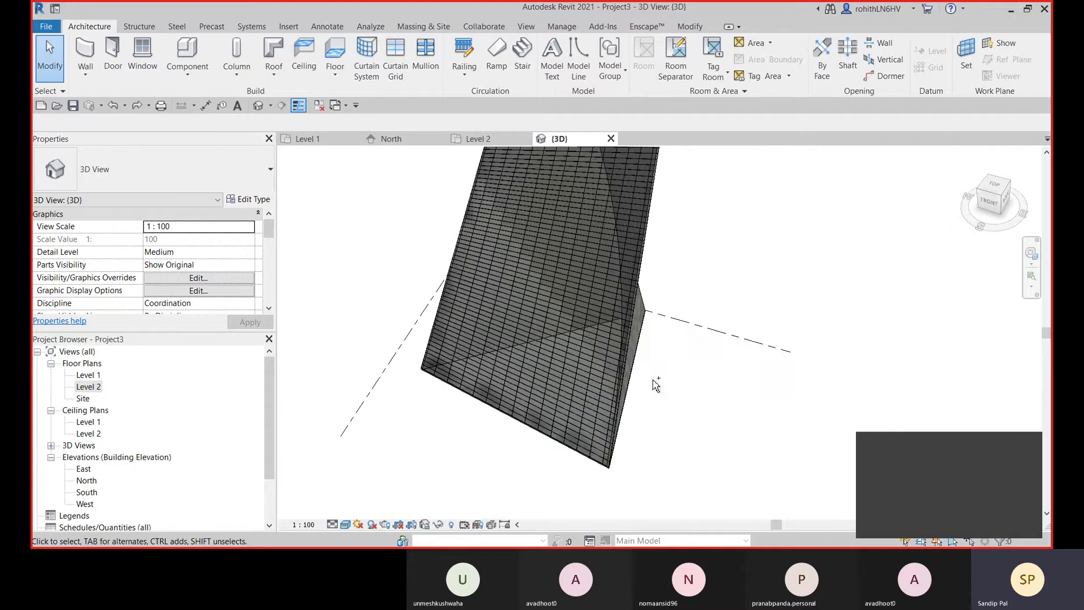
{"action": "key", "text": "ctrl+z"}
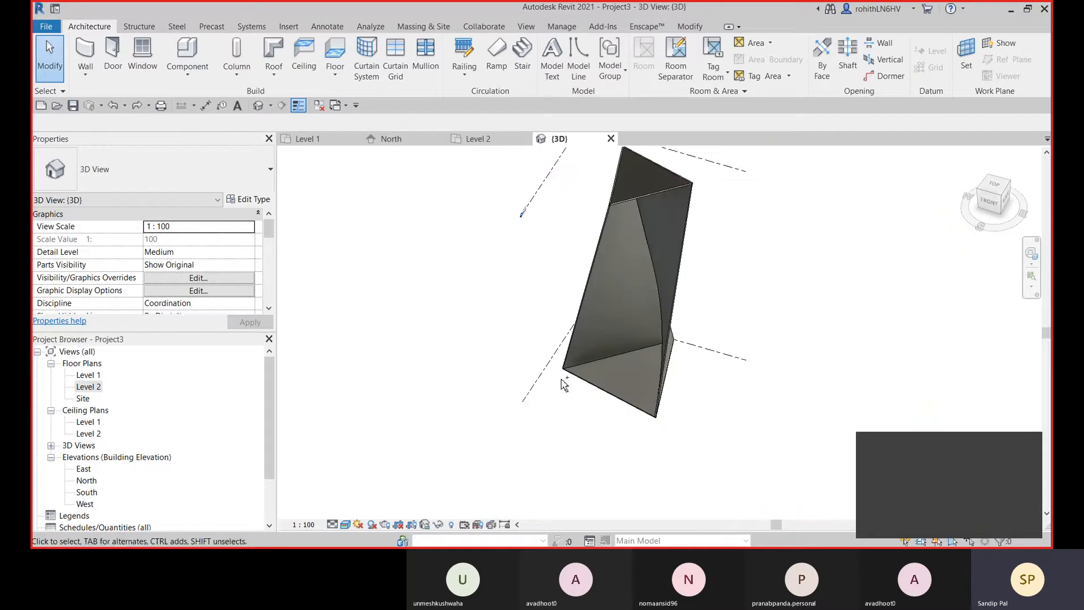
Edit the conceptual mass in place and divide the surface of its twisted front face.
{"action": "middle_click_drag", "start_coordinate": [640, 337], "coordinate": [624, 366]}
{"action": "left_click", "coordinate": [625, 361]}
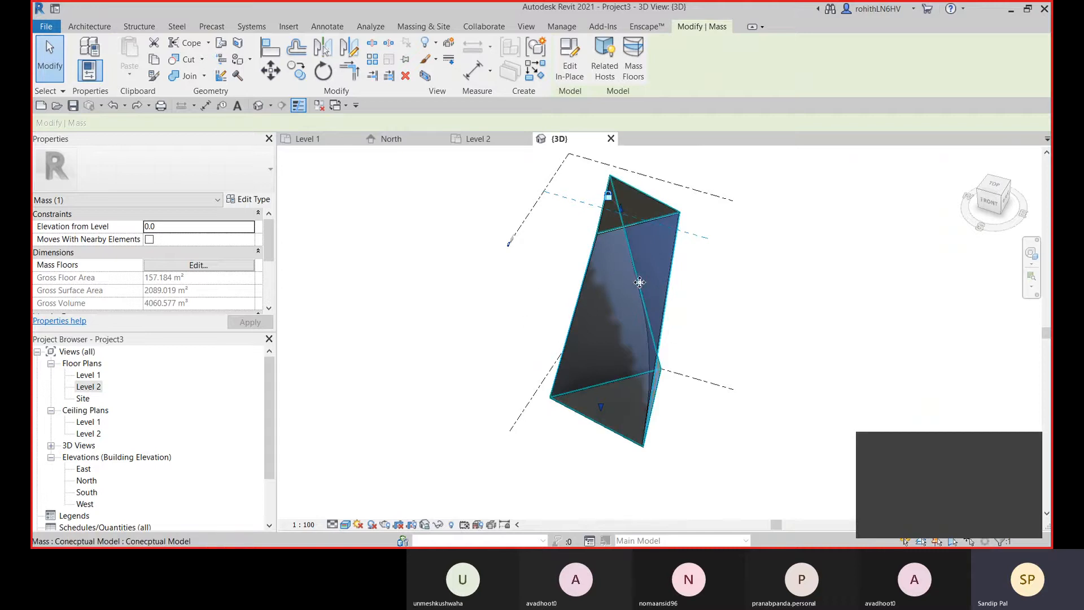
{"action": "left_click", "coordinate": [570, 56]}
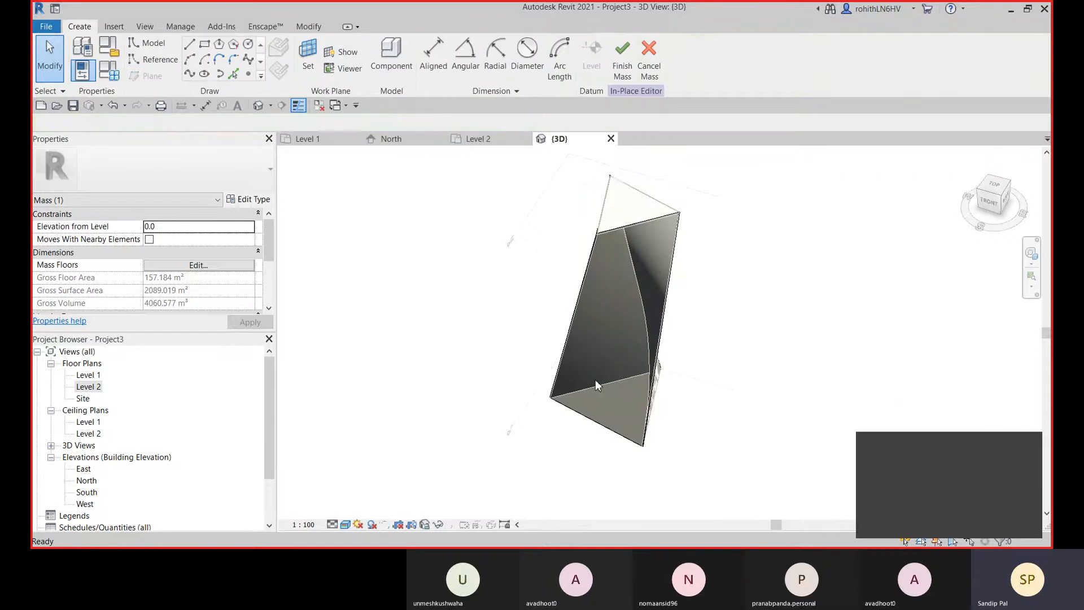
{"action": "left_click", "coordinate": [617, 339]}
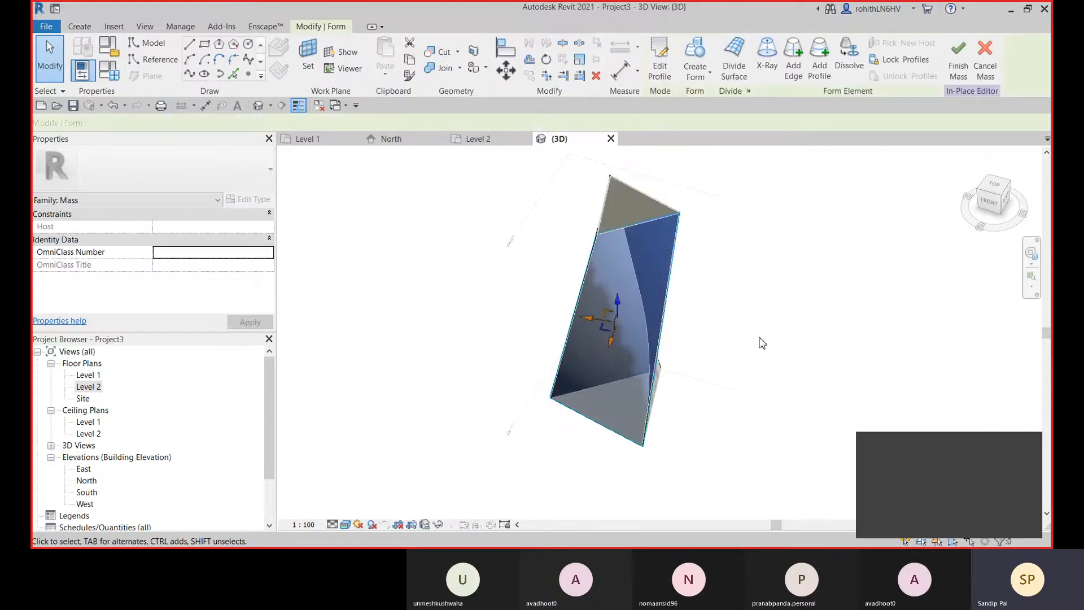
{"action": "left_click", "coordinate": [732, 80]}
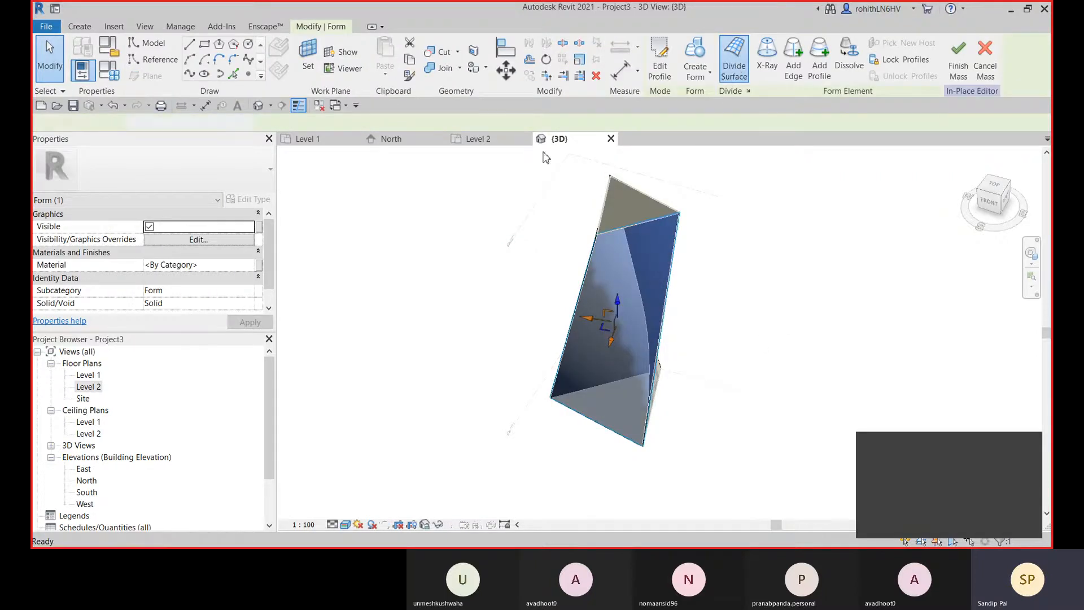
Try the Rhomboid pattern on the divided surface of the twisted front face.
{"action": "left_click", "coordinate": [667, 326]}
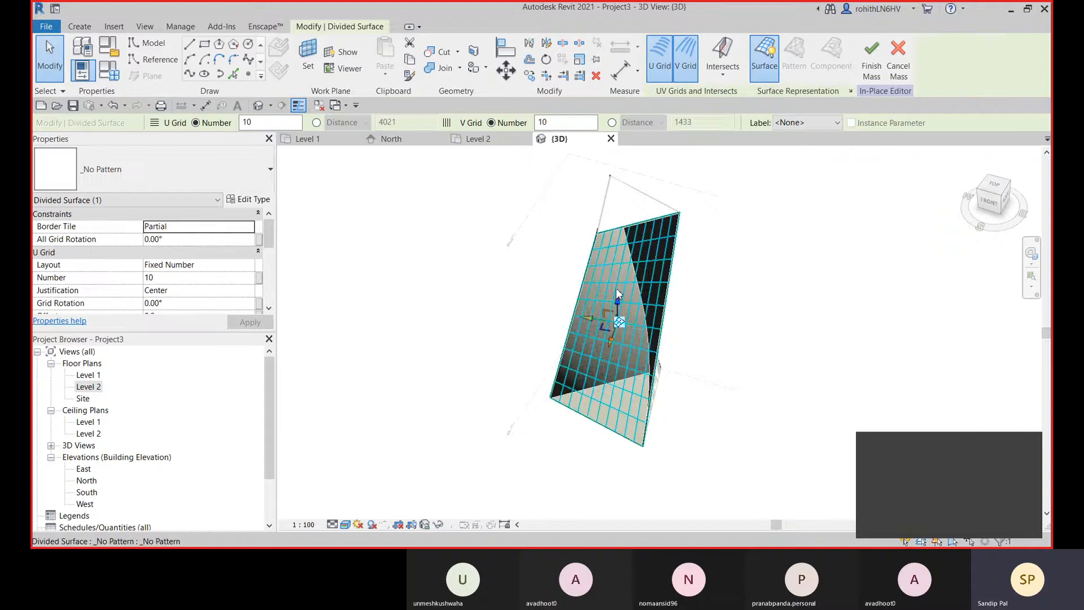
{"action": "left_click", "coordinate": [194, 169]}
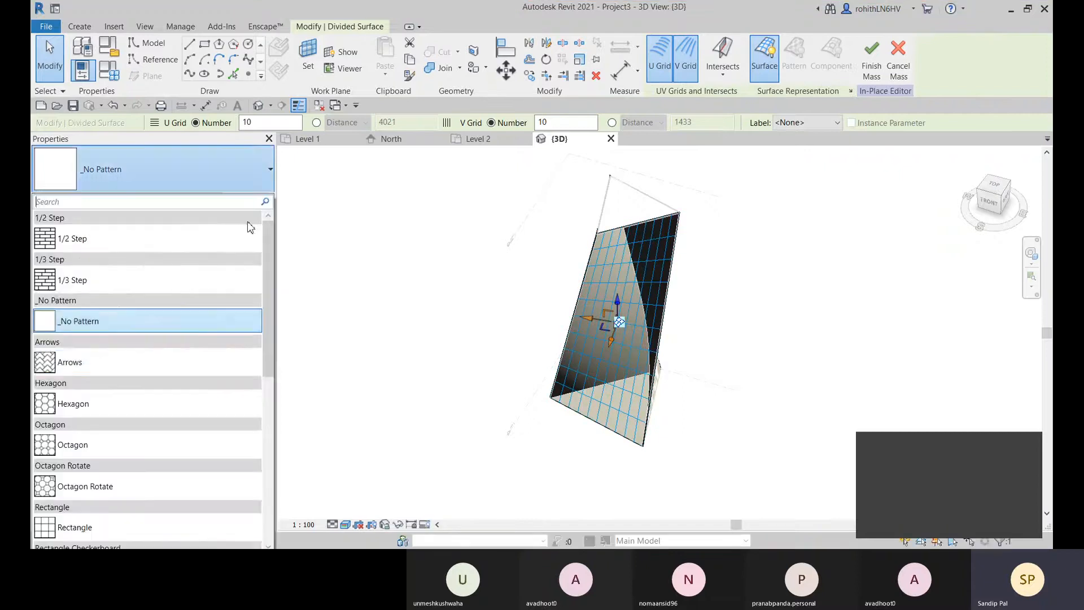
{"action": "scroll", "coordinate": [129, 389], "scroll_direction": "down", "scroll_amount": 3}
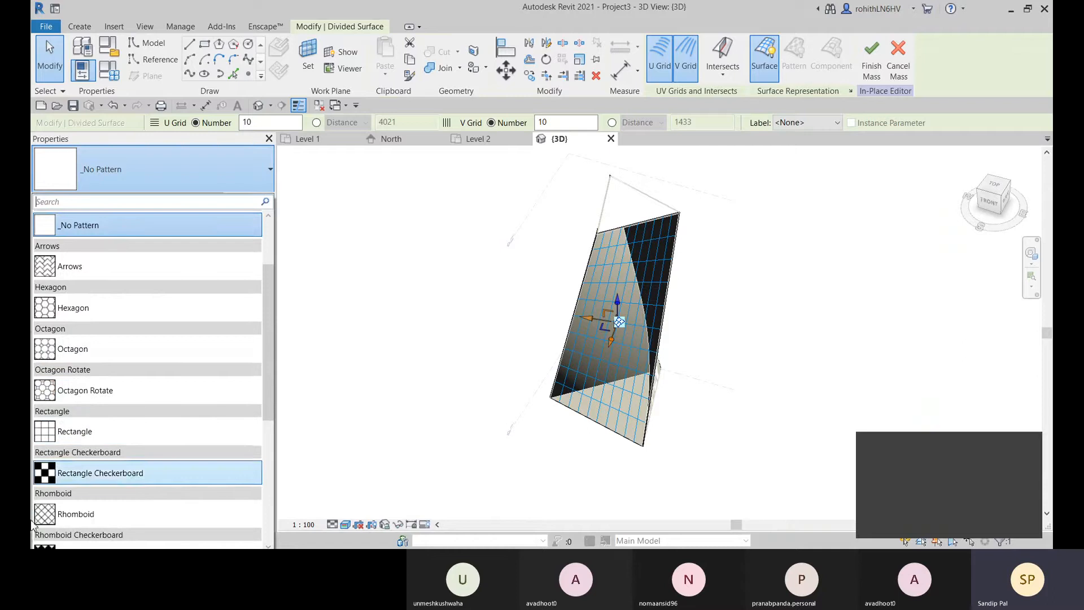
{"action": "left_click", "coordinate": [76, 515]}
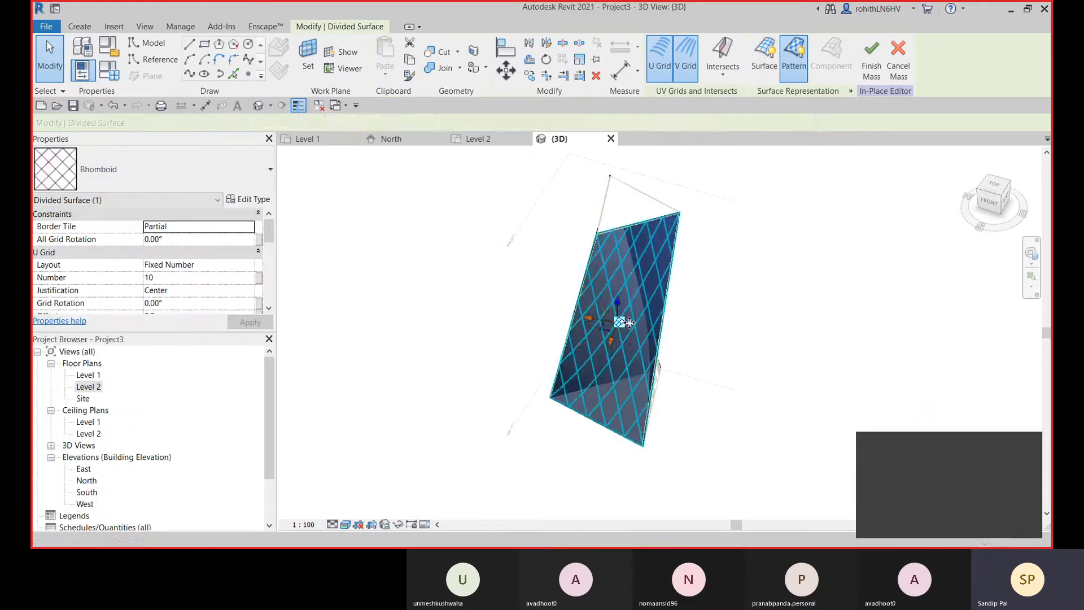
{"action": "scroll", "coordinate": [628, 322], "scroll_direction": "up", "scroll_amount": 2}
Try the Hexagon pattern on the divided surface instead of Rhomboid.
{"action": "left_click", "coordinate": [152, 169]}
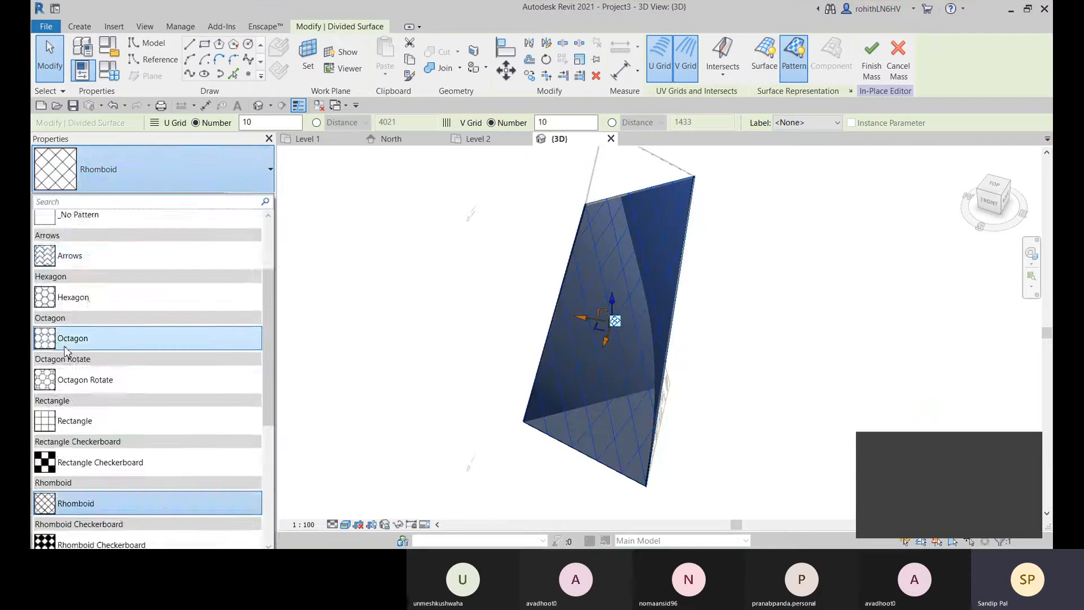
{"action": "scroll", "coordinate": [66, 339], "scroll_direction": "up", "scroll_amount": 3}
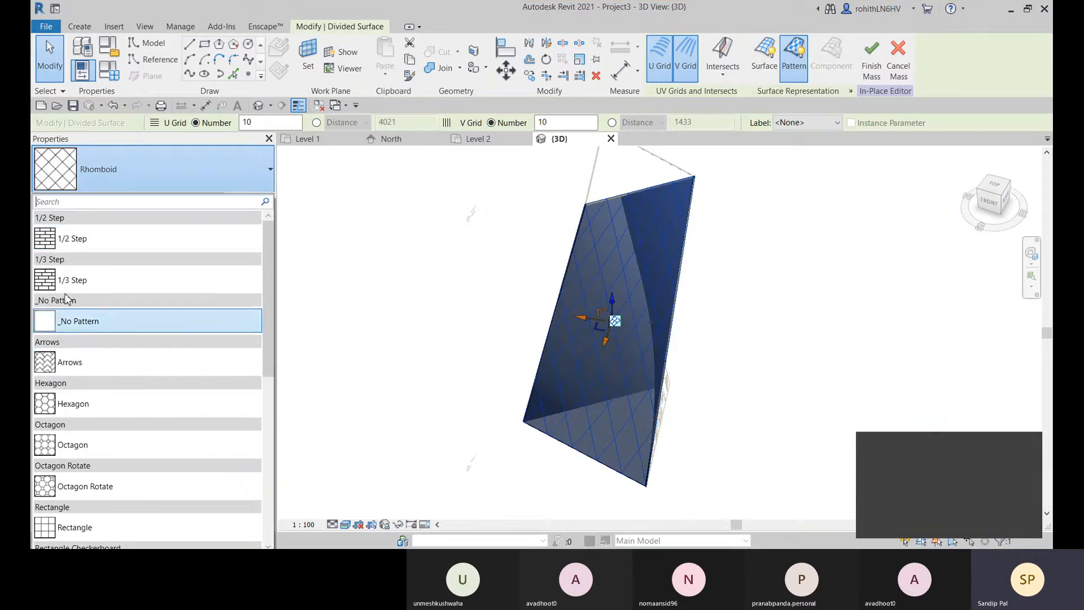
{"action": "scroll", "coordinate": [73, 321], "scroll_direction": "down", "scroll_amount": 3}
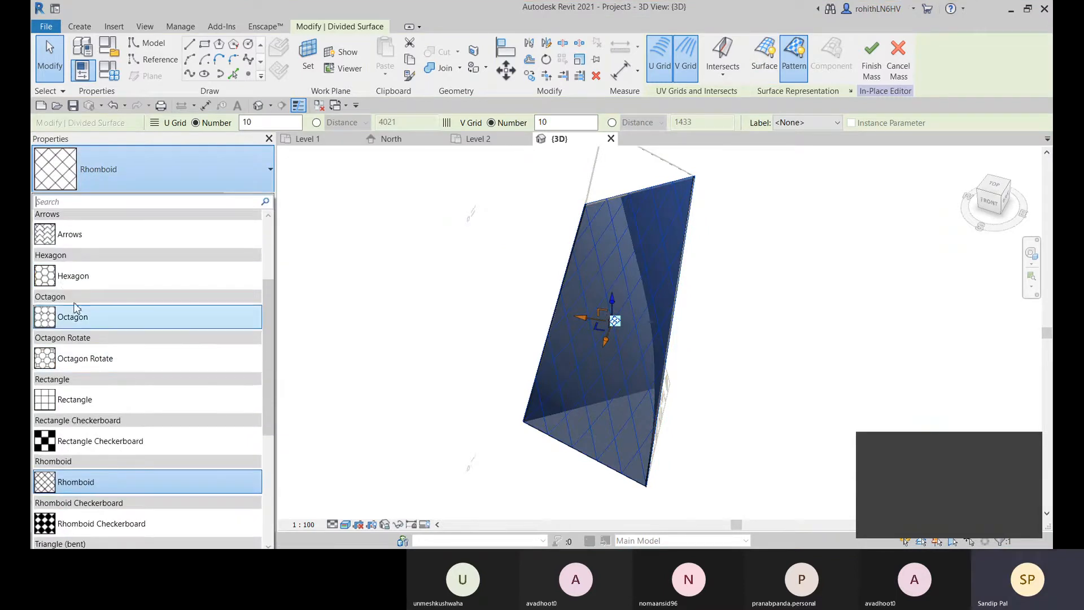
{"action": "left_click", "coordinate": [85, 275]}
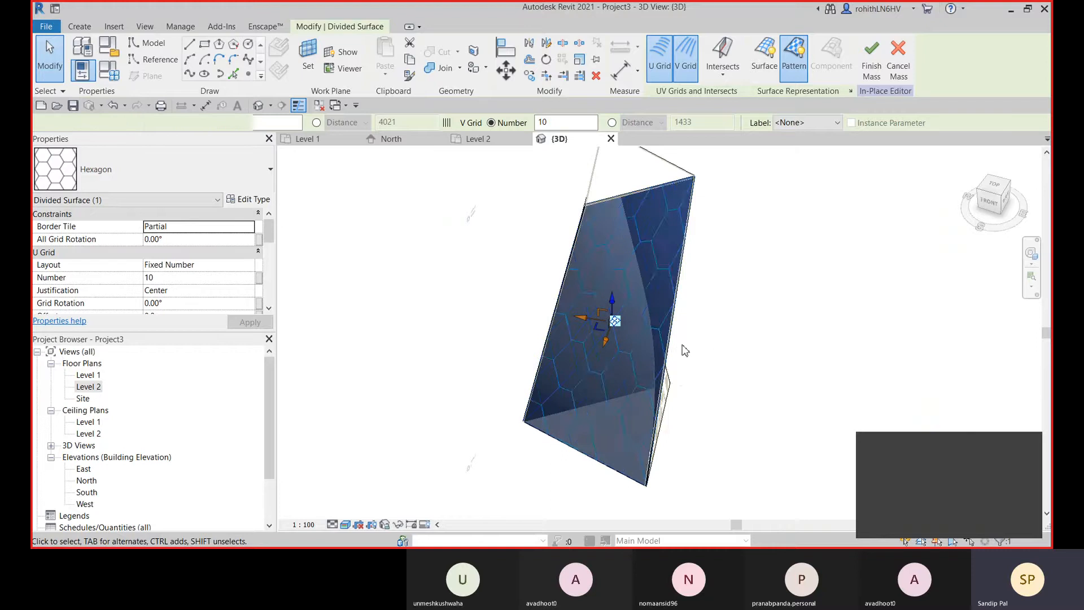
Apply the Rectangle pattern to the divided surface of the twisted face.
{"action": "scroll", "coordinate": [638, 379], "scroll_direction": "up", "scroll_amount": 2}
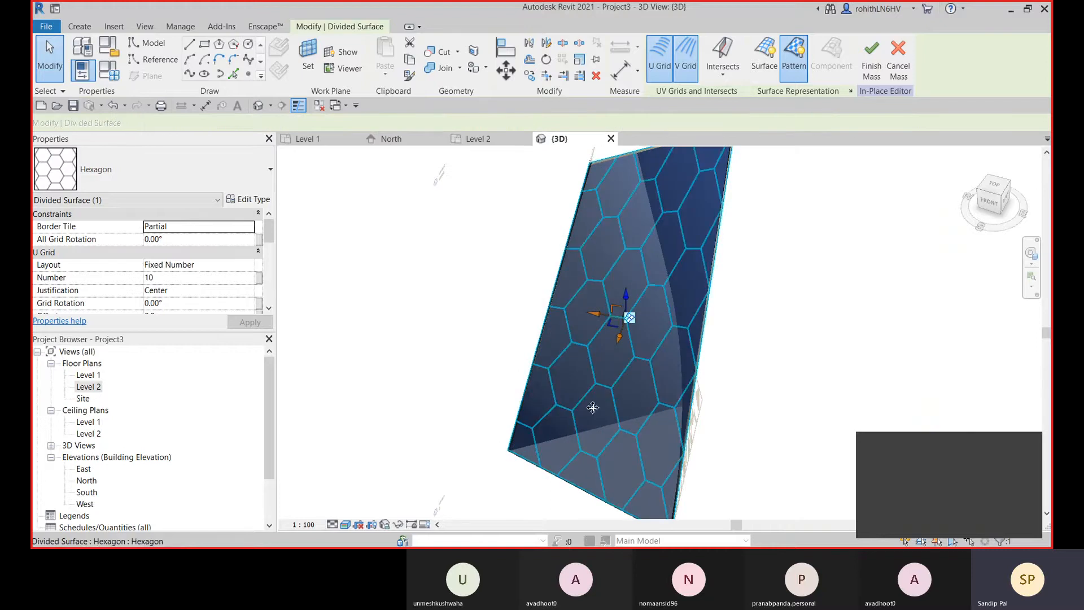
{"action": "left_click", "coordinate": [109, 172]}
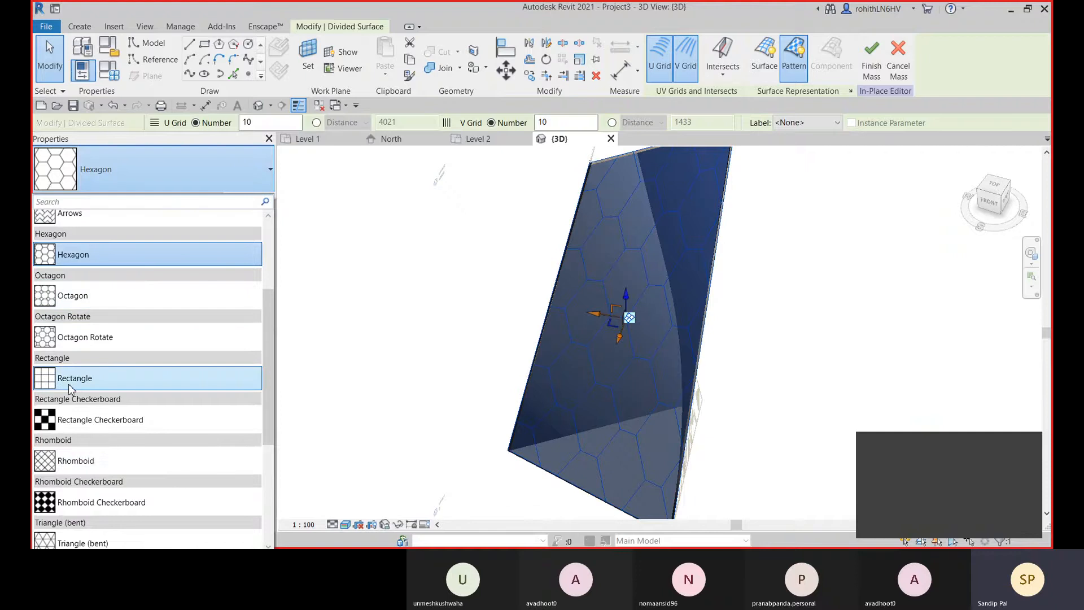
{"action": "left_click", "coordinate": [70, 386]}
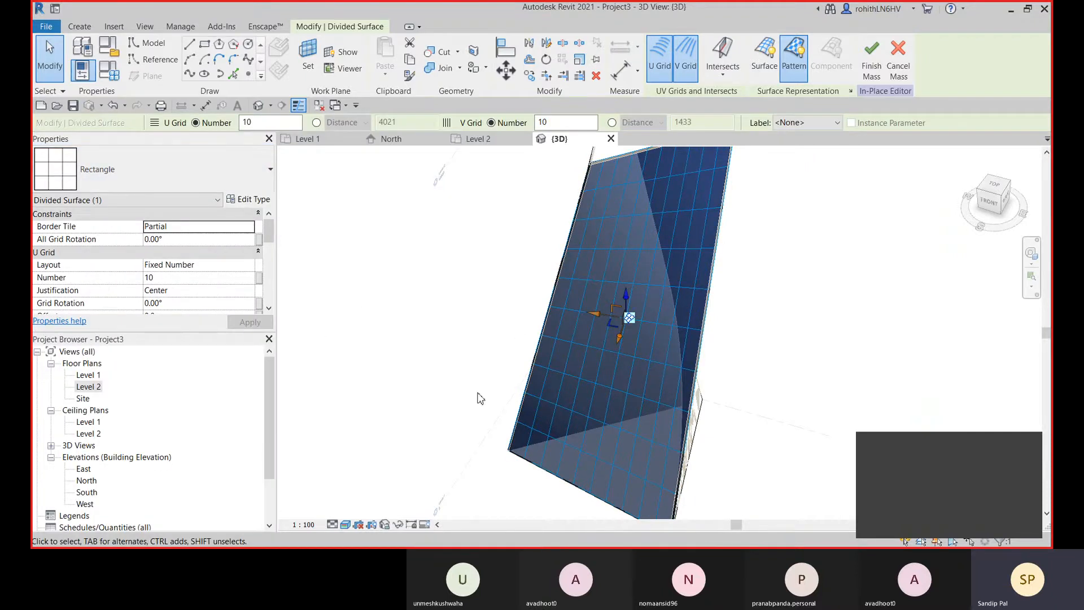
Set the layout of both the U grid and the V grid to Fixed Distance and apply the change.
{"action": "left_click", "coordinate": [252, 266]}
{"action": "left_click", "coordinate": [186, 292]}
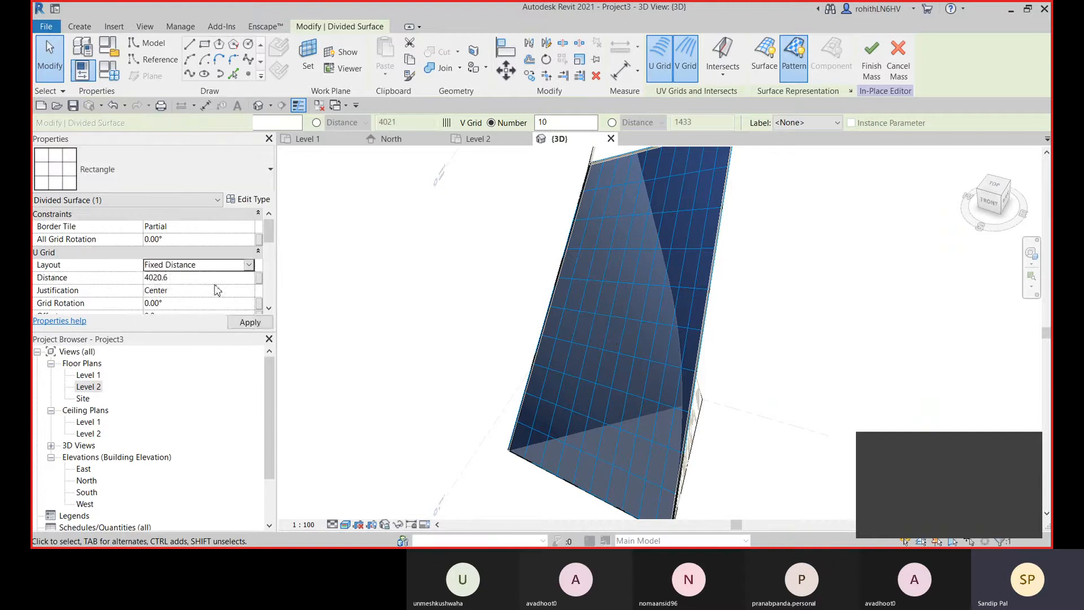
{"action": "scroll", "coordinate": [191, 296], "scroll_direction": "down", "scroll_amount": 2}
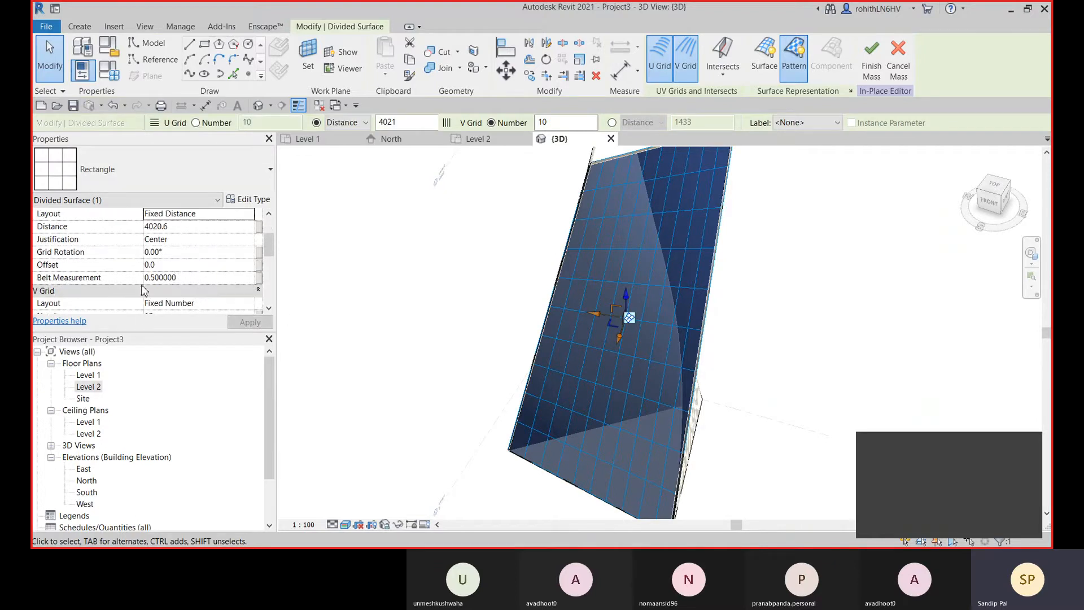
{"action": "scroll", "coordinate": [186, 308], "scroll_direction": "down", "scroll_amount": 3}
{"action": "scroll", "coordinate": [42, 280], "scroll_direction": "up", "scroll_amount": 2}
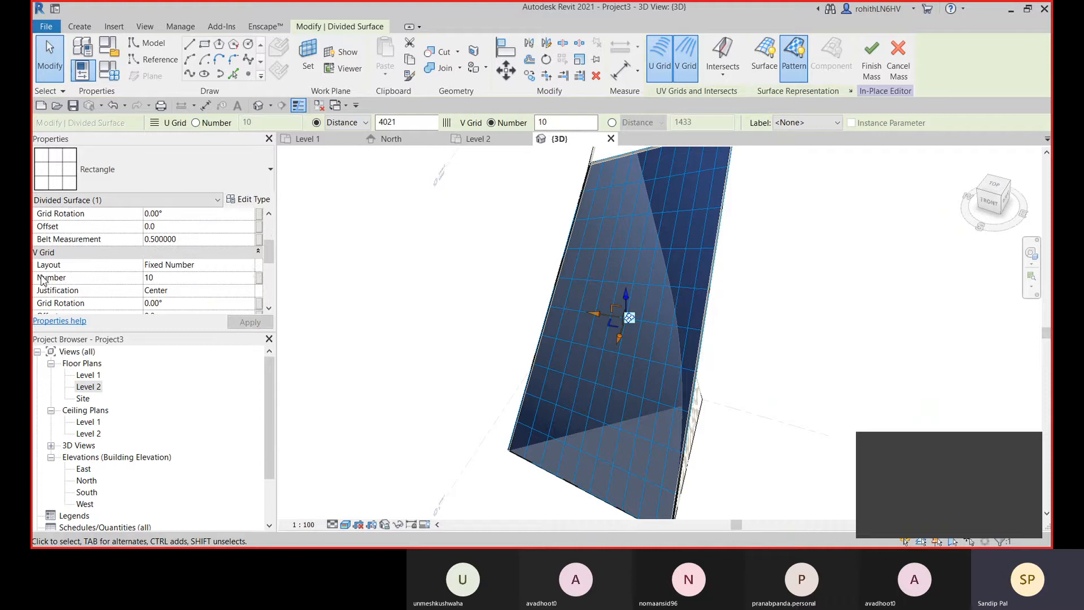
{"action": "left_click", "coordinate": [251, 264]}
{"action": "left_click", "coordinate": [151, 288]}
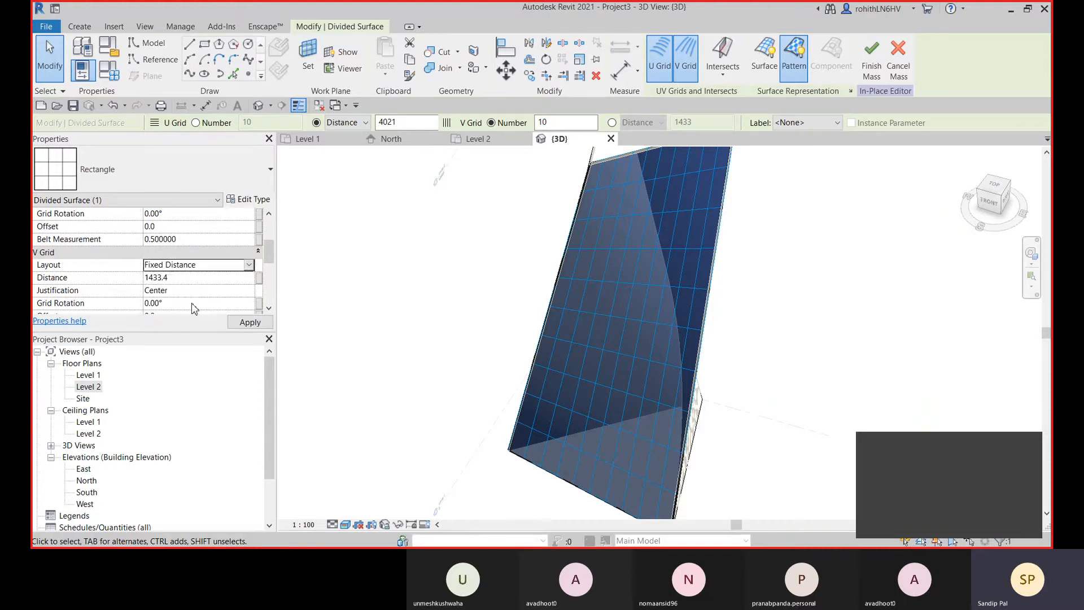
{"action": "scroll", "coordinate": [195, 301], "scroll_direction": "up", "scroll_amount": 3}
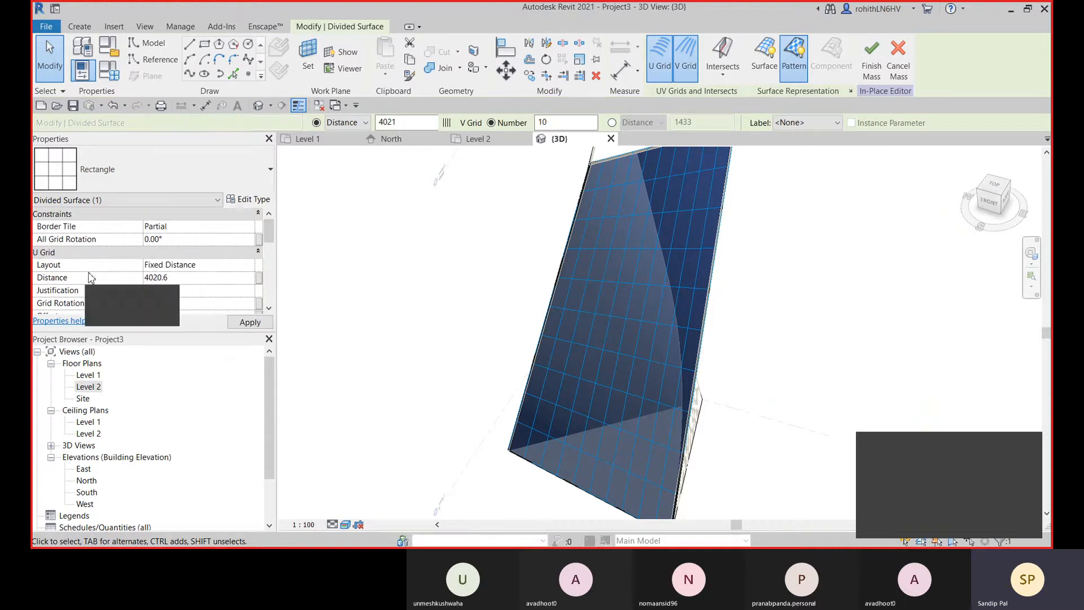
{"action": "left_click", "coordinate": [250, 322]}
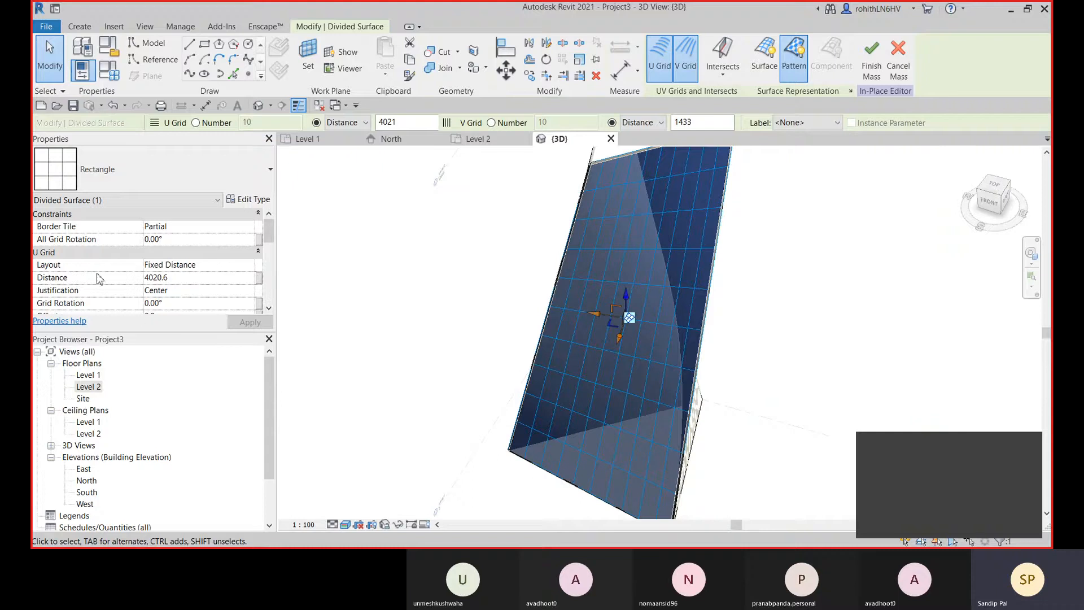
Set the U grid distance of the divided surface to 500 and inspect the spacing near the base of the face.
{"action": "left_click", "coordinate": [168, 278]}
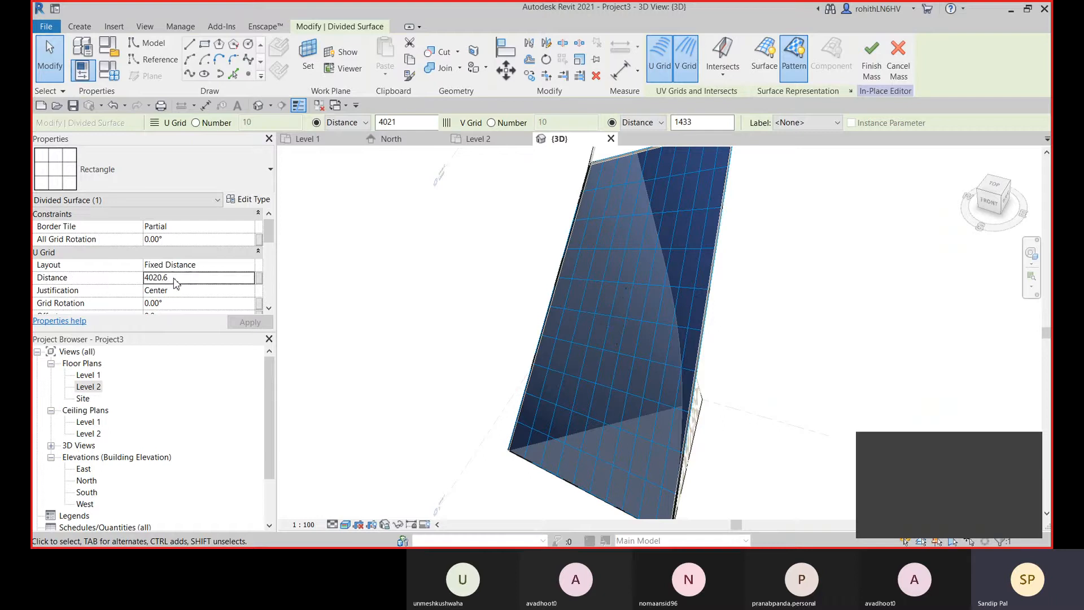
{"action": "left_click_drag", "start_coordinate": [170, 278], "coordinate": [145, 278]}
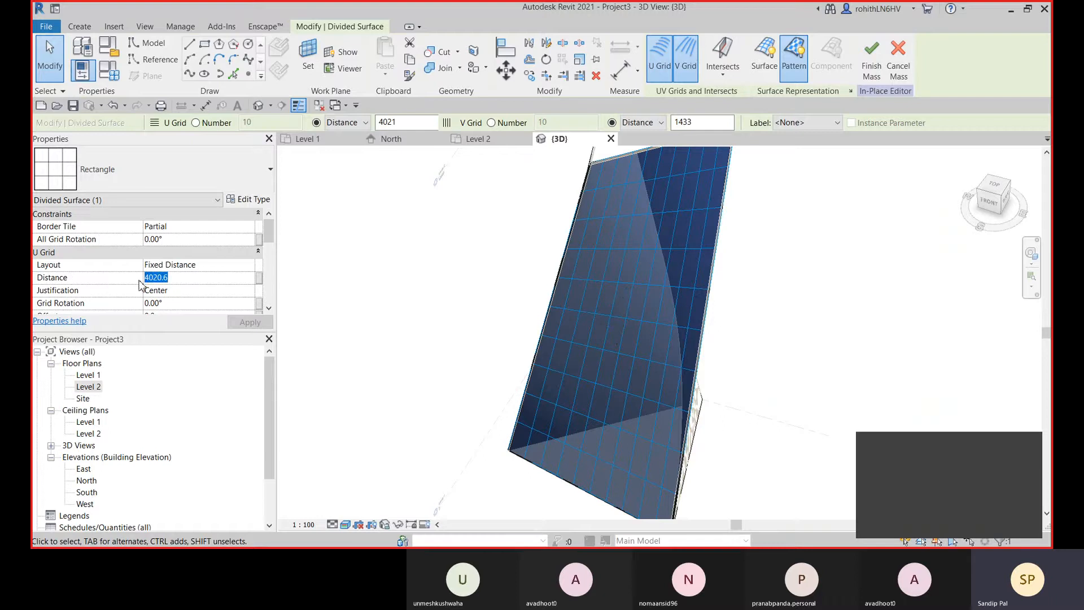
{"action": "type", "text": "50"}
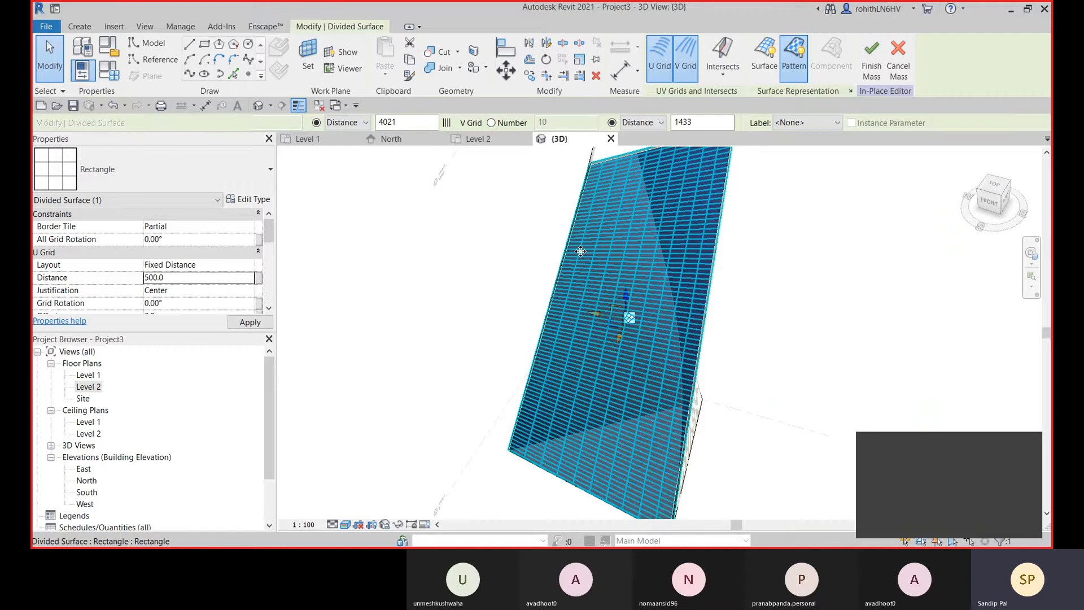
{"action": "scroll", "coordinate": [615, 359], "scroll_direction": "up", "scroll_amount": 2}
{"action": "middle_click_drag", "start_coordinate": [600, 355], "coordinate": [596, 331]}
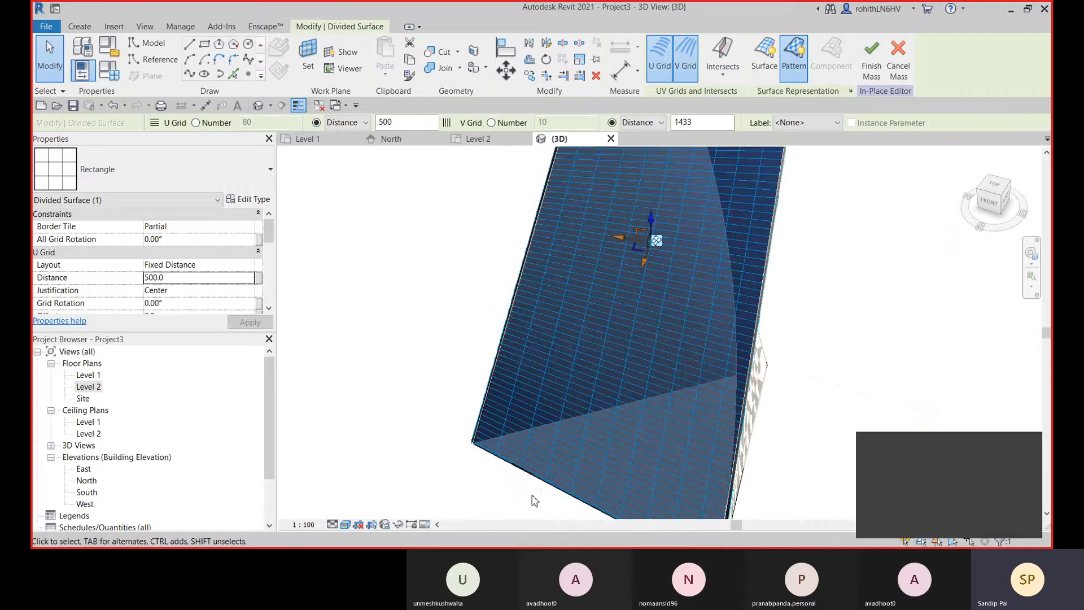
{"action": "middle_click_drag", "start_coordinate": [542, 494], "coordinate": [551, 448]}
{"action": "scroll", "coordinate": [574, 408], "scroll_direction": "up", "scroll_amount": 2}
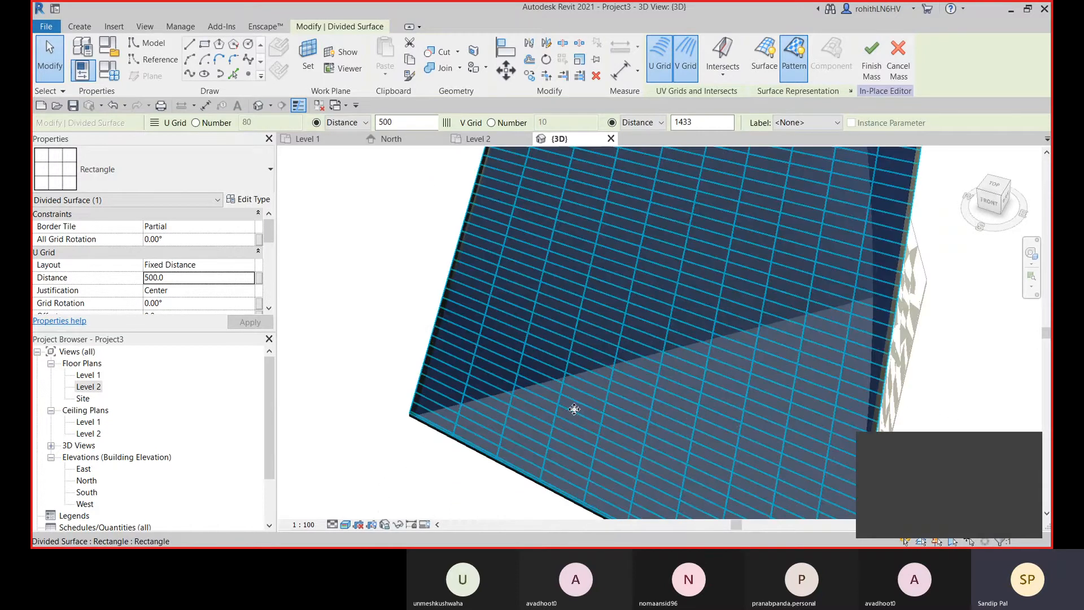
{"action": "scroll", "coordinate": [579, 410], "scroll_direction": "down", "scroll_amount": 1}
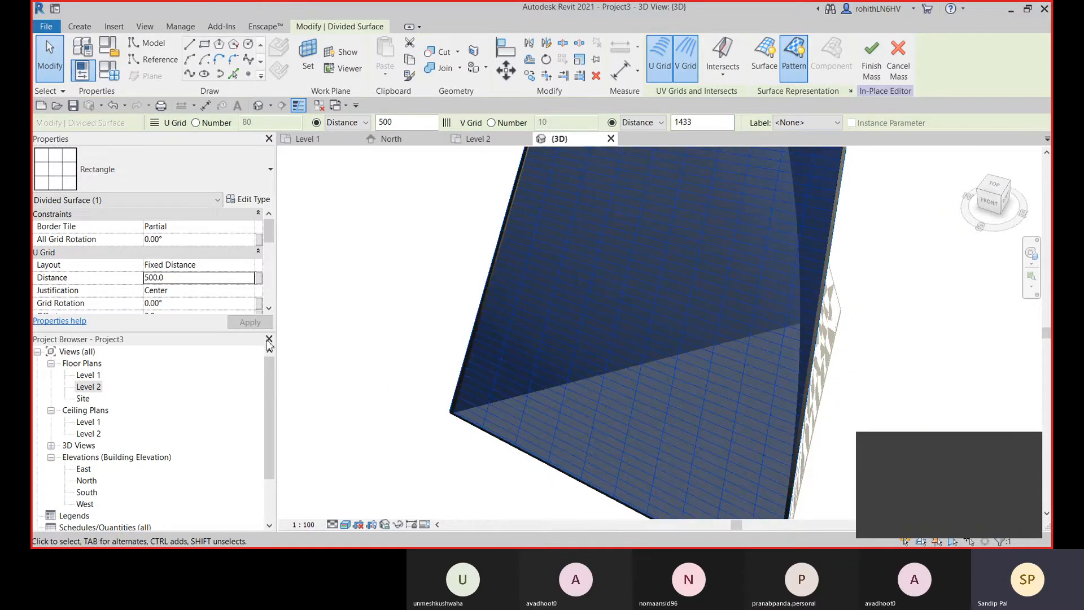
Set the V grid distance of the divided surface to 1000.
{"action": "scroll", "coordinate": [191, 277], "scroll_direction": "down", "scroll_amount": 2}
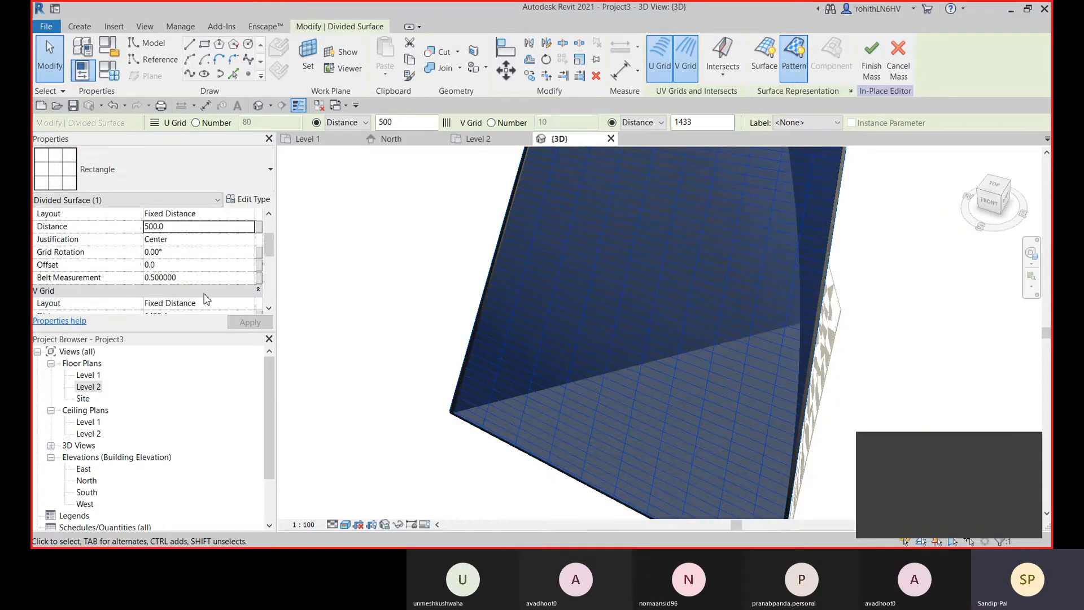
{"action": "scroll", "coordinate": [107, 299], "scroll_direction": "down", "scroll_amount": 1}
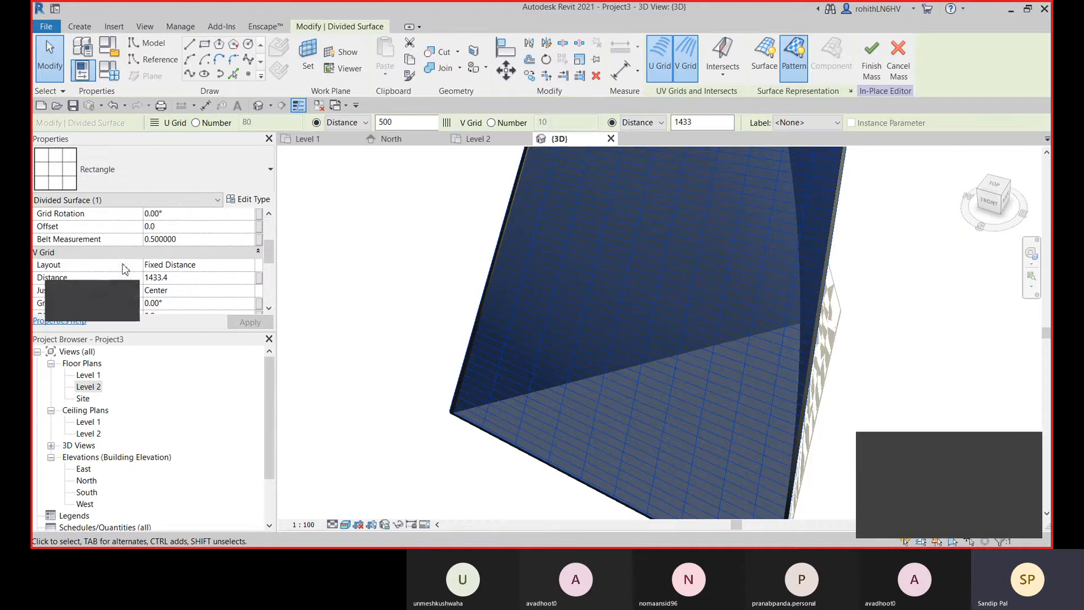
{"action": "left_click", "coordinate": [176, 279]}
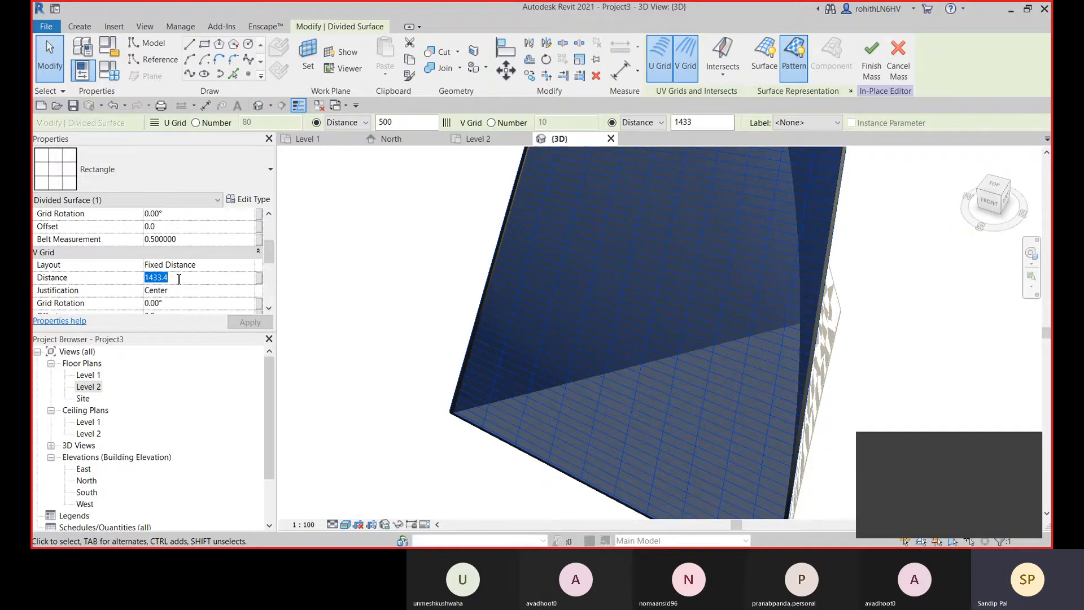
{"action": "left_click_drag", "start_coordinate": [178, 279], "coordinate": [153, 282]}
{"action": "type", "text": "000"}
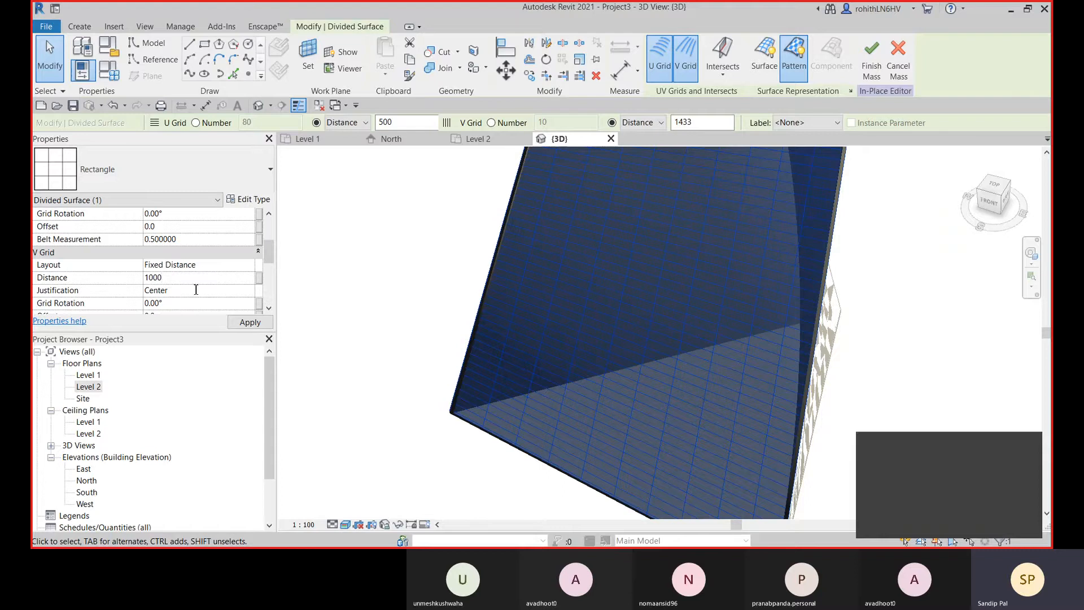
{"action": "key", "text": "Return"}
{"action": "scroll", "coordinate": [516, 425], "scroll_direction": "up", "scroll_amount": 3}
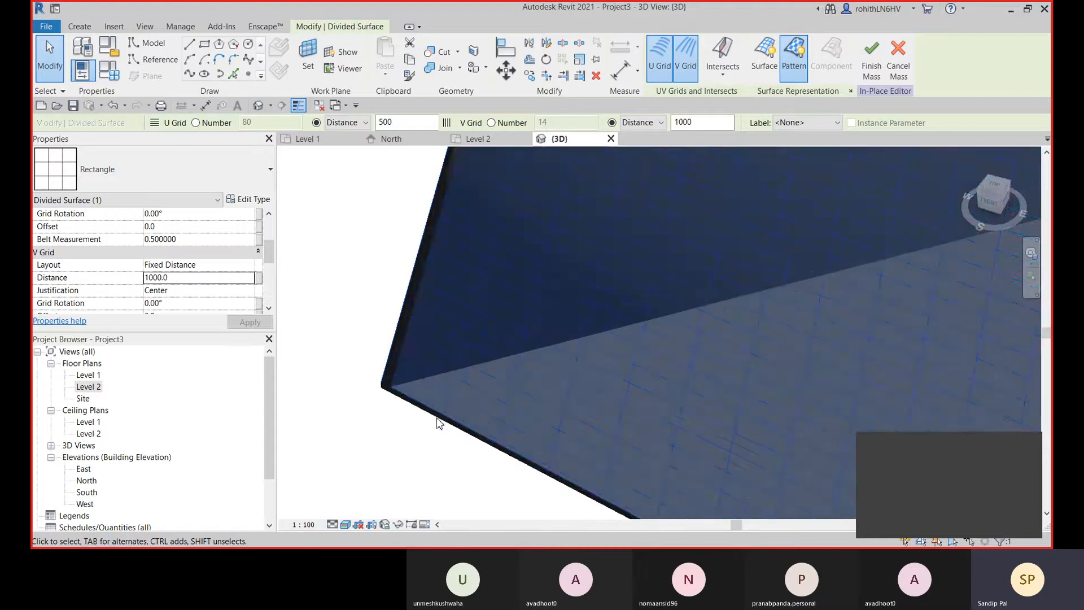
Set the V grid distance of the divided surface to 500.
{"action": "double_click", "coordinate": [180, 277]}
{"action": "type", "text": "50"}
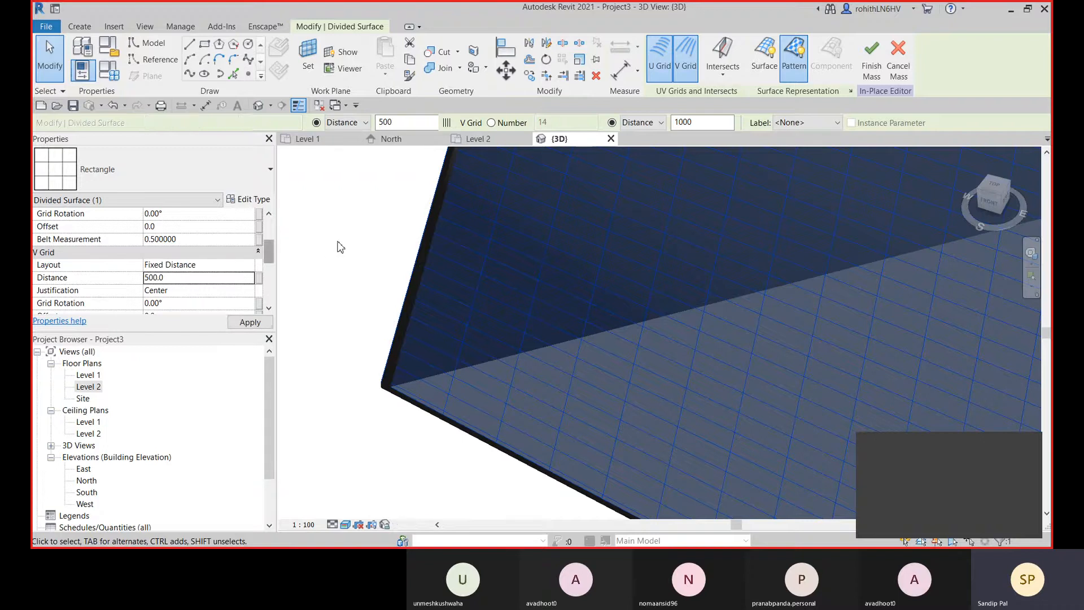
{"action": "scroll", "coordinate": [533, 299], "scroll_direction": "down", "scroll_amount": 3}
{"action": "scroll", "coordinate": [533, 299], "scroll_direction": "down", "scroll_amount": 5}
{"action": "middle_click_drag", "start_coordinate": [646, 290], "coordinate": [638, 480]}
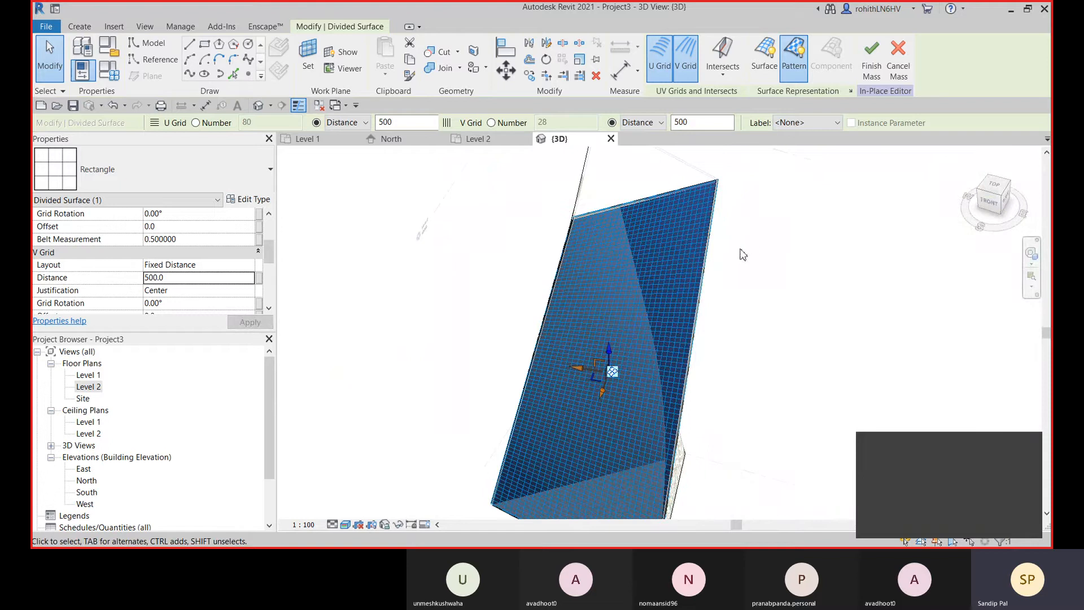
Assign the Glass, Clear Glazing material to the pattern fill in the divided surface's representation settings.
{"action": "left_click", "coordinate": [850, 93]}
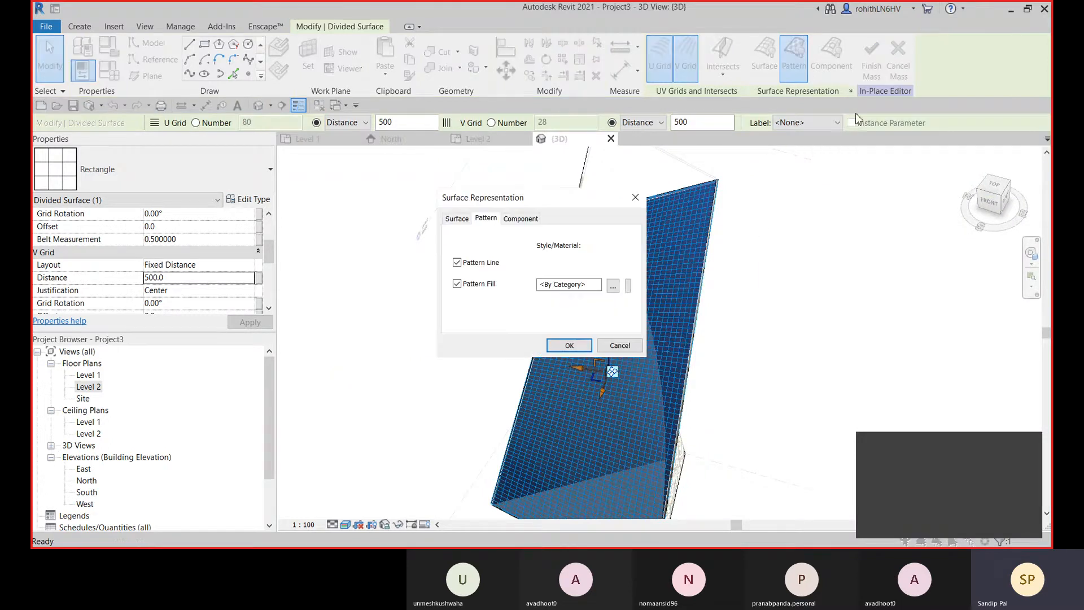
{"action": "left_click", "coordinate": [457, 219]}
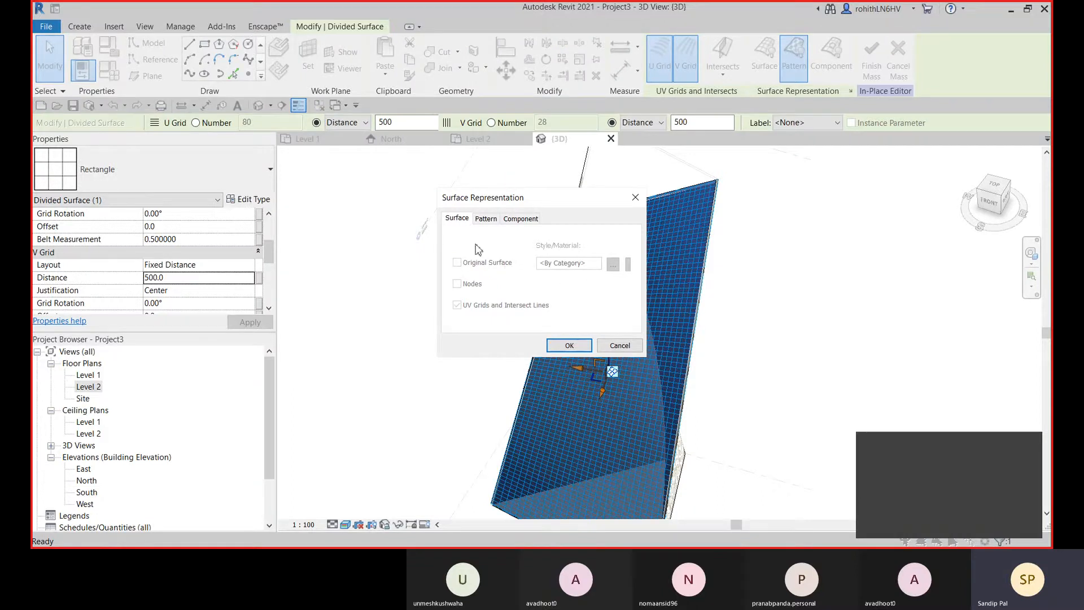
{"action": "left_click", "coordinate": [487, 220]}
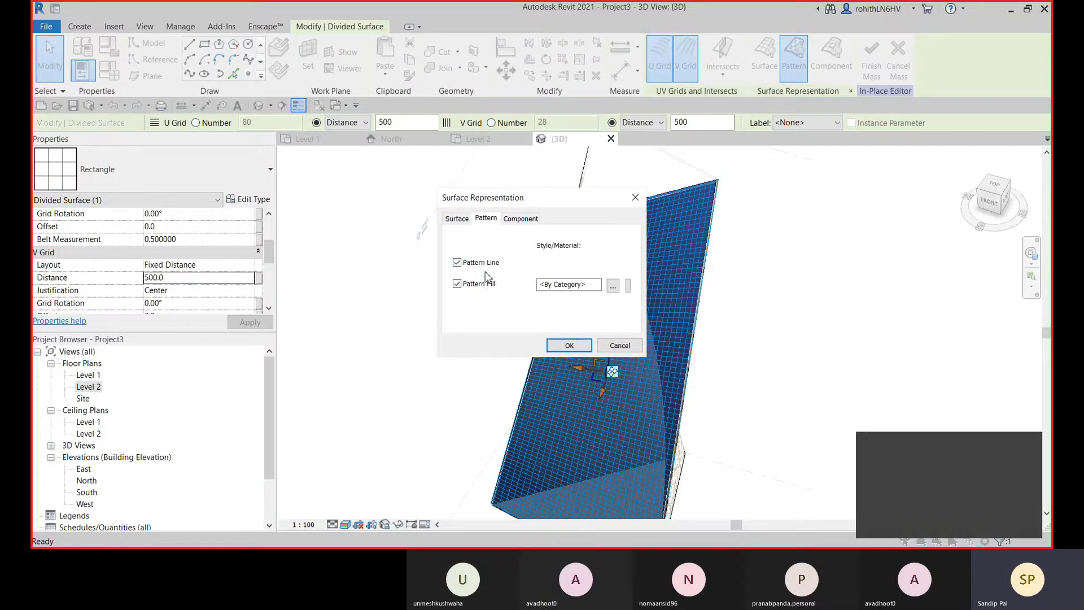
{"action": "left_click", "coordinate": [600, 285]}
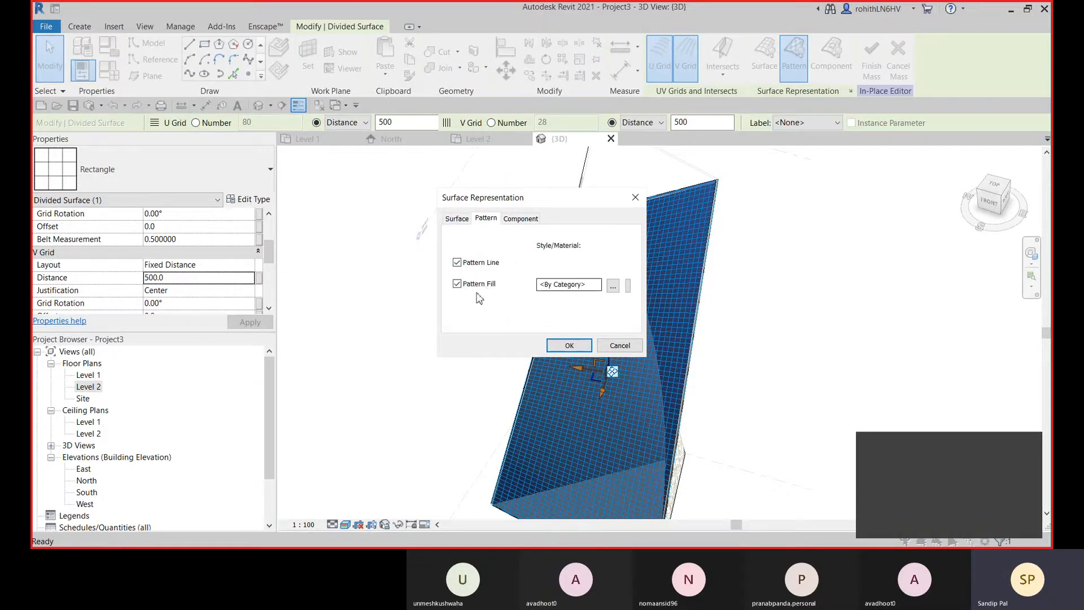
{"action": "left_click", "coordinate": [613, 288]}
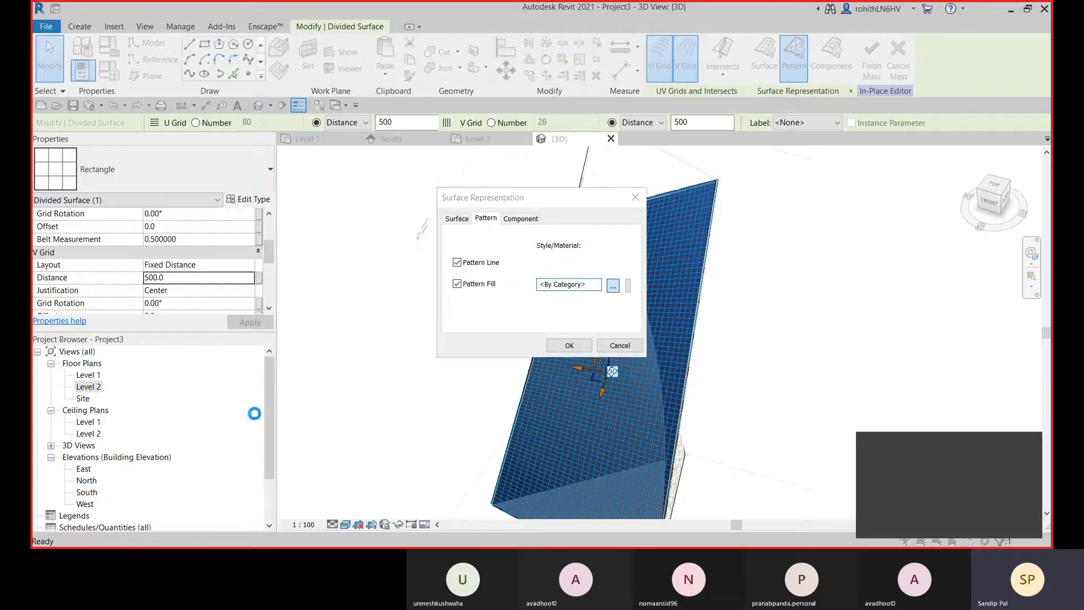
{"action": "scroll", "coordinate": [411, 319], "scroll_direction": "down", "scroll_amount": 1}
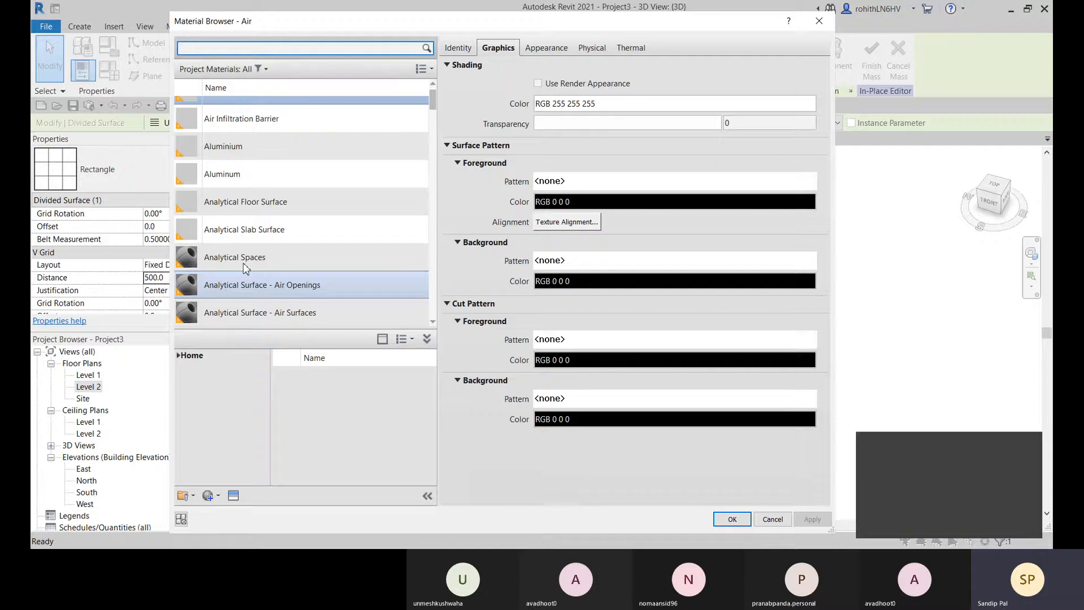
{"action": "scroll", "coordinate": [285, 270], "scroll_direction": "down", "scroll_amount": 4}
{"action": "scroll", "coordinate": [211, 299], "scroll_direction": "down", "scroll_amount": 3}
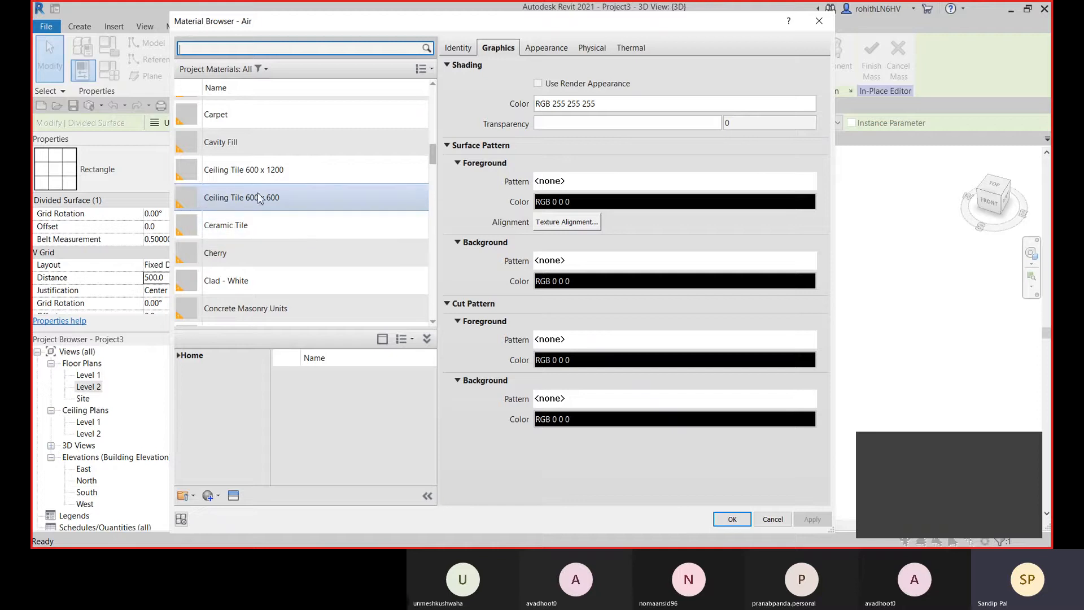
{"action": "scroll", "coordinate": [275, 212], "scroll_direction": "down", "scroll_amount": 9}
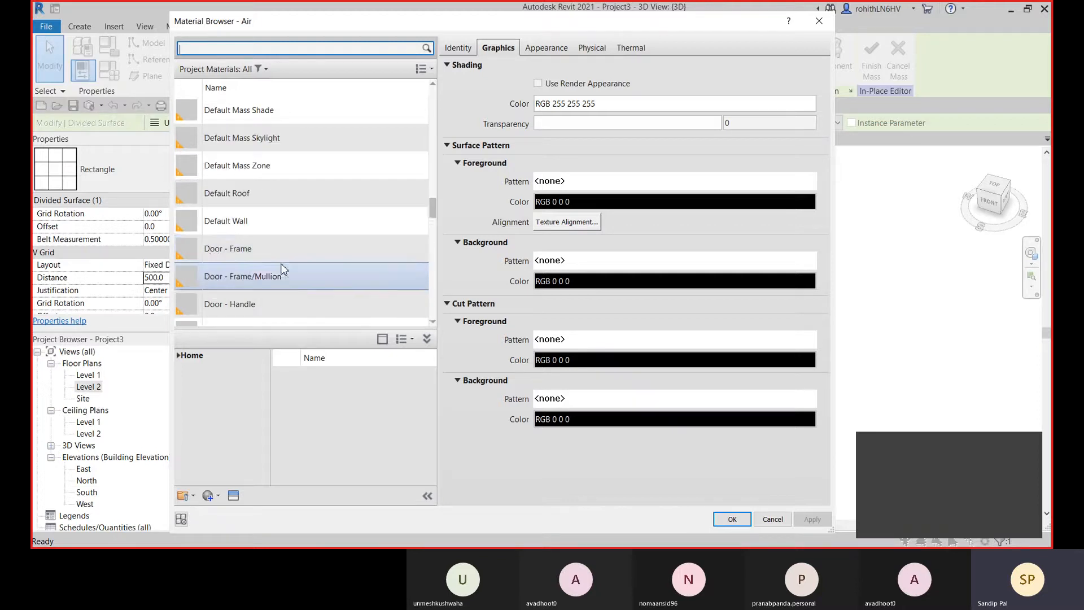
{"action": "scroll", "coordinate": [284, 270], "scroll_direction": "down", "scroll_amount": 3}
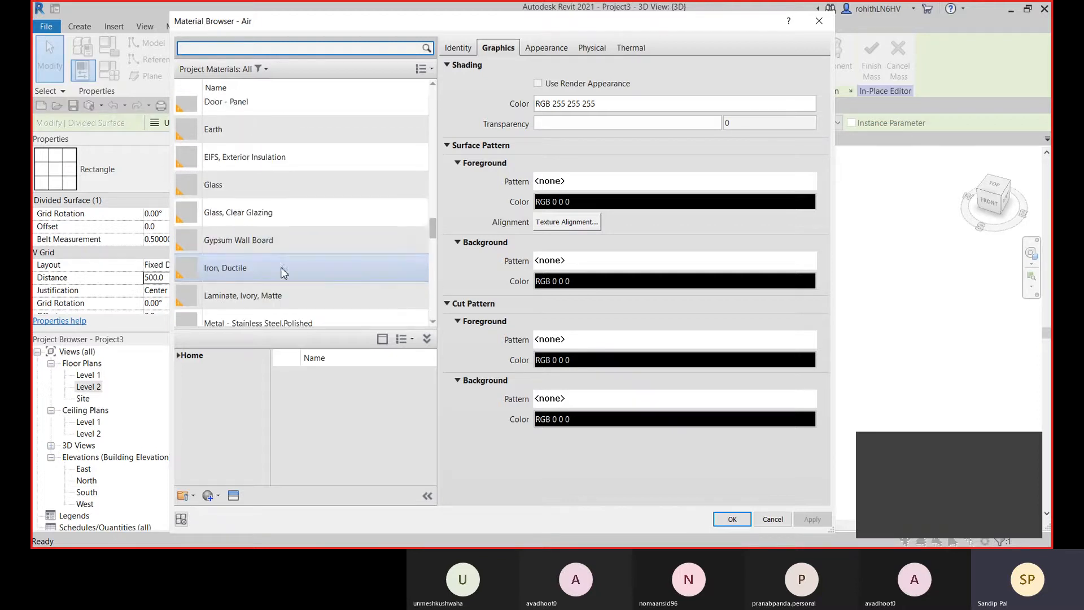
{"action": "left_click", "coordinate": [220, 209]}
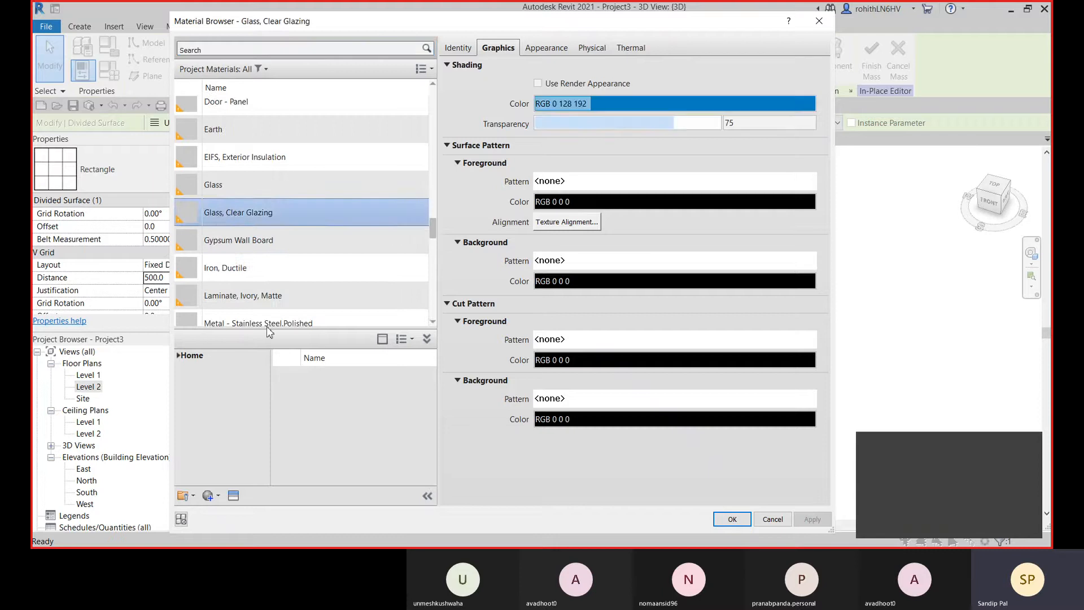
{"action": "left_click", "coordinate": [732, 519]}
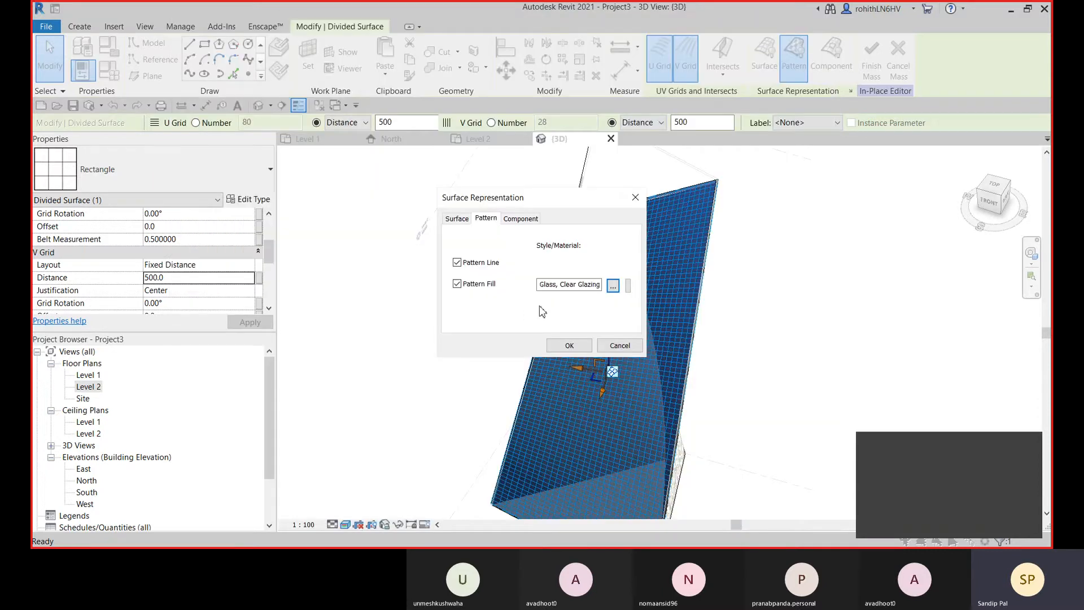
{"action": "left_click", "coordinate": [566, 345]}
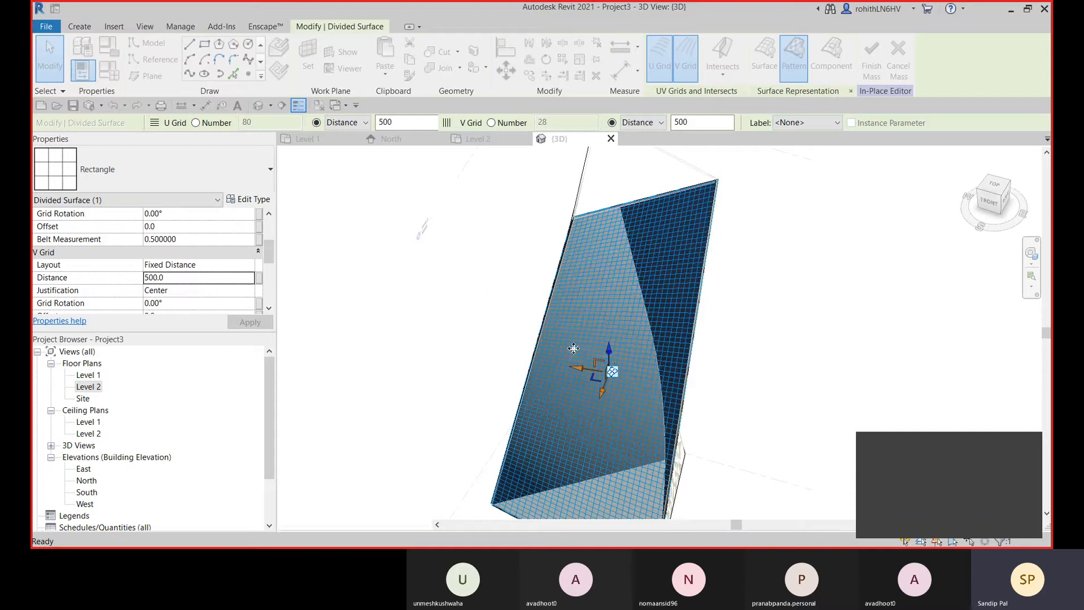
Deselect the divided surface, finish the in-place mass and inspect the patterned face down to its base.
{"action": "left_click", "coordinate": [786, 356]}
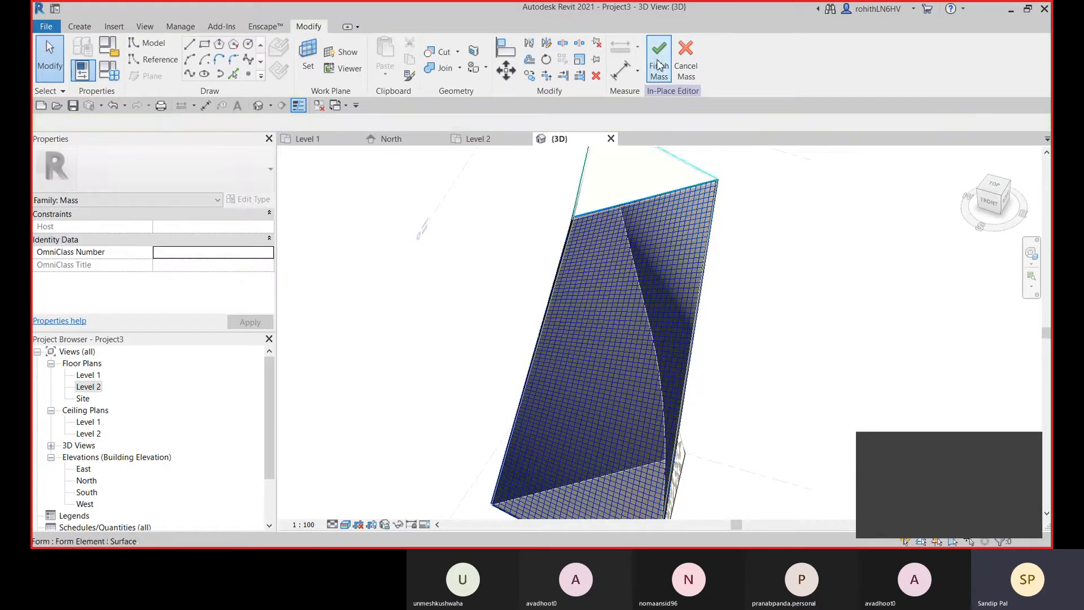
{"action": "left_click", "coordinate": [658, 62]}
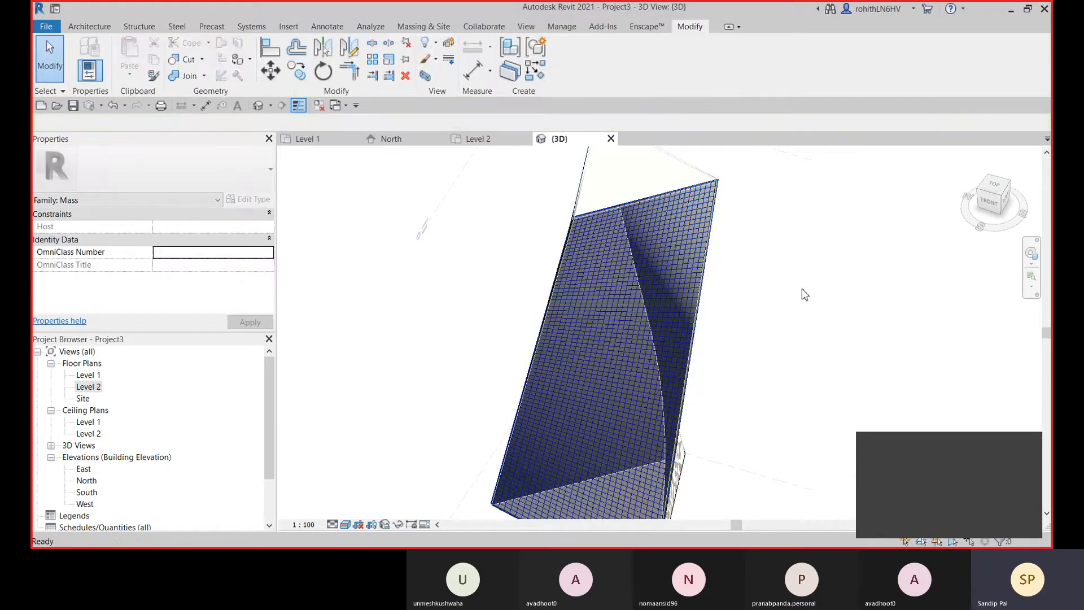
{"action": "middle_click_drag", "start_coordinate": [692, 378], "coordinate": [716, 300]}
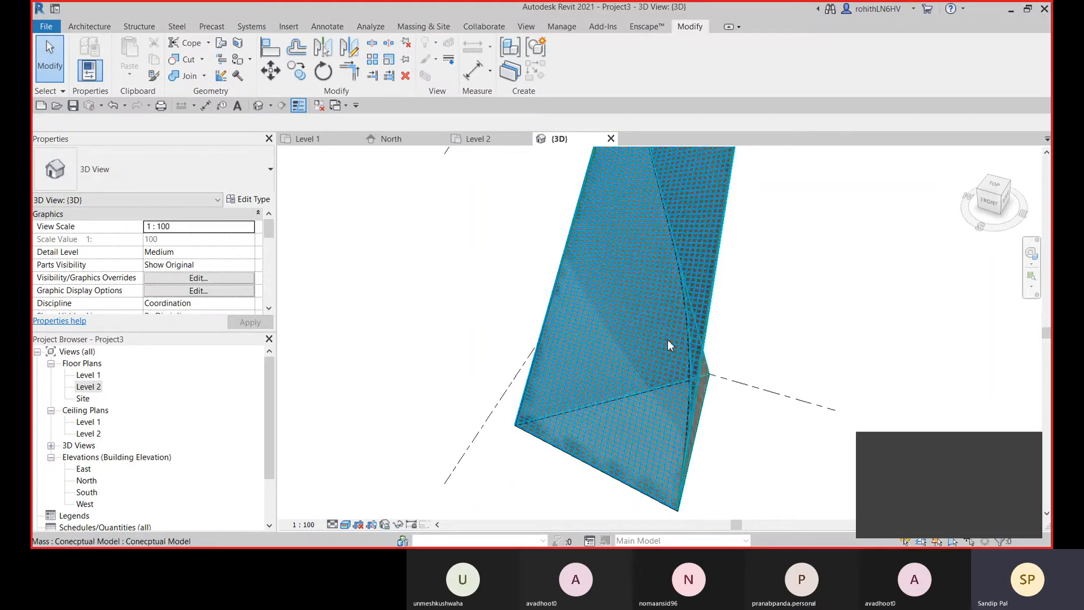
Reopen the tower mass for in-place editing and select its divided twisted face.
{"action": "left_click", "coordinate": [542, 370]}
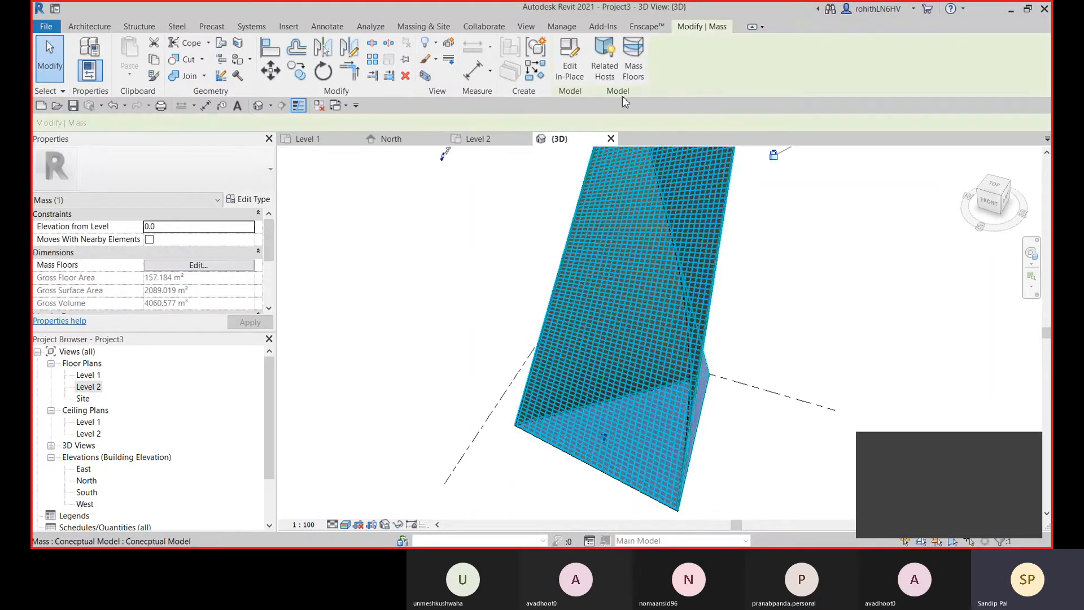
{"action": "left_click", "coordinate": [581, 74]}
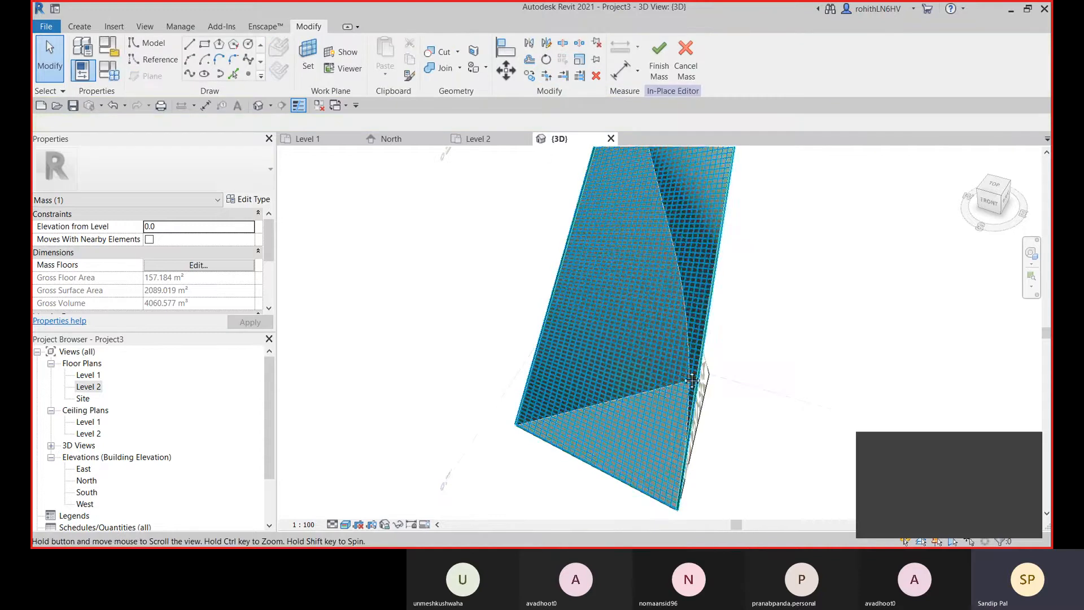
{"action": "middle_click_drag", "start_coordinate": [691, 381], "coordinate": [684, 459]}
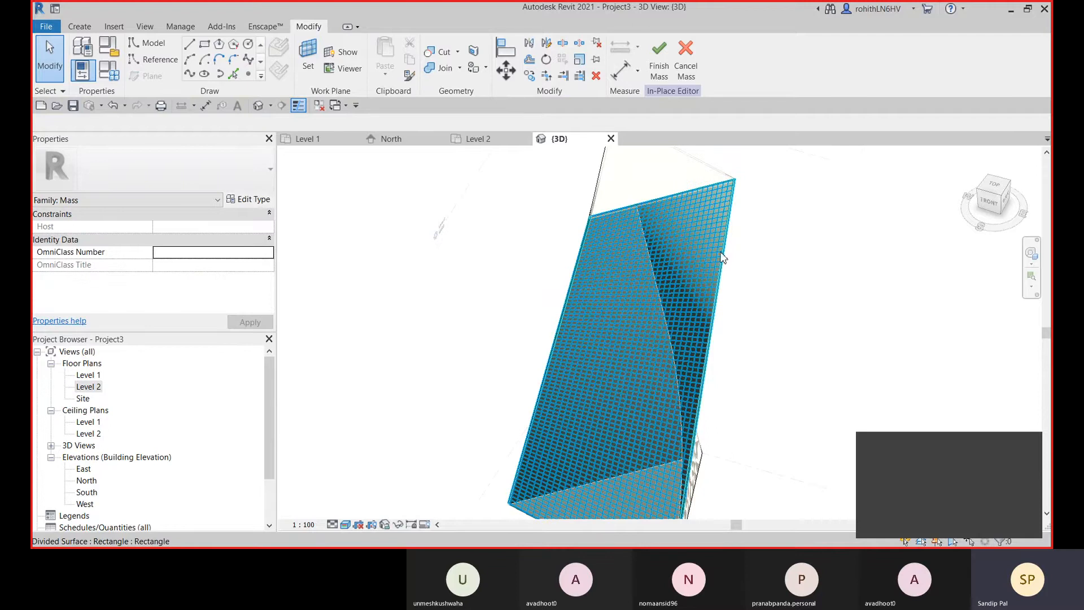
{"action": "left_click", "coordinate": [649, 313]}
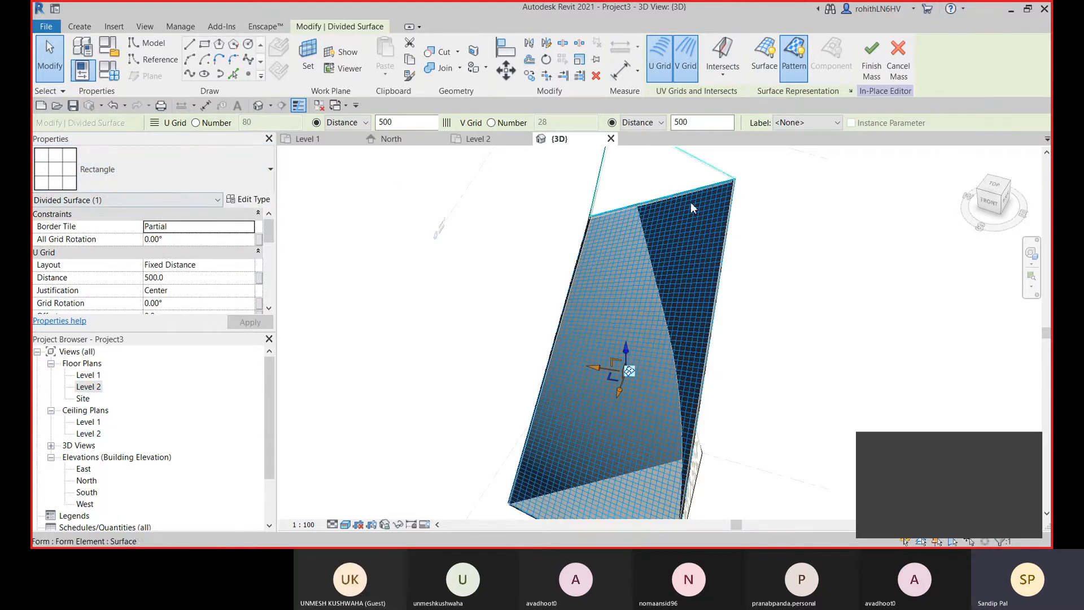
{"action": "middle_click_drag", "start_coordinate": [683, 264], "coordinate": [681, 248]}
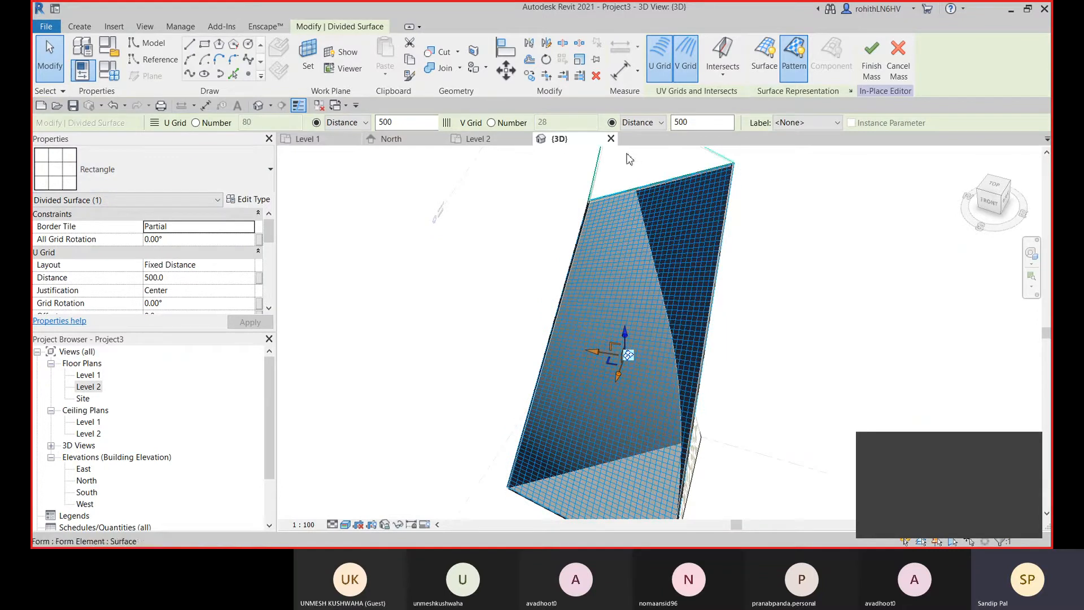
Review the component and surface options in the divided surface's representation settings and leave them without changes.
{"action": "left_click", "coordinate": [826, 123]}
{"action": "left_click", "coordinate": [825, 123]}
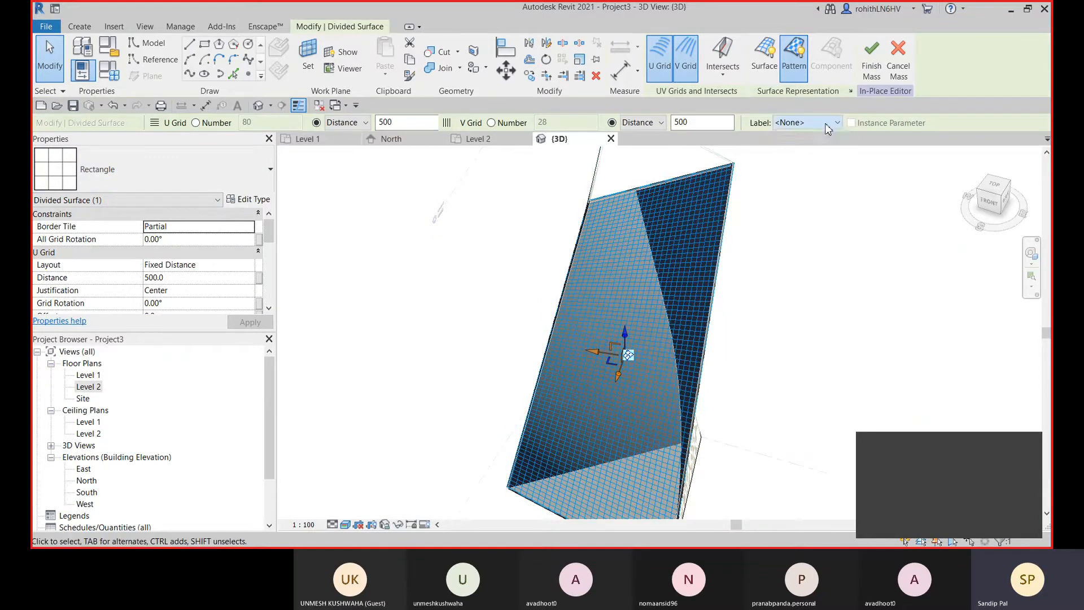
{"action": "left_click", "coordinate": [851, 92]}
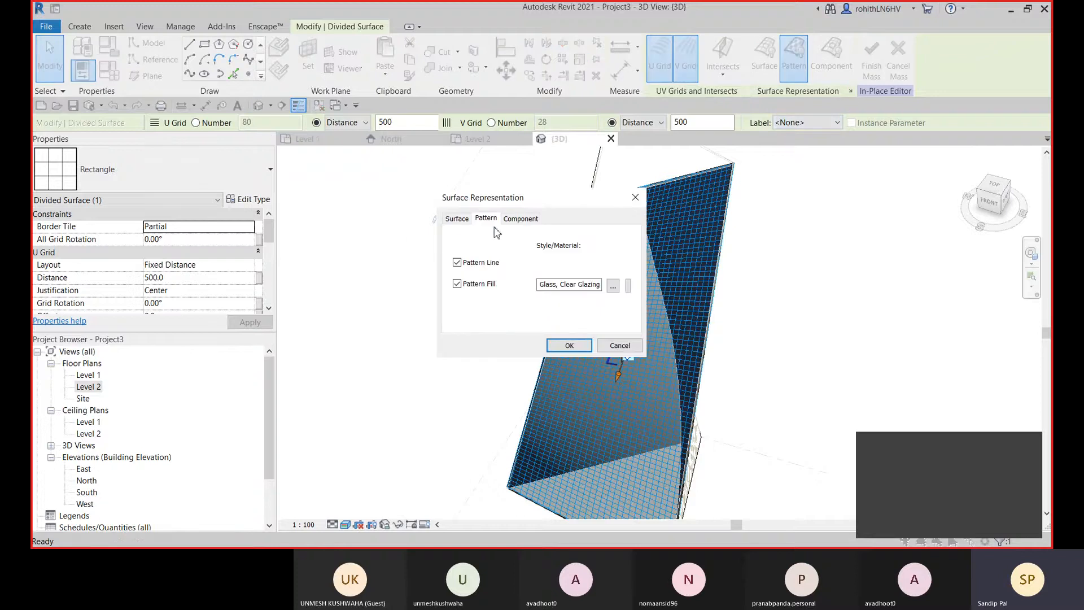
{"action": "left_click", "coordinate": [528, 222]}
{"action": "left_click", "coordinate": [455, 219]}
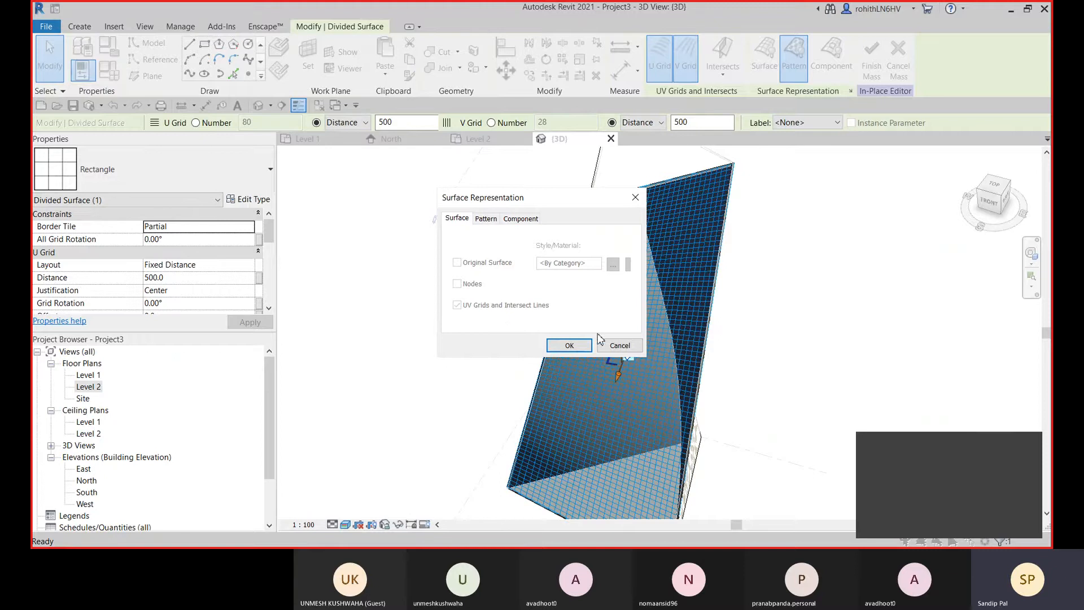
{"action": "left_click", "coordinate": [620, 345]}
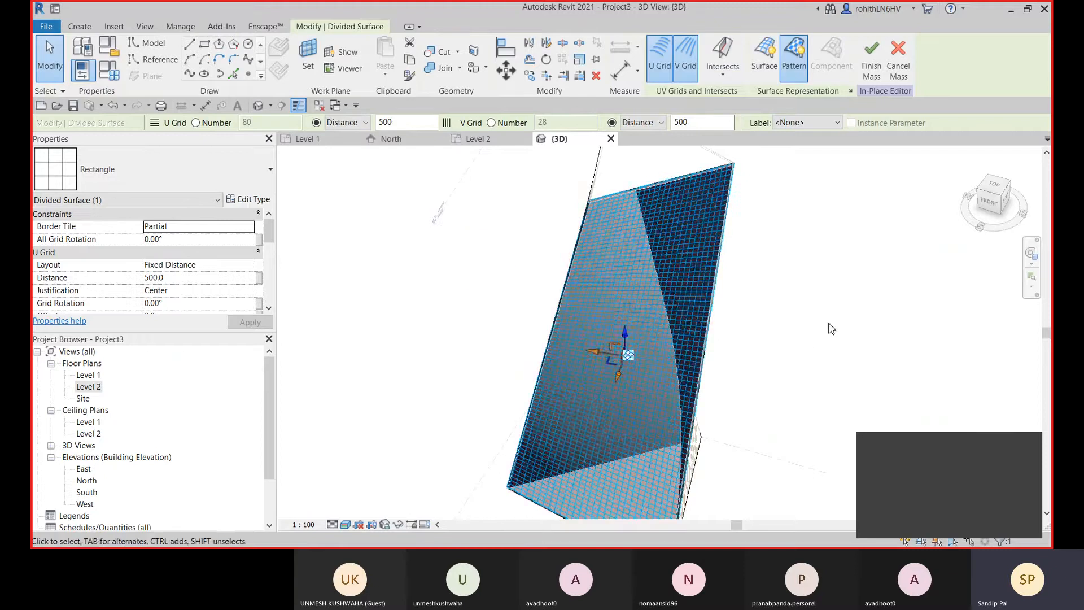
{"action": "key", "text": "Escape"}
Set the layout of both the U grid and the V grid of the divided surface to Fixed Number.
{"action": "left_click", "coordinate": [649, 310]}
{"action": "scroll", "coordinate": [218, 272], "scroll_direction": "down", "scroll_amount": 3}
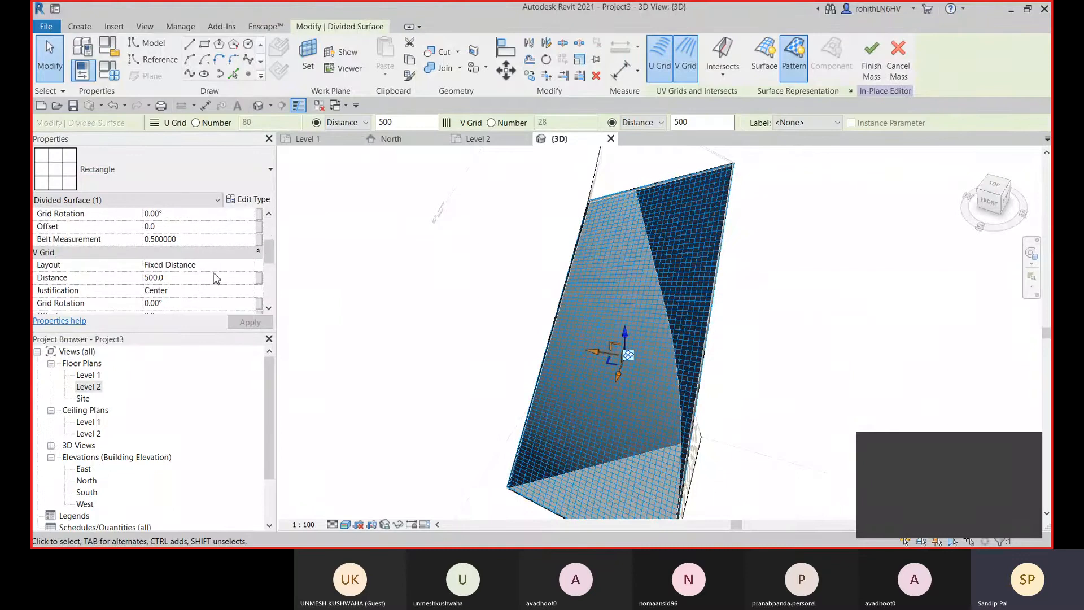
{"action": "scroll", "coordinate": [192, 285], "scroll_direction": "up", "scroll_amount": 2}
{"action": "left_click", "coordinate": [252, 244]}
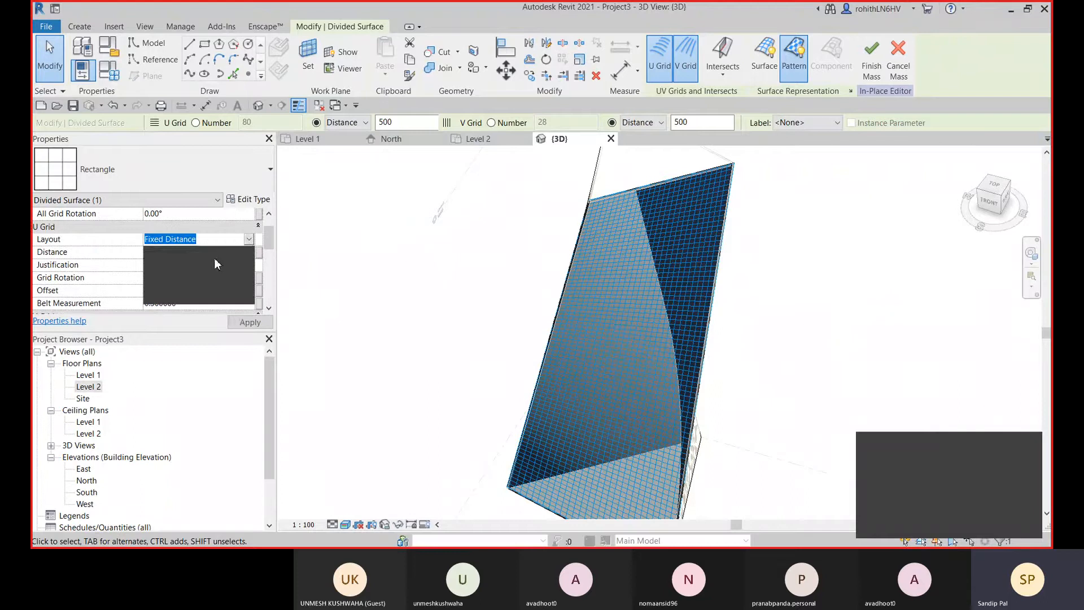
{"action": "left_click", "coordinate": [162, 273]}
{"action": "scroll", "coordinate": [229, 285], "scroll_direction": "down", "scroll_amount": 2}
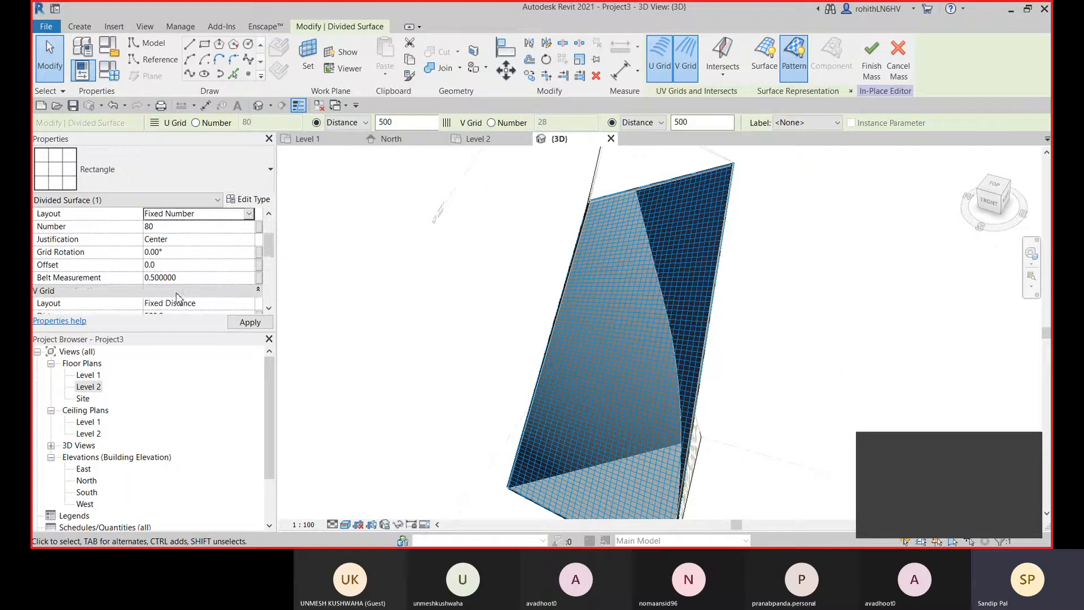
{"action": "left_click", "coordinate": [254, 227]}
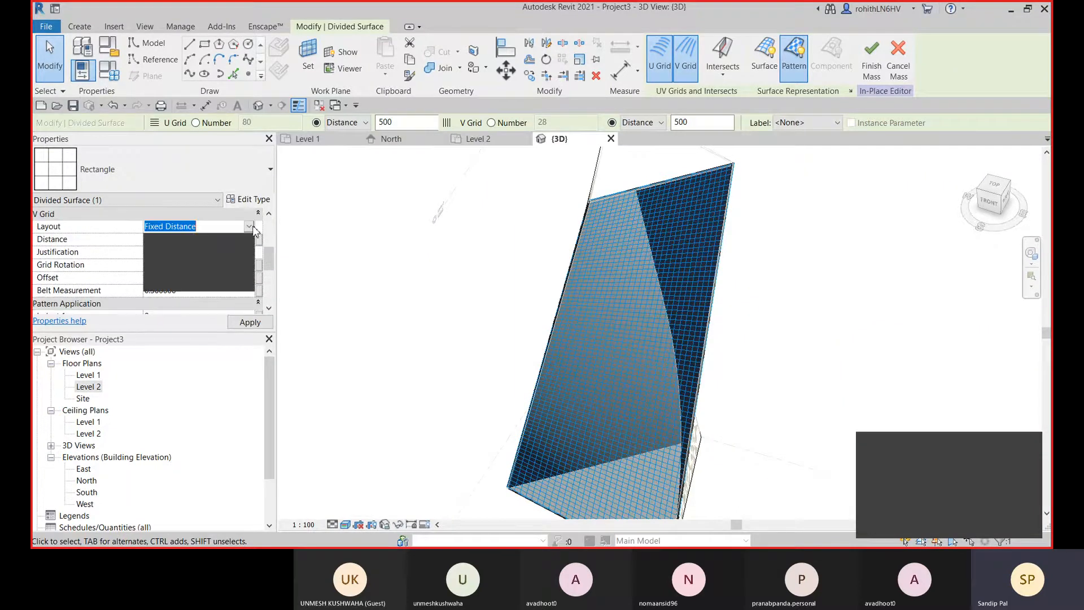
{"action": "left_click", "coordinate": [161, 261]}
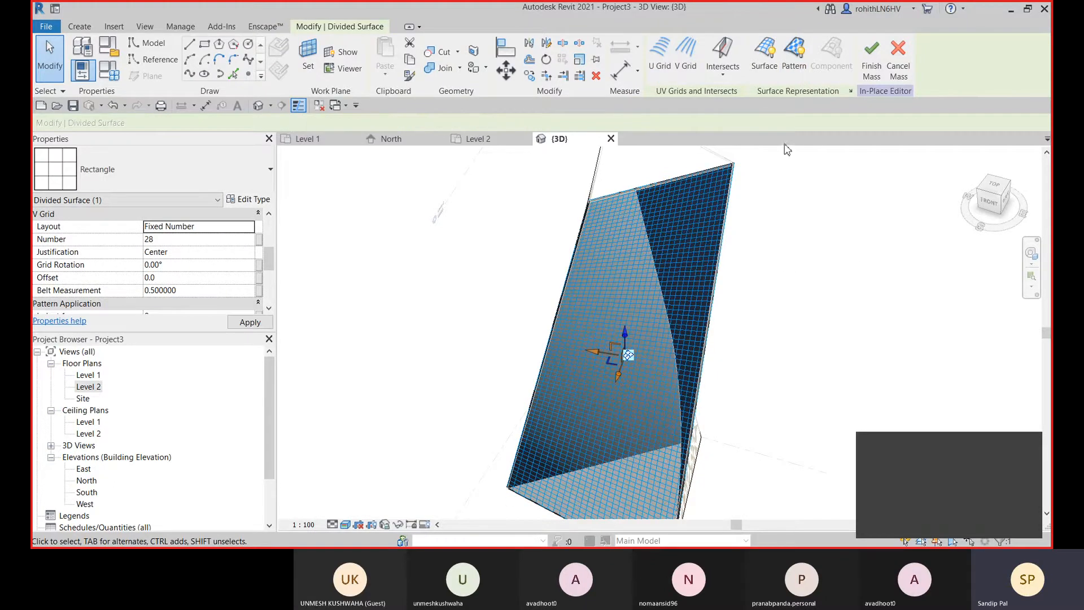
Try turning off the divided surface's pattern line and pattern fill in its representation settings, cancel the changes and deselect the surface.
{"action": "left_click", "coordinate": [850, 91]}
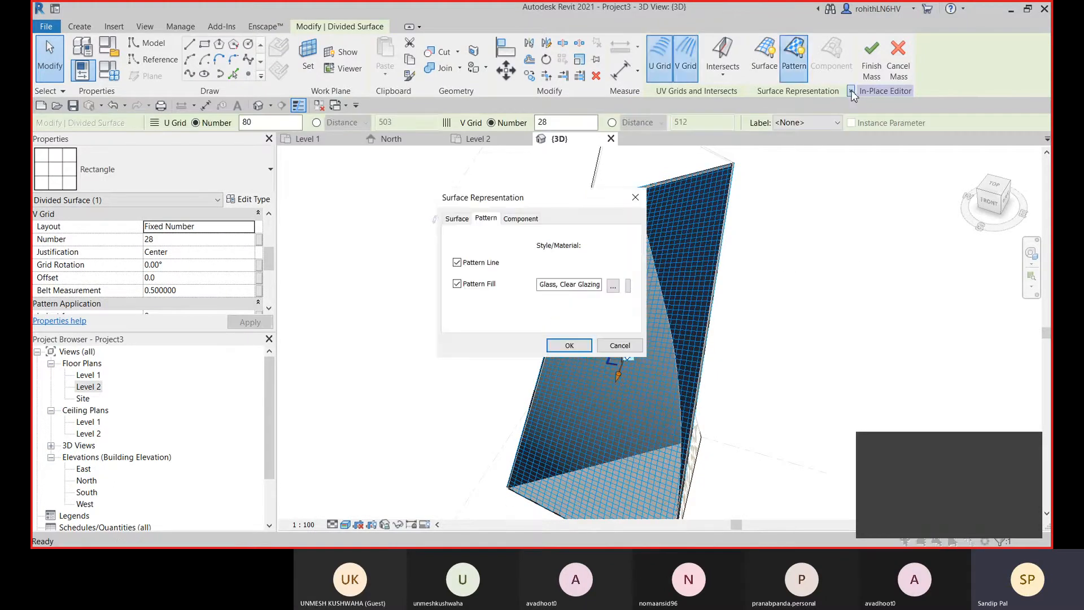
{"action": "left_click", "coordinate": [455, 219]}
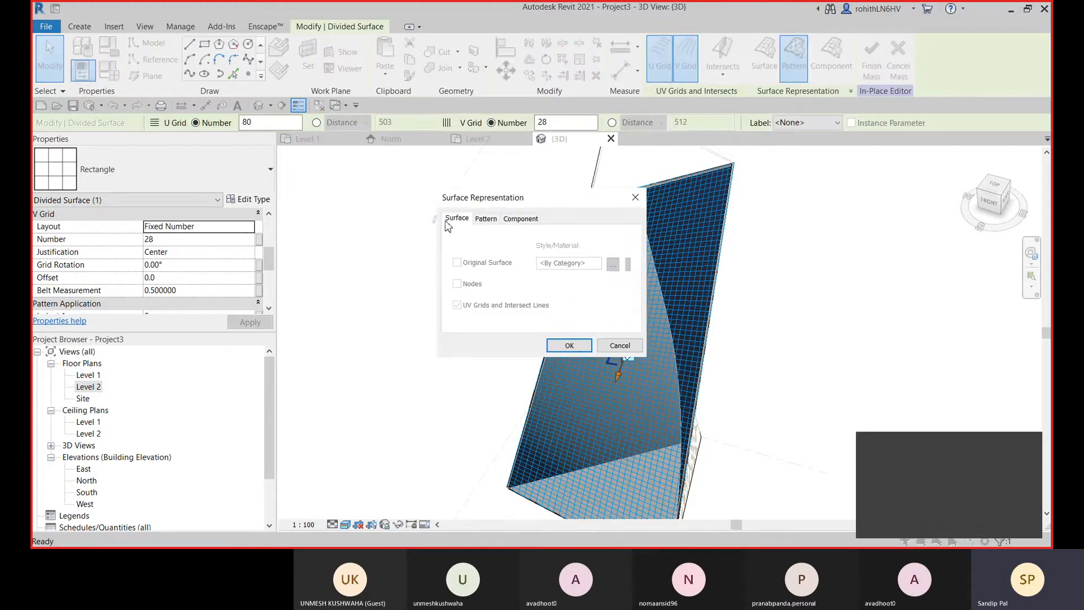
{"action": "left_click", "coordinate": [488, 222]}
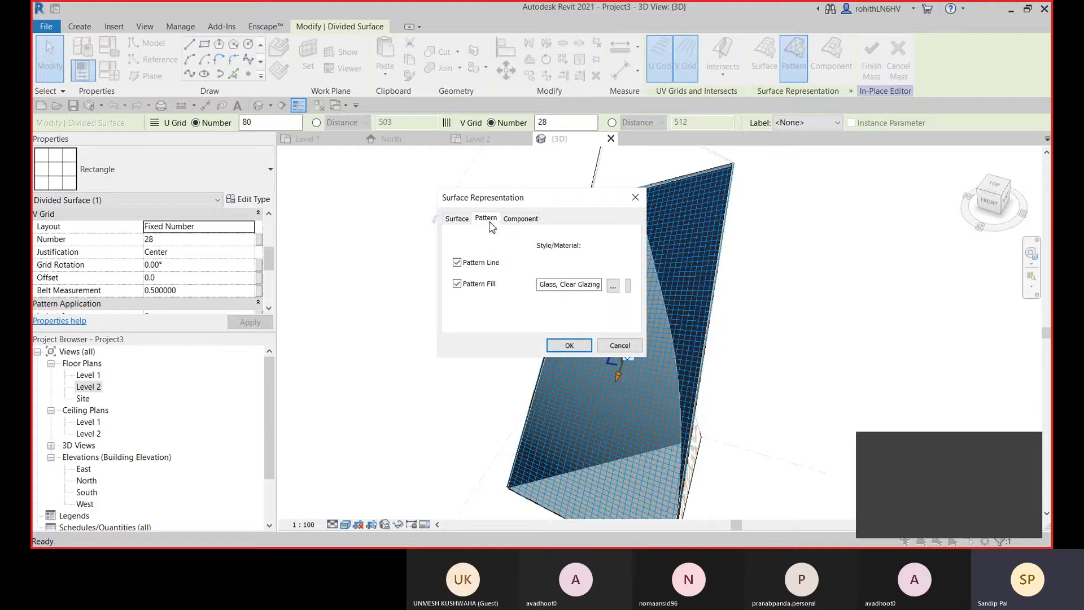
{"action": "left_click", "coordinate": [456, 262]}
{"action": "left_click", "coordinate": [458, 284]}
{"action": "left_click", "coordinate": [457, 283]}
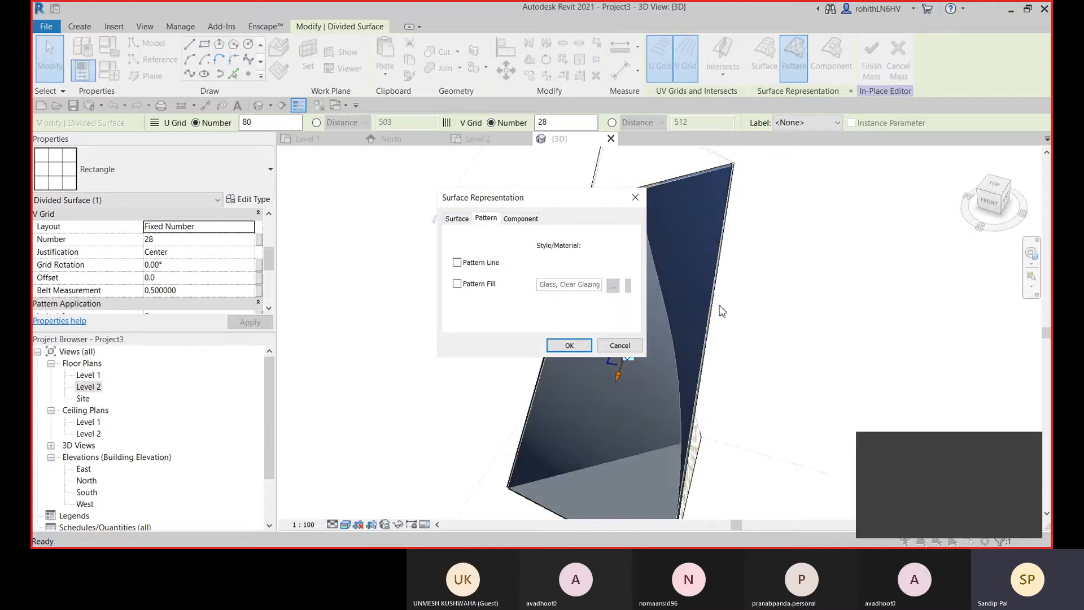
{"action": "left_click_drag", "start_coordinate": [532, 202], "coordinate": [340, 194]}
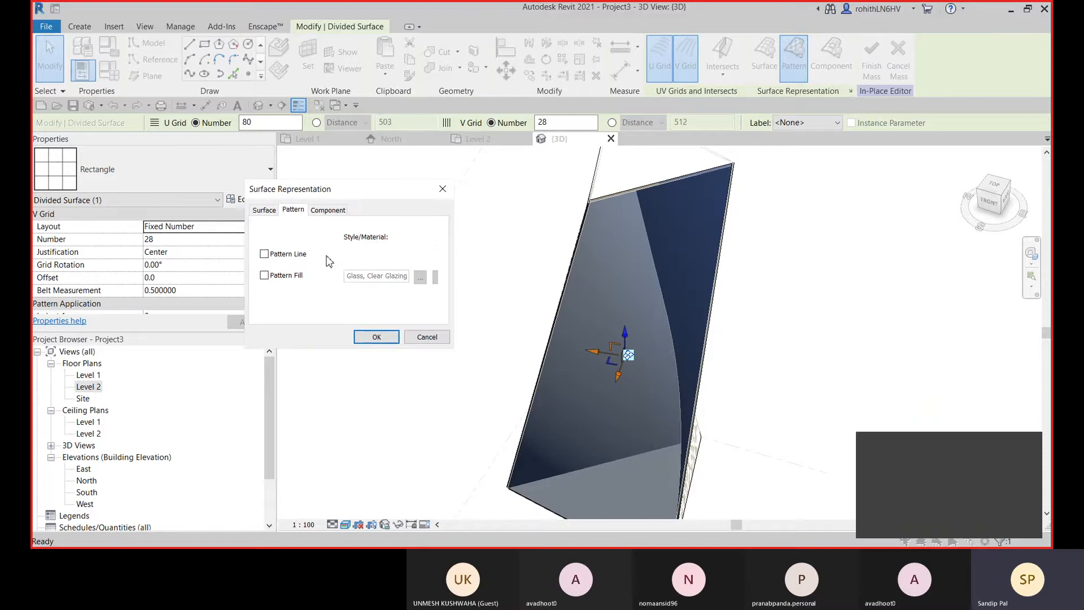
{"action": "left_click", "coordinate": [264, 254]}
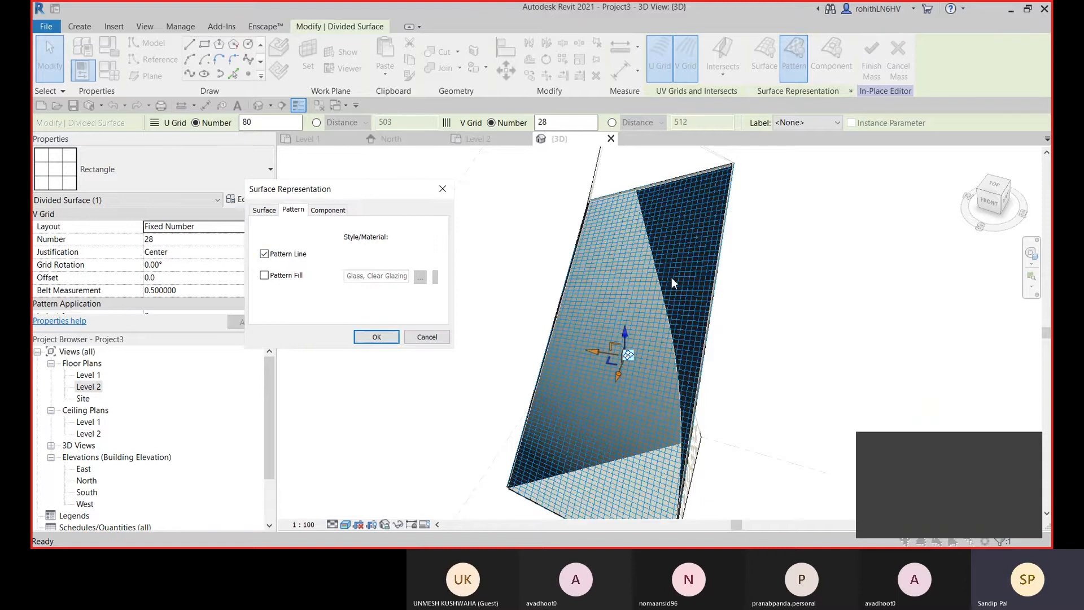
{"action": "left_click", "coordinate": [263, 211]}
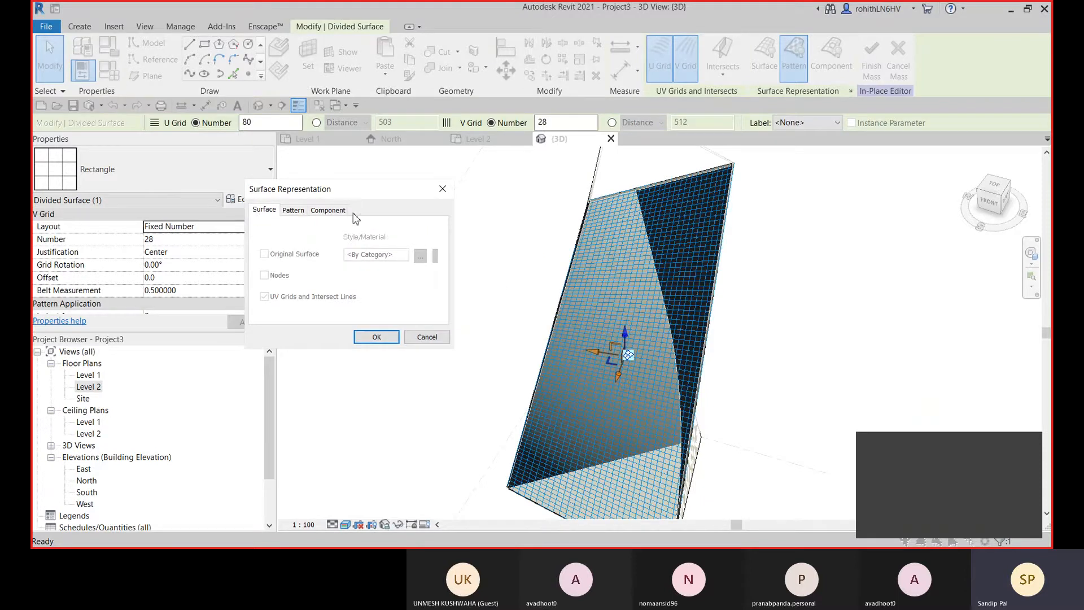
{"action": "left_click", "coordinate": [417, 338]}
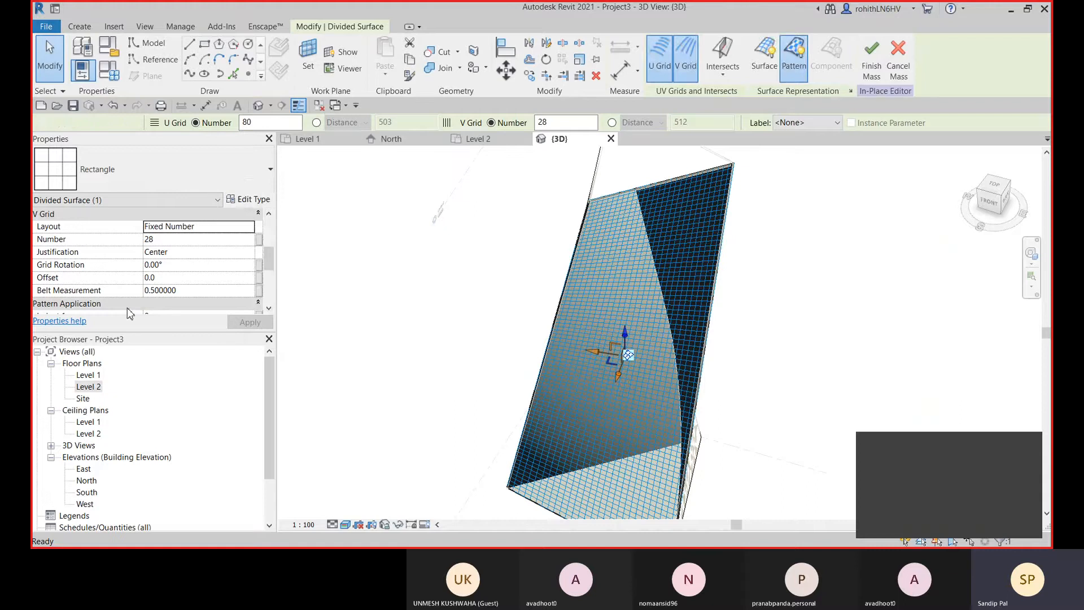
{"action": "key", "text": "Escape"}
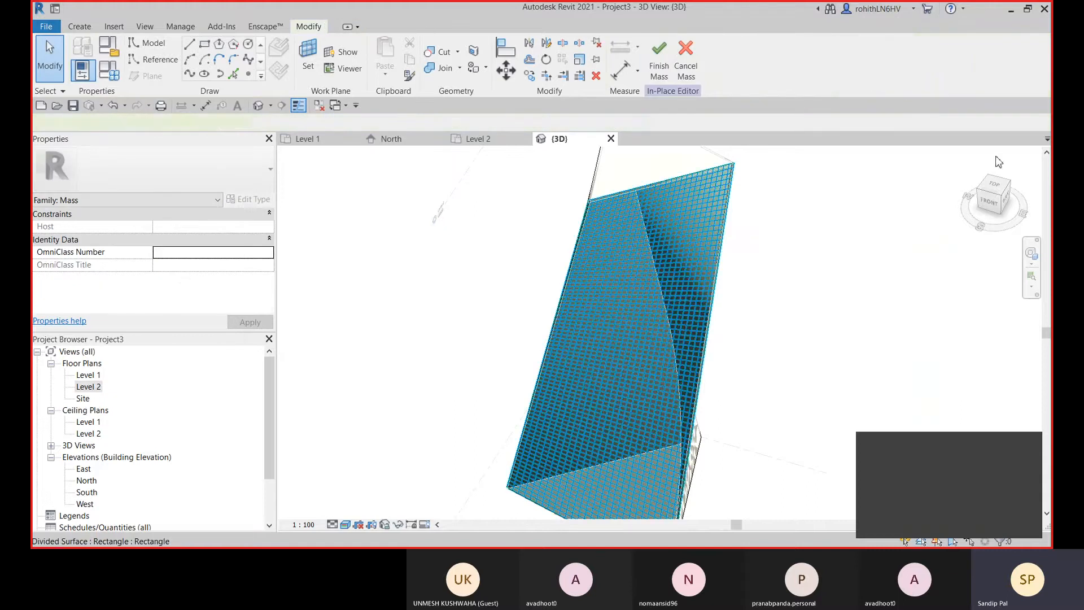
Review the named references available for intersecting the divided twisted face and close the list without selecting any level.
{"action": "left_click", "coordinate": [733, 78]}
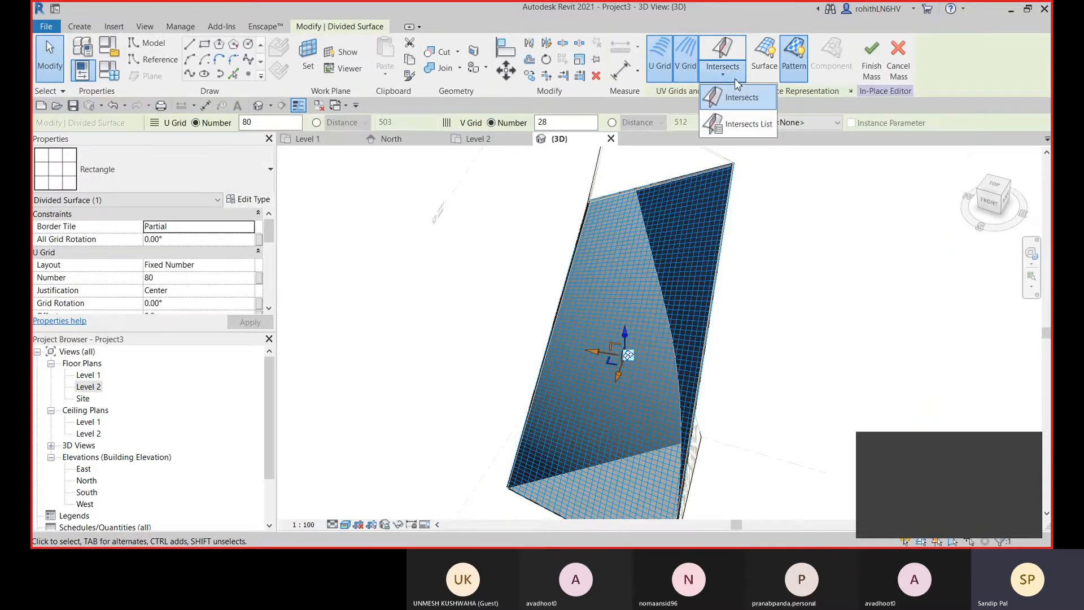
{"action": "left_click", "coordinate": [746, 124]}
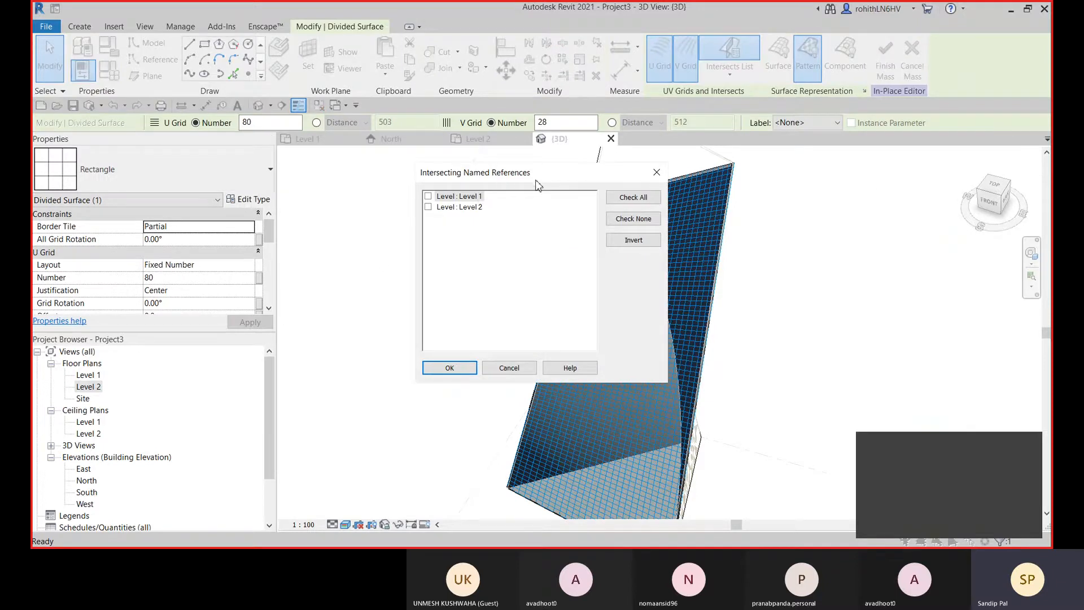
{"action": "left_click_drag", "start_coordinate": [531, 179], "coordinate": [502, 179]}
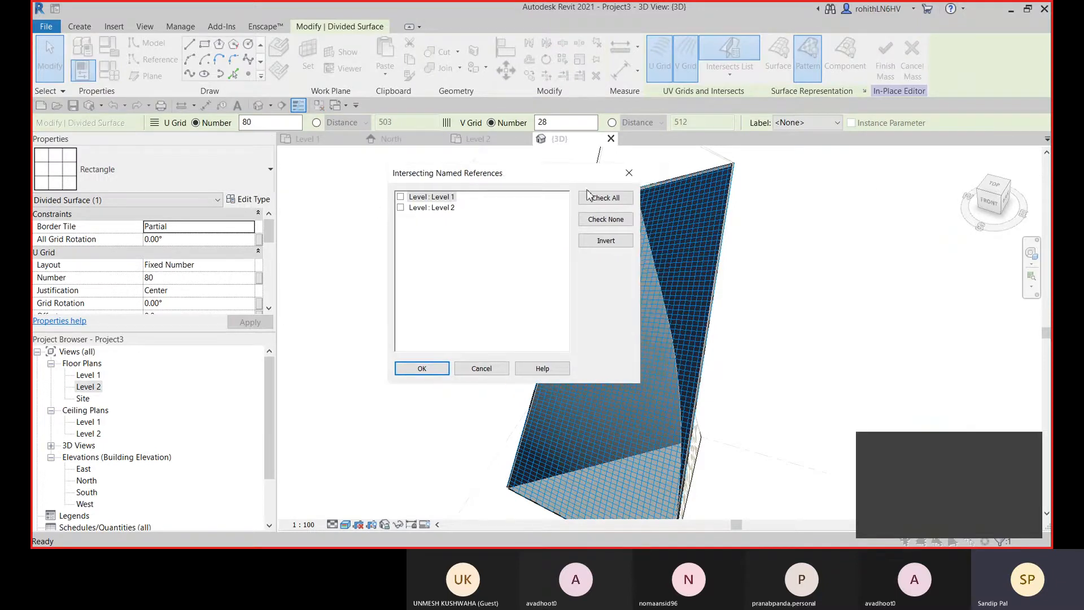
{"action": "left_click", "coordinate": [629, 173]}
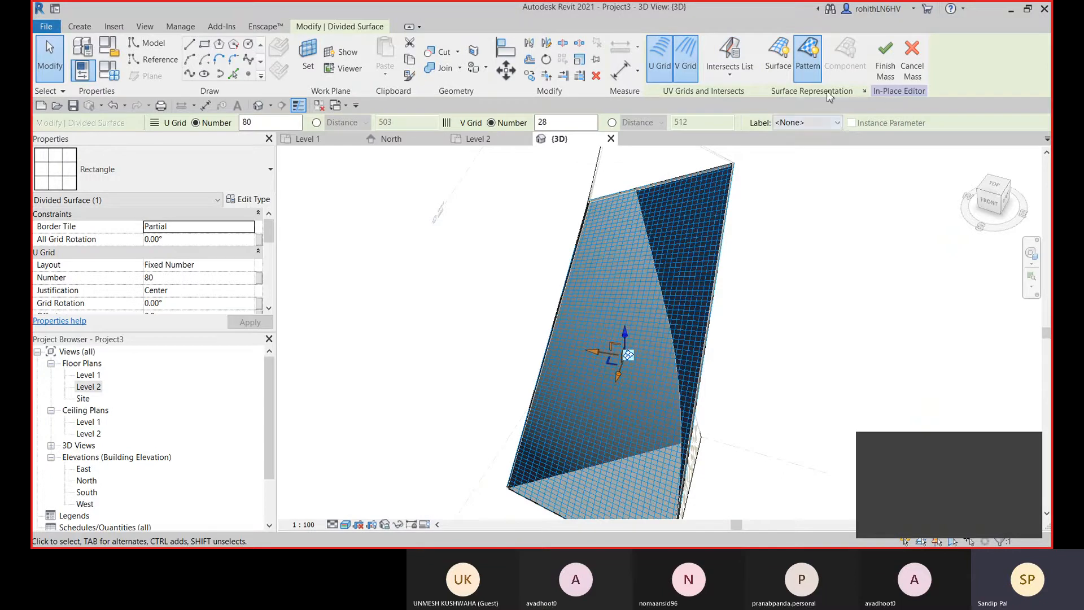
Review the surface and pattern options in the divided surface's representation settings and cancel without changes.
{"action": "left_click", "coordinate": [864, 91]}
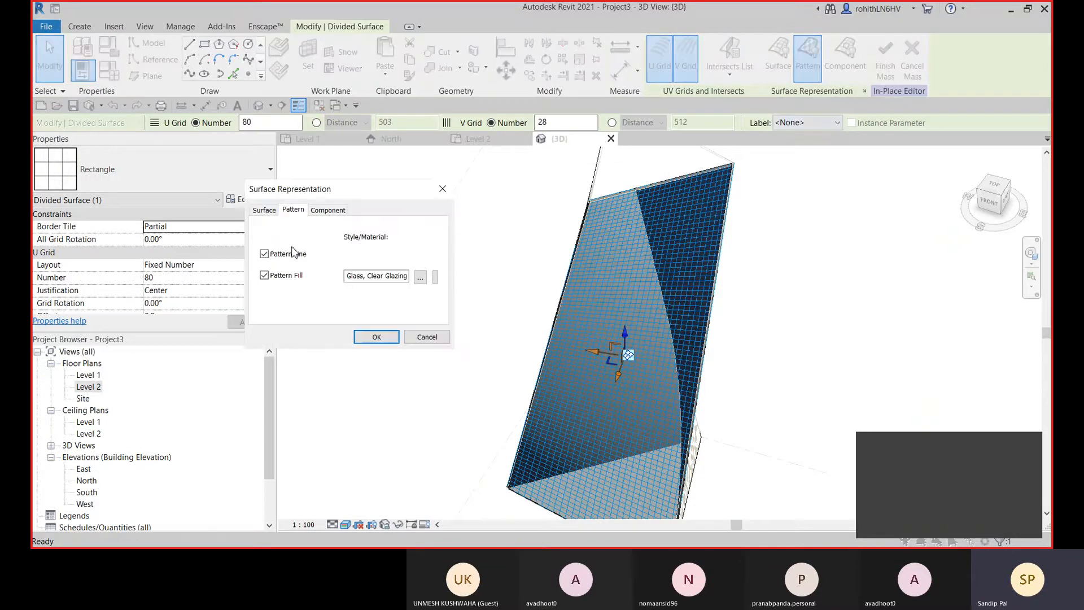
{"action": "left_click", "coordinate": [261, 211]}
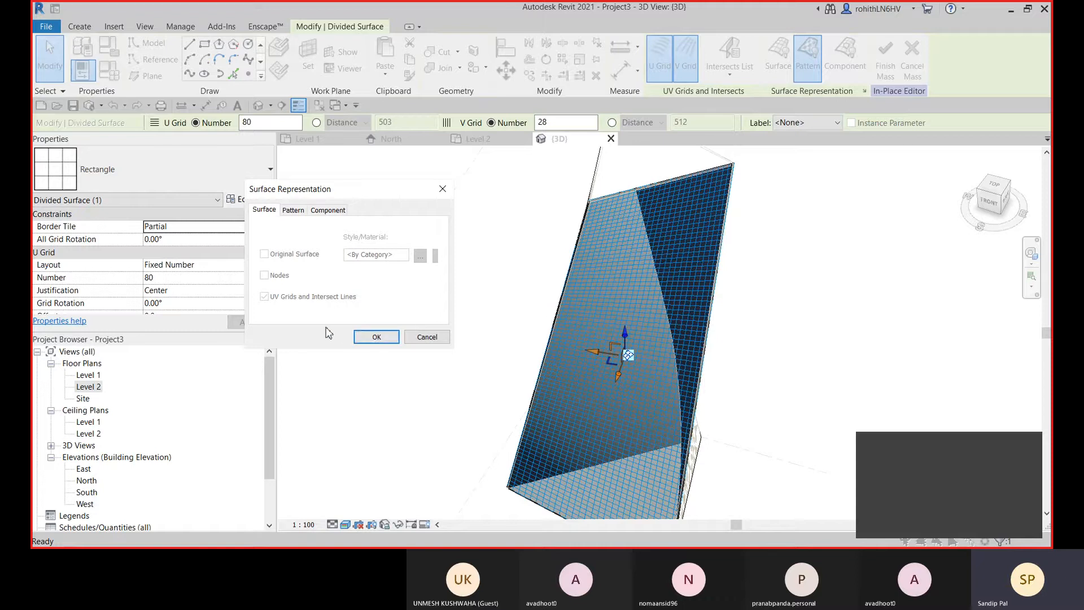
{"action": "left_click", "coordinate": [294, 211]}
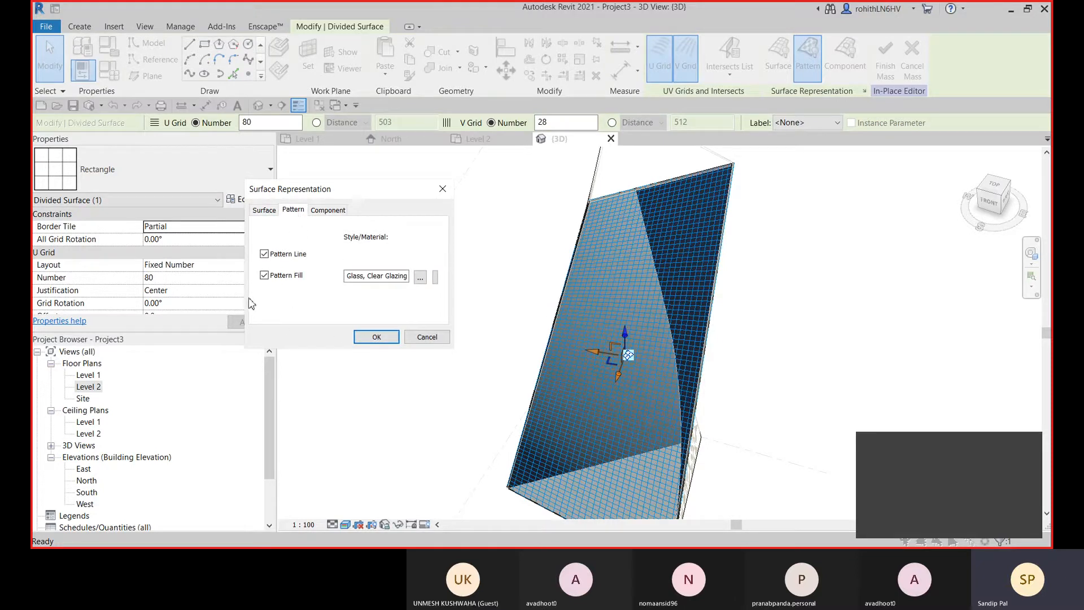
{"action": "left_click", "coordinate": [419, 337]}
Examine the rectangular grid cells on the twisted face up close and at its upper part.
{"action": "scroll", "coordinate": [661, 355], "scroll_direction": "down", "scroll_amount": 2}
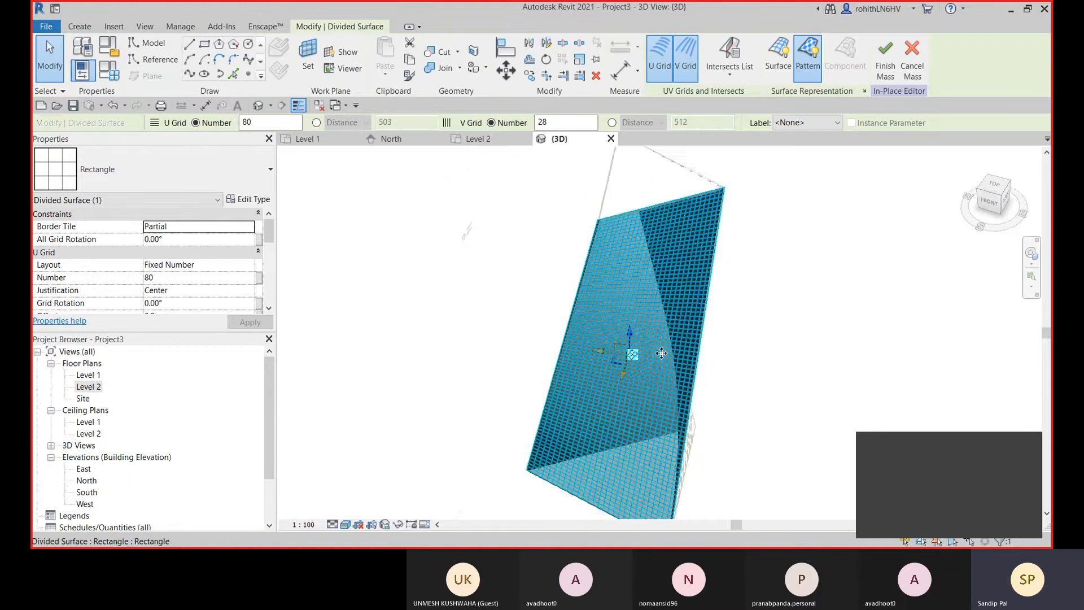
{"action": "scroll", "coordinate": [701, 318], "scroll_direction": "up", "scroll_amount": 3}
{"action": "scroll", "coordinate": [701, 318], "scroll_direction": "up", "scroll_amount": 6}
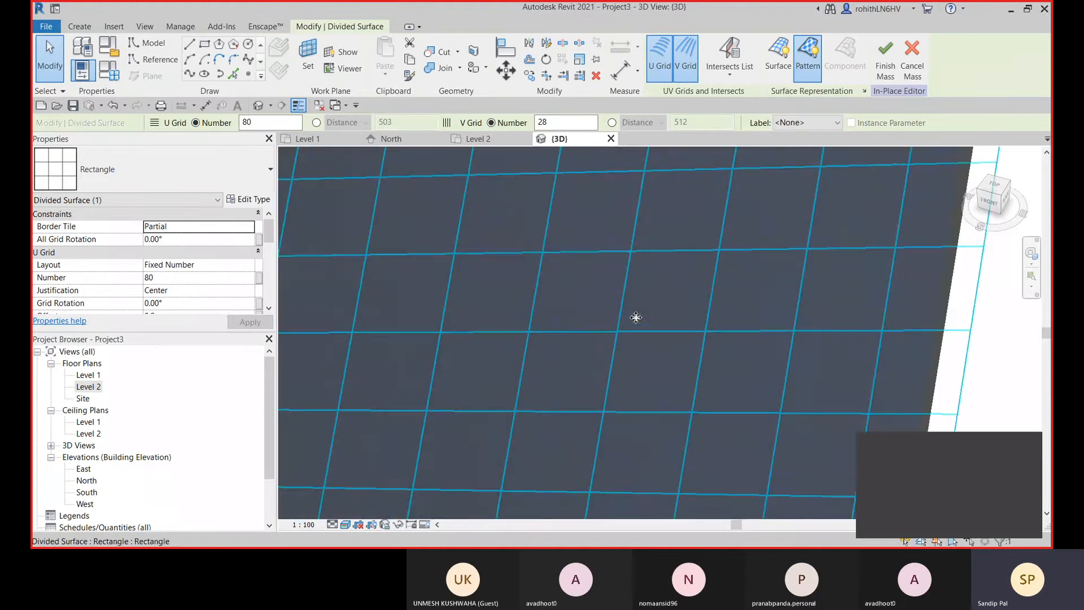
{"action": "scroll", "coordinate": [613, 316], "scroll_direction": "down", "scroll_amount": 4}
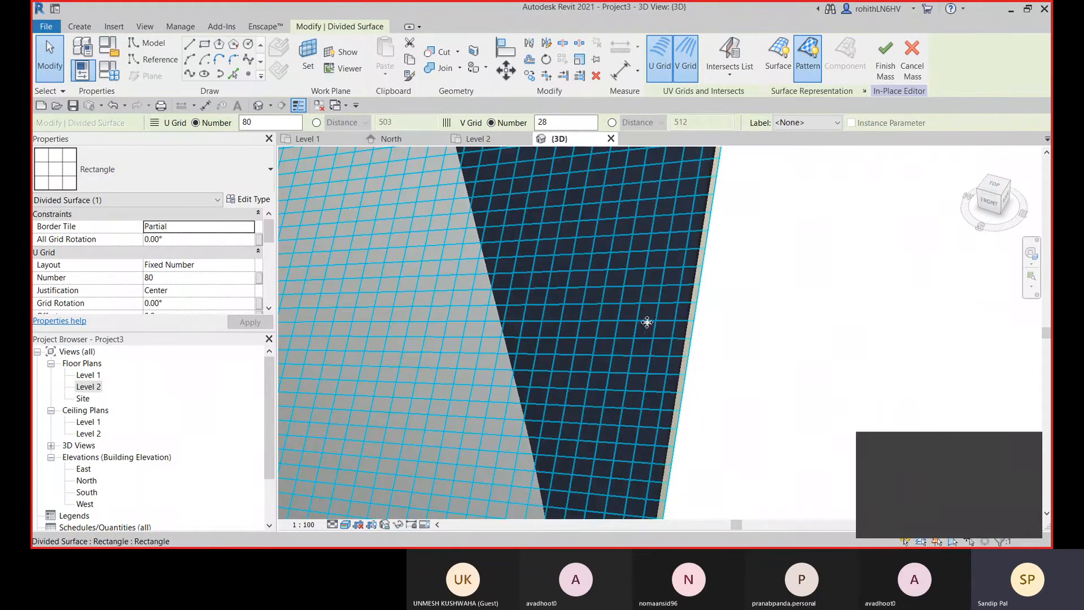
{"action": "middle_click_drag", "start_coordinate": [581, 333], "coordinate": [917, 361]}
{"action": "scroll", "coordinate": [668, 334], "scroll_direction": "down", "scroll_amount": 3}
{"action": "middle_click_drag", "start_coordinate": [668, 334], "coordinate": [592, 351]}
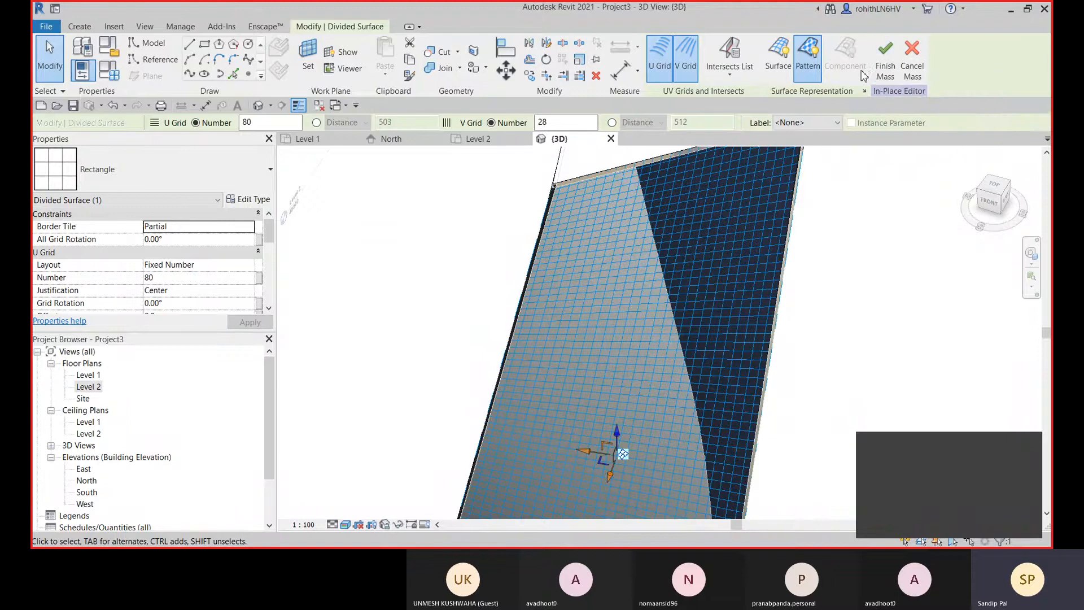
Try switching the divided surface's pattern fill off and on, check its surface options, discard the settings and deselect it.
{"action": "left_click", "coordinate": [864, 91]}
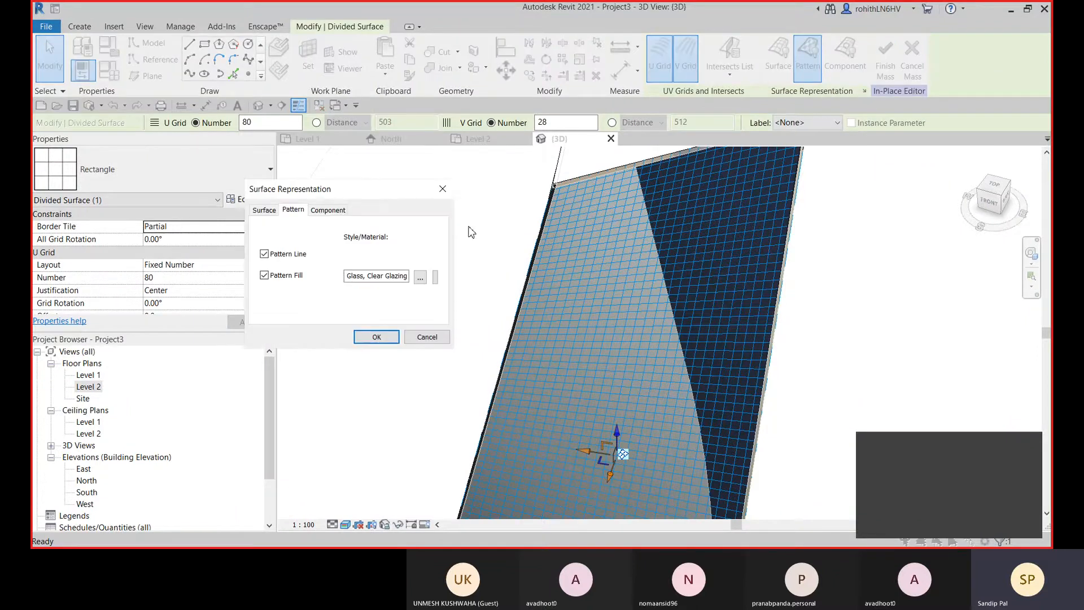
{"action": "left_click", "coordinate": [264, 276]}
{"action": "left_click", "coordinate": [265, 211]}
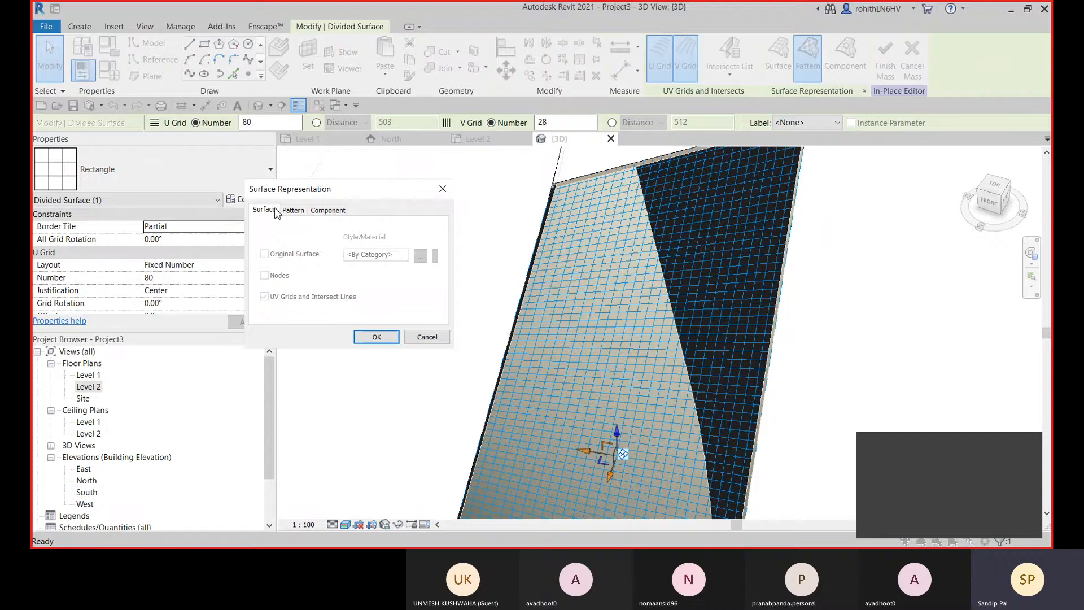
{"action": "left_click", "coordinate": [291, 211]}
{"action": "left_click", "coordinate": [264, 276]}
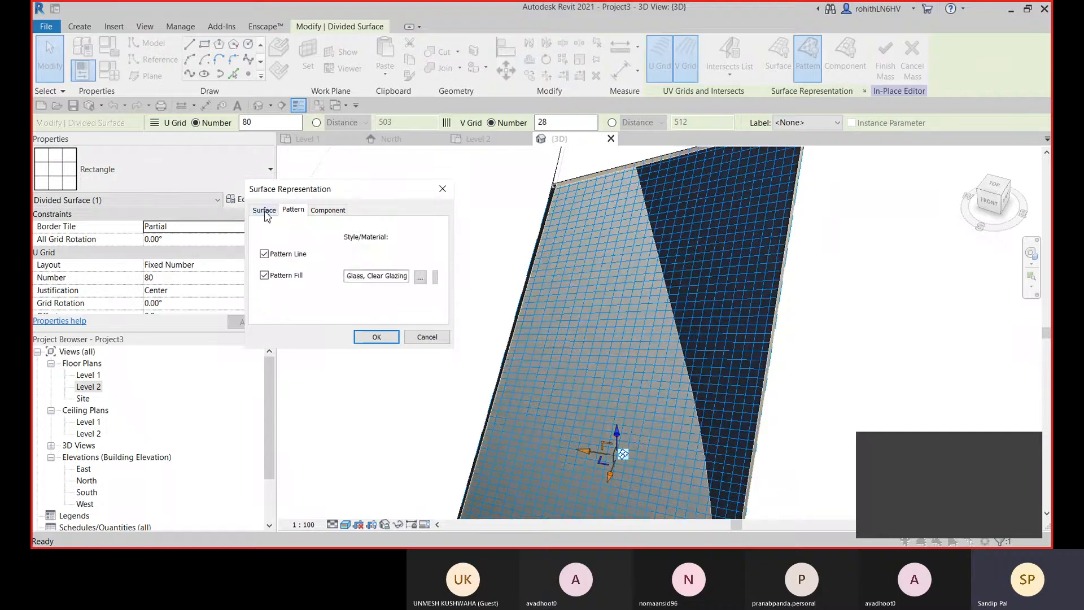
{"action": "left_click", "coordinate": [265, 211]}
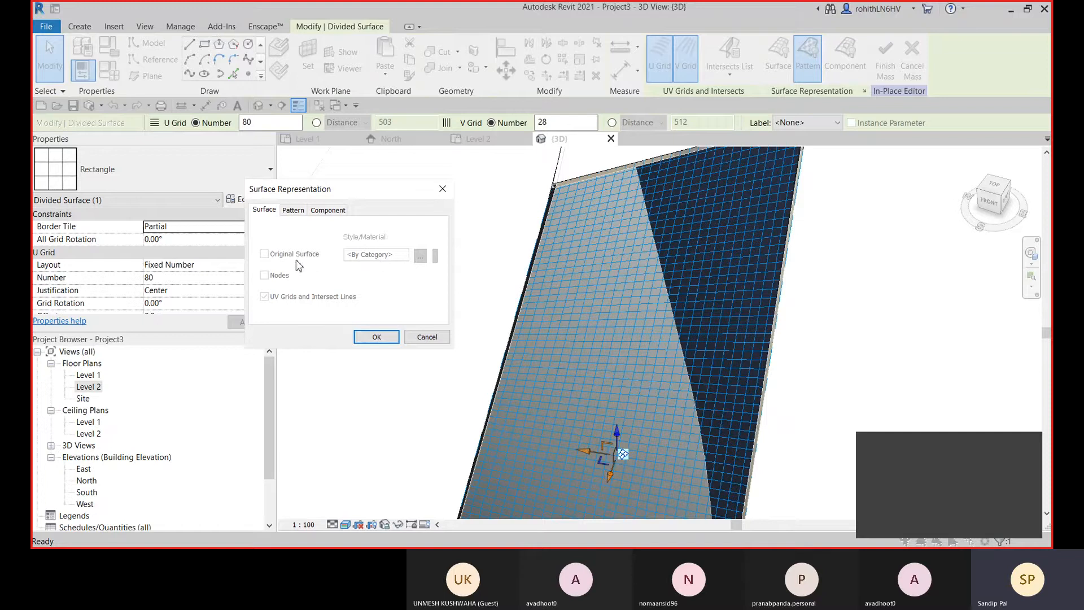
{"action": "left_click", "coordinate": [443, 189]}
{"action": "key", "text": "Escape"}
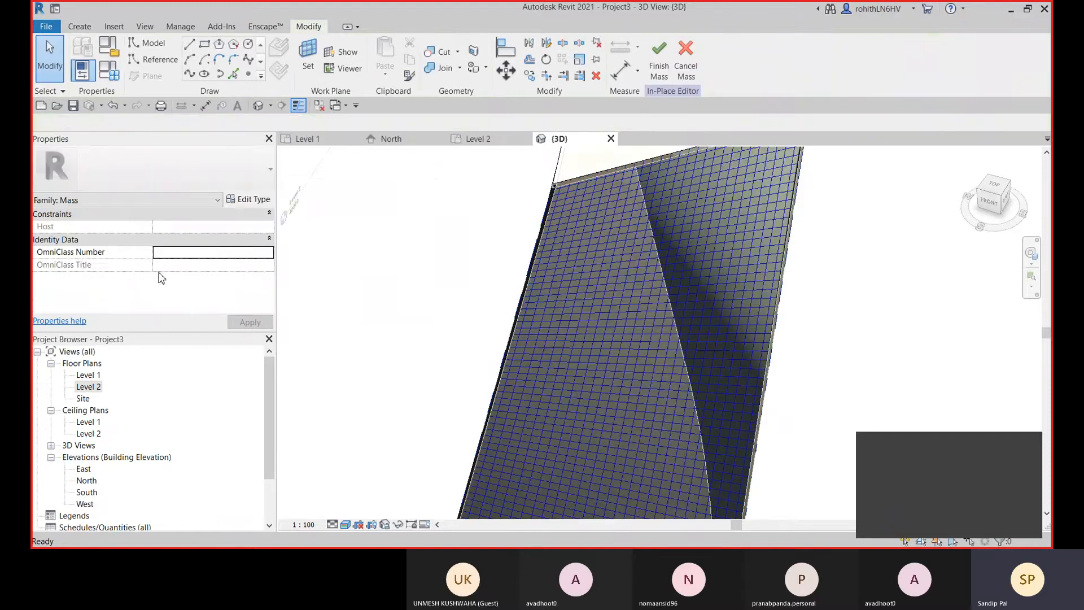
Select the divided twisted face and change its pattern type to Octagon.
{"action": "left_click", "coordinate": [586, 263]}
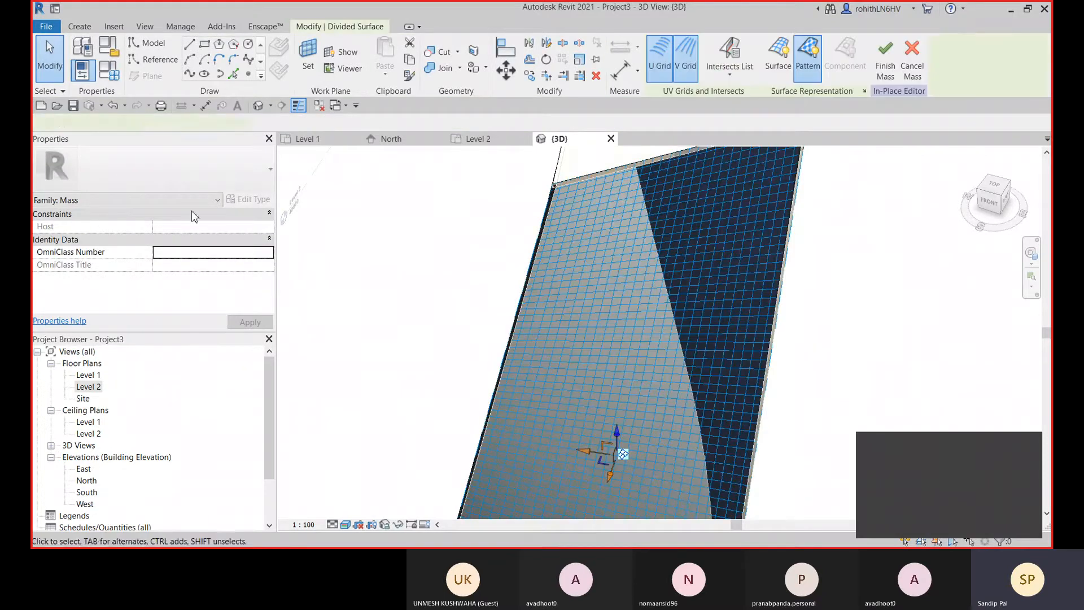
{"action": "left_click", "coordinate": [203, 171]}
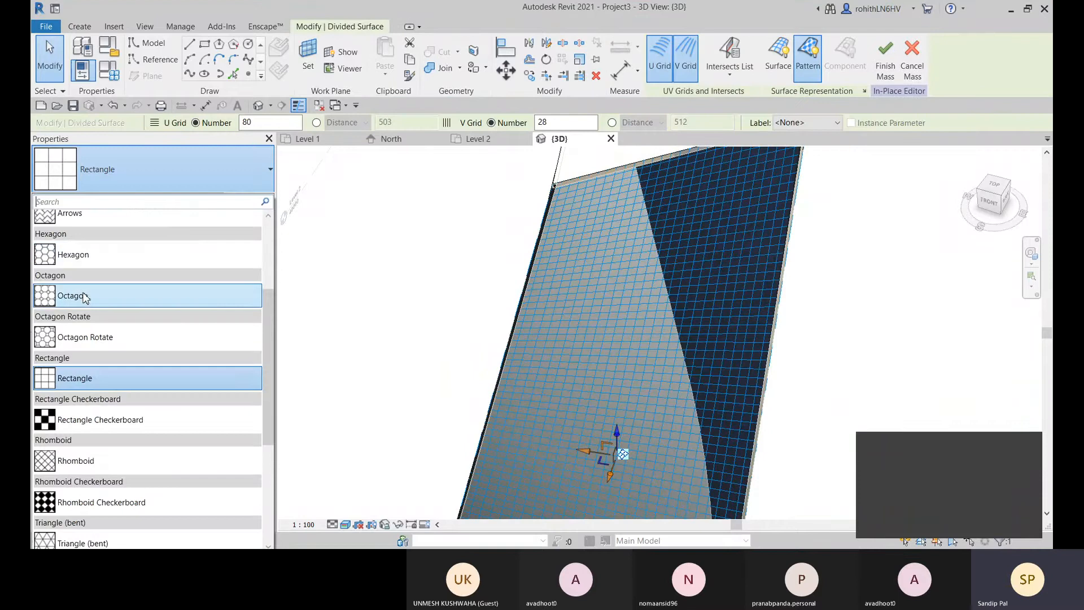
{"action": "left_click", "coordinate": [85, 299]}
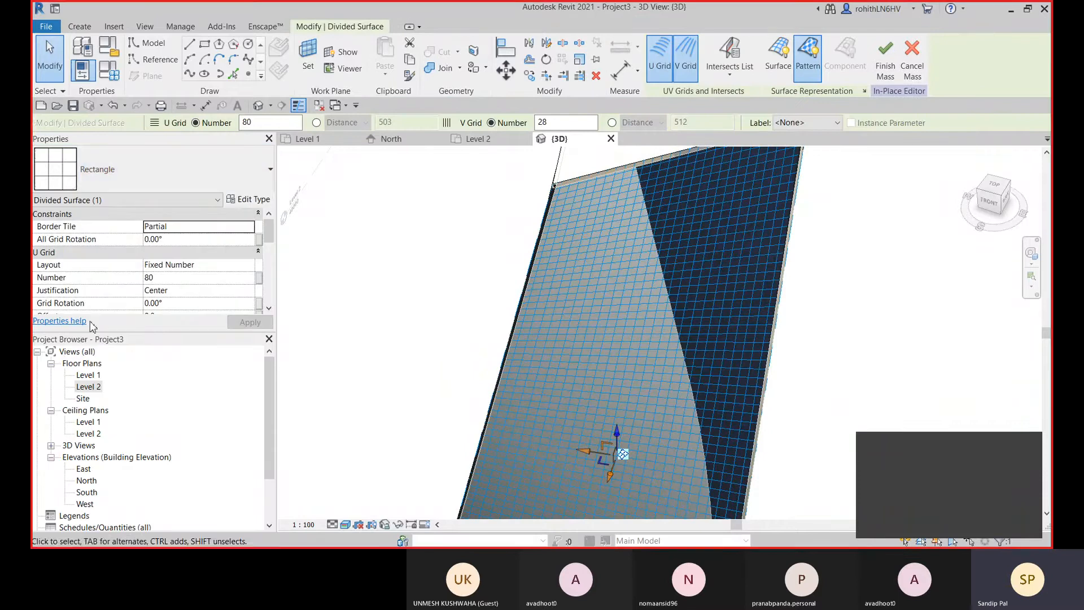
Check the Original Surface, Nodes and UV grid display options for the octagon-patterned face and close the settings.
{"action": "left_click", "coordinate": [864, 91]}
{"action": "left_click", "coordinate": [264, 210]}
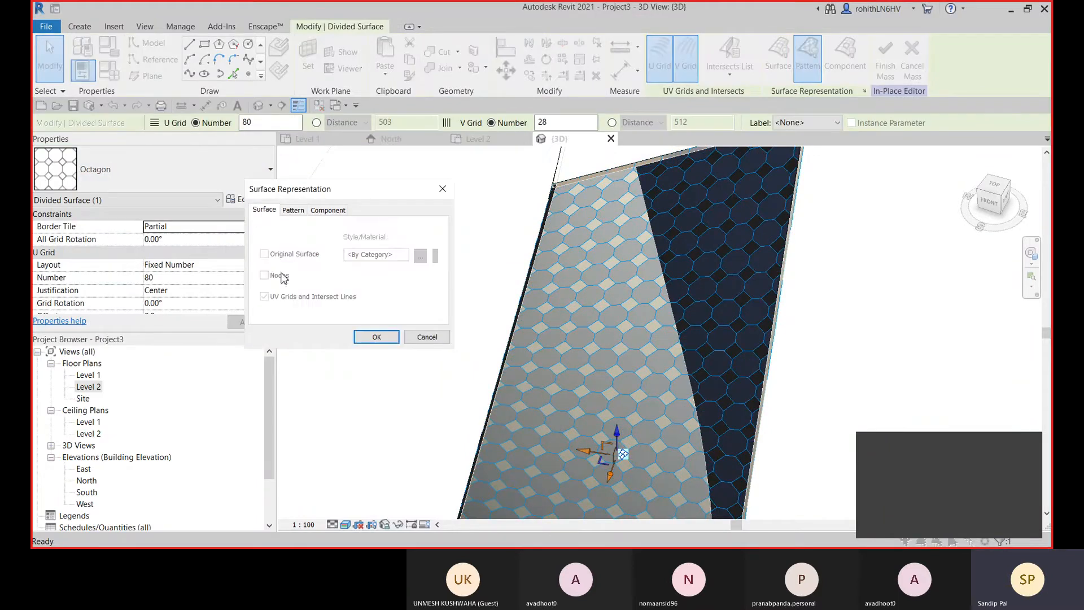
{"action": "left_click", "coordinate": [442, 188]}
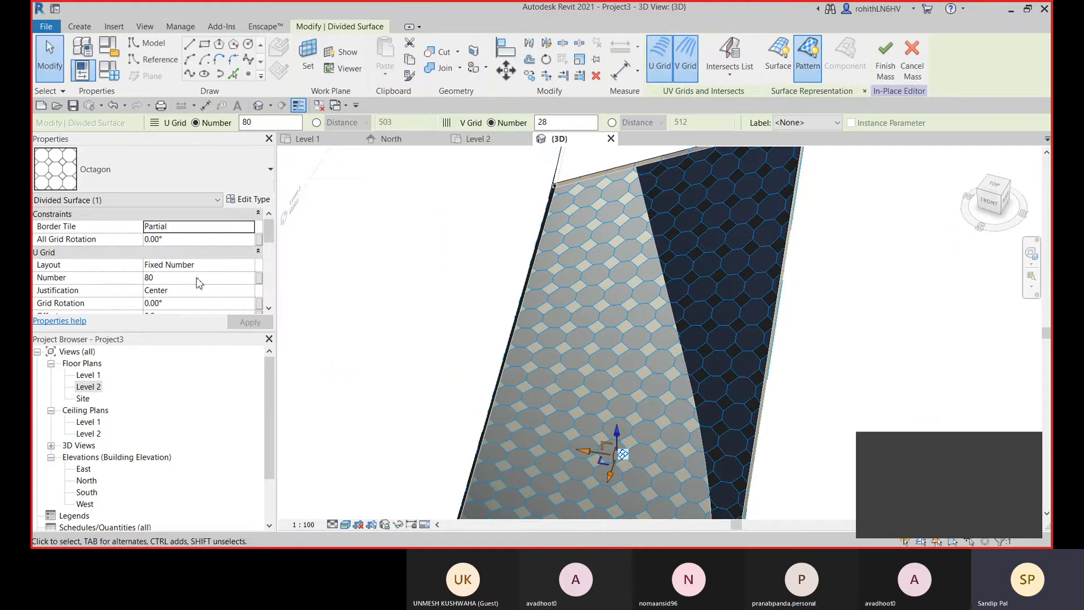
Switch the octagon-patterned surface's U grid to Fixed Distance and review its grid, pattern application and identity properties.
{"action": "left_click", "coordinate": [317, 122]}
{"action": "scroll", "coordinate": [190, 297], "scroll_direction": "down", "scroll_amount": 3}
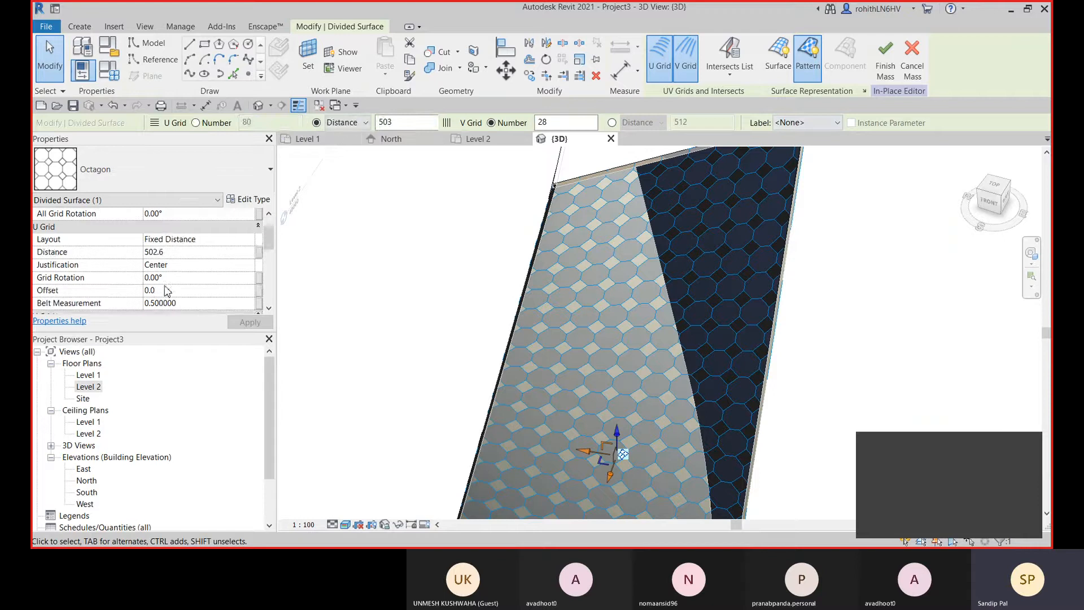
{"action": "scroll", "coordinate": [203, 282], "scroll_direction": "down", "scroll_amount": 5}
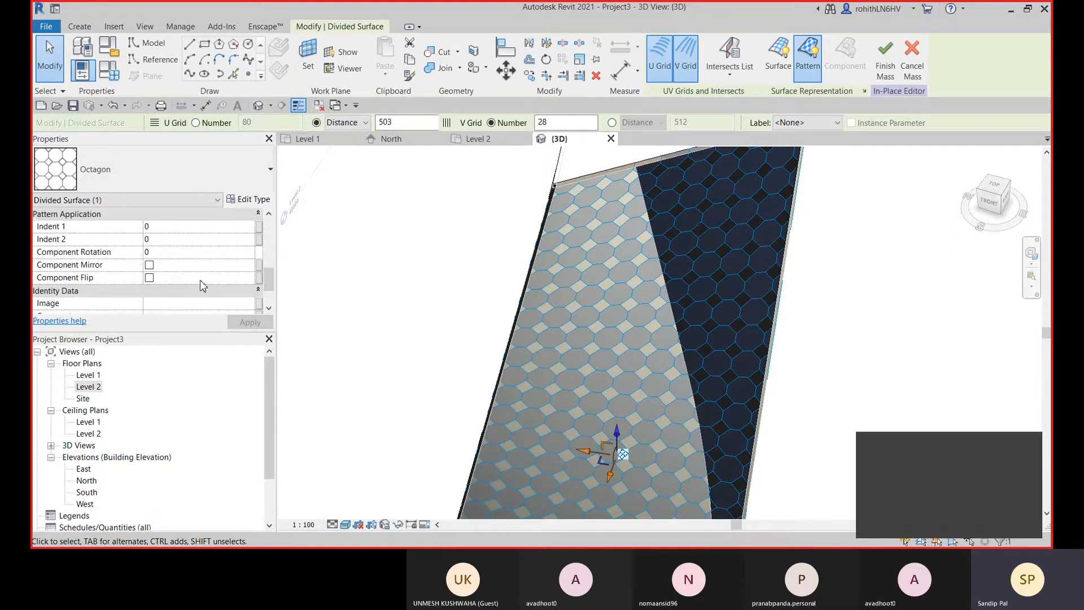
{"action": "scroll", "coordinate": [113, 261], "scroll_direction": "down", "scroll_amount": 1}
{"action": "scroll", "coordinate": [104, 261], "scroll_direction": "down", "scroll_amount": 3}
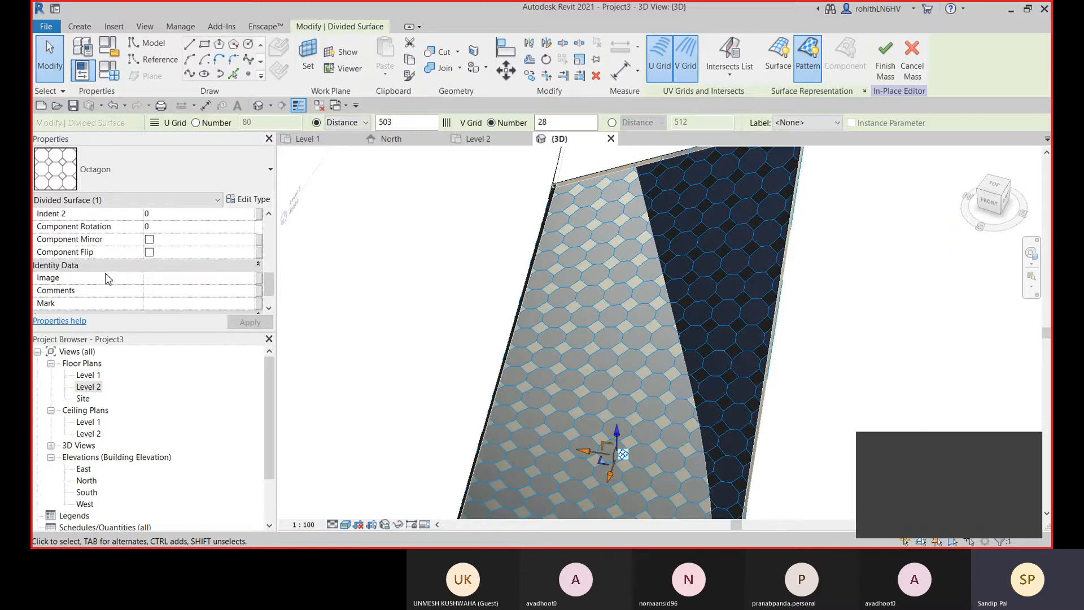
{"action": "scroll", "coordinate": [110, 280], "scroll_direction": "up", "scroll_amount": 3}
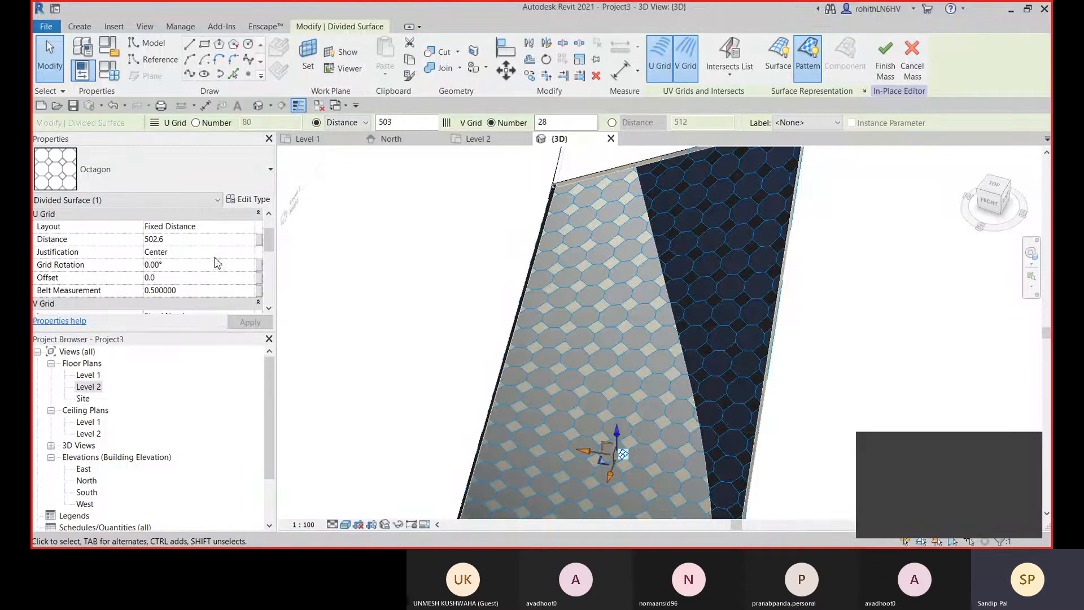
{"action": "scroll", "coordinate": [217, 263], "scroll_direction": "up", "scroll_amount": 1}
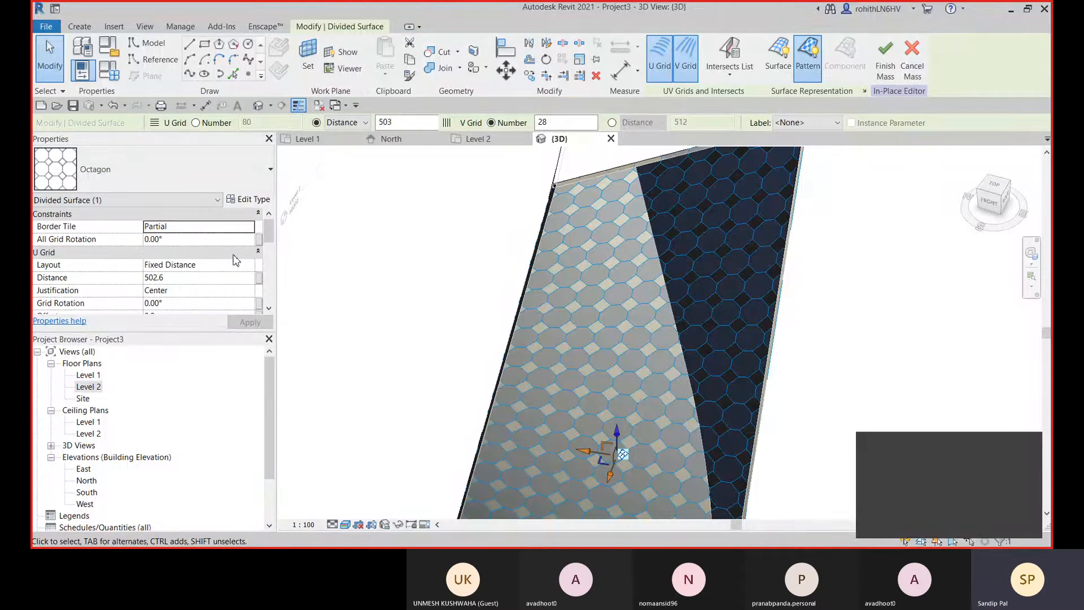
Check the Surface display options of the octagon-patterned divided surface and close the settings without changing them.
{"action": "left_click", "coordinate": [864, 91]}
{"action": "left_click", "coordinate": [263, 211]}
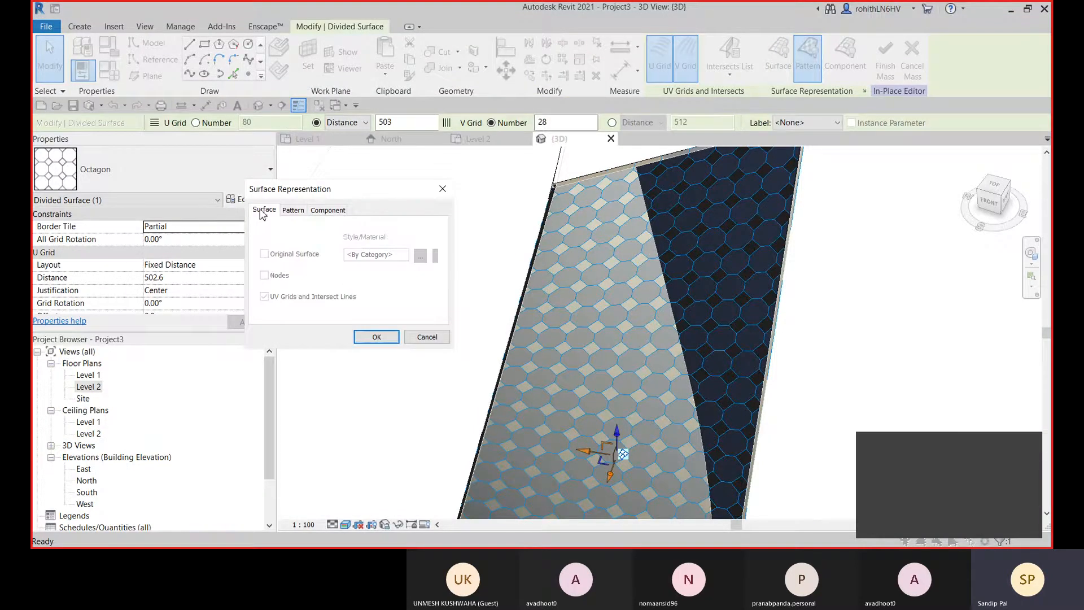
{"action": "left_click", "coordinate": [412, 338]}
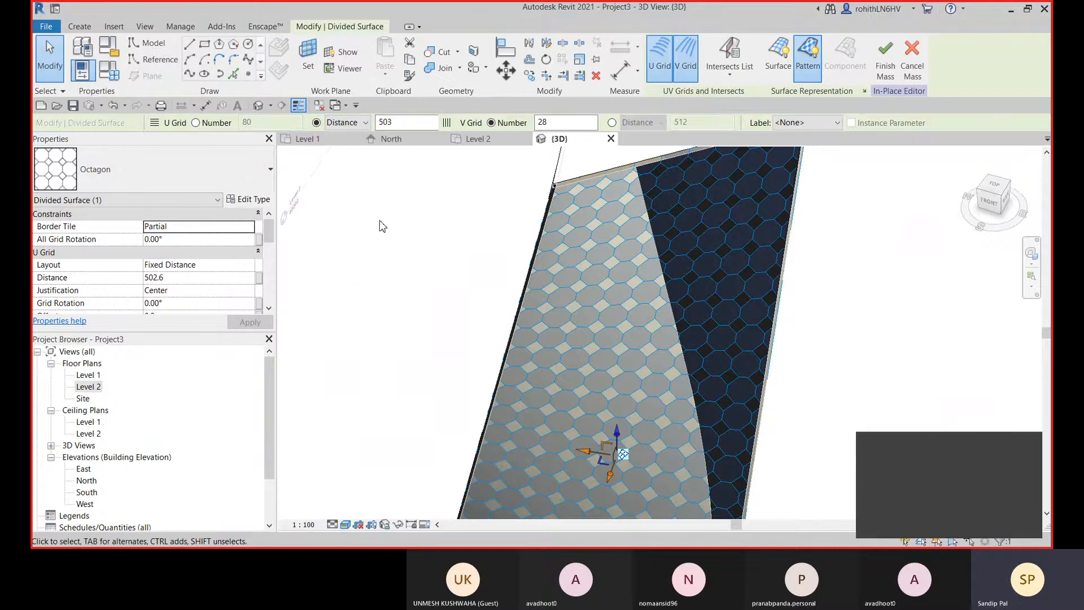
Change the divided surface's pattern type to Rectangle and switch its V grid layout to Fixed Distance.
{"action": "left_click", "coordinate": [94, 161]}
{"action": "left_click", "coordinate": [113, 377]}
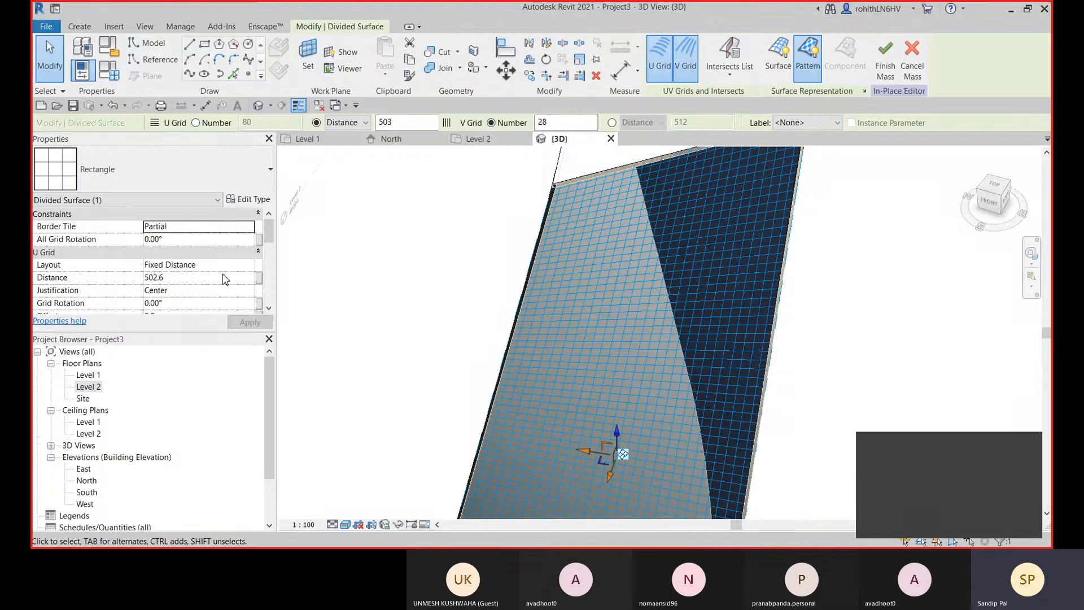
{"action": "scroll", "coordinate": [223, 279], "scroll_direction": "down", "scroll_amount": 5}
{"action": "scroll", "coordinate": [207, 268], "scroll_direction": "up", "scroll_amount": 3}
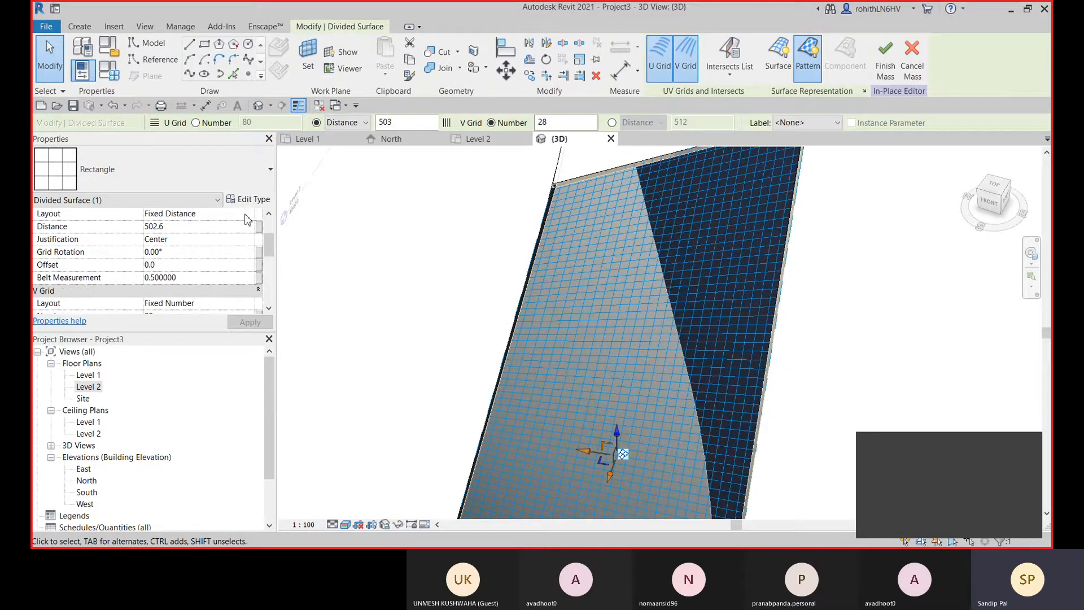
{"action": "scroll", "coordinate": [246, 231], "scroll_direction": "down", "scroll_amount": 3}
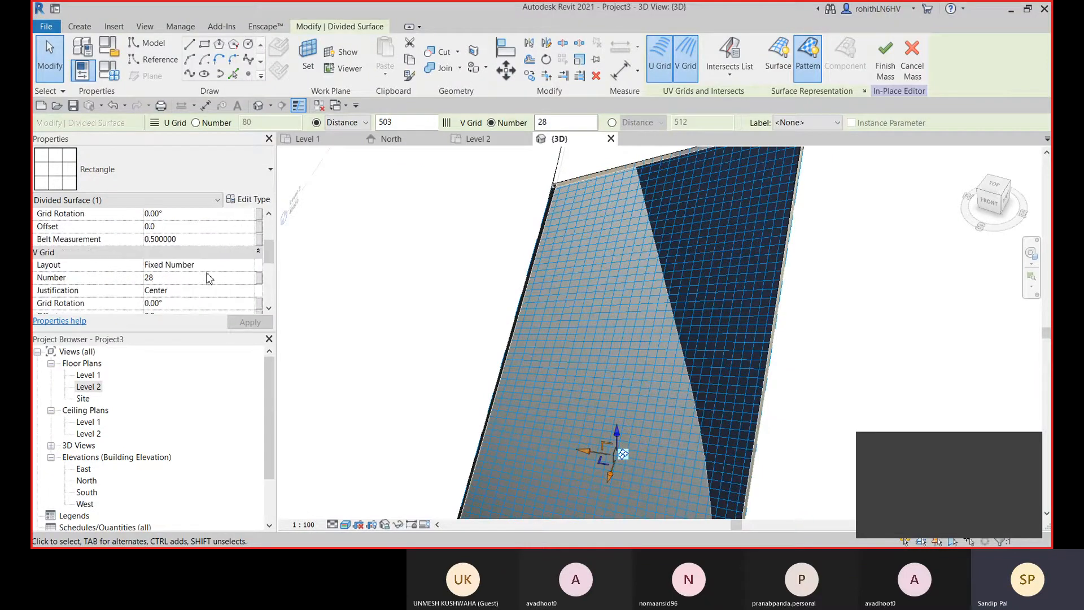
{"action": "left_click", "coordinate": [252, 270]}
{"action": "left_click", "coordinate": [164, 301]}
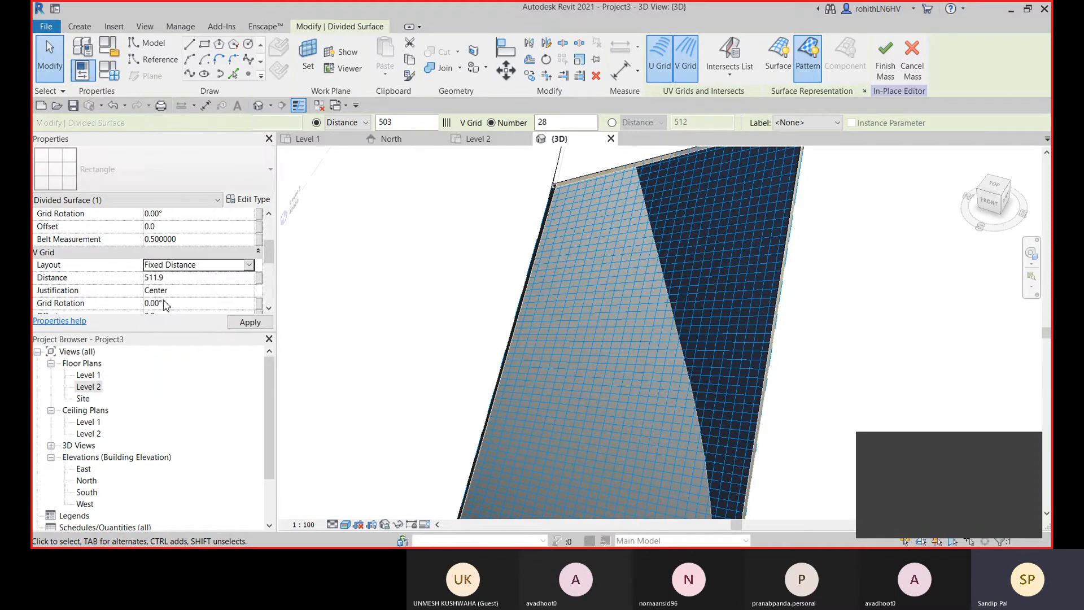
Set both the V grid distance and the U grid distance of the divided surface to 500.
{"action": "left_click_drag", "start_coordinate": [164, 277], "coordinate": [153, 280]}
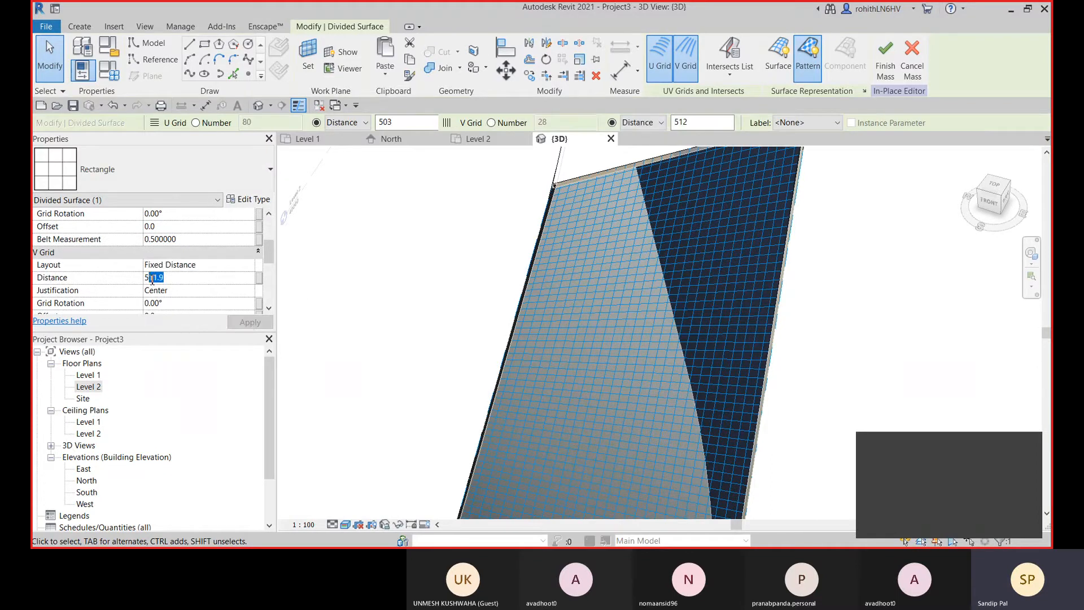
{"action": "type", "text": "00"}
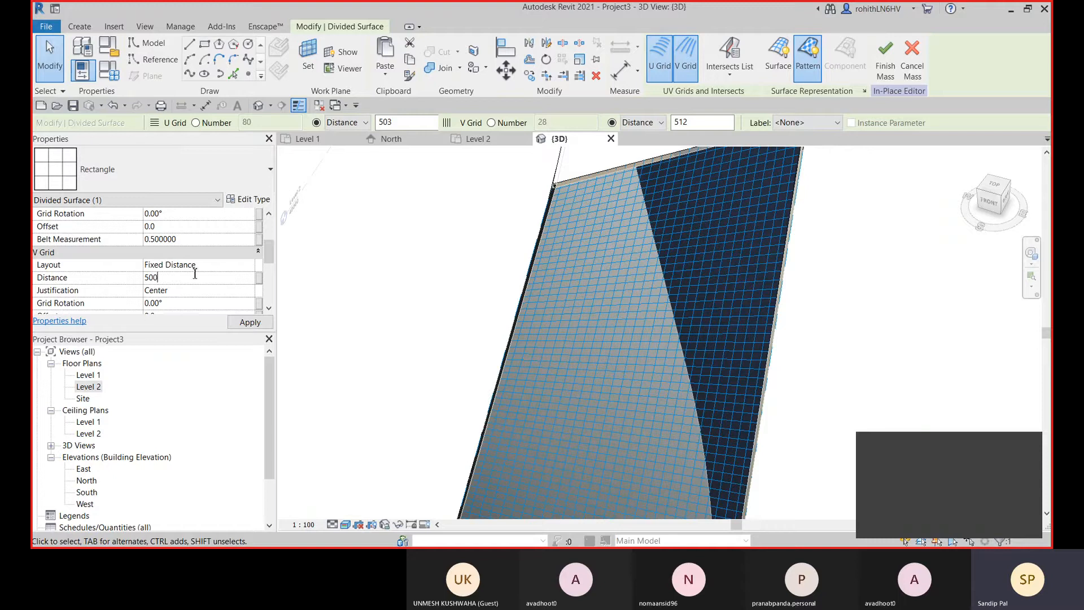
{"action": "scroll", "coordinate": [192, 263], "scroll_direction": "up", "scroll_amount": 5}
{"action": "left_click", "coordinate": [183, 252]}
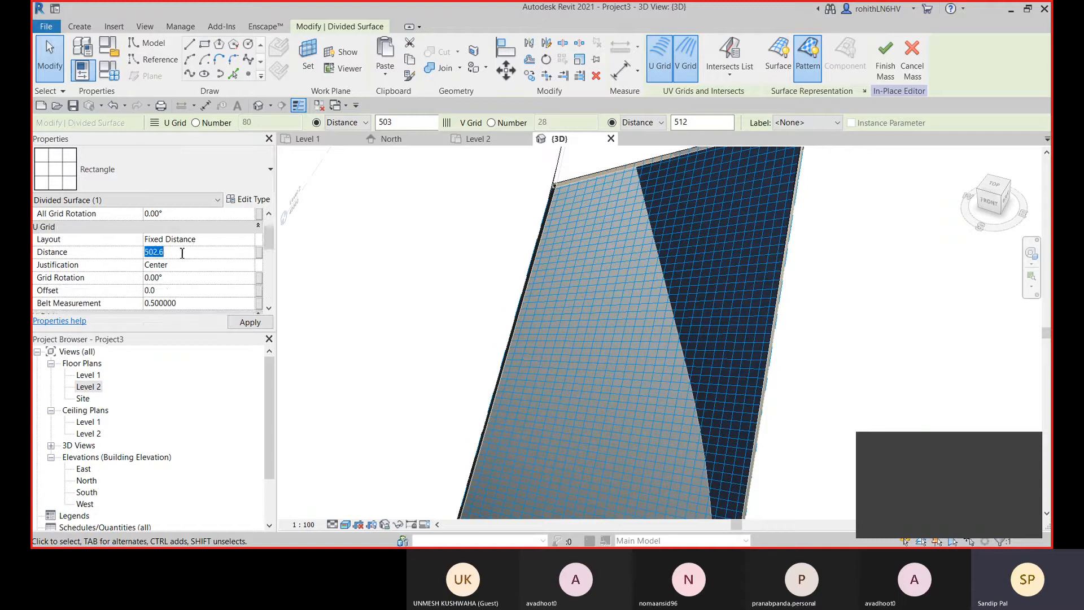
{"action": "type", "text": "500"}
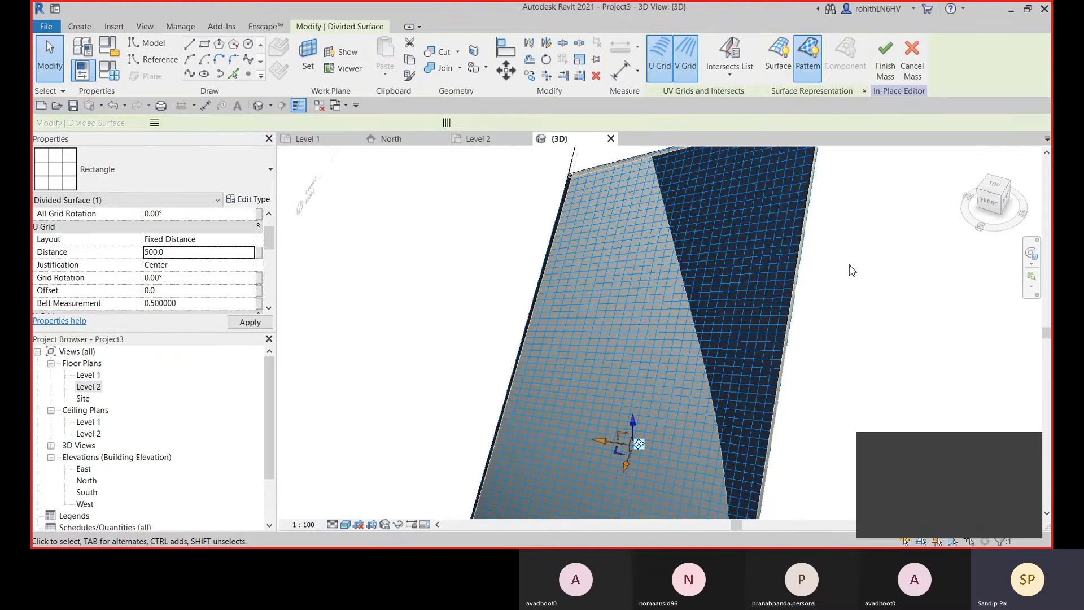
Finish editing the in-place mass and return to the project's 3D view with nothing selected.
{"action": "left_click", "coordinate": [885, 56]}
{"action": "left_click", "coordinate": [370, 311]}
{"action": "scroll", "coordinate": [723, 312], "scroll_direction": "down", "scroll_amount": 1}
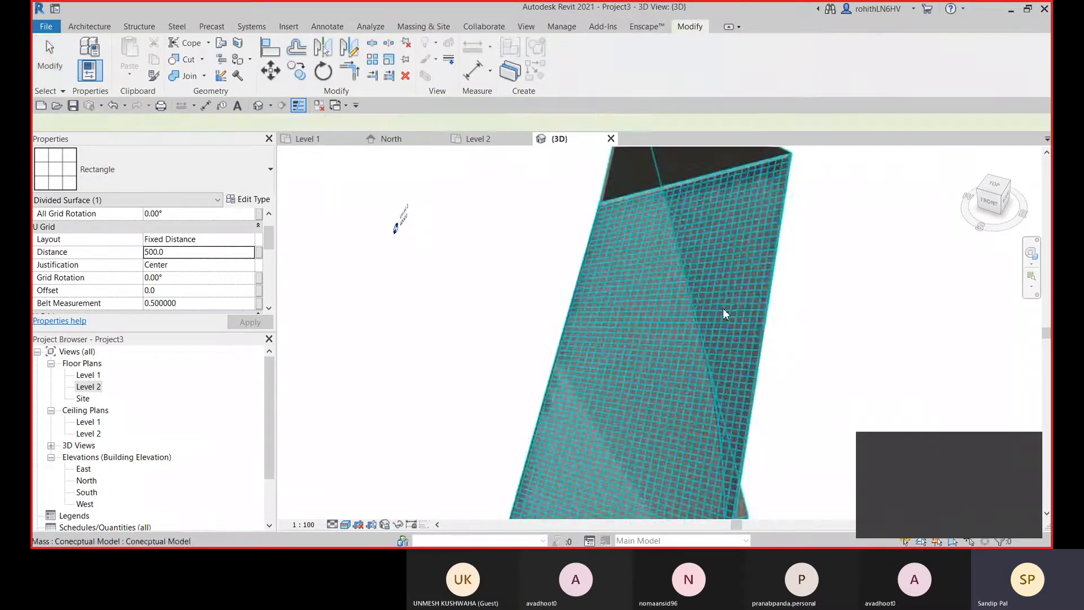
{"action": "middle_click_drag", "start_coordinate": [901, 303], "coordinate": [844, 290]}
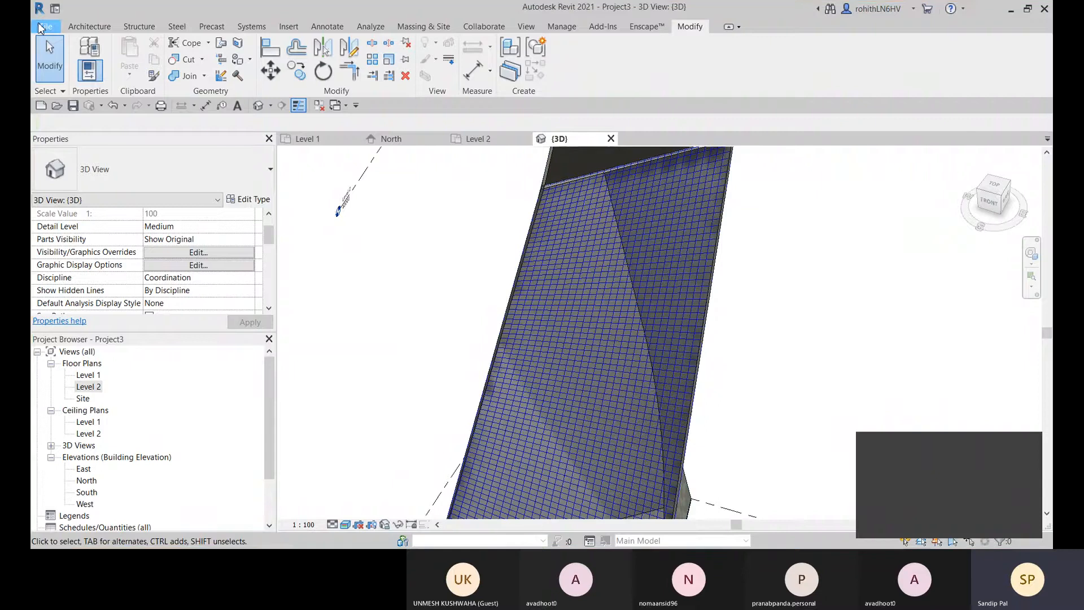
Start creating a new family and open the English folder of family templates.
{"action": "left_click", "coordinate": [40, 27]}
{"action": "mouse_move", "coordinate": [121, 85]}
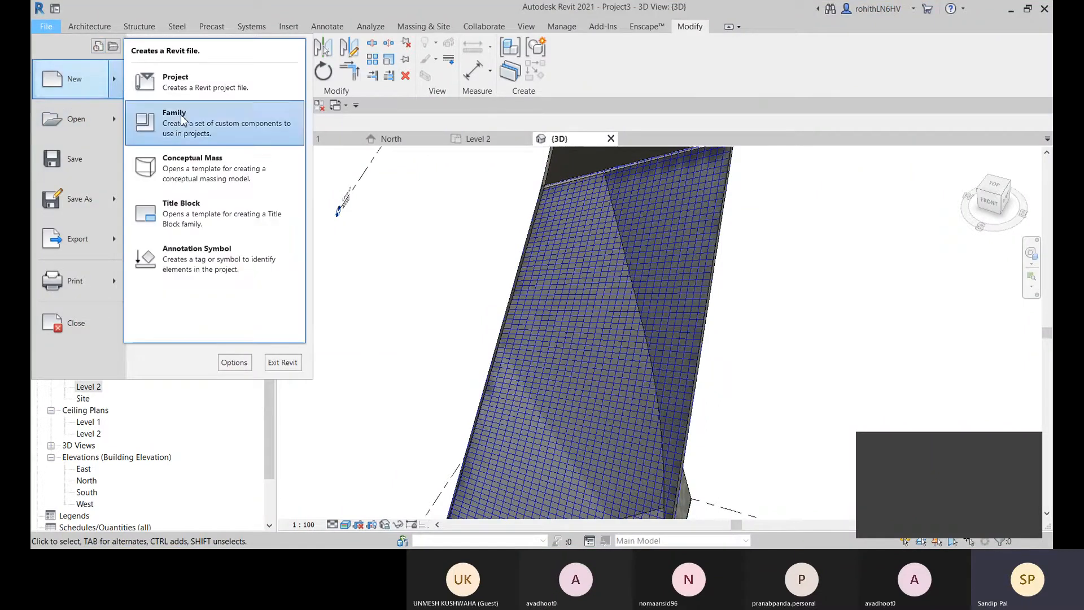
{"action": "left_click", "coordinate": [184, 122]}
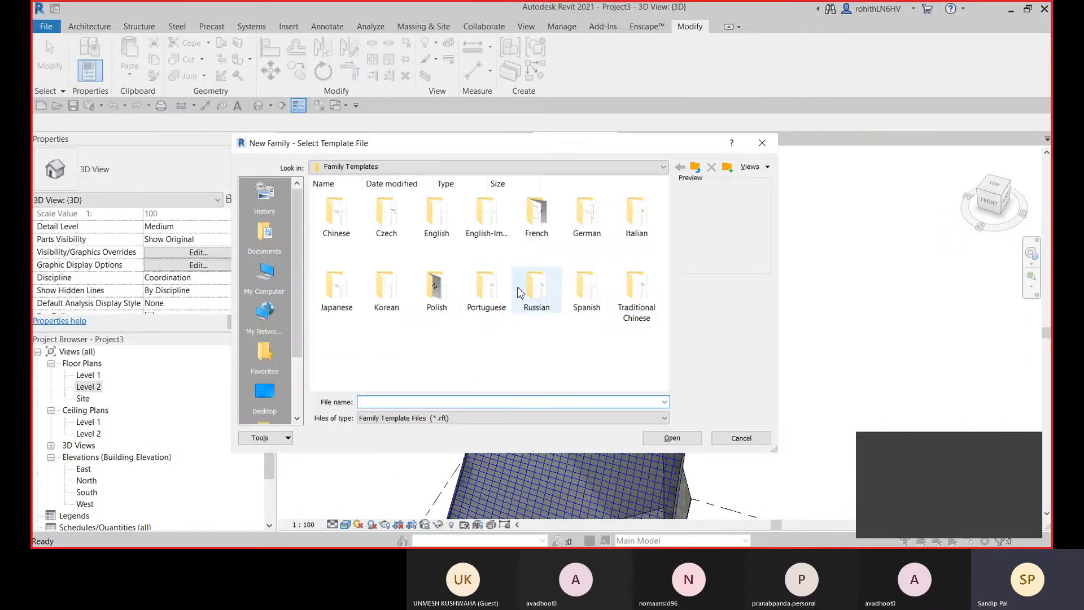
{"action": "double_click", "coordinate": [435, 218]}
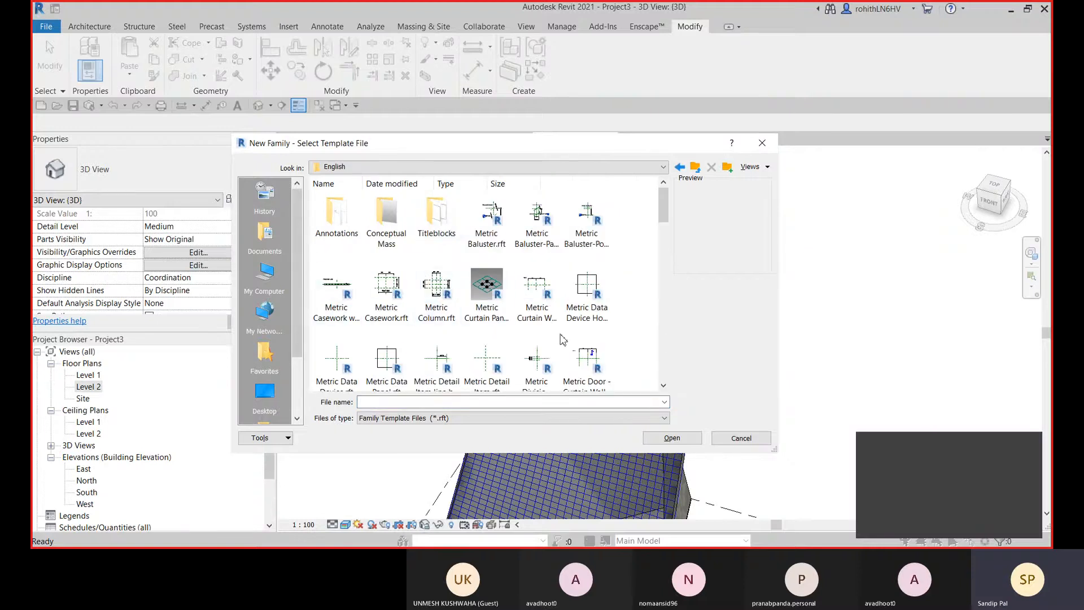
Look through the English metric family templates, comparing the curtain panel and generic model templates.
{"action": "left_click", "coordinate": [767, 167]}
{"action": "left_click", "coordinate": [778, 207]}
{"action": "scroll", "coordinate": [578, 308], "scroll_direction": "down", "scroll_amount": 5}
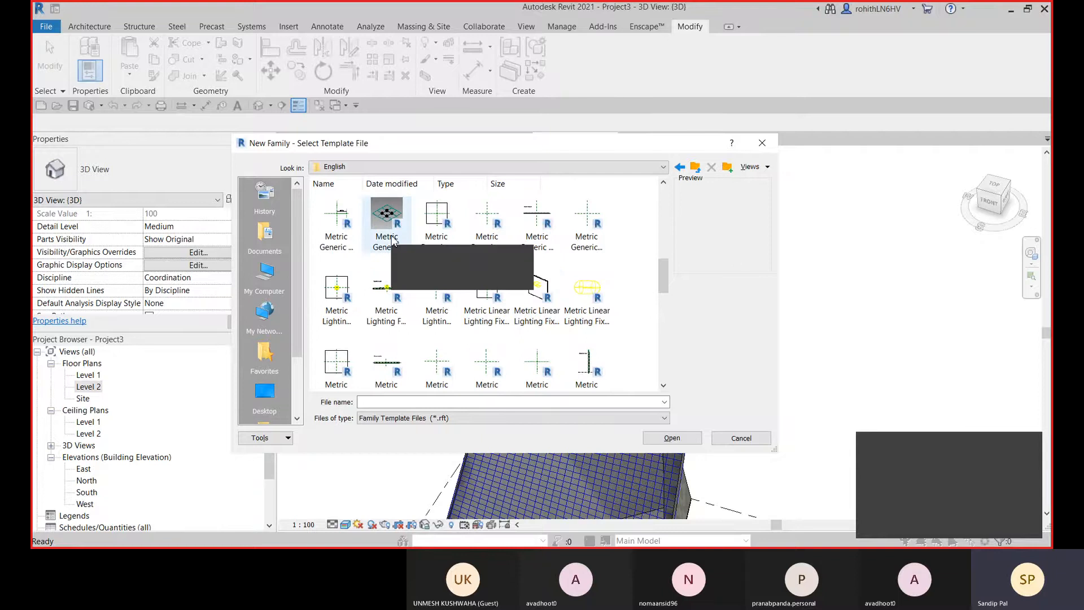
{"action": "scroll", "coordinate": [395, 243], "scroll_direction": "up", "scroll_amount": 2}
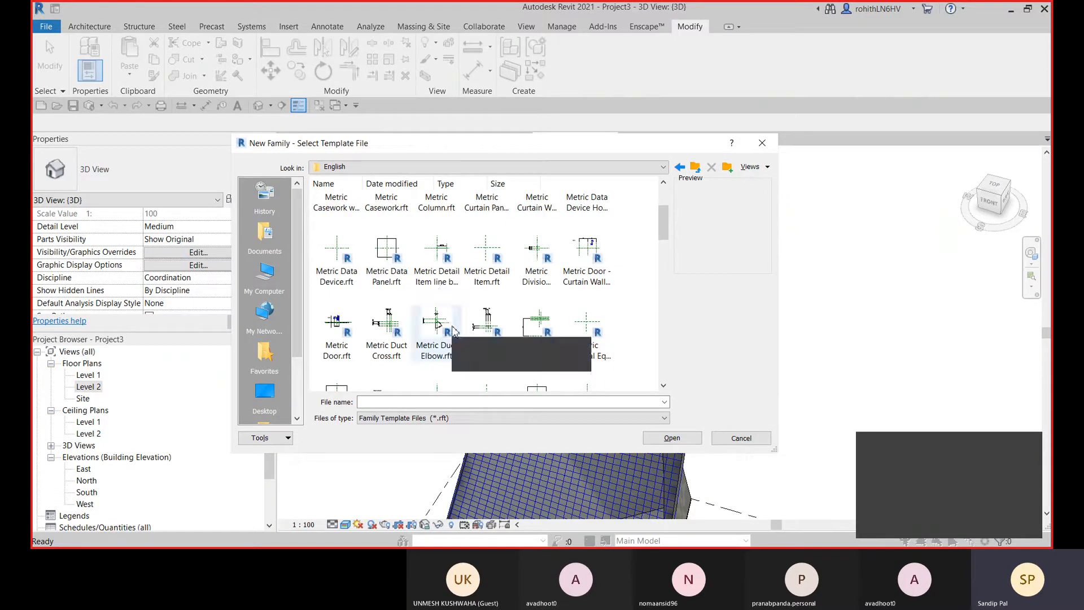
{"action": "scroll", "coordinate": [407, 266], "scroll_direction": "down", "scroll_amount": 2}
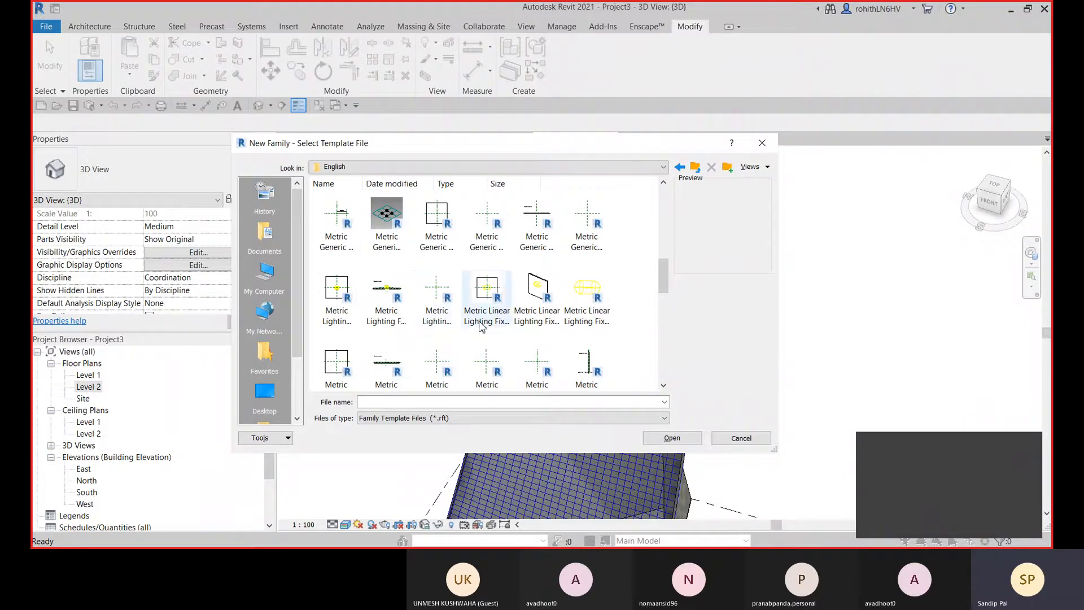
{"action": "scroll", "coordinate": [479, 326], "scroll_direction": "down", "scroll_amount": 2}
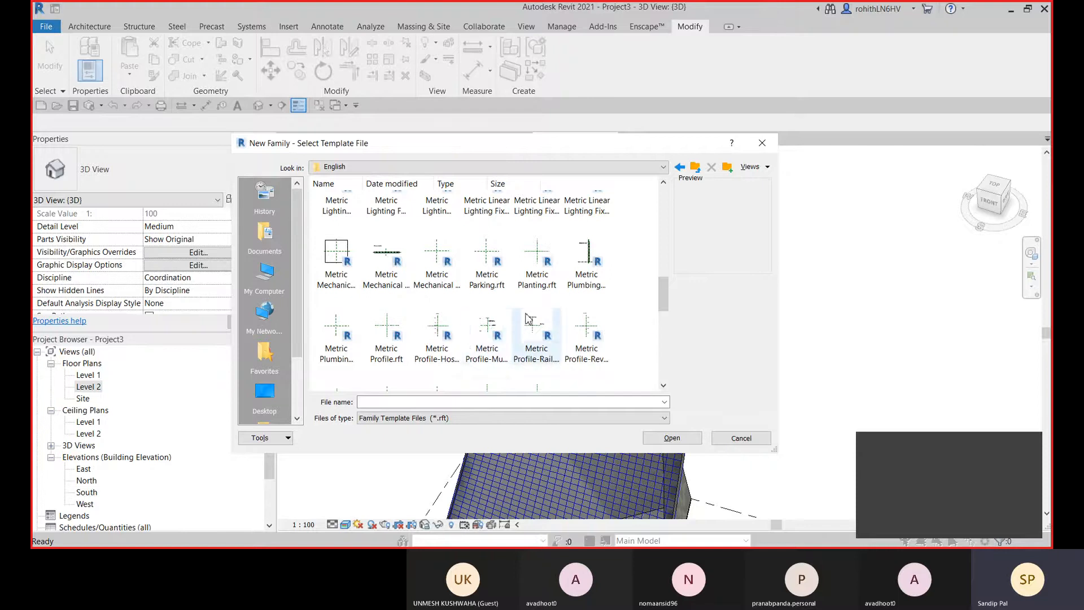
{"action": "scroll", "coordinate": [499, 336], "scroll_direction": "up", "scroll_amount": 2}
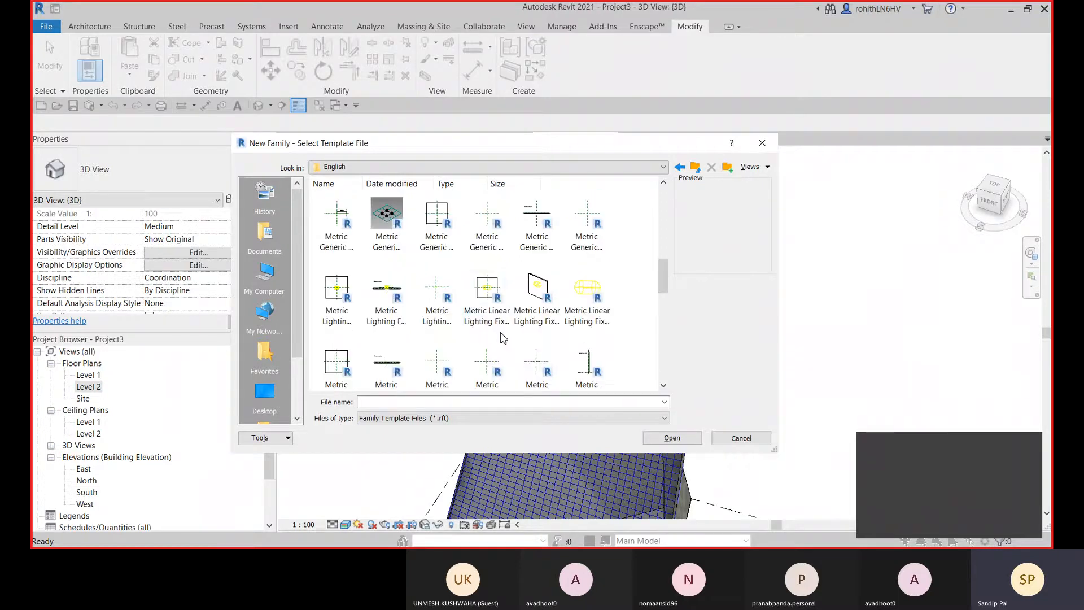
{"action": "scroll", "coordinate": [500, 316], "scroll_direction": "down", "scroll_amount": 10}
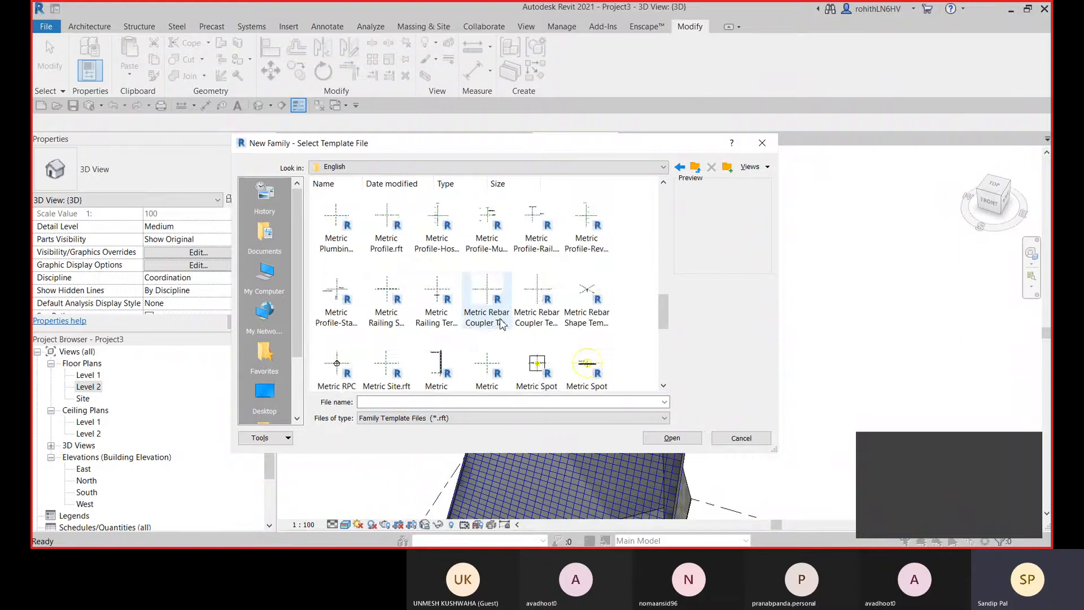
{"action": "scroll", "coordinate": [425, 332], "scroll_direction": "up", "scroll_amount": 15}
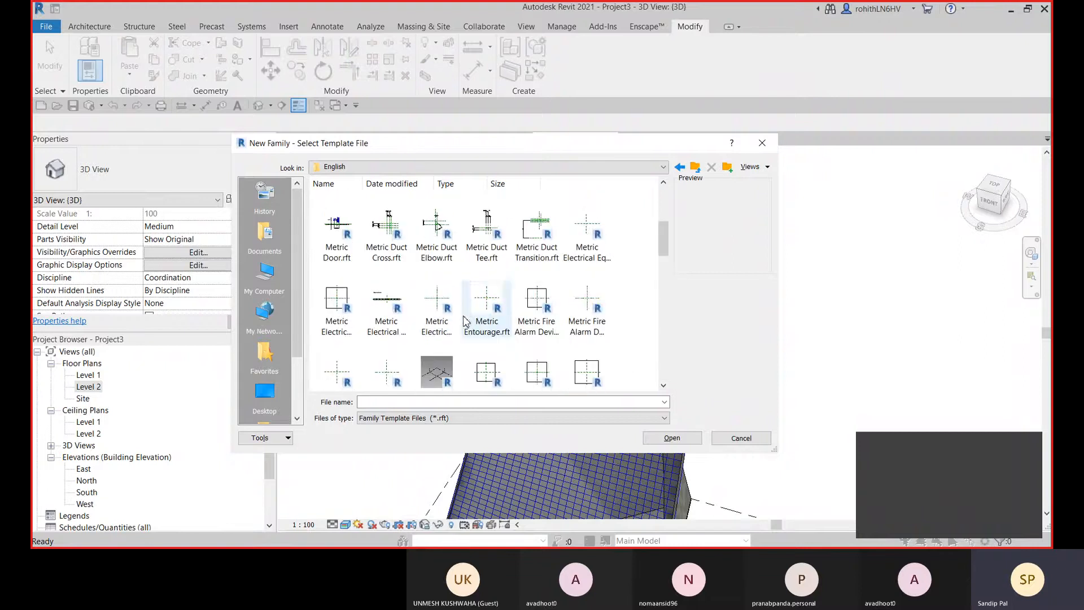
{"action": "scroll", "coordinate": [440, 322], "scroll_direction": "up", "scroll_amount": 2}
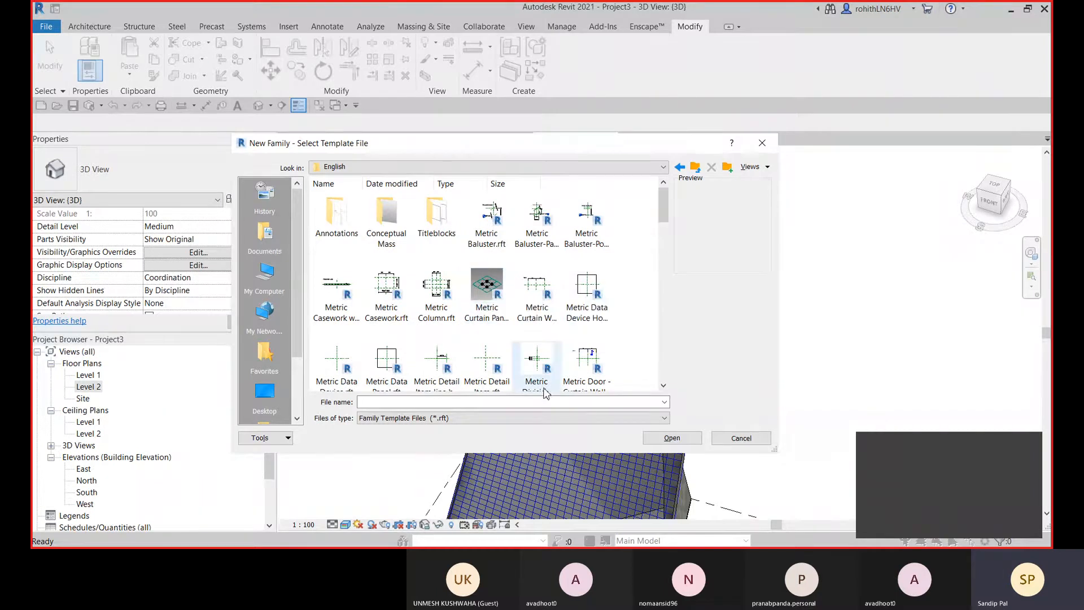
{"action": "scroll", "coordinate": [545, 384], "scroll_direction": "down", "scroll_amount": 5}
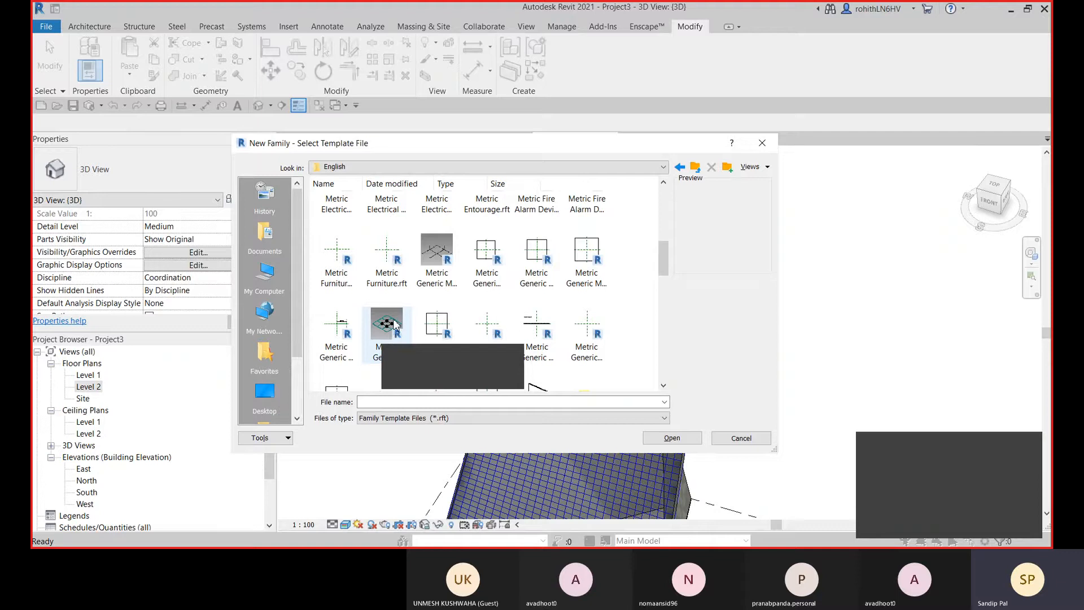
{"action": "scroll", "coordinate": [409, 335], "scroll_direction": "up", "scroll_amount": 5}
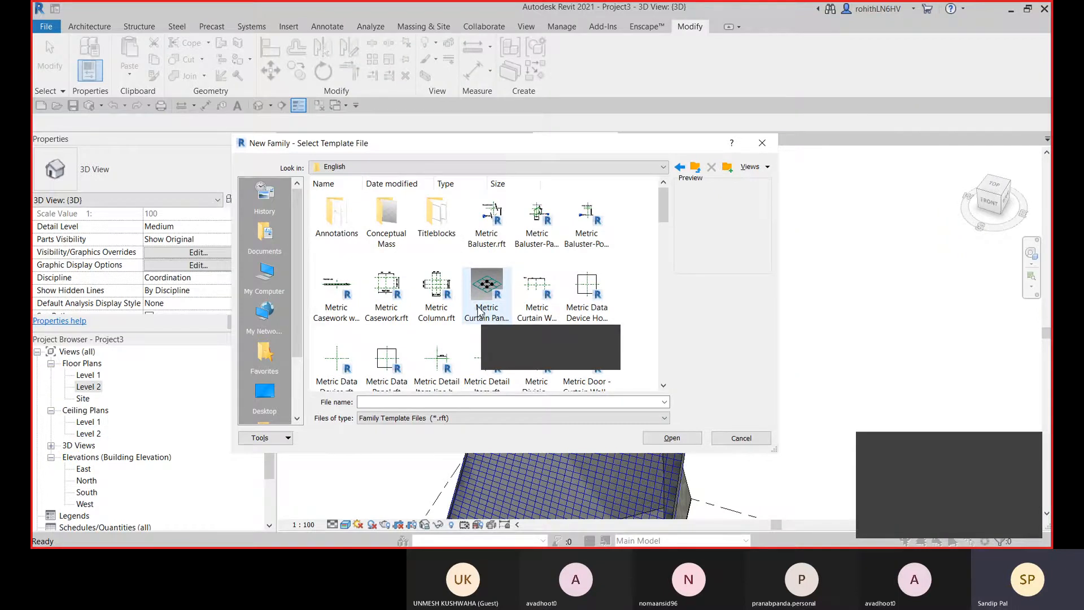
{"action": "scroll", "coordinate": [478, 309], "scroll_direction": "down", "scroll_amount": 3}
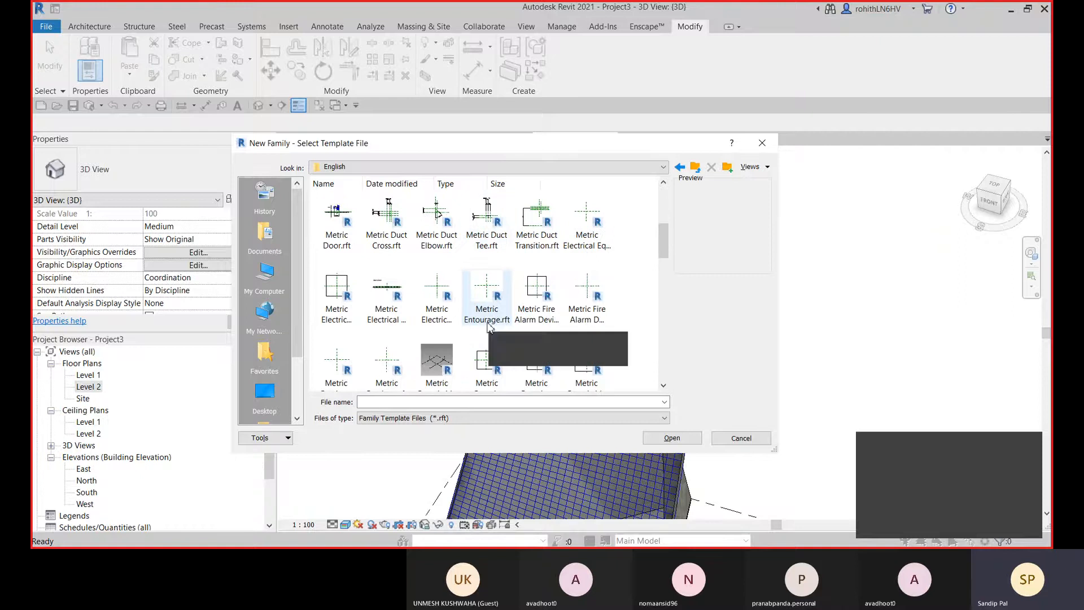
Create the new family from the Metric Generic Model Adaptive.rft template.
{"action": "scroll", "coordinate": [434, 339], "scroll_direction": "down", "scroll_amount": 3}
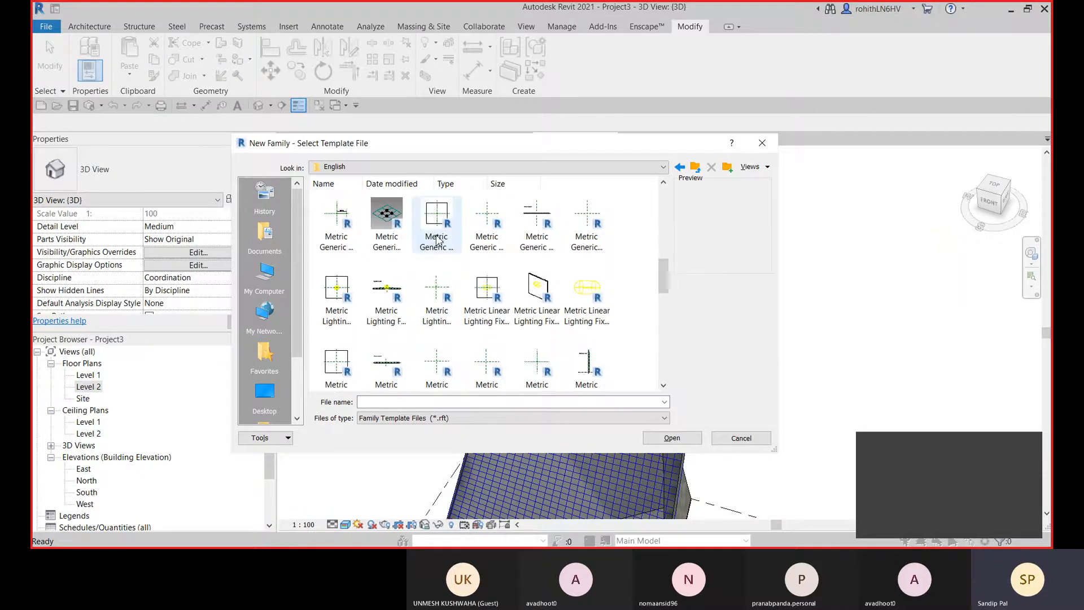
{"action": "scroll", "coordinate": [440, 272], "scroll_direction": "up", "scroll_amount": 3}
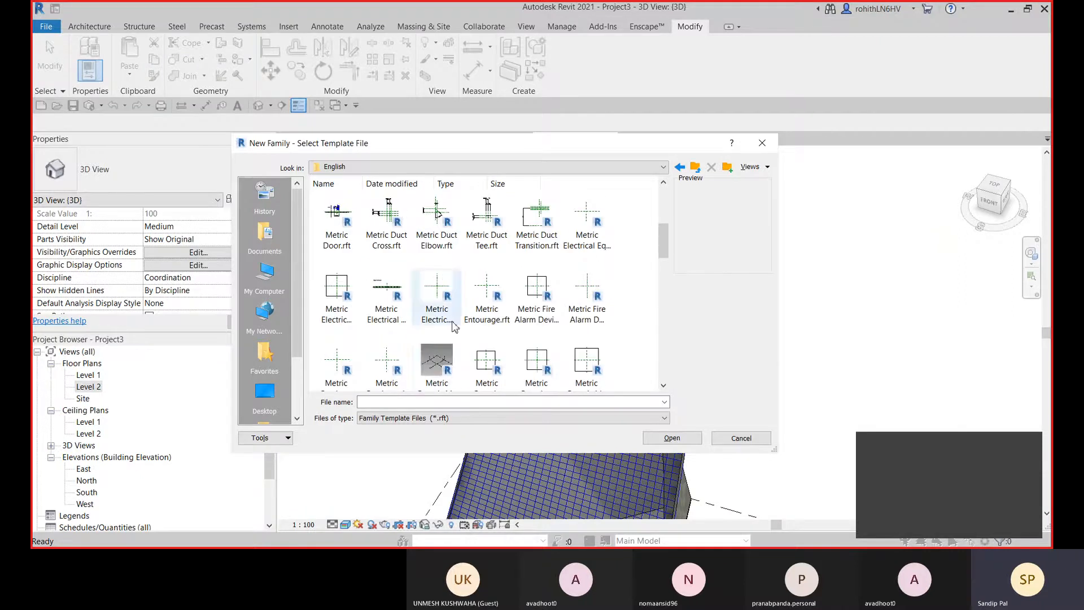
{"action": "left_click", "coordinate": [436, 363]}
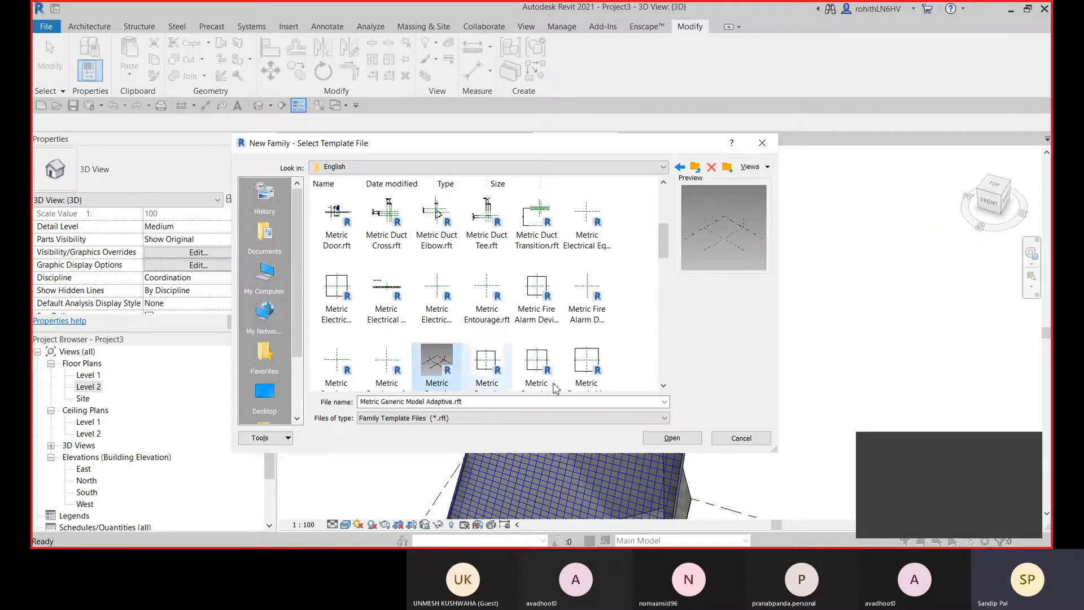
{"action": "left_click", "coordinate": [677, 438]}
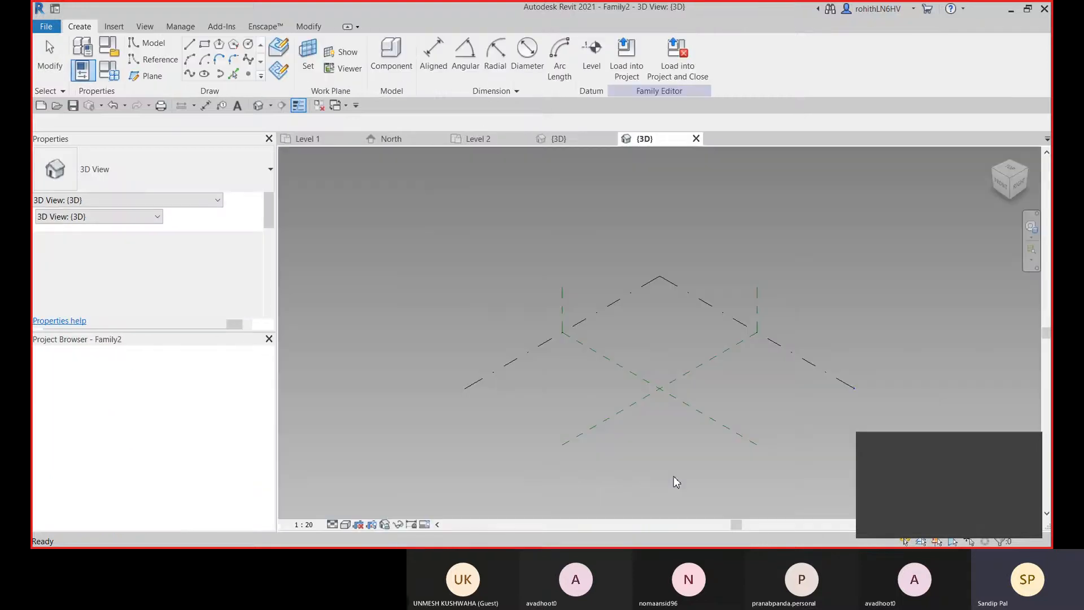
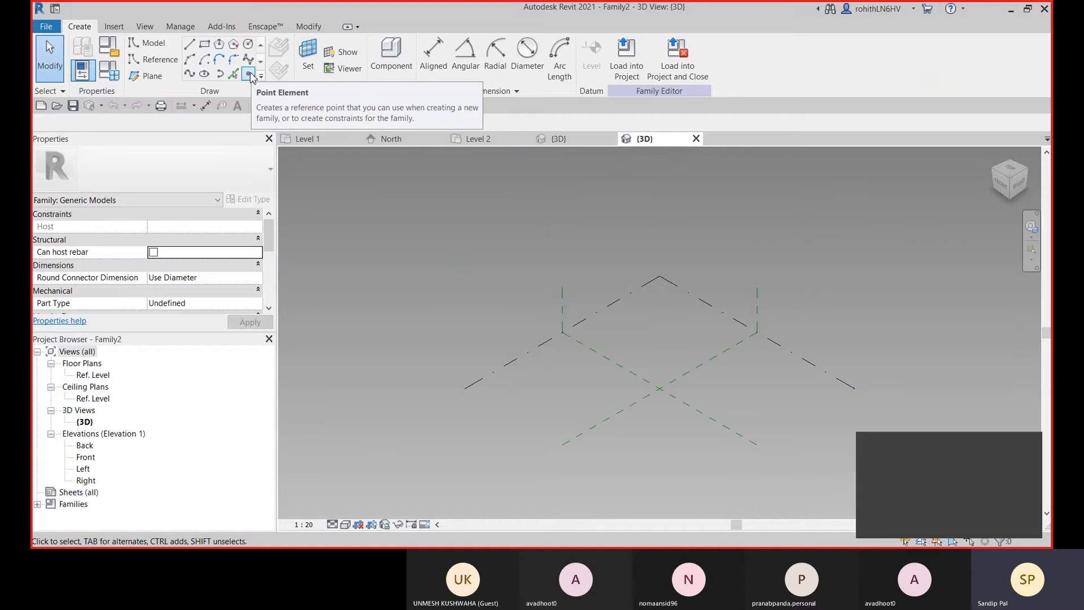
Place four coincident reference points at one spot on the Ref. Level work plane, accepting the identical-points warnings, and finish placing points.
{"action": "left_click", "coordinate": [249, 74]}
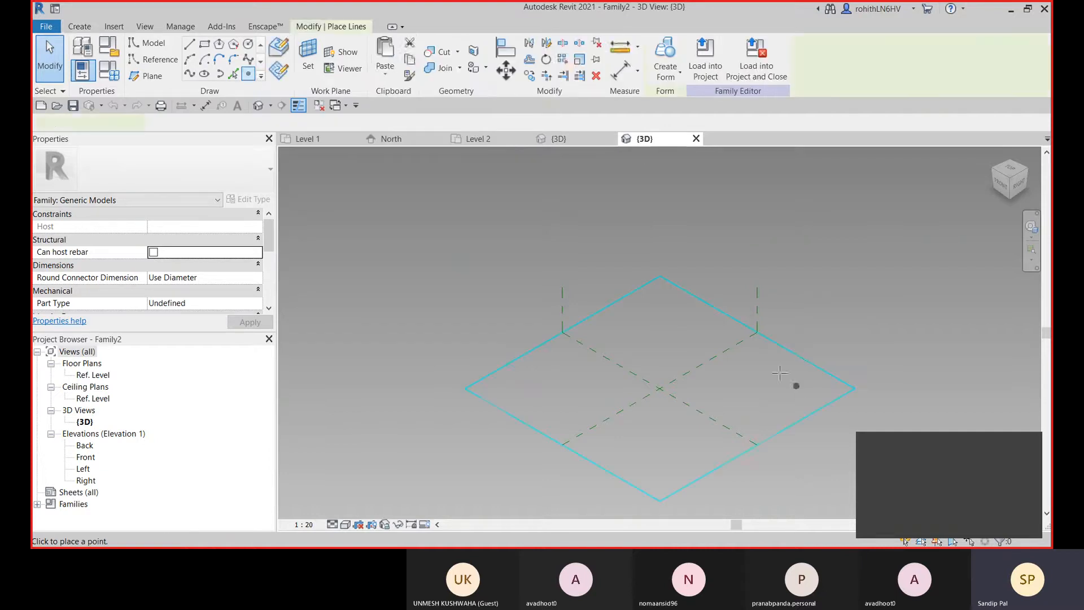
{"action": "left_click", "coordinate": [594, 371]}
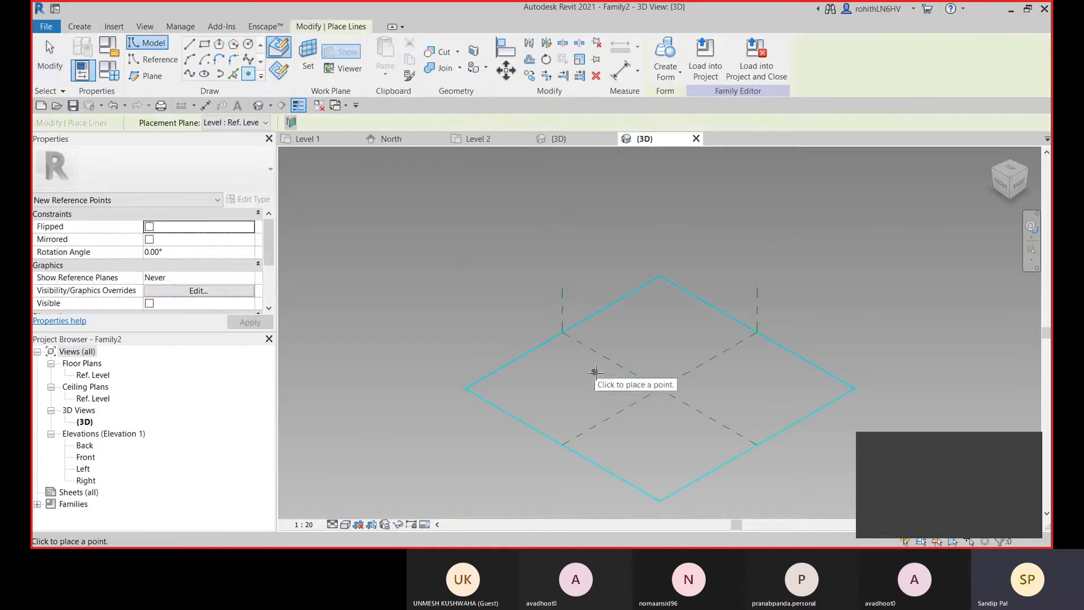
{"action": "left_click", "coordinate": [698, 395]}
{"action": "scroll", "coordinate": [596, 371], "scroll_direction": "up", "scroll_amount": 5}
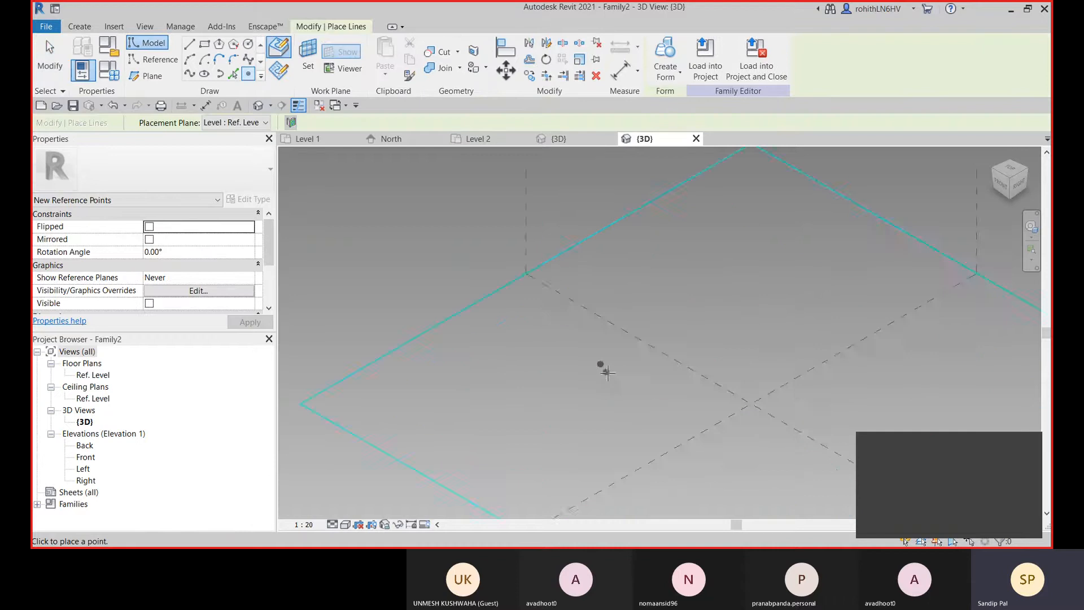
{"action": "left_click", "coordinate": [600, 362]}
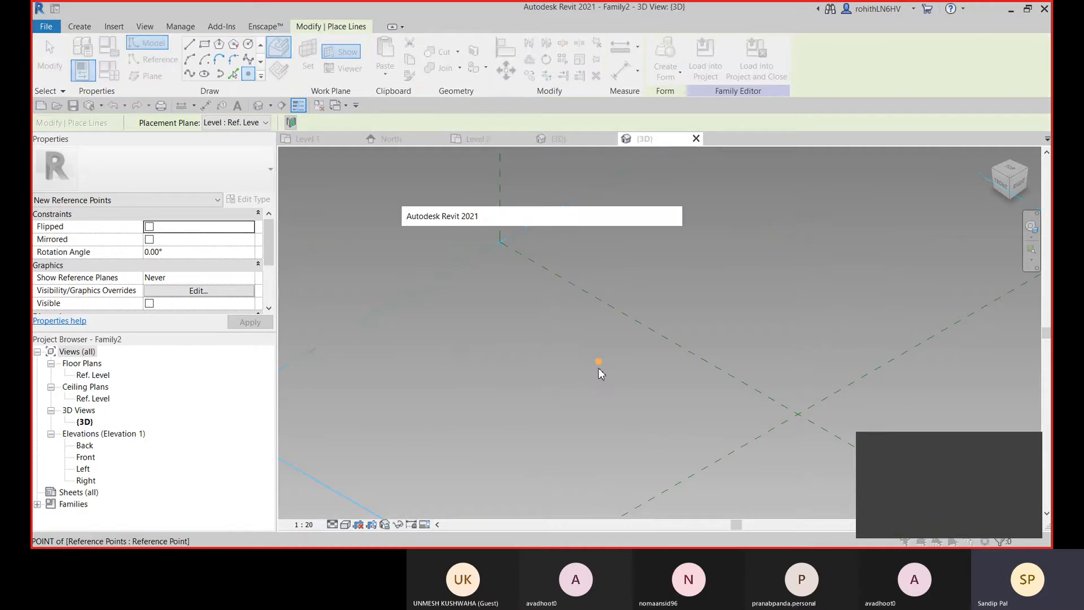
{"action": "left_click", "coordinate": [573, 328]}
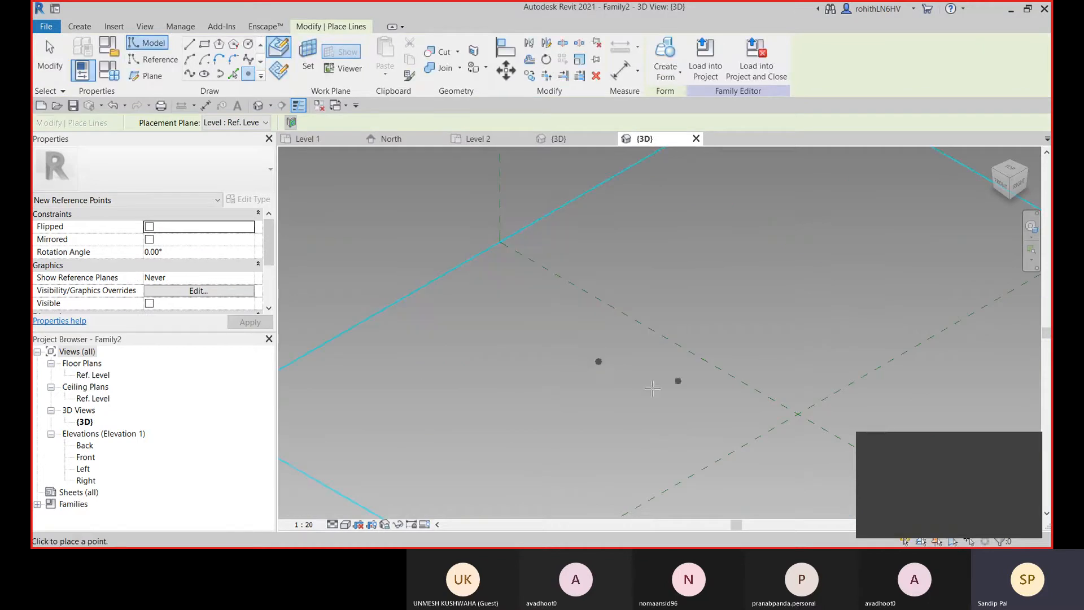
{"action": "left_click", "coordinate": [598, 362]}
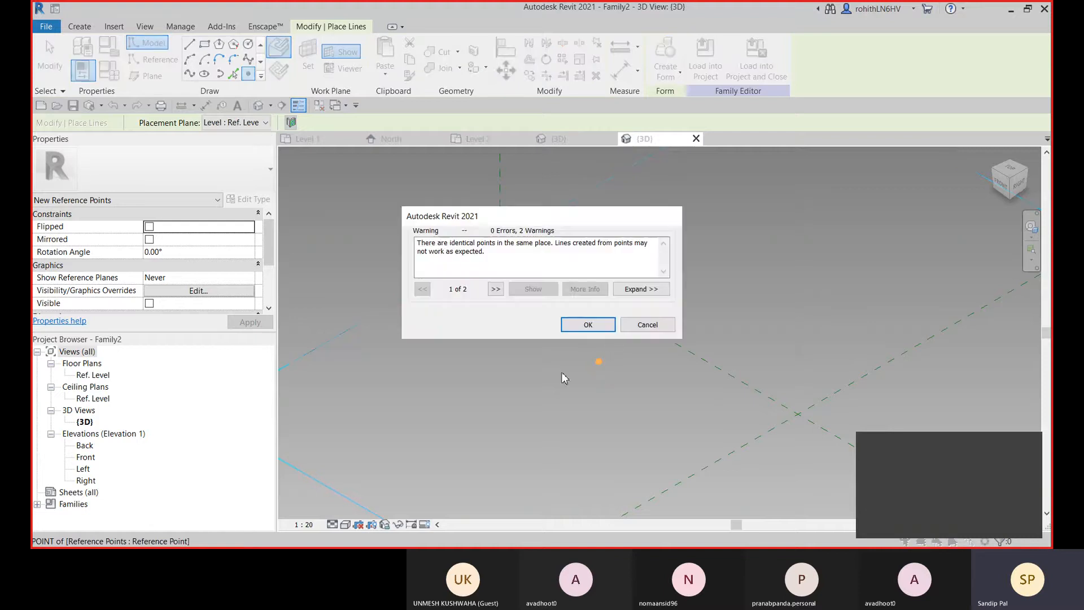
{"action": "left_click", "coordinate": [581, 324]}
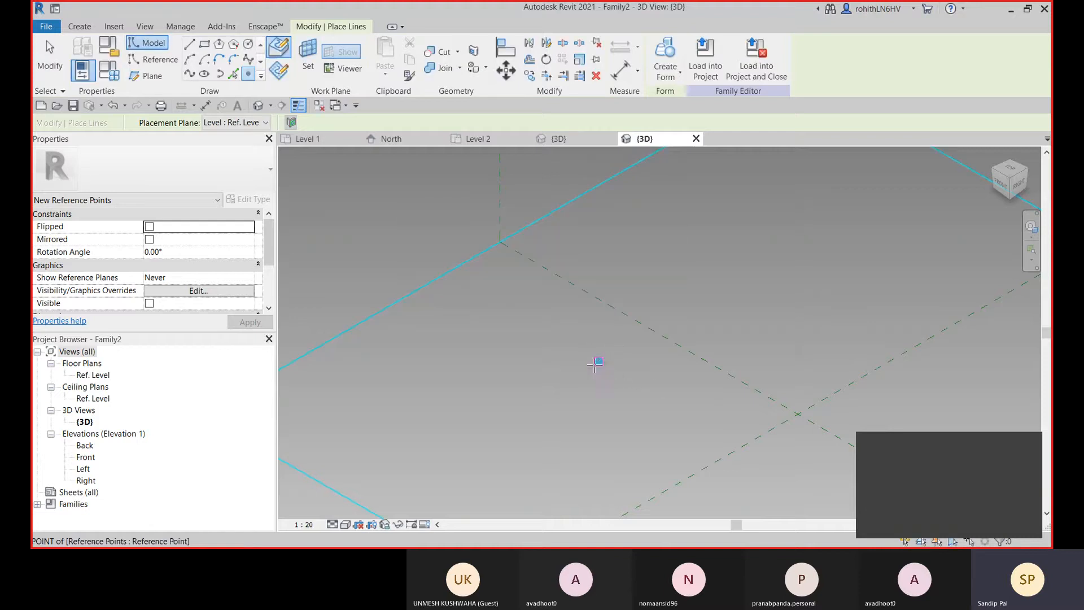
{"action": "left_click", "coordinate": [598, 363]}
{"action": "left_click", "coordinate": [581, 323]}
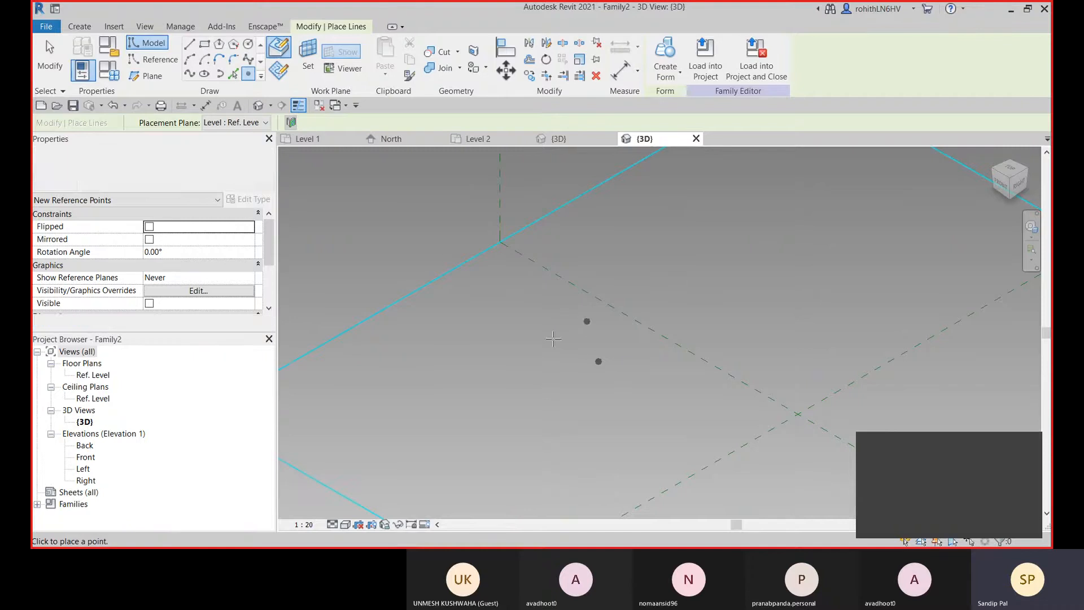
{"action": "key", "text": "Escape"}
{"action": "key", "text": "Escape"}
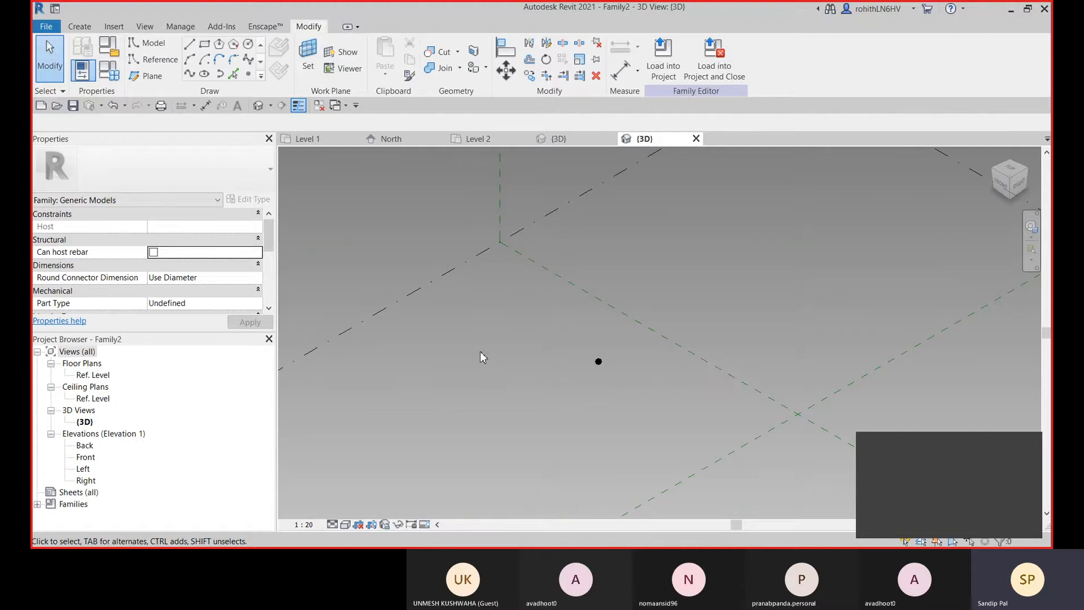
Pull one stacked reference point along its green axis and set its distance from the remaining stack to 500.
{"action": "scroll", "coordinate": [479, 351], "scroll_direction": "down", "scroll_amount": 1}
{"action": "left_click", "coordinate": [571, 362]}
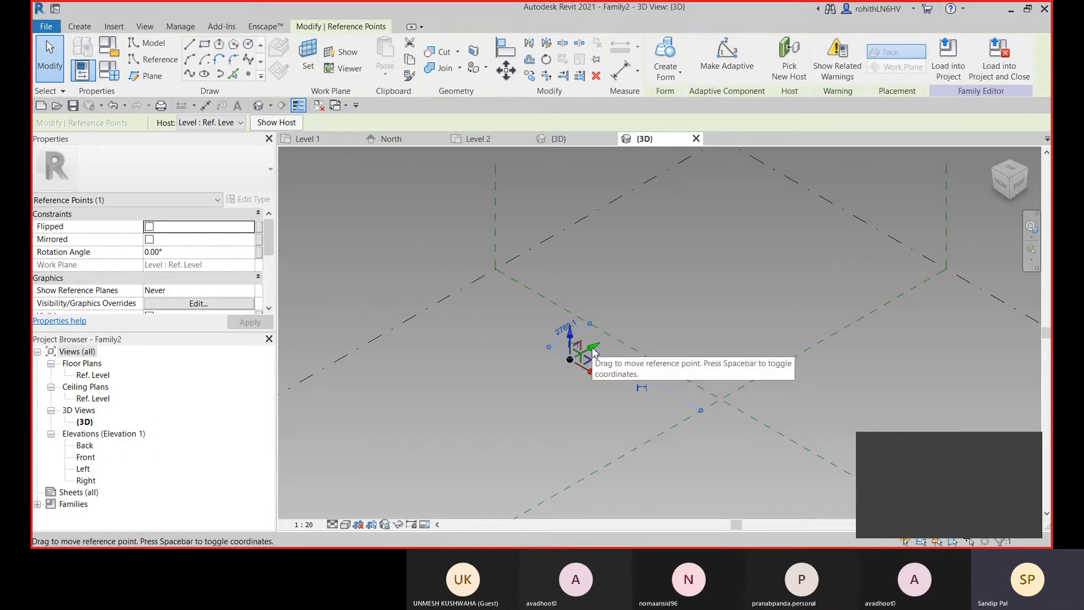
{"action": "left_click_drag", "start_coordinate": [594, 353], "coordinate": [690, 310]}
{"action": "middle_click_drag", "start_coordinate": [625, 404], "coordinate": [648, 492]}
{"action": "left_click_drag", "start_coordinate": [589, 344], "coordinate": [550, 387]}
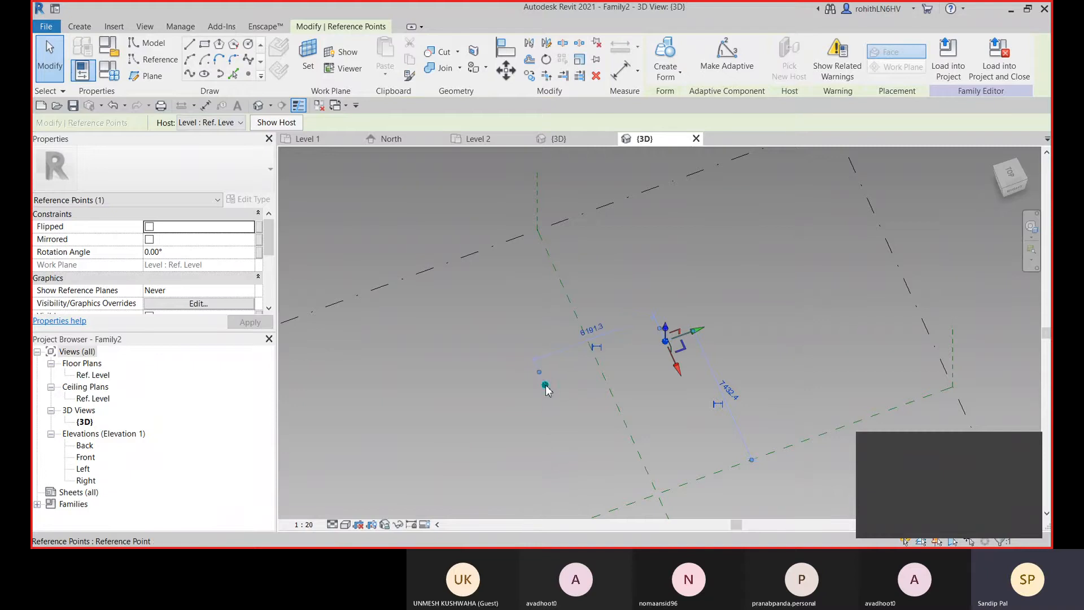
{"action": "left_click", "coordinate": [593, 333]}
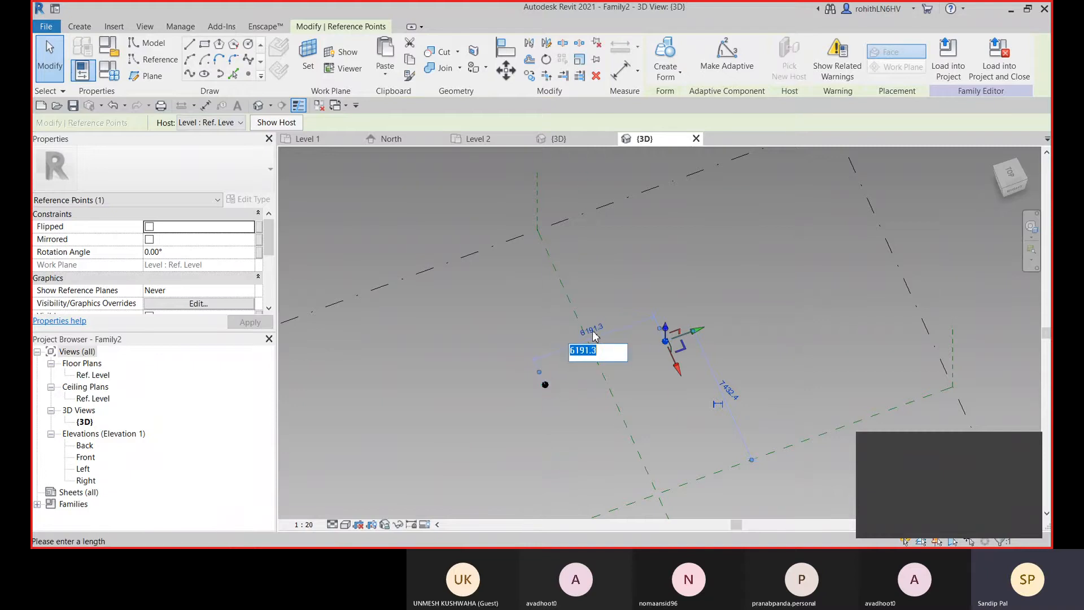
{"action": "type", "text": "500"}
{"action": "key", "text": "Return"}
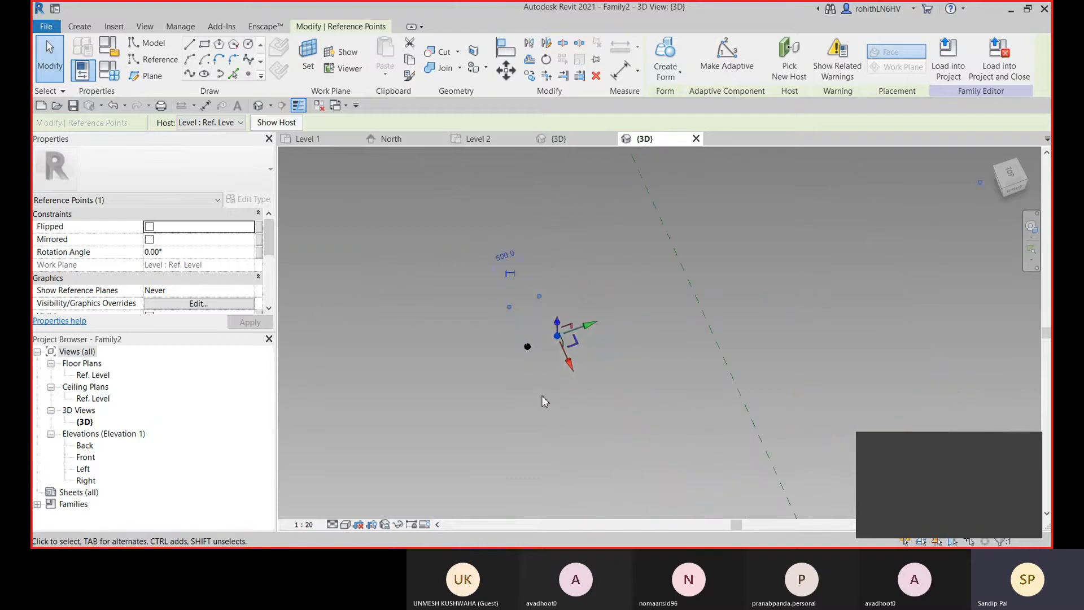
Move a second stacked reference point 500 horizontally, perpendicular to the first point's offset, using the Move tool.
{"action": "left_click", "coordinate": [512, 386]}
{"action": "left_click", "coordinate": [527, 349]}
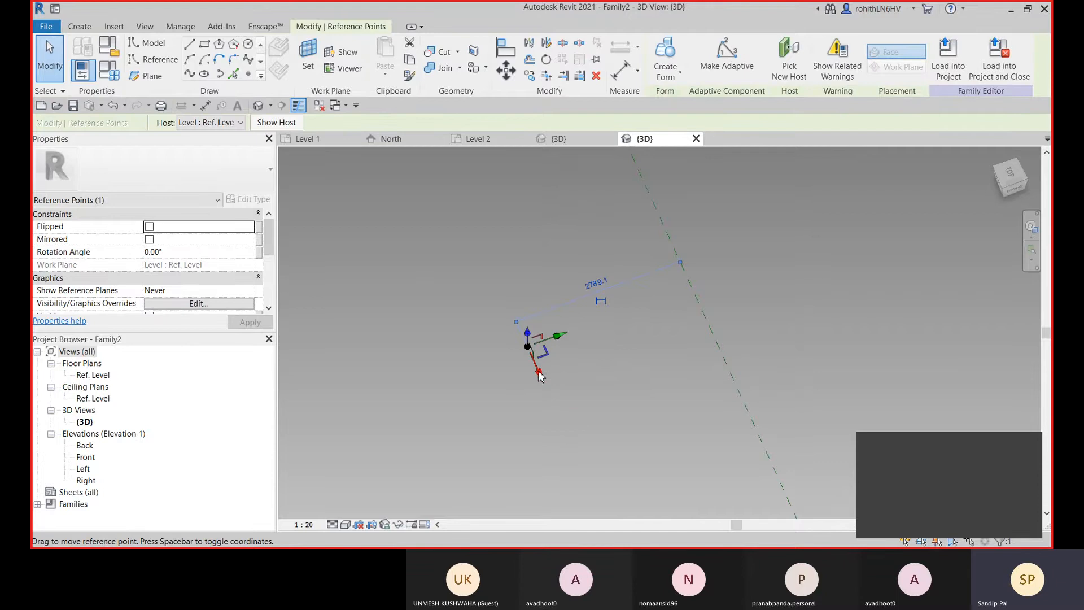
{"action": "middle_click_drag", "start_coordinate": [541, 383], "coordinate": [589, 384], "text": "shift"}
{"action": "left_click", "coordinate": [505, 70]}
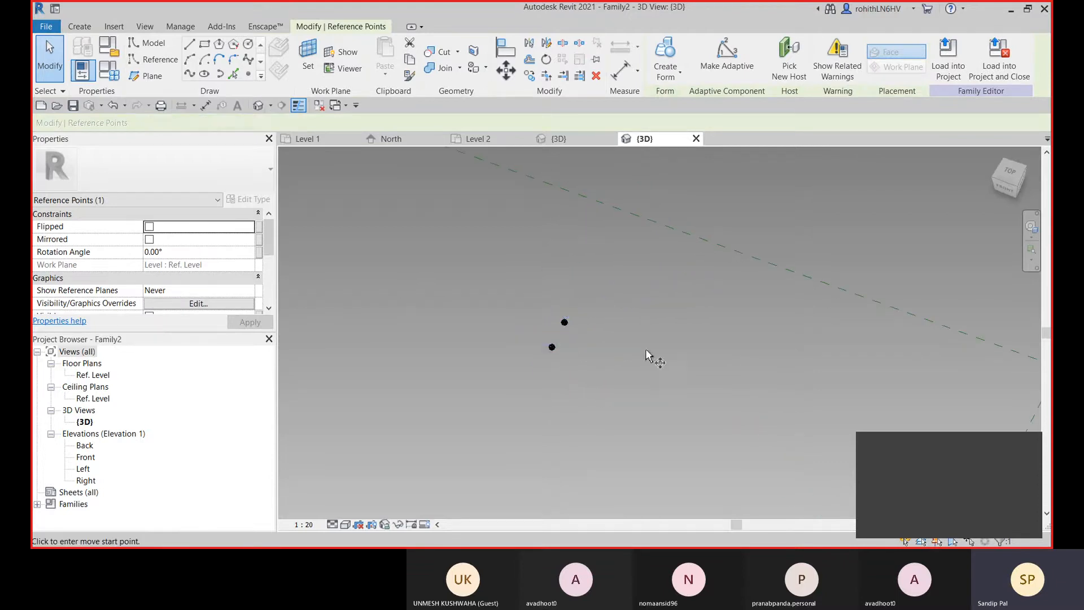
{"action": "left_click", "coordinate": [553, 349]}
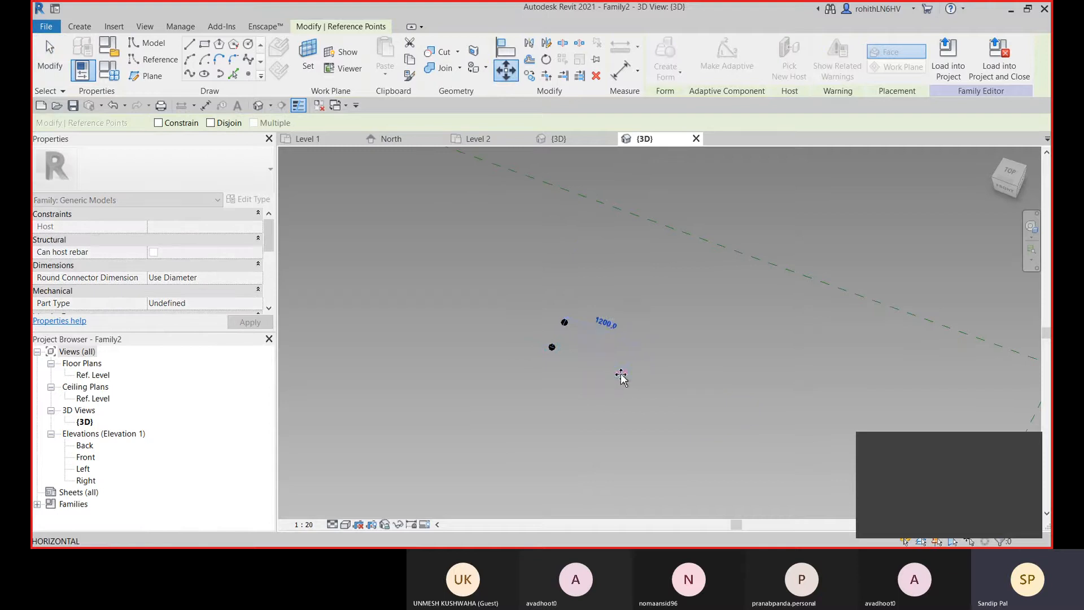
{"action": "type", "text": "5"}
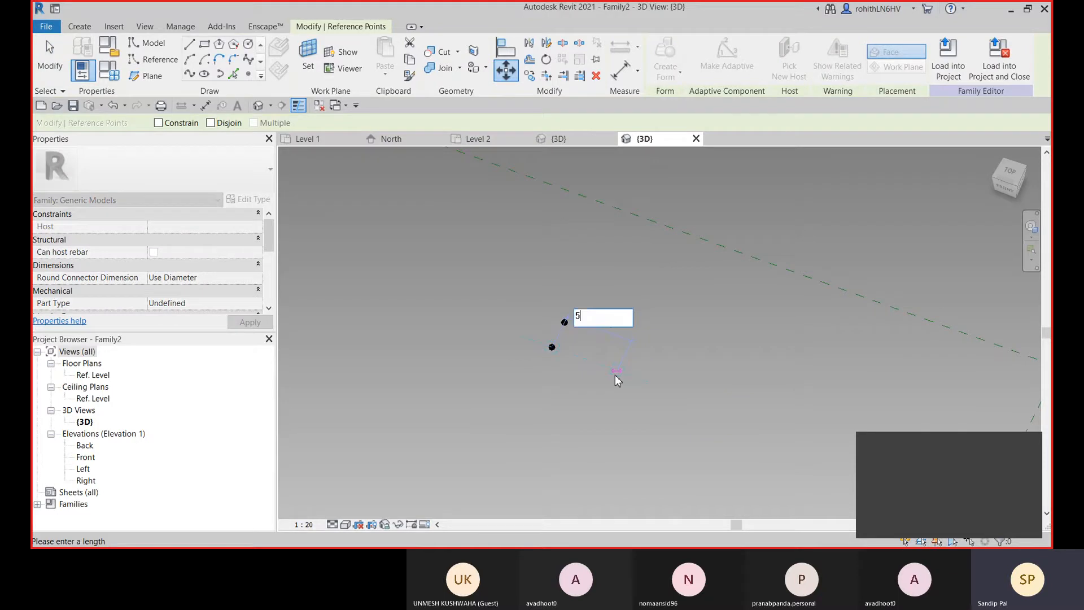
{"action": "type", "text": "00"}
{"action": "key", "text": "Return"}
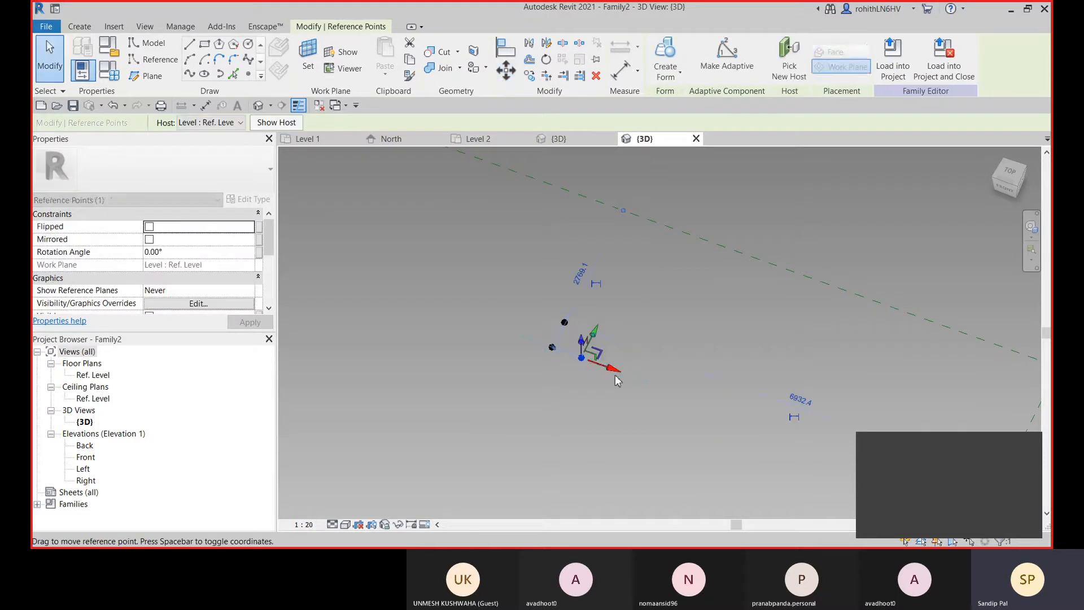
Try to position a third stacked reference point freehand near the open fourth corner.
{"action": "scroll", "coordinate": [531, 351], "scroll_direction": "up", "scroll_amount": 3}
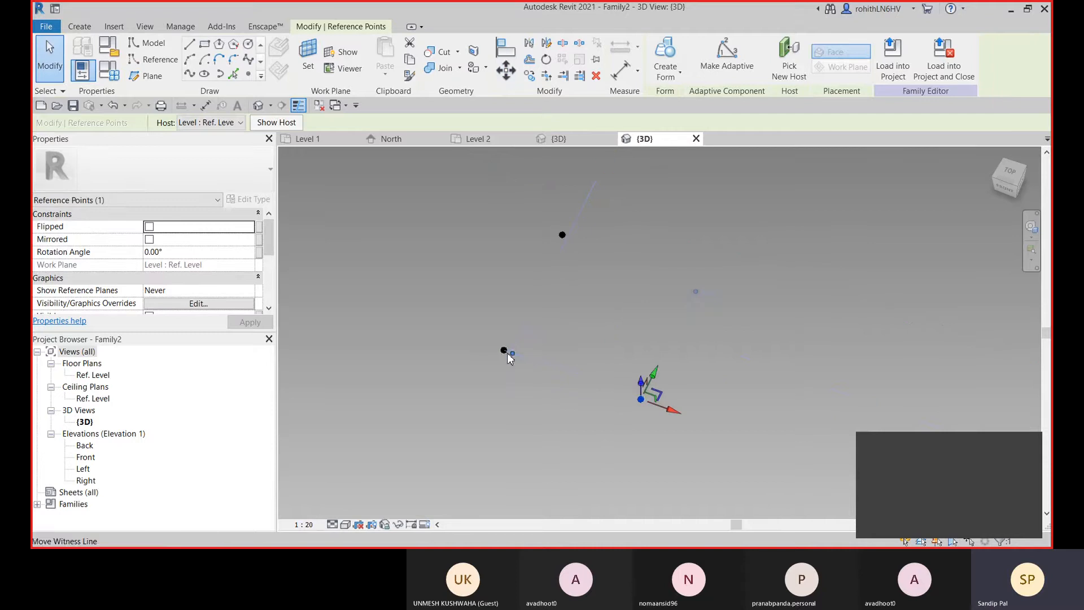
{"action": "left_click", "coordinate": [503, 350]}
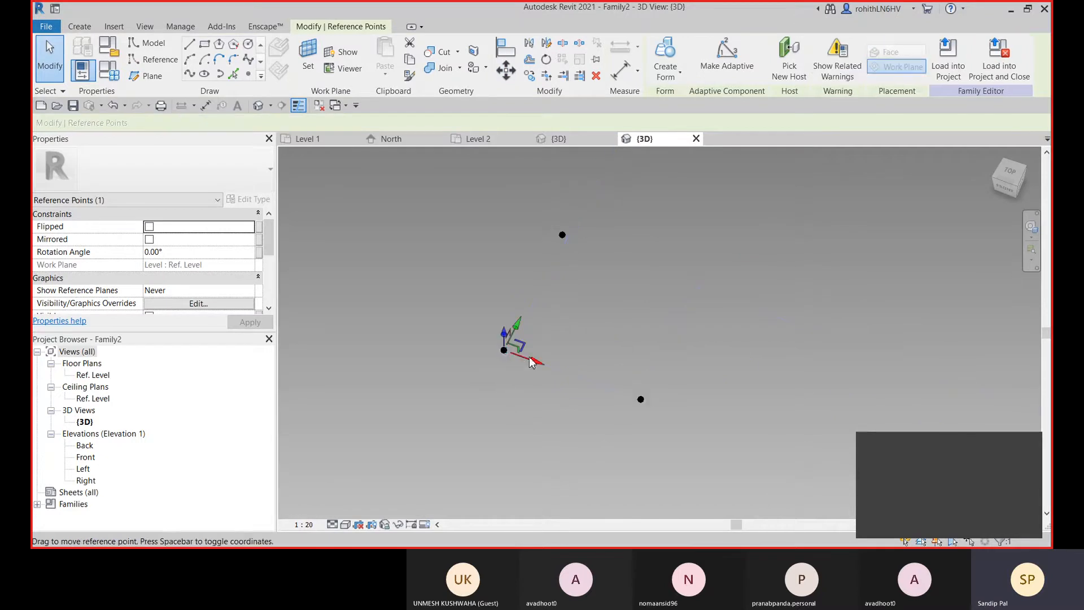
{"action": "left_click_drag", "start_coordinate": [521, 334], "coordinate": [711, 375]}
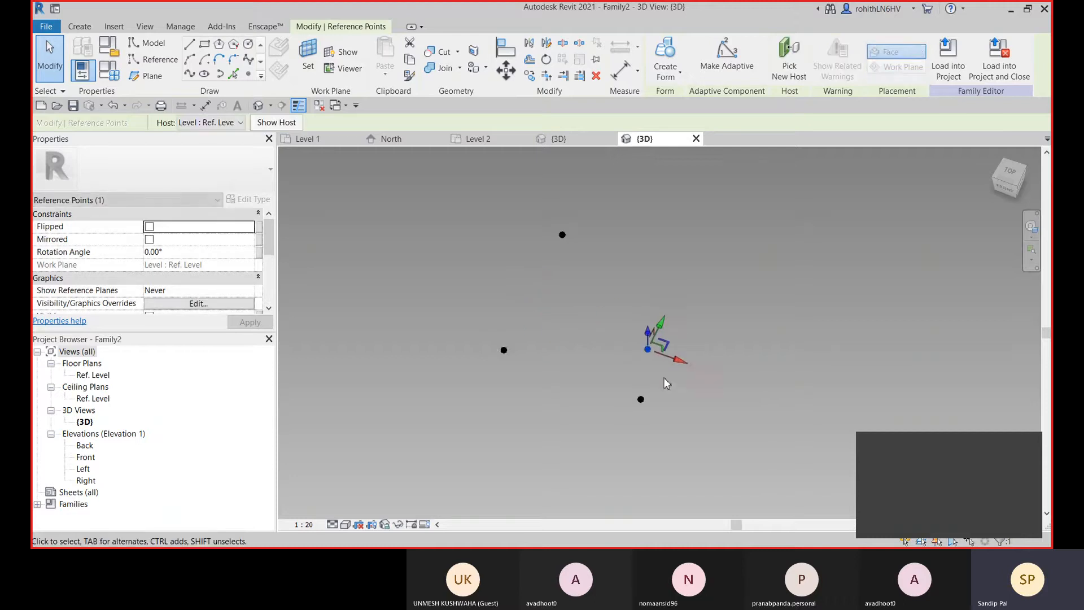
{"action": "middle_click_drag", "start_coordinate": [726, 379], "coordinate": [635, 378], "text": "shift"}
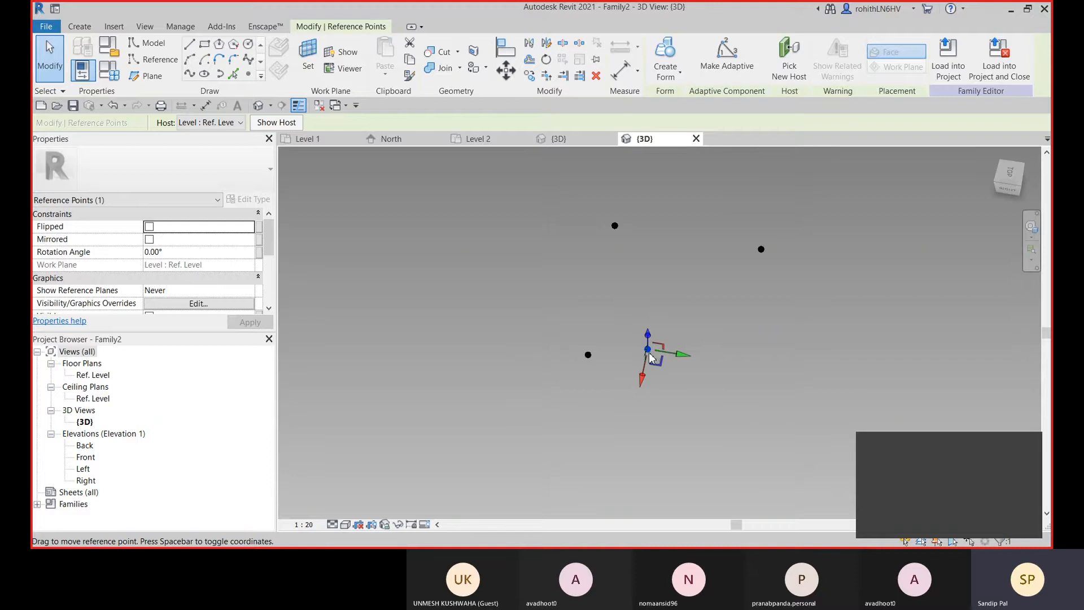
{"action": "left_click_drag", "start_coordinate": [656, 359], "coordinate": [629, 364]}
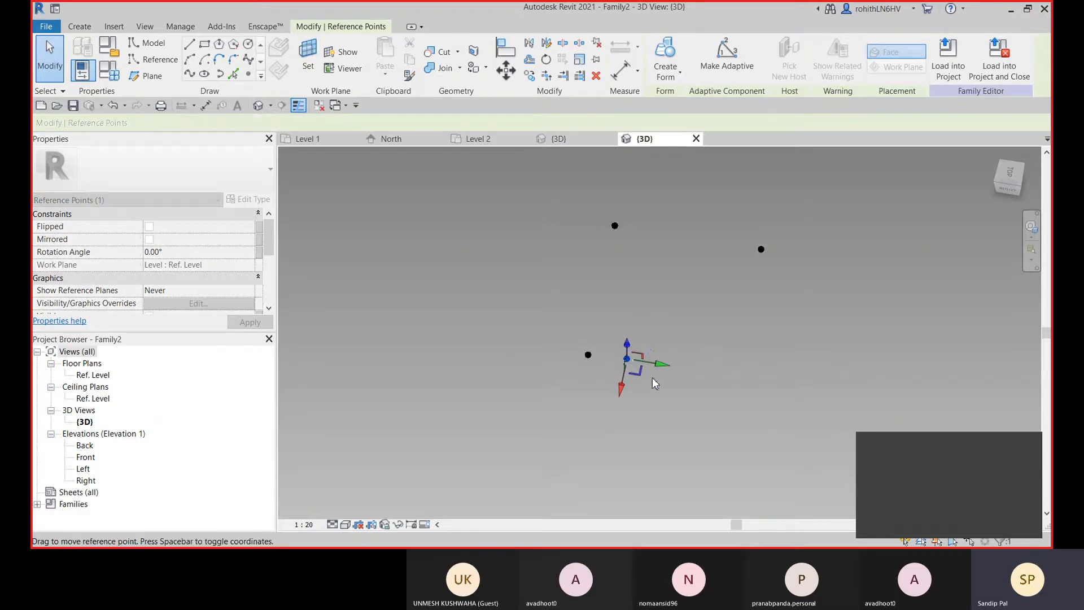
{"action": "middle_click_drag", "start_coordinate": [632, 373], "coordinate": [689, 408], "text": "shift"}
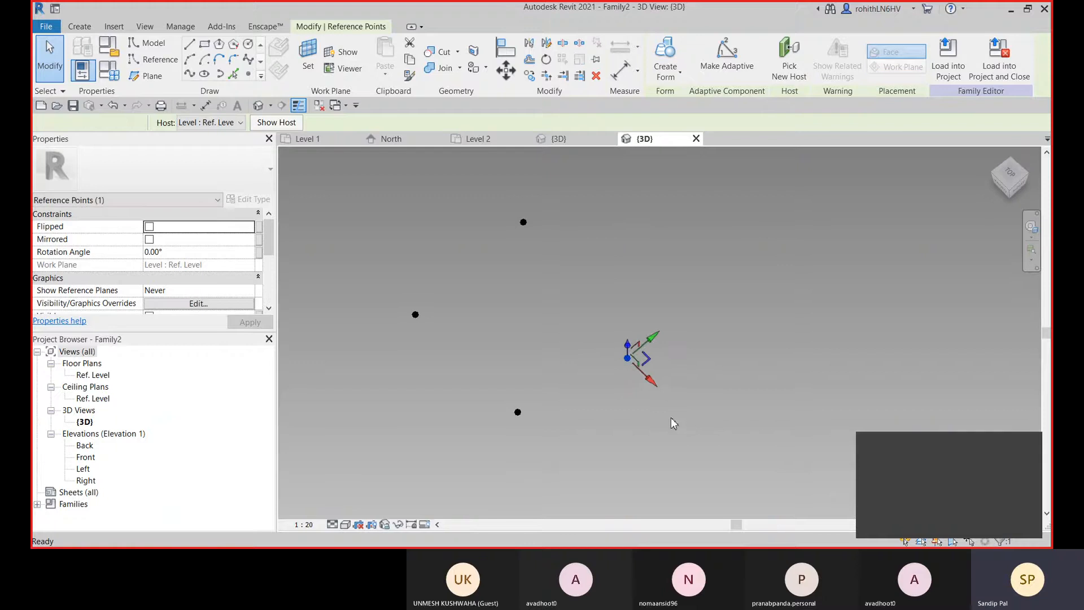
{"action": "left_click", "coordinate": [633, 429]}
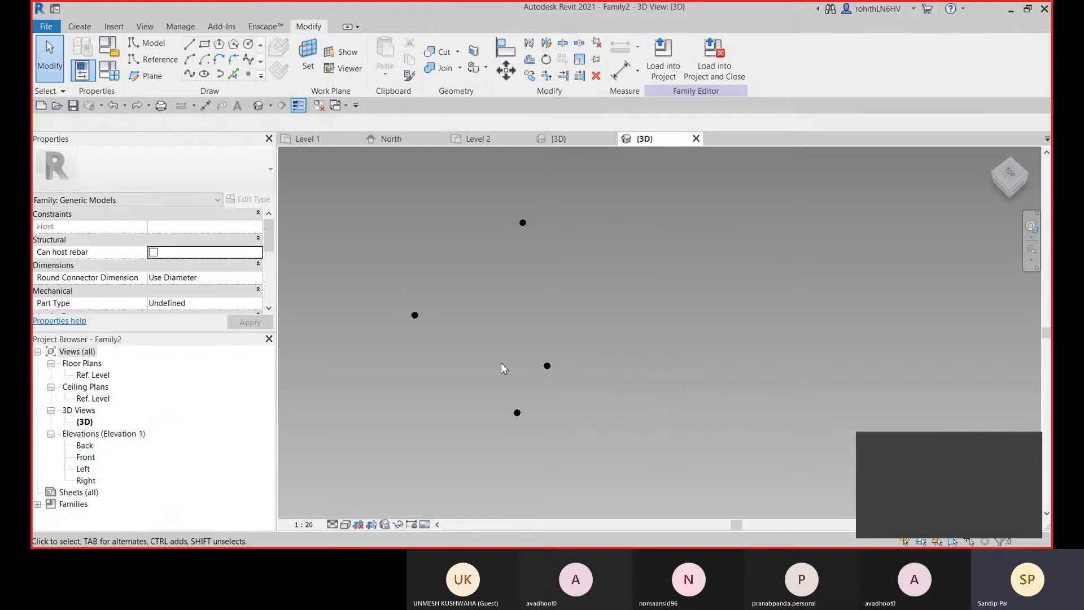
{"action": "middle_click_drag", "start_coordinate": [501, 367], "coordinate": [592, 322], "text": "shift"}
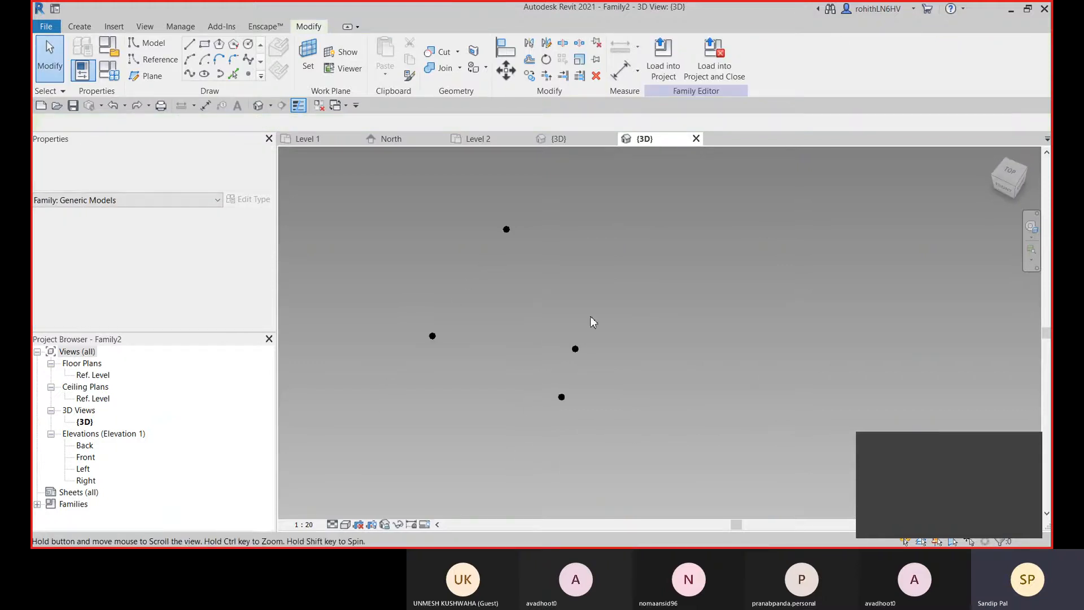
Undo the freehand moves of the third reference point.
{"action": "left_click", "coordinate": [574, 349]}
{"action": "key", "text": "ctrl+z"}
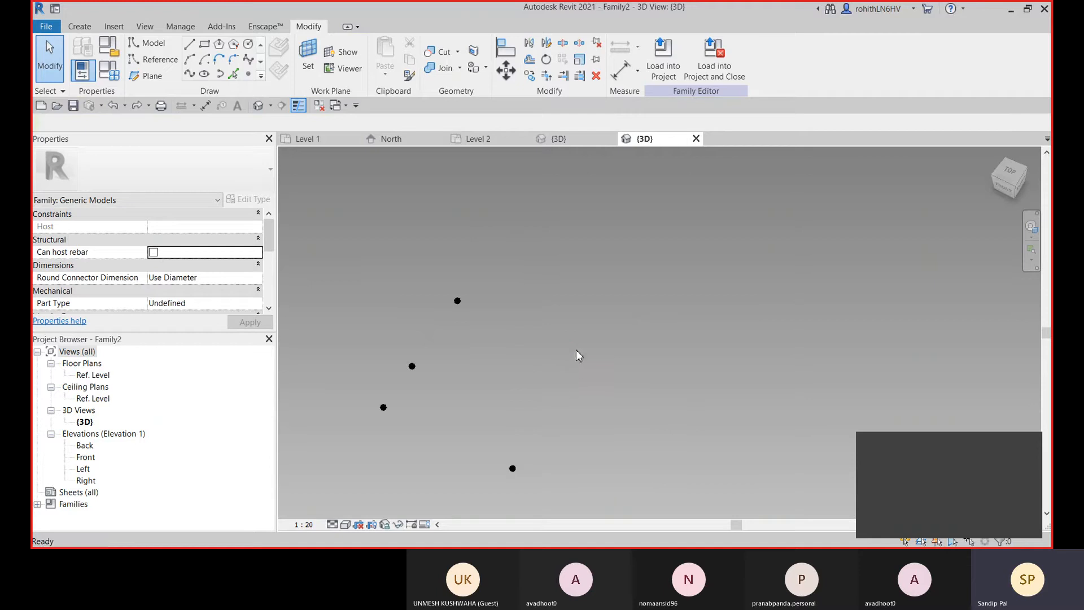
{"action": "key", "text": "ctrl+z"}
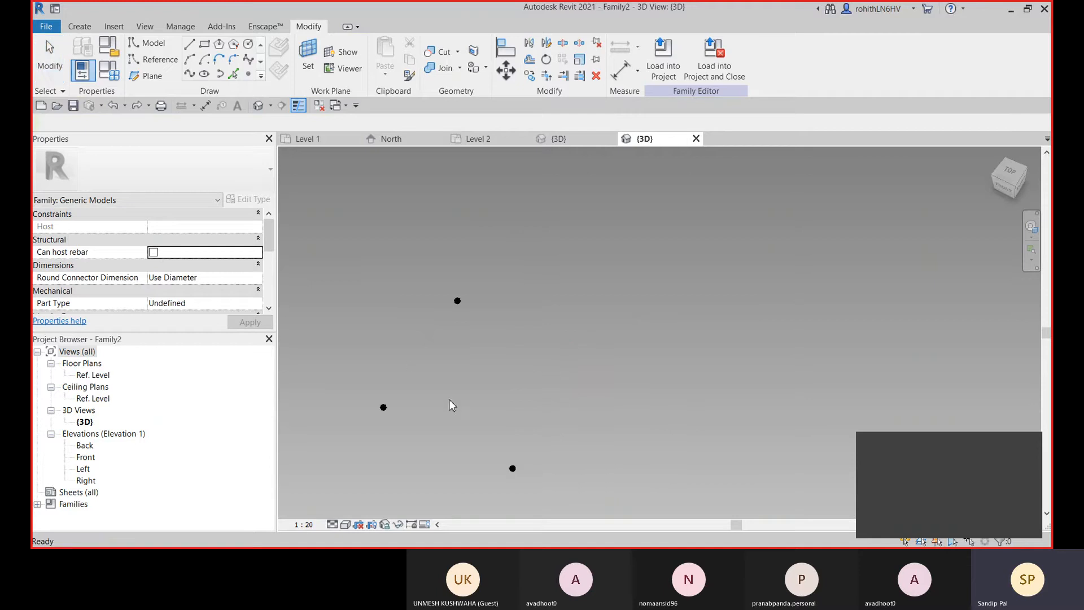
Move a third stacked reference point 500 horizontally onto the second offset point and dismiss the identical-points warning.
{"action": "left_click", "coordinate": [383, 407]}
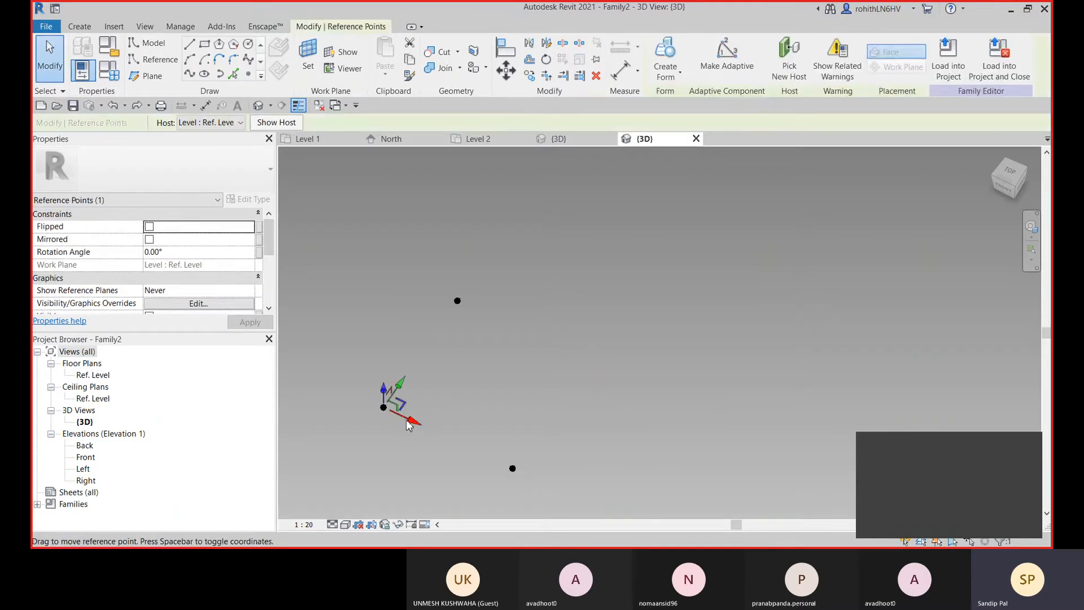
{"action": "left_click", "coordinate": [506, 70]}
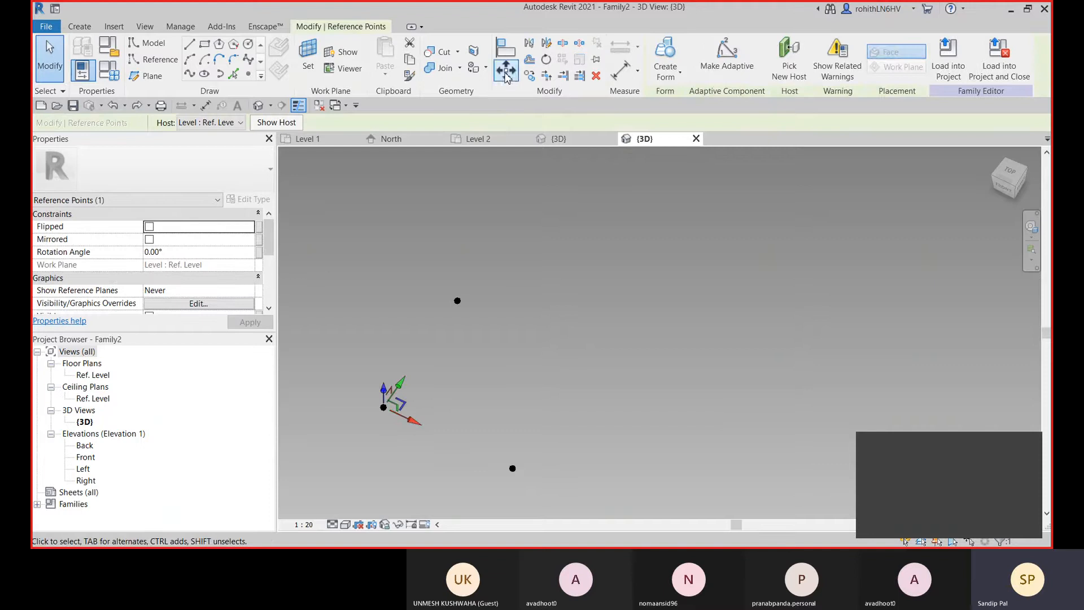
{"action": "left_click", "coordinate": [383, 407]}
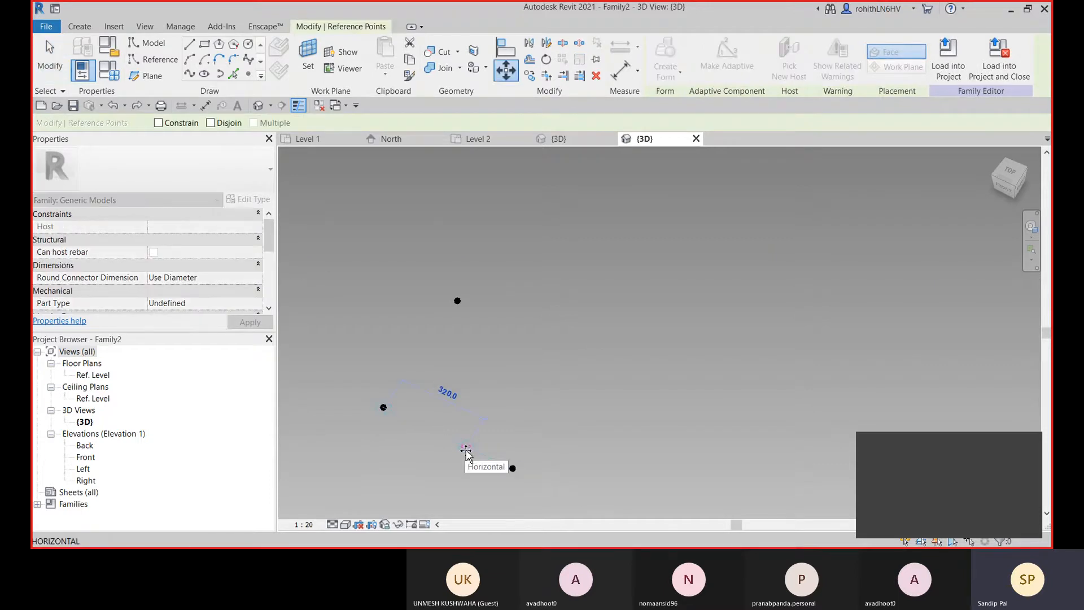
{"action": "type", "text": "500"}
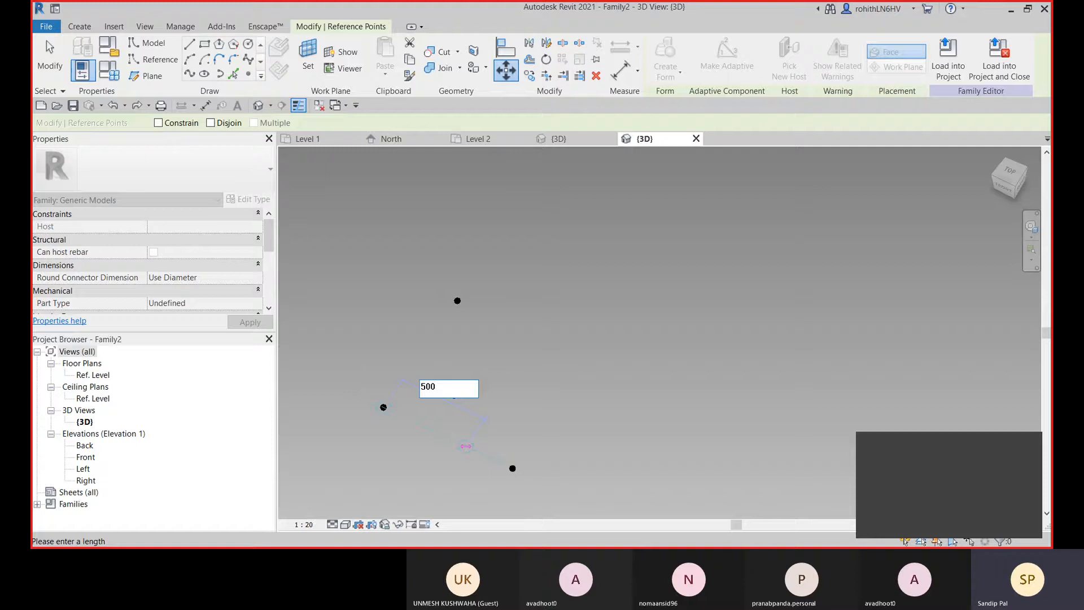
{"action": "key", "text": "Return"}
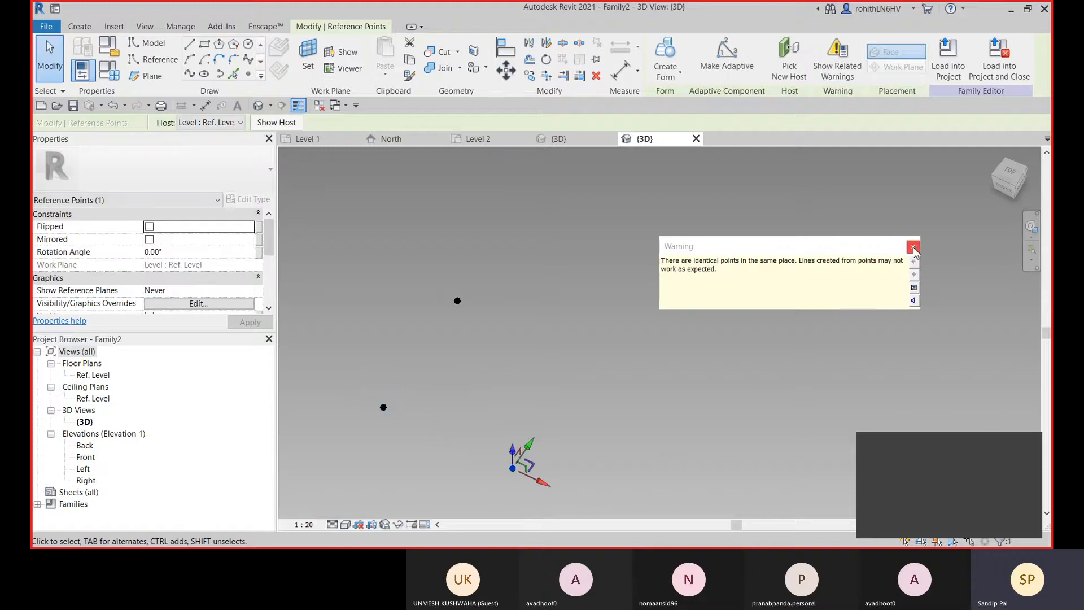
{"action": "left_click", "coordinate": [912, 247]}
Try to shift the moved reference point freehand along its green axis toward the open fourth corner.
{"action": "left_click_drag", "start_coordinate": [530, 447], "coordinate": [558, 418]}
{"action": "scroll", "coordinate": [589, 435], "scroll_direction": "down", "scroll_amount": 2}
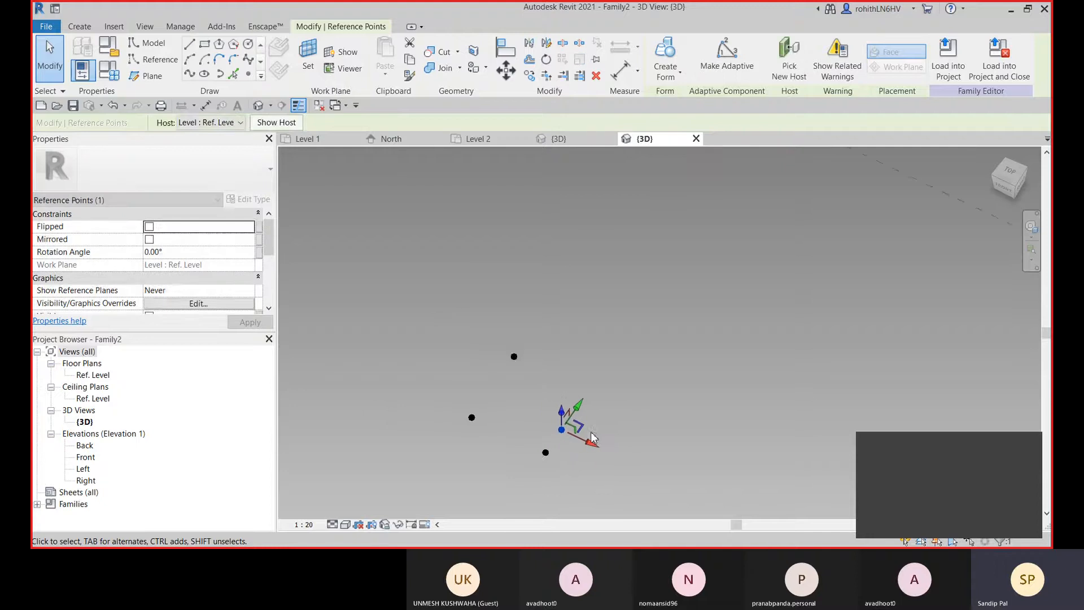
{"action": "scroll", "coordinate": [590, 433], "scroll_direction": "up", "scroll_amount": 2}
{"action": "key", "text": "Escape"}
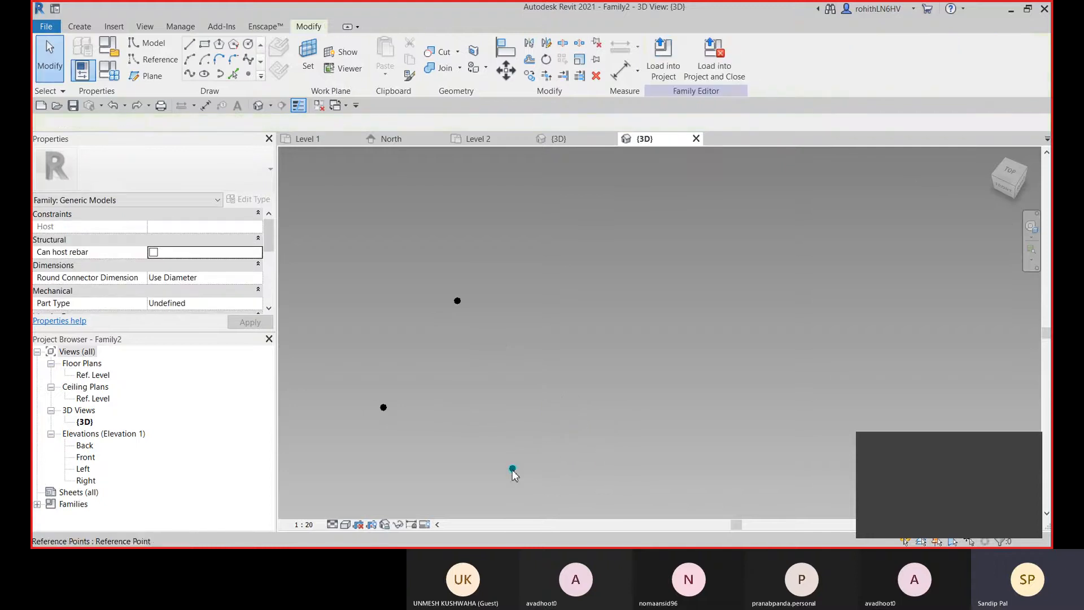
Move the stacked reference point 500 along the horizontal direction to the open fourth corner of the square.
{"action": "left_click", "coordinate": [512, 469]}
{"action": "key", "text": "m"}
{"action": "key", "text": "v"}
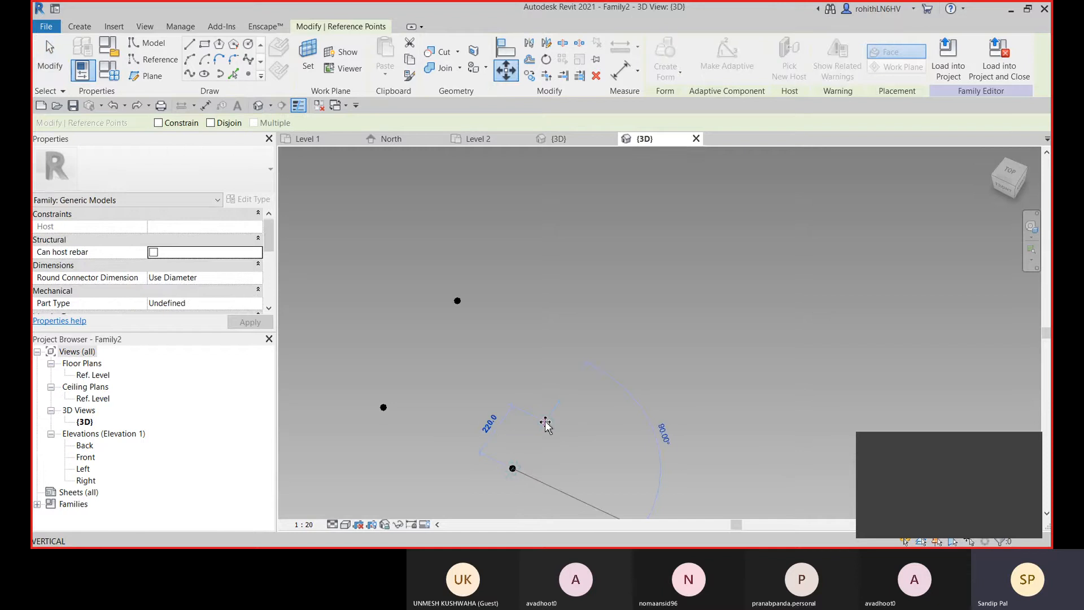
{"action": "type", "text": "500"}
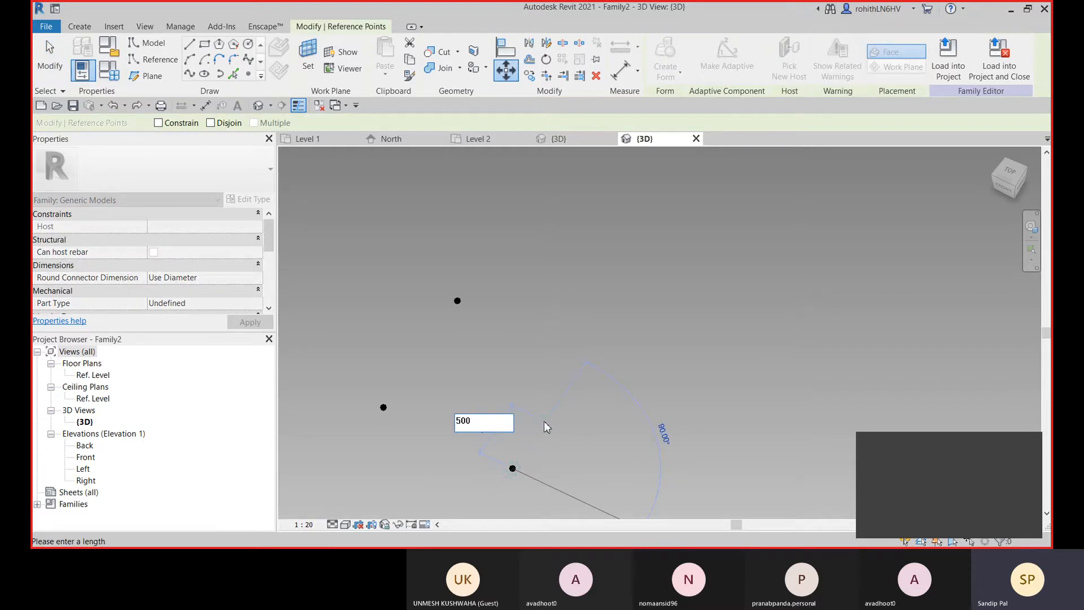
{"action": "key", "text": "Return"}
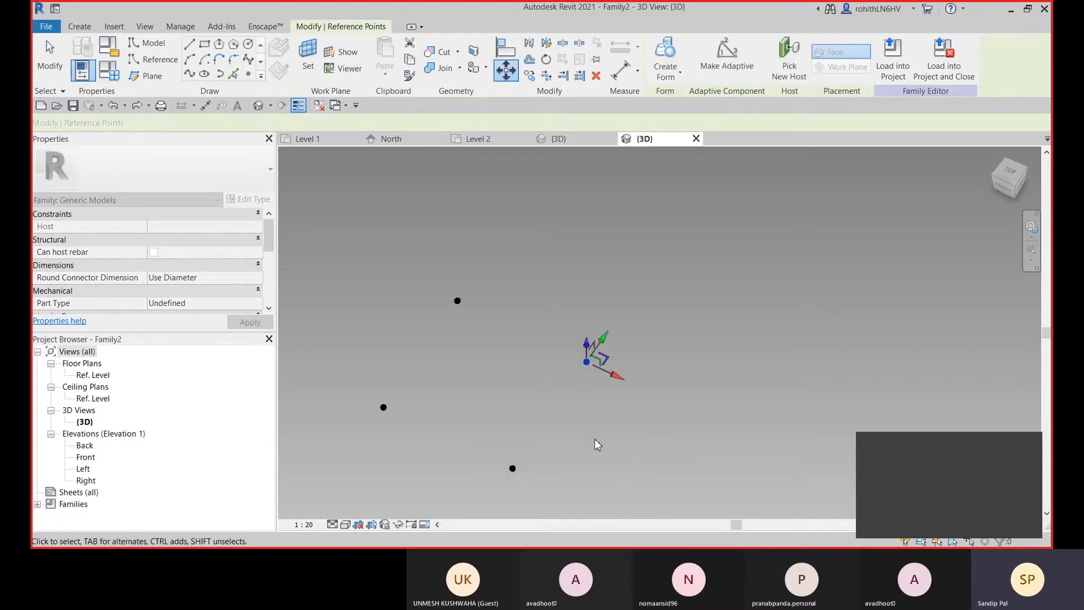
{"action": "mouse_move", "coordinate": [594, 439]}
{"action": "middle_mouse_down", "text": "shift"}
{"action": "mouse_move", "coordinate": [669, 422]}
{"action": "mouse_move", "coordinate": [668, 438]}
{"action": "mouse_move", "coordinate": [604, 435]}
{"action": "middle_mouse_up", "text": "shift"}
{"action": "left_click", "coordinate": [604, 435]}
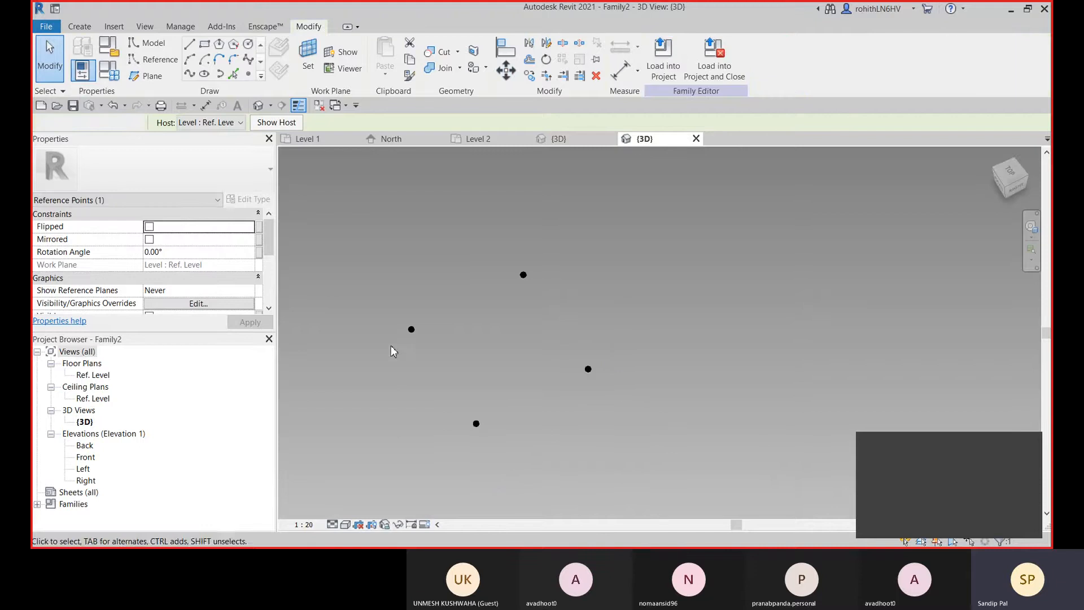
Make the corner reference point nearest the open side's start adaptive as placement point 1.
{"action": "left_click", "coordinate": [411, 331]}
{"action": "left_click", "coordinate": [459, 375]}
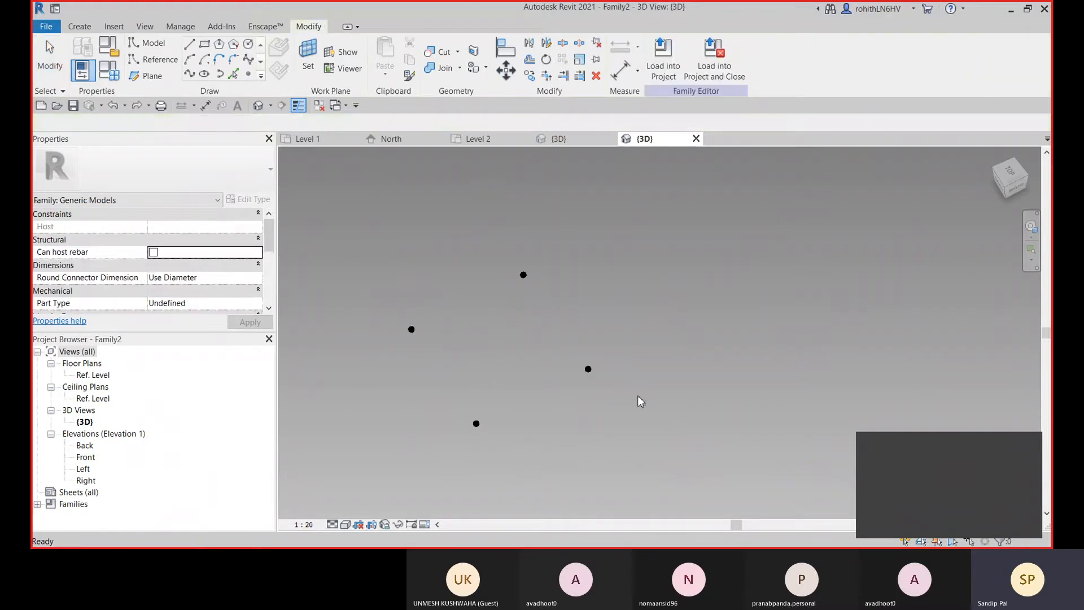
{"action": "mouse_move", "coordinate": [638, 396]}
{"action": "middle_mouse_down", "text": "shift"}
{"action": "mouse_move", "coordinate": [665, 339]}
{"action": "mouse_move", "coordinate": [661, 319]}
{"action": "mouse_move", "coordinate": [637, 383]}
{"action": "middle_mouse_up", "text": "shift"}
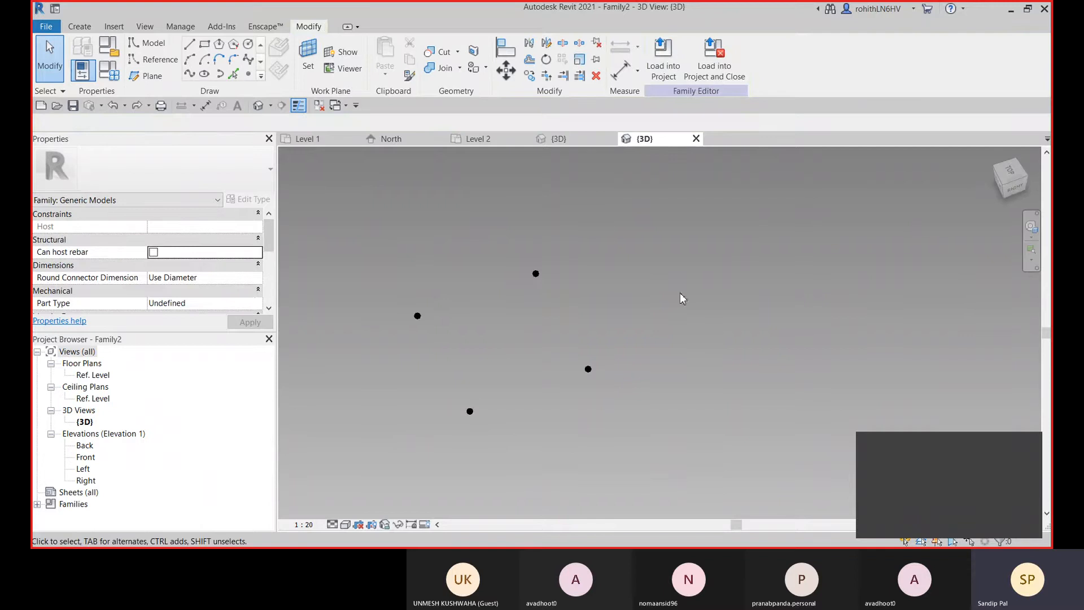
{"action": "left_click_drag", "start_coordinate": [382, 260], "coordinate": [416, 339]}
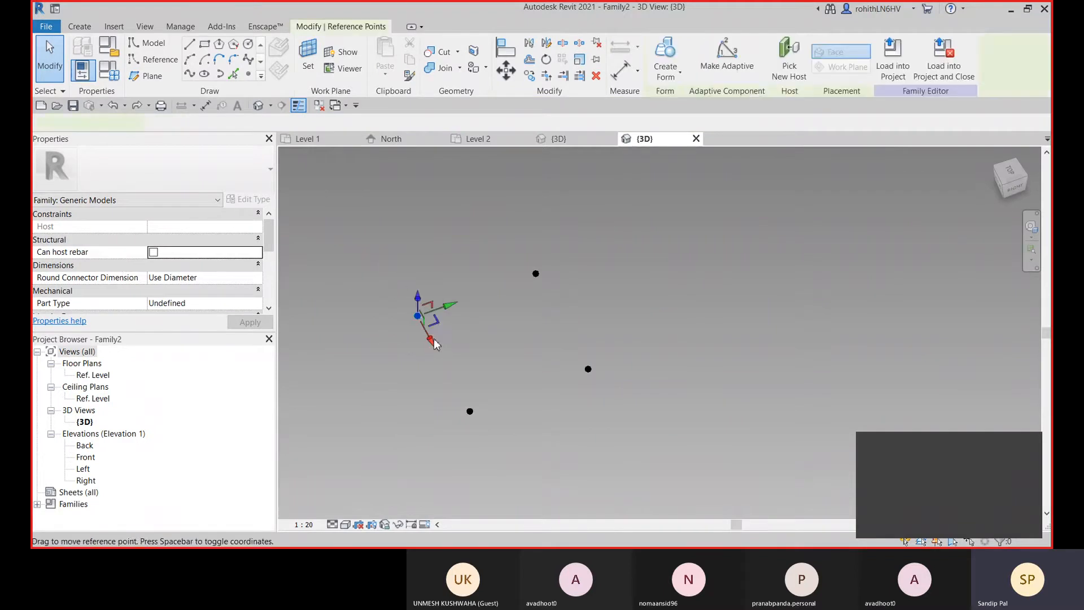
{"action": "left_click", "coordinate": [727, 66]}
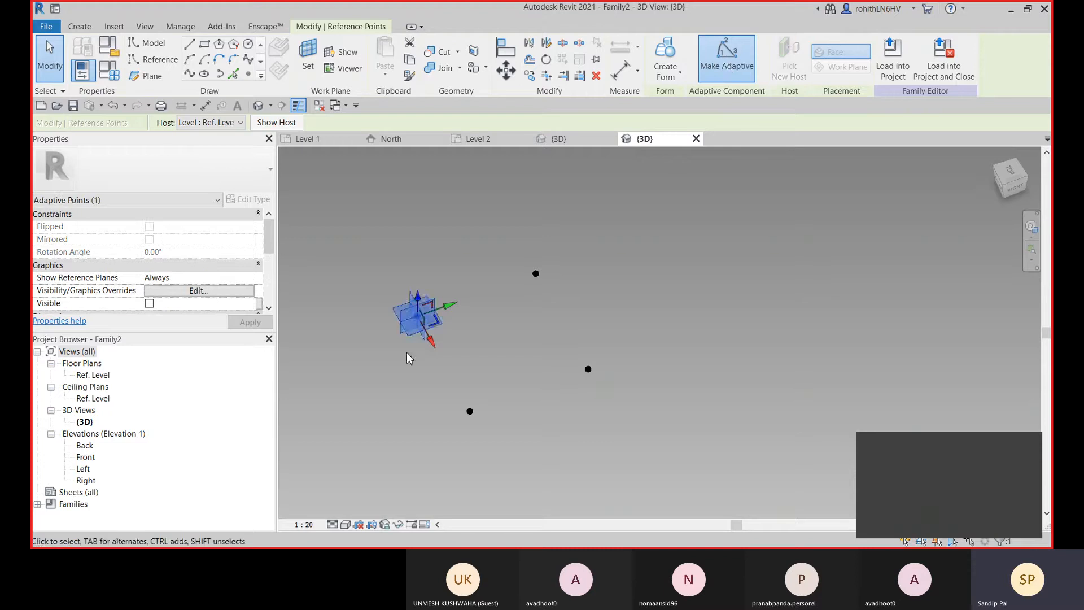
{"action": "scroll", "coordinate": [426, 306], "scroll_direction": "up", "scroll_amount": 2}
{"action": "key", "text": "Escape"}
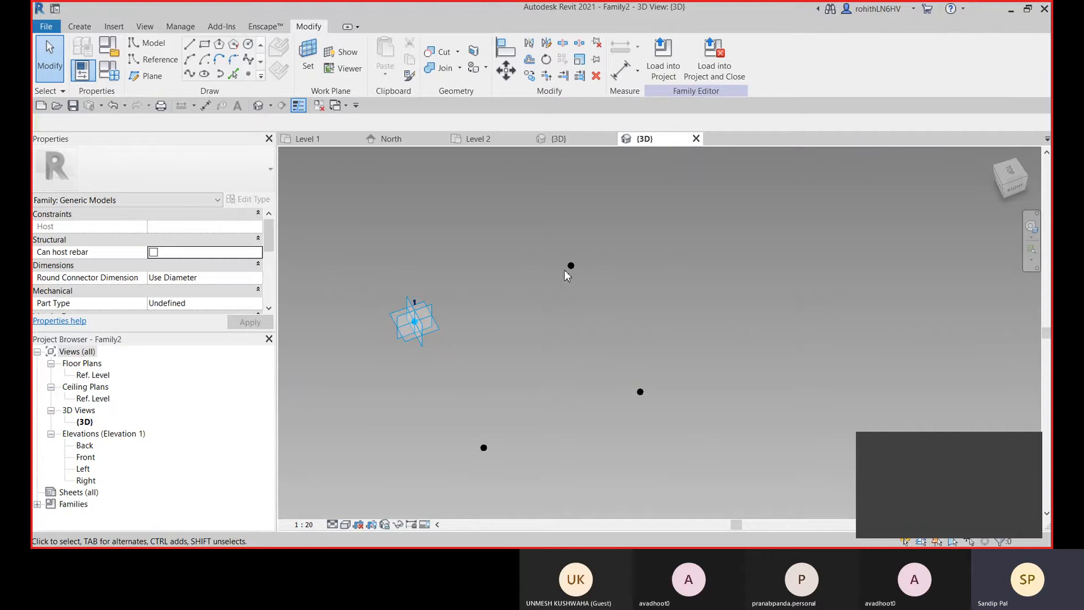
Make the reference point at the back corner, adjacent to adaptive point 1, adaptive as point 2.
{"action": "left_click_drag", "start_coordinate": [564, 269], "coordinate": [594, 289]}
{"action": "left_click_drag", "start_coordinate": [553, 234], "coordinate": [596, 286]}
{"action": "left_click", "coordinate": [727, 70]}
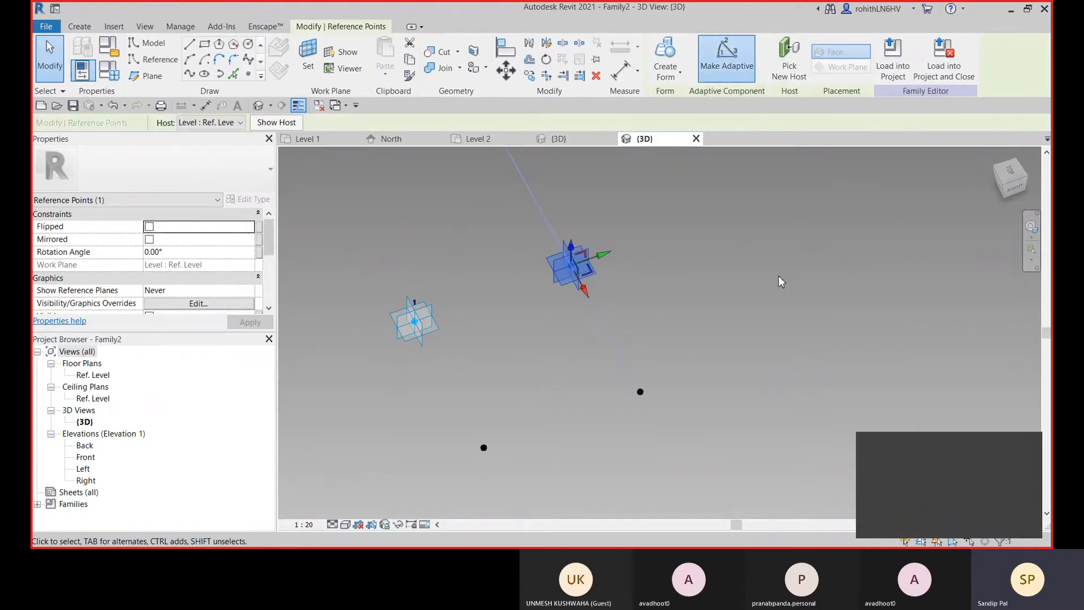
{"action": "left_click", "coordinate": [658, 291]}
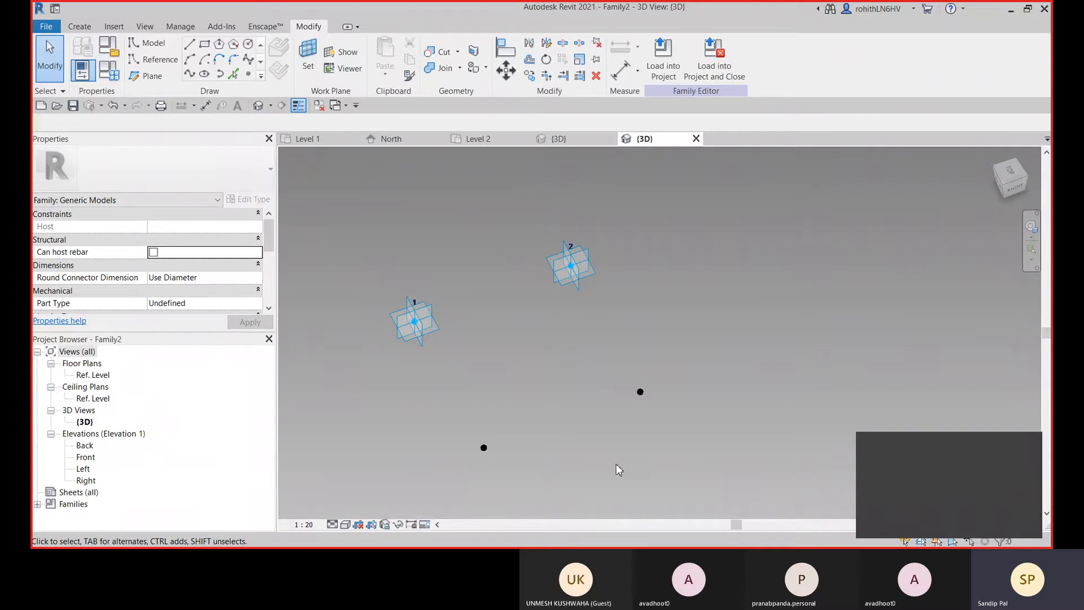
Make the two remaining reference points adaptive, continuing around the square as points 3 and 4.
{"action": "middle_click_drag", "start_coordinate": [562, 453], "coordinate": [597, 416]}
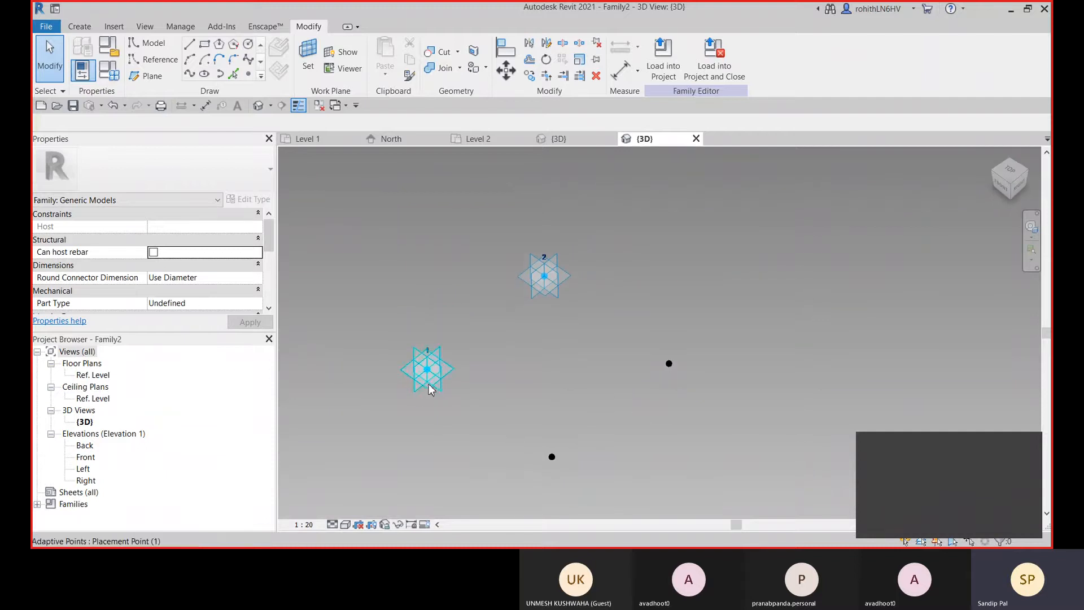
{"action": "middle_click_drag", "start_coordinate": [533, 442], "coordinate": [544, 425]}
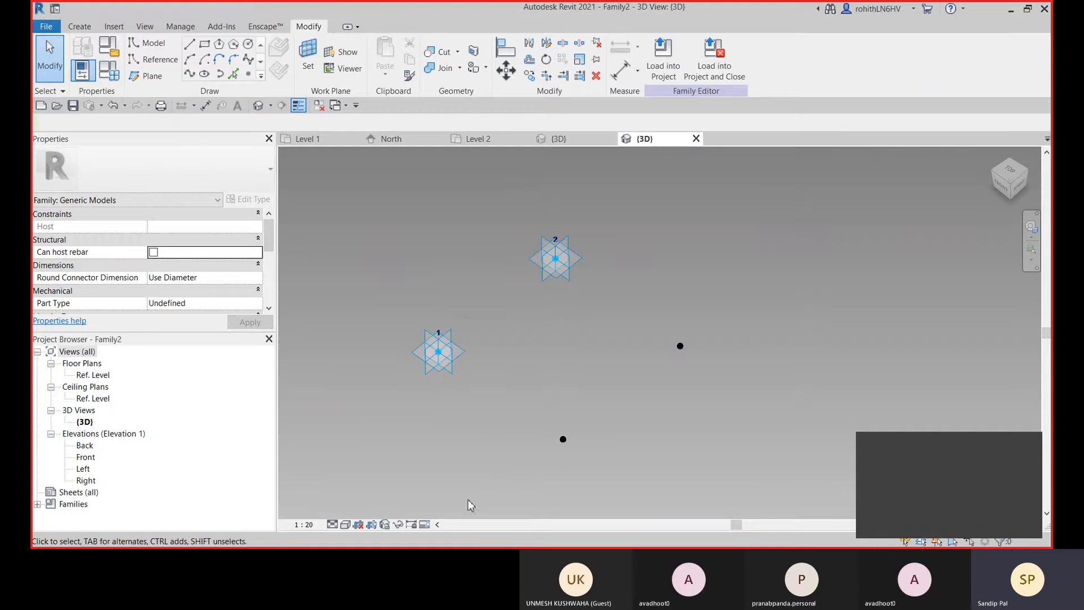
{"action": "left_click_drag", "start_coordinate": [637, 320], "coordinate": [703, 371]}
{"action": "left_click", "coordinate": [735, 66]}
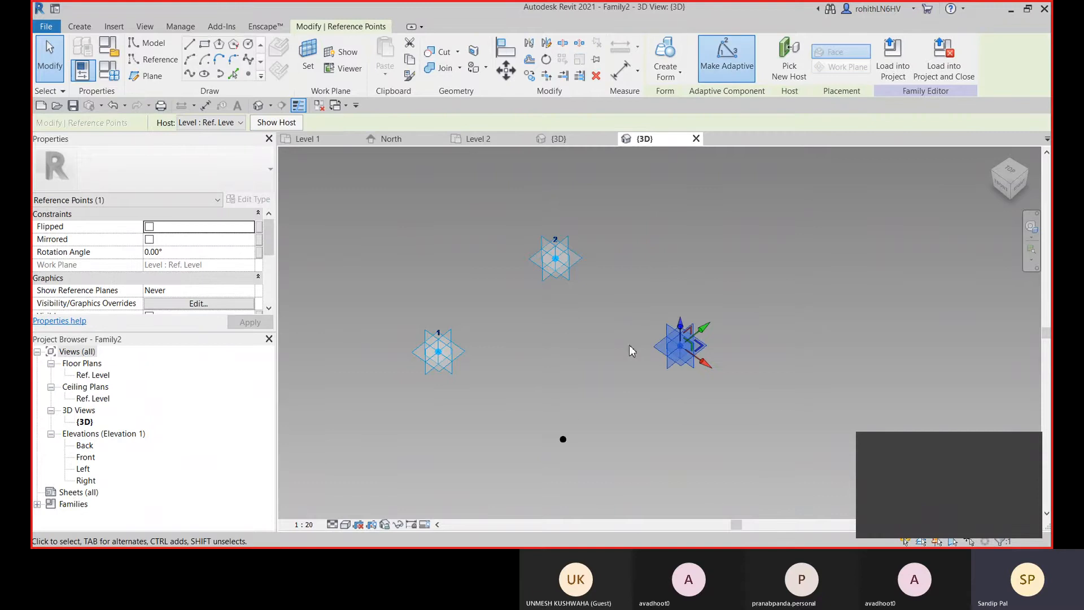
{"action": "left_click_drag", "start_coordinate": [527, 418], "coordinate": [585, 467]}
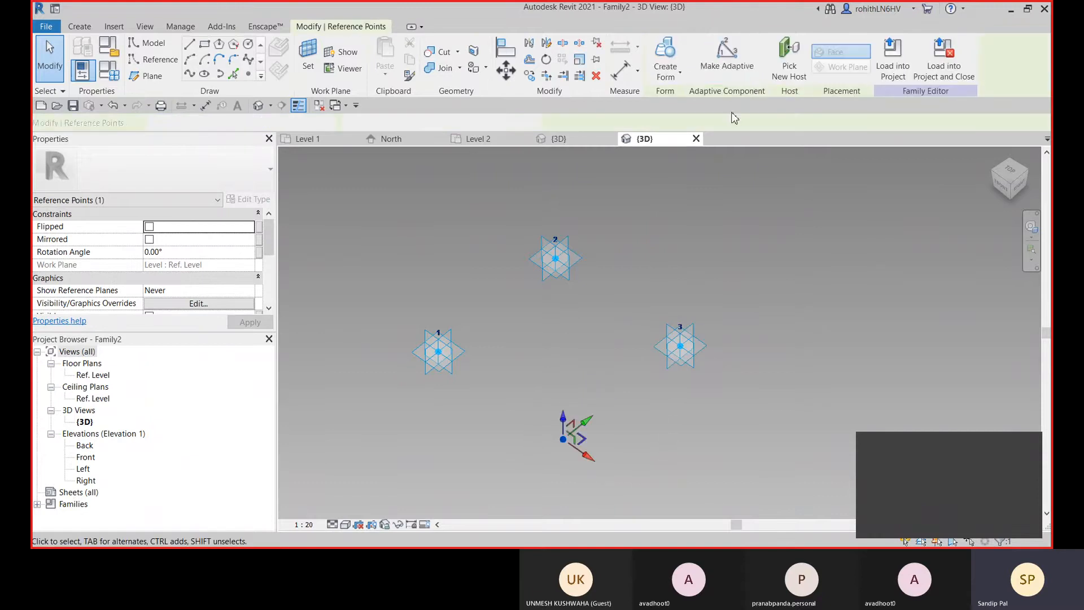
{"action": "left_click", "coordinate": [730, 66]}
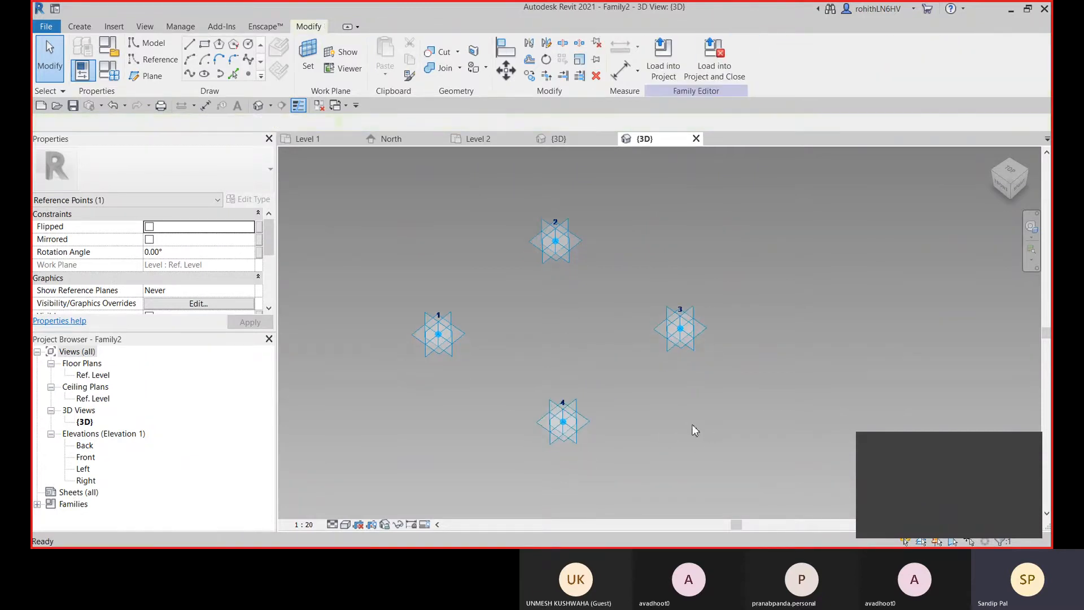
Connect adaptive points 1 and 2 with a spline through points and turn it into a reference line.
{"action": "left_click_drag", "start_coordinate": [339, 187], "coordinate": [608, 371]}
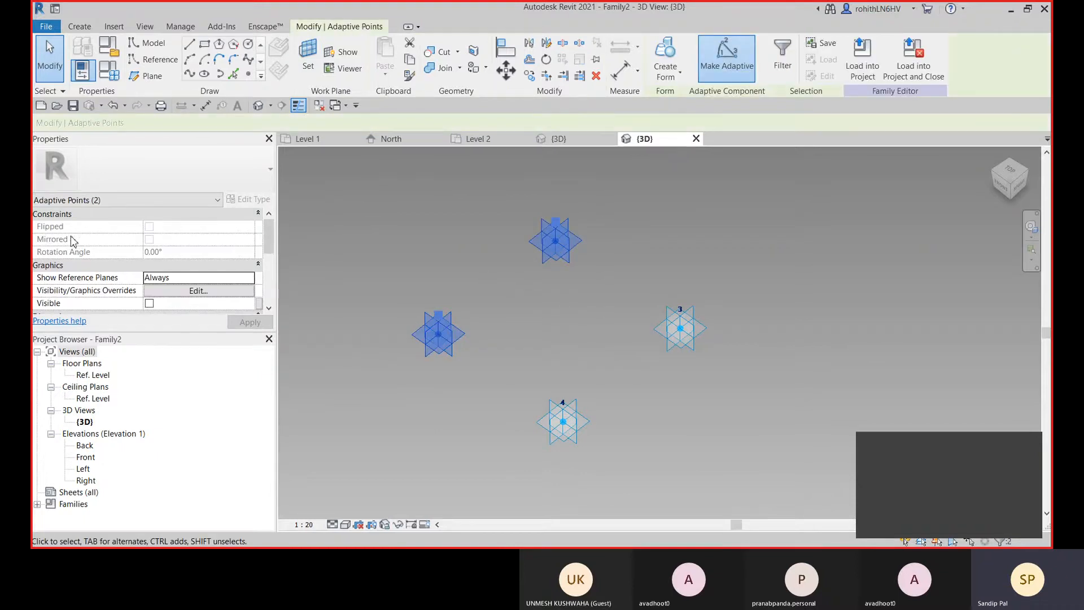
{"action": "left_click", "coordinate": [189, 74]}
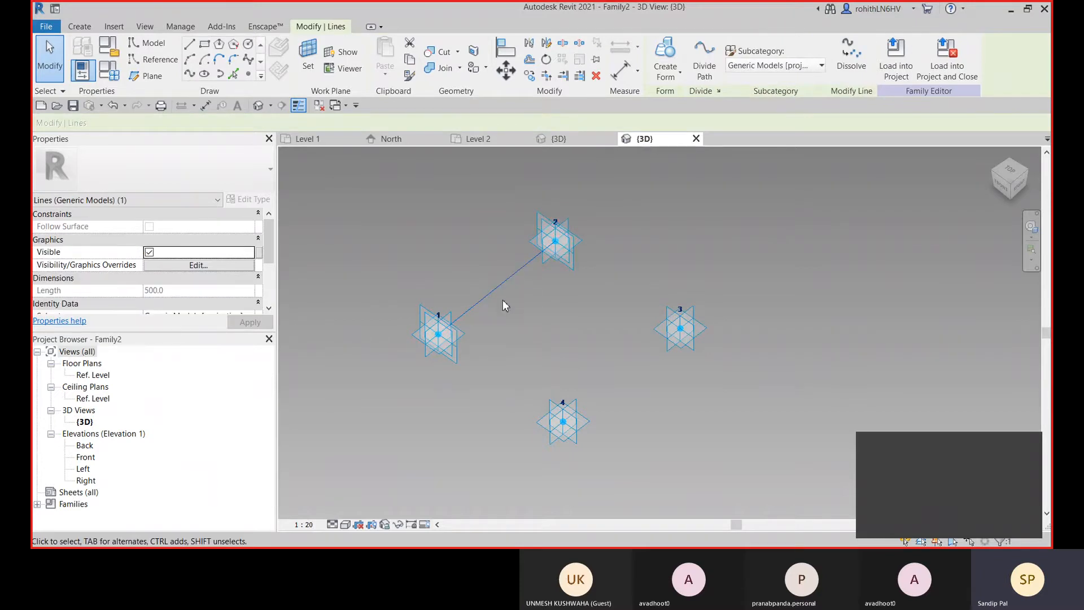
{"action": "scroll", "coordinate": [226, 276], "scroll_direction": "down", "scroll_amount": 1}
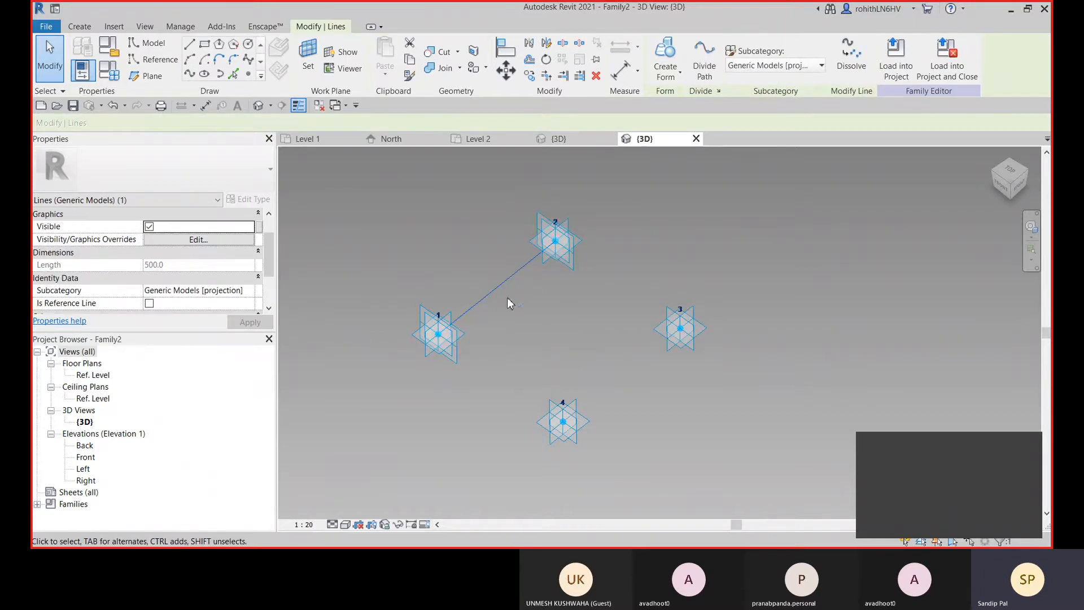
{"action": "scroll", "coordinate": [109, 292], "scroll_direction": "down", "scroll_amount": 1}
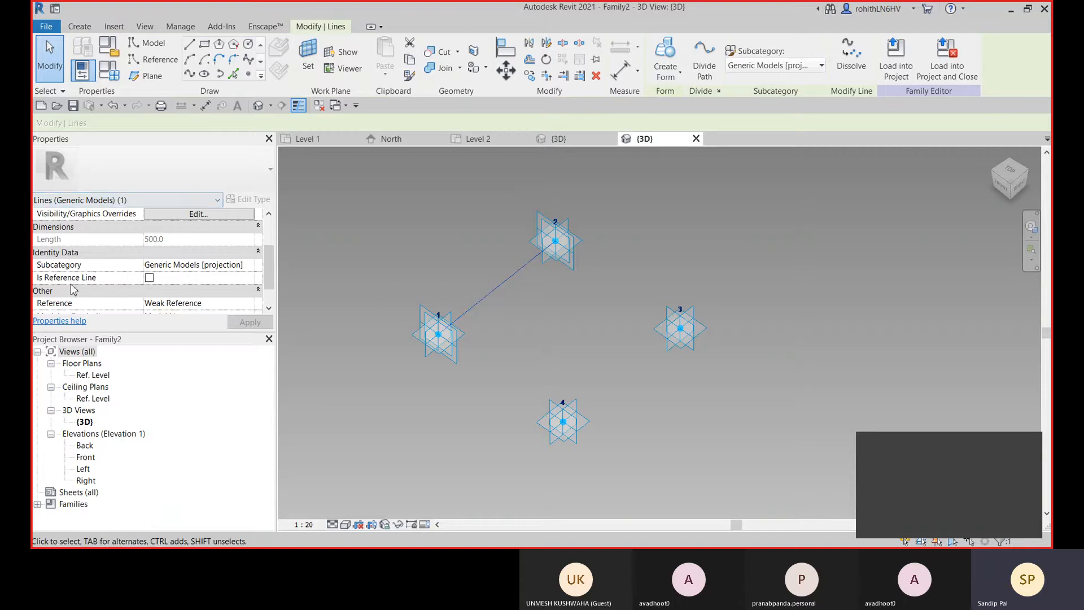
{"action": "left_click", "coordinate": [149, 277]}
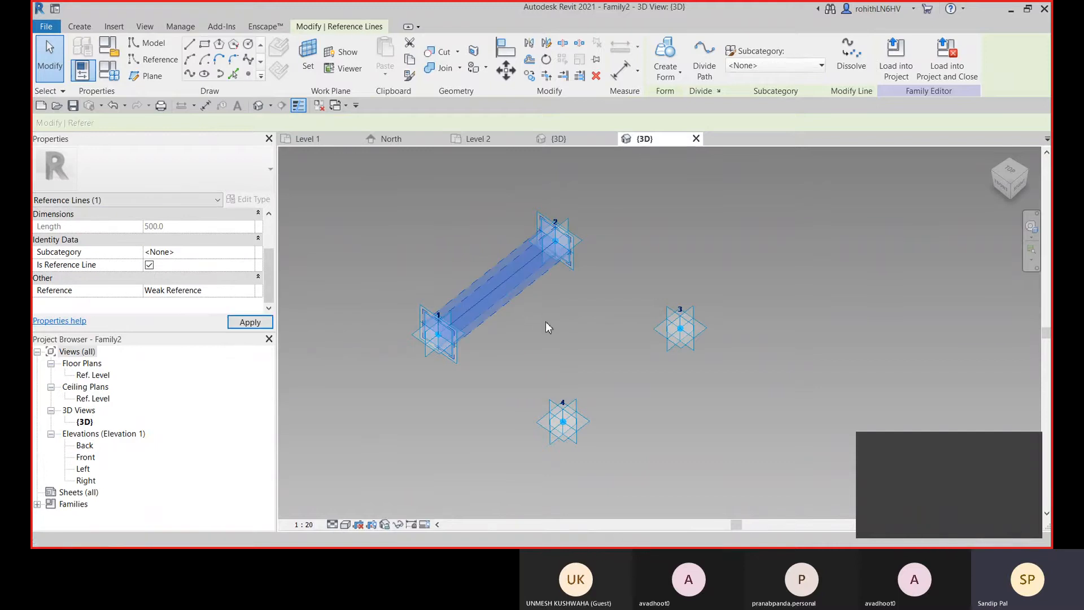
Connect adaptive points 2 and 3 with a spline through points and turn it into a reference line.
{"action": "middle_click_drag", "start_coordinate": [545, 323], "coordinate": [450, 315], "text": "shift"}
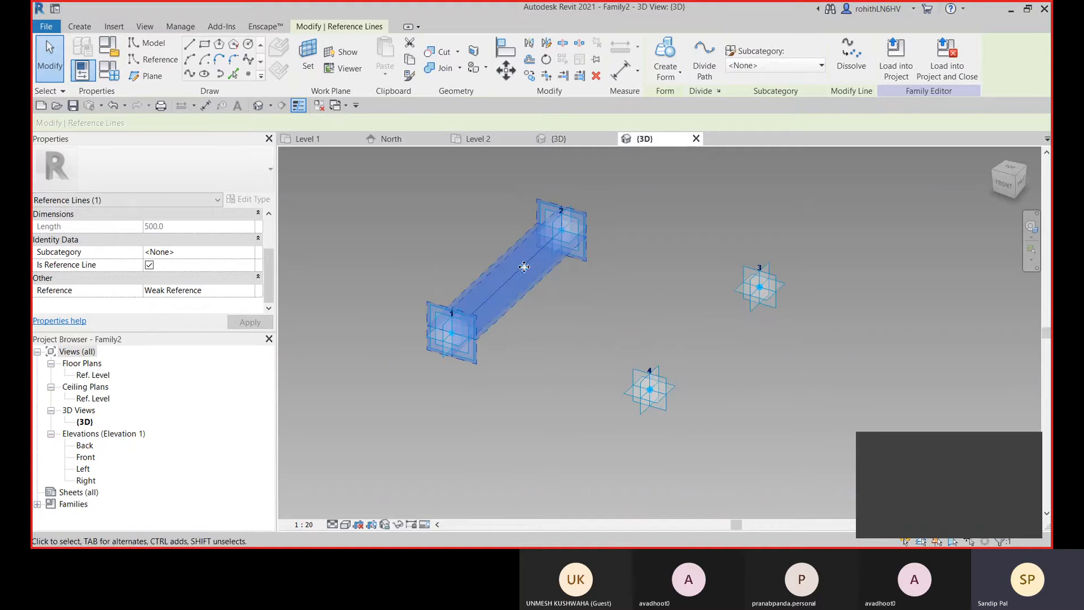
{"action": "scroll", "coordinate": [570, 292], "scroll_direction": "down", "scroll_amount": 2}
{"action": "middle_click_drag", "start_coordinate": [640, 326], "coordinate": [642, 322]}
{"action": "left_click", "coordinate": [640, 293]}
{"action": "left_click_drag", "start_coordinate": [524, 200], "coordinate": [754, 321]}
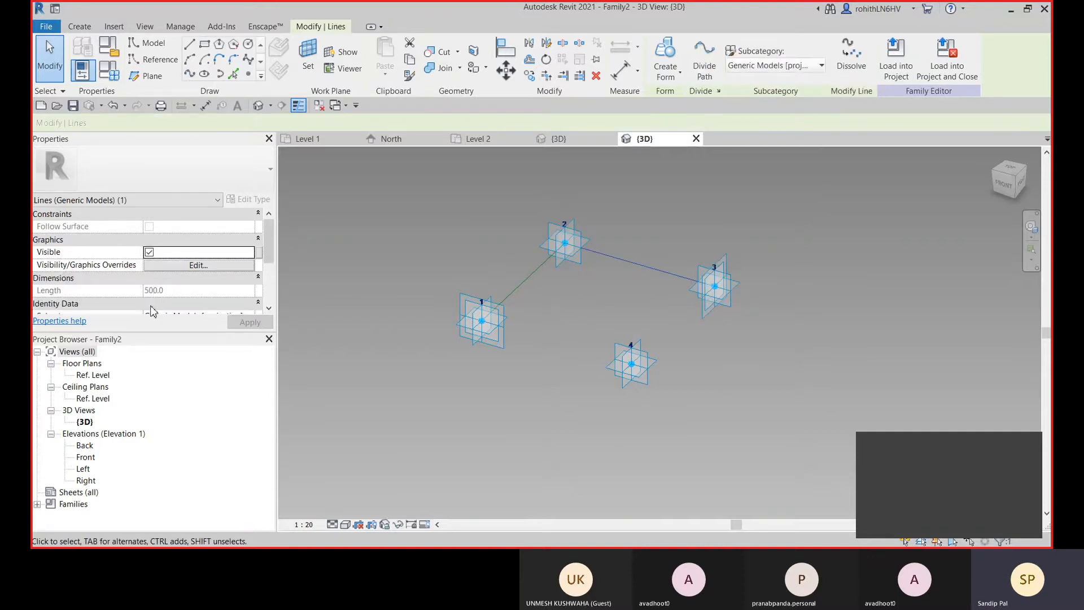
{"action": "scroll", "coordinate": [155, 310], "scroll_direction": "down", "scroll_amount": 1}
{"action": "left_click", "coordinate": [149, 304]}
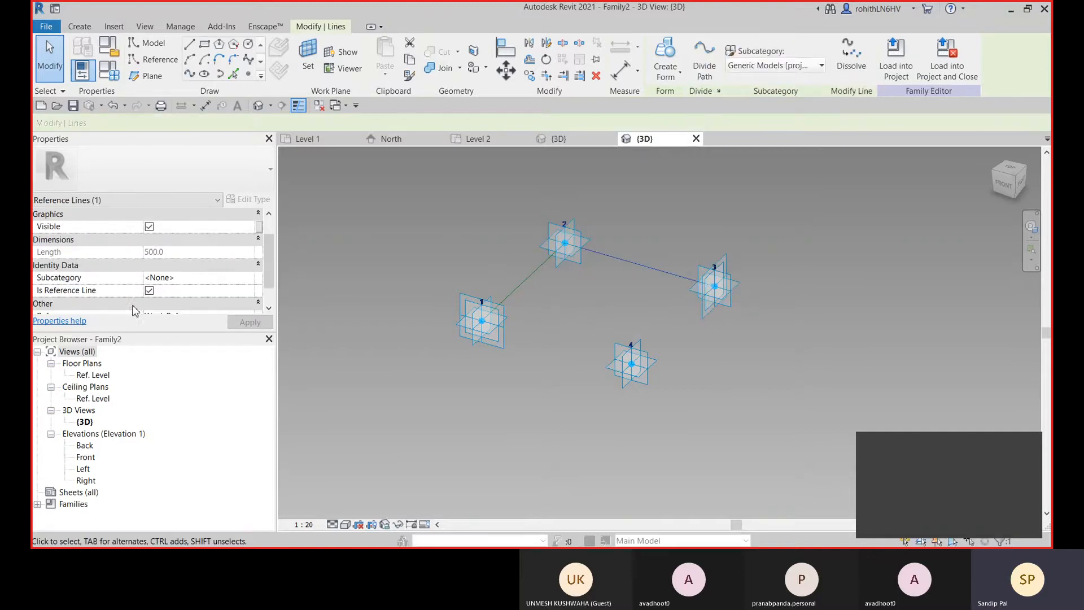
Connect adaptive points 3 and 4 with a line and convert it to a reference line.
{"action": "left_click", "coordinate": [698, 342]}
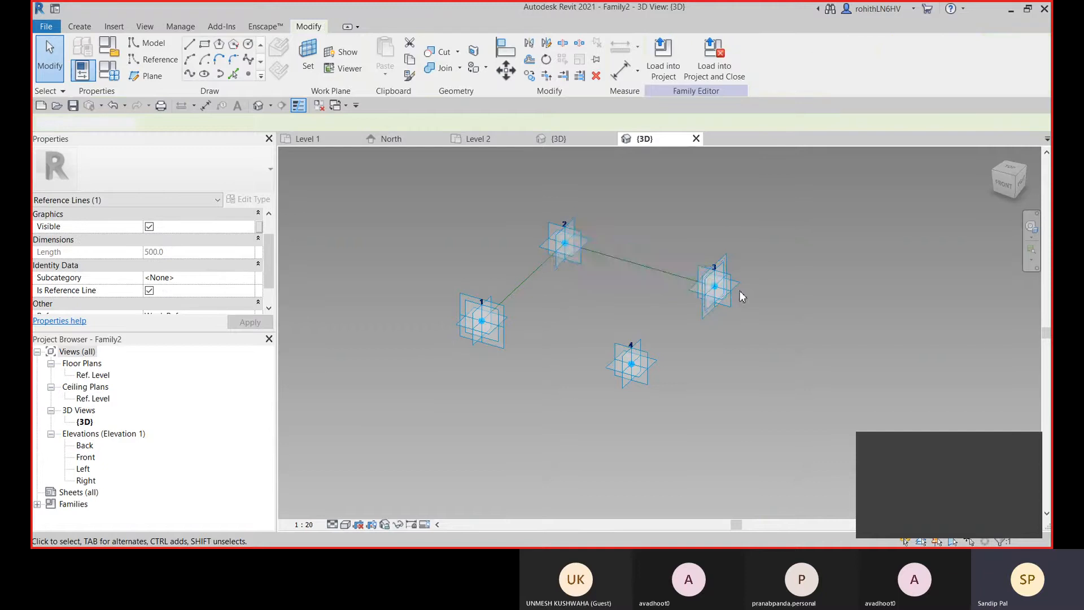
{"action": "middle_click_drag", "start_coordinate": [740, 291], "coordinate": [853, 323], "text": "shift"}
{"action": "left_click_drag", "start_coordinate": [617, 169], "coordinate": [757, 316]}
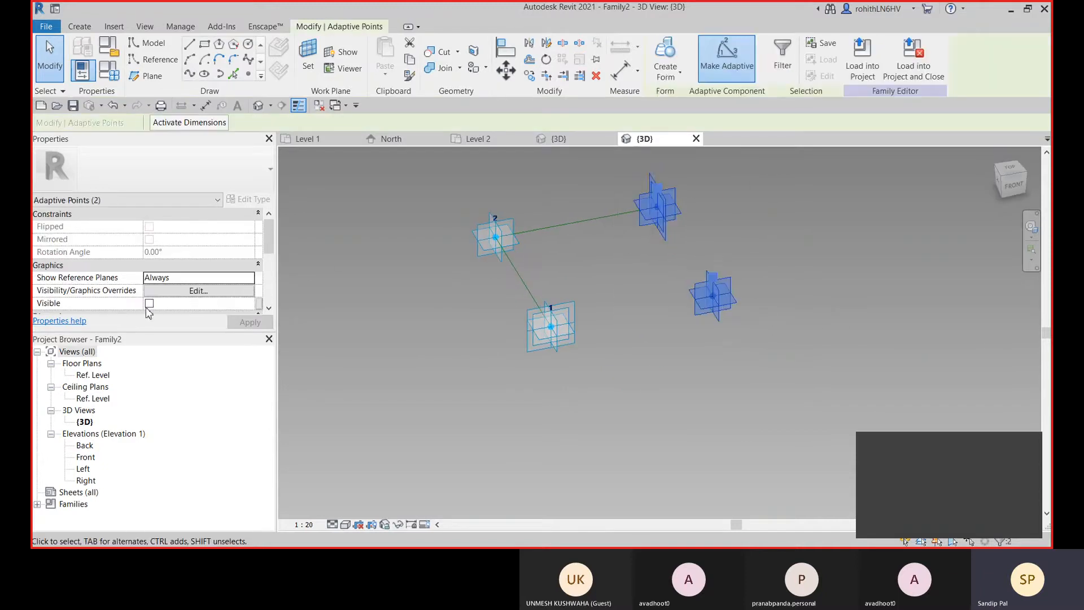
{"action": "left_click", "coordinate": [190, 75]}
{"action": "scroll", "coordinate": [150, 302], "scroll_direction": "down", "scroll_amount": 1}
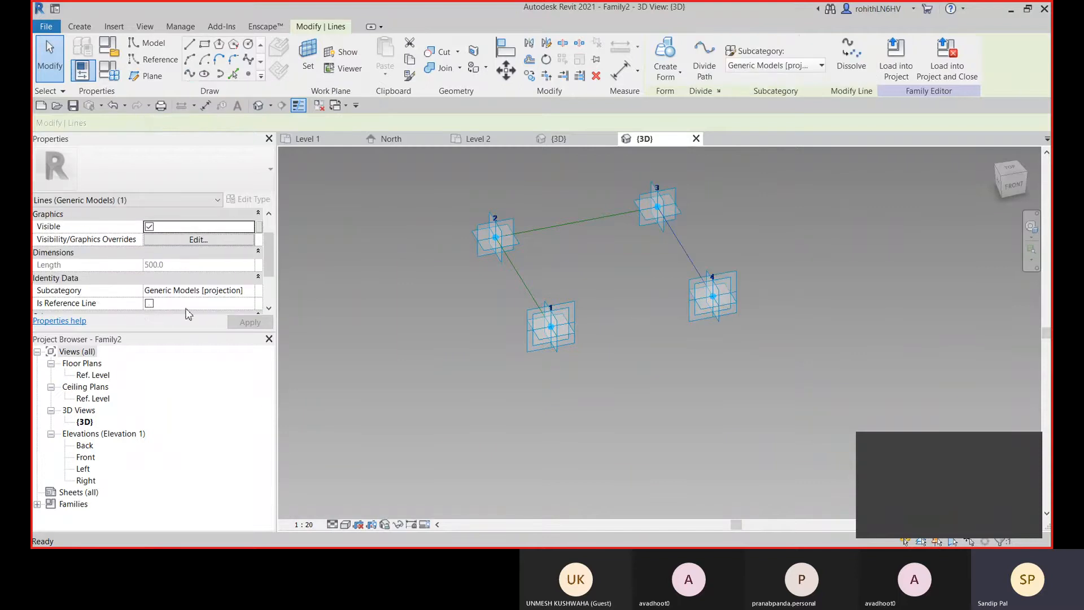
{"action": "left_click", "coordinate": [149, 304]}
{"action": "left_click", "coordinate": [729, 377]}
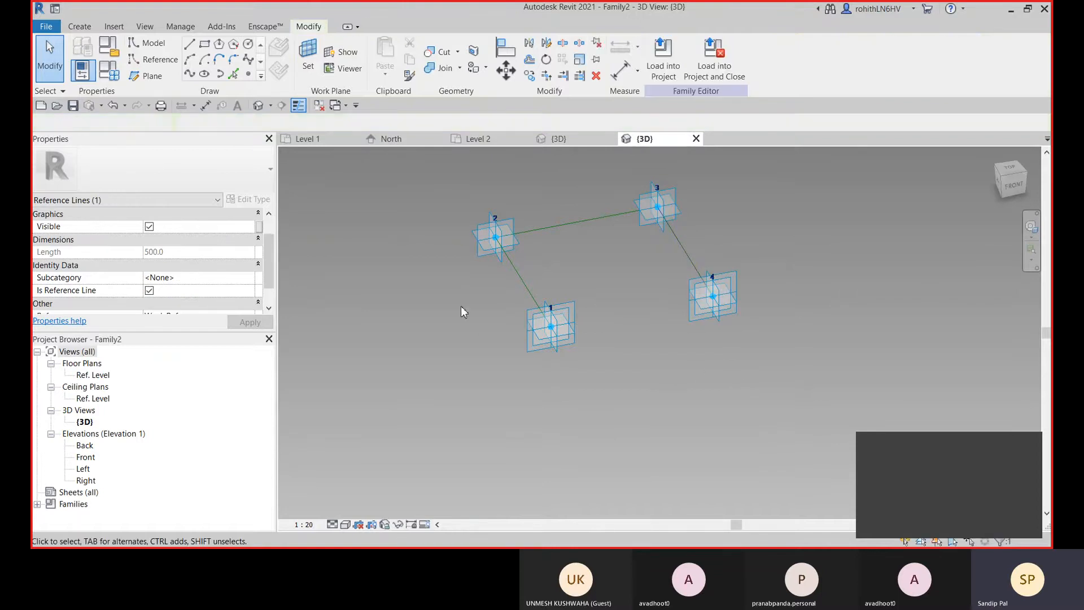
Connect adaptive points 1 and 4 with a line, making it a reference line to close the loop.
{"action": "left_click_drag", "start_coordinate": [753, 337], "coordinate": [855, 374]}
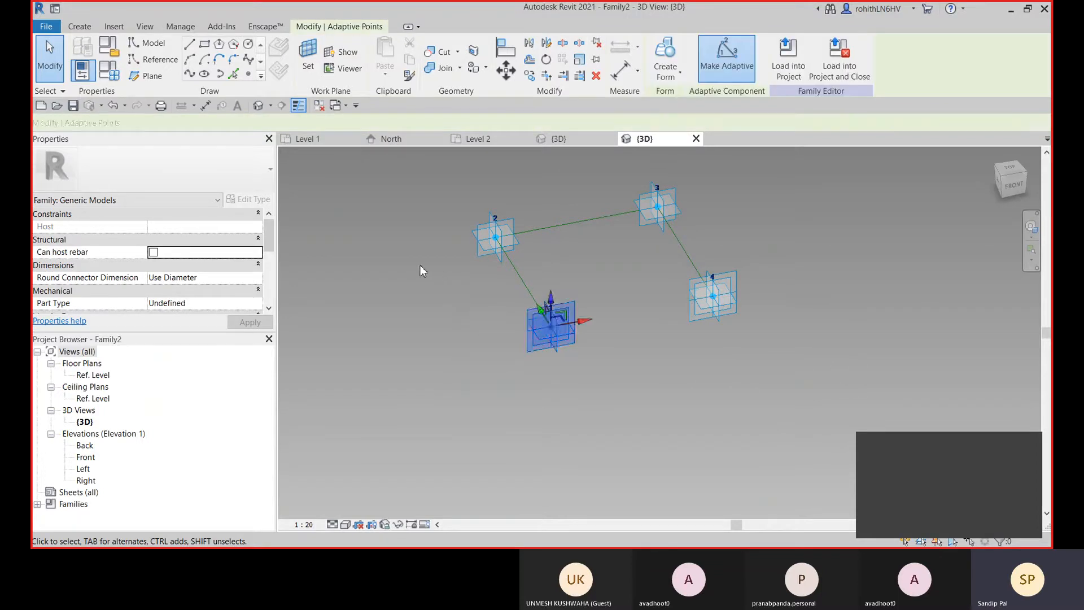
{"action": "left_click_drag", "start_coordinate": [417, 261], "coordinate": [826, 373]}
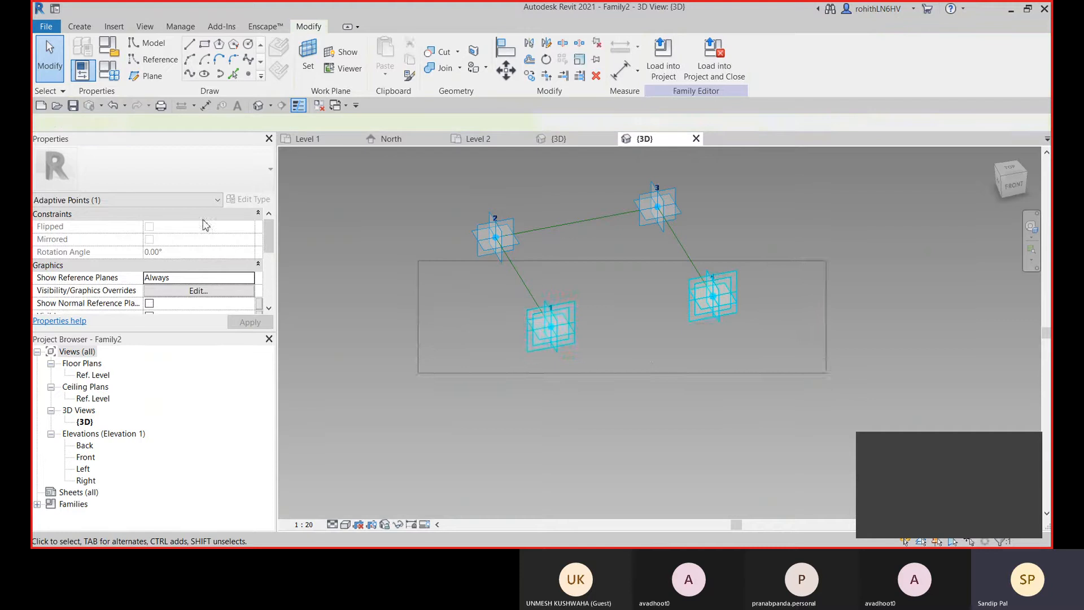
{"action": "left_click", "coordinate": [190, 75]}
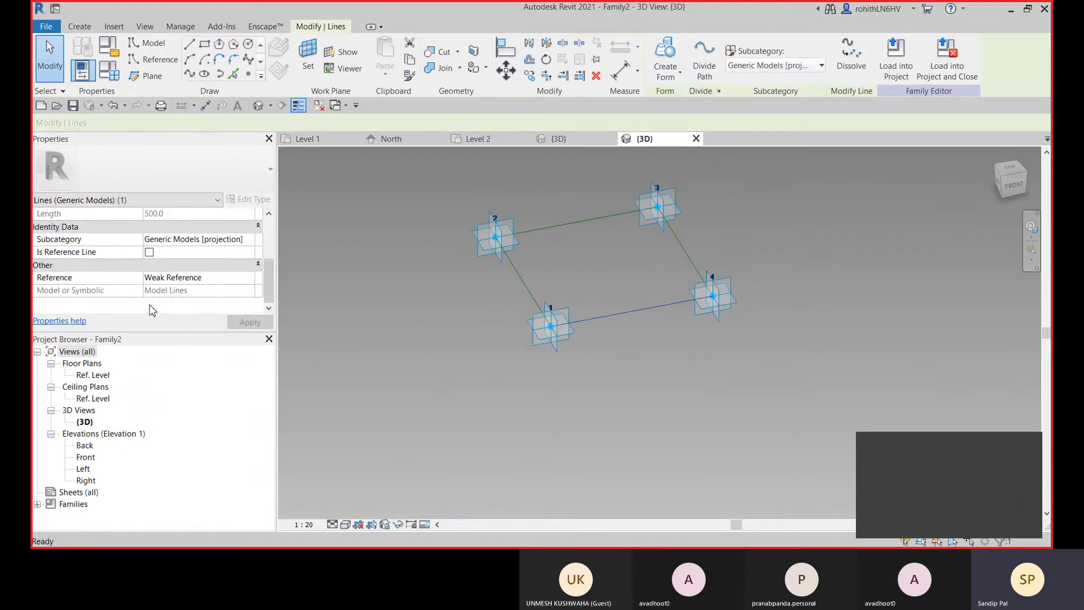
{"action": "left_click", "coordinate": [149, 252]}
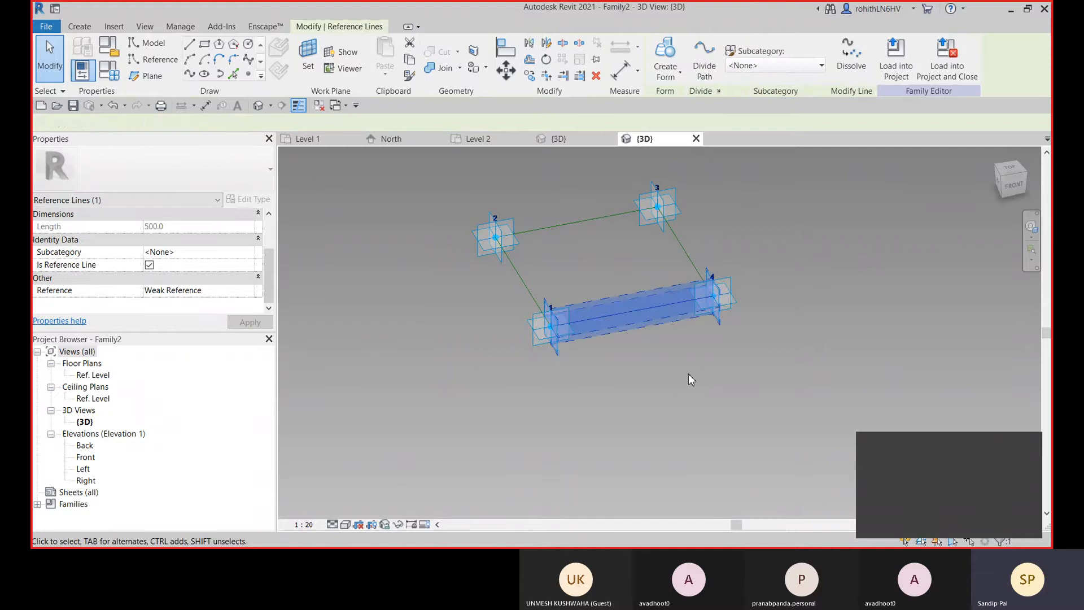
{"action": "left_click", "coordinate": [809, 356]}
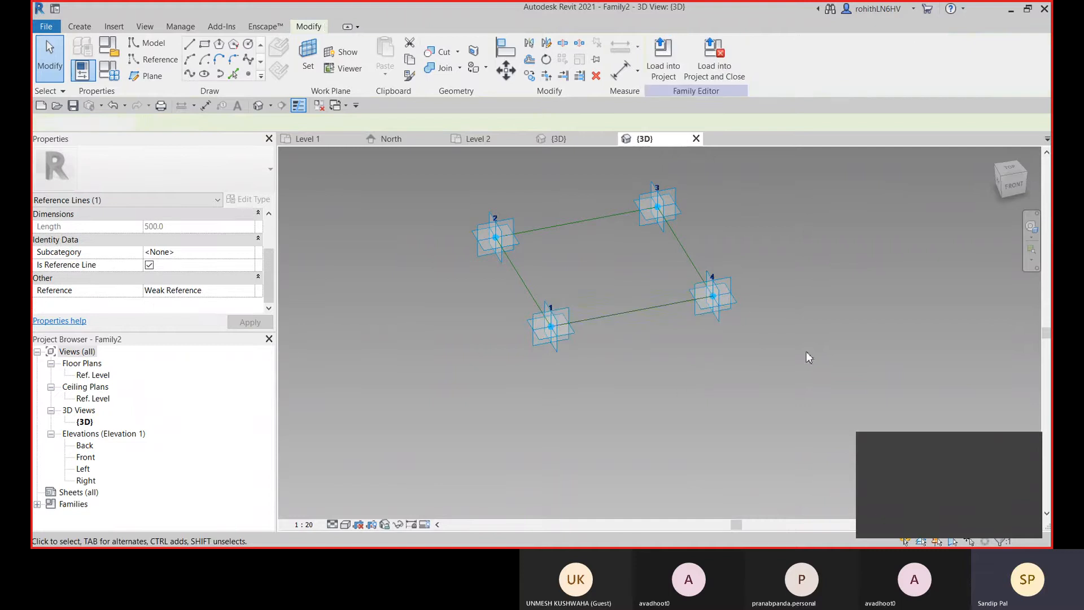
Test the rig by moving adaptive point 4 away from the square, and undo the moves.
{"action": "left_click", "coordinate": [714, 296]}
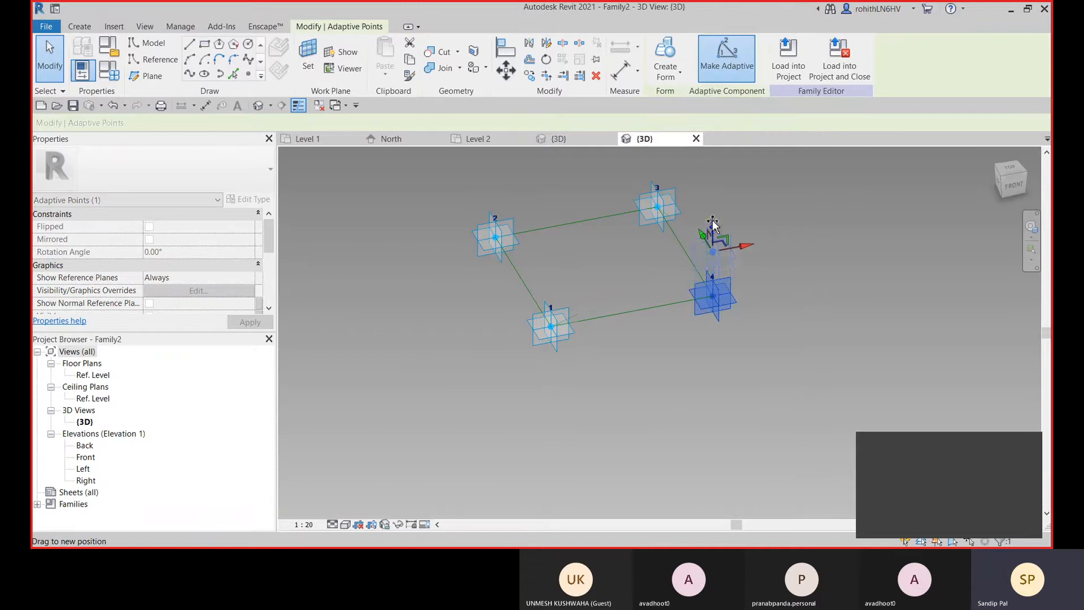
{"action": "middle_click_drag", "start_coordinate": [713, 230], "coordinate": [742, 346], "text": "shift"}
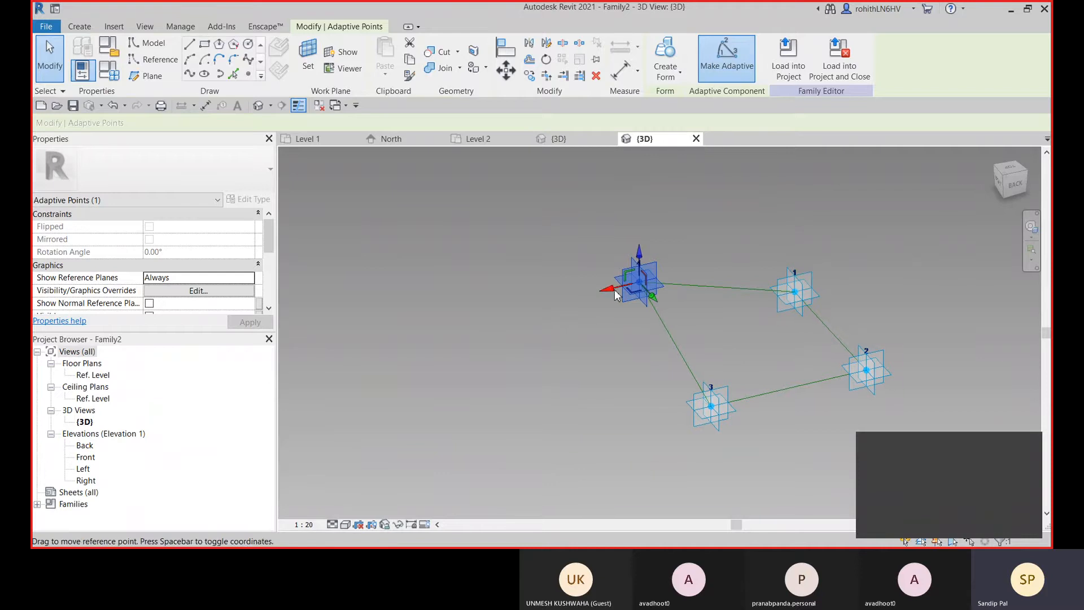
{"action": "left_click_drag", "start_coordinate": [615, 294], "coordinate": [499, 297]}
{"action": "middle_click_drag", "start_coordinate": [726, 355], "coordinate": [636, 303], "text": "shift"}
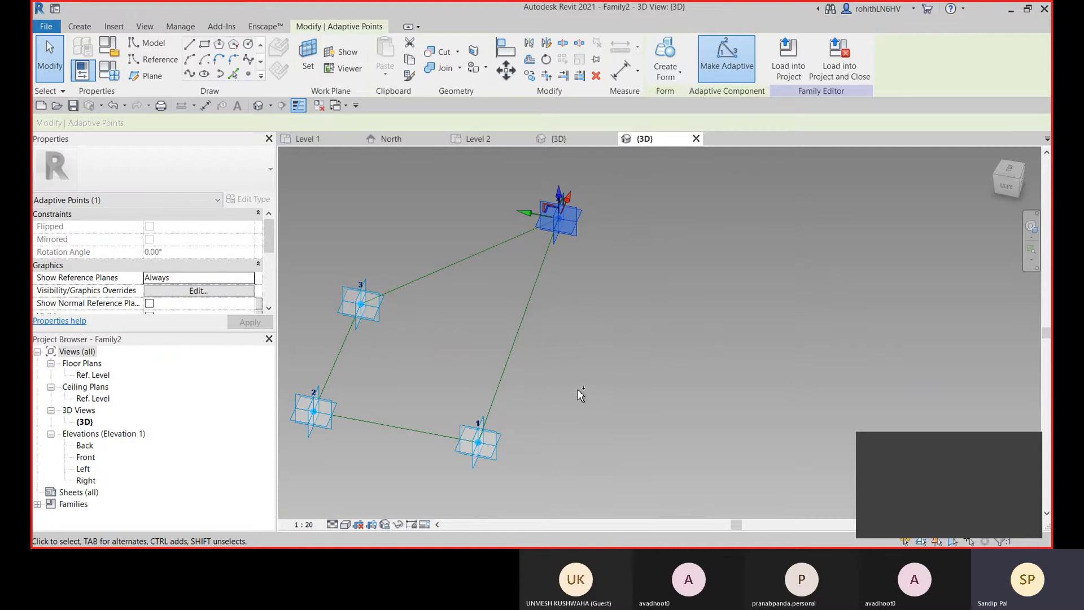
{"action": "key", "text": "ctrl+z"}
{"action": "key", "text": "ctrl+z"}
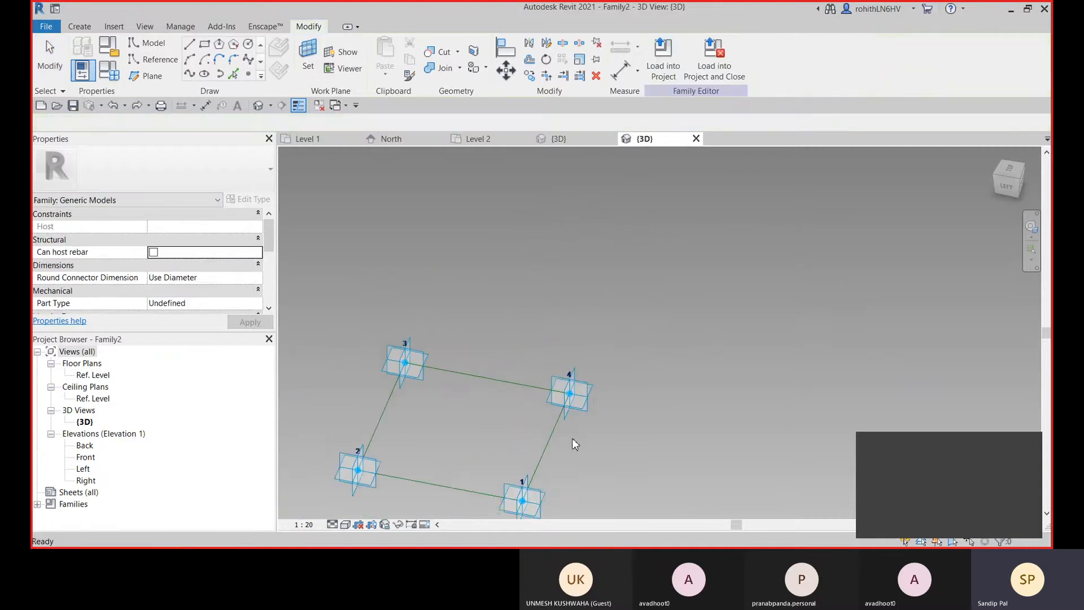
Create a solid form from the closed chain of four reference lines, picking the extruded block rather than the flat surface.
{"action": "middle_click_drag", "start_coordinate": [607, 406], "coordinate": [773, 415], "text": "shift"}
{"action": "middle_click_drag", "start_coordinate": [496, 348], "coordinate": [609, 457]}
{"action": "scroll", "coordinate": [473, 355], "scroll_direction": "up", "scroll_amount": 1}
{"action": "key", "text": "Tab"}
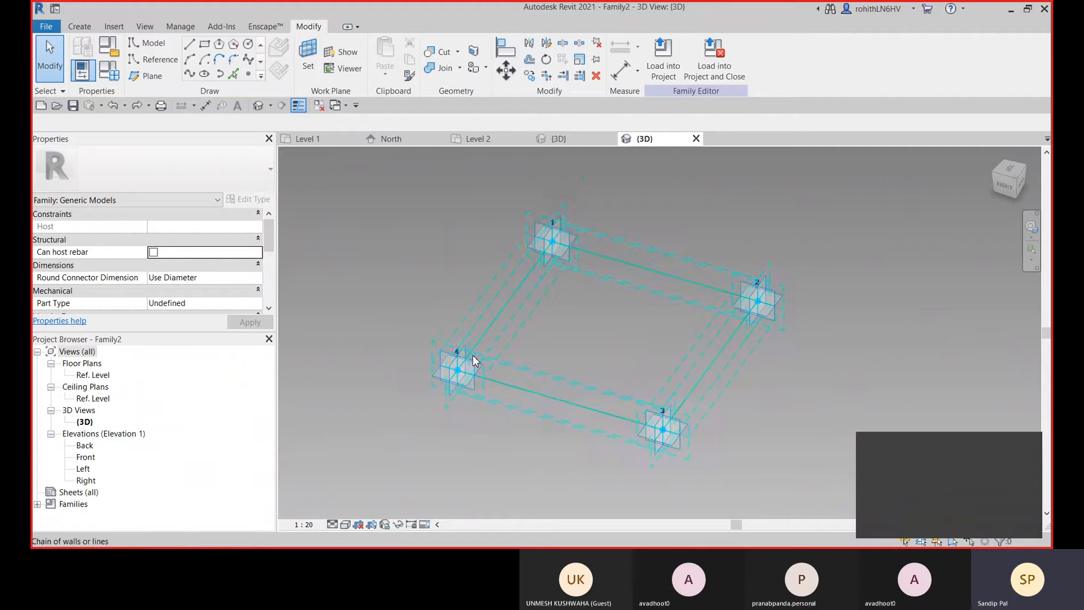
{"action": "scroll", "coordinate": [472, 355], "scroll_direction": "up", "scroll_amount": 2}
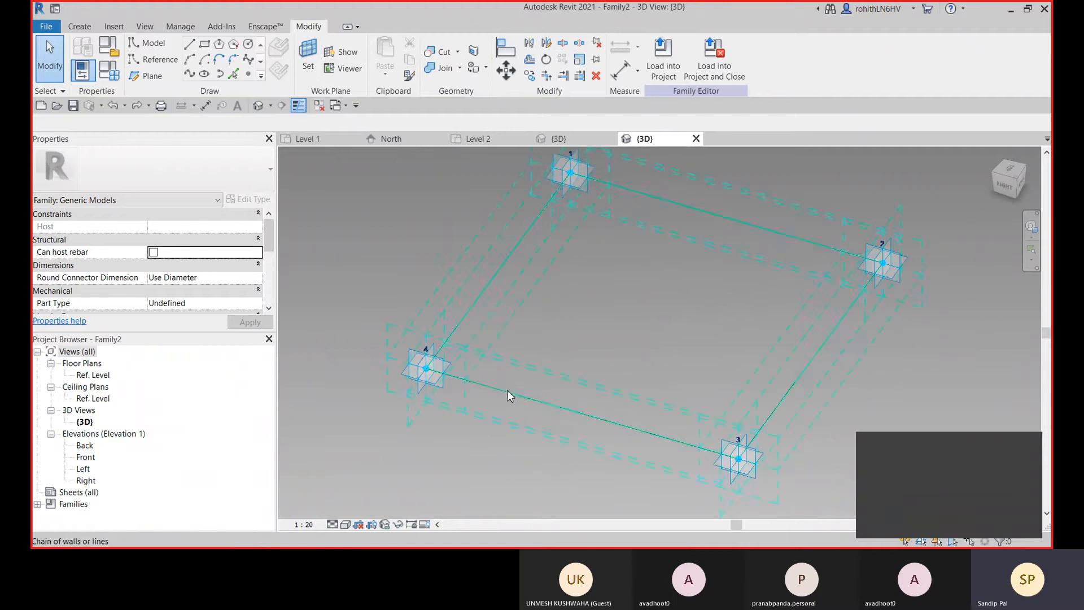
{"action": "key", "text": "Tab"}
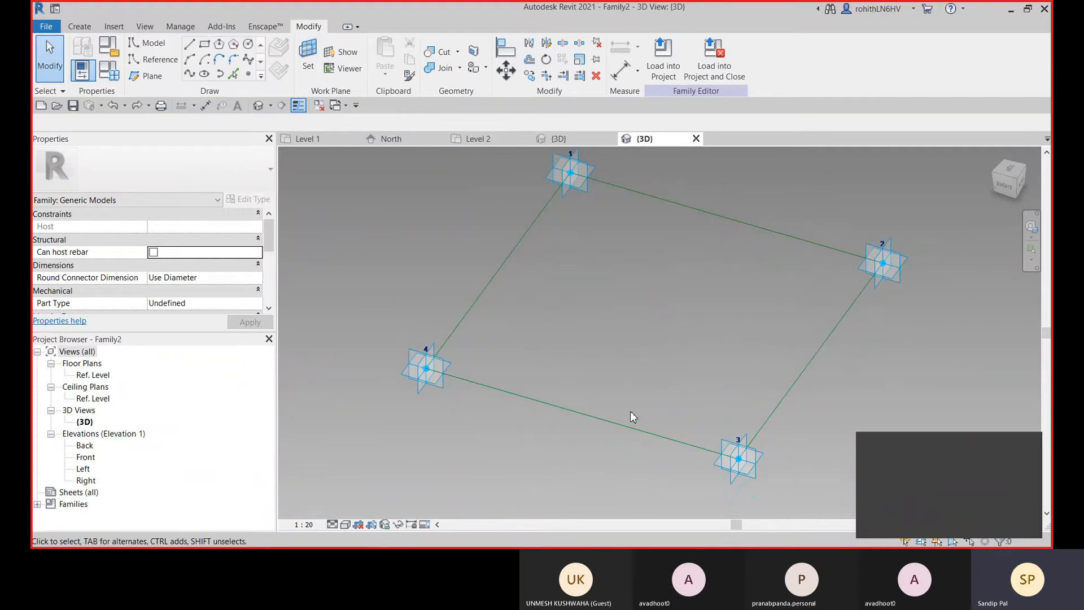
{"action": "scroll", "coordinate": [631, 399], "scroll_direction": "down", "scroll_amount": 1}
{"action": "middle_click_drag", "start_coordinate": [631, 398], "coordinate": [578, 427]}
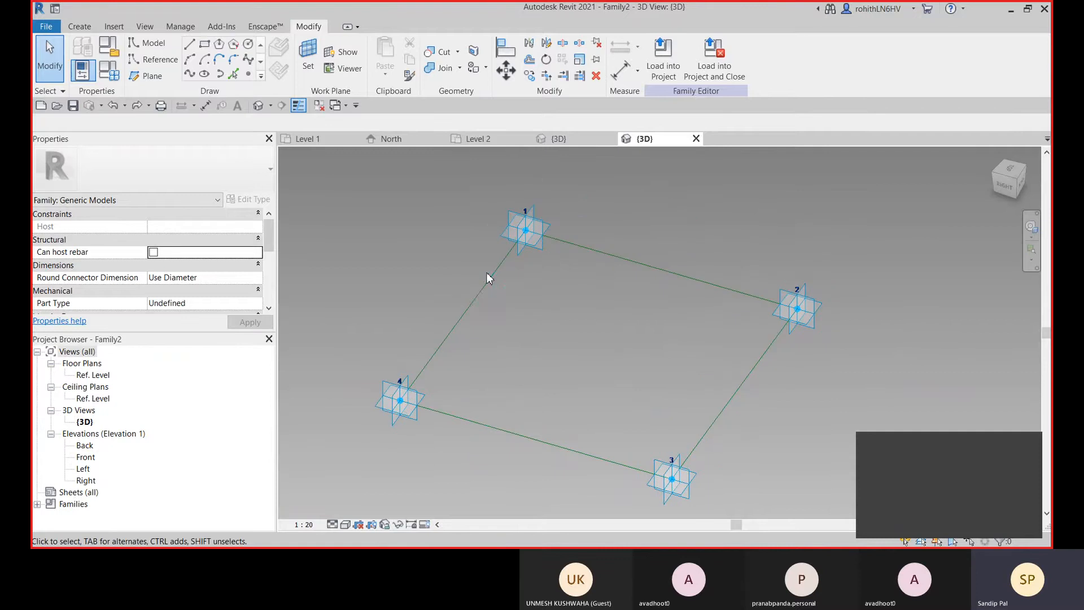
{"action": "key", "text": "Tab"}
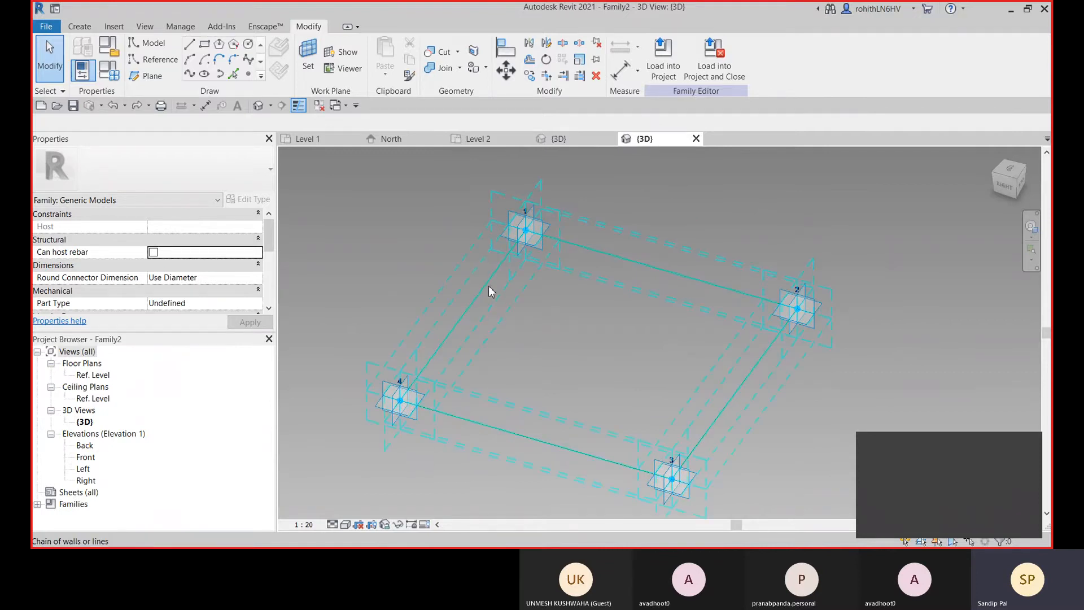
{"action": "middle_click_drag", "start_coordinate": [488, 399], "coordinate": [523, 376]}
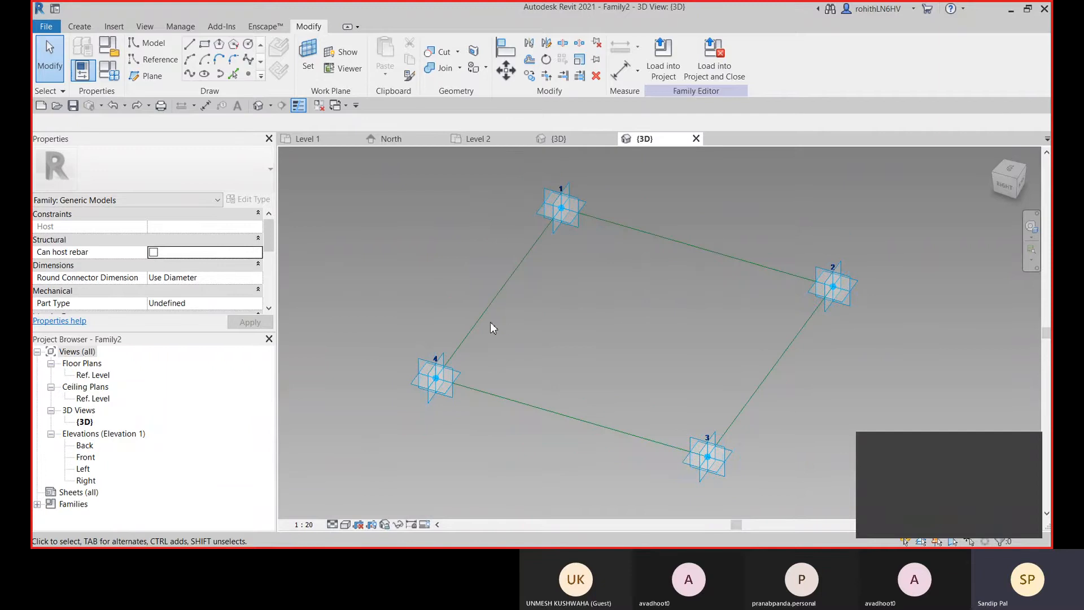
{"action": "left_click", "coordinate": [488, 313]}
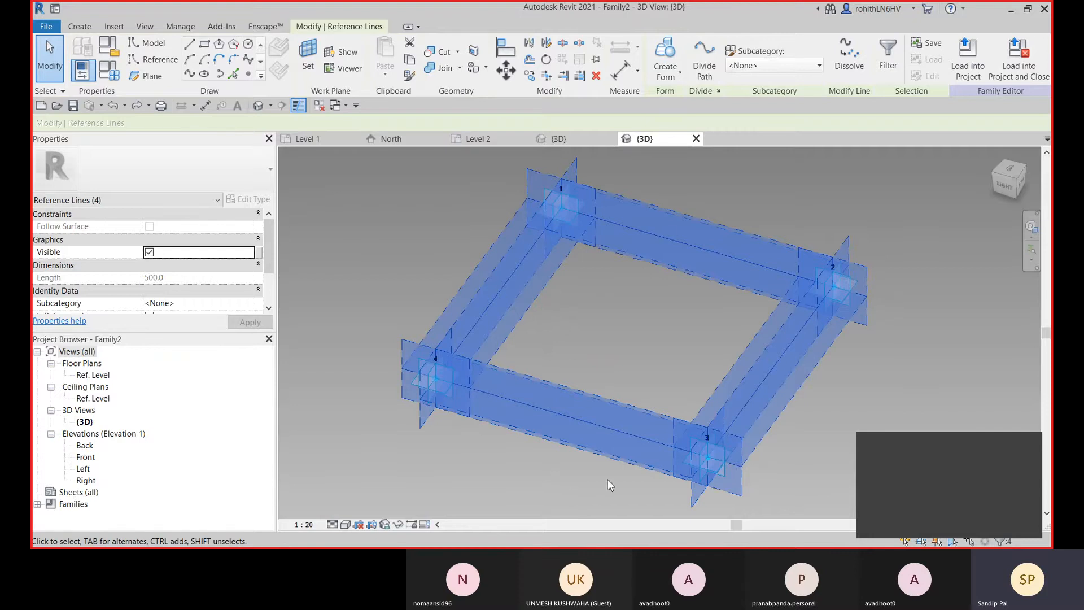
{"action": "left_click", "coordinate": [670, 79]}
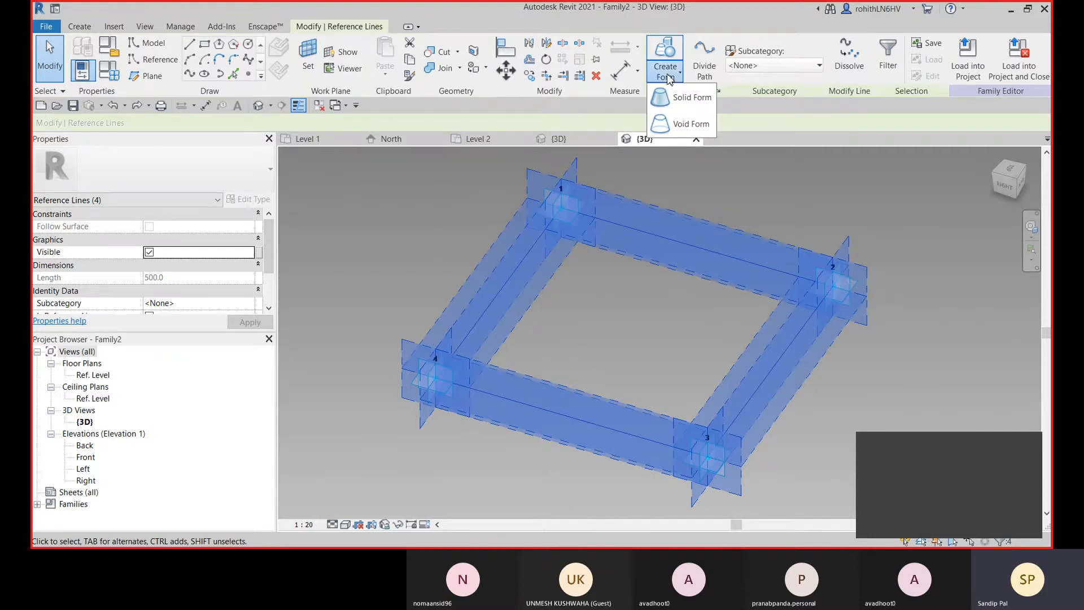
{"action": "left_click", "coordinate": [690, 106]}
{"action": "left_click", "coordinate": [524, 485]}
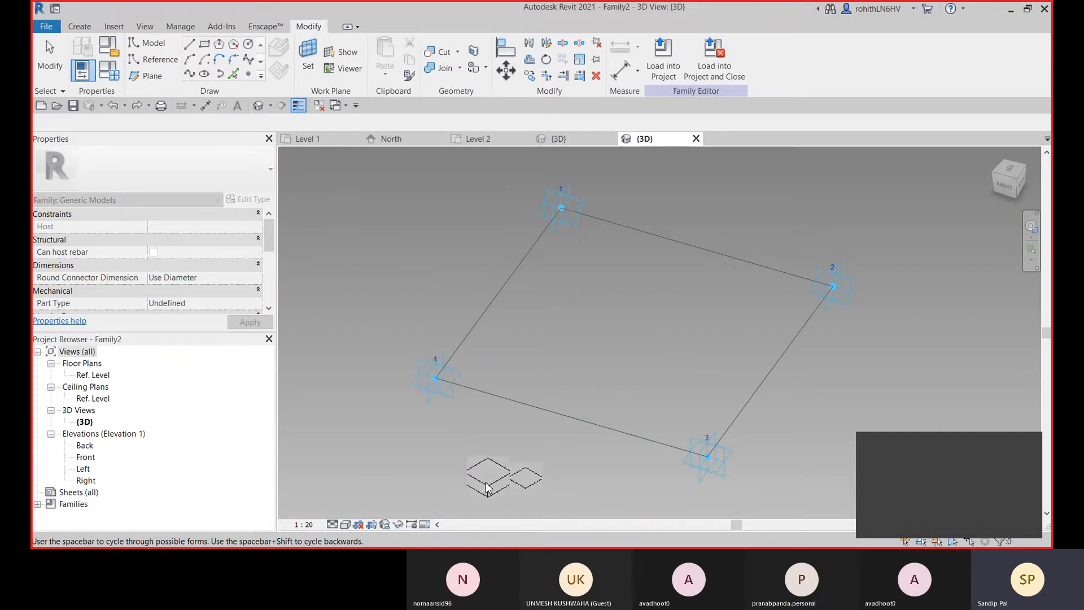
{"action": "left_click", "coordinate": [487, 487]}
Set the solid form's positive offset to 5.0 to make it a thin panel.
{"action": "left_click", "coordinate": [633, 277]}
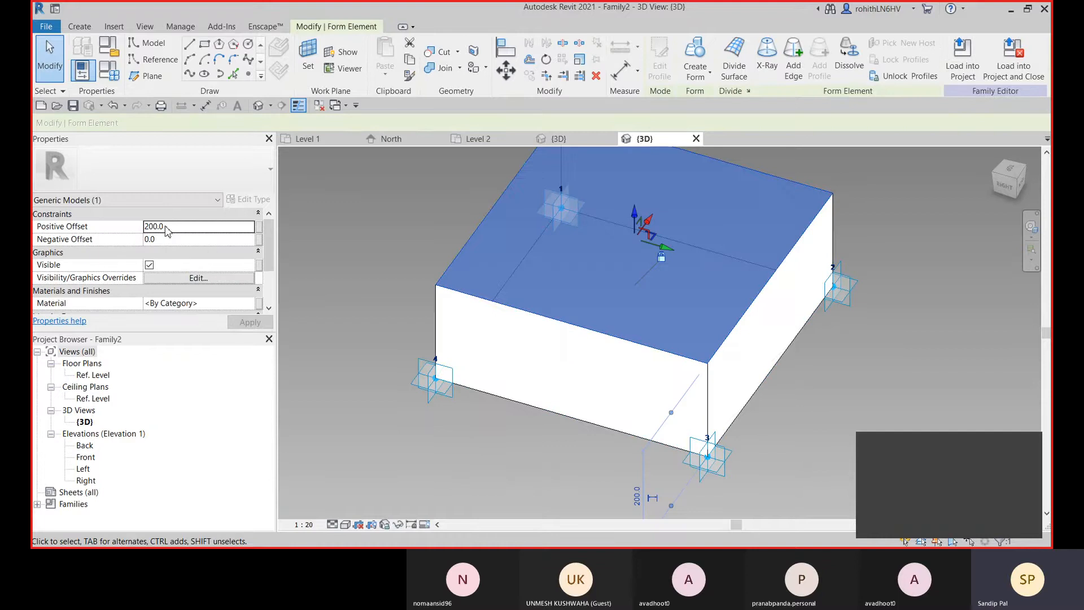
{"action": "left_click", "coordinate": [179, 228]}
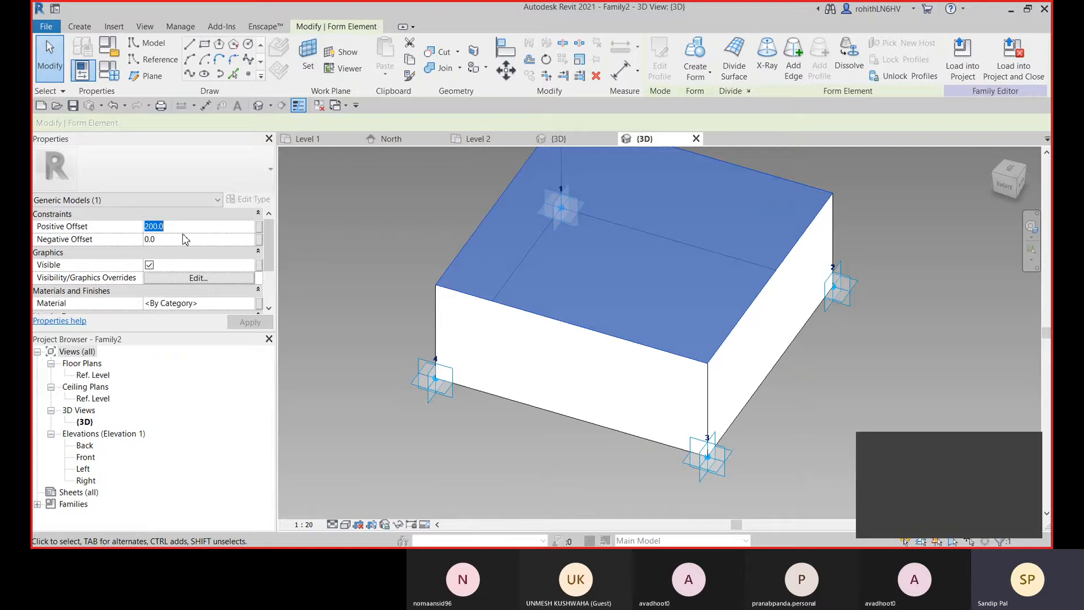
{"action": "type", "text": "5.0"}
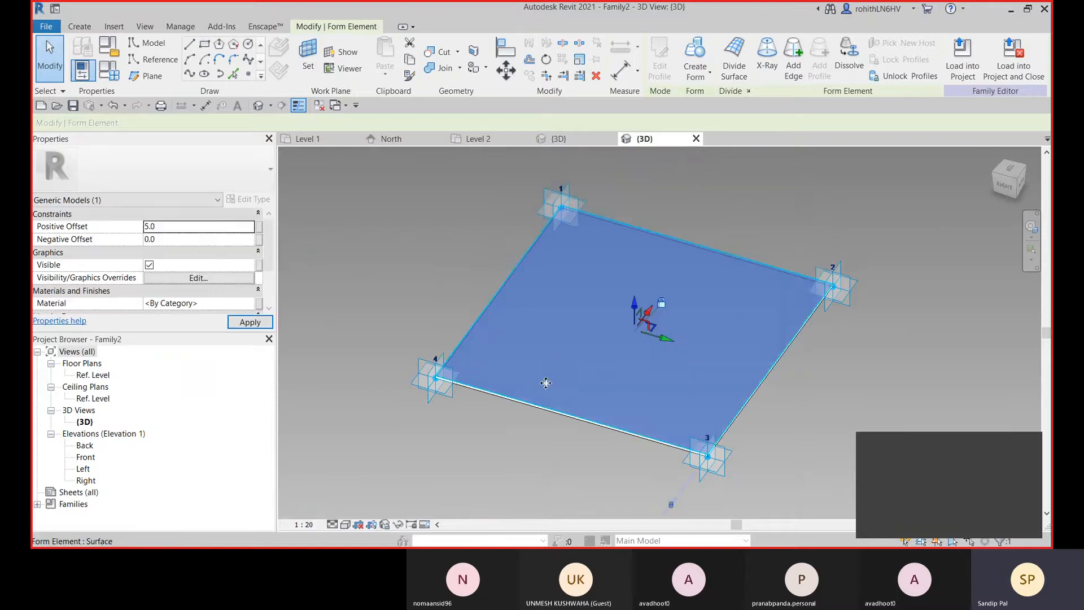
{"action": "scroll", "coordinate": [504, 405], "scroll_direction": "up", "scroll_amount": 6}
{"action": "scroll", "coordinate": [418, 375], "scroll_direction": "down", "scroll_amount": 5}
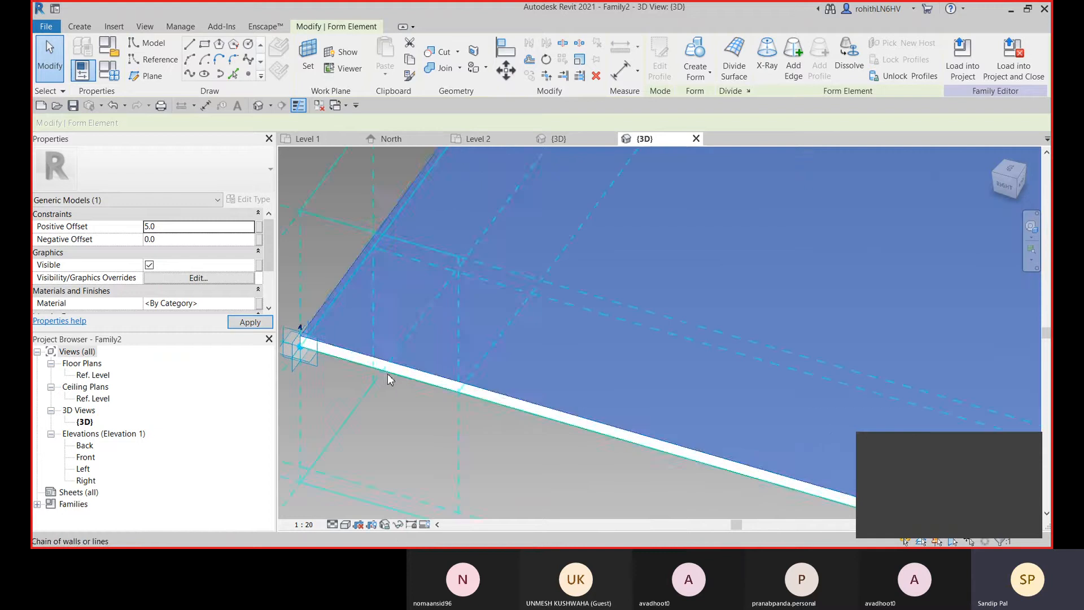
{"action": "scroll", "coordinate": [460, 375], "scroll_direction": "down", "scroll_amount": 3}
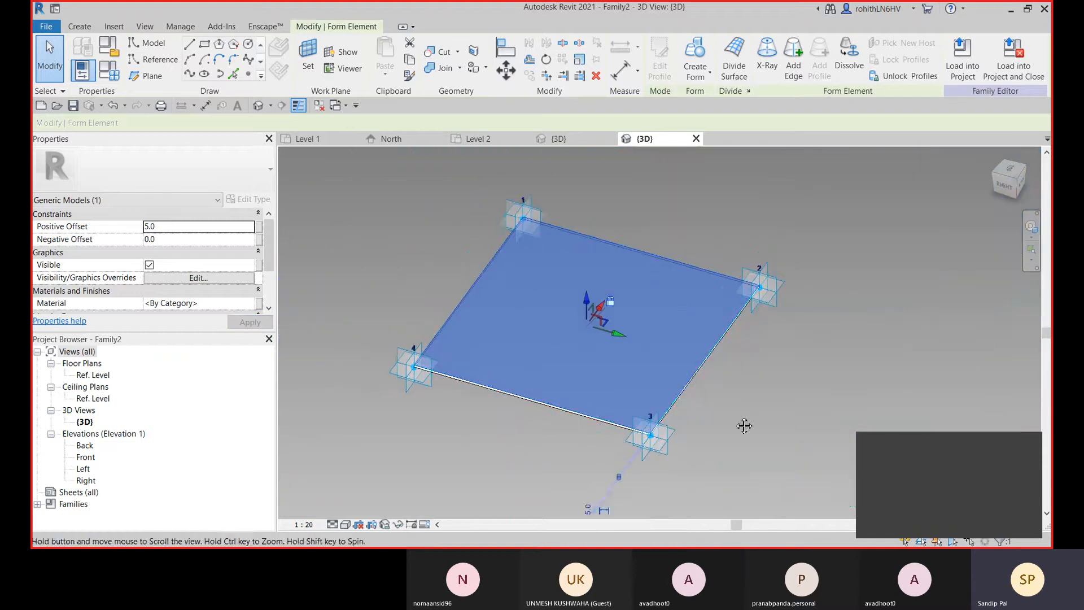
{"action": "scroll", "coordinate": [553, 440], "scroll_direction": "up", "scroll_amount": 2}
{"action": "left_click", "coordinate": [552, 442]}
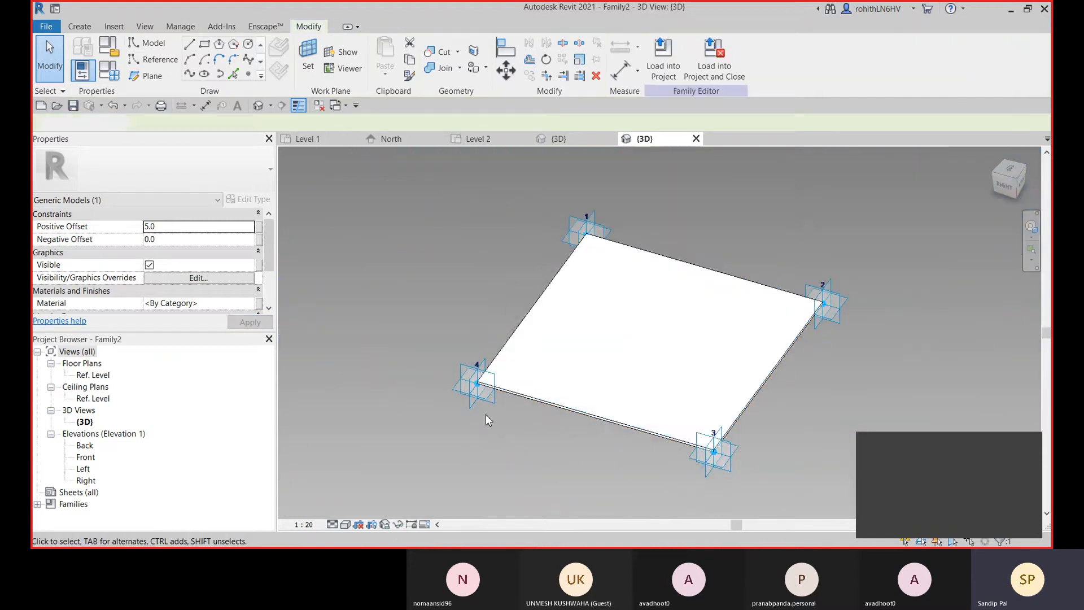
{"action": "scroll", "coordinate": [495, 391], "scroll_direction": "up", "scroll_amount": 5}
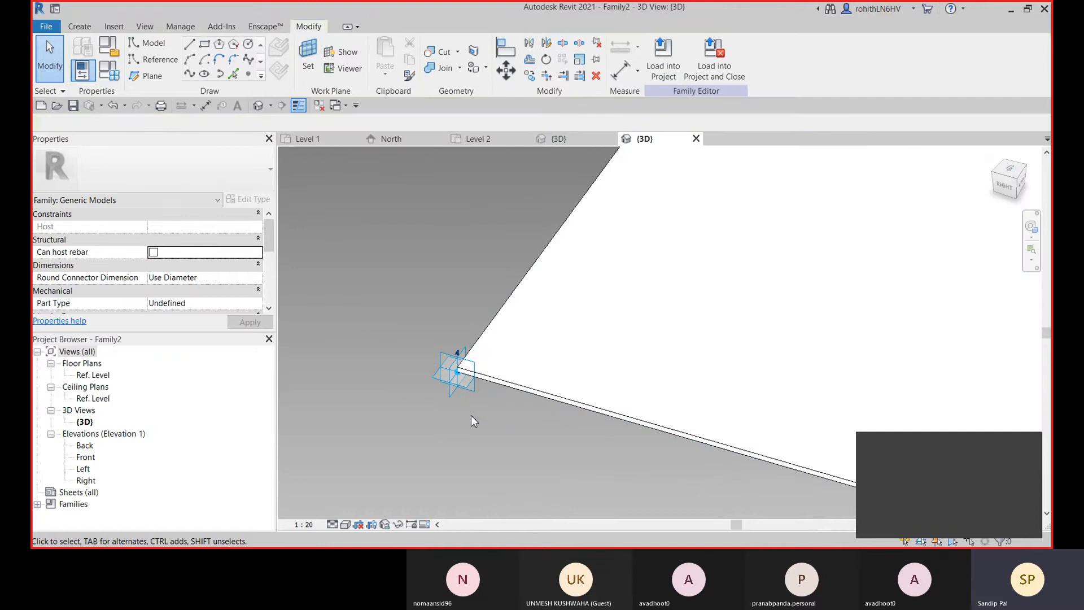
{"action": "scroll", "coordinate": [483, 415], "scroll_direction": "down", "scroll_amount": 2}
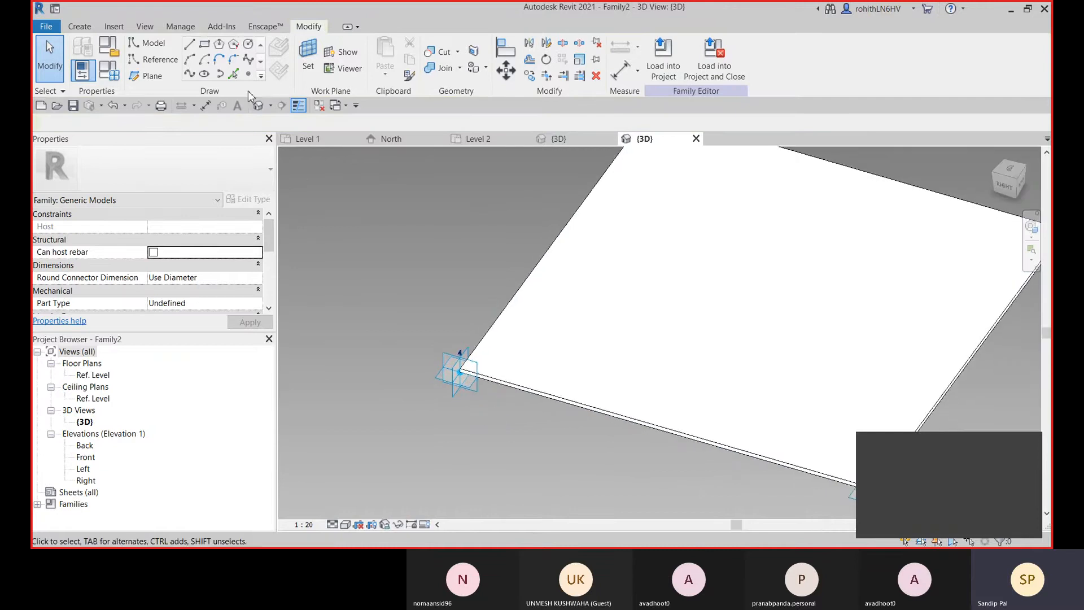
{"action": "scroll", "coordinate": [461, 374], "scroll_direction": "up", "scroll_amount": 1}
{"action": "key", "text": "Tab"}
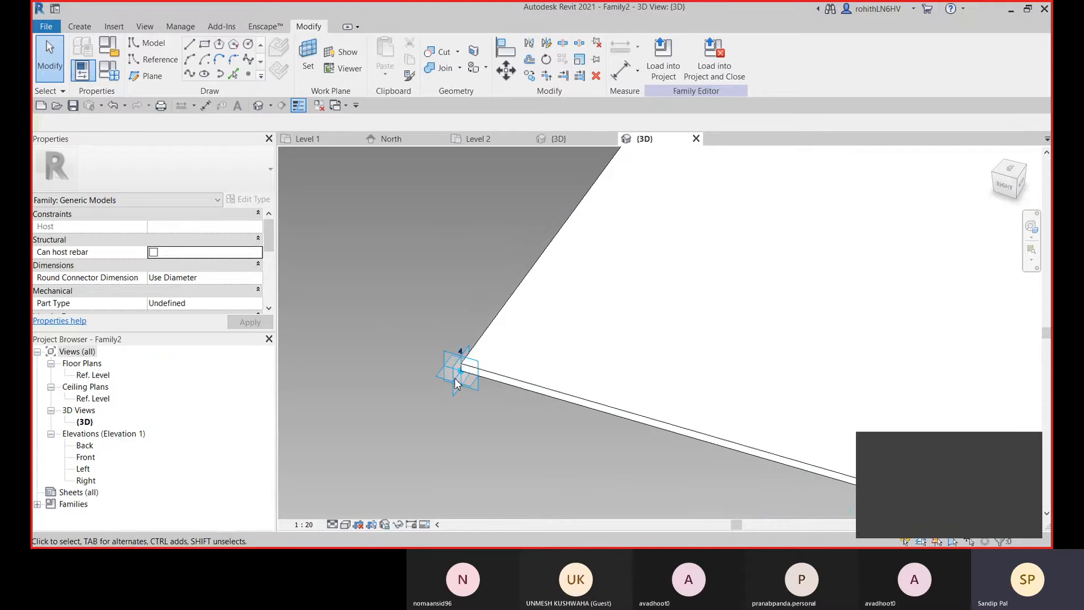
{"action": "scroll", "coordinate": [456, 383], "scroll_direction": "down", "scroll_amount": 5}
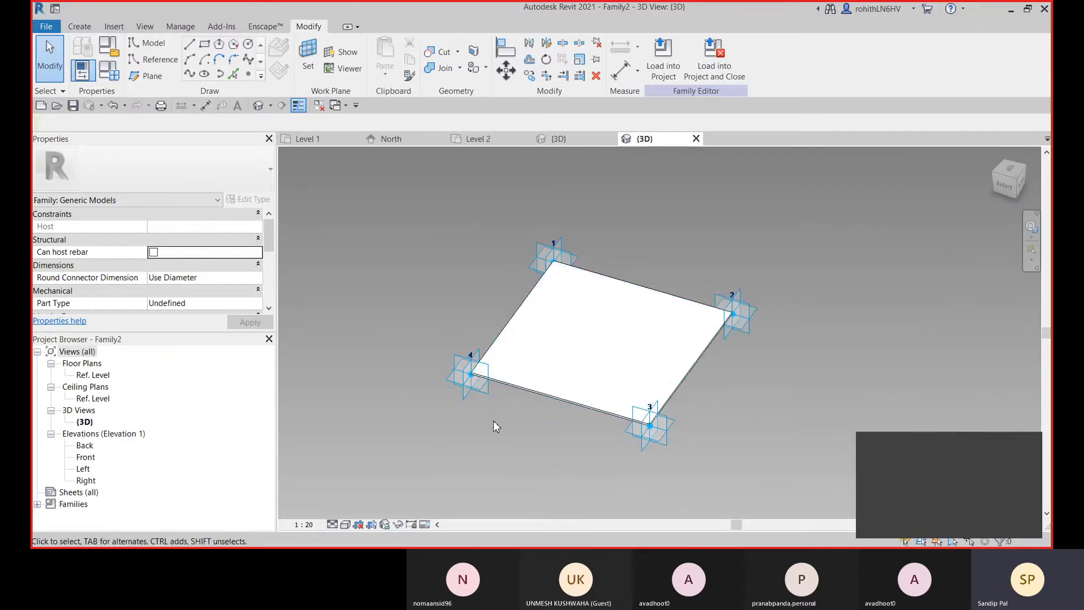
{"action": "left_click", "coordinate": [515, 338]}
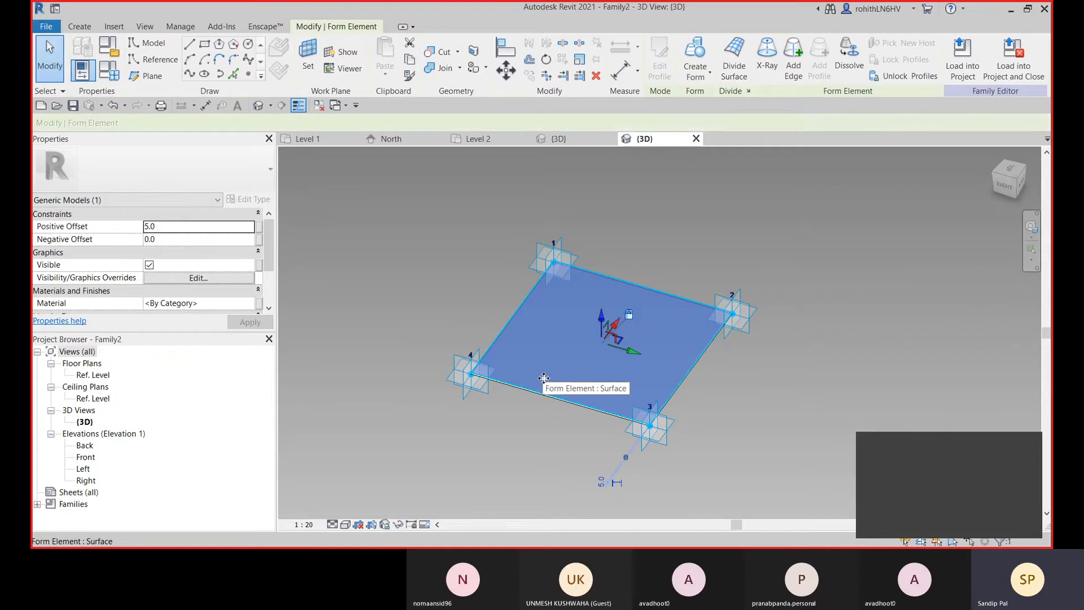
{"action": "left_click", "coordinate": [398, 524]}
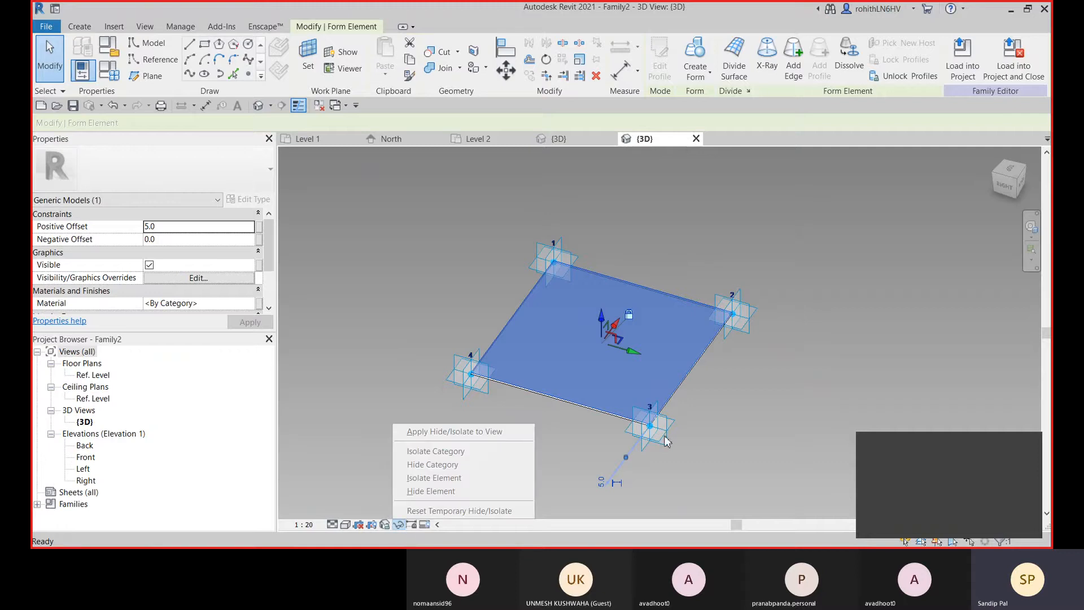
{"action": "left_click", "coordinate": [703, 408]}
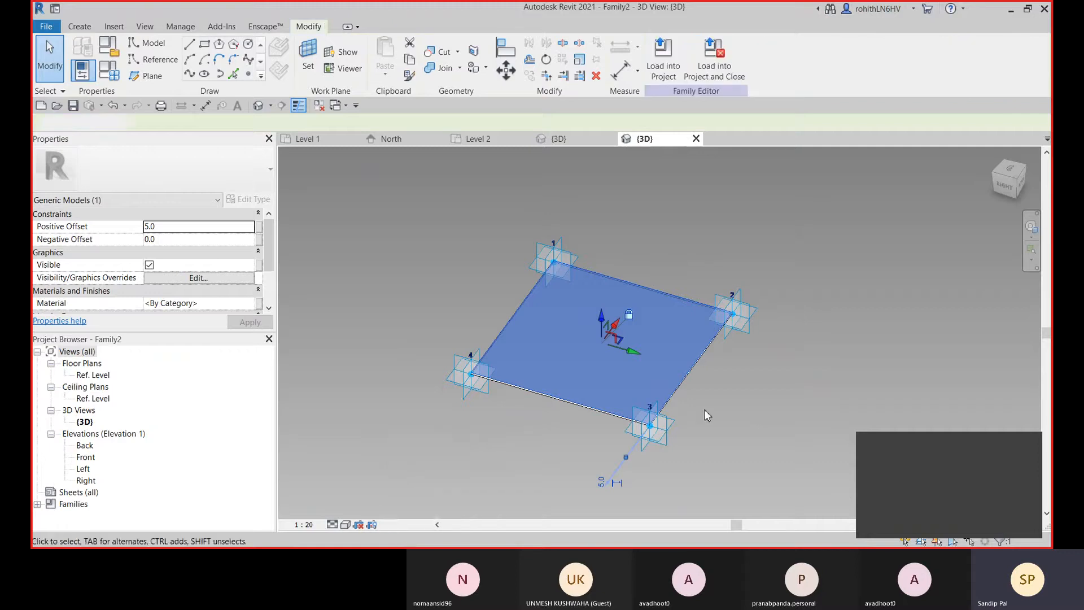
Unlock the solid form's profiles and lock them again, leaving the form selected.
{"action": "left_click", "coordinate": [558, 375]}
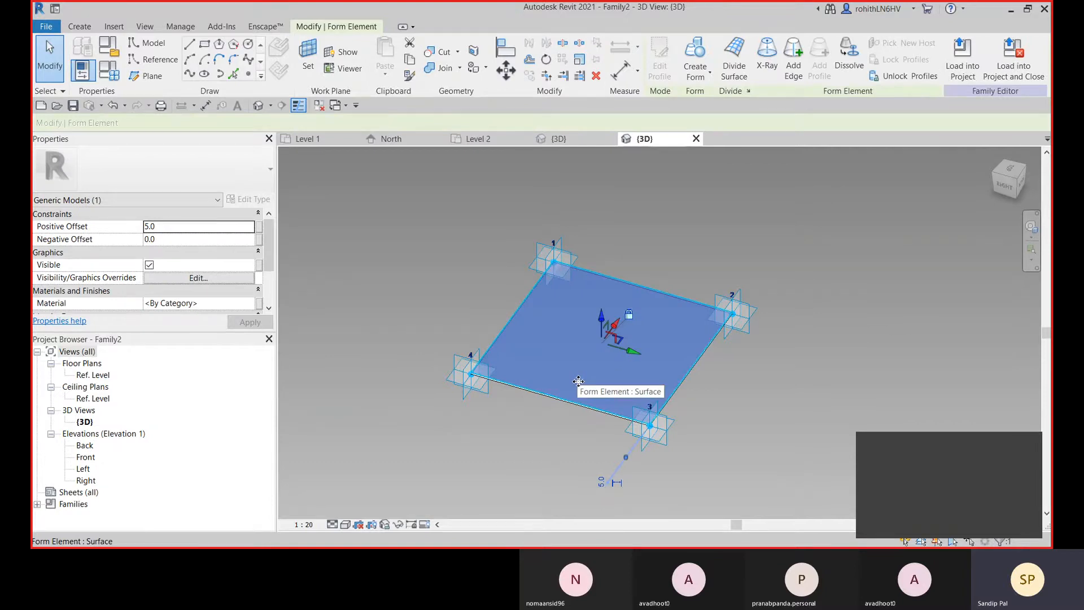
{"action": "left_click", "coordinate": [398, 525]}
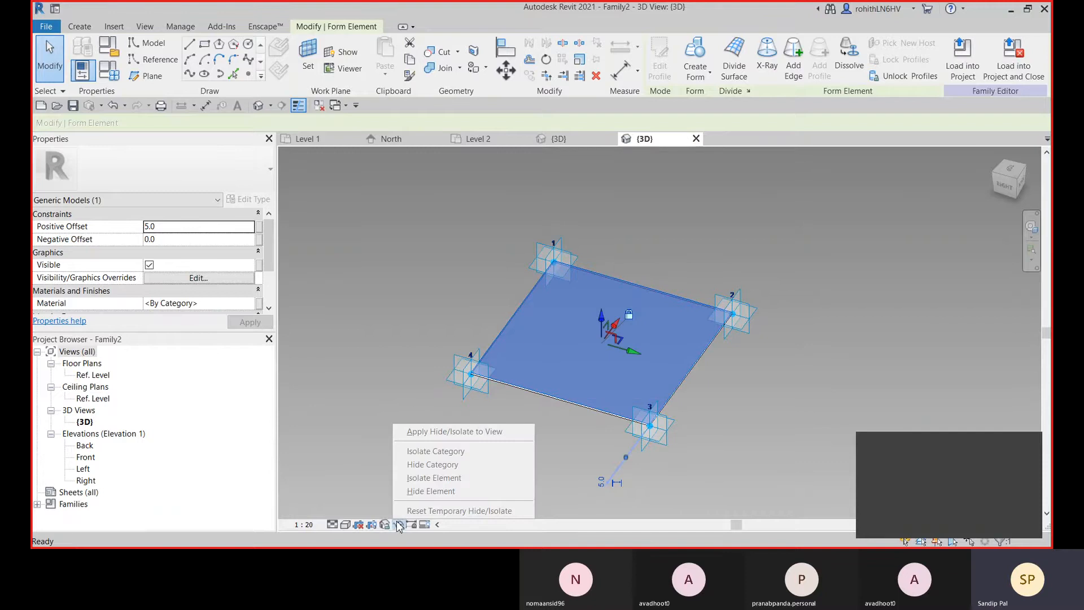
{"action": "left_click", "coordinate": [588, 440]}
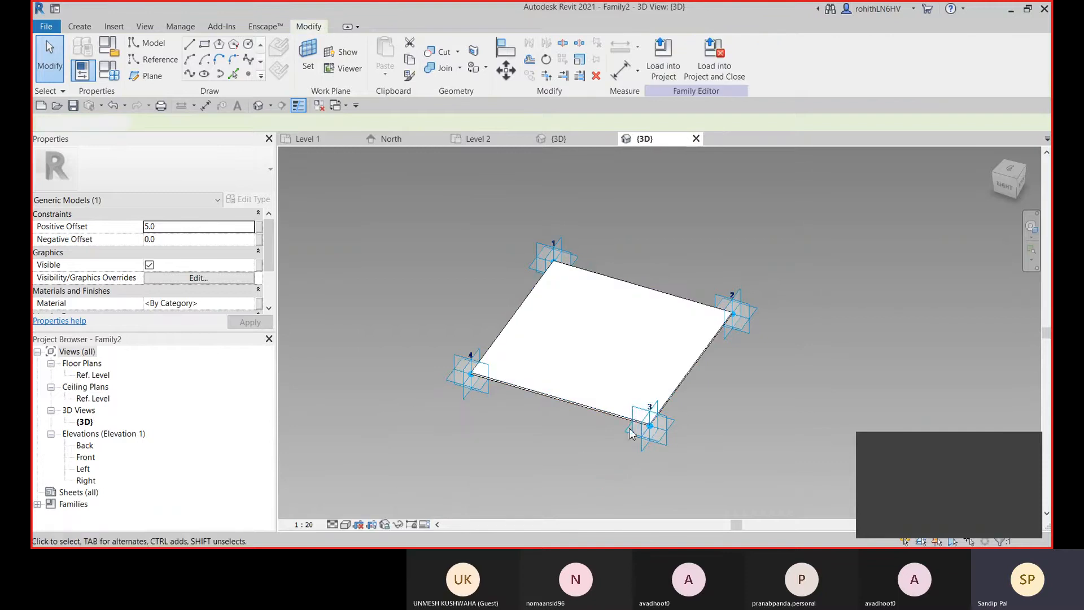
{"action": "left_click", "coordinate": [598, 374]}
{"action": "left_click", "coordinate": [629, 314]}
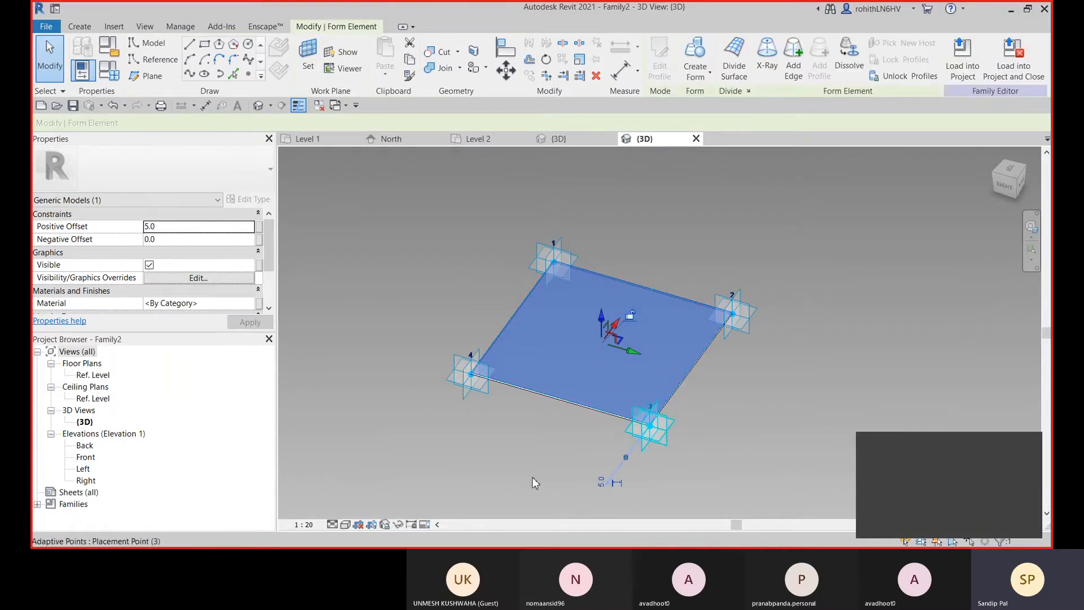
{"action": "left_click", "coordinate": [398, 525]}
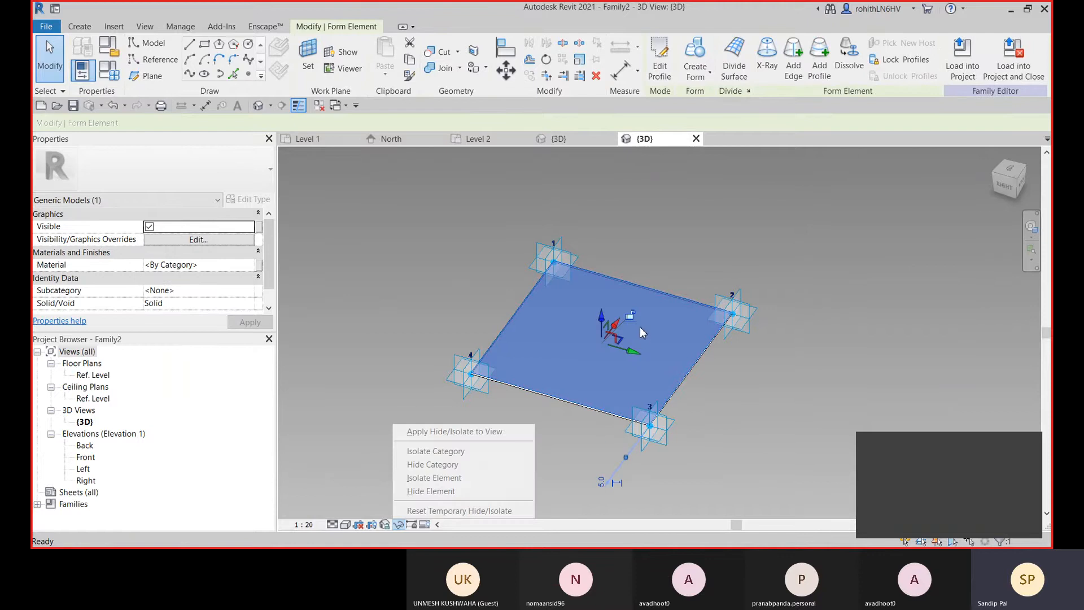
{"action": "left_click", "coordinate": [633, 317]}
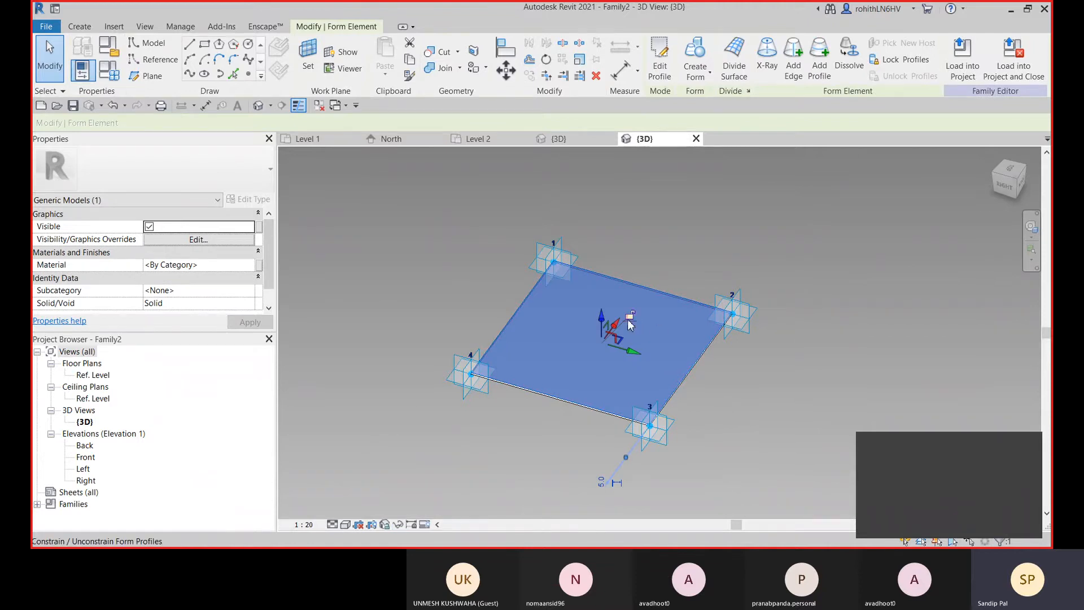
{"action": "left_click", "coordinate": [630, 318]}
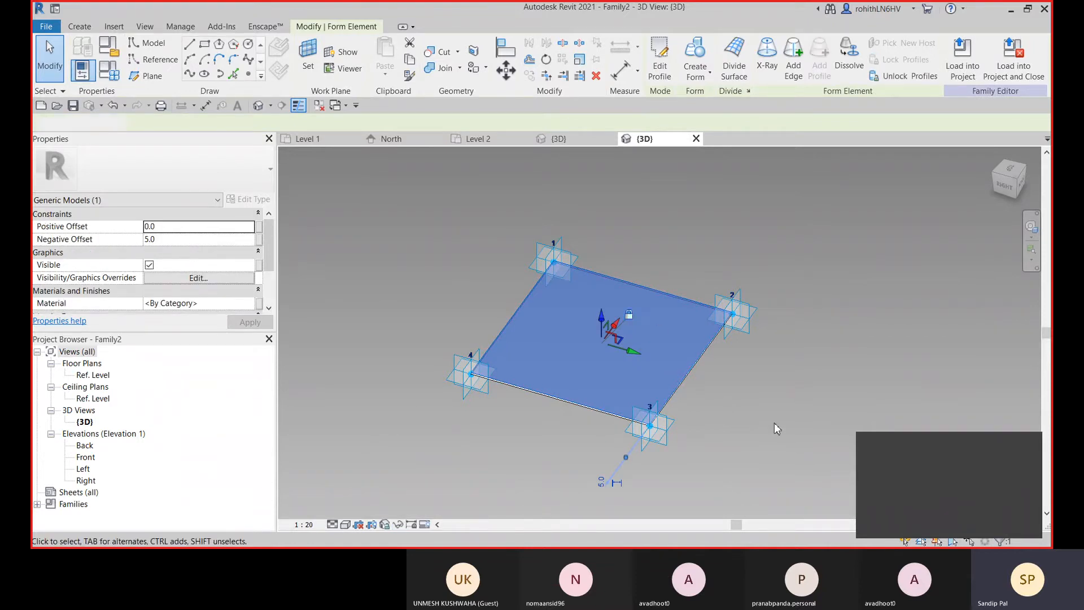
{"action": "left_click", "coordinate": [774, 424]}
{"action": "left_click", "coordinate": [605, 364]}
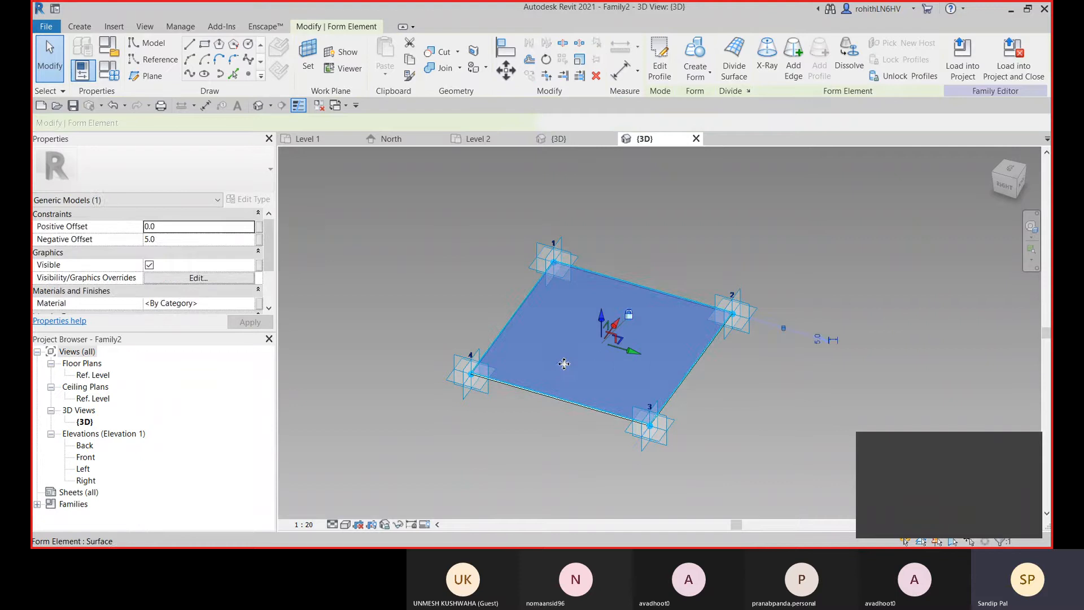
Turn the solid form's Visible property off and back on, and deselect the form.
{"action": "left_click", "coordinate": [149, 265]}
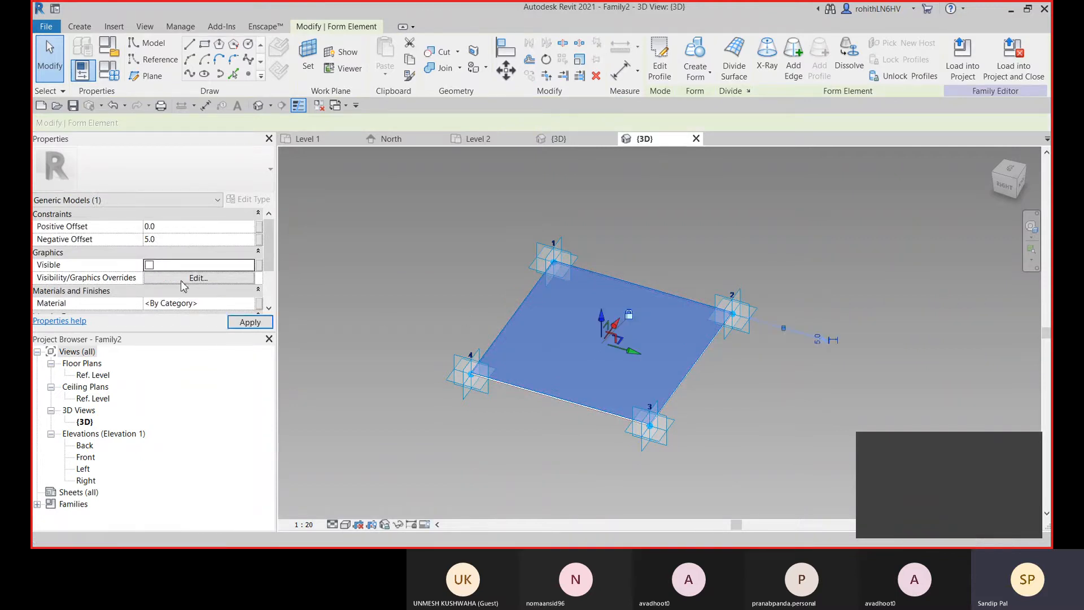
{"action": "left_click", "coordinate": [149, 264]}
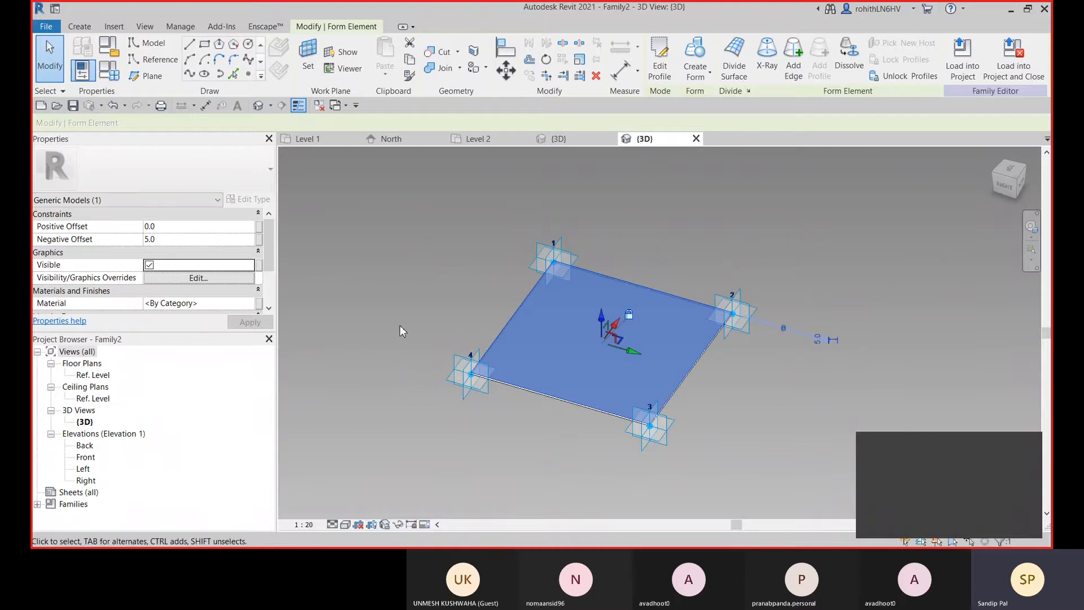
{"action": "left_click", "coordinate": [417, 313]}
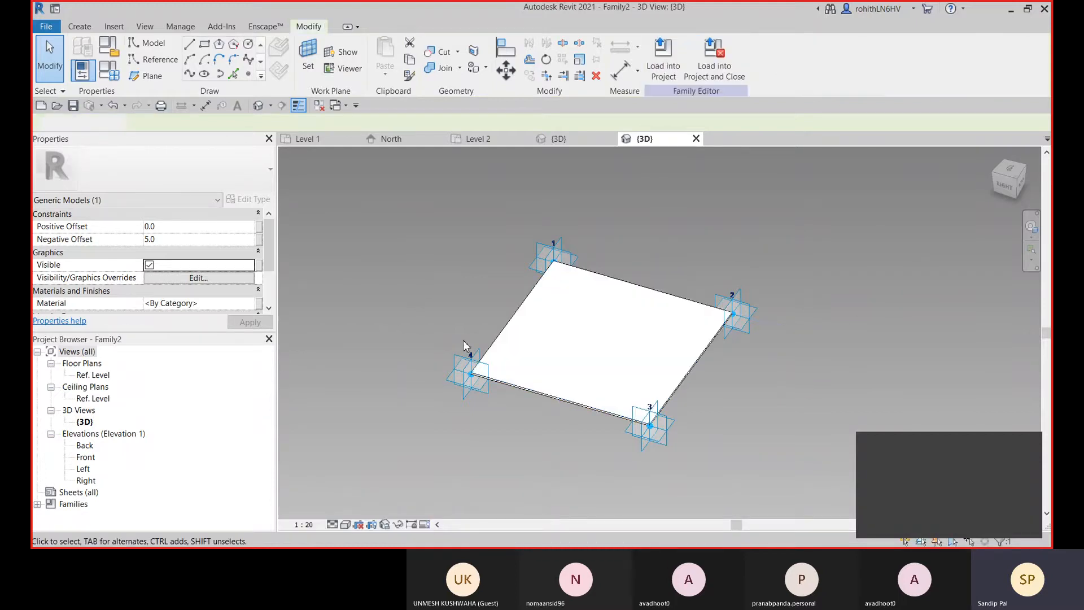
Associate the solid form's material with a new type-based family parameter named Panel.
{"action": "left_click", "coordinate": [553, 306]}
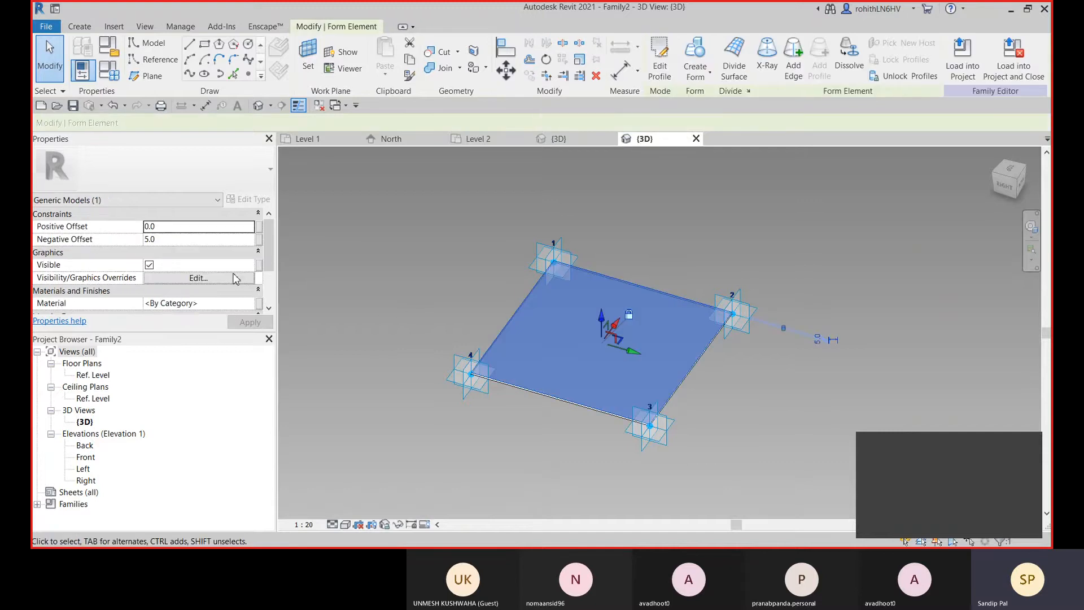
{"action": "scroll", "coordinate": [169, 302], "scroll_direction": "down", "scroll_amount": 3}
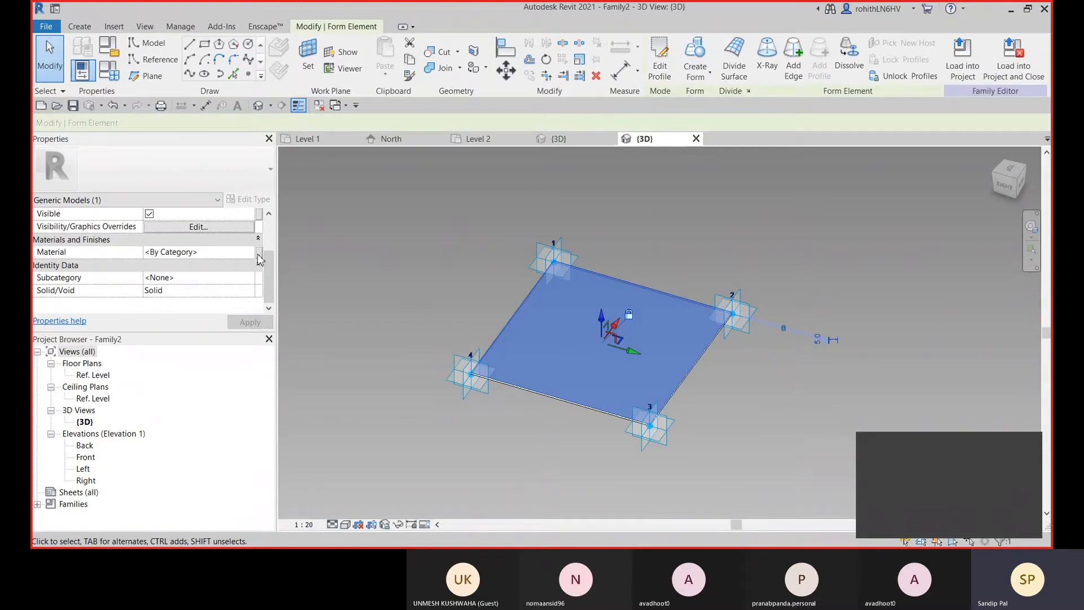
{"action": "left_click", "coordinate": [259, 253]}
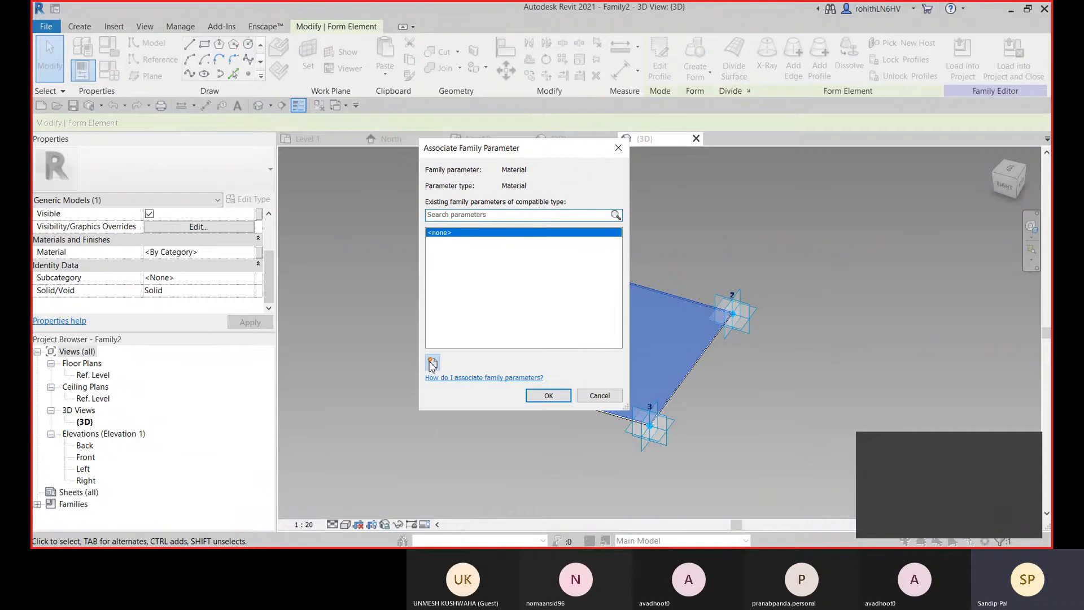
{"action": "left_click", "coordinate": [431, 362]}
{"action": "type", "text": "P"}
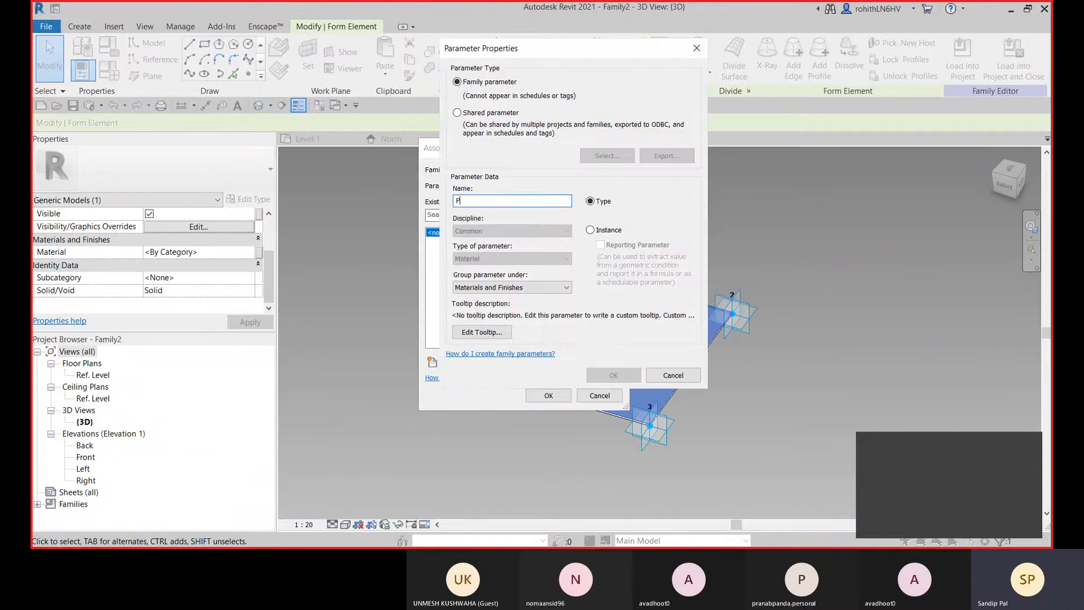
{"action": "type", "text": "anel"}
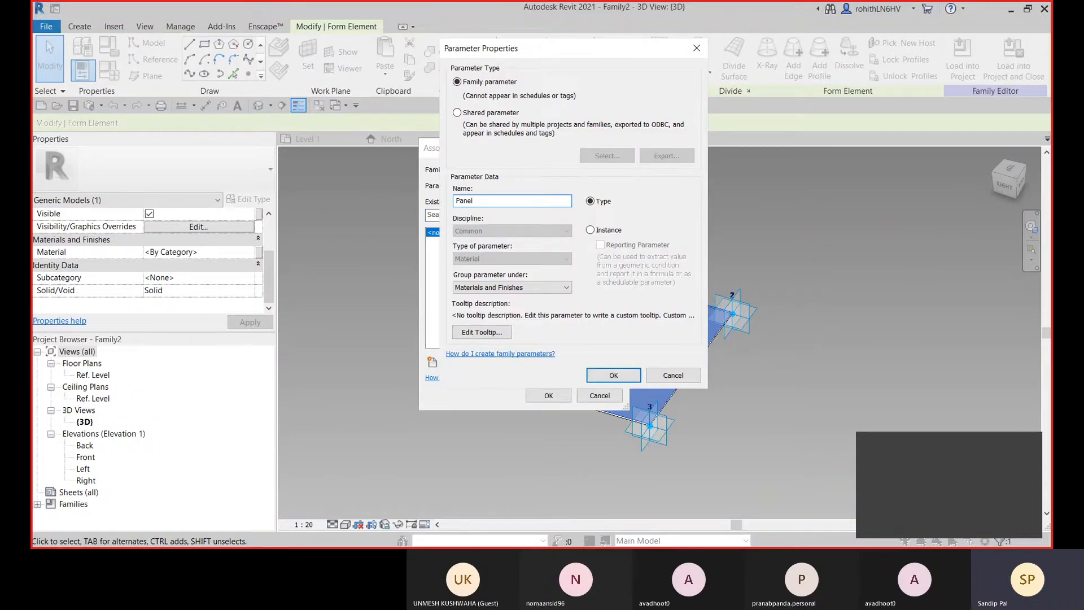
{"action": "left_click", "coordinate": [614, 372]}
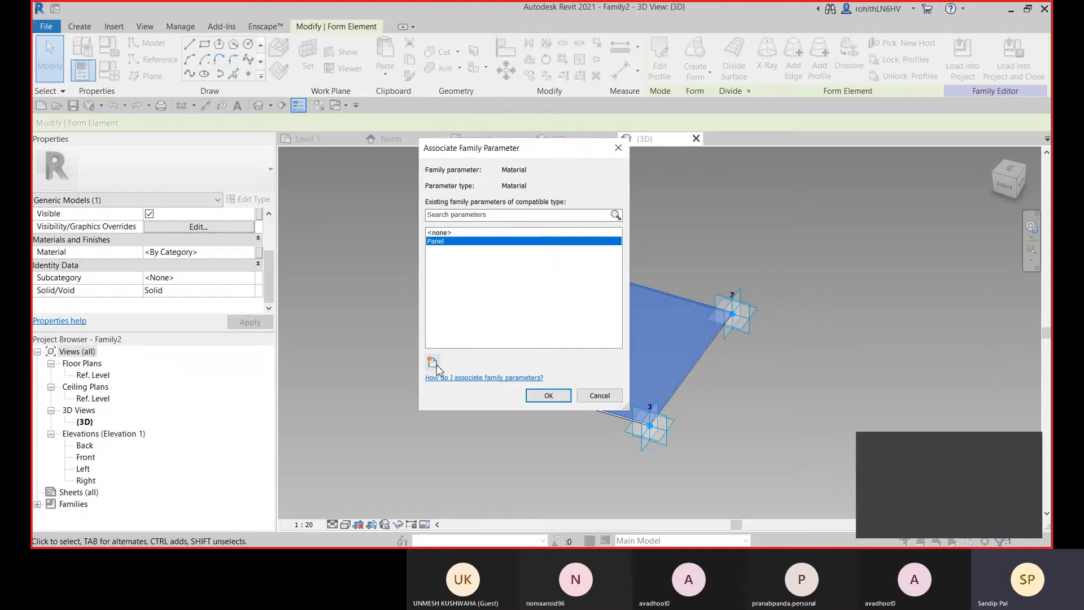
{"action": "left_click", "coordinate": [548, 395]}
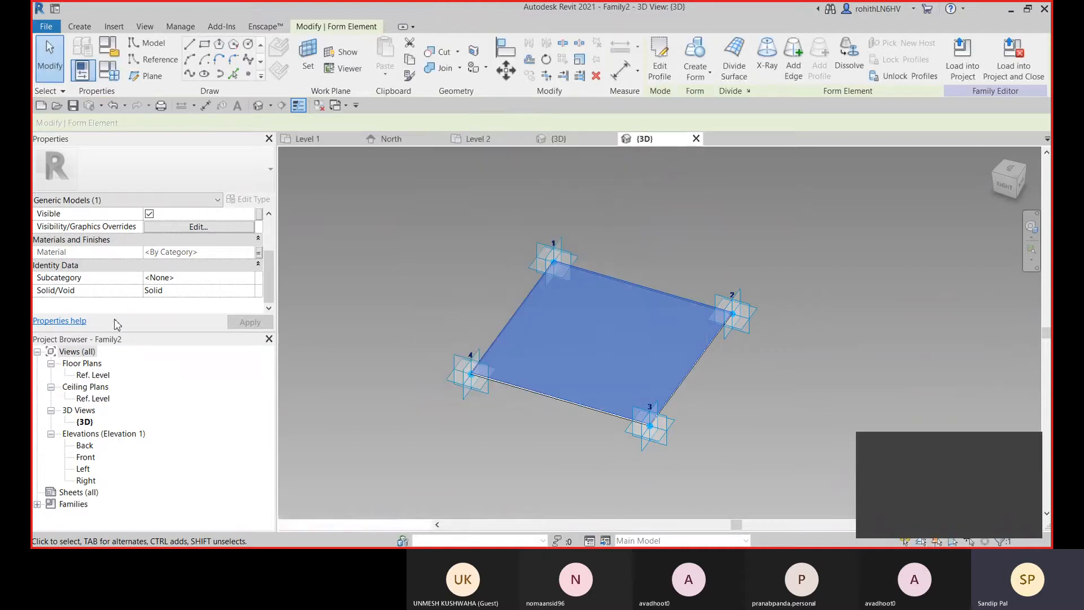
Set the Panel material parameter to Glass in the family types and apply it.
{"action": "left_click", "coordinate": [109, 70]}
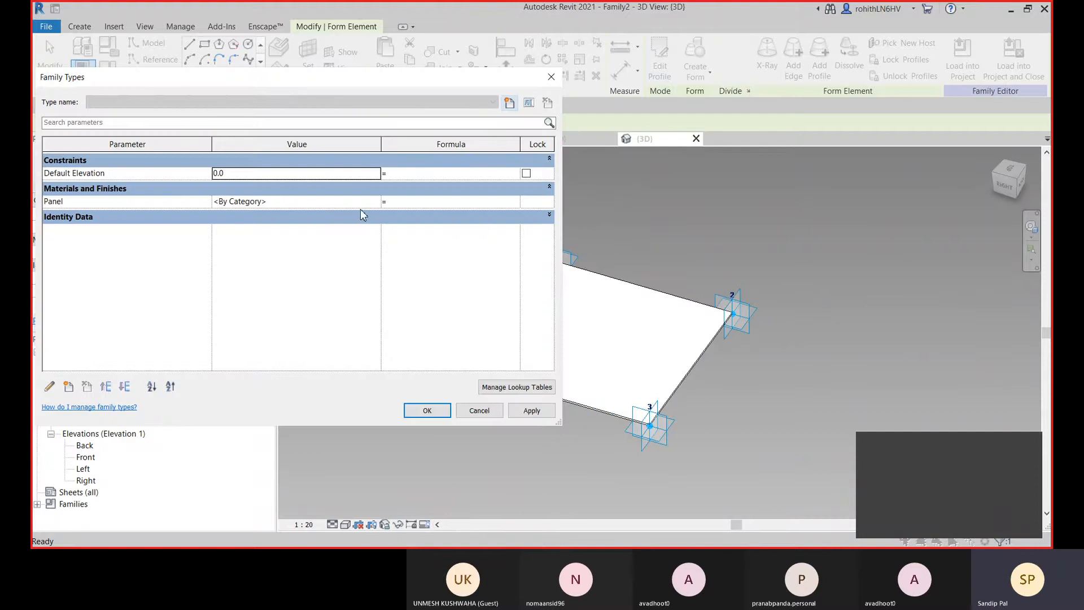
{"action": "left_click", "coordinate": [367, 202]}
{"action": "type", "text": "Glass"}
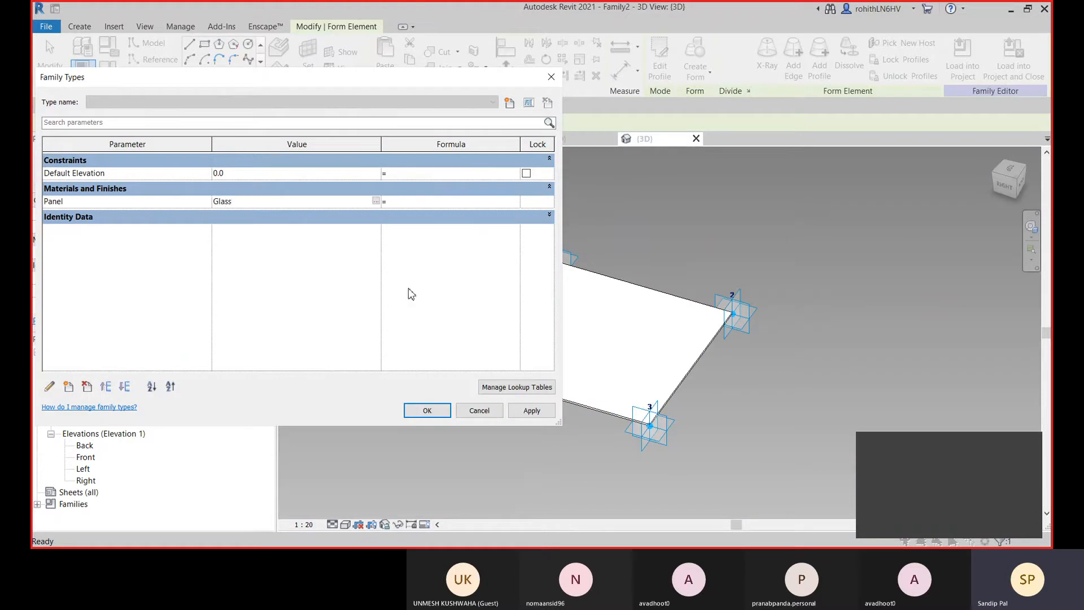
{"action": "left_click", "coordinate": [429, 274]}
{"action": "left_click", "coordinate": [531, 410]}
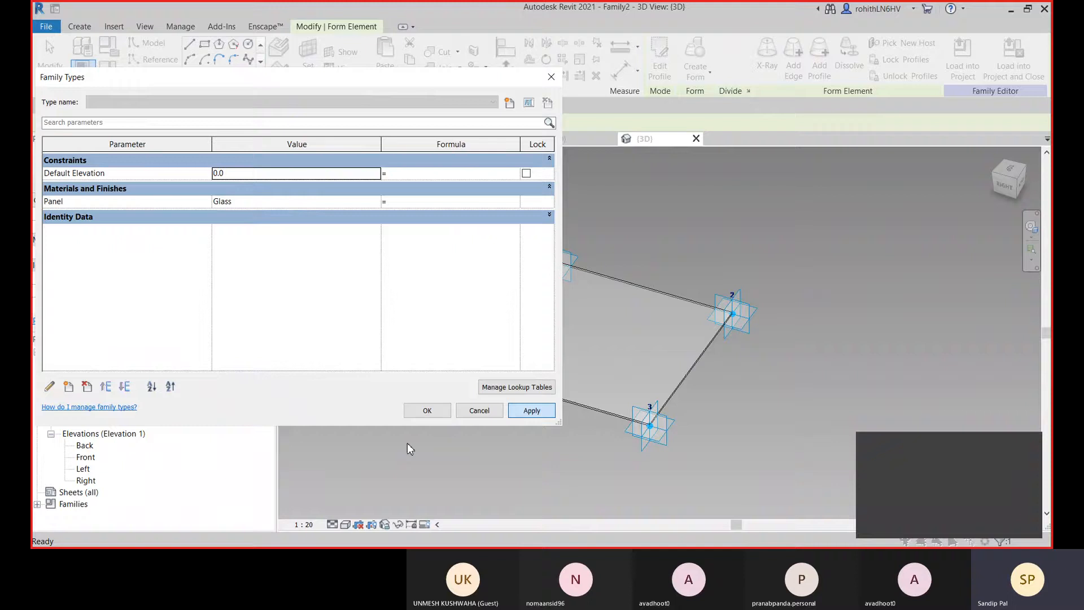
{"action": "left_click", "coordinate": [427, 411]}
Examine the glass panel and its four adaptive points from different angles and distances.
{"action": "key", "text": "Escape"}
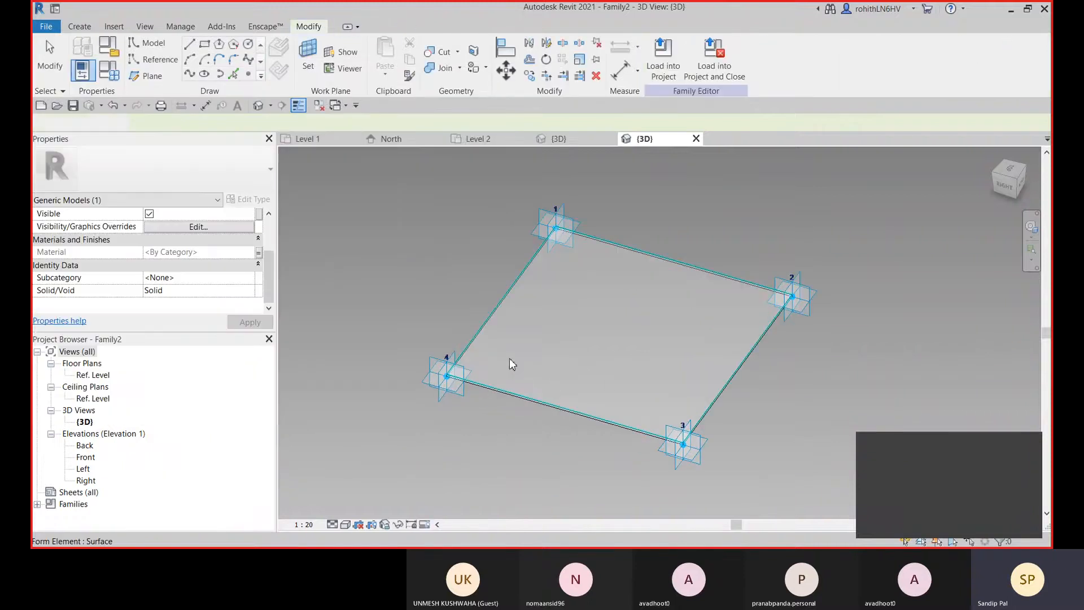
{"action": "scroll", "coordinate": [509, 357], "scroll_direction": "up", "scroll_amount": 3}
{"action": "scroll", "coordinate": [626, 397], "scroll_direction": "down", "scroll_amount": 3}
{"action": "middle_click_drag", "start_coordinate": [625, 397], "coordinate": [552, 364], "text": "shift"}
{"action": "scroll", "coordinate": [552, 364], "scroll_direction": "up", "scroll_amount": 2}
{"action": "middle_click_drag", "start_coordinate": [597, 406], "coordinate": [532, 402]}
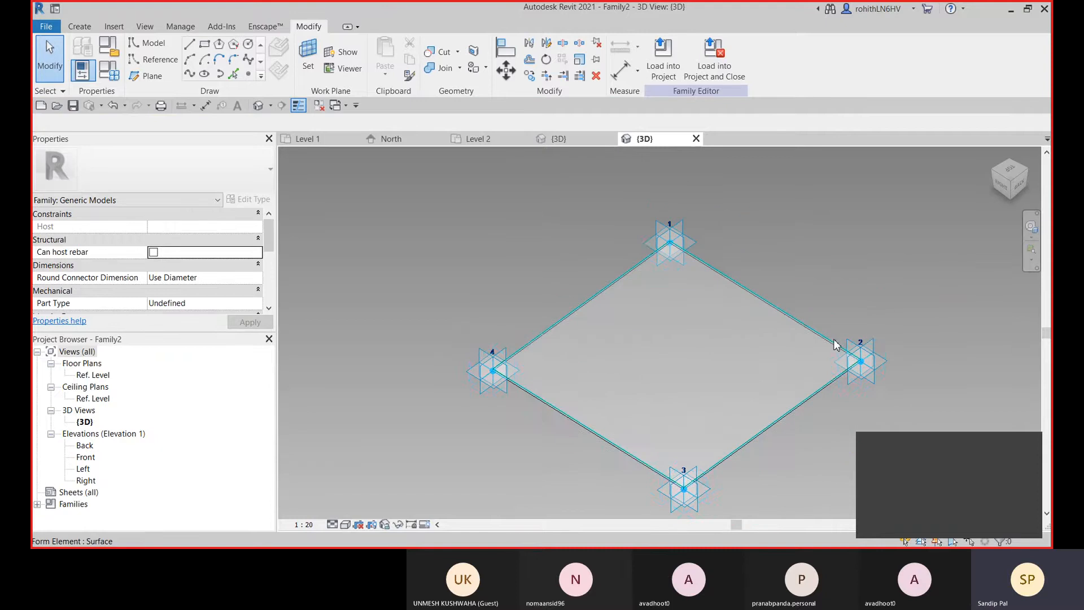
{"action": "left_click", "coordinate": [810, 331]}
{"action": "middle_click_drag", "start_coordinate": [724, 364], "coordinate": [671, 348]}
{"action": "middle_click_drag", "start_coordinate": [622, 378], "coordinate": [633, 361]}
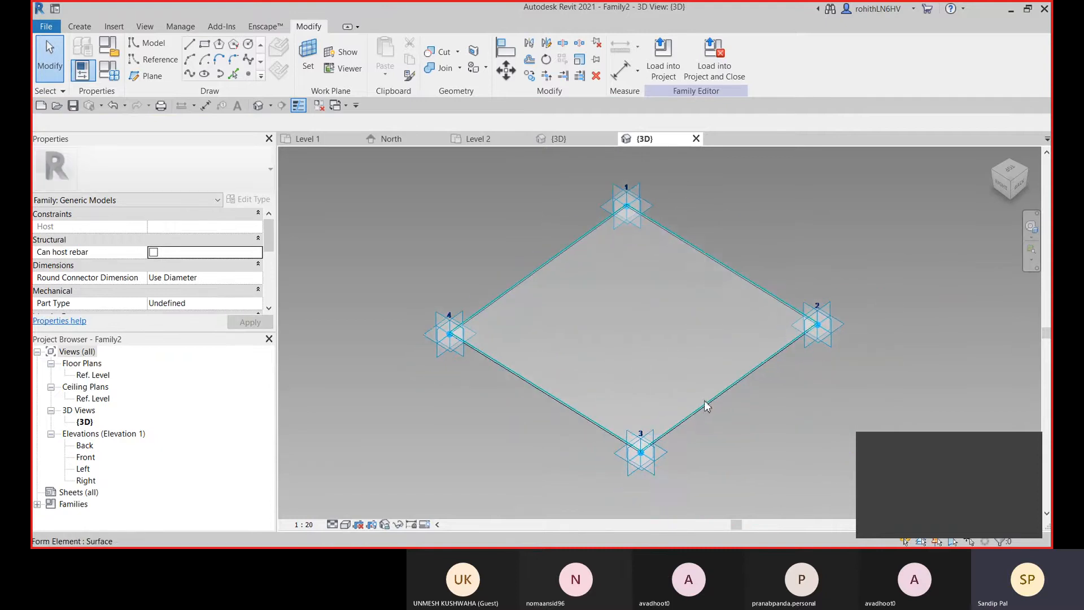
{"action": "scroll", "coordinate": [704, 404], "scroll_direction": "down", "scroll_amount": 2}
{"action": "middle_click_drag", "start_coordinate": [728, 431], "coordinate": [733, 384]}
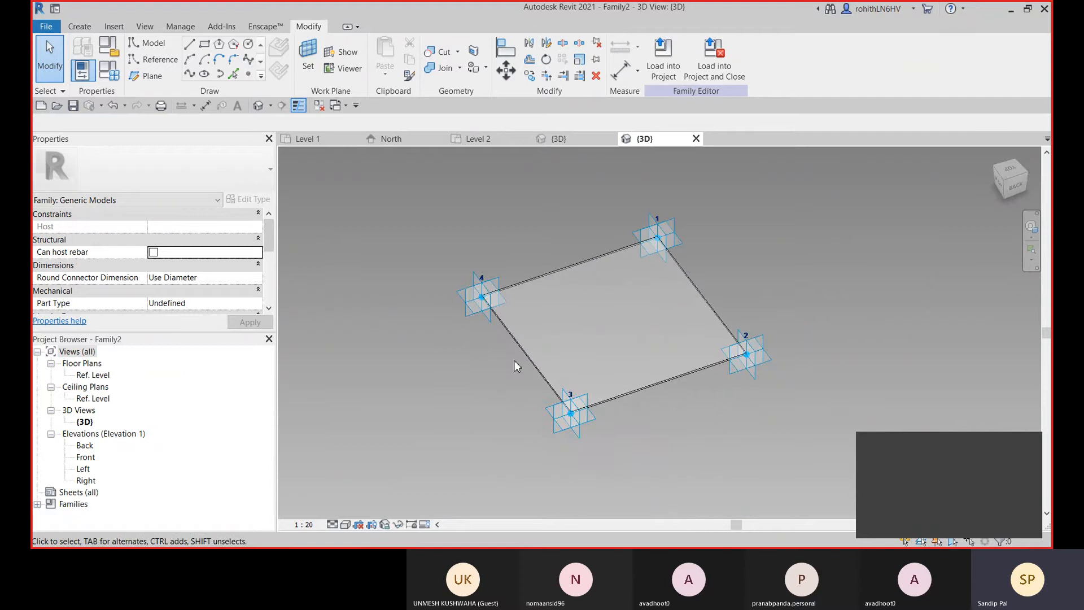
Add an aligned dimension between adaptive points 3 and 2, placed outside the panel's edge.
{"action": "left_click", "coordinate": [621, 70]}
{"action": "left_click", "coordinate": [570, 414]}
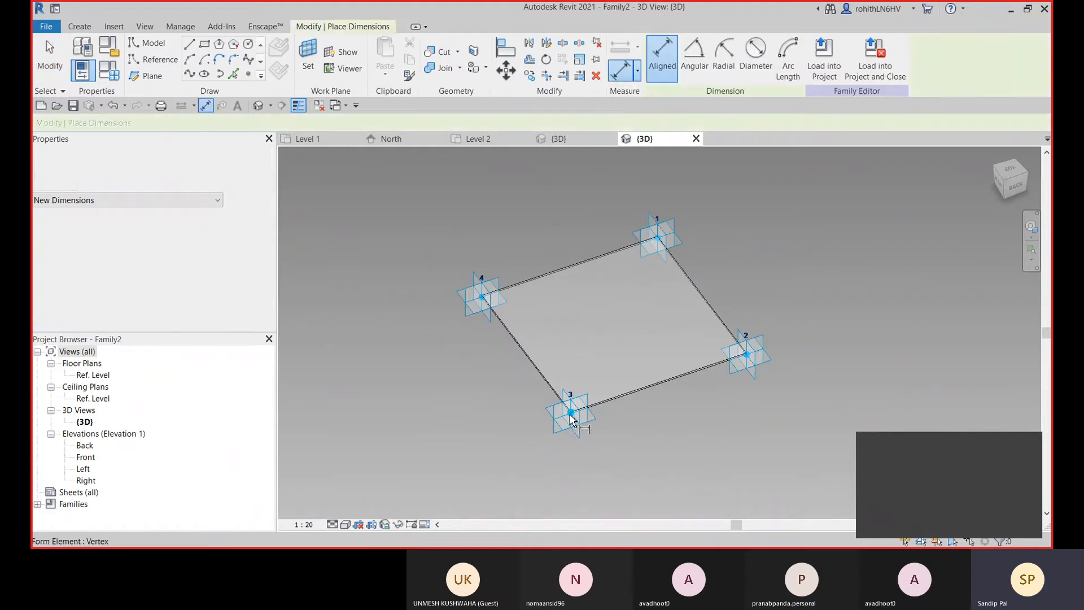
{"action": "left_click", "coordinate": [748, 356]}
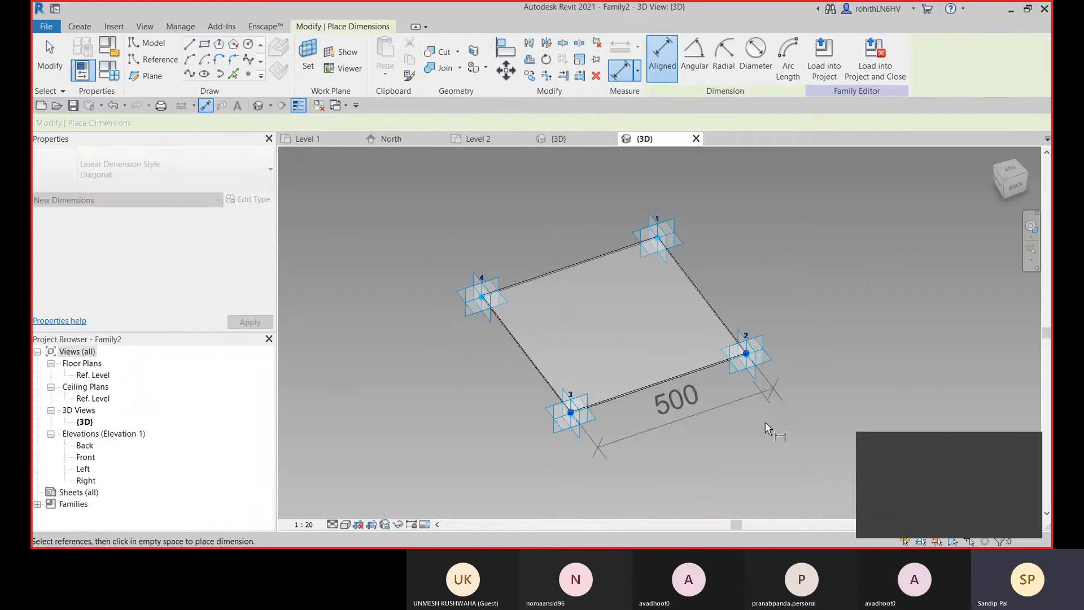
{"action": "scroll", "coordinate": [736, 451], "scroll_direction": "down", "scroll_amount": 1}
{"action": "middle_click_drag", "start_coordinate": [743, 455], "coordinate": [779, 419]}
{"action": "left_click", "coordinate": [806, 362]}
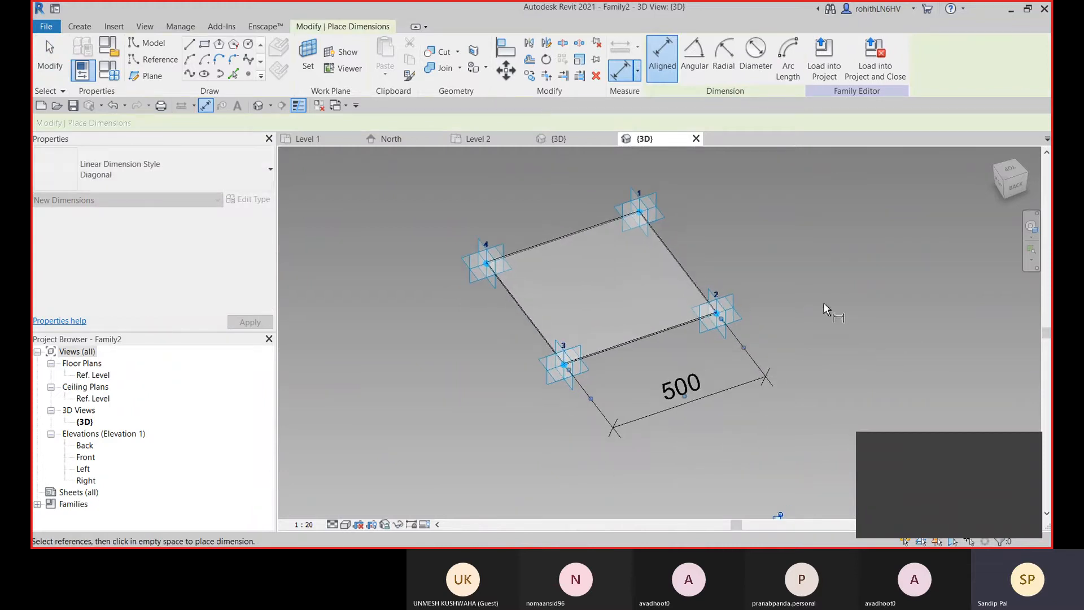
{"action": "right_click", "coordinate": [808, 283]}
{"action": "left_click", "coordinate": [818, 290]}
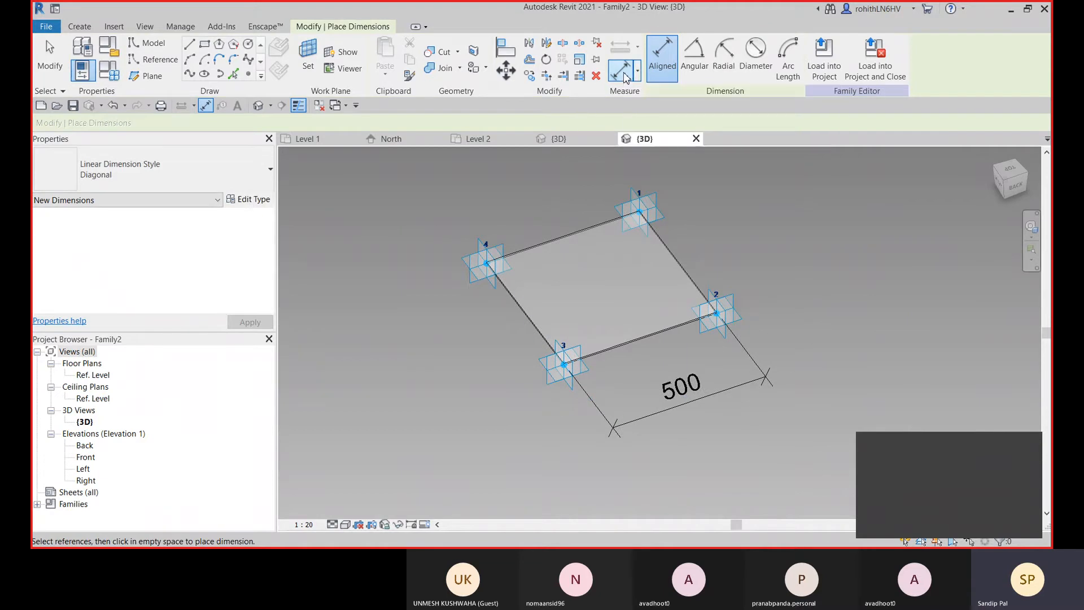
Add an aligned dimension between adaptive points 4 and 3 outside the panel, and leave the dimension command.
{"action": "left_click", "coordinate": [486, 263]}
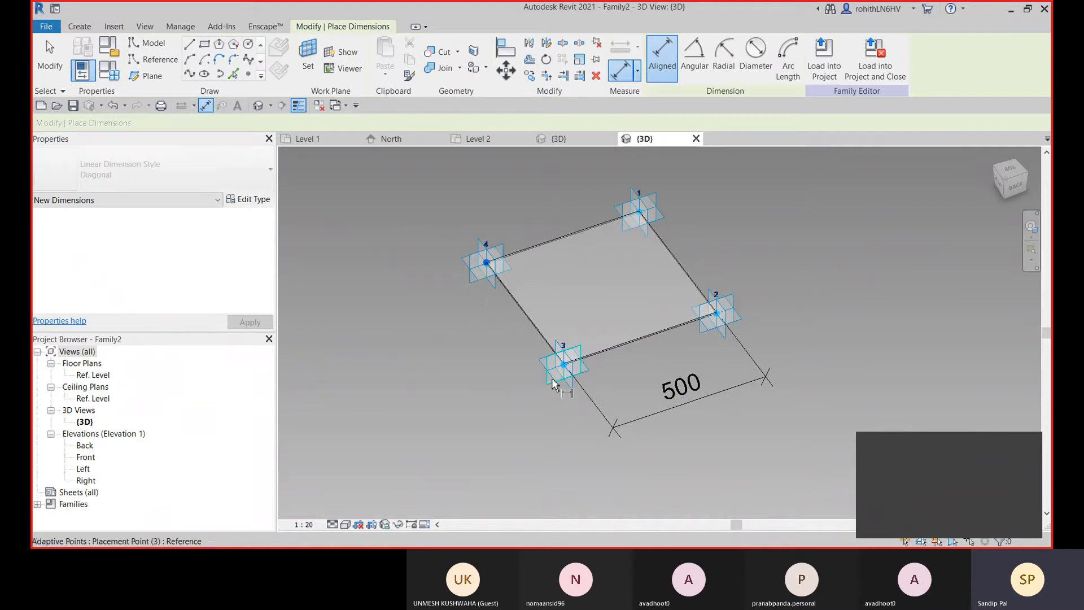
{"action": "left_click", "coordinate": [564, 364]}
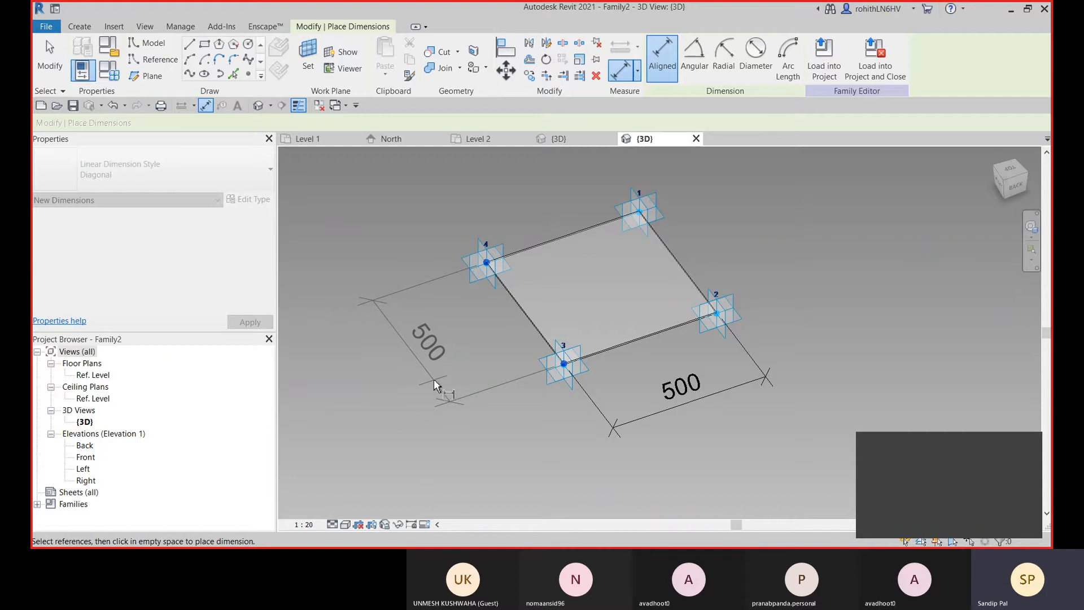
{"action": "left_click", "coordinate": [434, 380]}
{"action": "right_click", "coordinate": [795, 246]}
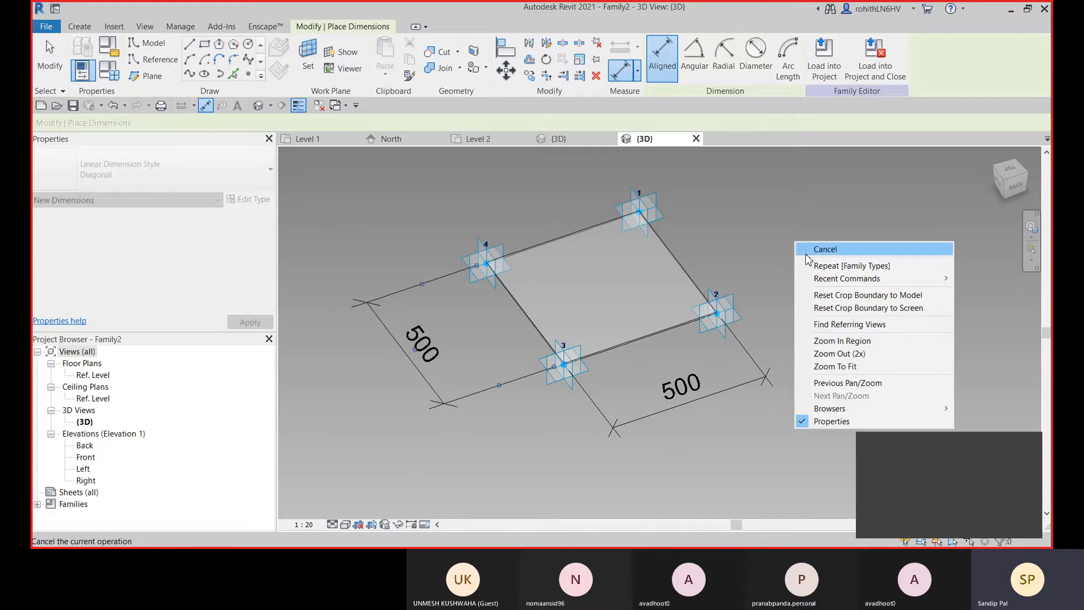
{"action": "left_click", "coordinate": [809, 250]}
{"action": "right_click", "coordinate": [796, 245]}
{"action": "left_click", "coordinate": [810, 250]}
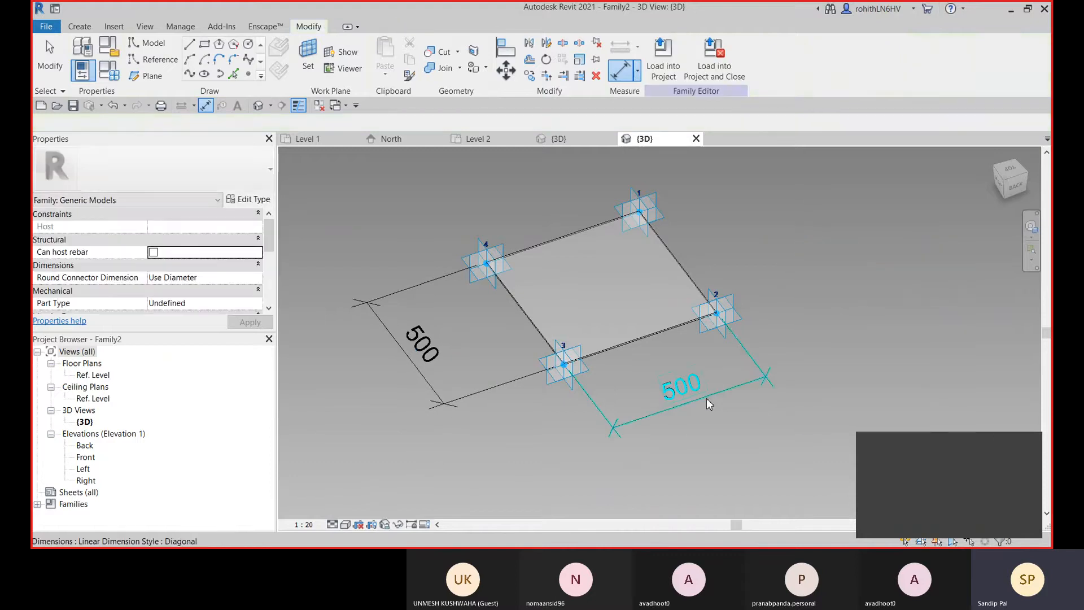
Label the dimension between adaptive points 3 and 2 with a new instance reporting parameter named Width.
{"action": "left_click", "coordinate": [705, 397]}
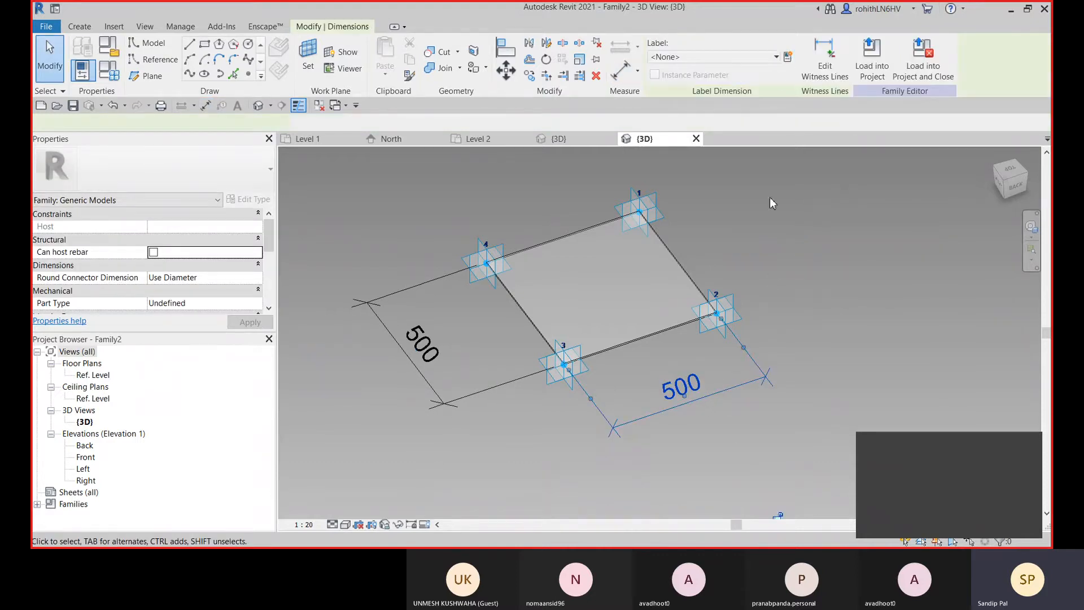
{"action": "left_click", "coordinate": [788, 57]}
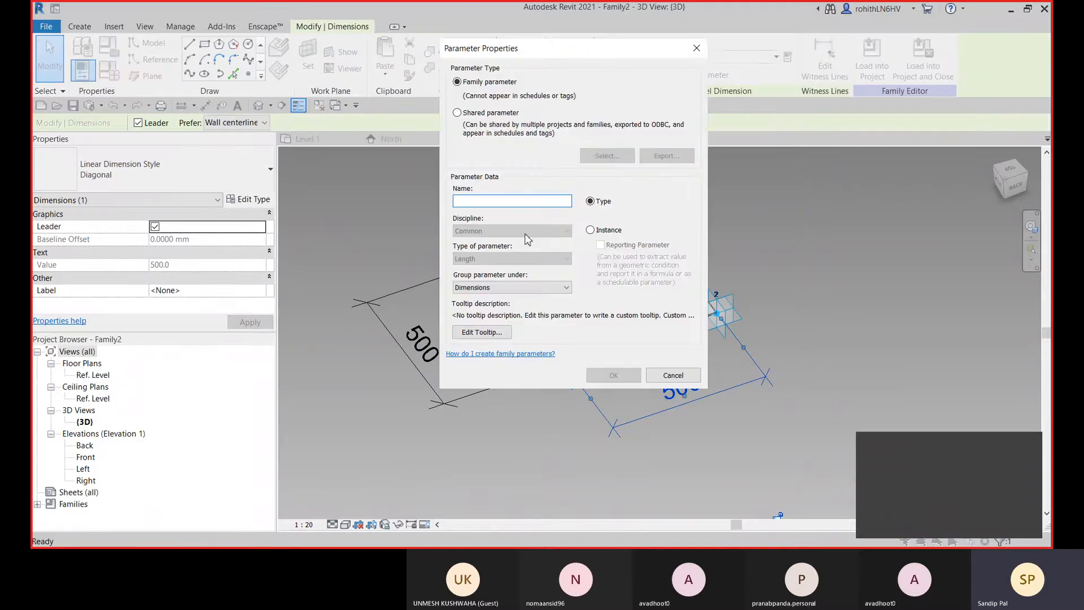
{"action": "type", "text": "Width"}
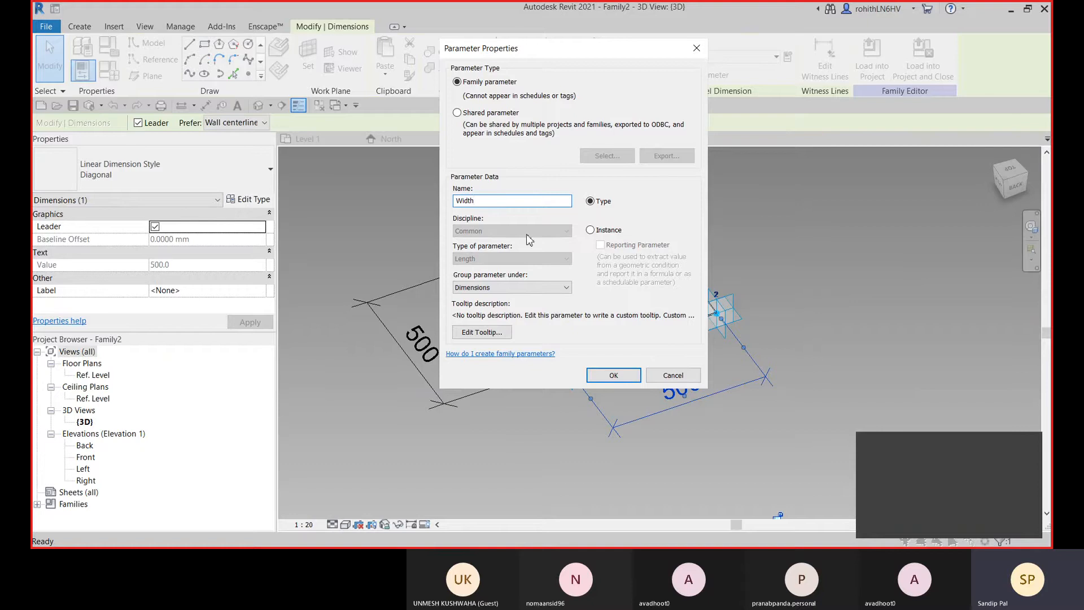
{"action": "left_click", "coordinate": [591, 231]}
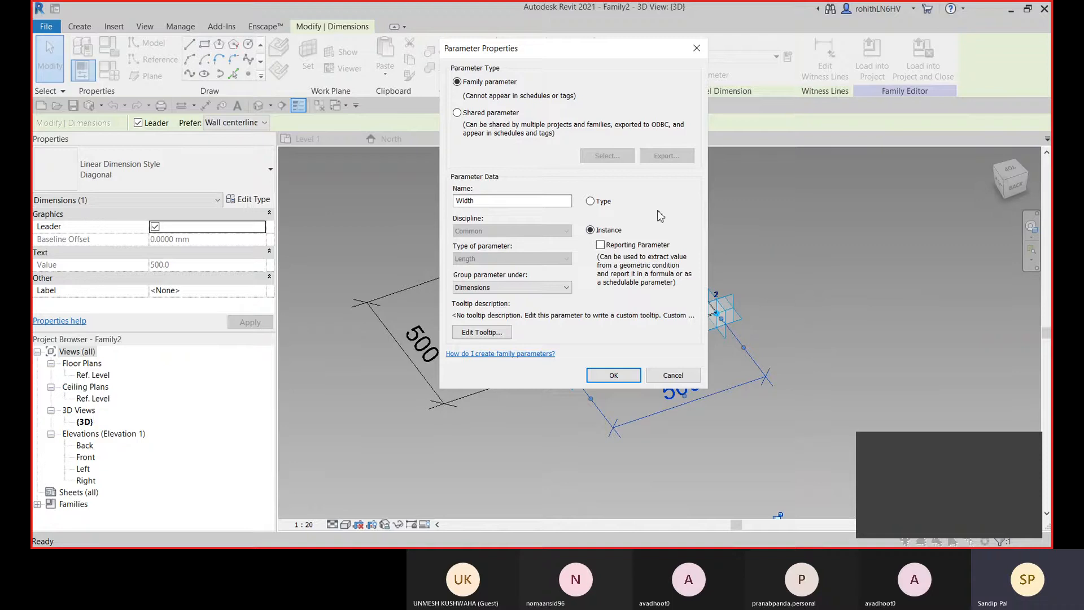
{"action": "left_click", "coordinate": [601, 246]}
{"action": "left_click", "coordinate": [613, 375]}
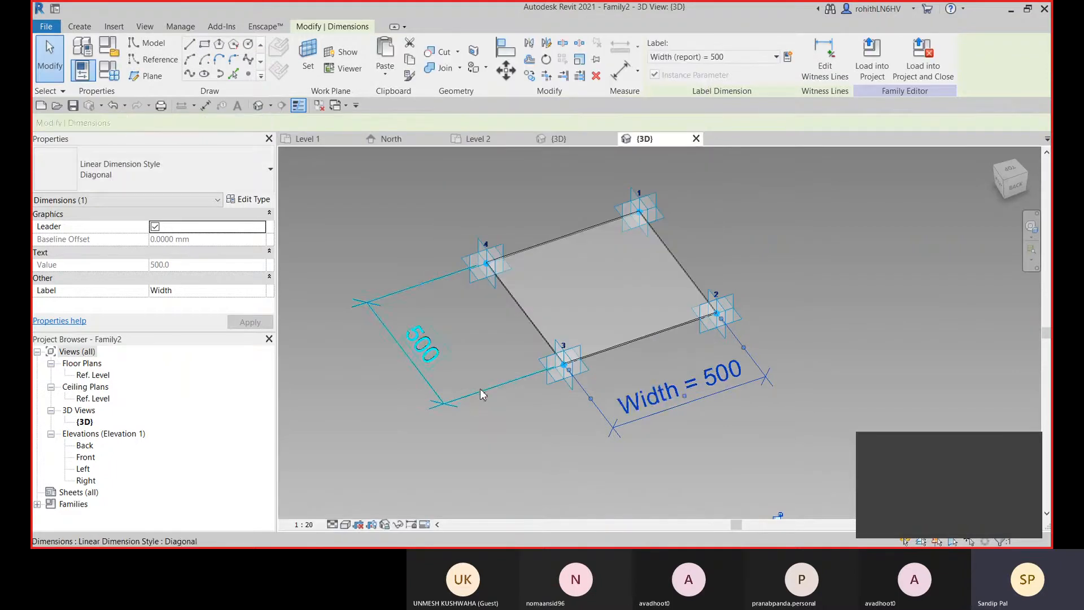
Label the dimension between adaptive points 4 and 3 with a new instance reporting parameter named Length.
{"action": "left_click", "coordinate": [788, 56]}
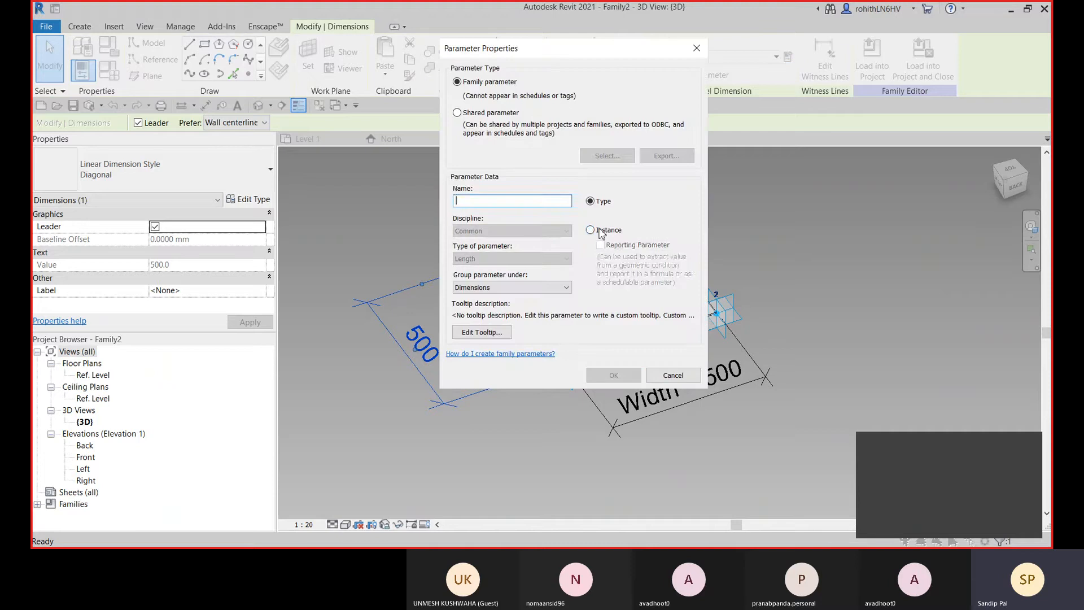
{"action": "left_click", "coordinate": [590, 231]}
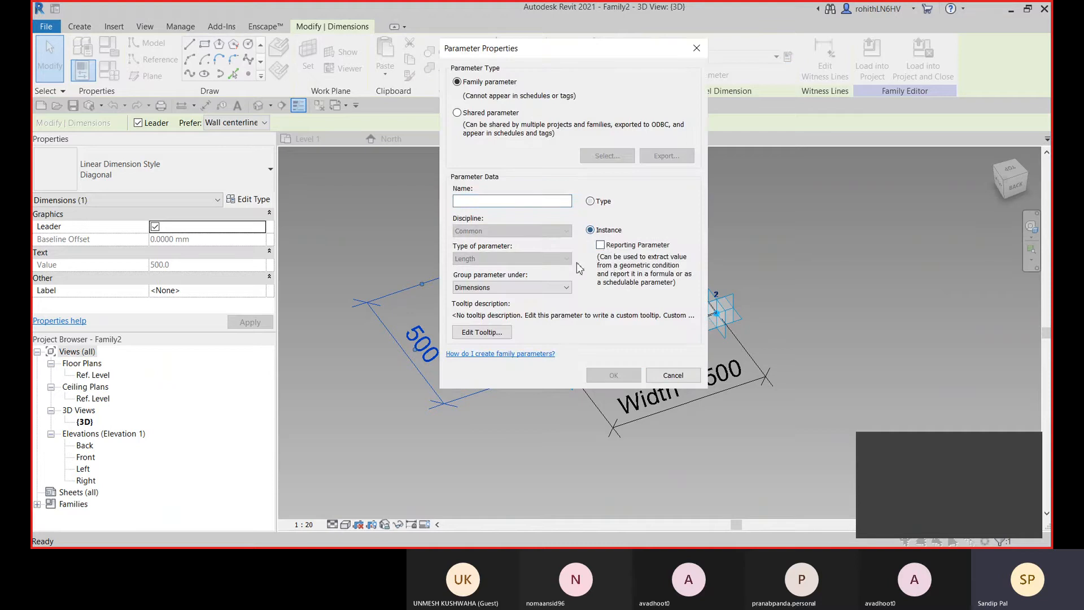
{"action": "left_click", "coordinate": [600, 245]}
{"action": "left_click", "coordinate": [505, 202]}
{"action": "type", "text": "Length"}
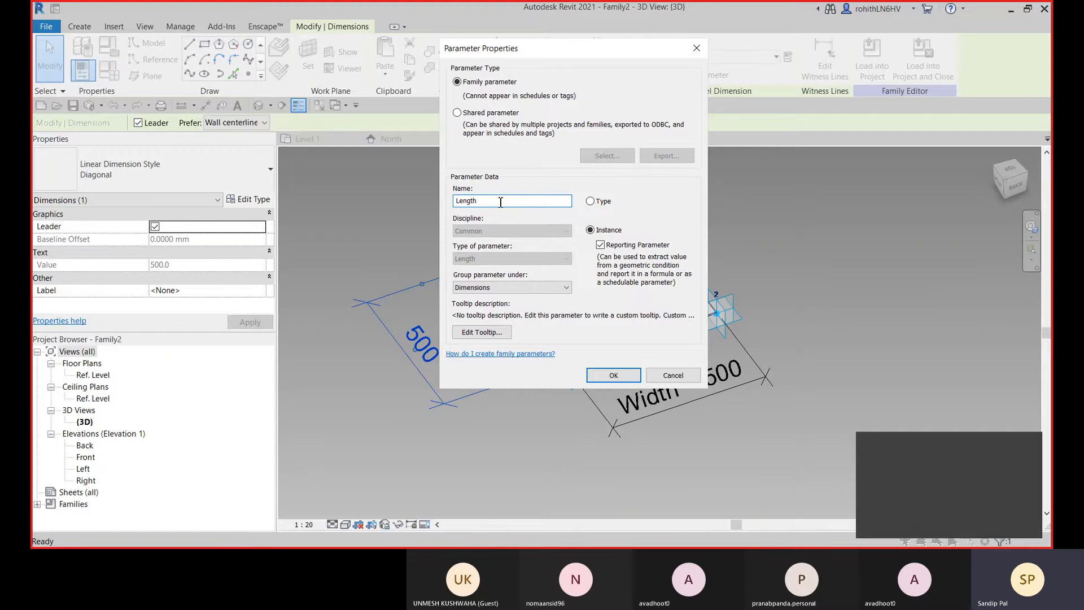
{"action": "left_click", "coordinate": [602, 377]}
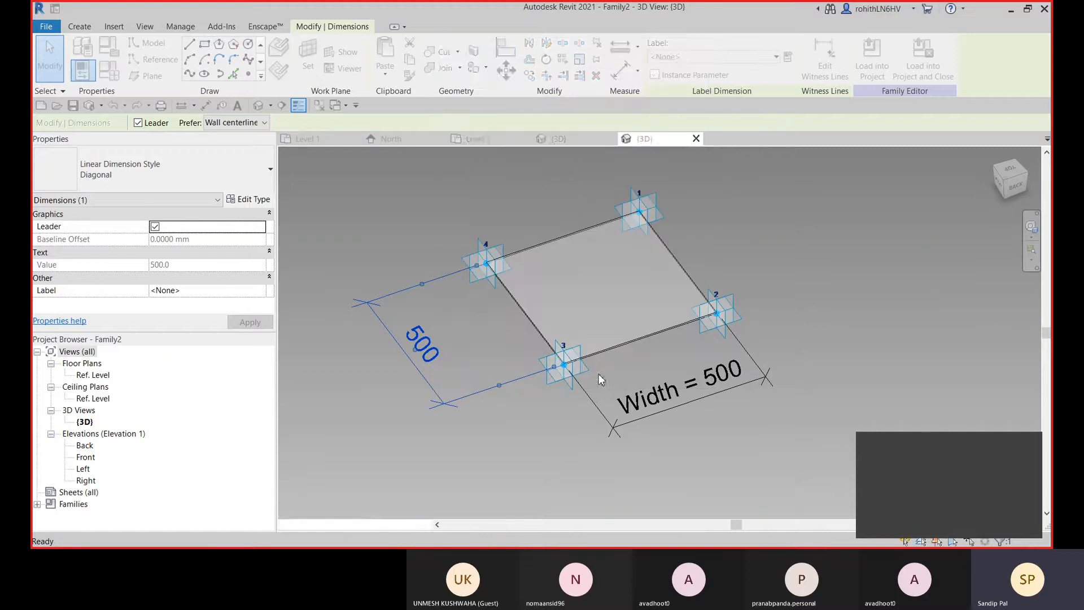
Check the Length and Width reporting parameters in the family types, then close the dialog and clear the selection.
{"action": "left_click", "coordinate": [109, 70]}
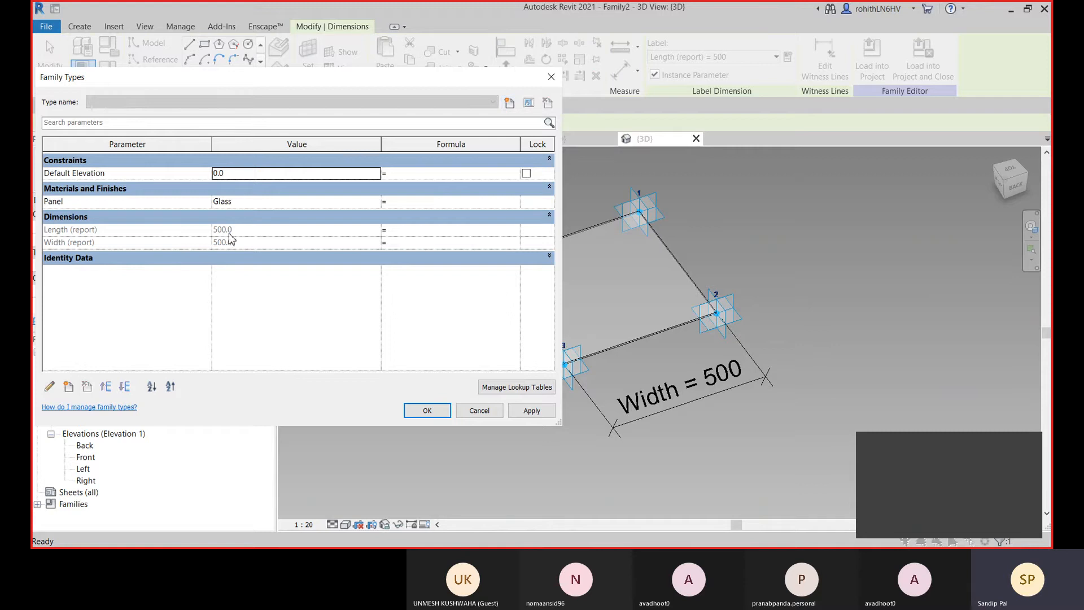
{"action": "left_click", "coordinate": [106, 232]}
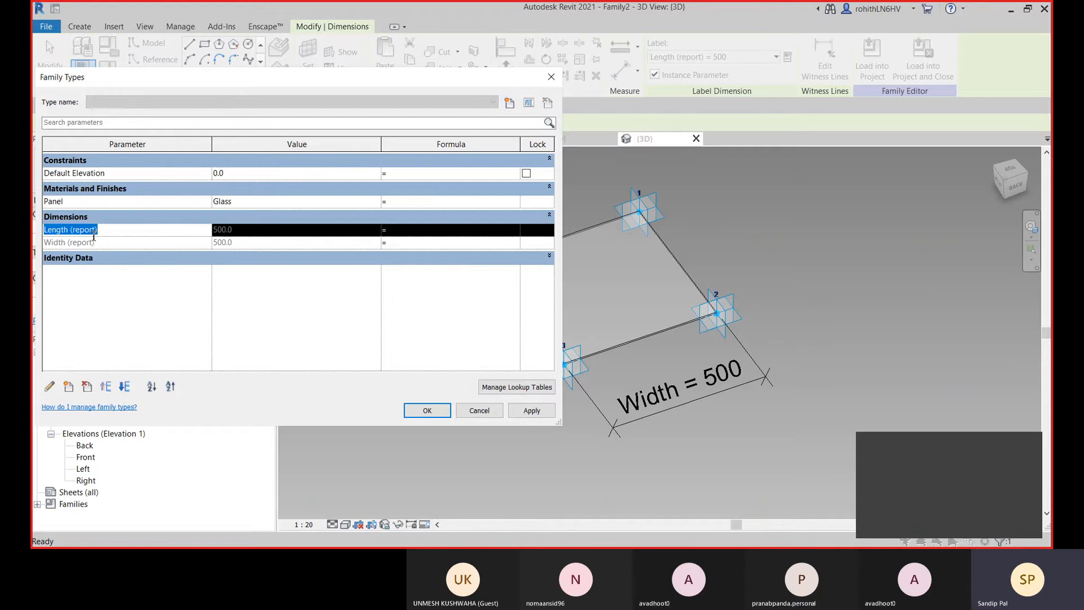
{"action": "left_click_drag", "start_coordinate": [98, 231], "coordinate": [78, 233]}
{"action": "left_click", "coordinate": [246, 246]}
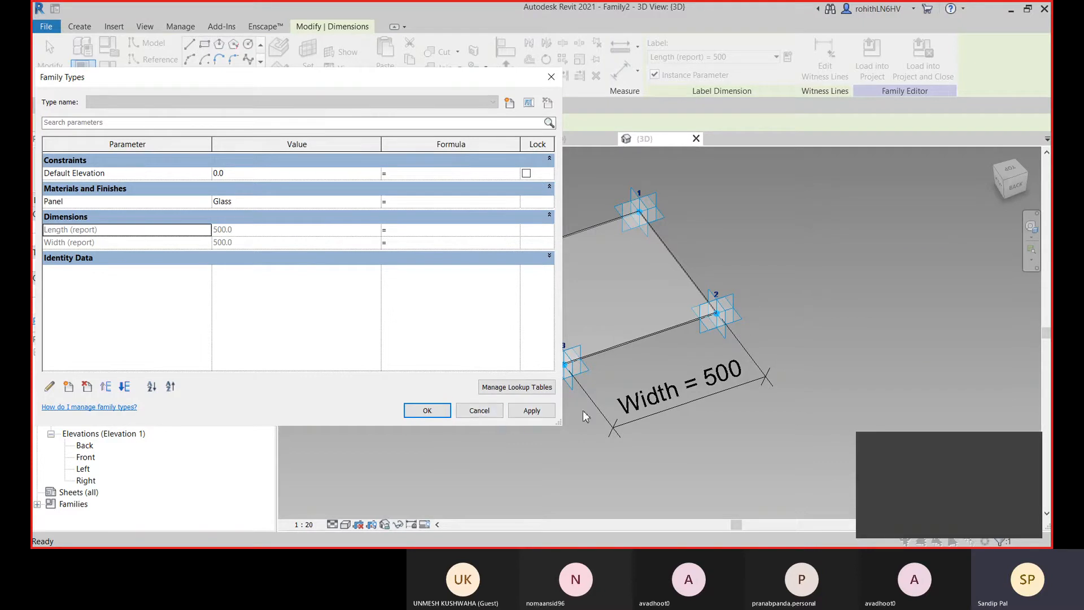
{"action": "left_click", "coordinate": [428, 410]}
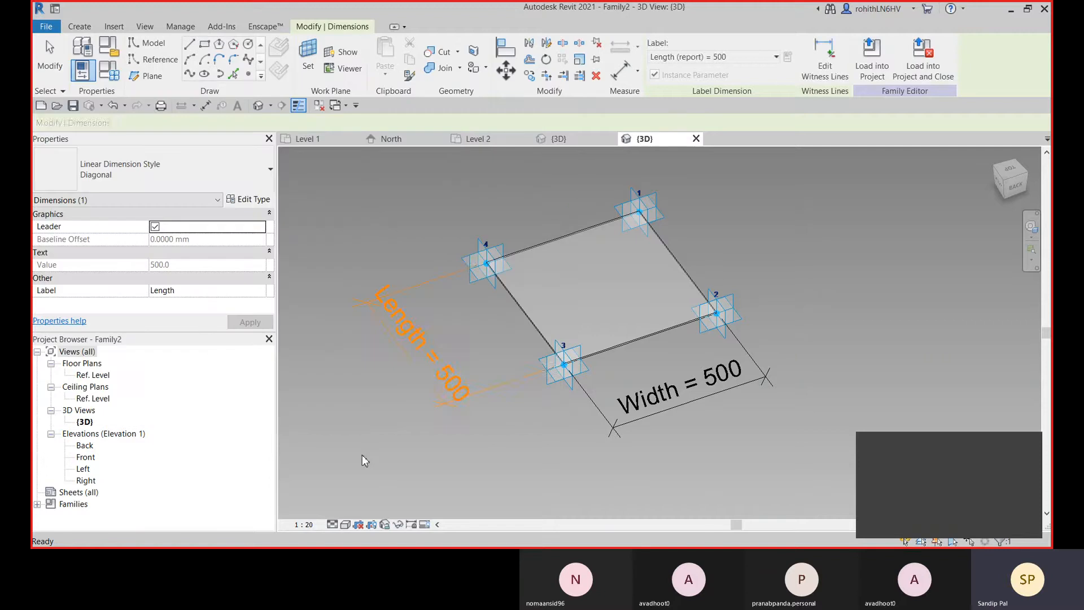
{"action": "left_click", "coordinate": [587, 430]}
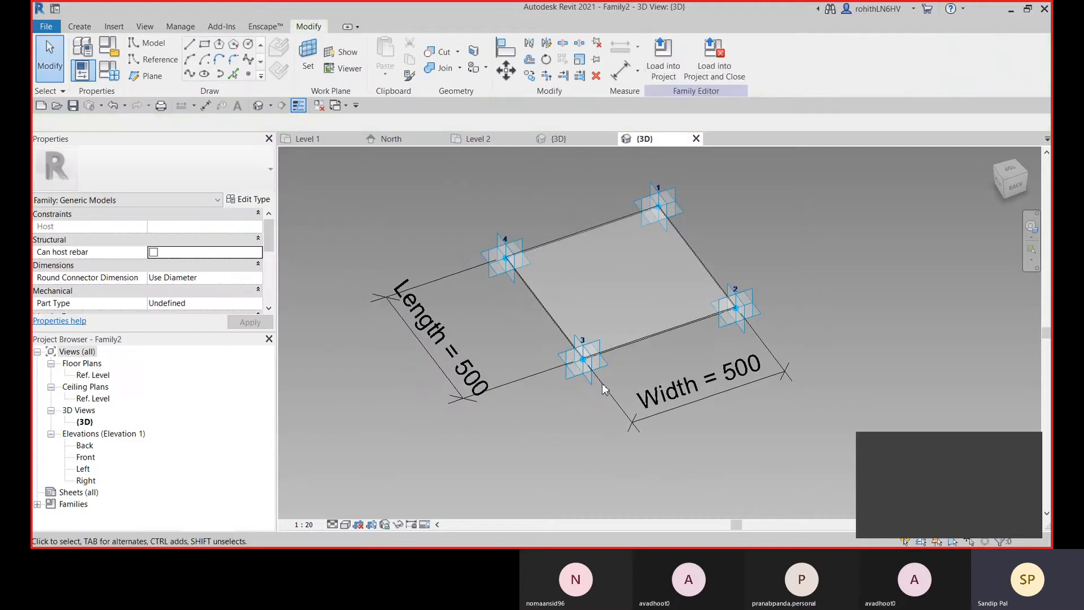
Set the work plane to a reference plane of adaptive point 4.
{"action": "scroll", "coordinate": [529, 263], "scroll_direction": "up", "scroll_amount": 5}
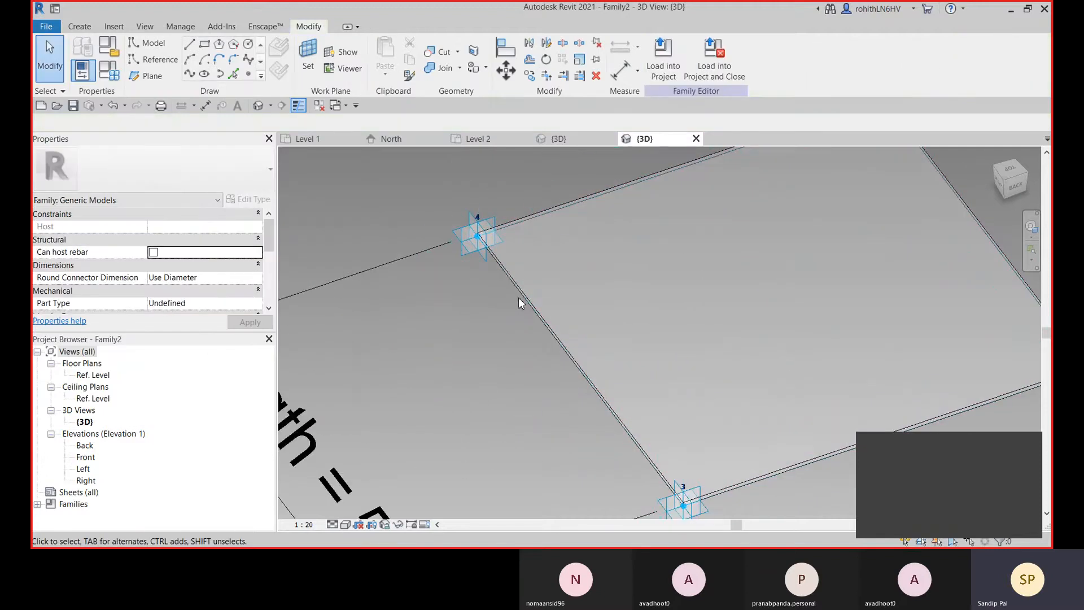
{"action": "scroll", "coordinate": [570, 346], "scroll_direction": "up", "scroll_amount": 3}
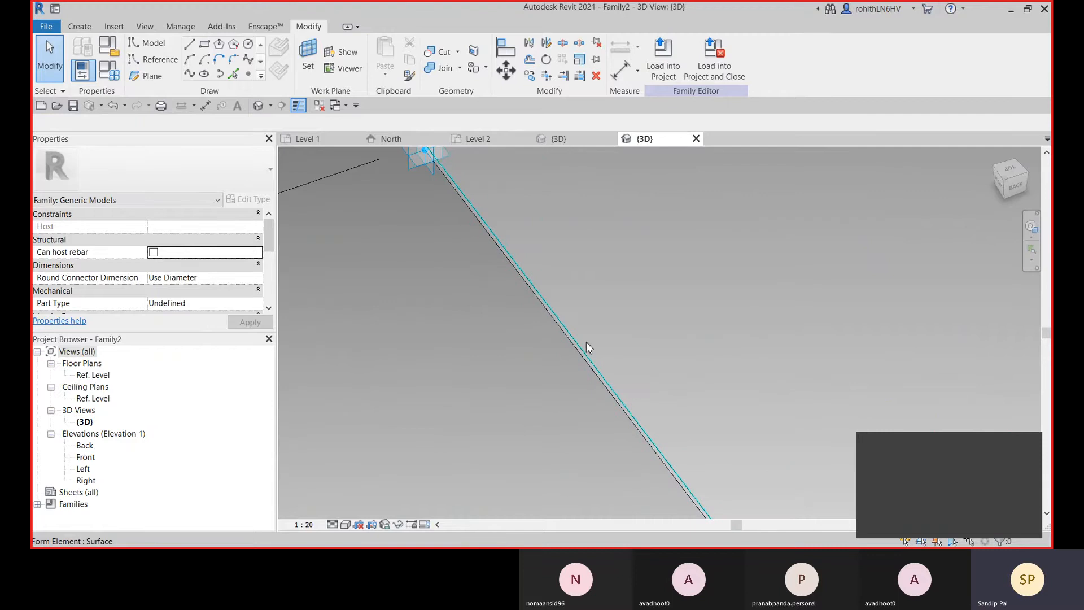
{"action": "middle_click_drag", "start_coordinate": [585, 346], "coordinate": [604, 321], "text": "shift"}
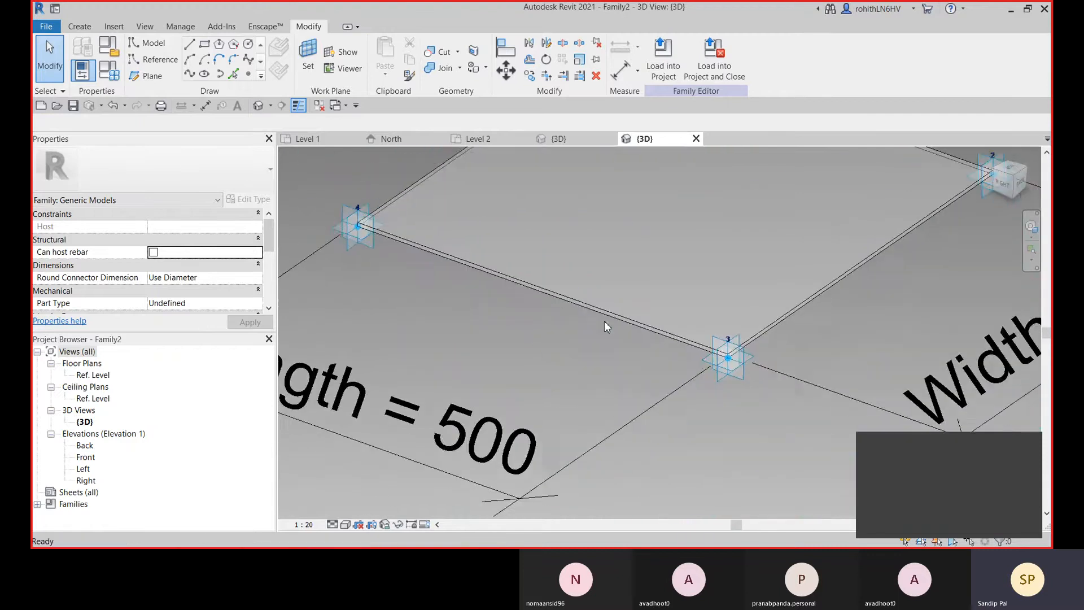
{"action": "scroll", "coordinate": [587, 292], "scroll_direction": "up", "scroll_amount": 3}
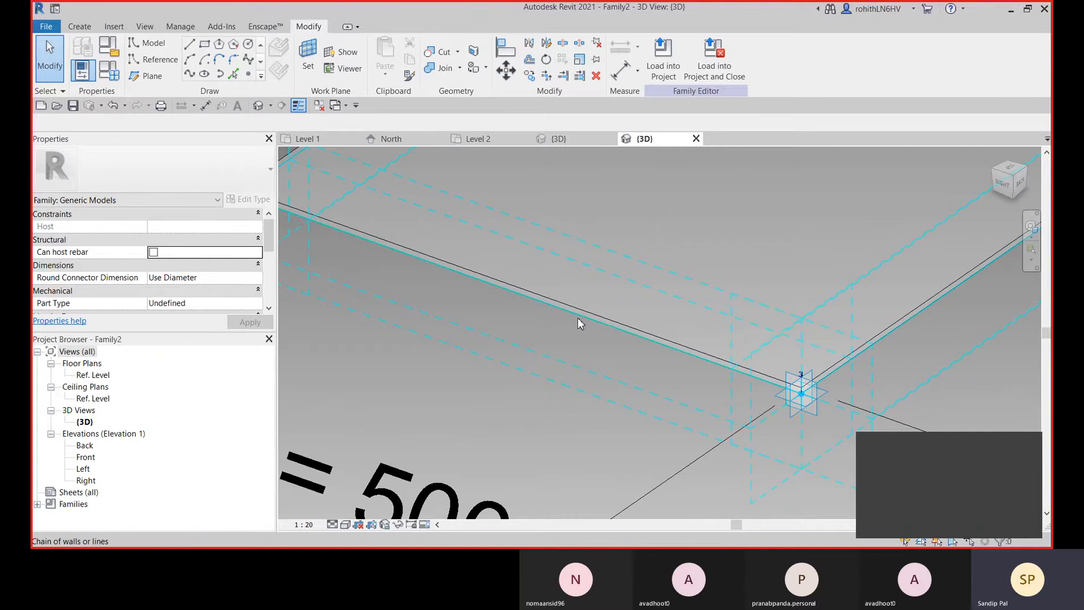
{"action": "scroll", "coordinate": [577, 319], "scroll_direction": "down", "scroll_amount": 3}
{"action": "scroll", "coordinate": [560, 344], "scroll_direction": "up", "scroll_amount": 1}
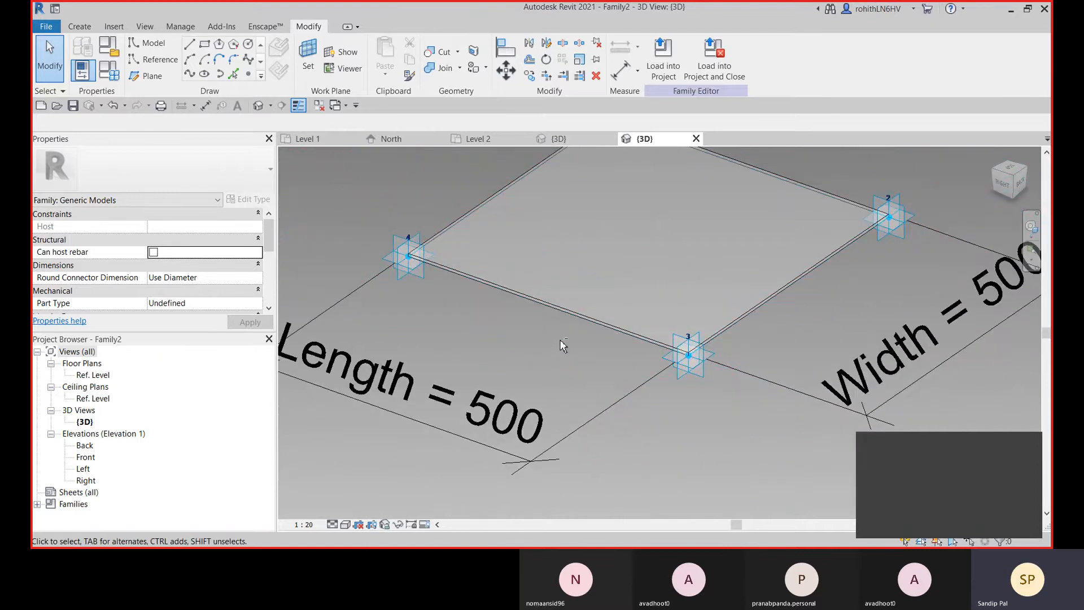
{"action": "left_click", "coordinate": [309, 55]}
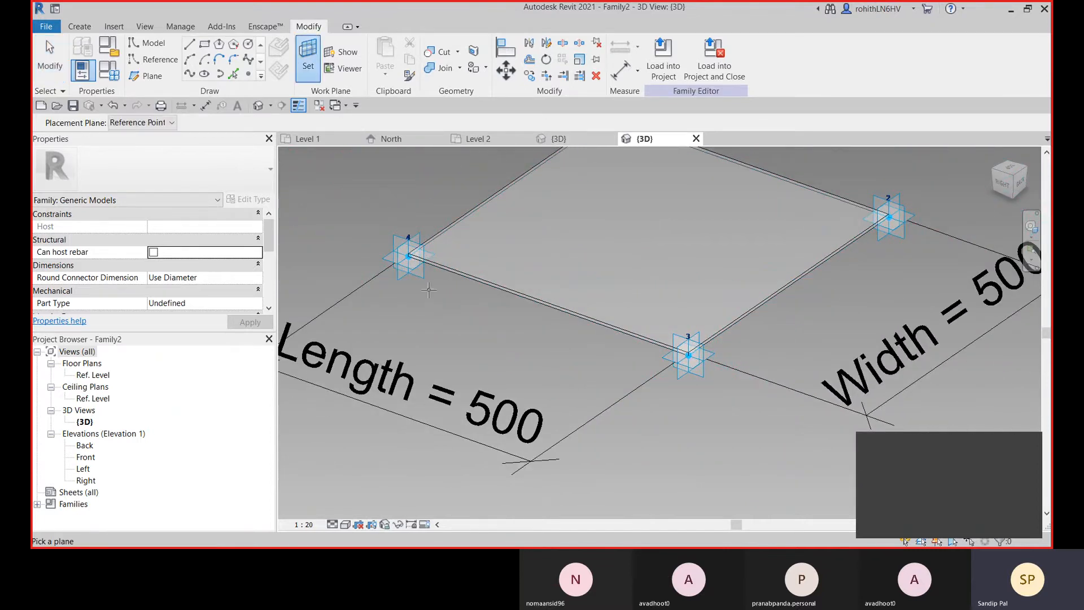
{"action": "scroll", "coordinate": [419, 274], "scroll_direction": "up", "scroll_amount": 2}
{"action": "left_click", "coordinate": [415, 234]}
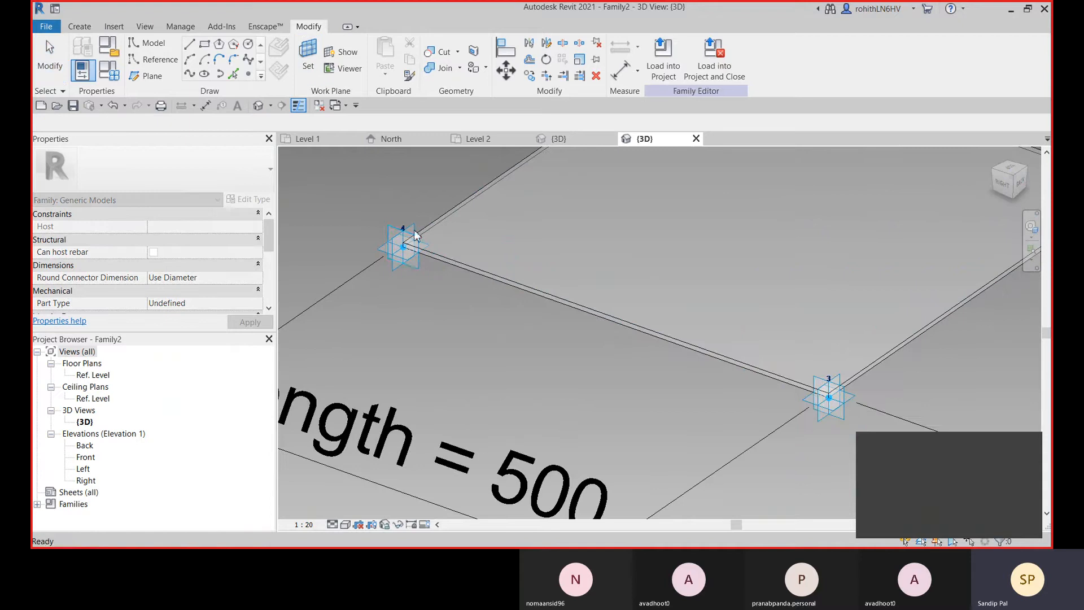
{"action": "left_click", "coordinate": [621, 71]}
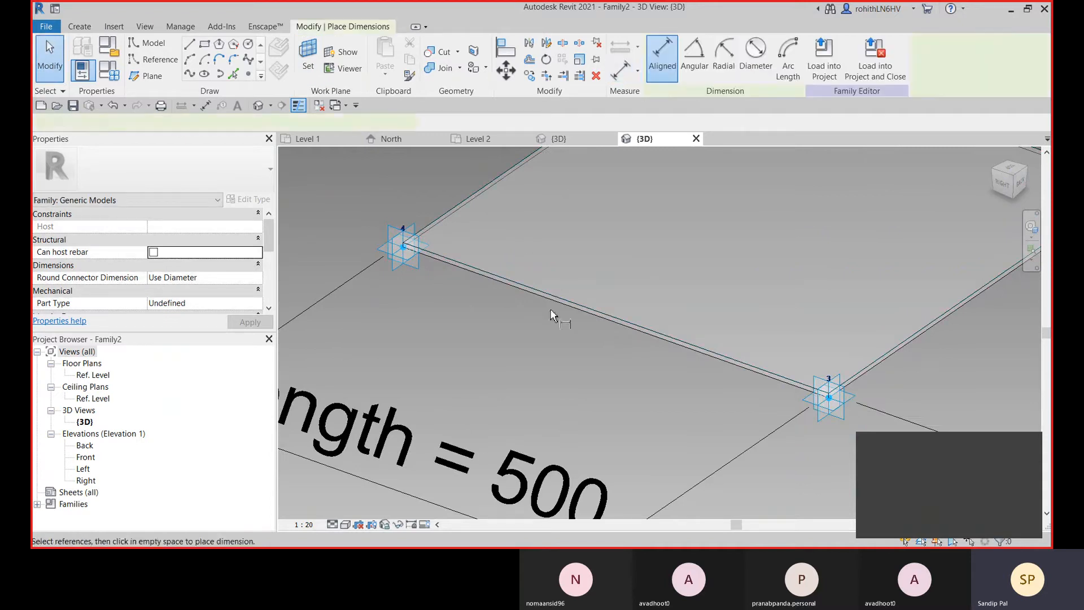
{"action": "left_click", "coordinate": [565, 308]}
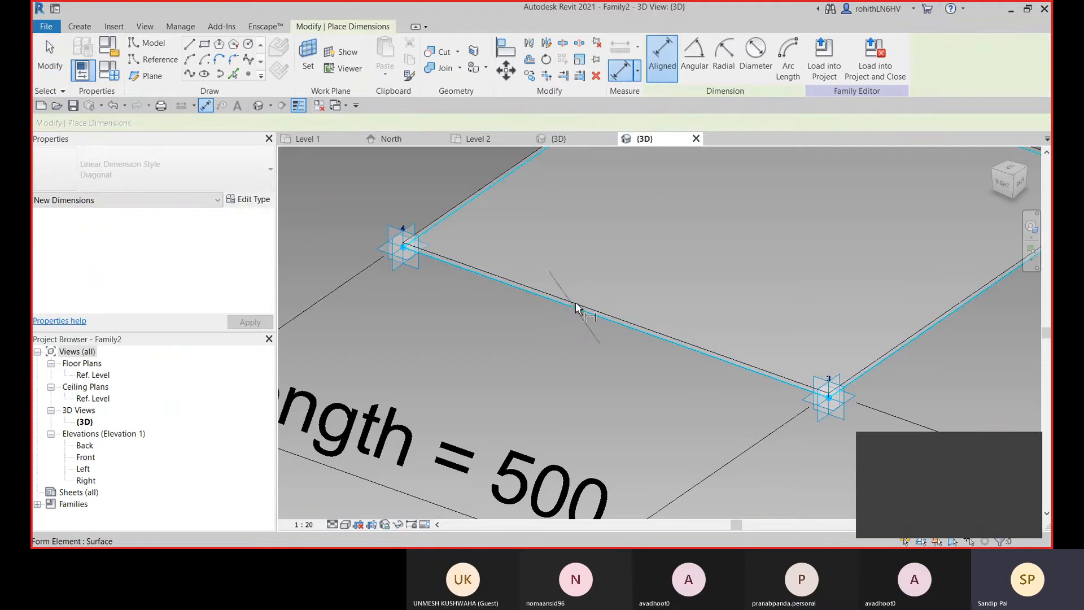
{"action": "middle_click_drag", "start_coordinate": [808, 341], "coordinate": [639, 305]}
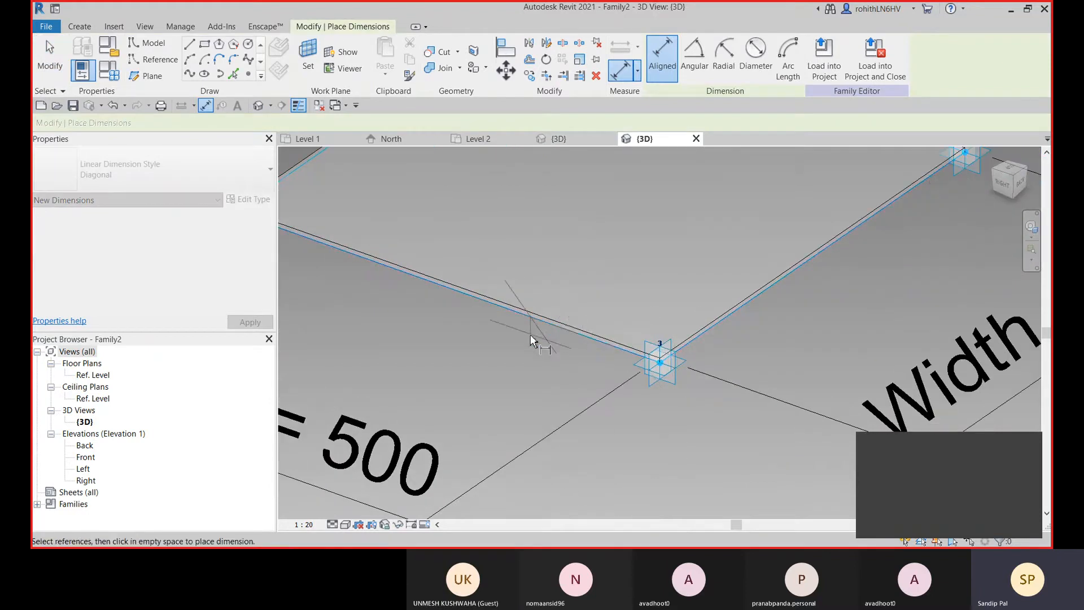
{"action": "key", "text": "Escape"}
{"action": "key", "text": "Escape"}
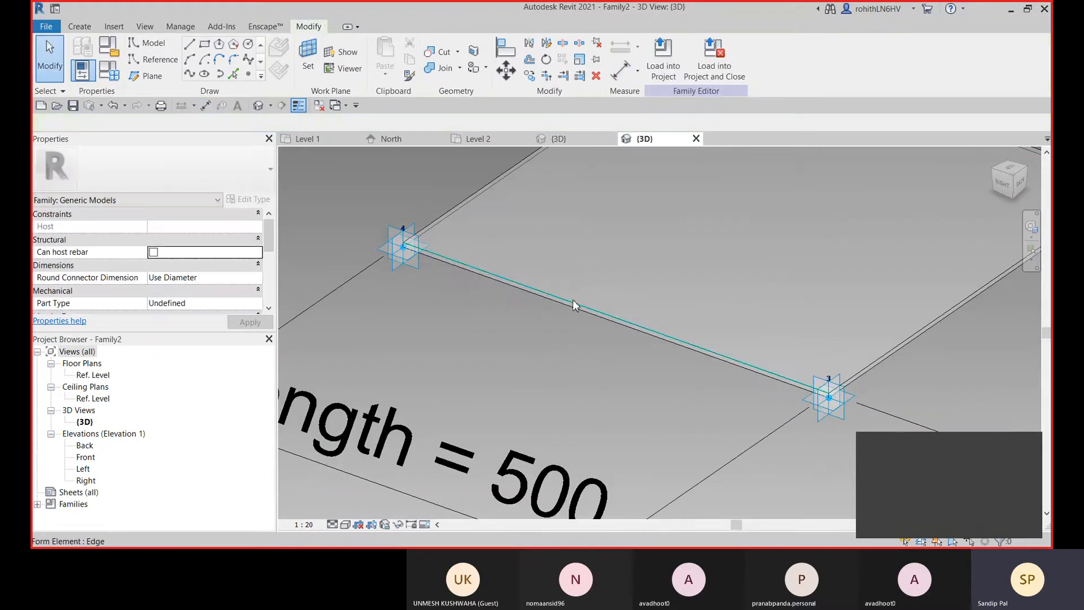
Open the Front elevation and examine the panel's thickness close up at its edge and adaptive points.
{"action": "scroll", "coordinate": [587, 311], "scroll_direction": "up", "scroll_amount": 1}
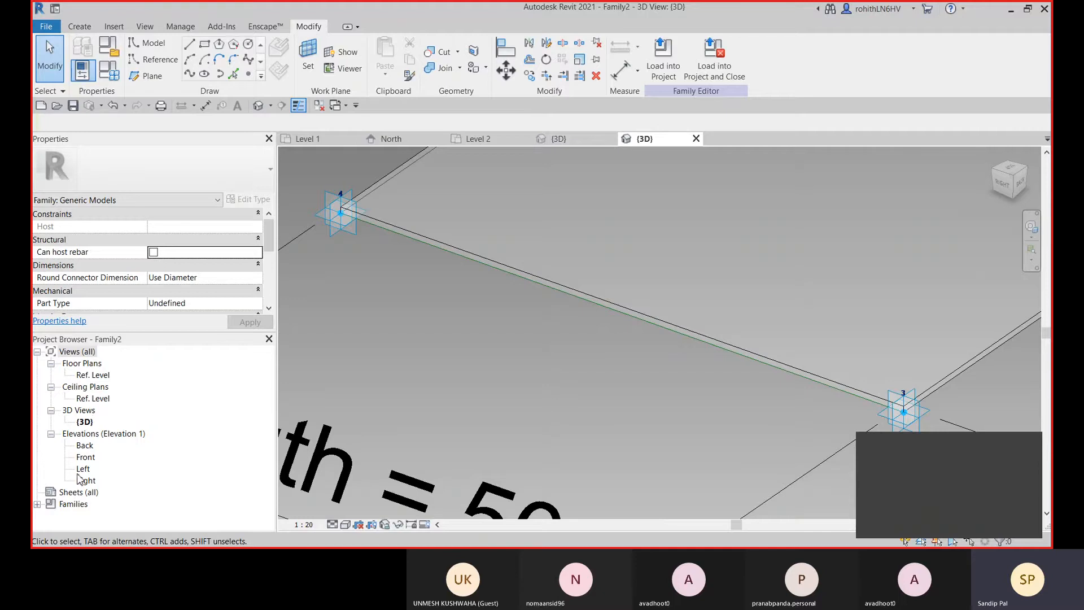
{"action": "double_click", "coordinate": [85, 458]}
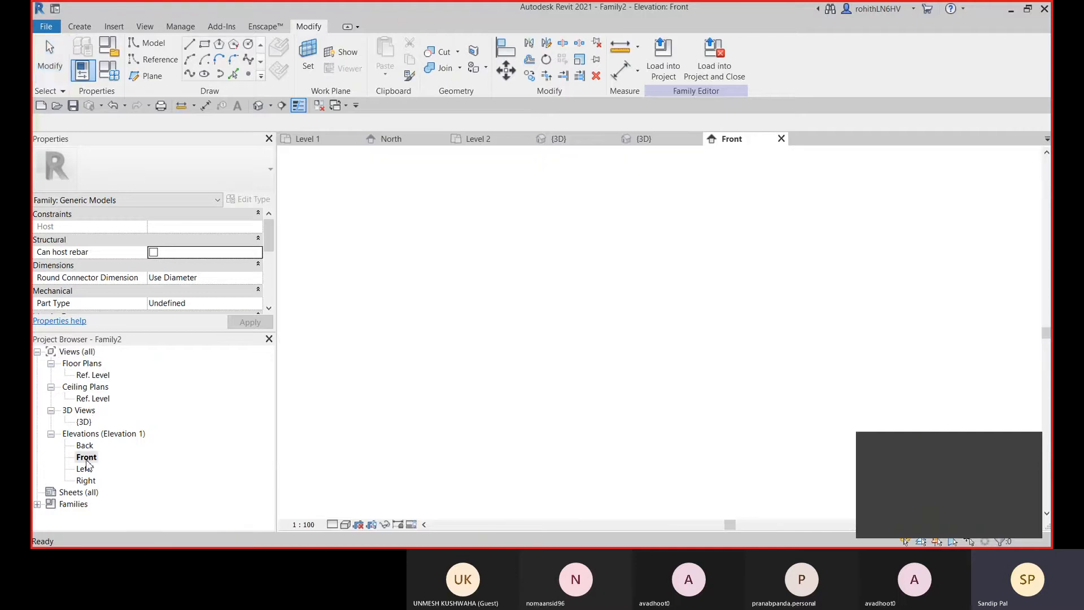
{"action": "scroll", "coordinate": [801, 457], "scroll_direction": "up", "scroll_amount": 10}
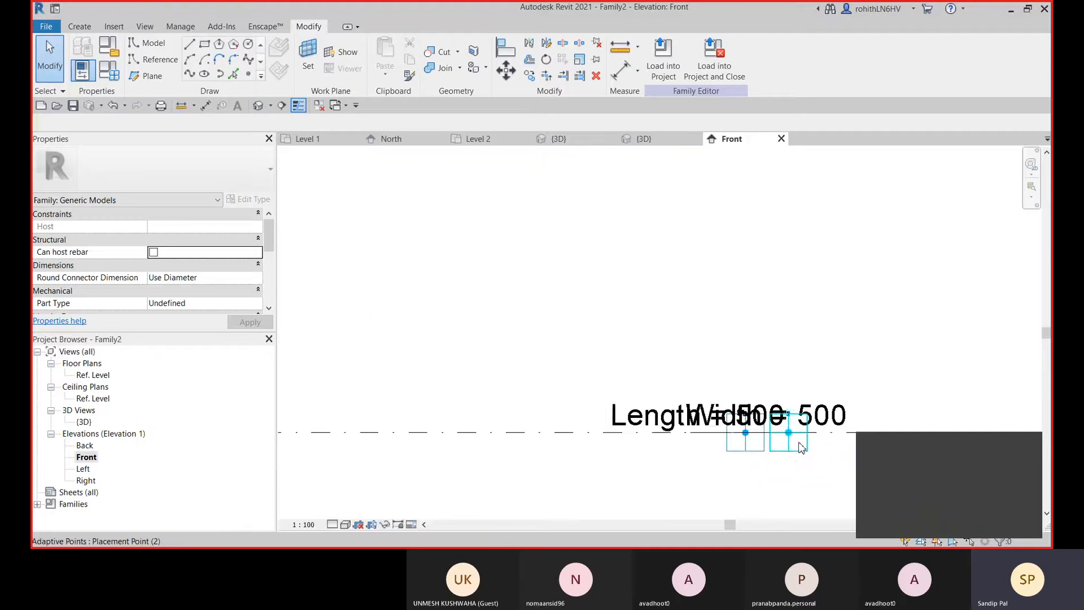
{"action": "scroll", "coordinate": [620, 404], "scroll_direction": "up", "scroll_amount": 2}
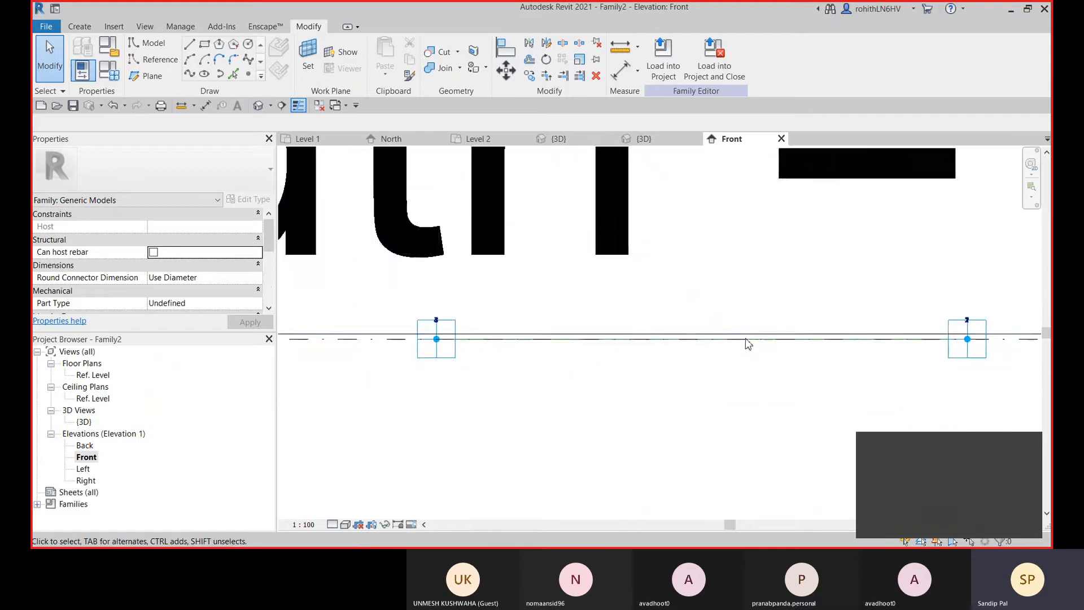
{"action": "scroll", "coordinate": [789, 353], "scroll_direction": "up", "scroll_amount": 2}
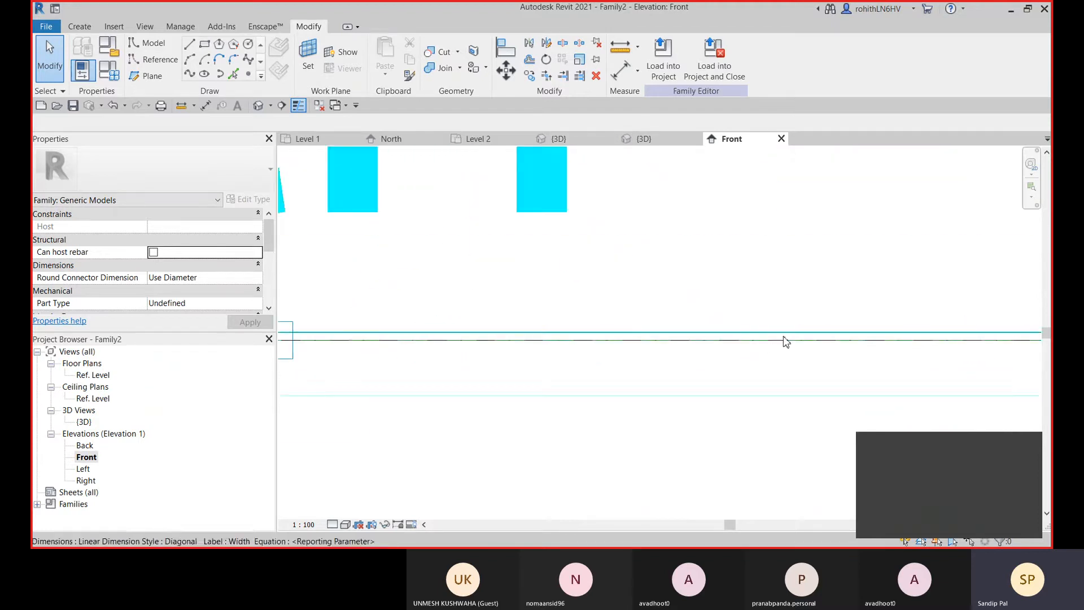
{"action": "scroll", "coordinate": [781, 344], "scroll_direction": "down", "scroll_amount": 2}
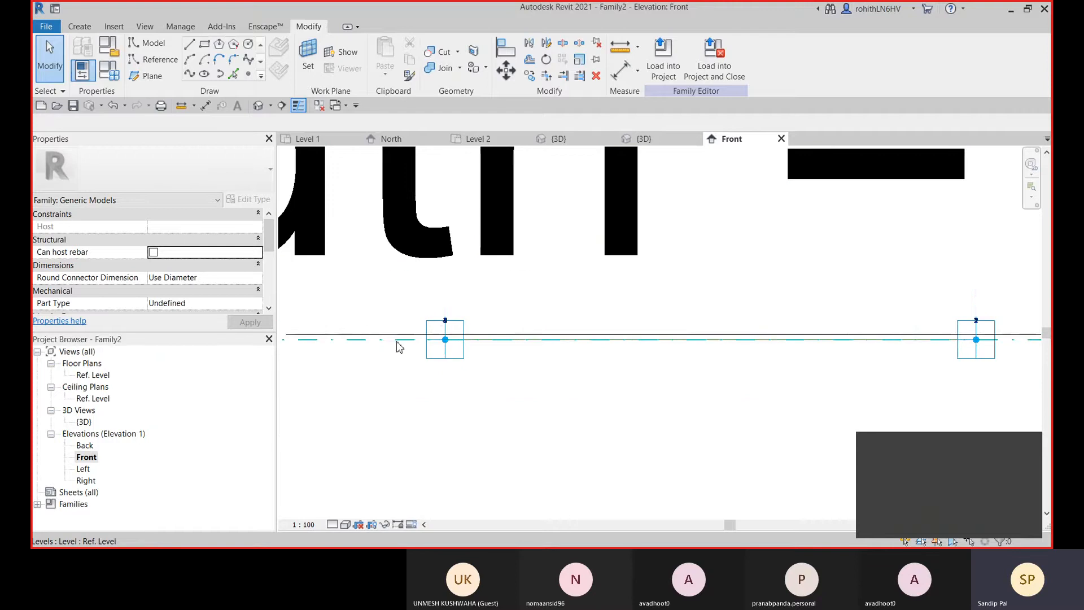
{"action": "scroll", "coordinate": [412, 339], "scroll_direction": "down", "scroll_amount": 4}
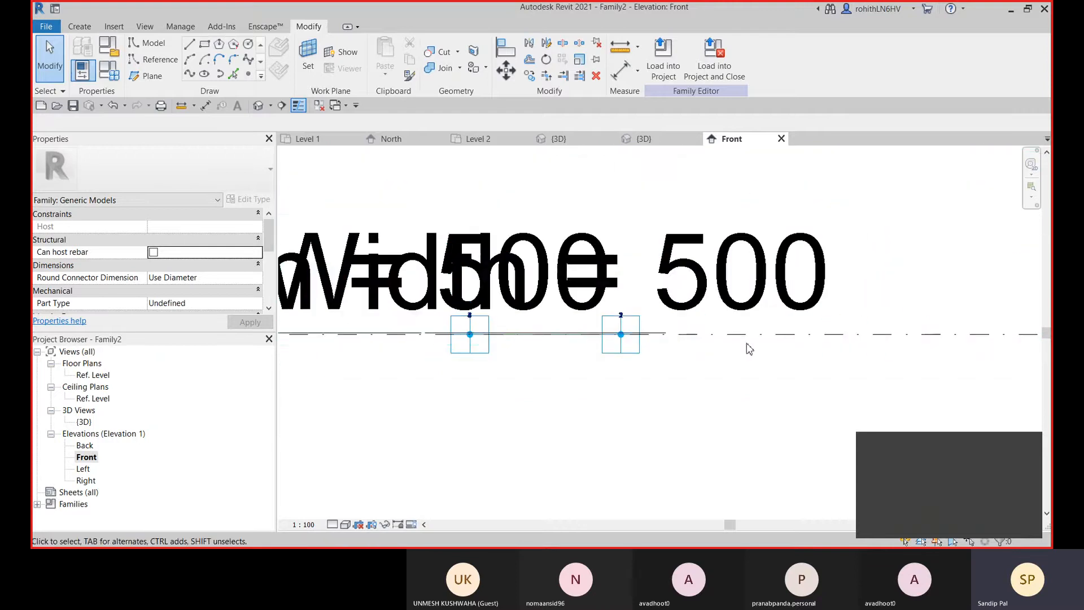
{"action": "scroll", "coordinate": [581, 336], "scroll_direction": "up", "scroll_amount": 5}
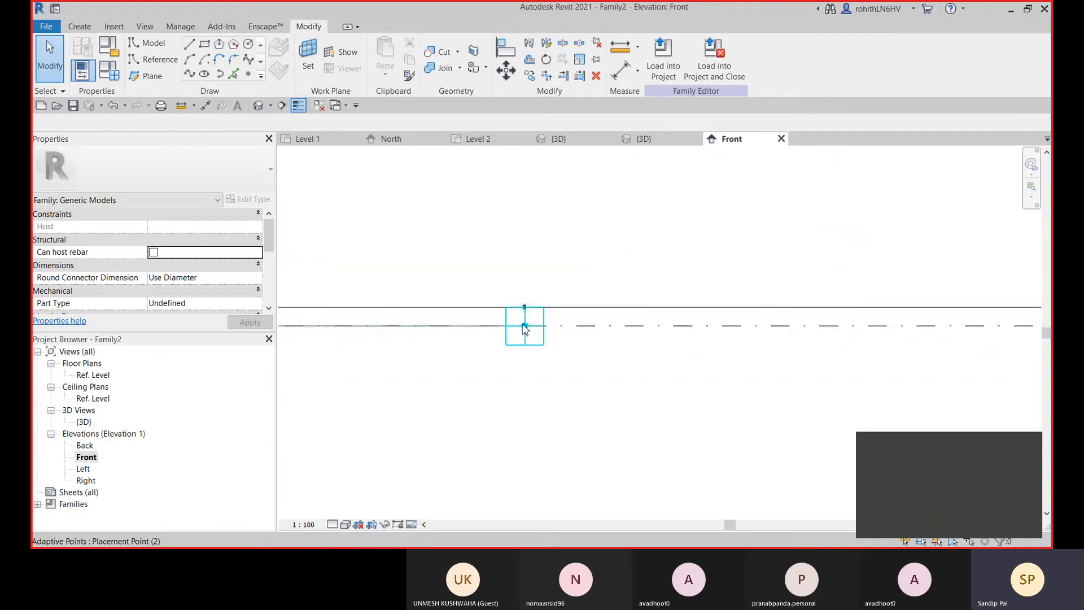
{"action": "scroll", "coordinate": [524, 332], "scroll_direction": "up", "scroll_amount": 5}
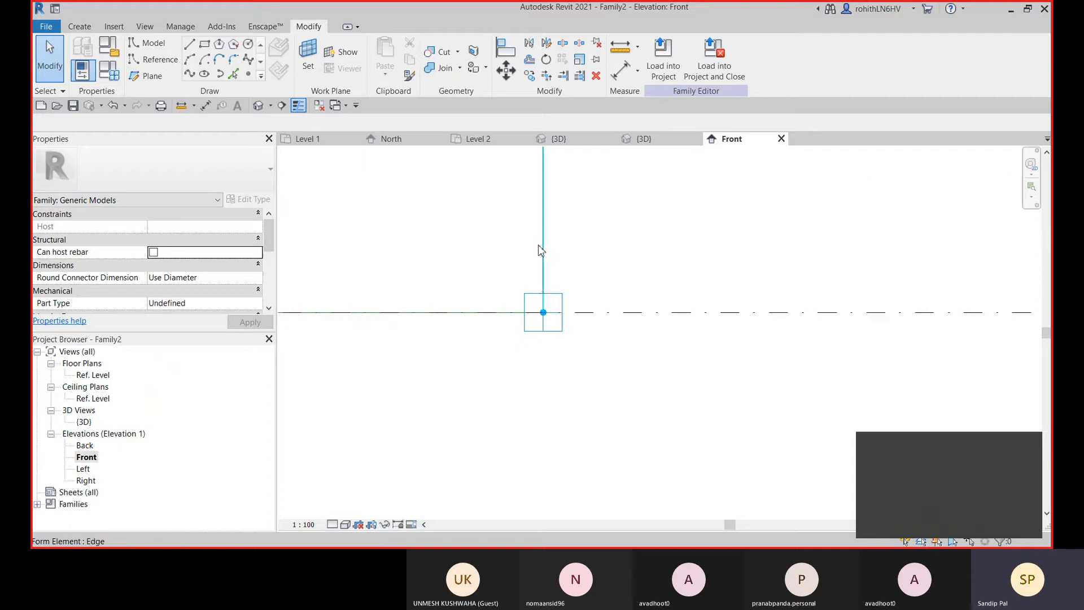
{"action": "scroll", "coordinate": [542, 242], "scroll_direction": "down", "scroll_amount": 6}
{"action": "middle_click_drag", "start_coordinate": [559, 251], "coordinate": [554, 281]}
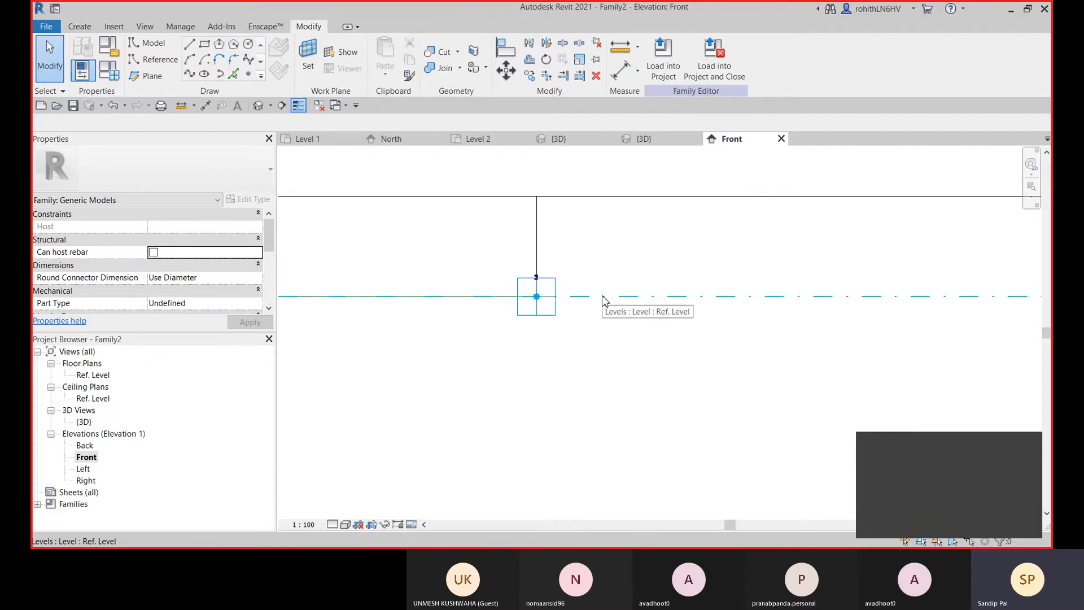
Compare the panel's edges, adaptive points and dimensions between the Front elevation and the 3D view.
{"action": "middle_click_drag", "start_coordinate": [606, 303], "coordinate": [1038, 277]}
{"action": "scroll", "coordinate": [666, 325], "scroll_direction": "down", "scroll_amount": 5}
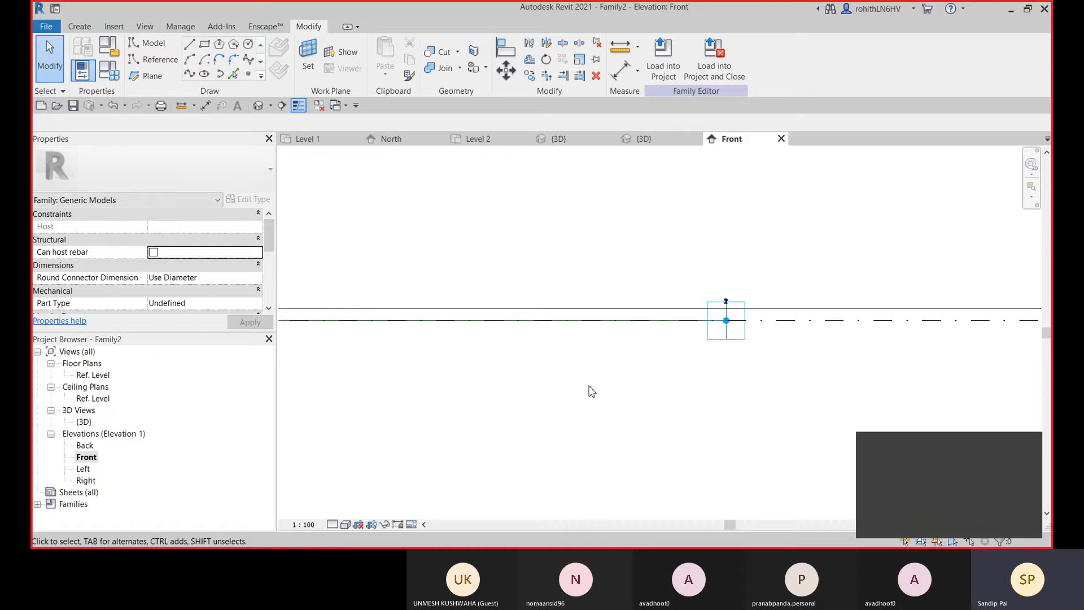
{"action": "middle_click_drag", "start_coordinate": [588, 387], "coordinate": [846, 382]}
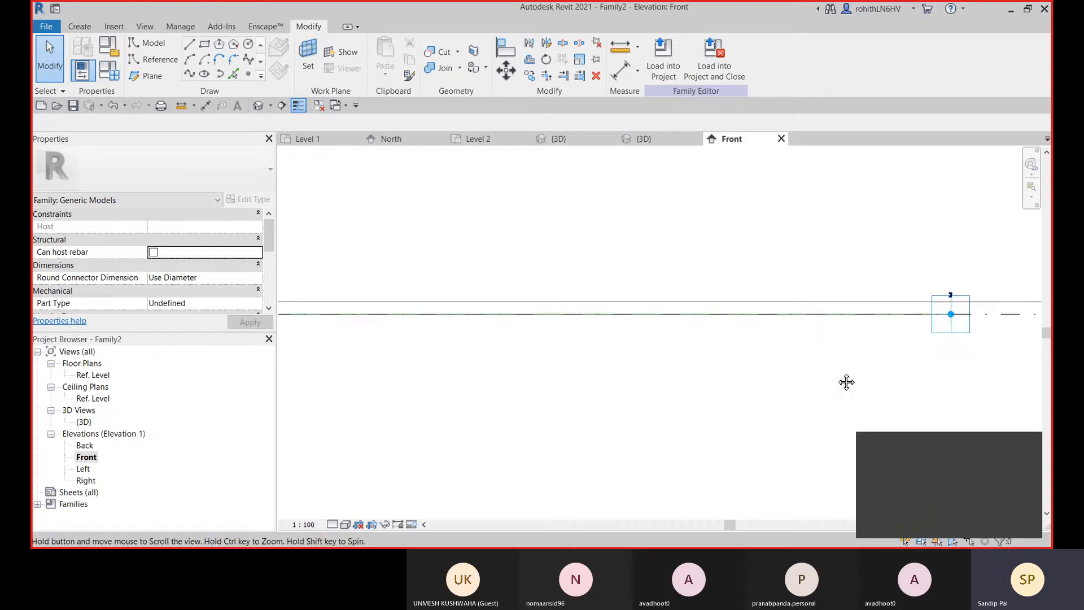
{"action": "left_click", "coordinate": [641, 139]}
{"action": "middle_click_drag", "start_coordinate": [562, 351], "coordinate": [842, 362]}
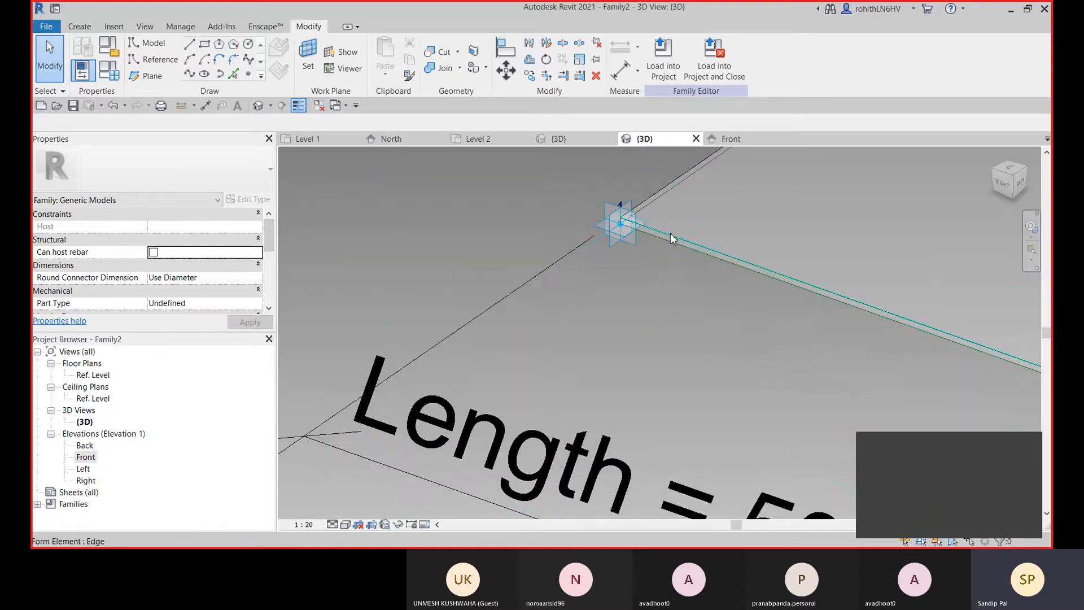
{"action": "key", "text": "Tab"}
{"action": "scroll", "coordinate": [671, 267], "scroll_direction": "down", "scroll_amount": 4}
{"action": "middle_click_drag", "start_coordinate": [673, 268], "coordinate": [550, 344]}
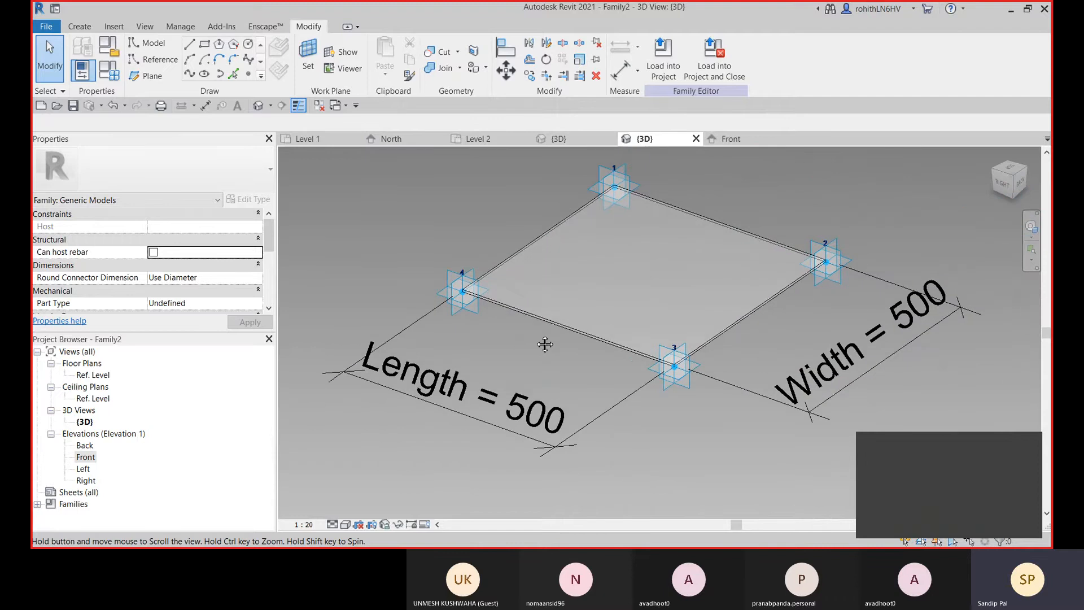
{"action": "left_click", "coordinate": [752, 139]}
{"action": "middle_click_drag", "start_coordinate": [727, 301], "coordinate": [529, 296]}
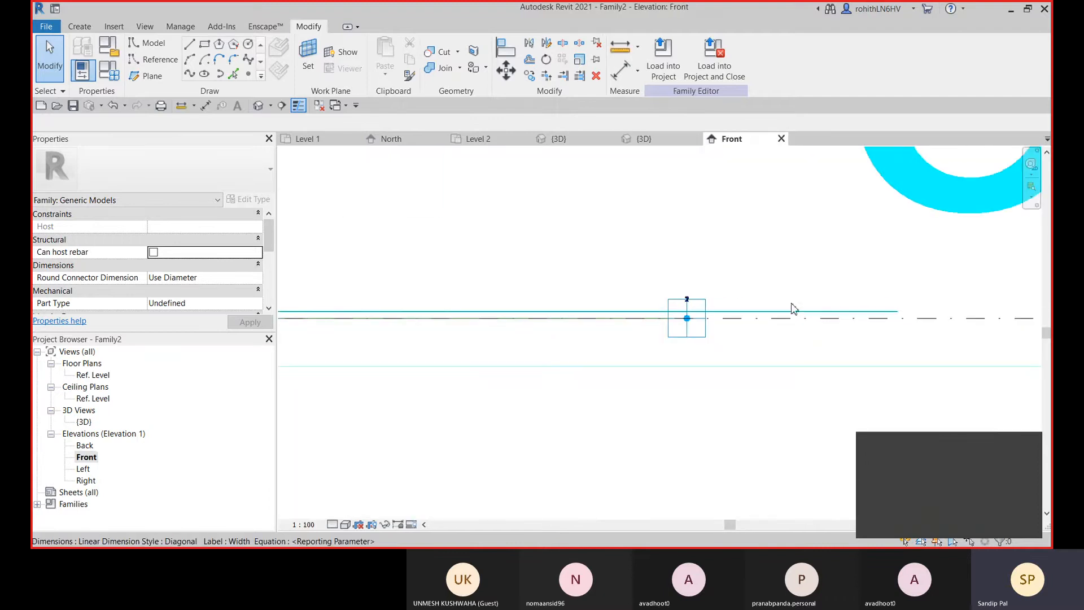
{"action": "middle_click_drag", "start_coordinate": [764, 314], "coordinate": [695, 329]}
{"action": "scroll", "coordinate": [836, 294], "scroll_direction": "down", "scroll_amount": 3}
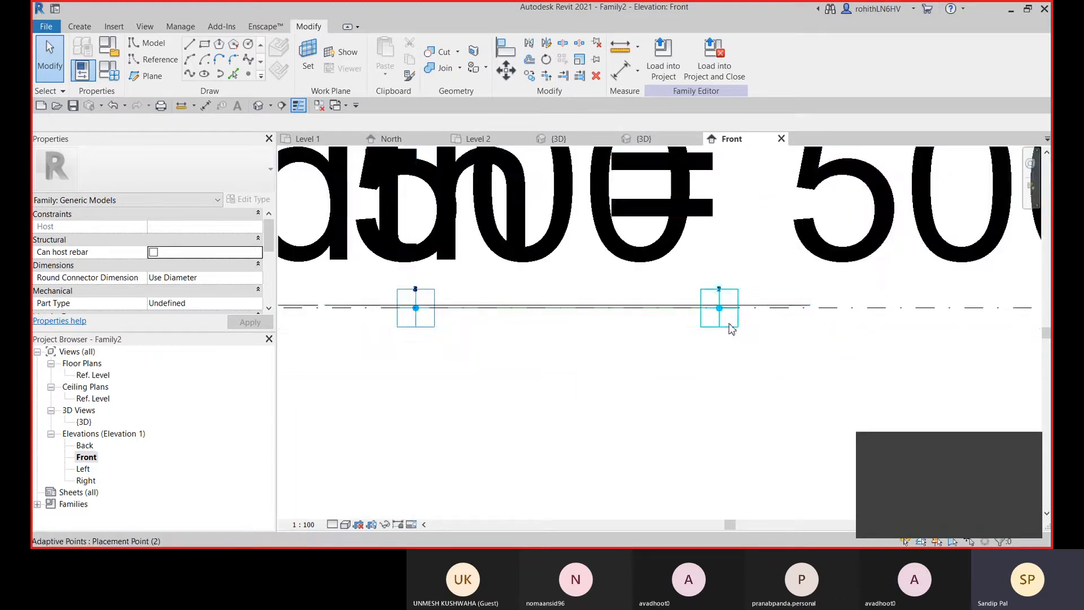
Start a reference line in the Front elevation with Reference Plane : Center (Front/Back) as its work plane.
{"action": "left_click", "coordinate": [87, 27]}
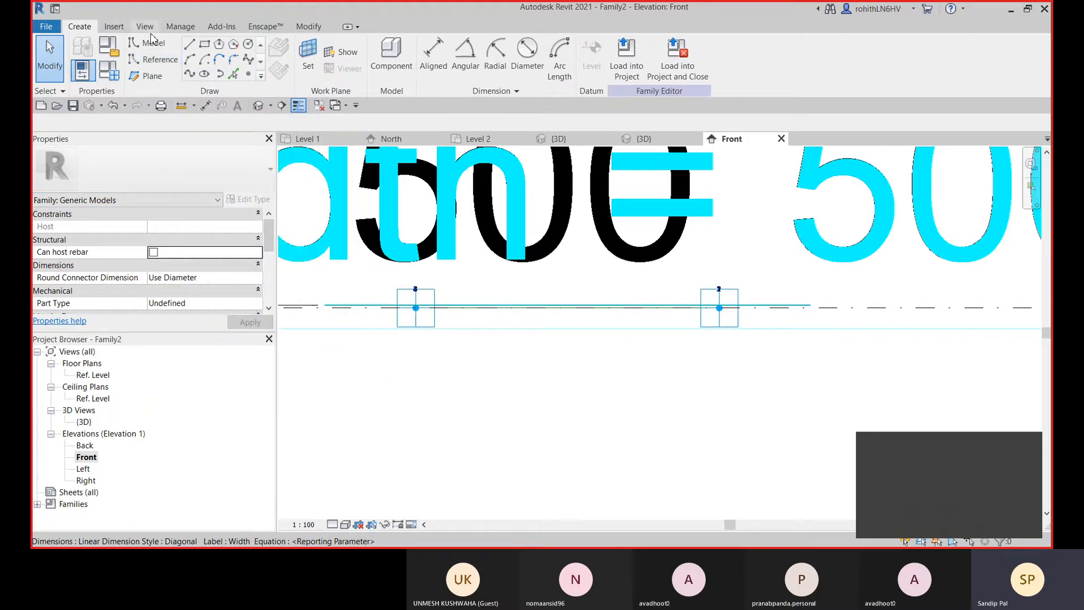
{"action": "left_click", "coordinate": [153, 60]}
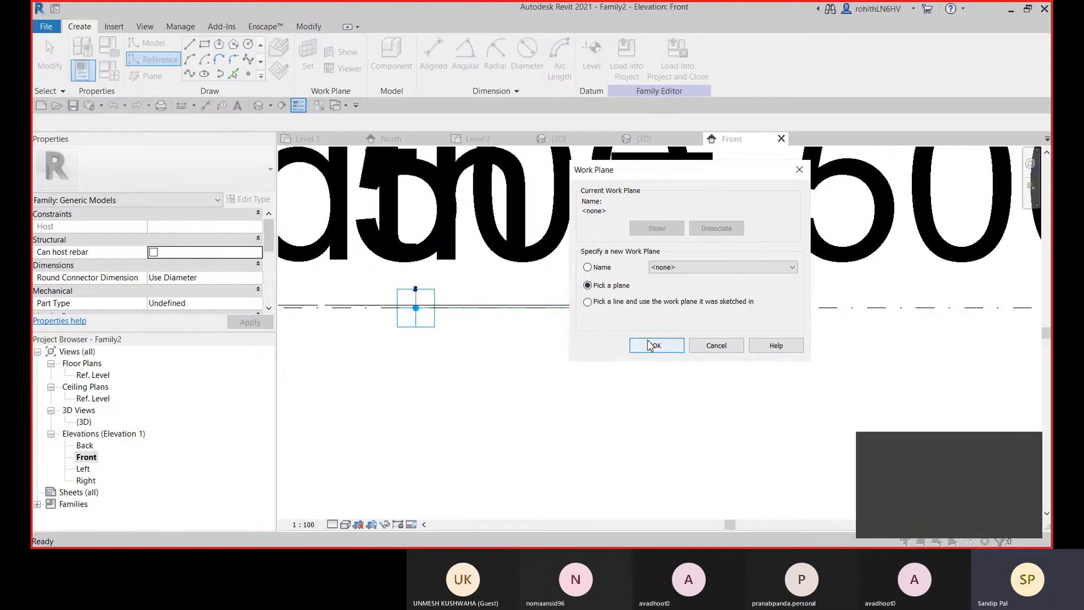
{"action": "left_click", "coordinate": [670, 269]}
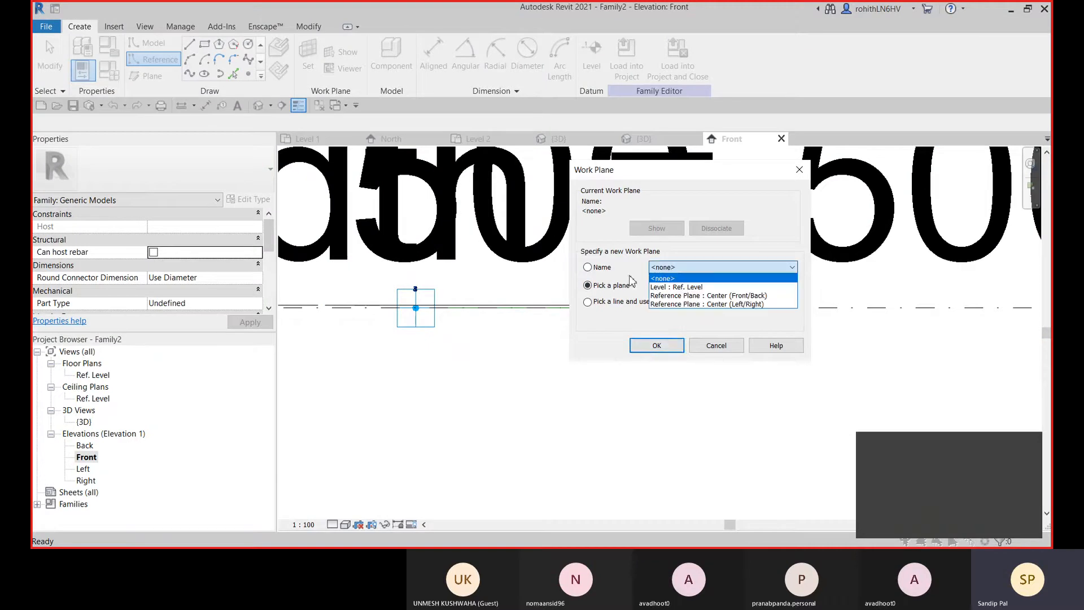
{"action": "left_click", "coordinate": [591, 272]}
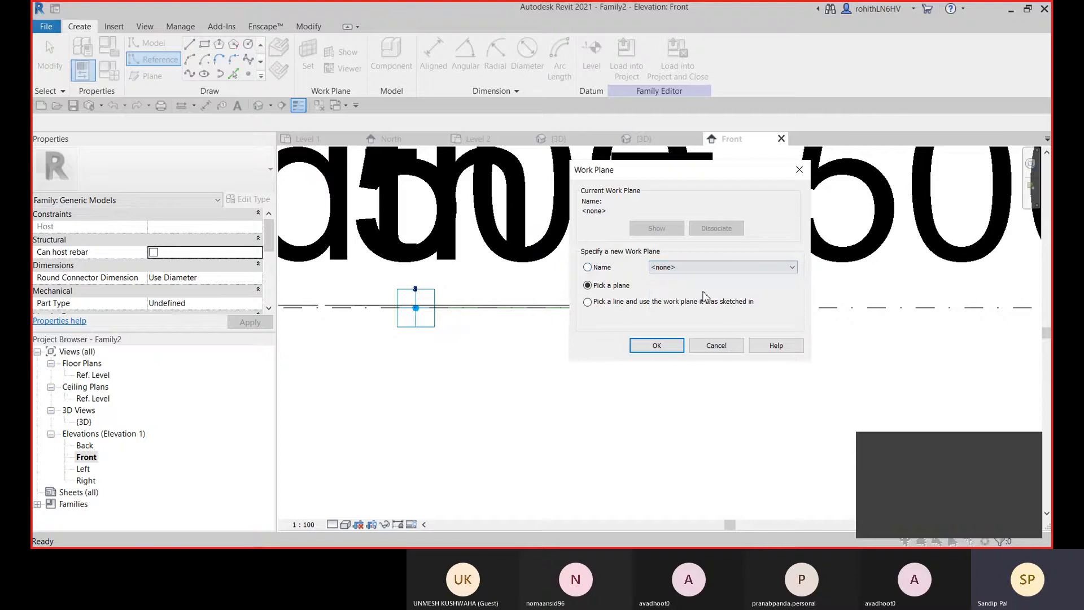
{"action": "left_click", "coordinate": [588, 267]}
{"action": "left_click", "coordinate": [666, 268]}
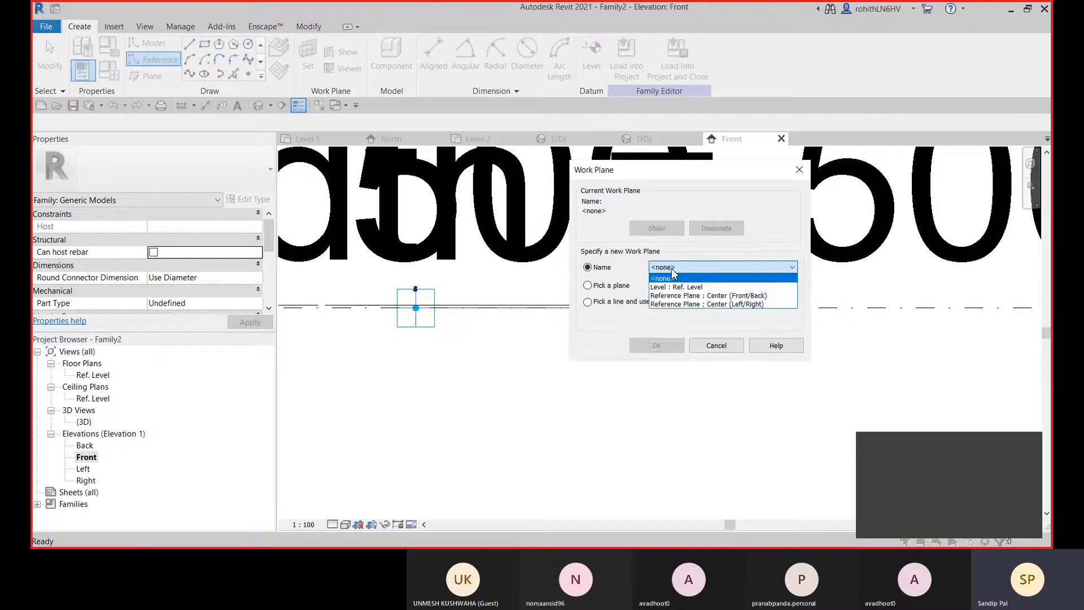
{"action": "left_click", "coordinate": [706, 296]}
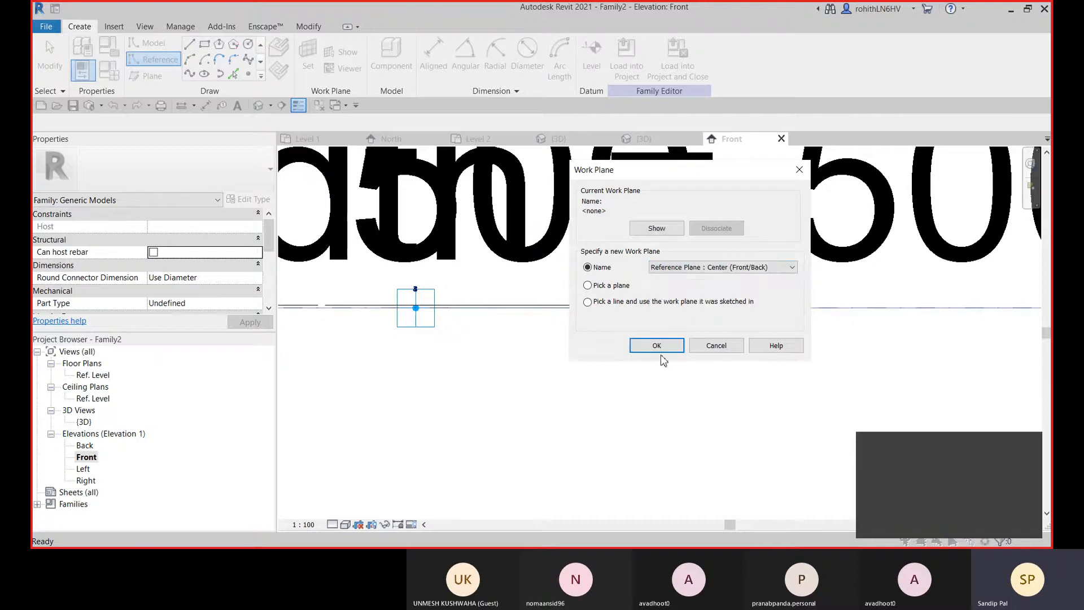
{"action": "left_click", "coordinate": [656, 346]}
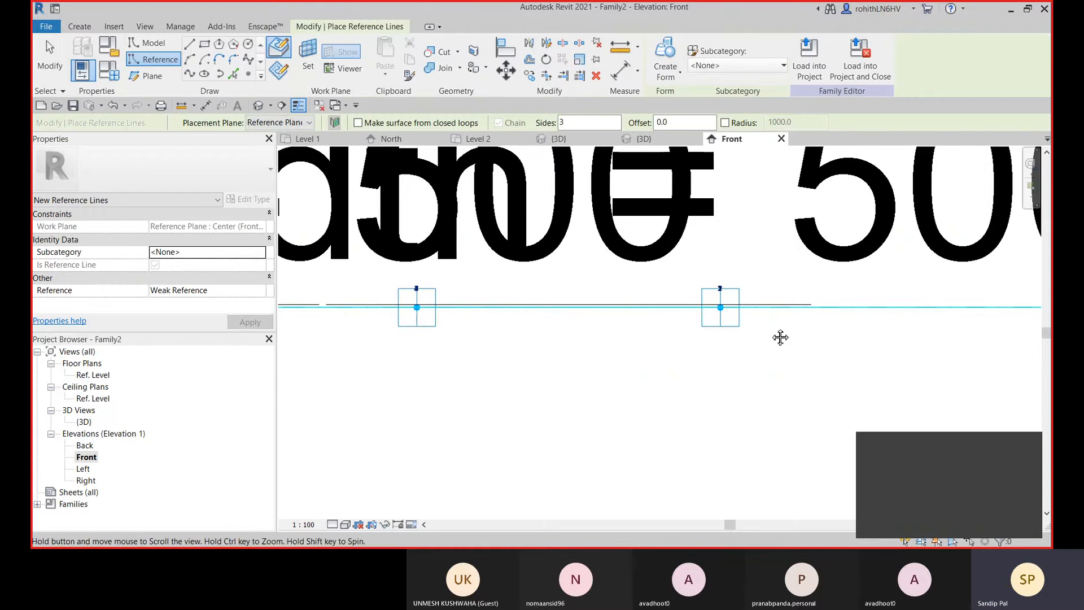
Draw a horizontal reference line about 165 mm long outward from the panel's upper corner above the adaptive point.
{"action": "scroll", "coordinate": [812, 286], "scroll_direction": "up", "scroll_amount": 10}
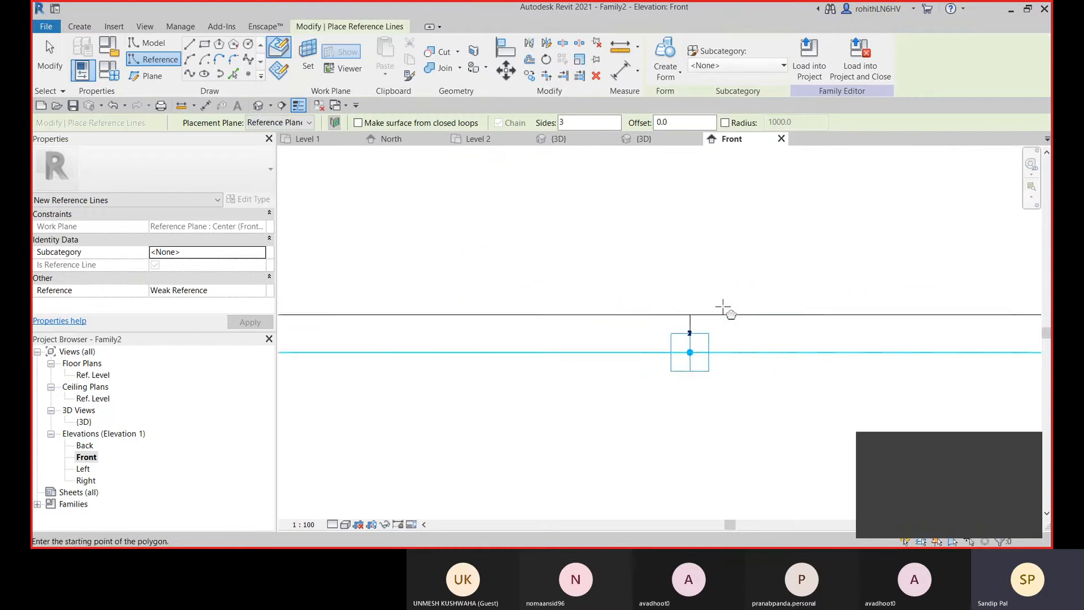
{"action": "left_click", "coordinate": [666, 321]}
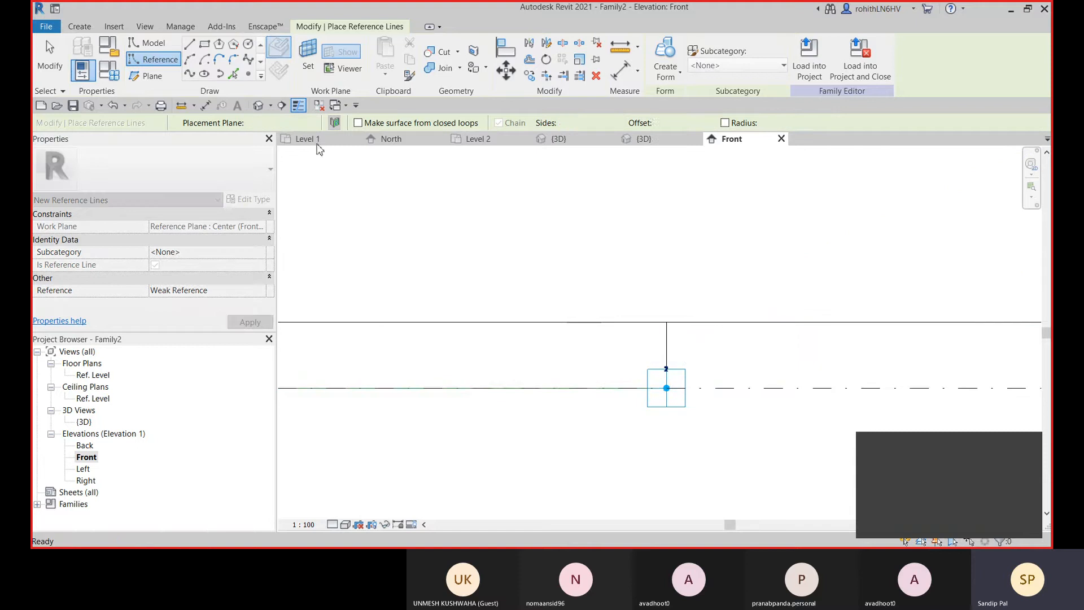
{"action": "left_click", "coordinate": [190, 48]}
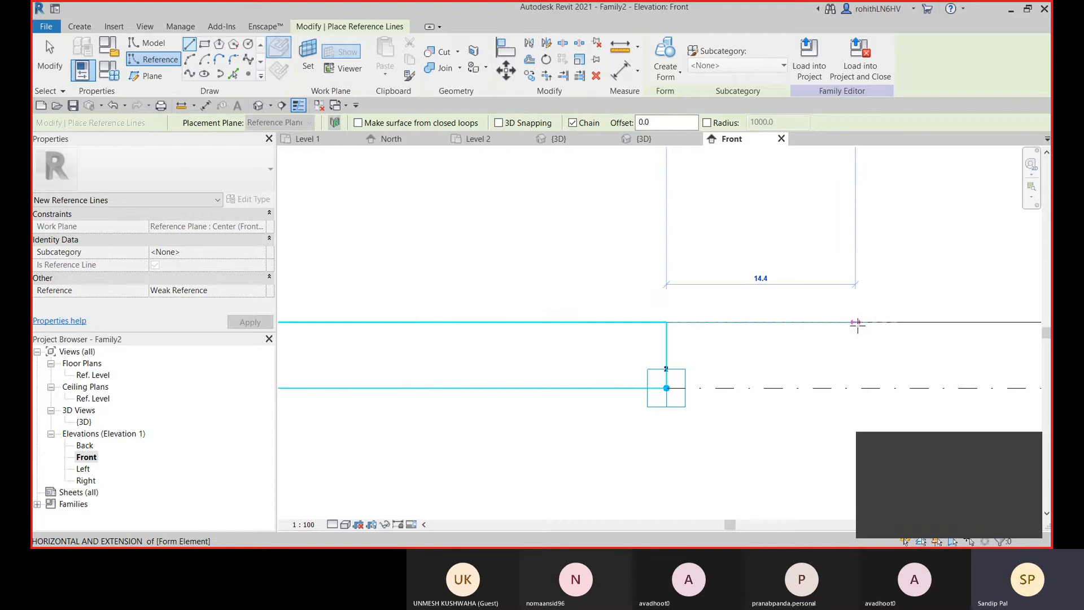
{"action": "scroll", "coordinate": [852, 323], "scroll_direction": "down", "scroll_amount": 4}
{"action": "middle_click_drag", "start_coordinate": [867, 323], "coordinate": [537, 322]}
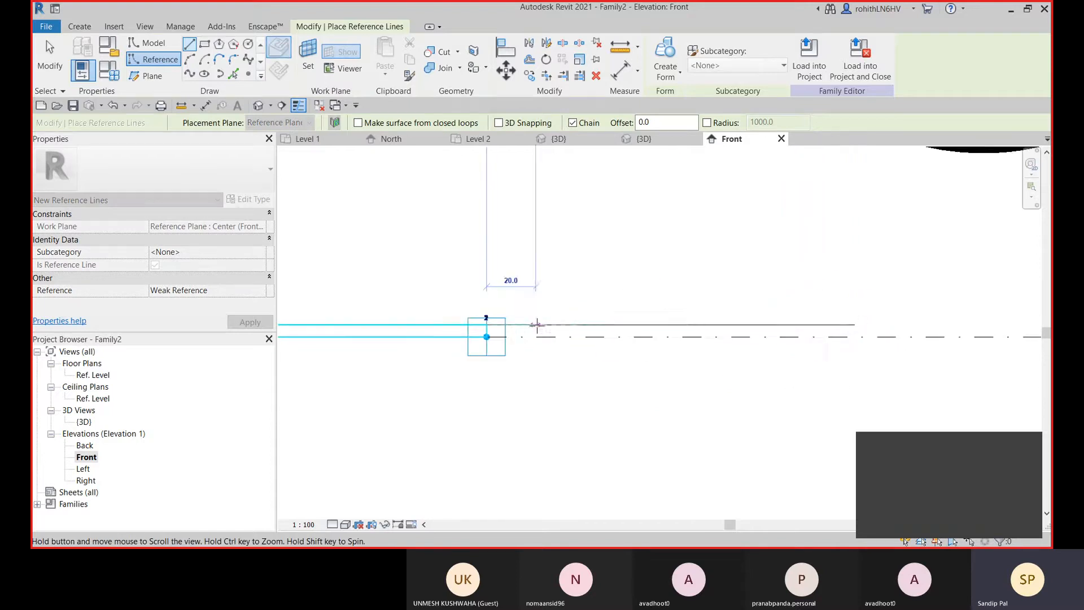
{"action": "left_click", "coordinate": [891, 324]}
{"action": "key", "text": "Escape"}
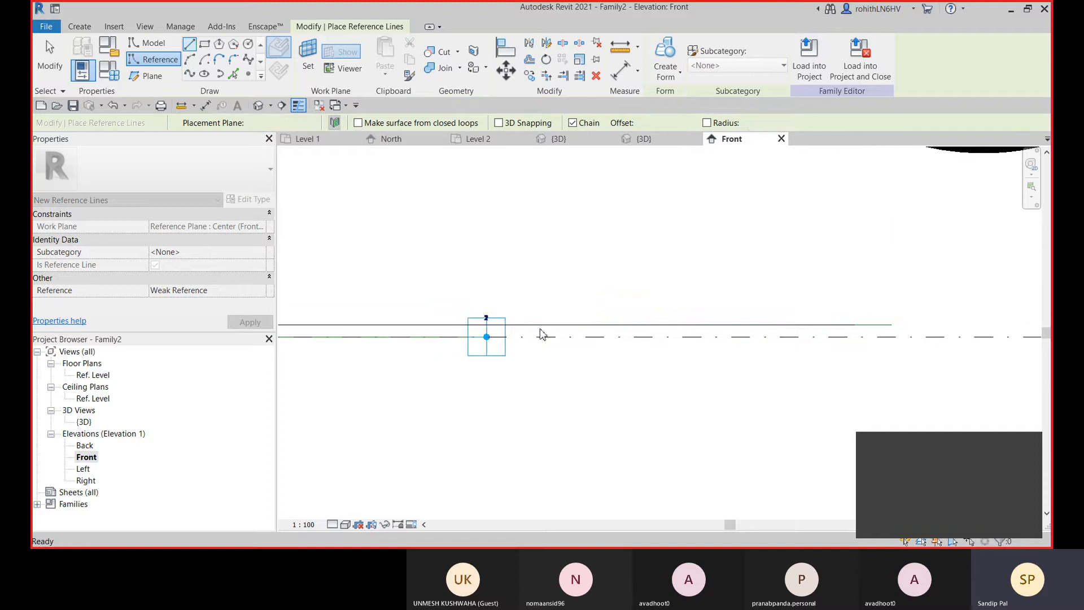
{"action": "key", "text": "Escape"}
Try to align the panel's top surface with the new reference line.
{"action": "middle_click_drag", "start_coordinate": [541, 334], "coordinate": [588, 334]}
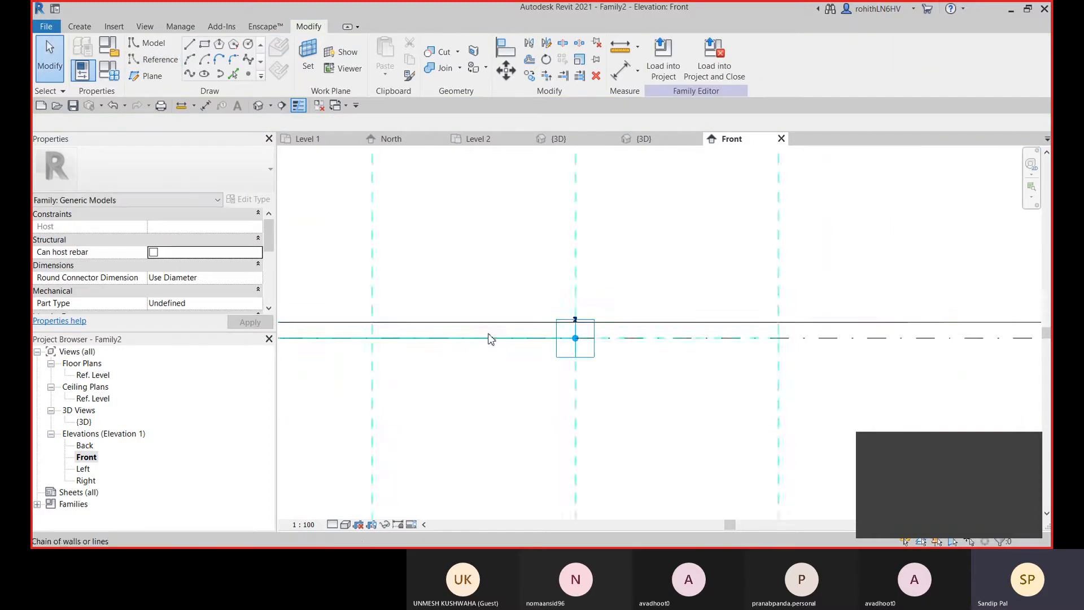
{"action": "left_click", "coordinate": [504, 46]}
{"action": "middle_click_drag", "start_coordinate": [682, 232], "coordinate": [664, 242]}
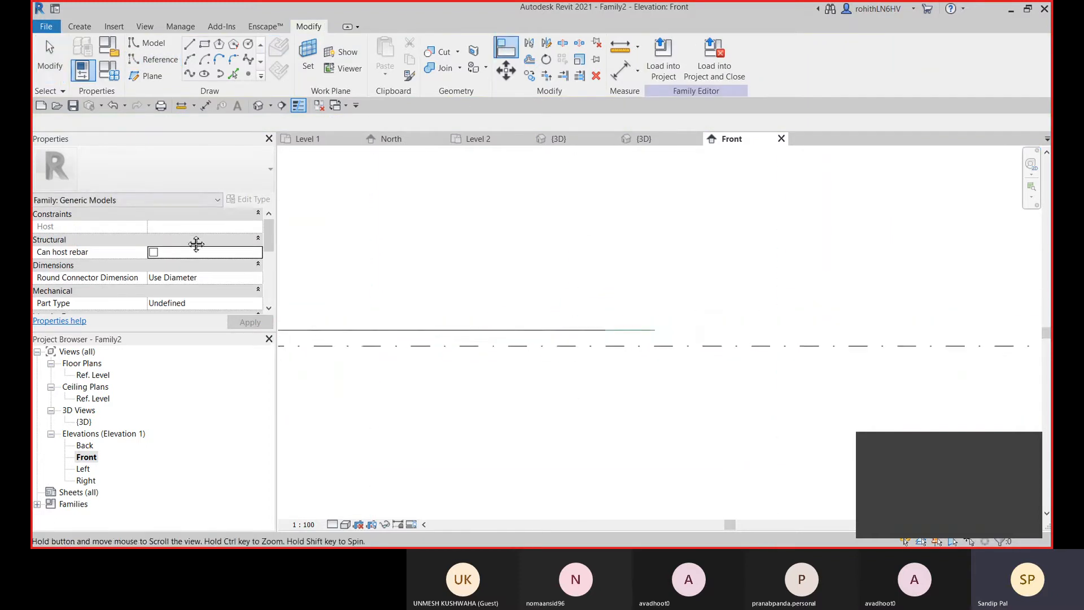
{"action": "left_click", "coordinate": [592, 337]}
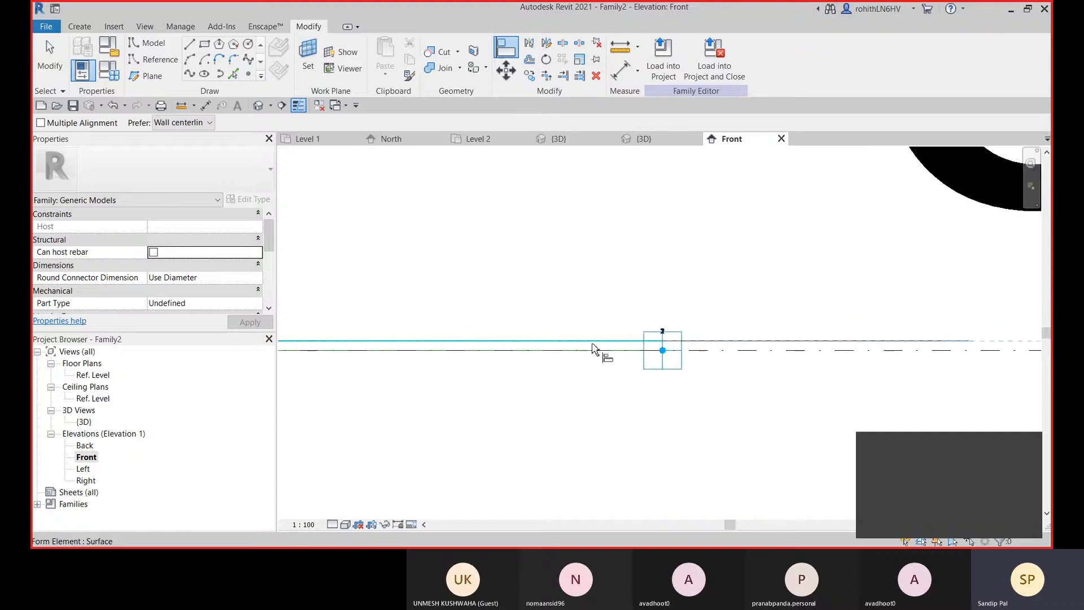
{"action": "left_click", "coordinate": [643, 324]}
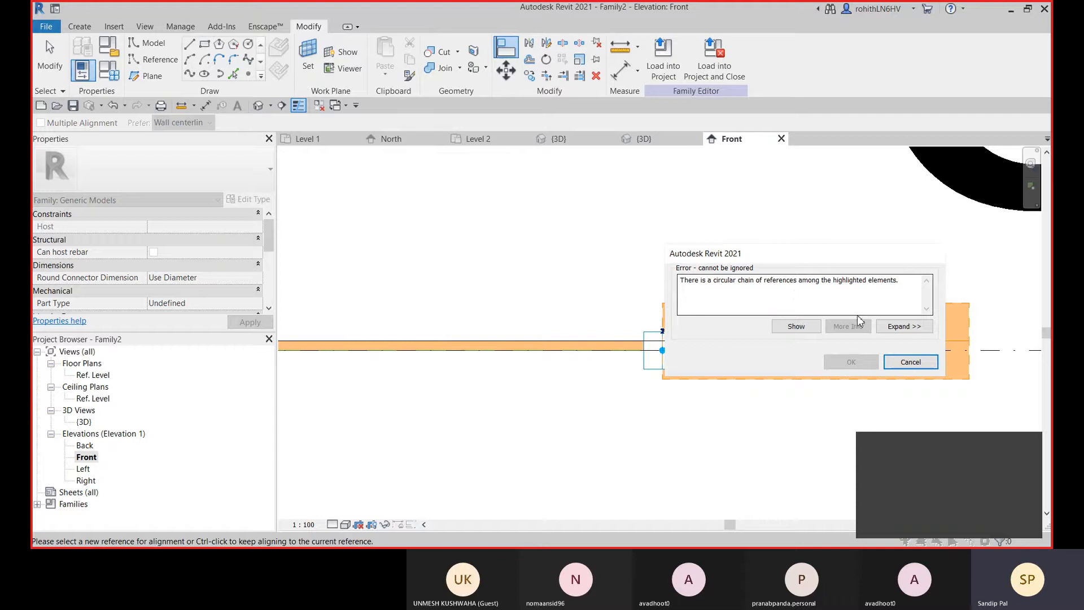
{"action": "left_click", "coordinate": [909, 361]}
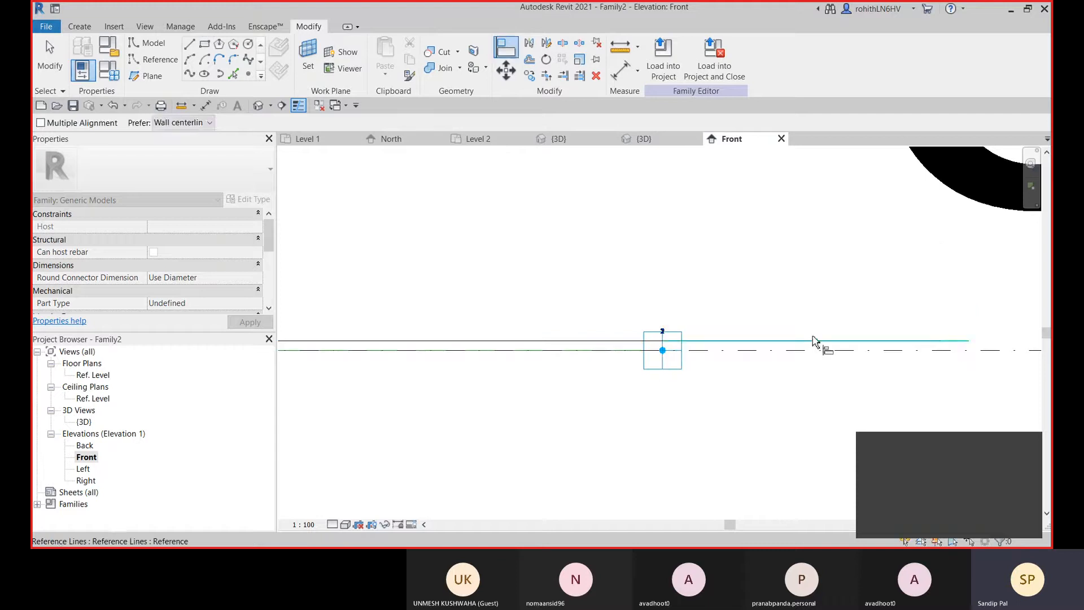
{"action": "left_click", "coordinate": [813, 342]}
Inspect the Width dimension where it overlaps the reference line beside the panel, and locate the reference line's free end.
{"action": "scroll", "coordinate": [818, 345], "scroll_direction": "down", "scroll_amount": 2}
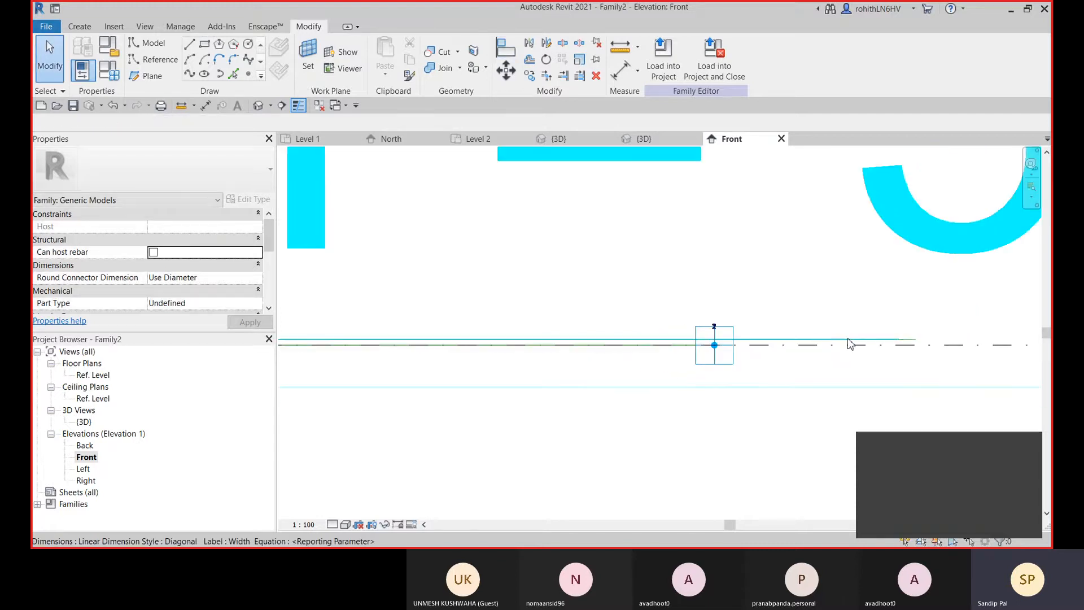
{"action": "middle_click_drag", "start_coordinate": [916, 337], "coordinate": [743, 308]}
{"action": "scroll", "coordinate": [742, 307], "scroll_direction": "up", "scroll_amount": 2}
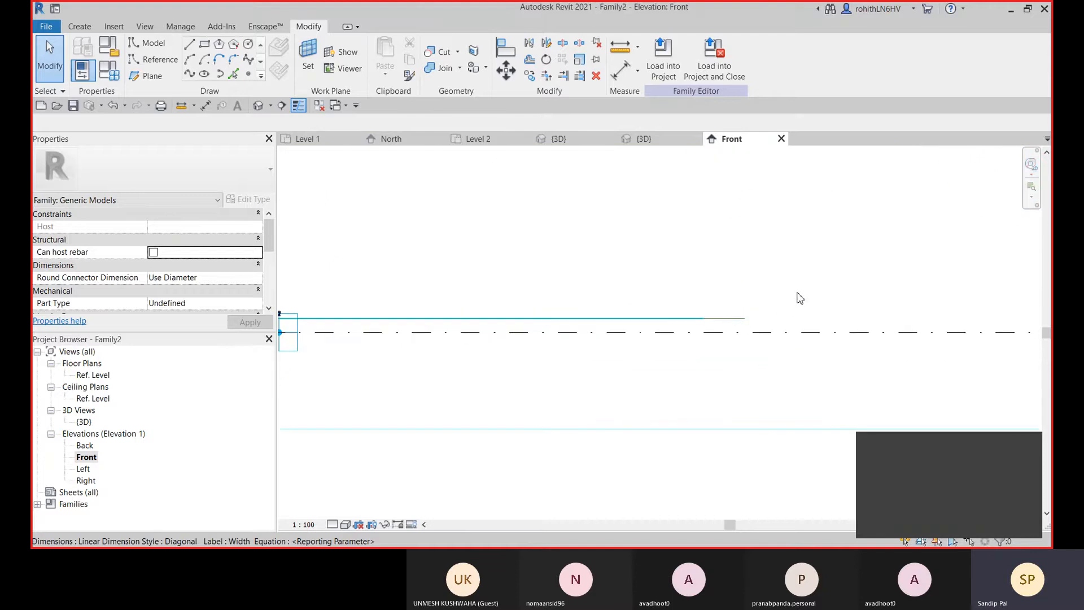
{"action": "left_click", "coordinate": [722, 322]}
{"action": "key", "text": "Escape"}
{"action": "left_click", "coordinate": [734, 321]}
{"action": "scroll", "coordinate": [672, 363], "scroll_direction": "down", "scroll_amount": 3}
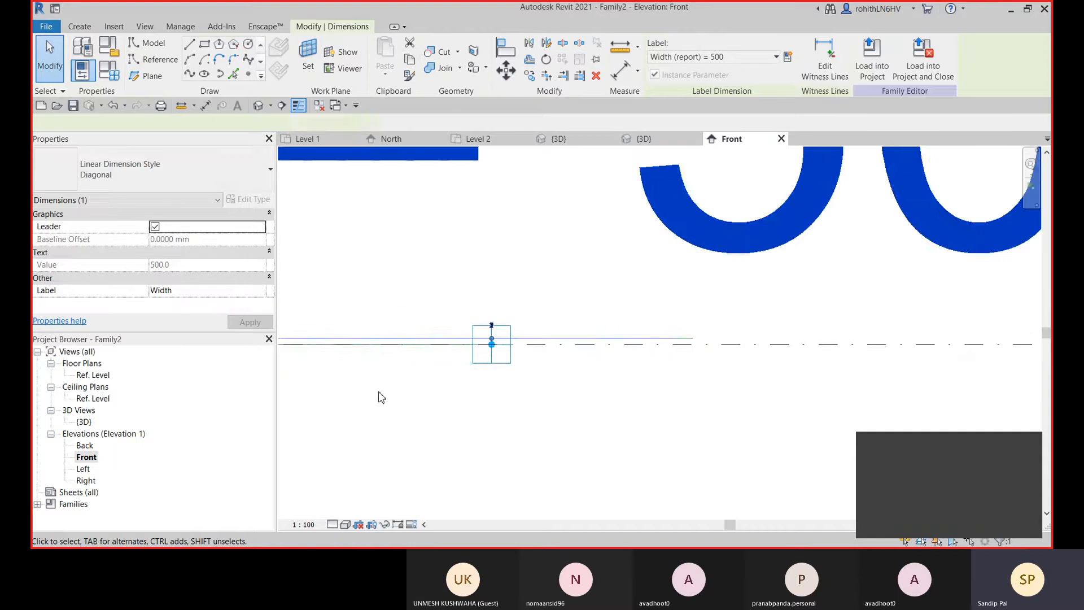
{"action": "scroll", "coordinate": [412, 394], "scroll_direction": "down", "scroll_amount": 4}
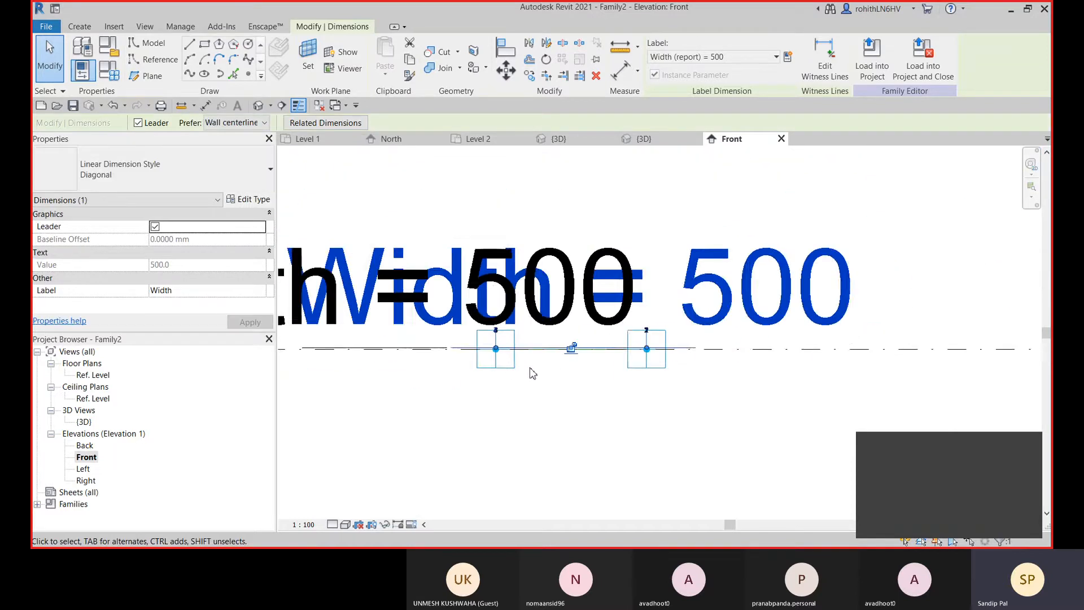
{"action": "scroll", "coordinate": [533, 373], "scroll_direction": "down", "scroll_amount": 2}
{"action": "middle_click_drag", "start_coordinate": [556, 367], "coordinate": [606, 339]}
{"action": "left_click", "coordinate": [902, 257]}
{"action": "scroll", "coordinate": [712, 334], "scroll_direction": "up", "scroll_amount": 5}
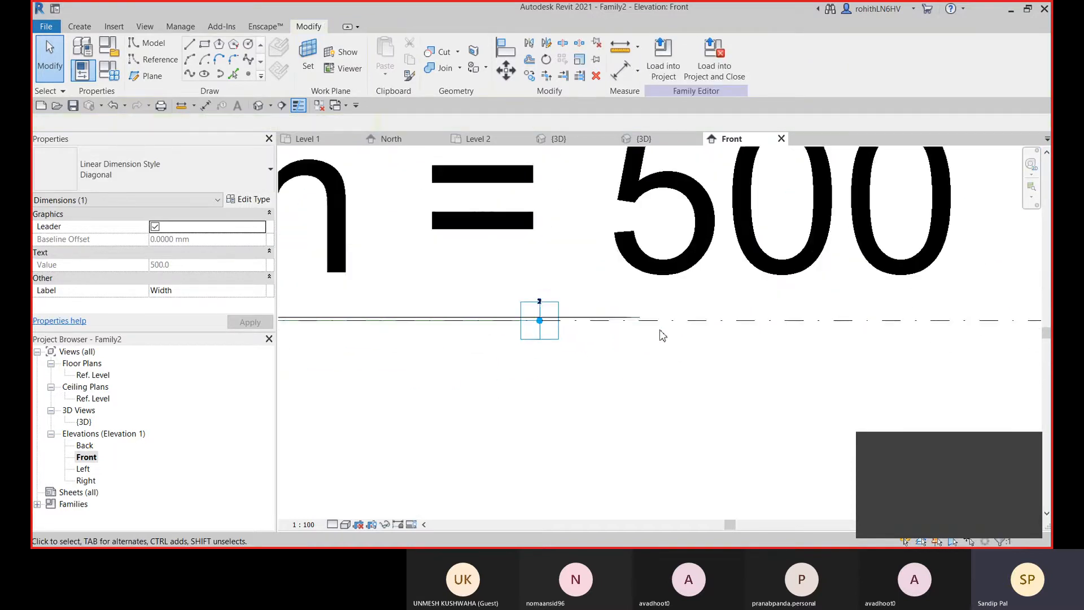
{"action": "scroll", "coordinate": [645, 324], "scroll_direction": "up", "scroll_amount": 4}
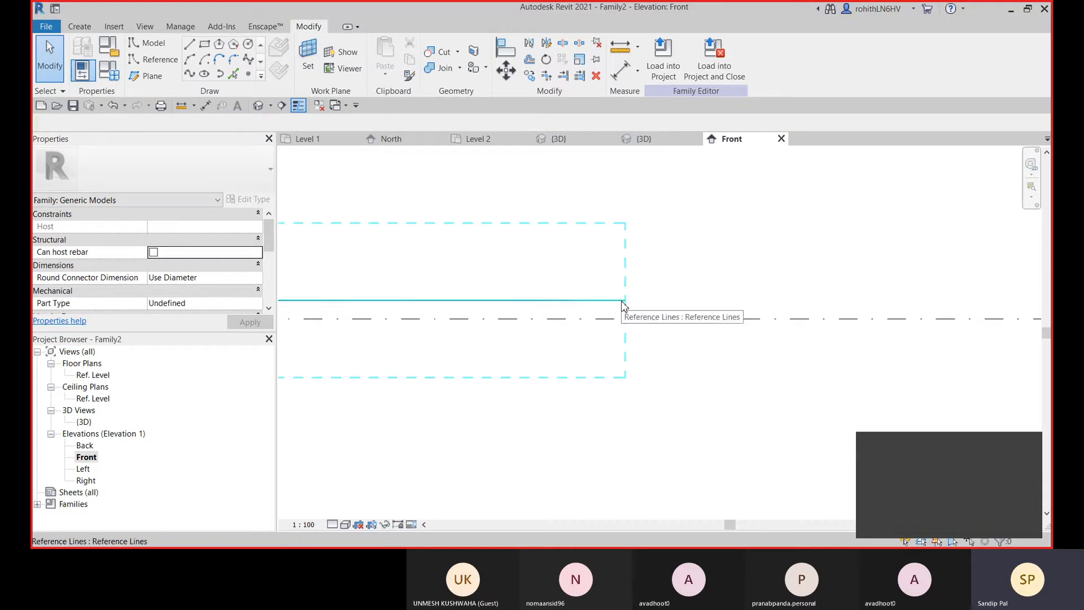
Delete the reference line extending from the panel's upper corner and return to the 3D view.
{"action": "left_click", "coordinate": [620, 301]}
{"action": "scroll", "coordinate": [662, 311], "scroll_direction": "down", "scroll_amount": 4}
{"action": "middle_click_drag", "start_coordinate": [442, 435], "coordinate": [637, 419]}
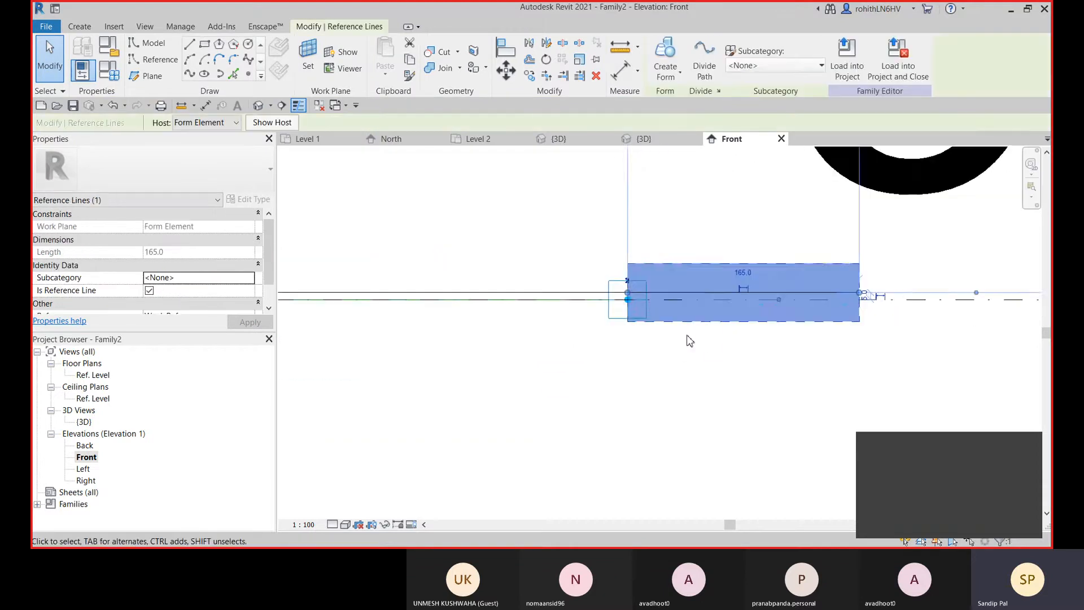
{"action": "scroll", "coordinate": [690, 316], "scroll_direction": "up", "scroll_amount": 5}
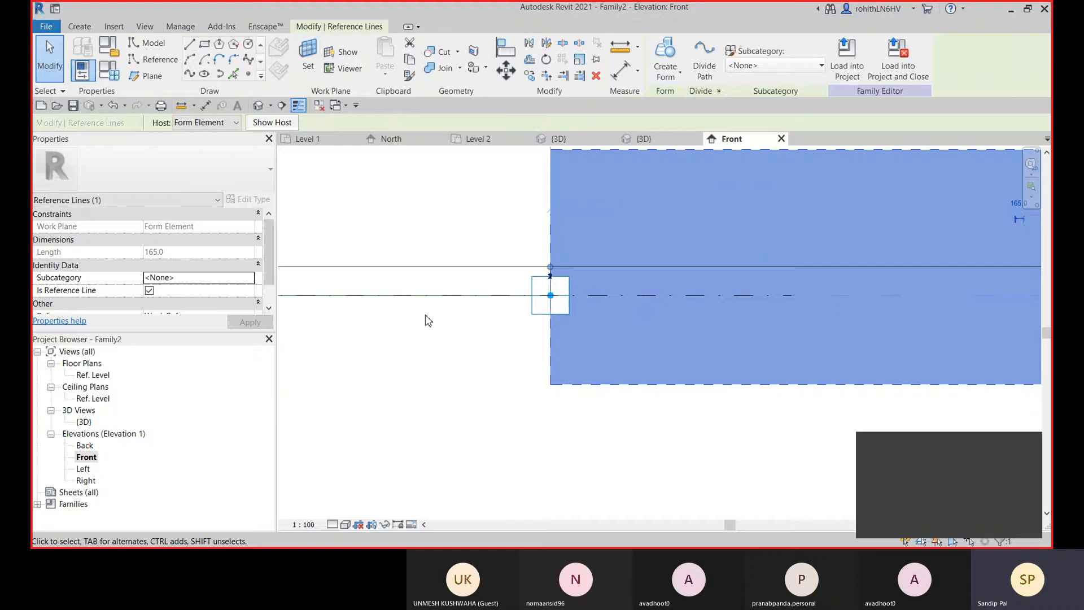
{"action": "middle_click_drag", "start_coordinate": [427, 321], "coordinate": [692, 307]}
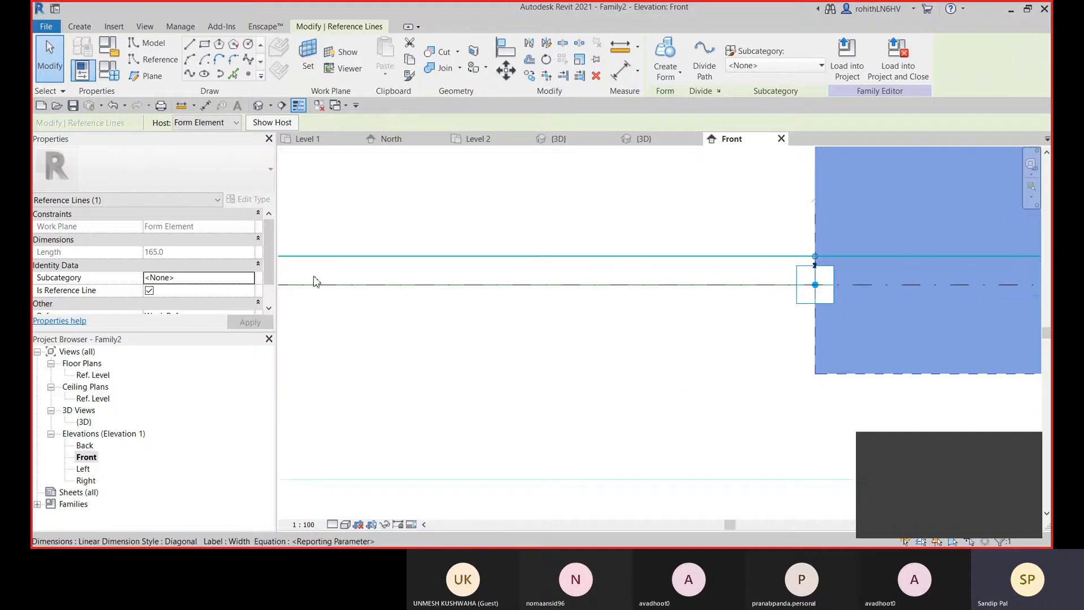
{"action": "scroll", "coordinate": [660, 262], "scroll_direction": "down", "scroll_amount": 5}
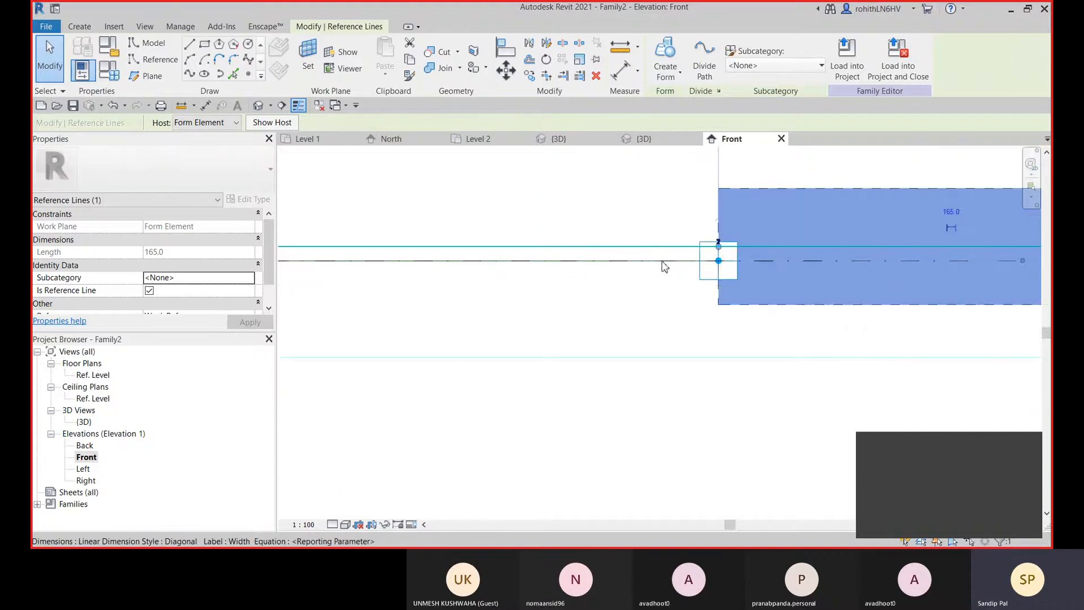
{"action": "left_click", "coordinate": [536, 347]}
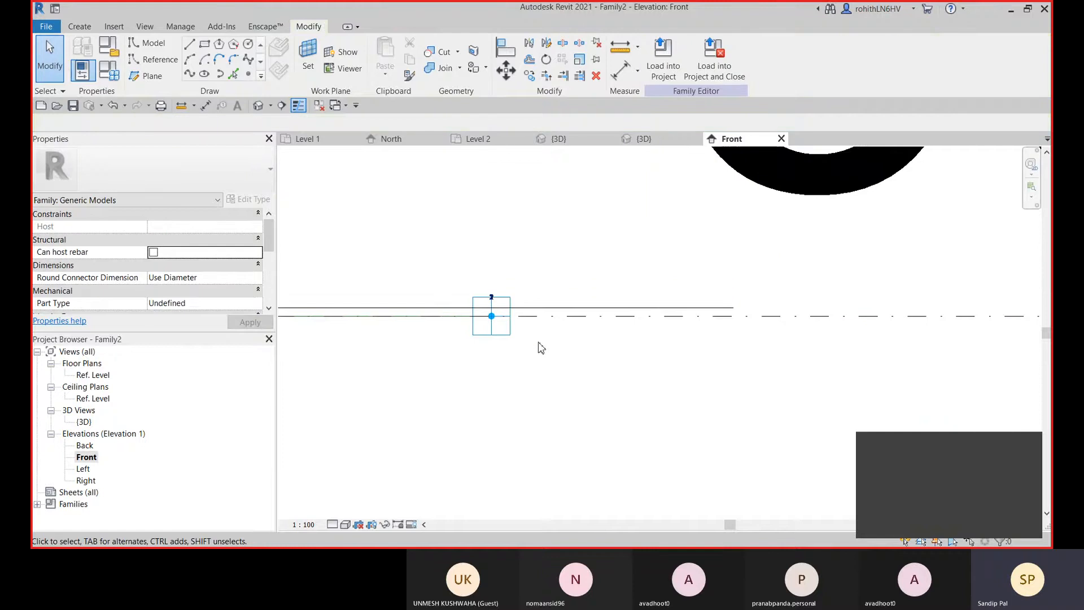
{"action": "left_click", "coordinate": [654, 140]}
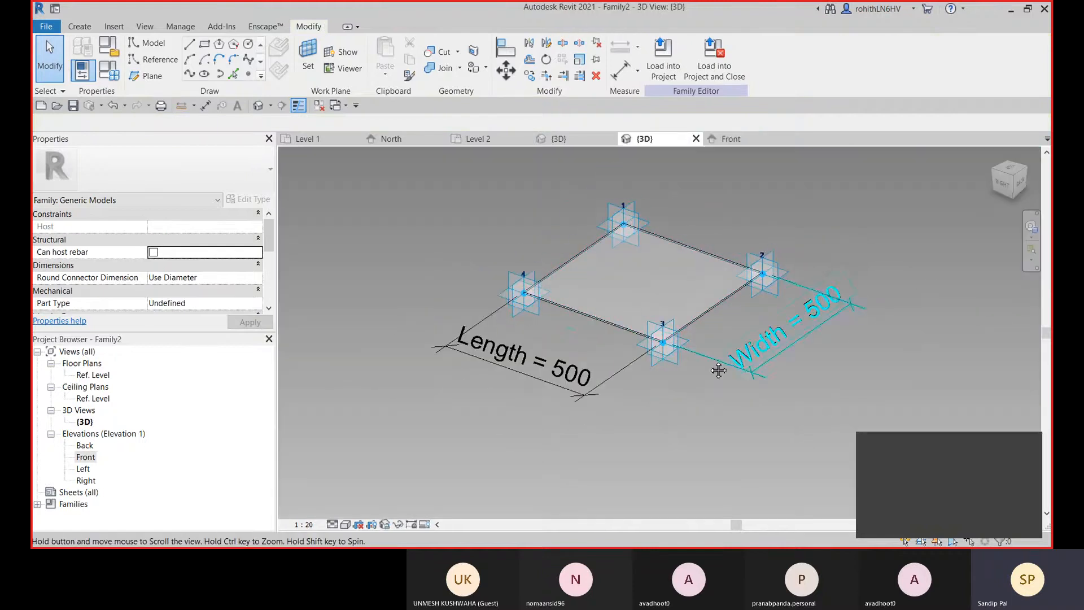
Inspect the glass panel's edges and the reference-line chain at adaptive point 4.
{"action": "scroll", "coordinate": [573, 307], "scroll_direction": "up", "scroll_amount": 8}
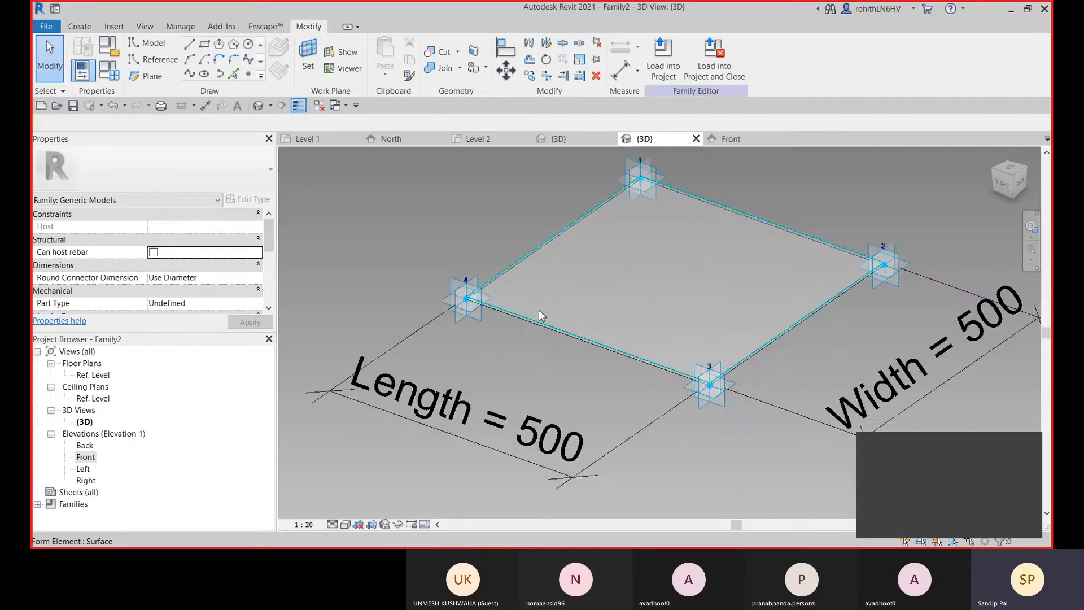
{"action": "key", "text": "Tab"}
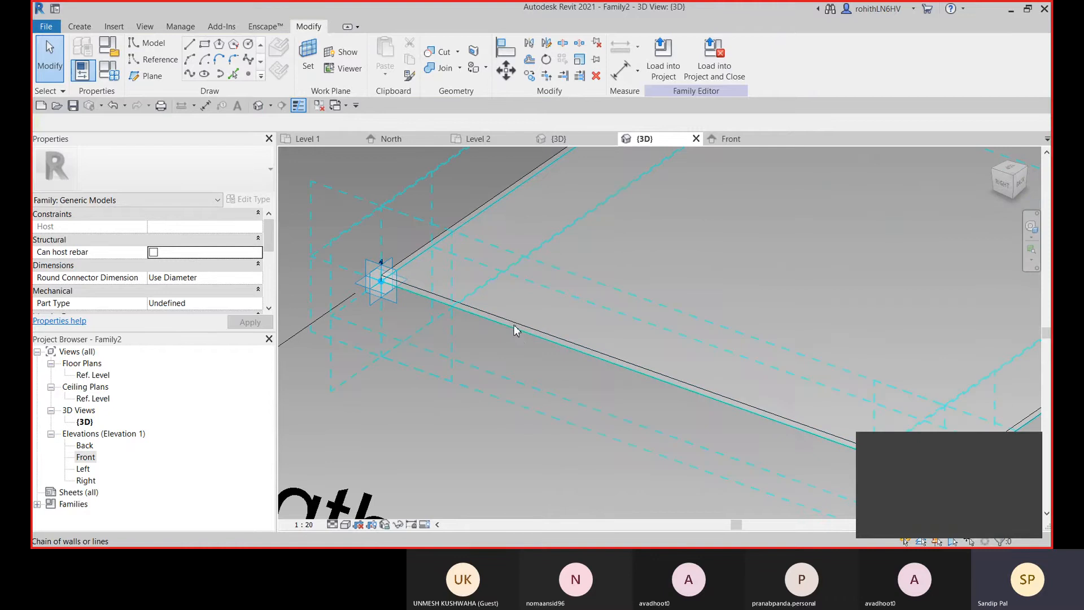
{"action": "scroll", "coordinate": [525, 331], "scroll_direction": "down", "scroll_amount": 8}
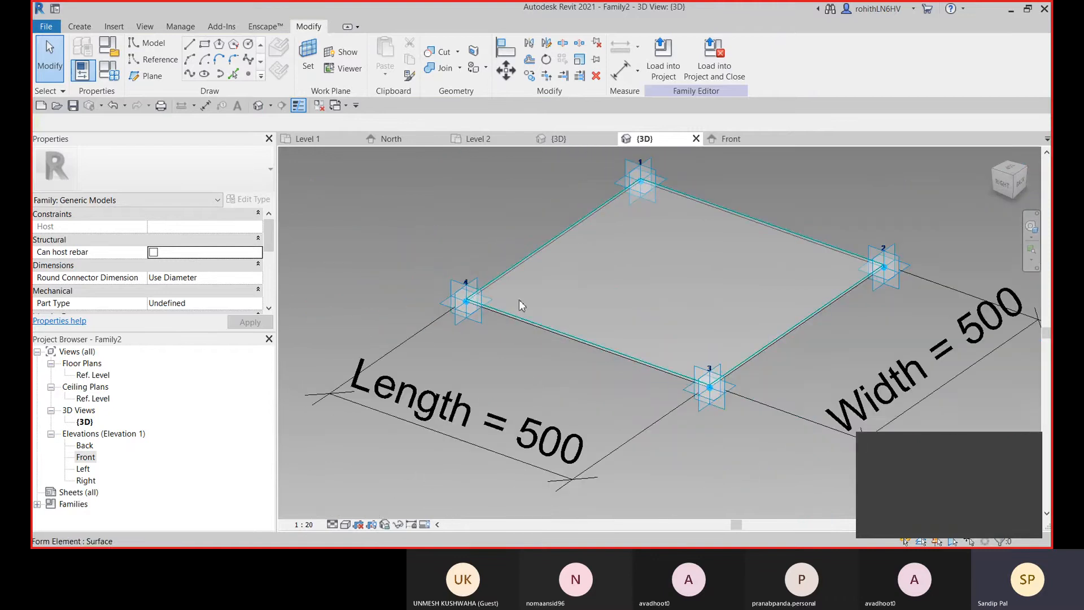
{"action": "scroll", "coordinate": [478, 307], "scroll_direction": "up", "scroll_amount": 5}
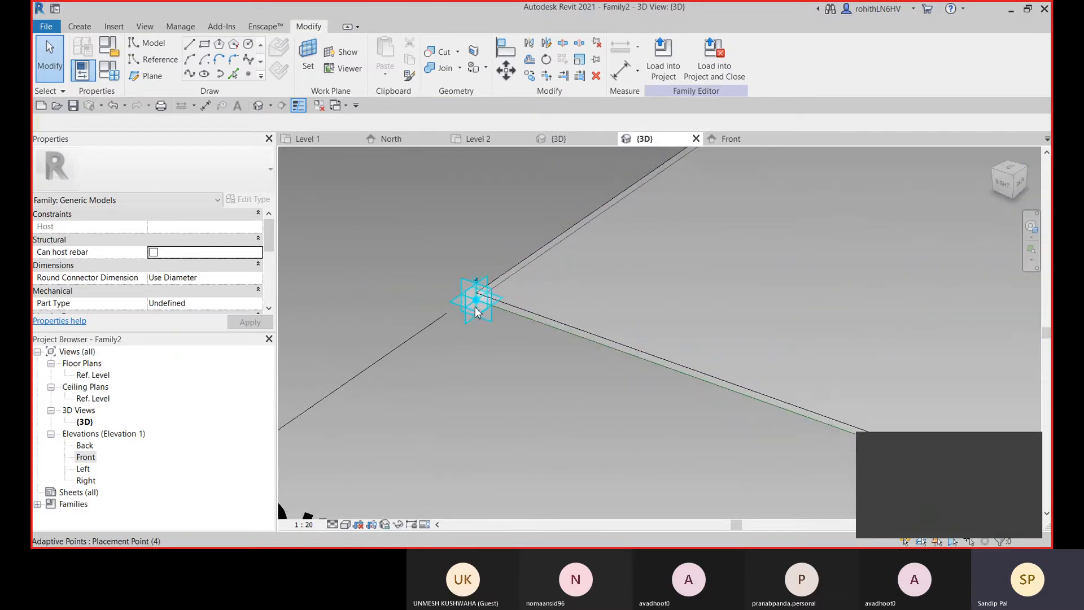
{"action": "middle_click_drag", "start_coordinate": [508, 330], "coordinate": [526, 340]}
{"action": "middle_click_drag", "start_coordinate": [593, 363], "coordinate": [501, 341]}
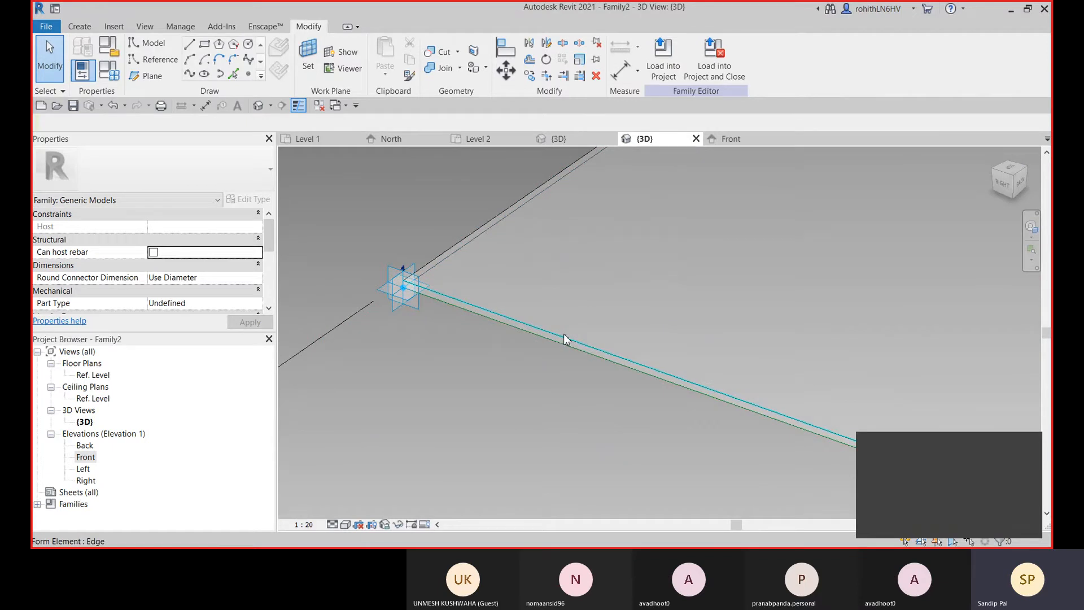
{"action": "left_click", "coordinate": [564, 335]}
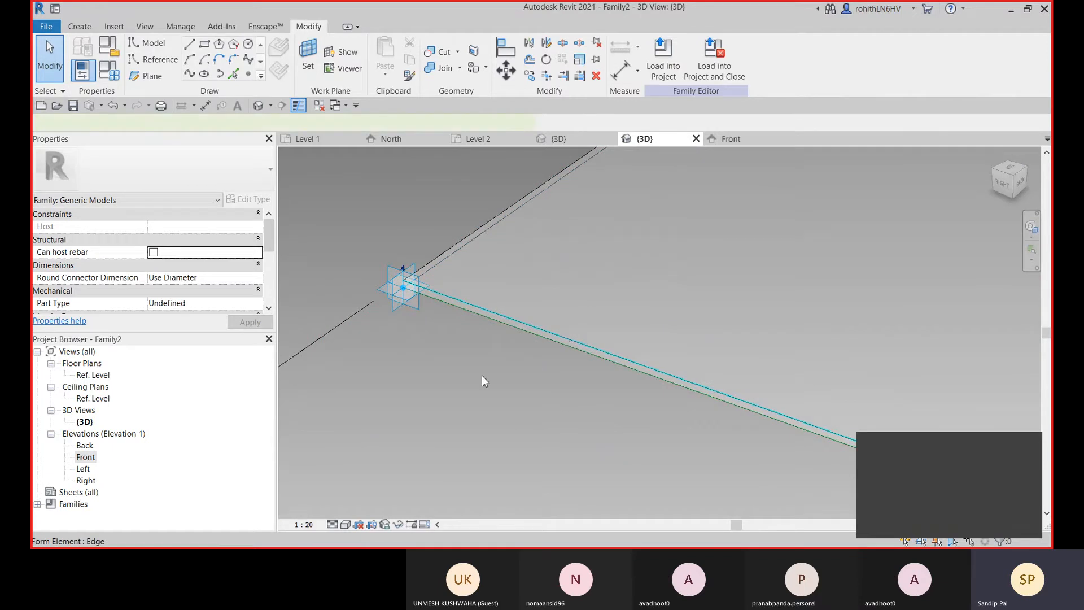
{"action": "left_click", "coordinate": [456, 358]}
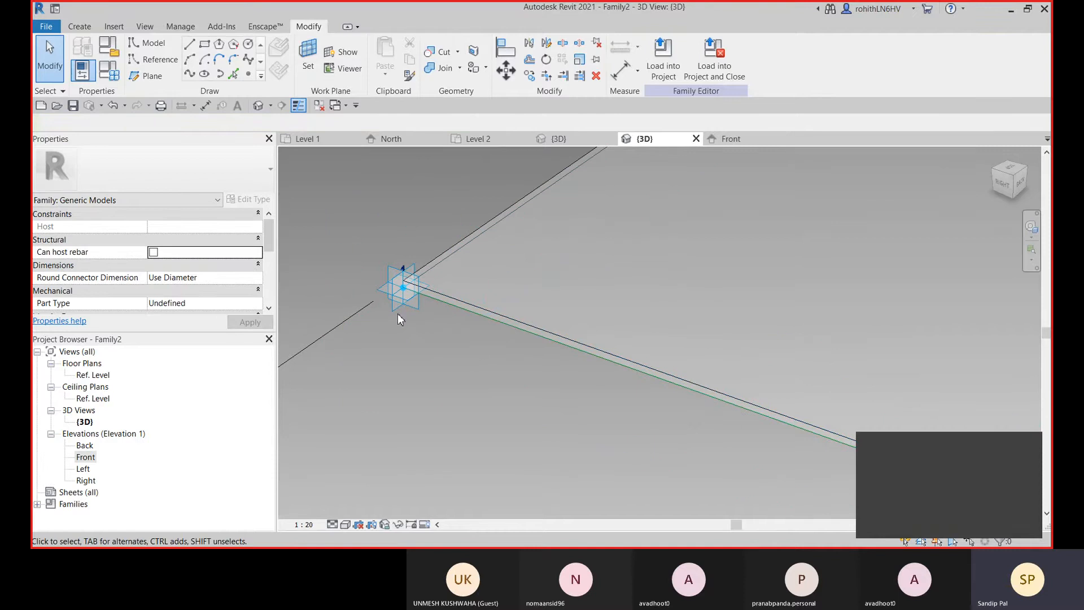
{"action": "scroll", "coordinate": [410, 295], "scroll_direction": "up", "scroll_amount": 2}
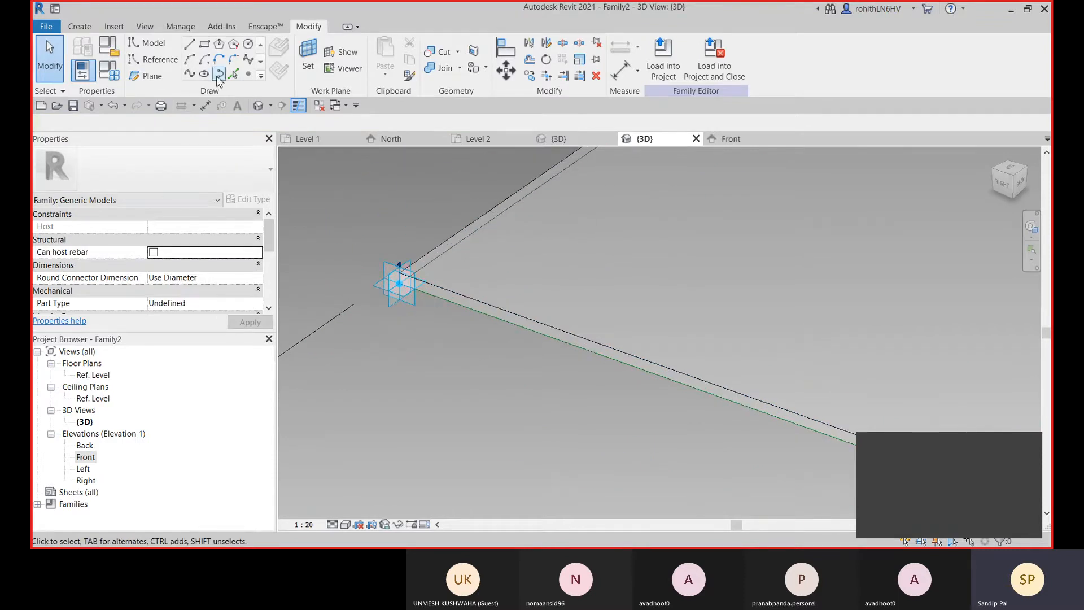
Start a model-line circle and set its work plane to a reference plane of adaptive point 4.
{"action": "left_click", "coordinate": [248, 44]}
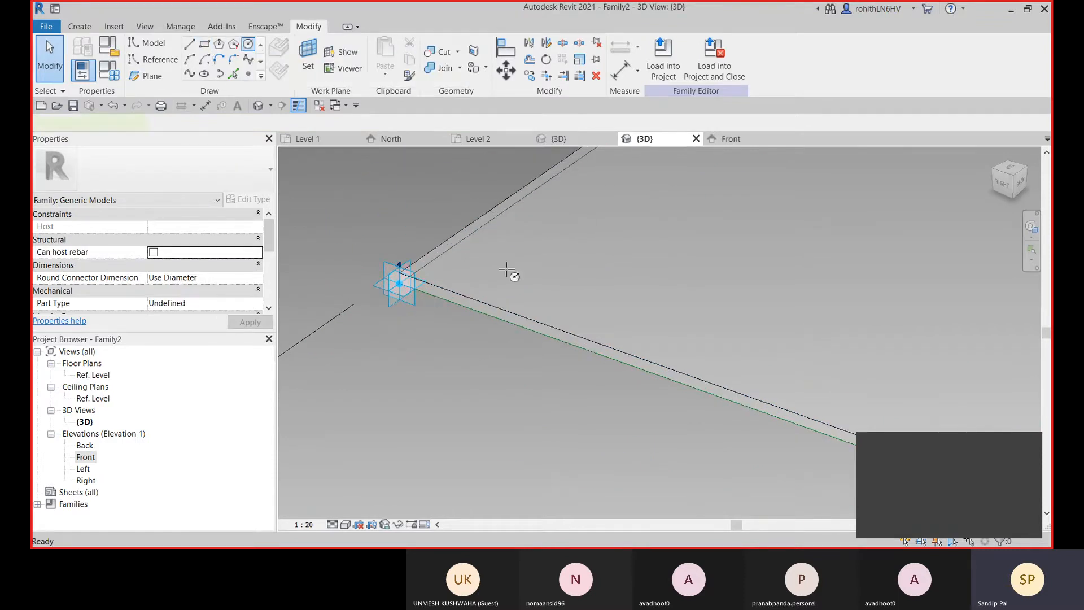
{"action": "left_click", "coordinate": [308, 62]}
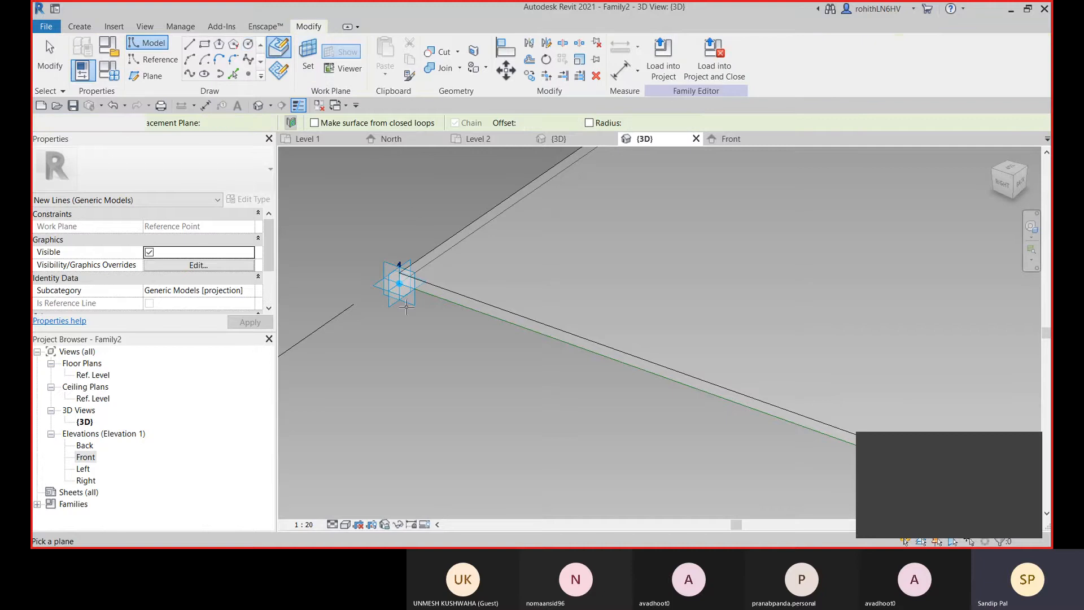
{"action": "scroll", "coordinate": [384, 266], "scroll_direction": "up", "scroll_amount": 2}
{"action": "left_click", "coordinate": [389, 286]}
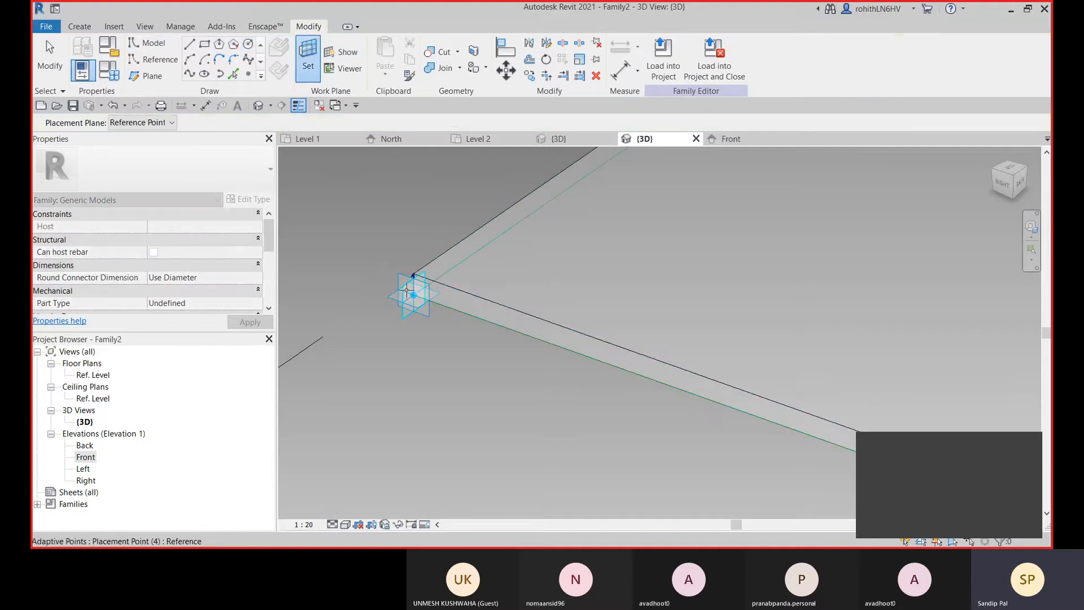
{"action": "scroll", "coordinate": [406, 291], "scroll_direction": "up", "scroll_amount": 1}
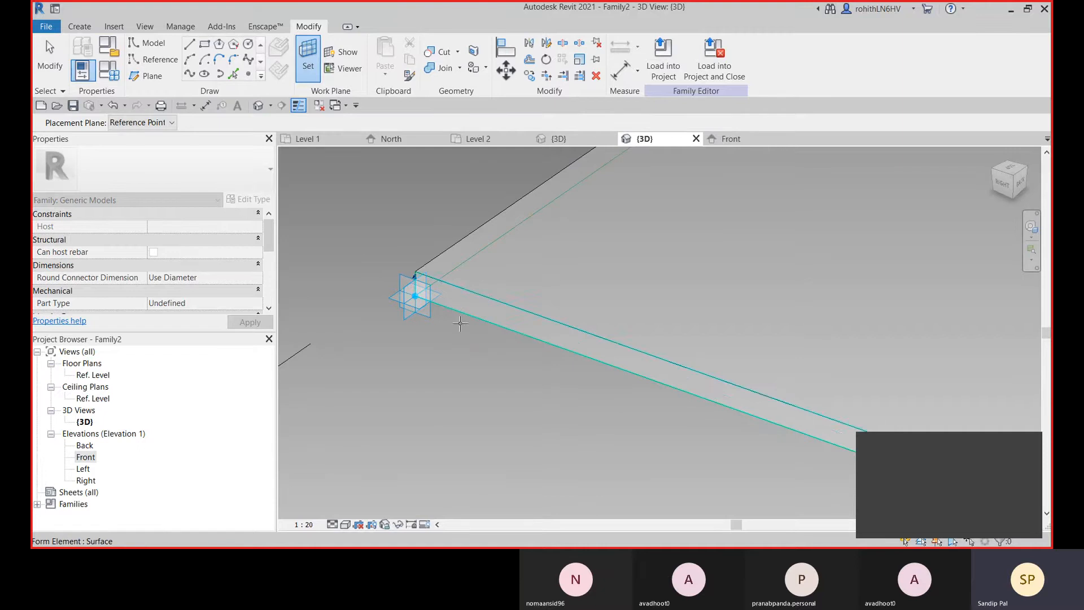
{"action": "scroll", "coordinate": [490, 324], "scroll_direction": "down", "scroll_amount": 5}
{"action": "middle_click_drag", "start_coordinate": [576, 368], "coordinate": [387, 311]}
{"action": "middle_click_drag", "start_coordinate": [691, 402], "coordinate": [883, 426]}
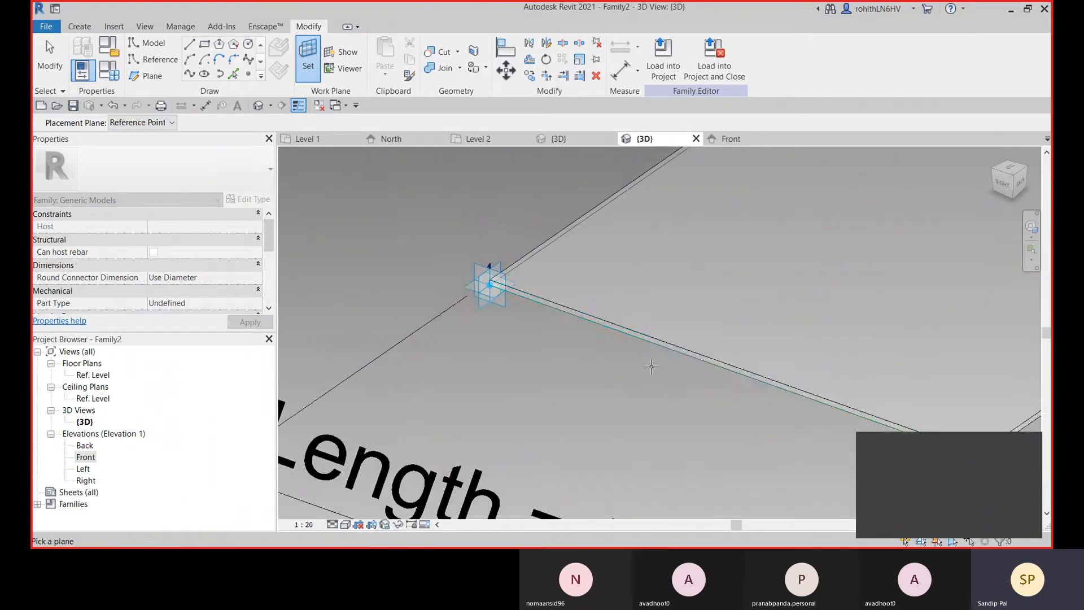
{"action": "scroll", "coordinate": [523, 314], "scroll_direction": "up", "scroll_amount": 2}
{"action": "scroll", "coordinate": [467, 273], "scroll_direction": "up", "scroll_amount": 1}
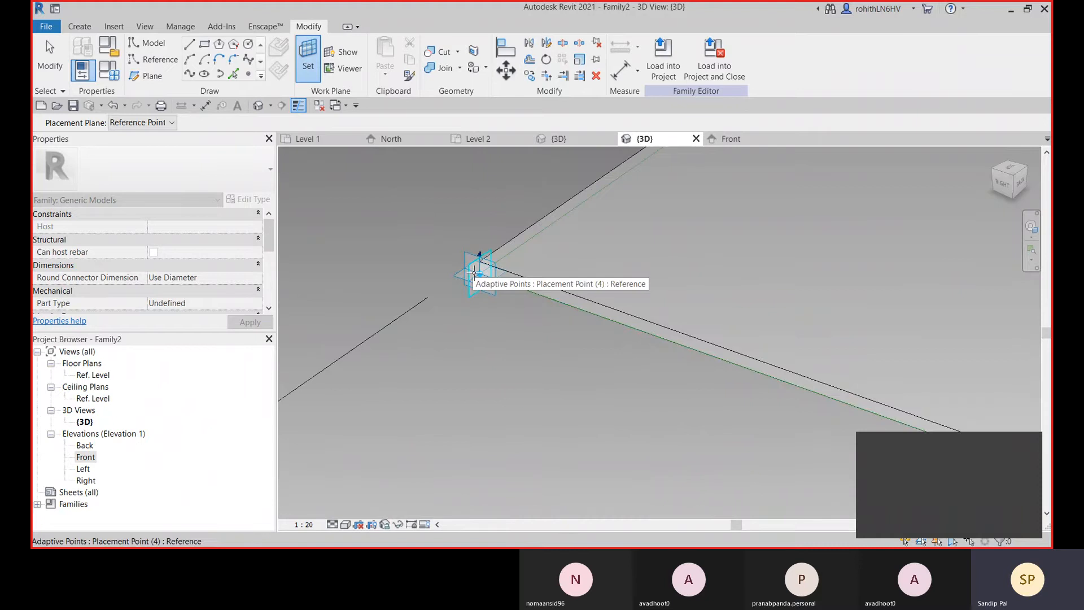
{"action": "left_click", "coordinate": [474, 274]}
{"action": "middle_click_drag", "start_coordinate": [576, 379], "coordinate": [479, 347]}
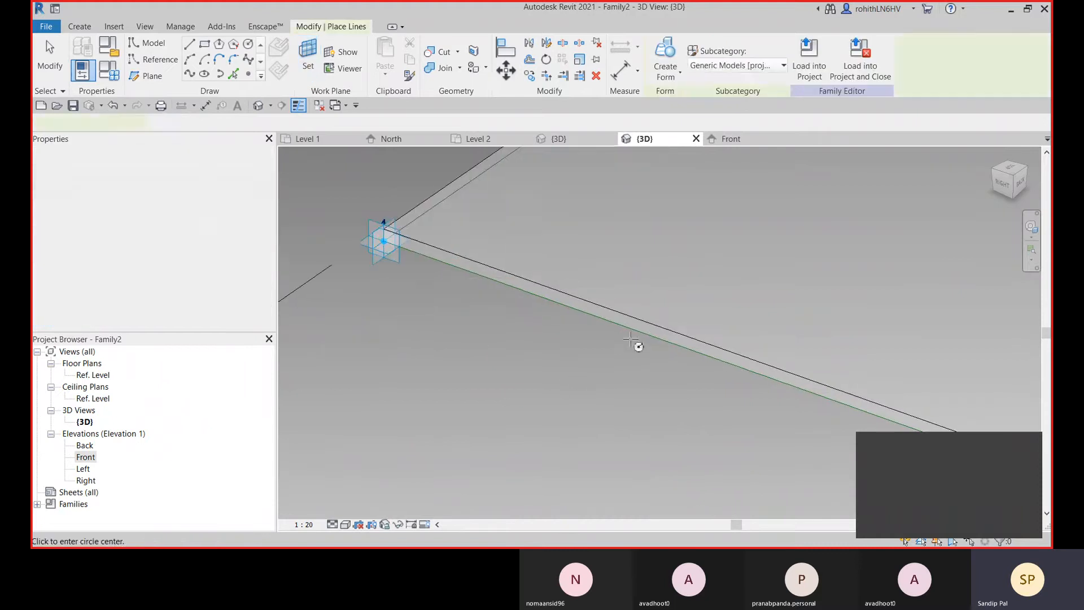
{"action": "scroll", "coordinate": [474, 268], "scroll_direction": "down", "scroll_amount": 1}
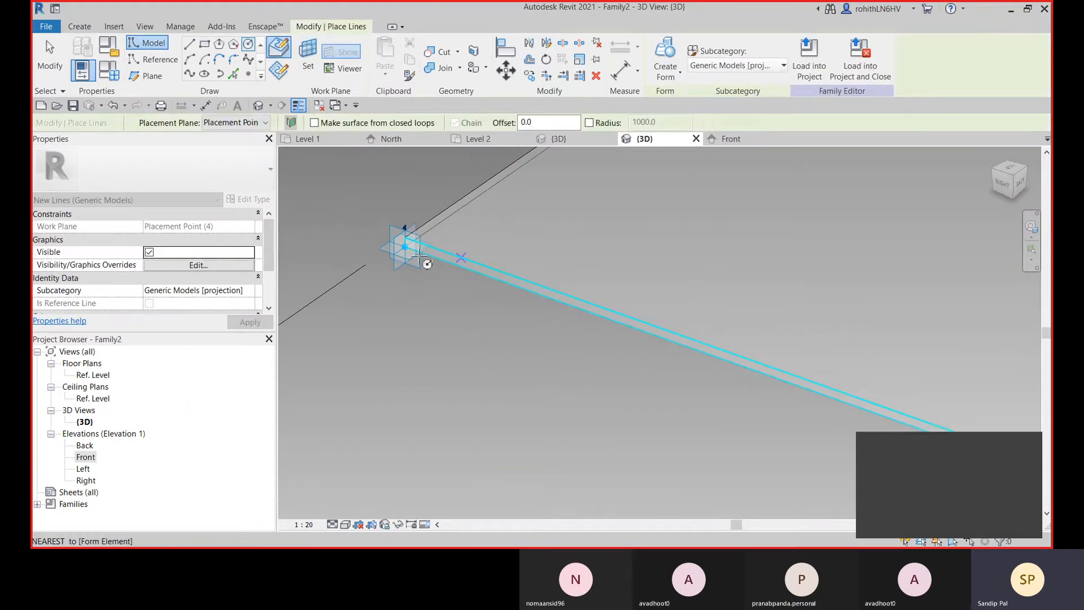
Pick adaptive point 4's vertical reference plane again as work plane and draw a circle of about 5 mm radius centred on the point.
{"action": "key", "text": "Escape"}
{"action": "key", "text": "Escape"}
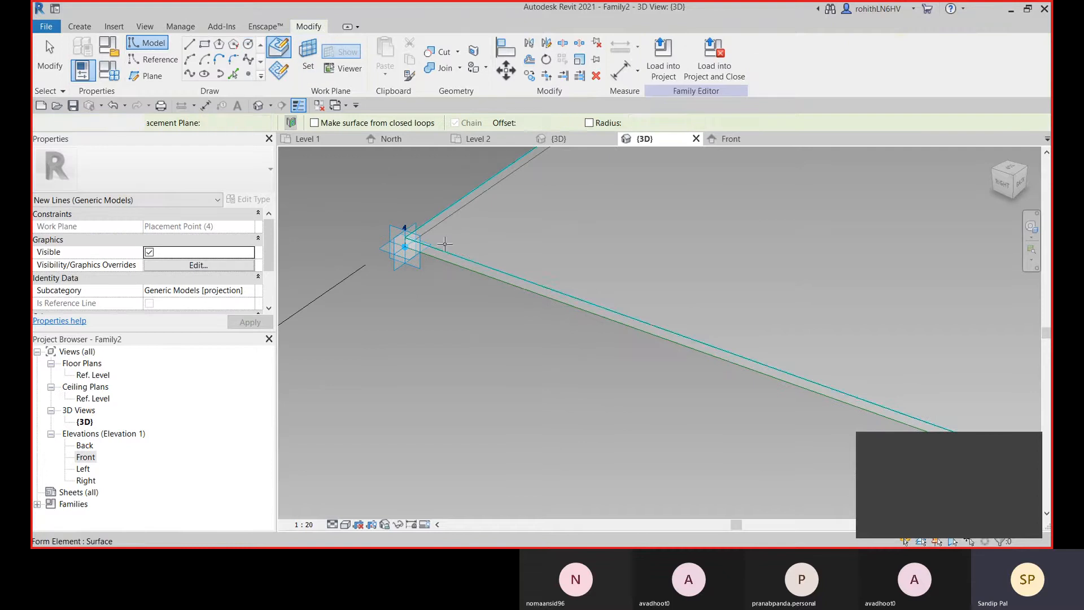
{"action": "left_click", "coordinate": [399, 250]}
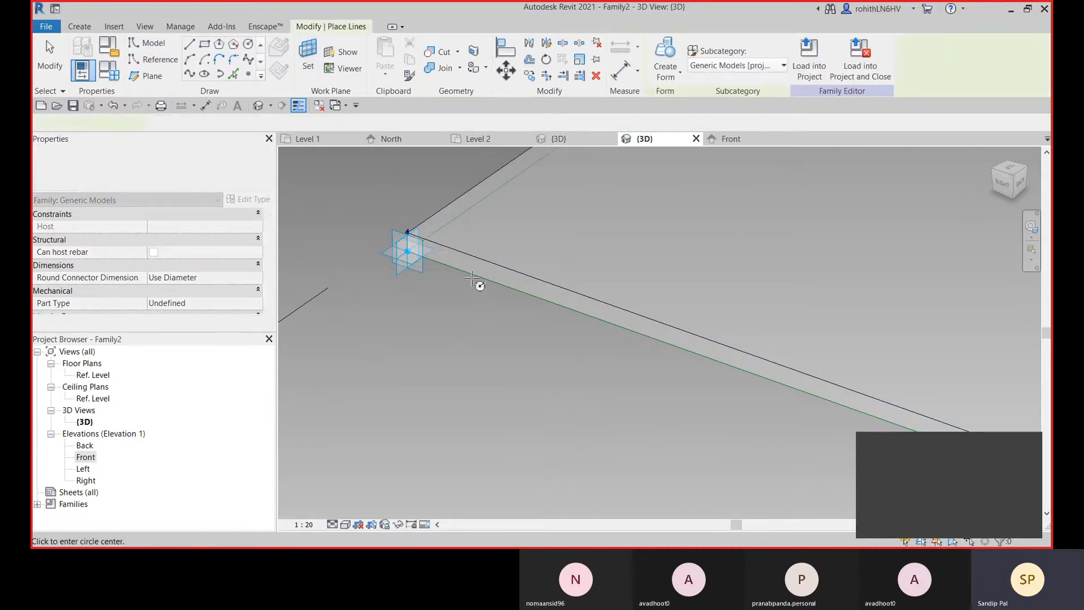
{"action": "left_click", "coordinate": [407, 251]}
{"action": "scroll", "coordinate": [421, 248], "scroll_direction": "up", "scroll_amount": 2}
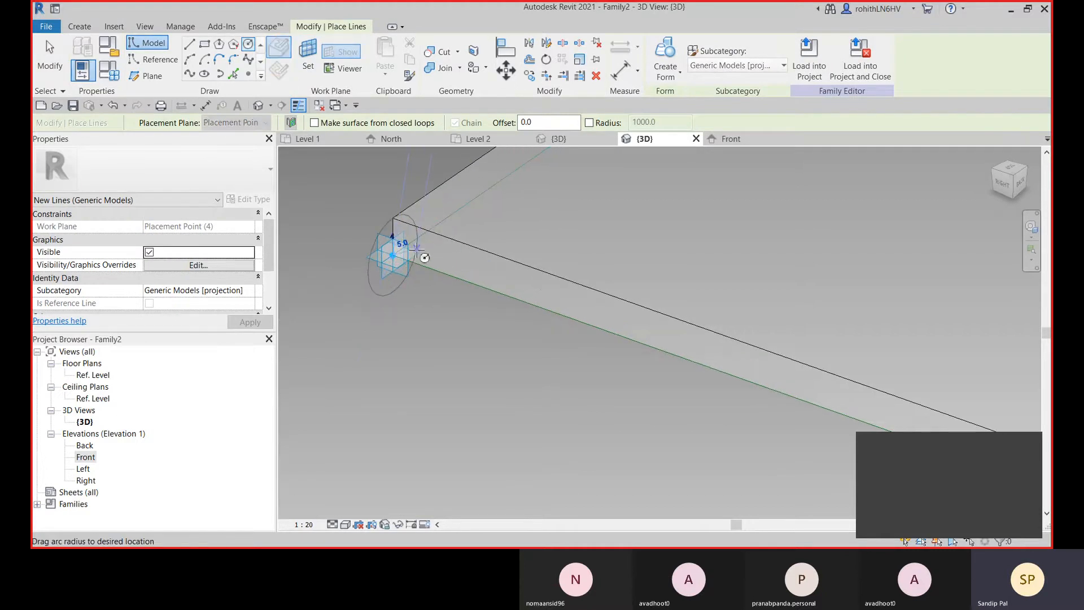
{"action": "scroll", "coordinate": [417, 249], "scroll_direction": "up", "scroll_amount": 1}
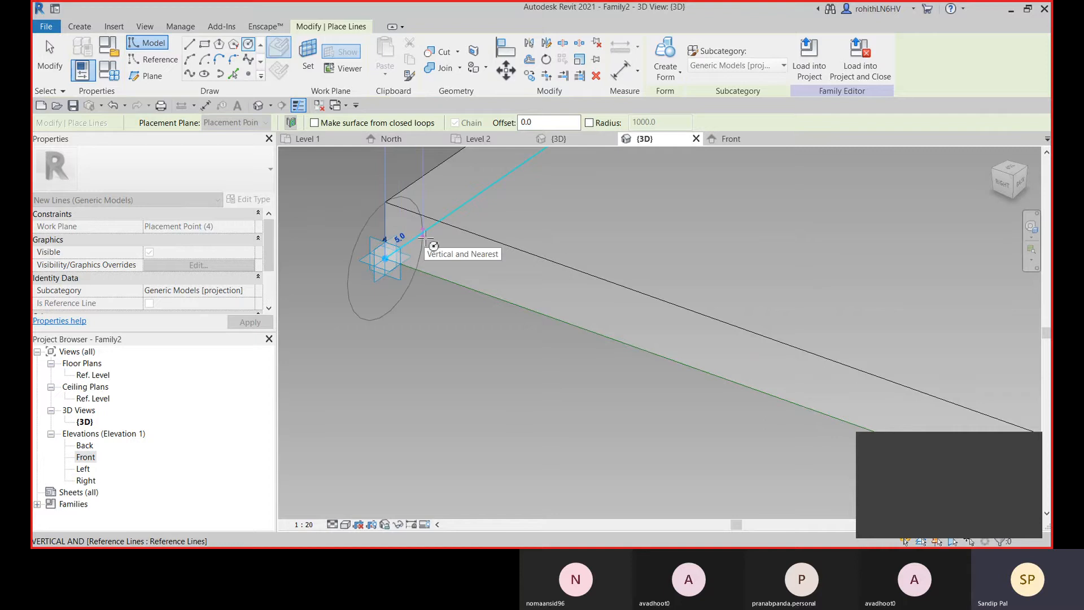
{"action": "left_click", "coordinate": [425, 236]}
{"action": "scroll", "coordinate": [457, 313], "scroll_direction": "down", "scroll_amount": 3}
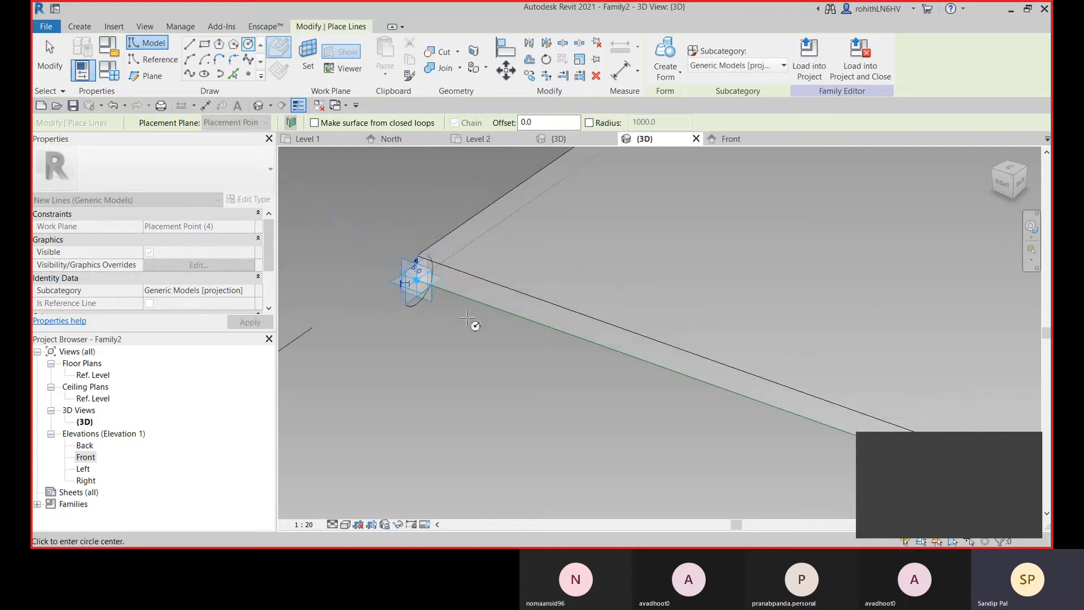
{"action": "middle_click_drag", "start_coordinate": [461, 327], "coordinate": [544, 341], "text": "shift"}
{"action": "key", "text": "Escape"}
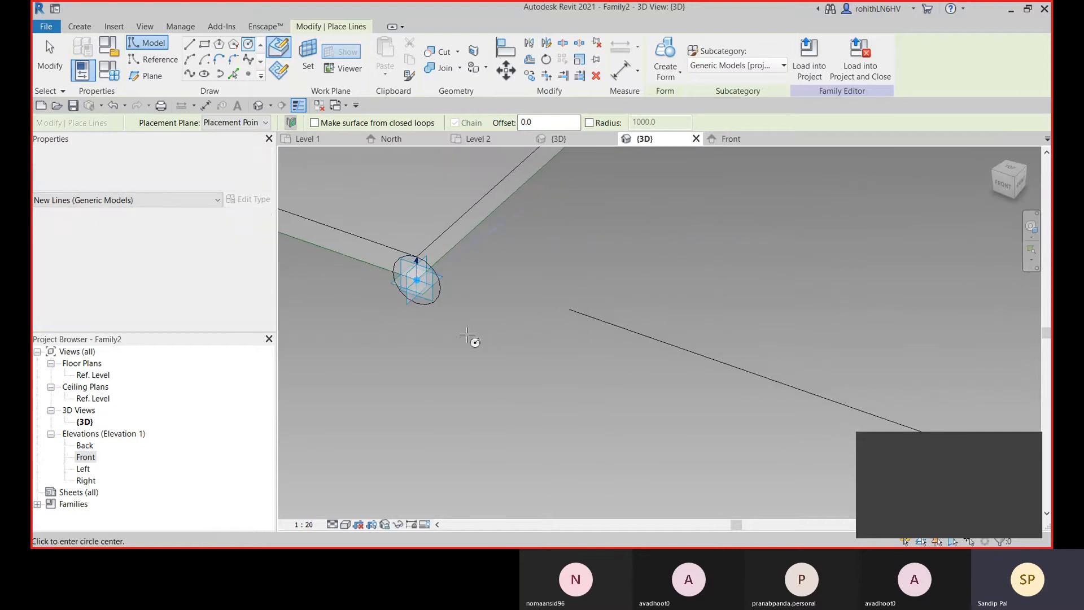
Create a solid form that sweeps the circle along the chain of four reference lines around the panel.
{"action": "left_click", "coordinate": [440, 290]}
{"action": "key", "text": "Tab"}
{"action": "left_click", "coordinate": [459, 252]}
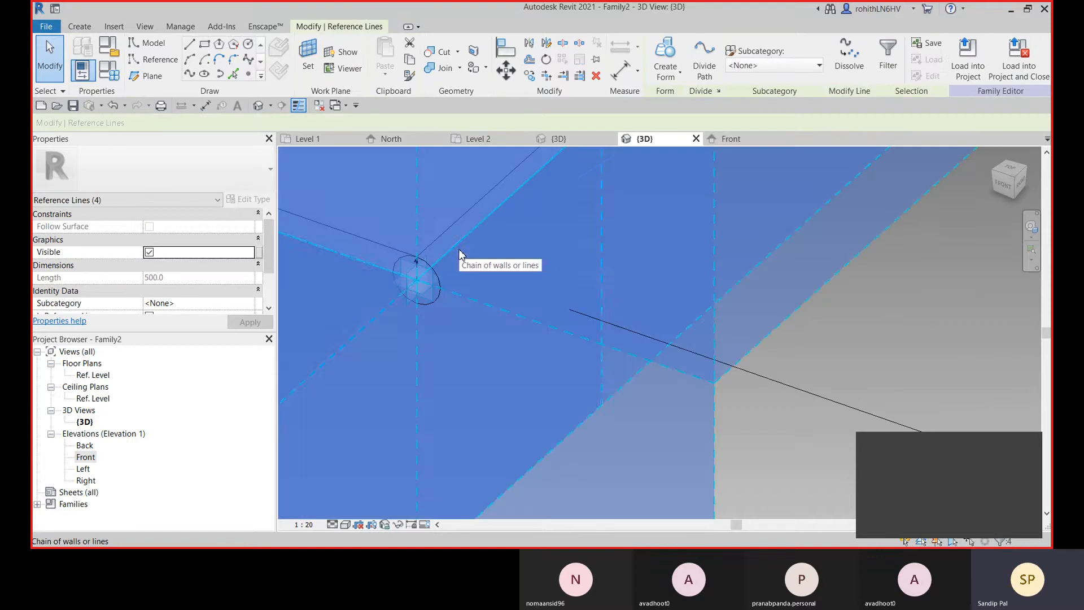
{"action": "left_click", "coordinate": [438, 298], "text": "ctrl"}
{"action": "scroll", "coordinate": [536, 319], "scroll_direction": "down", "scroll_amount": 8}
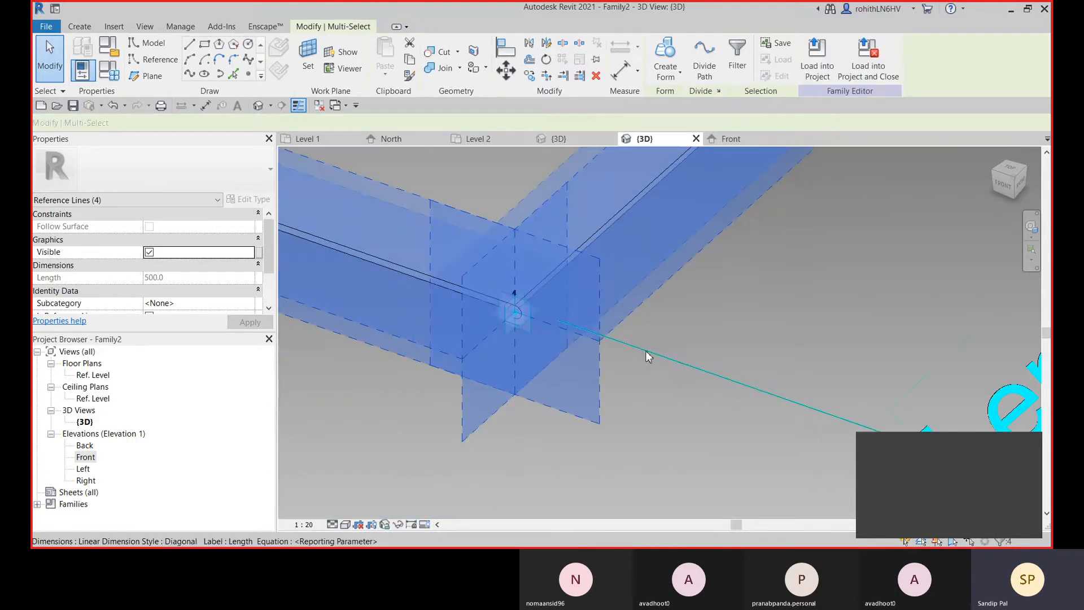
{"action": "middle_click_drag", "start_coordinate": [725, 374], "coordinate": [705, 406]}
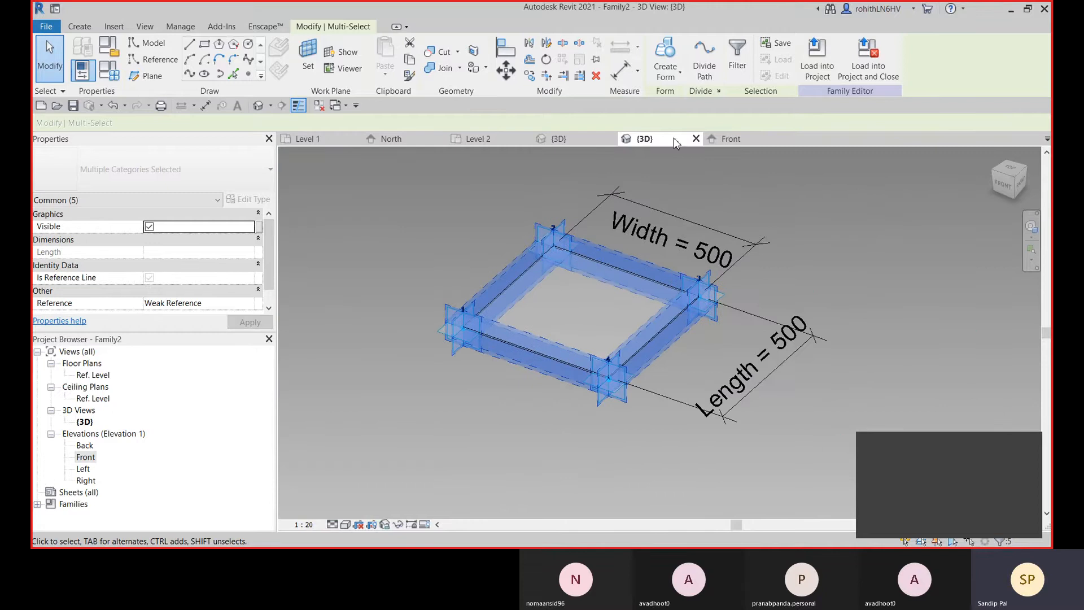
{"action": "left_click", "coordinate": [676, 76]}
{"action": "left_click", "coordinate": [684, 95]}
{"action": "key", "text": "Escape"}
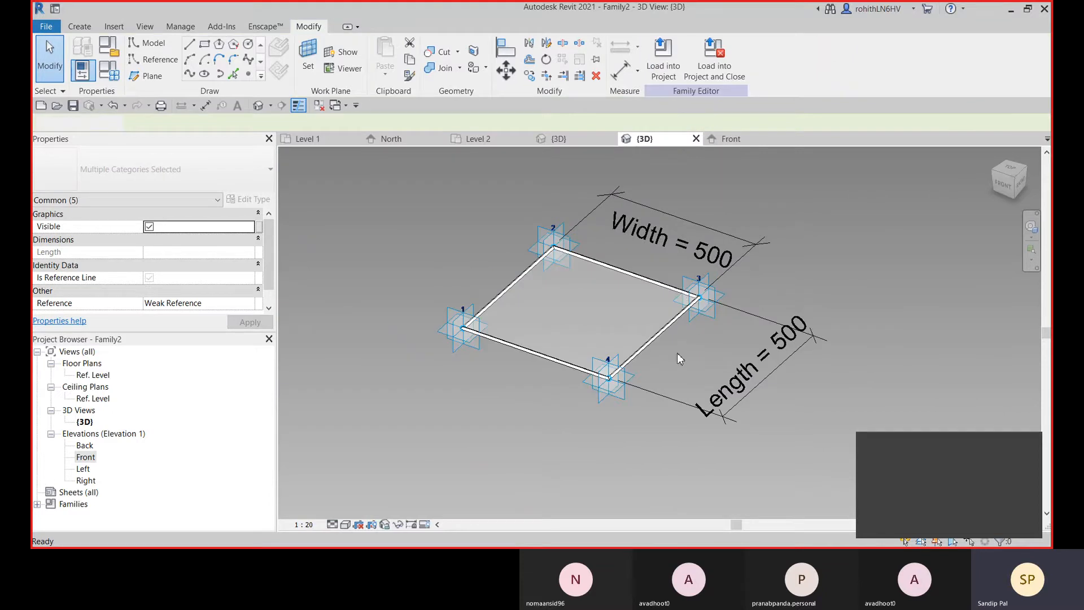
Raise adaptive point 4 vertically above the panel to test how the tubular frame and glass form respond.
{"action": "scroll", "coordinate": [659, 353], "scroll_direction": "up", "scroll_amount": 8}
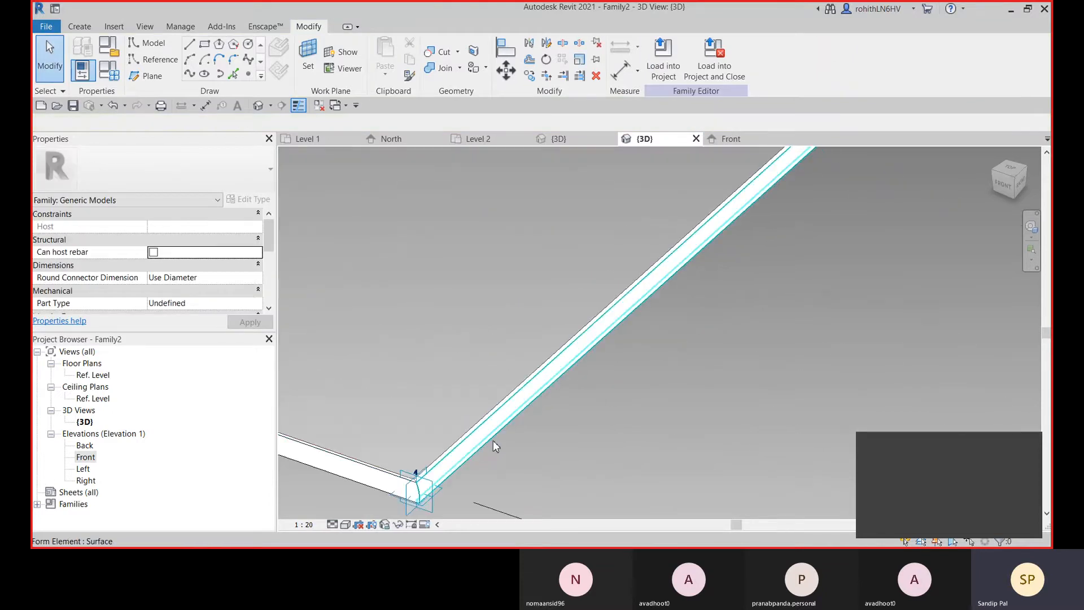
{"action": "scroll", "coordinate": [493, 440], "scroll_direction": "down", "scroll_amount": 8}
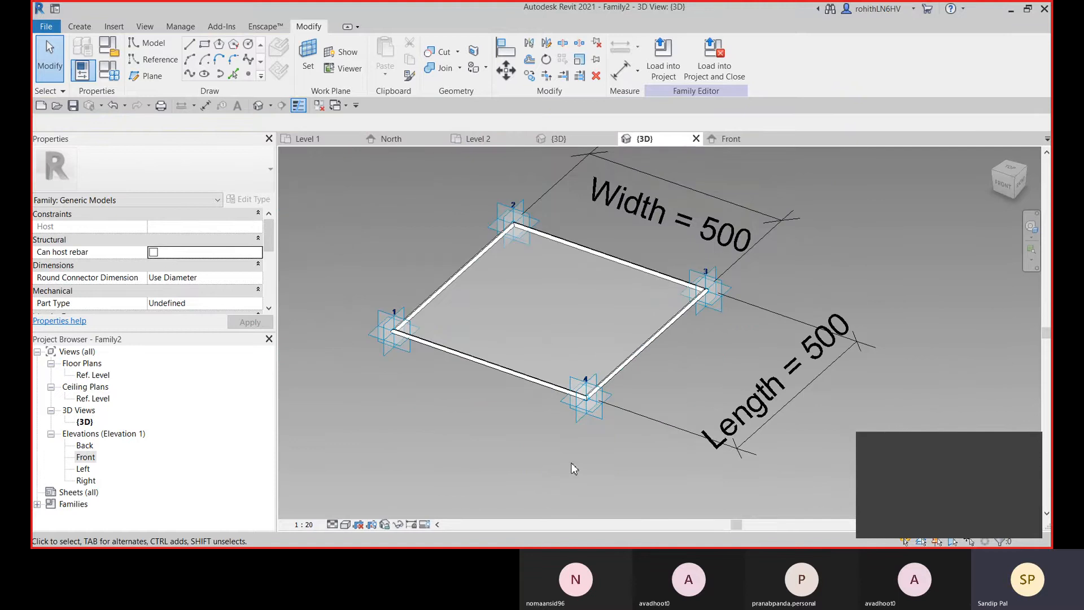
{"action": "scroll", "coordinate": [585, 395], "scroll_direction": "up", "scroll_amount": 3}
{"action": "left_click", "coordinate": [586, 394]}
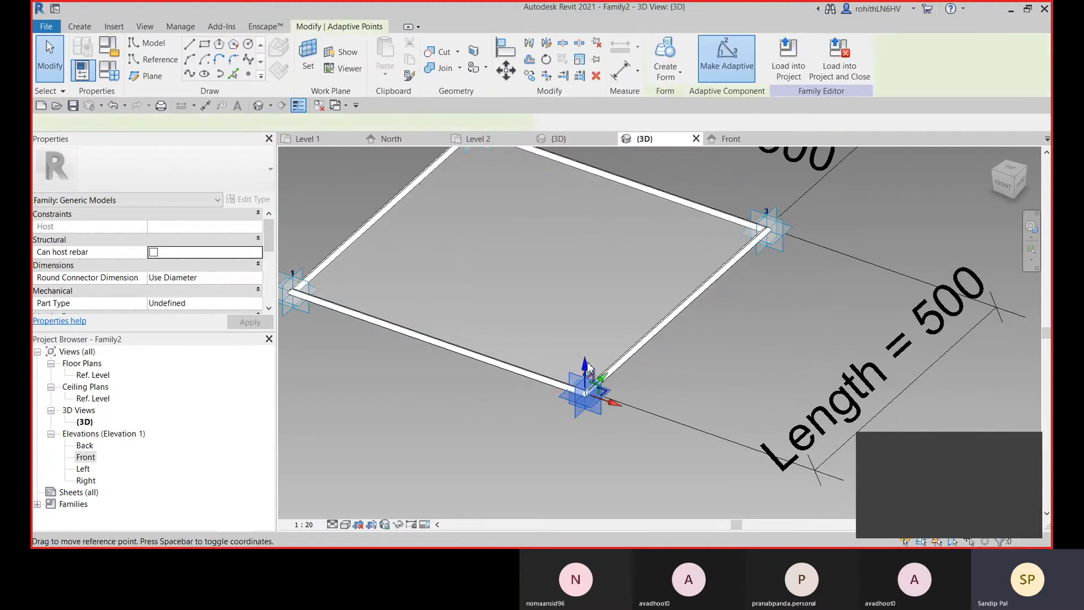
{"action": "left_click_drag", "start_coordinate": [587, 366], "coordinate": [587, 316]}
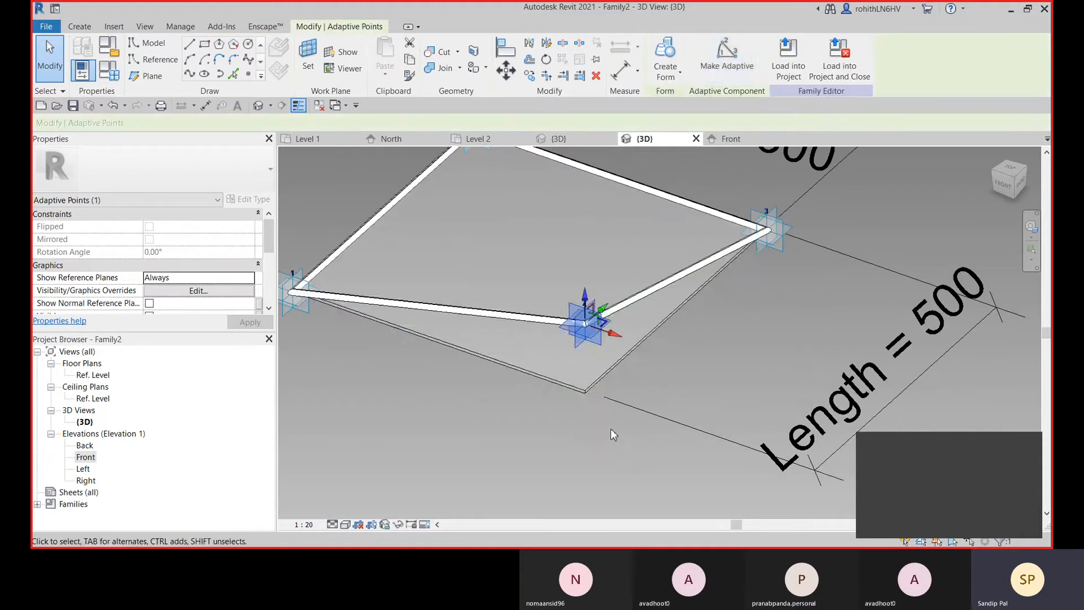
Examine the glass form's edge and surface at the corner below the raised adaptive point 4.
{"action": "middle_click_drag", "start_coordinate": [610, 429], "coordinate": [411, 366], "text": "shift"}
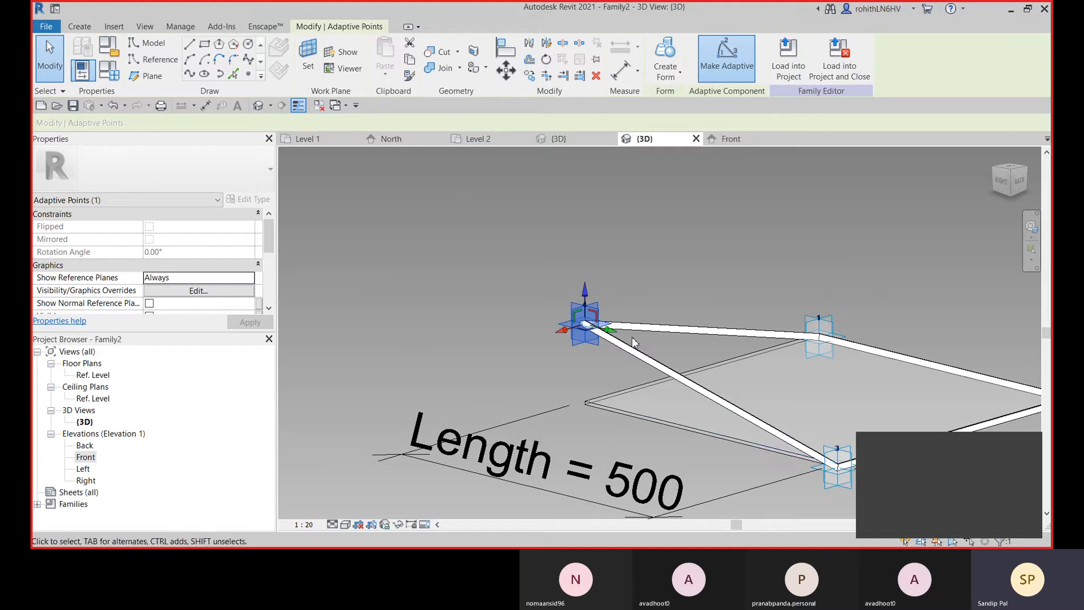
{"action": "scroll", "coordinate": [600, 411], "scroll_direction": "up", "scroll_amount": 4}
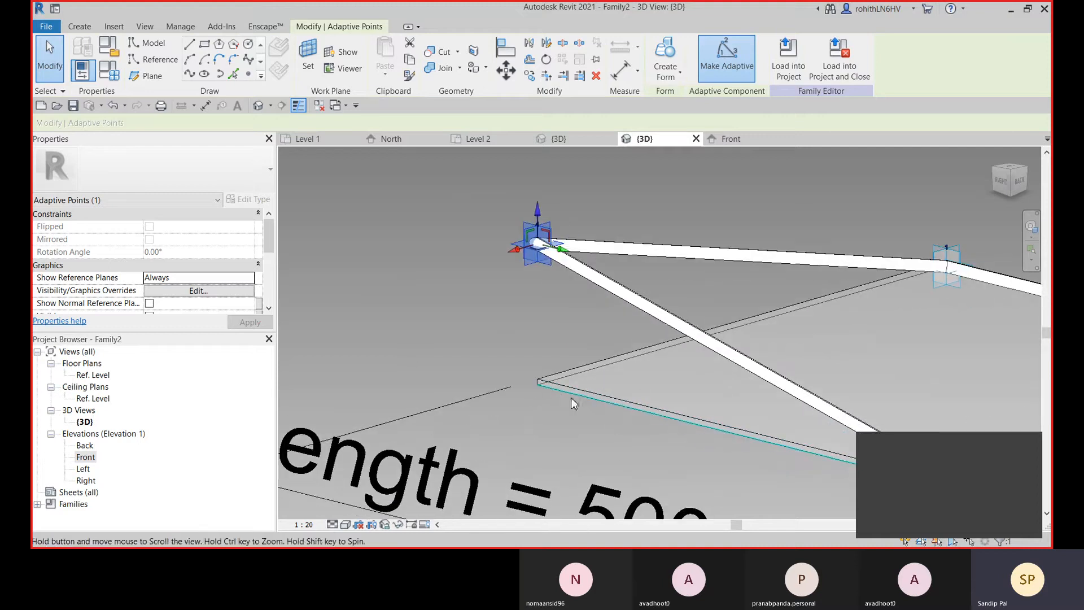
{"action": "middle_click_drag", "start_coordinate": [545, 392], "coordinate": [527, 376], "text": "shift"}
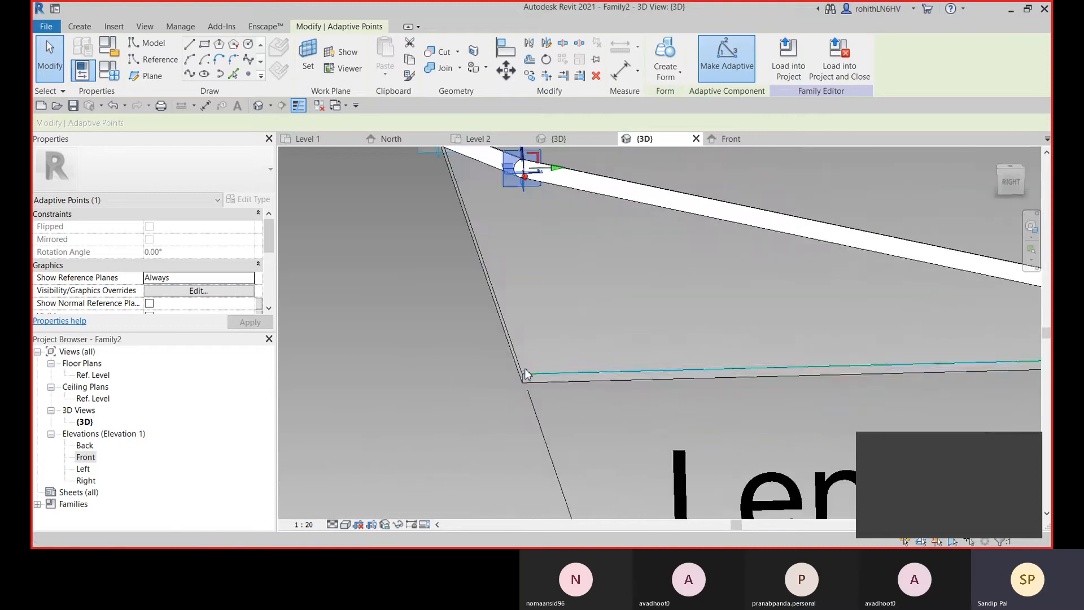
{"action": "left_click", "coordinate": [552, 386]}
{"action": "scroll", "coordinate": [603, 363], "scroll_direction": "down", "scroll_amount": 2}
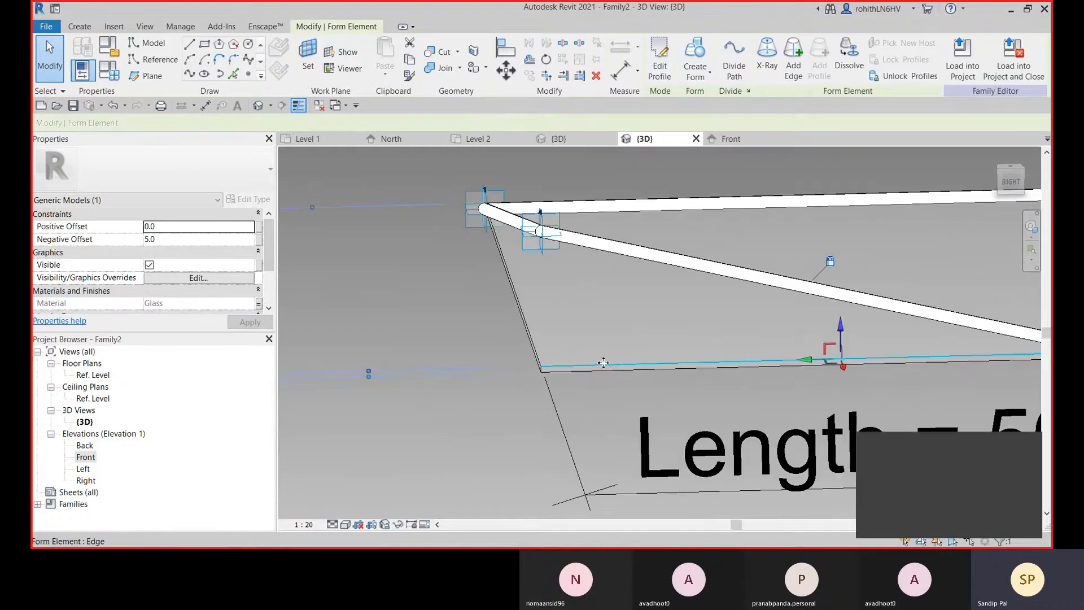
{"action": "middle_click_drag", "start_coordinate": [571, 361], "coordinate": [596, 424], "text": "shift"}
{"action": "left_click", "coordinate": [622, 398]}
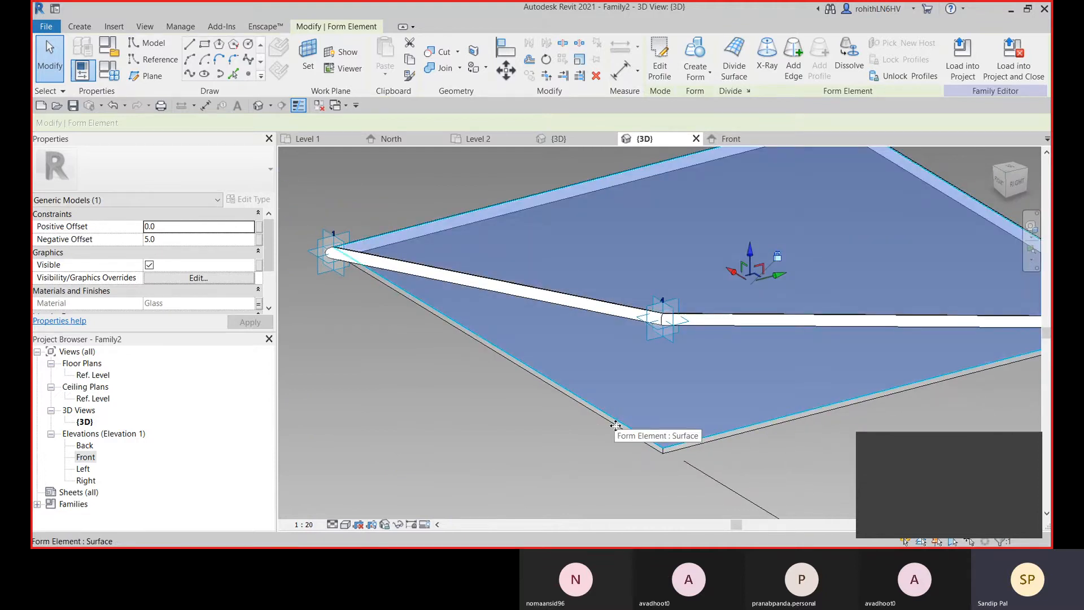
Delete the glass form and the flat outline remaining below the raised adaptive point 4.
{"action": "key", "text": "Delete"}
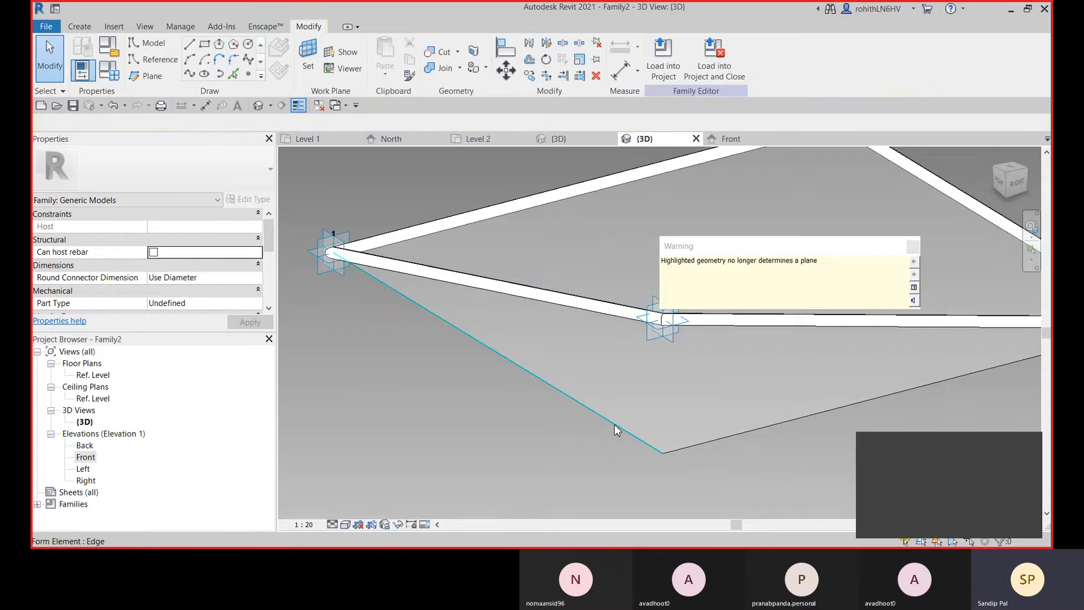
{"action": "left_click", "coordinate": [912, 247]}
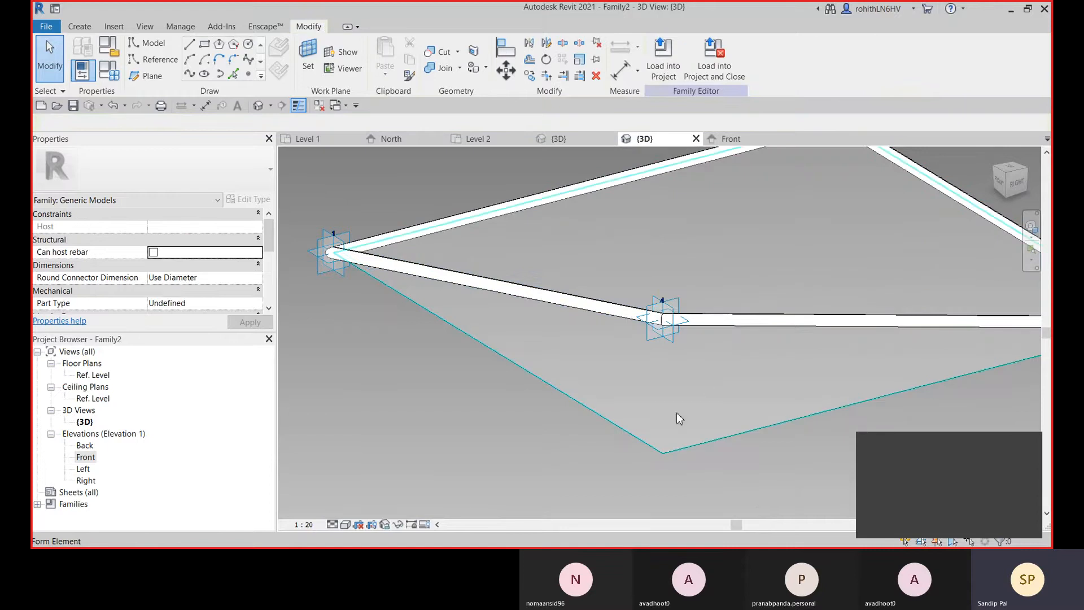
{"action": "left_click", "coordinate": [644, 427]}
{"action": "key", "text": "Delete"}
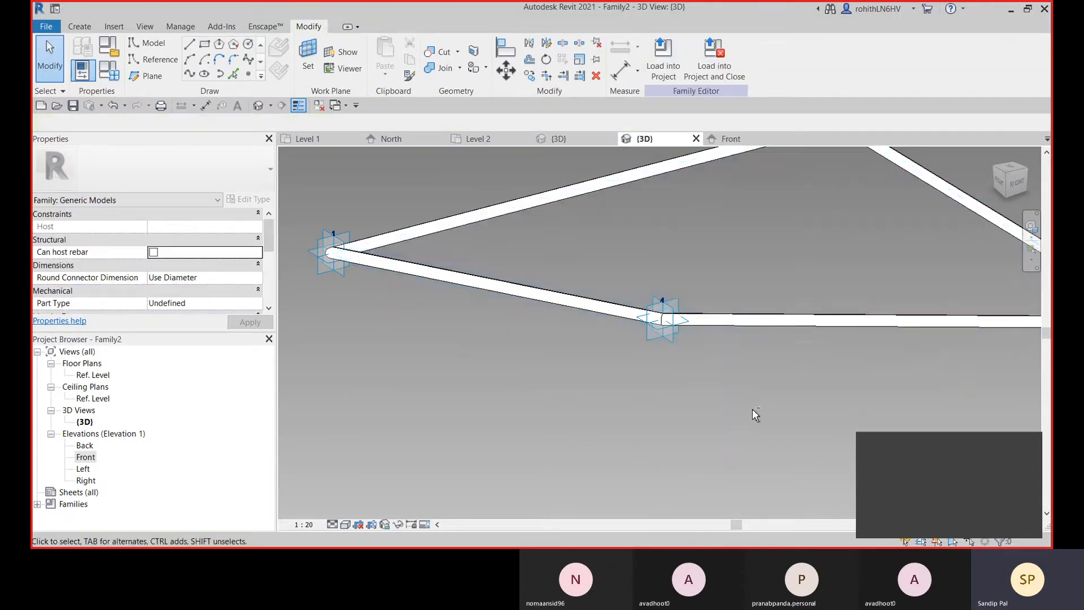
Lower adaptive point 4 vertically to bring the tubular frame back to a roughly flat quadrilateral.
{"action": "middle_click_drag", "start_coordinate": [751, 408], "coordinate": [676, 401], "text": "shift"}
{"action": "middle_click_drag", "start_coordinate": [522, 358], "coordinate": [659, 375]}
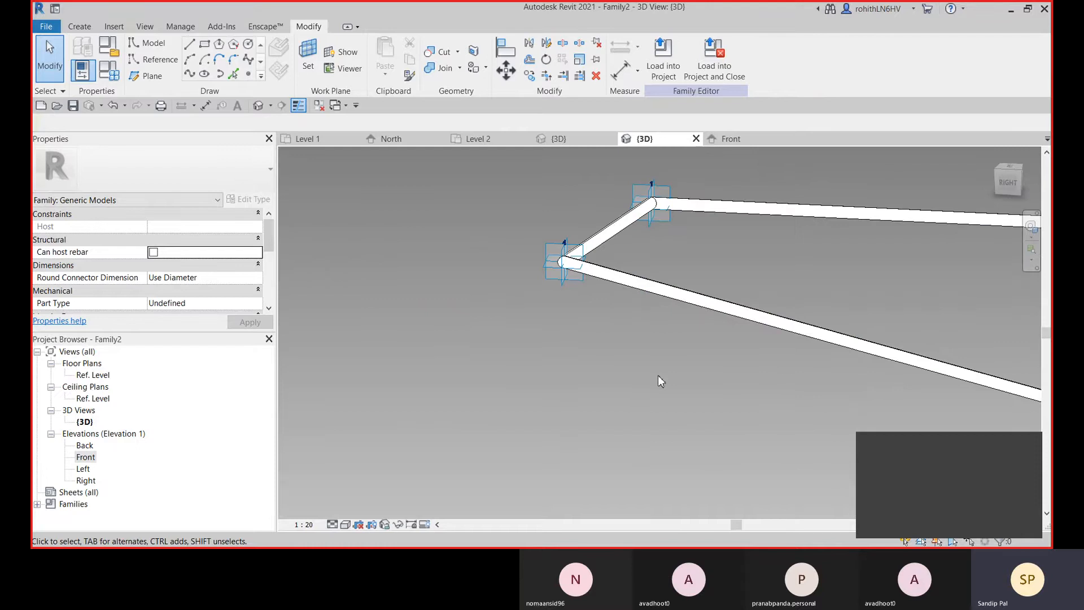
{"action": "left_click", "coordinate": [563, 264]}
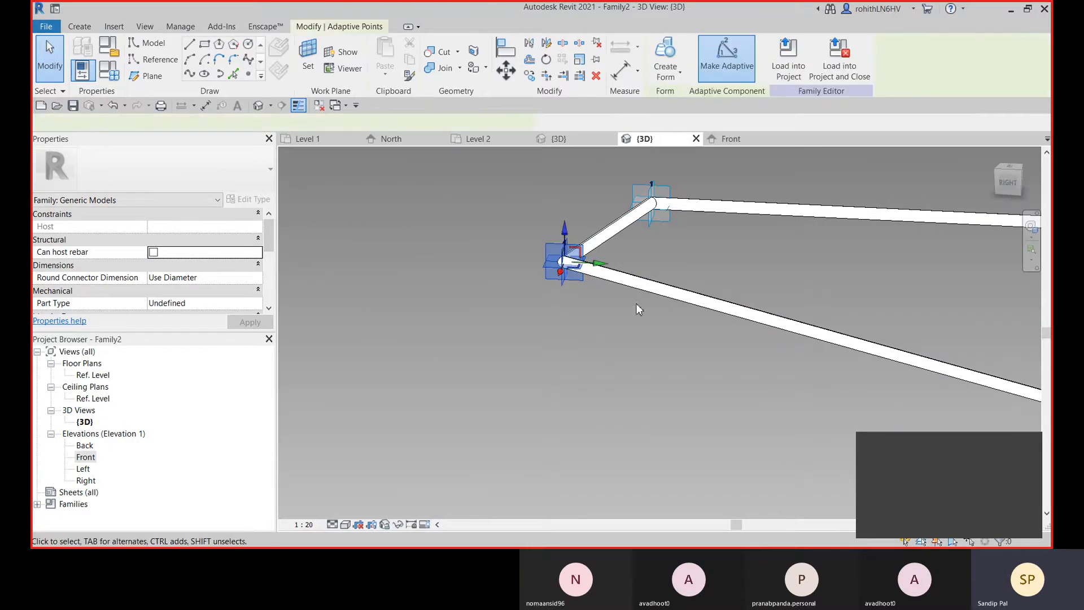
{"action": "scroll", "coordinate": [619, 304], "scroll_direction": "down", "scroll_amount": 3}
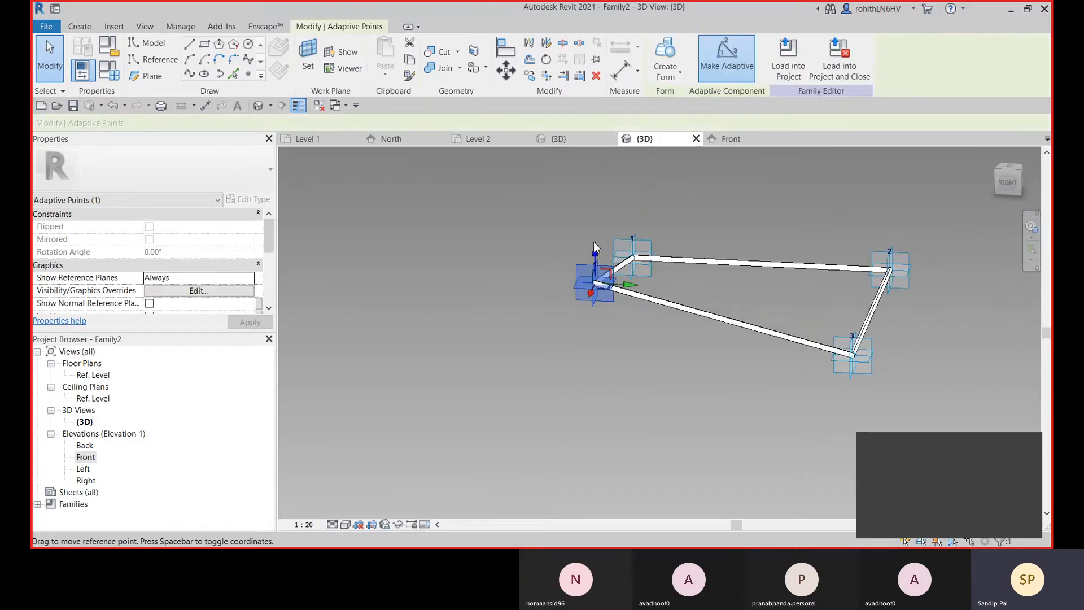
{"action": "left_click_drag", "start_coordinate": [596, 253], "coordinate": [592, 342]}
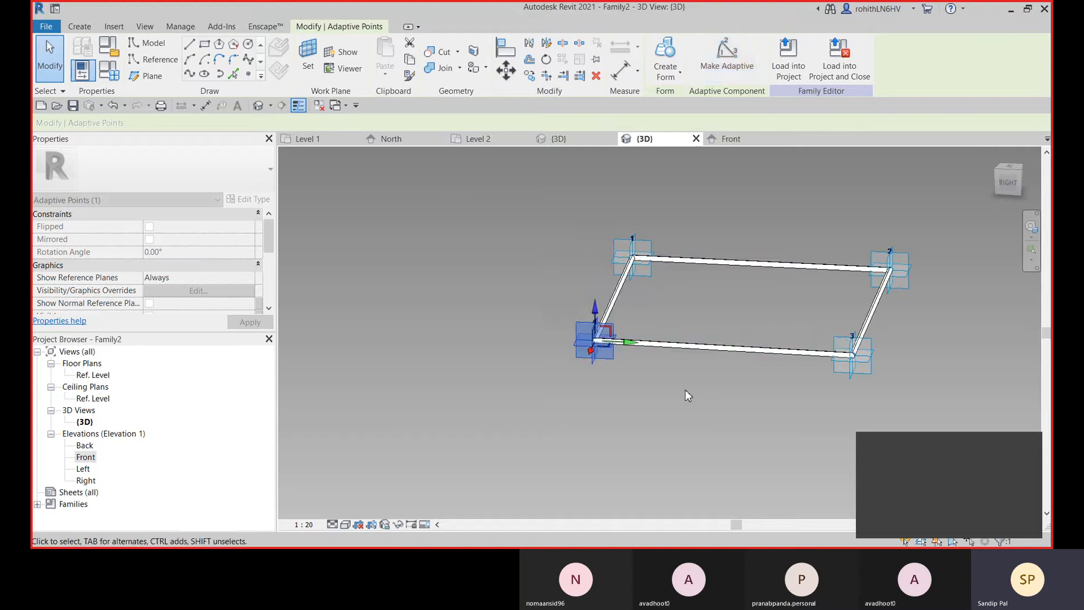
{"action": "middle_click_drag", "start_coordinate": [698, 398], "coordinate": [644, 451], "text": "shift"}
{"action": "left_click", "coordinate": [638, 420]}
{"action": "middle_click_drag", "start_coordinate": [643, 409], "coordinate": [614, 412]}
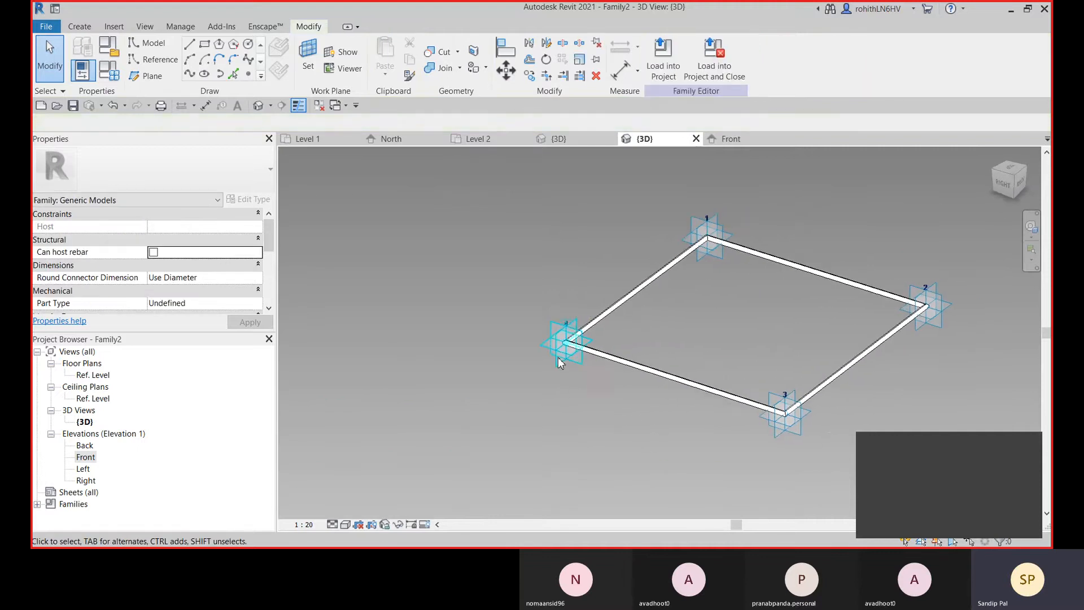
{"action": "scroll", "coordinate": [560, 358], "scroll_direction": "up", "scroll_amount": 2}
{"action": "key", "text": "Tab"}
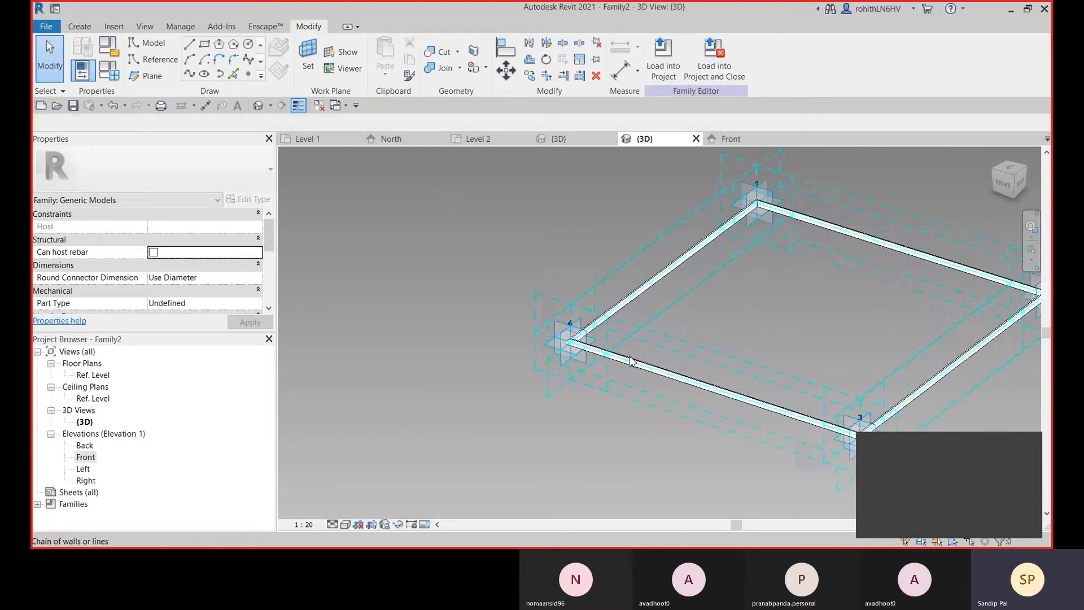
{"action": "middle_click_drag", "start_coordinate": [631, 361], "coordinate": [557, 356]}
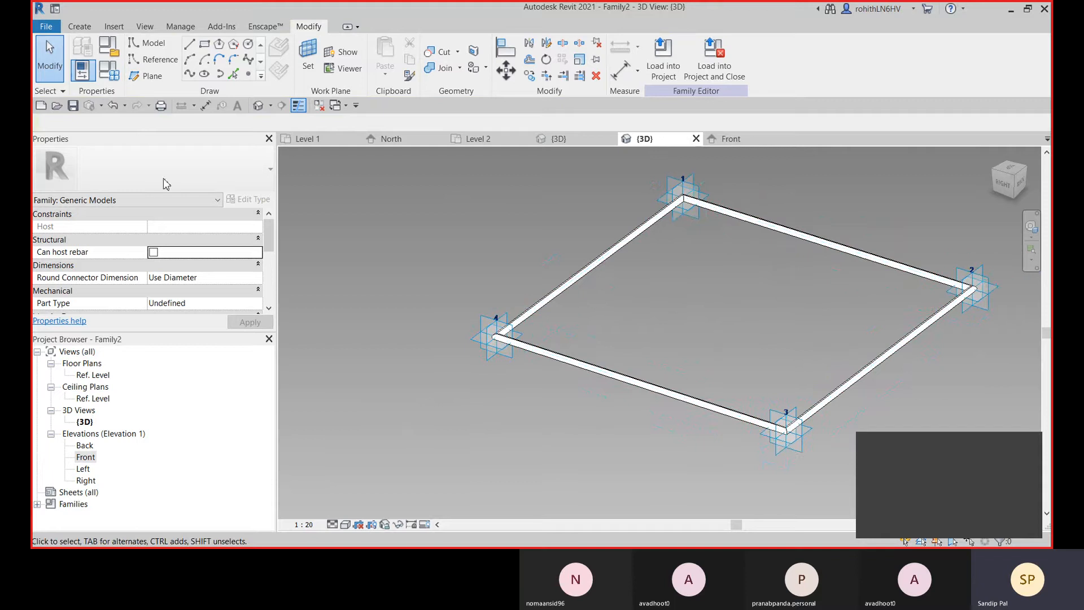
{"action": "left_click", "coordinate": [247, 75]}
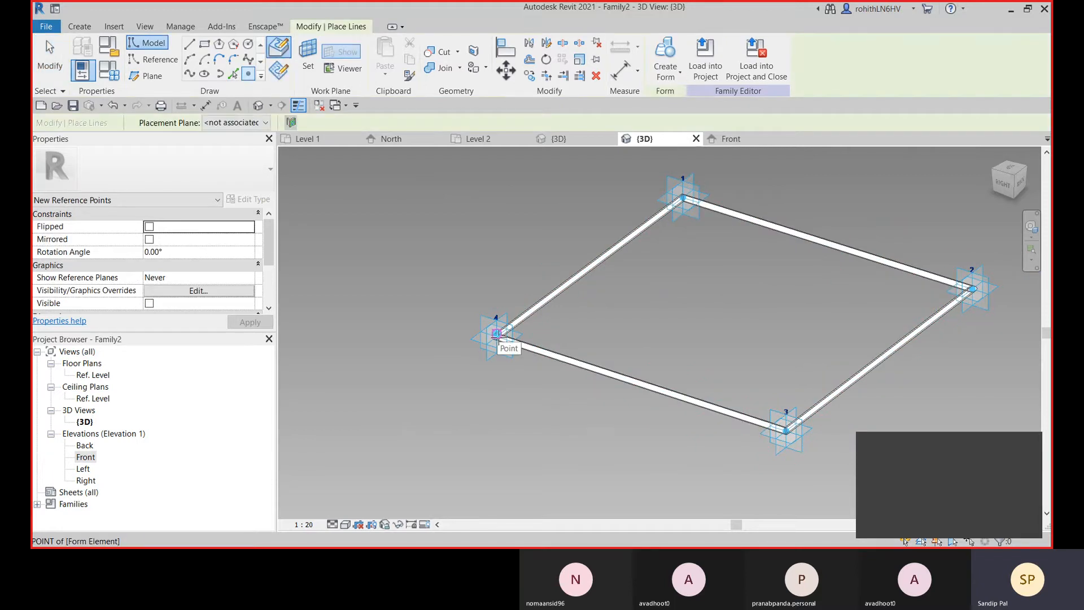
{"action": "scroll", "coordinate": [496, 337], "scroll_direction": "up", "scroll_amount": 3}
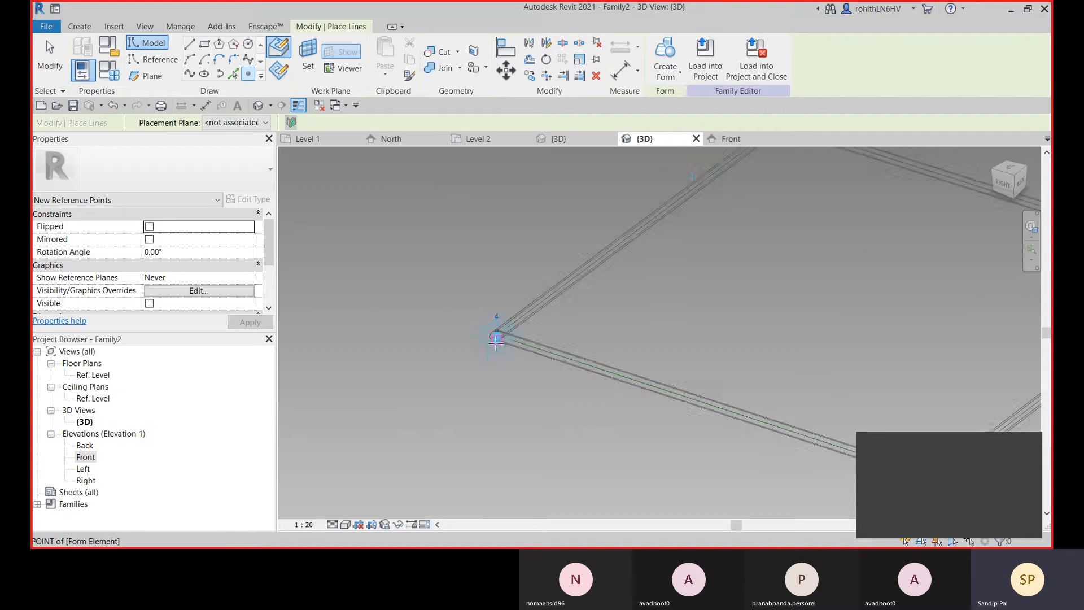
{"action": "scroll", "coordinate": [496, 338], "scroll_direction": "down", "scroll_amount": 3}
{"action": "key", "text": "Escape"}
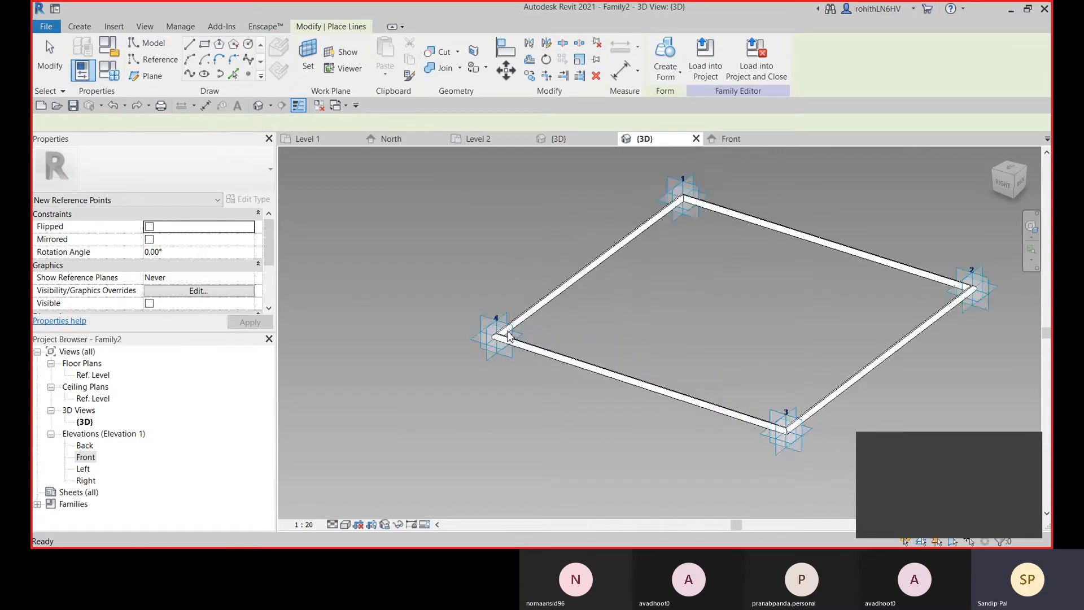
{"action": "key", "text": "w"}
{"action": "key", "text": "f"}
{"action": "scroll", "coordinate": [496, 339], "scroll_direction": "up", "scroll_amount": 5}
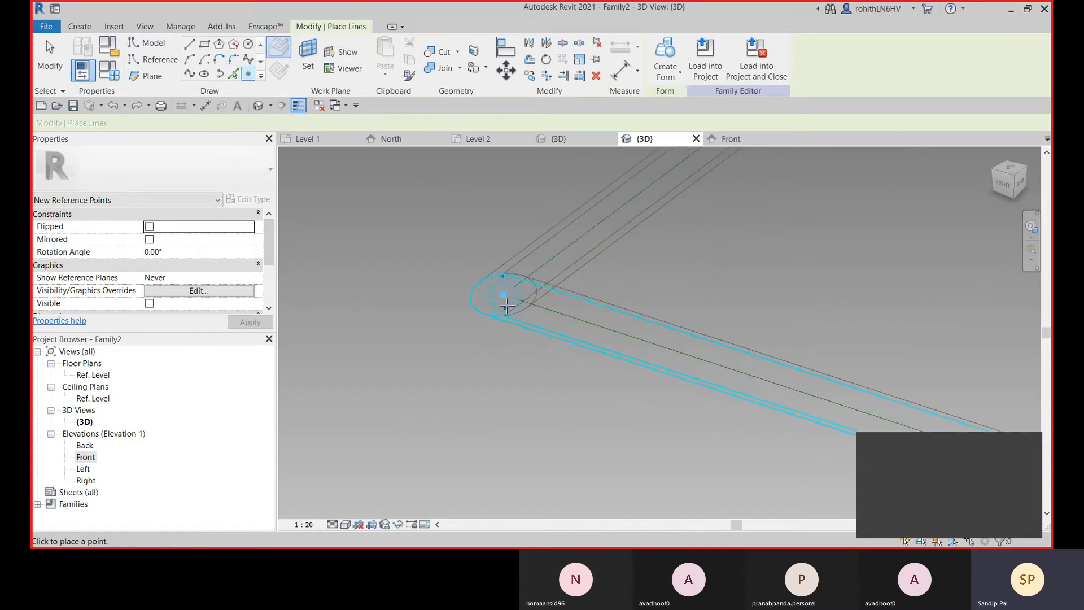
{"action": "scroll", "coordinate": [507, 302], "scroll_direction": "up", "scroll_amount": 2}
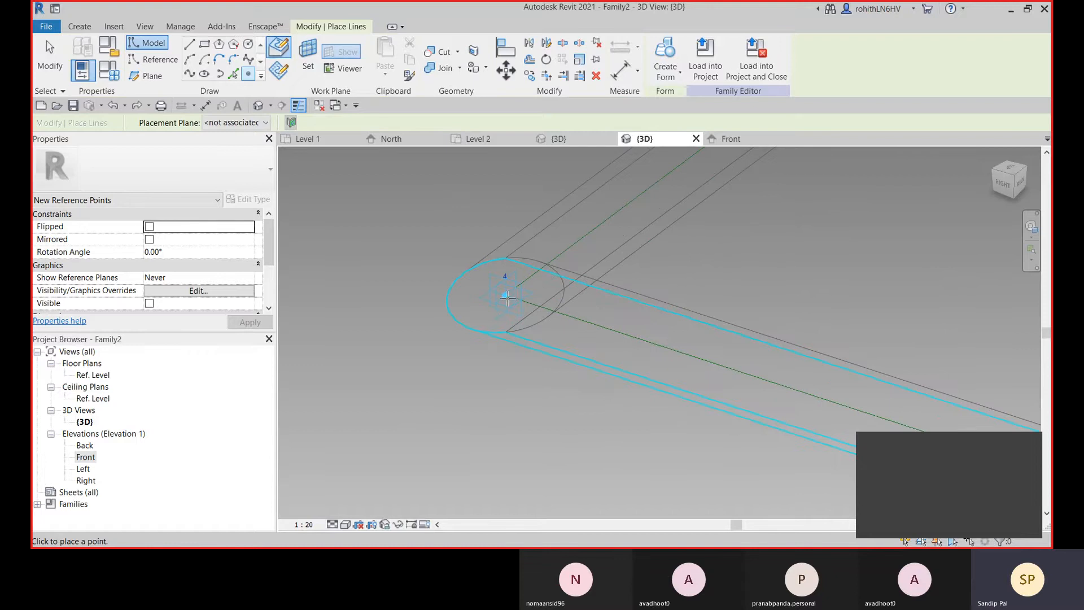
{"action": "scroll", "coordinate": [506, 297], "scroll_direction": "up", "scroll_amount": 1}
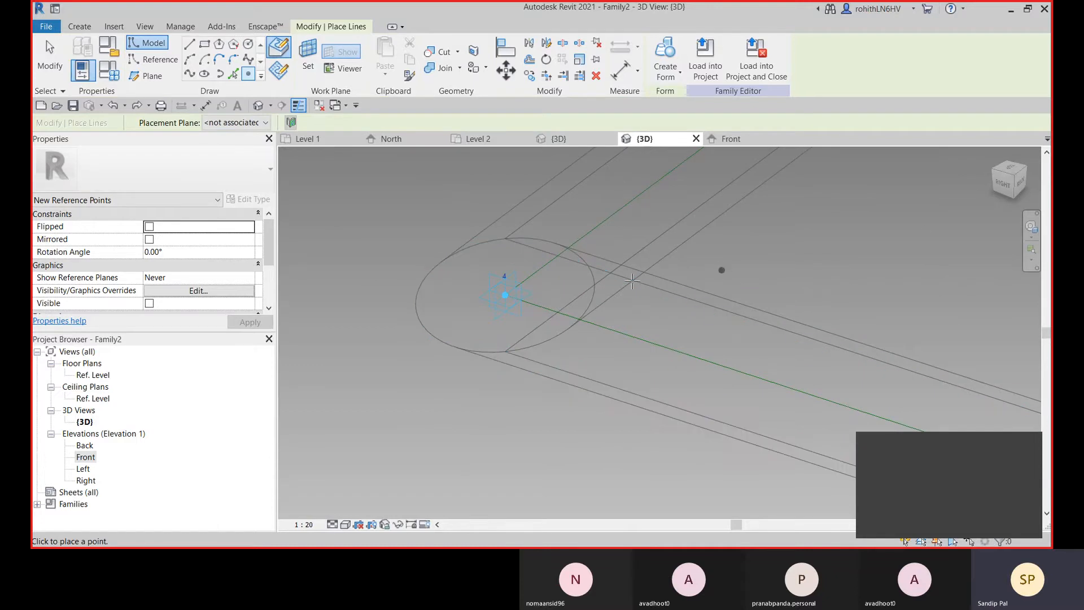
{"action": "key", "text": "Escape"}
{"action": "key", "text": "Escape"}
{"action": "key", "text": "s"}
{"action": "key", "text": "d"}
{"action": "scroll", "coordinate": [623, 291], "scroll_direction": "down", "scroll_amount": 3}
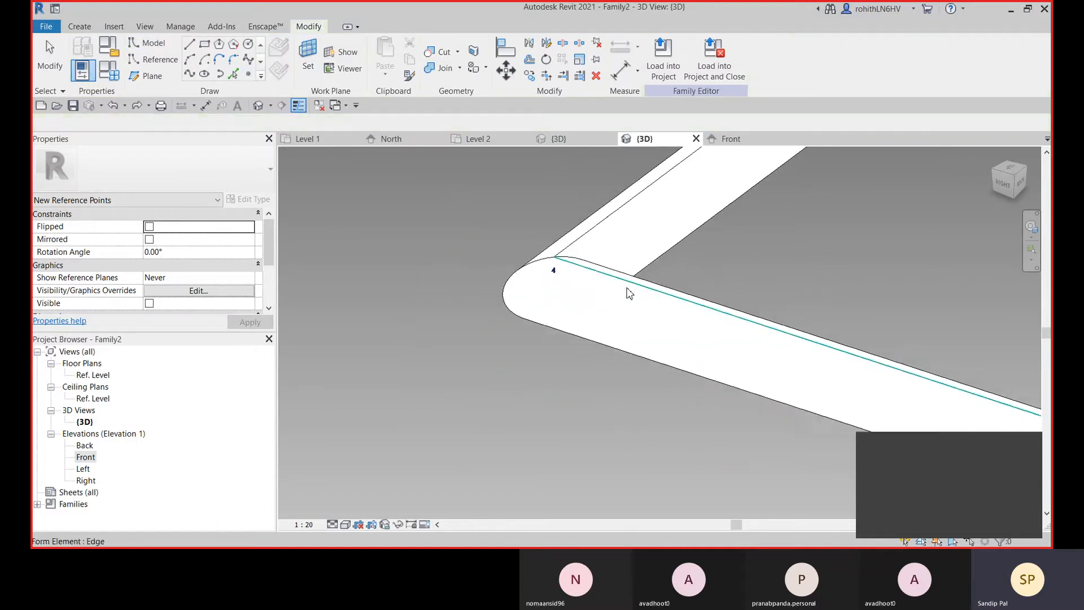
{"action": "double_click", "coordinate": [648, 231]}
{"action": "scroll", "coordinate": [649, 238], "scroll_direction": "down", "scroll_amount": 2}
{"action": "middle_click_drag", "start_coordinate": [682, 272], "coordinate": [531, 349]}
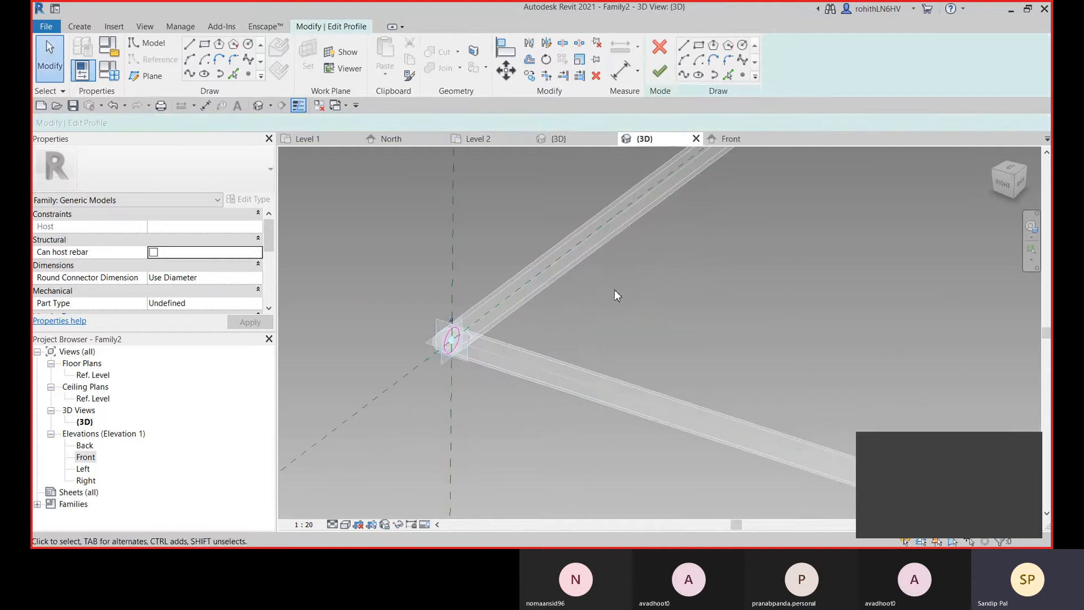
{"action": "left_click", "coordinate": [662, 72]}
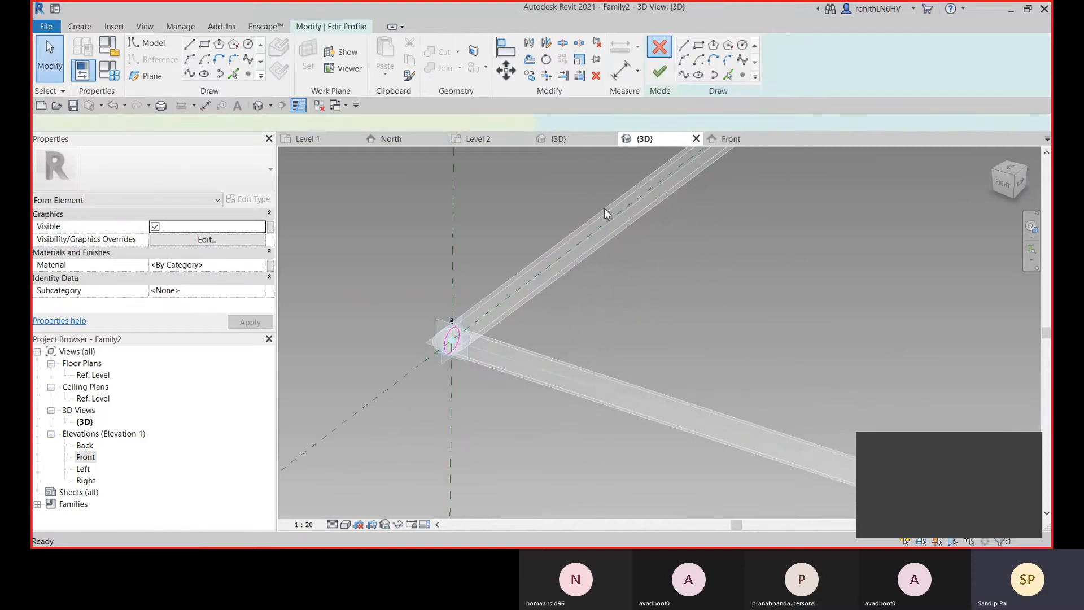
Temporarily hide the swept tubular frame form in the 3D view.
{"action": "scroll", "coordinate": [596, 270], "scroll_direction": "down", "scroll_amount": 3}
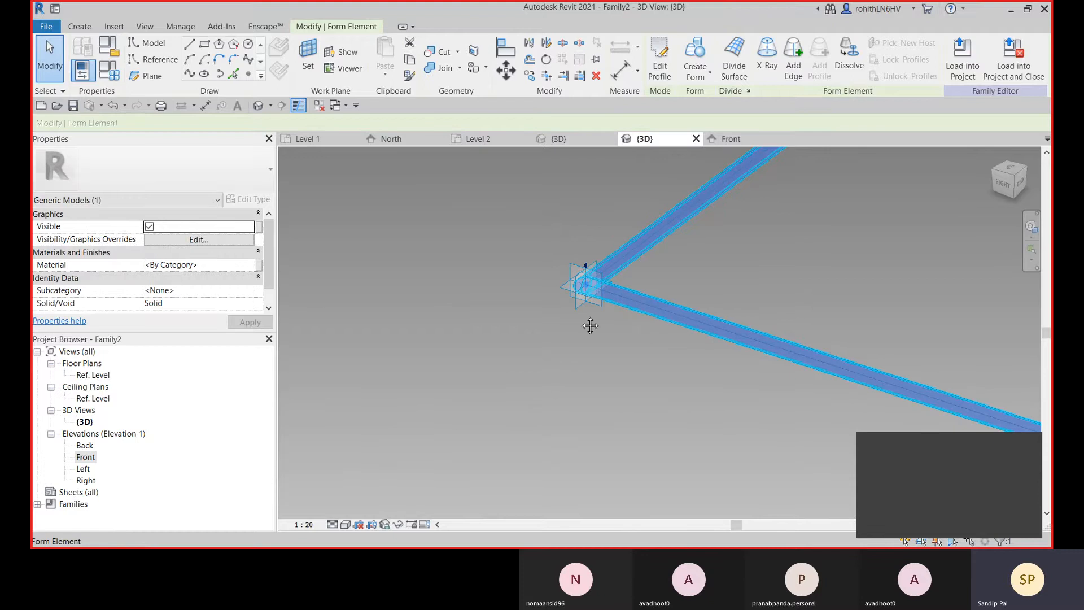
{"action": "middle_click_drag", "start_coordinate": [589, 324], "coordinate": [522, 360]}
{"action": "left_click", "coordinate": [398, 524]}
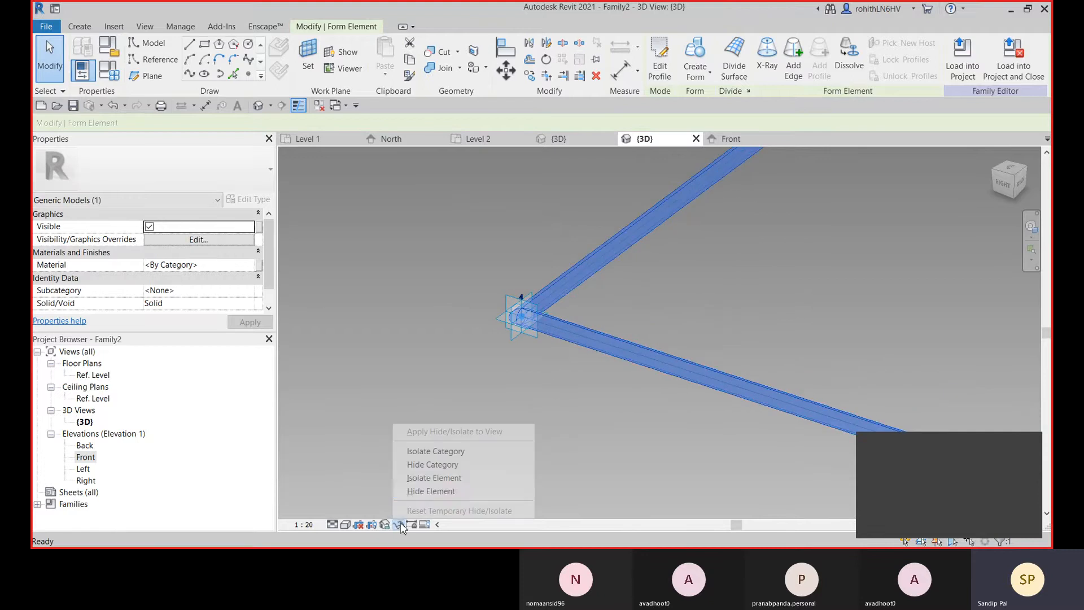
{"action": "left_click", "coordinate": [430, 491]}
{"action": "middle_click_drag", "start_coordinate": [597, 351], "coordinate": [548, 387]}
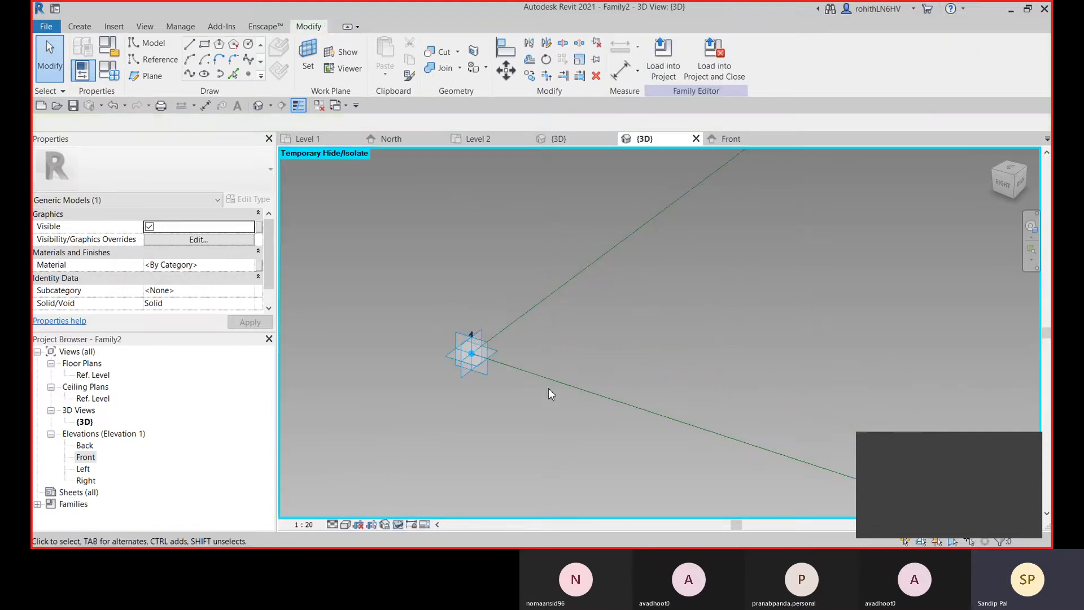
Place a reference point on each of the four adaptive points.
{"action": "left_click", "coordinate": [318, 247]}
{"action": "left_click", "coordinate": [248, 74]}
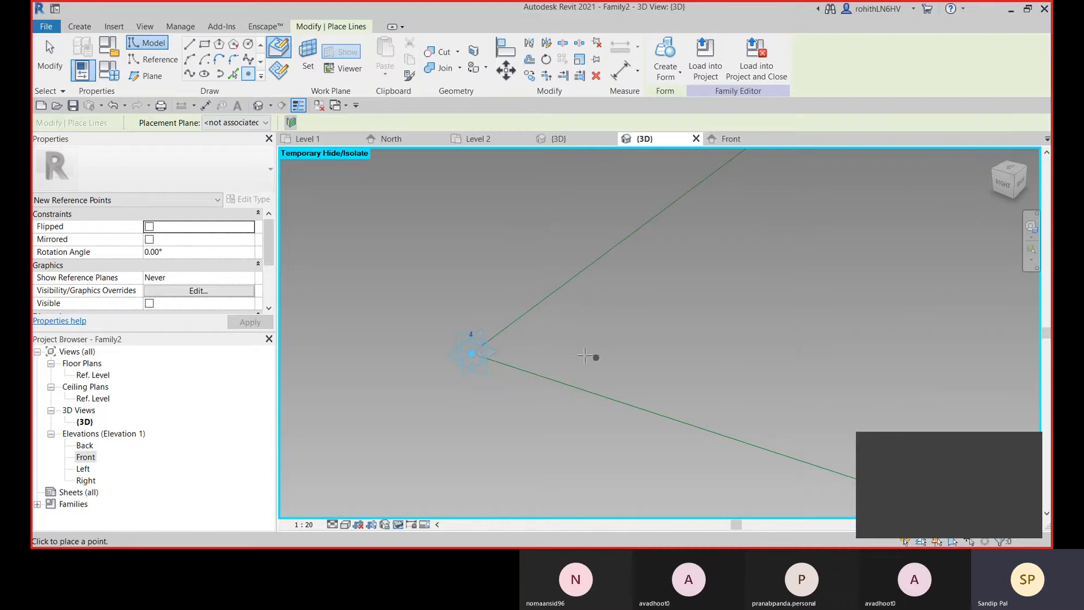
{"action": "scroll", "coordinate": [474, 350], "scroll_direction": "down", "scroll_amount": 3}
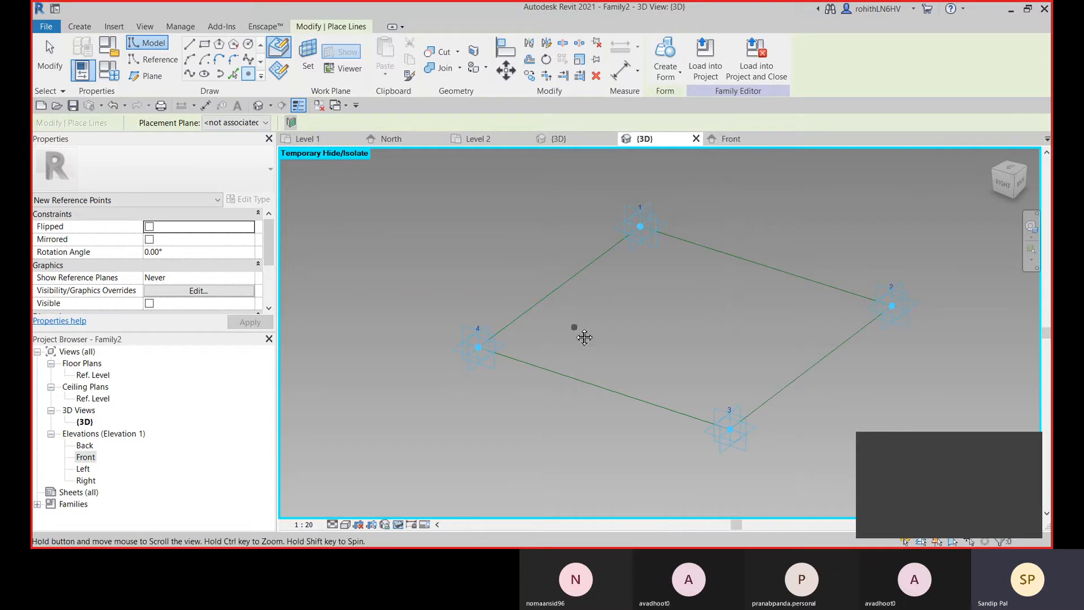
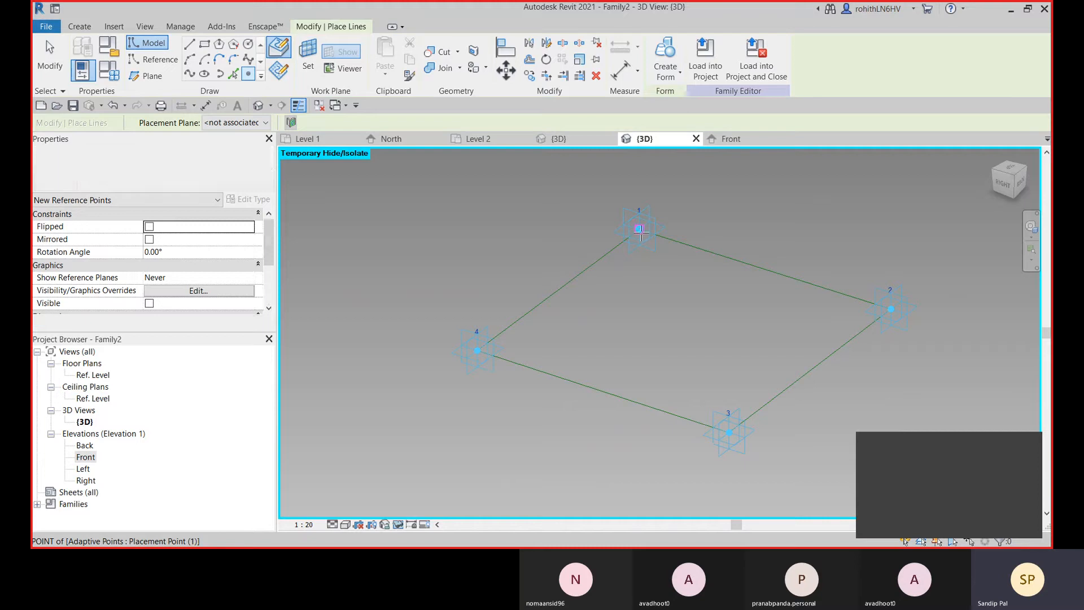
{"action": "key", "text": "Escape"}
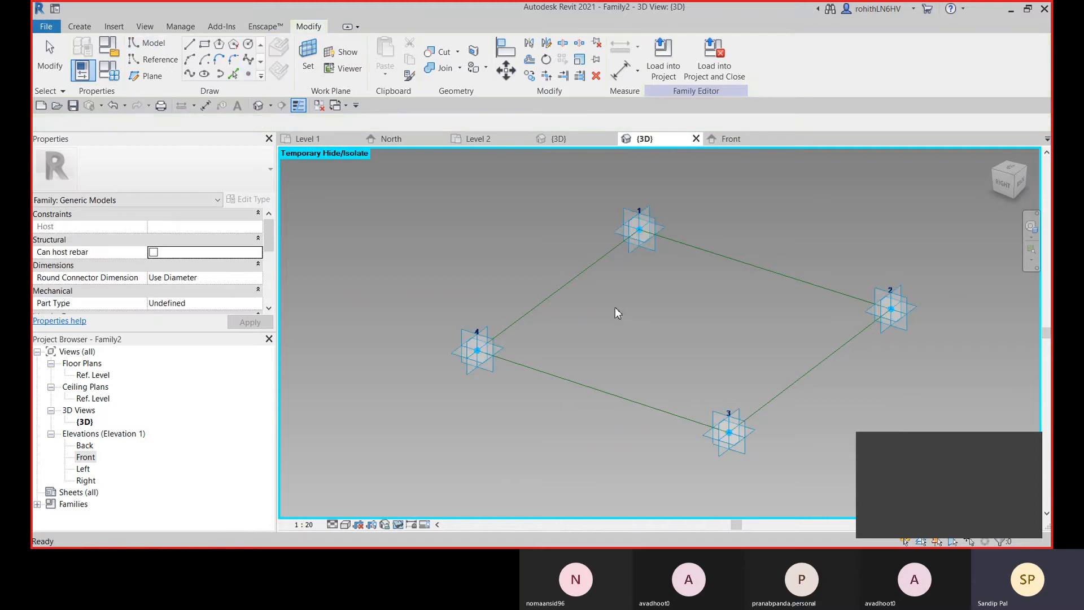
Connect the reference points at adaptive points 4 and 1 with a spline through points.
{"action": "left_click", "coordinate": [478, 354]}
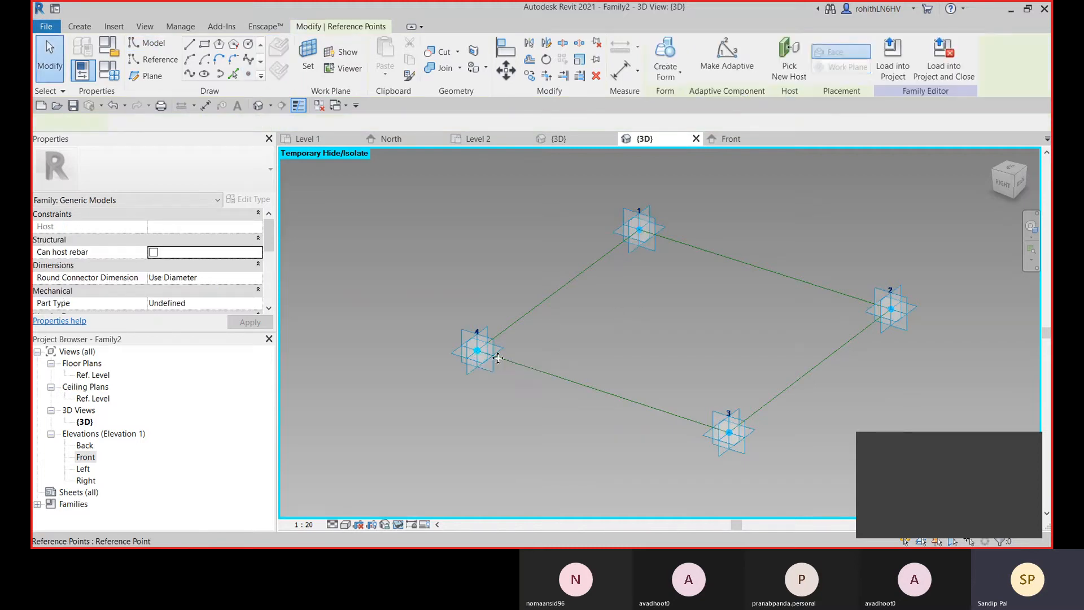
{"action": "left_click", "coordinate": [640, 230]}
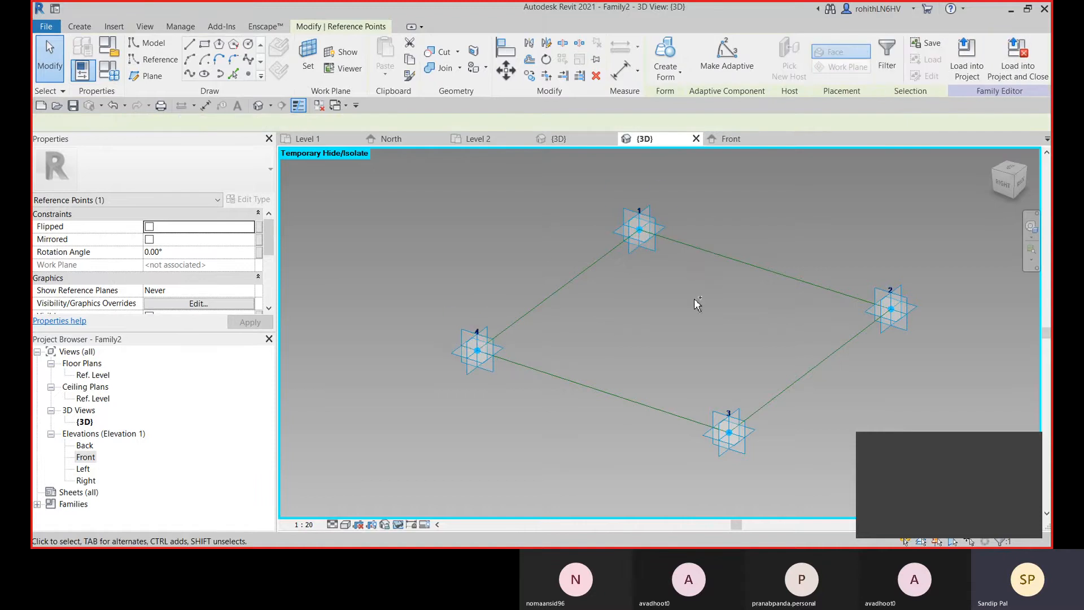
{"action": "left_click", "coordinate": [190, 74]}
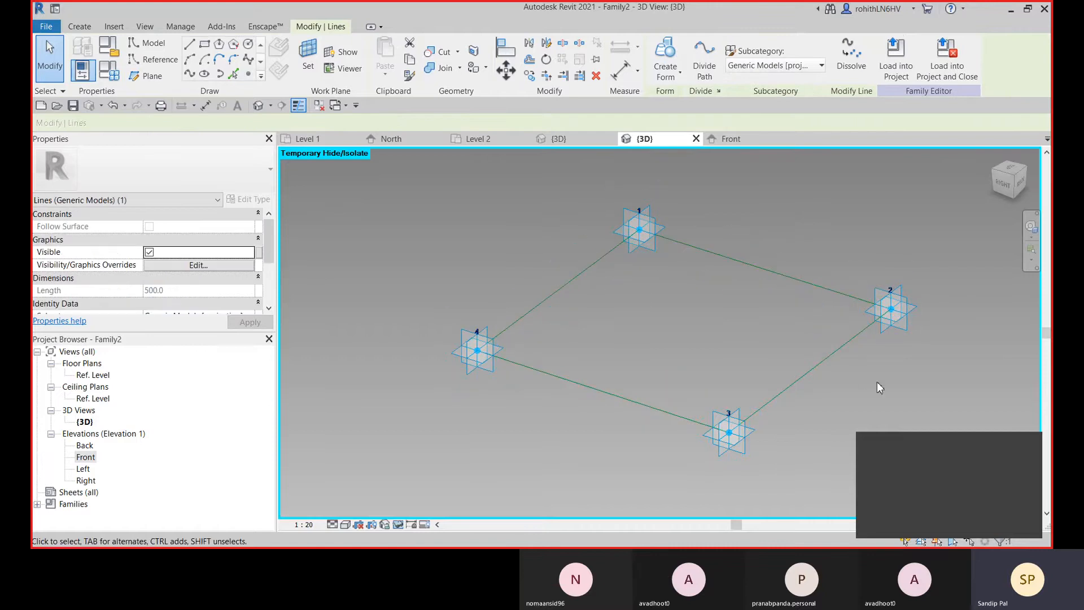
Connect the reference points at adaptive points 1 and 2 with a spline through points and dismiss the warning.
{"action": "left_click", "coordinate": [641, 229]}
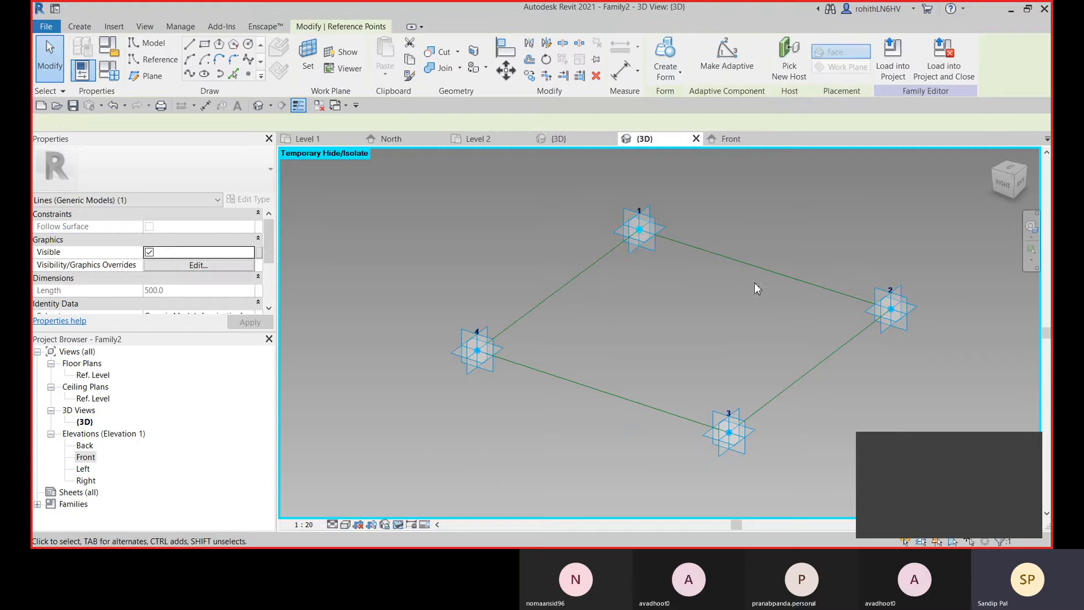
{"action": "left_click", "coordinate": [891, 311], "text": "ctrl"}
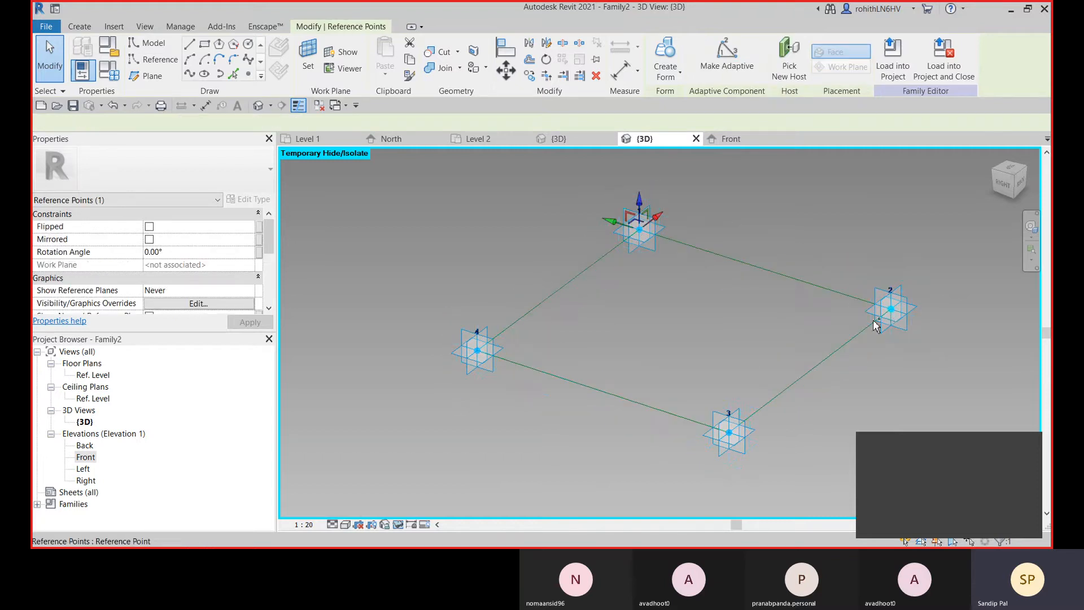
{"action": "left_click", "coordinate": [190, 74]}
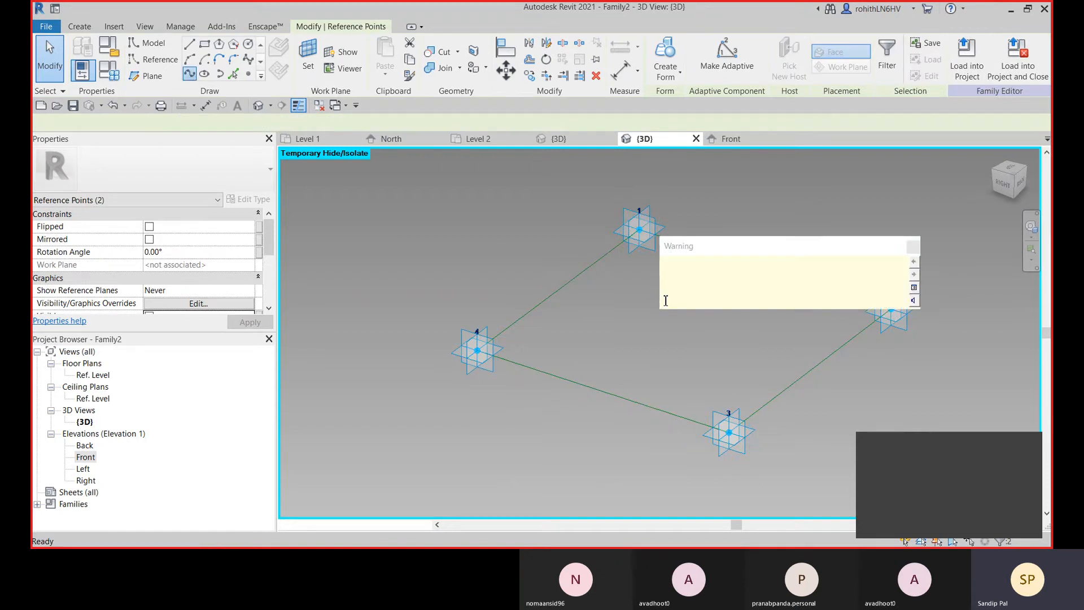
{"action": "left_click", "coordinate": [912, 248]}
Connect the reference points at adaptive points 2 and 3 with a spline through points.
{"action": "middle_click_drag", "start_coordinate": [639, 268], "coordinate": [623, 269]}
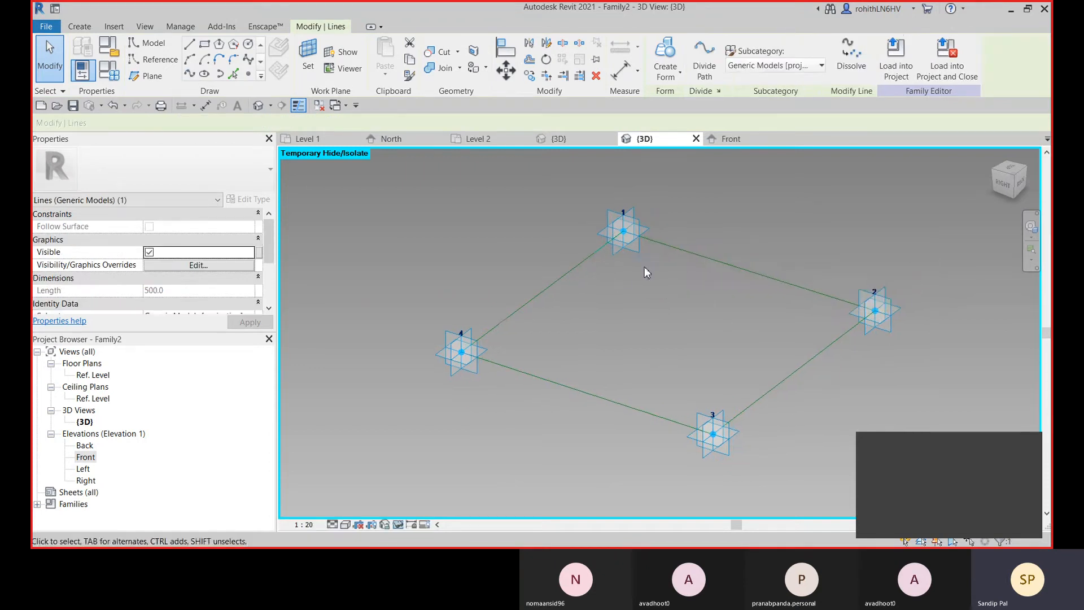
{"action": "key", "text": "Tab"}
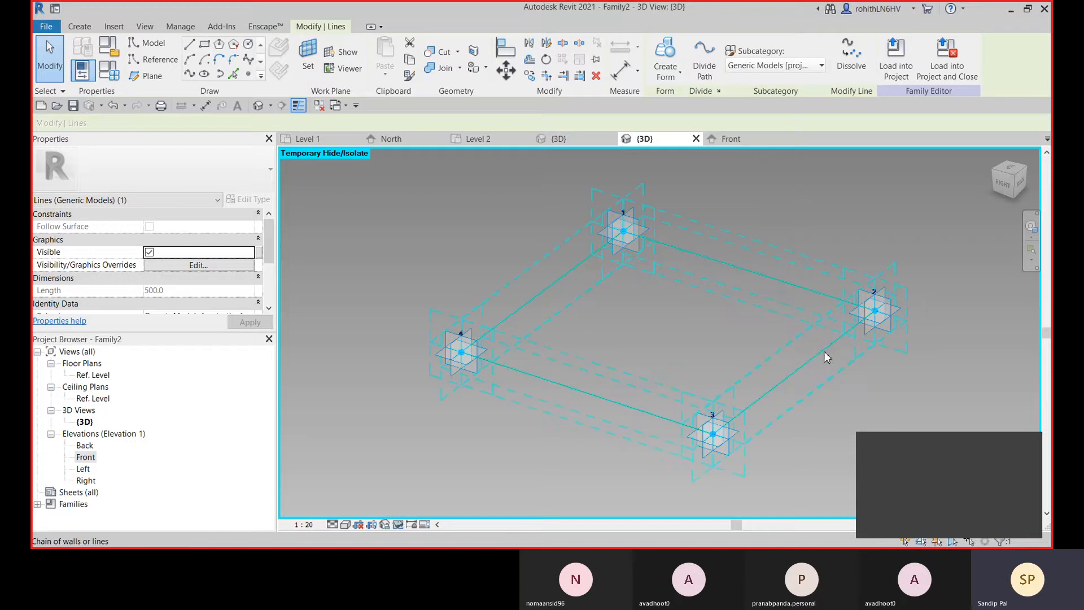
{"action": "left_click", "coordinate": [876, 311]}
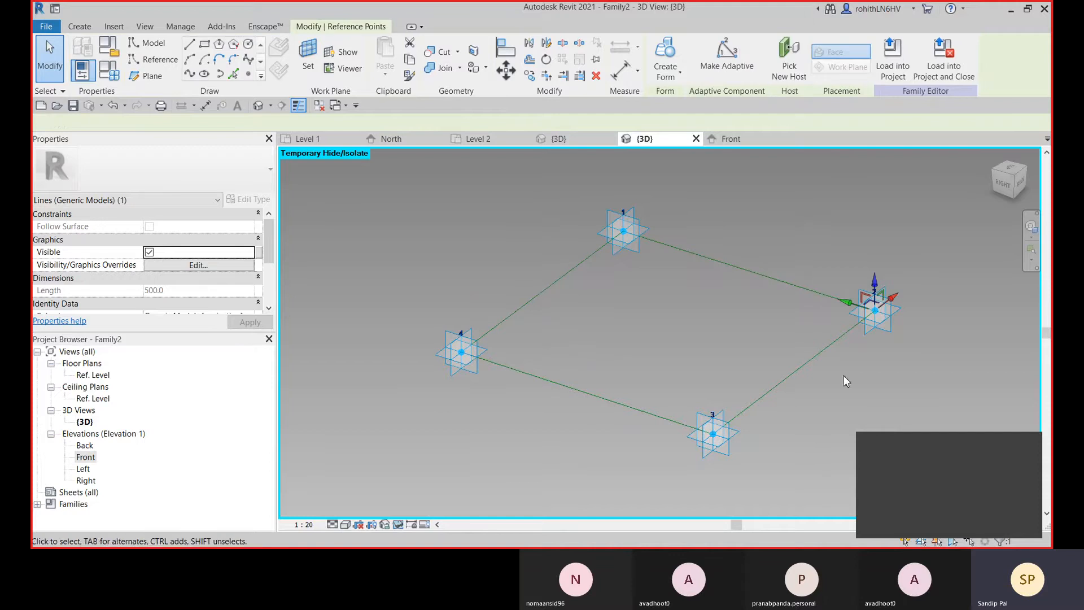
{"action": "left_click", "coordinate": [714, 435], "text": "ctrl"}
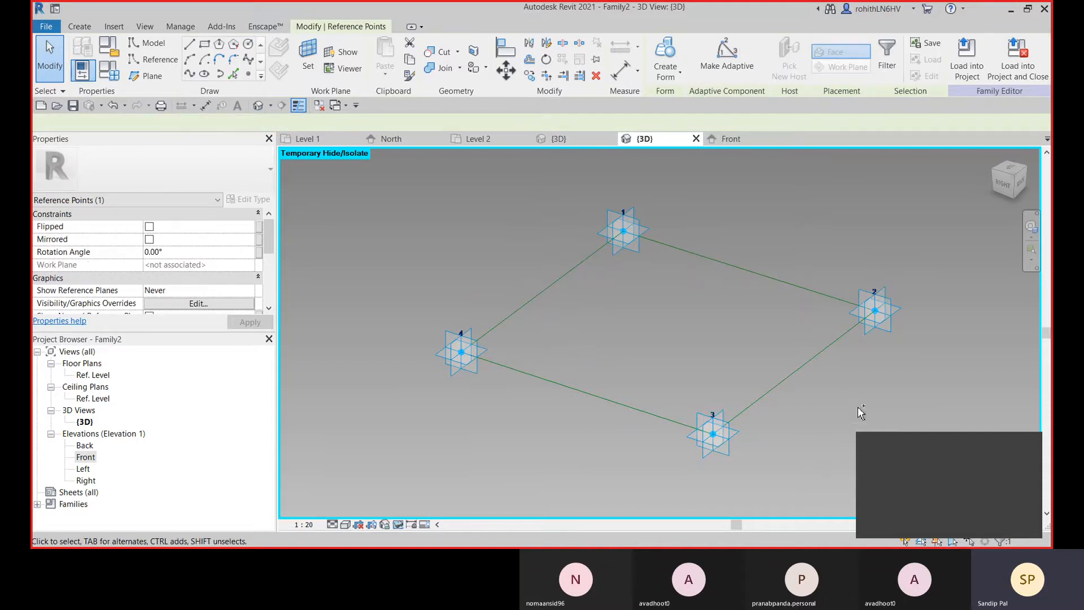
{"action": "left_click", "coordinate": [189, 75]}
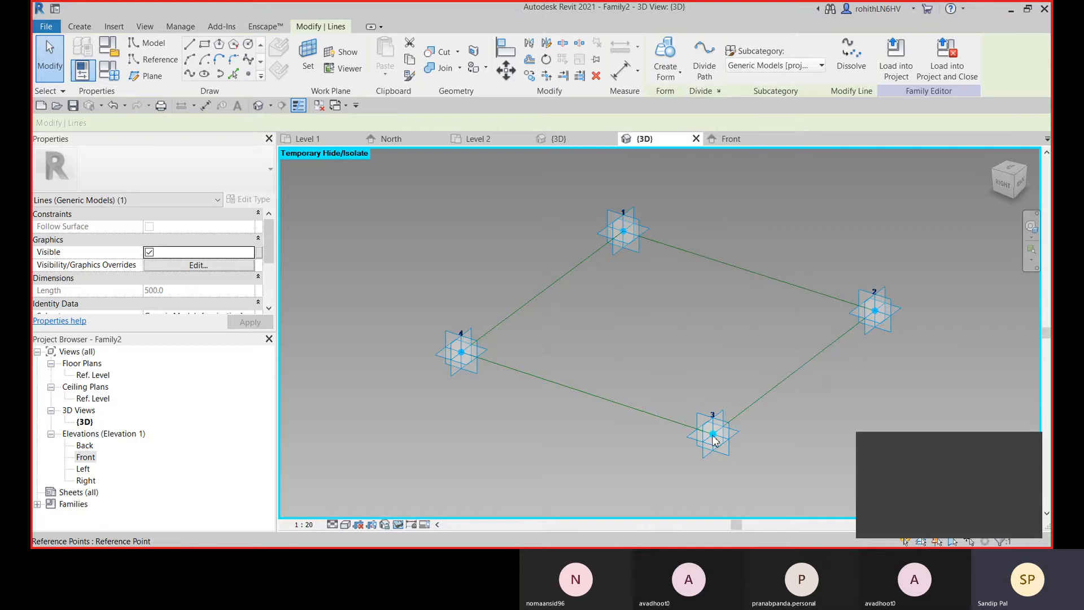
Connect the reference points at adaptive points 3 and 4 with a spline through points and clear the selection.
{"action": "left_click", "coordinate": [713, 436]}
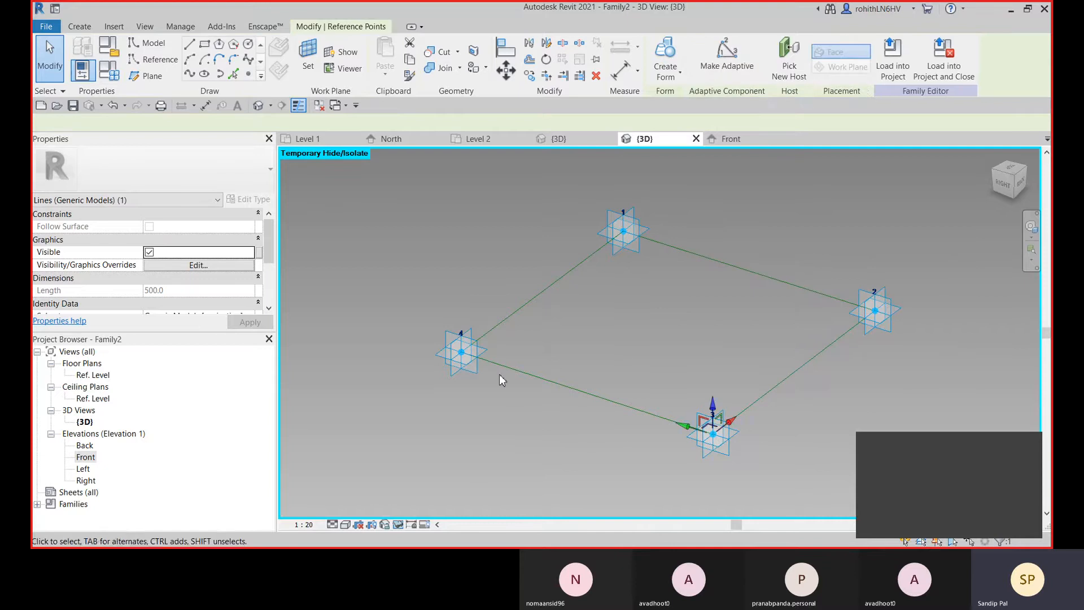
{"action": "left_click", "coordinate": [462, 353], "text": "ctrl"}
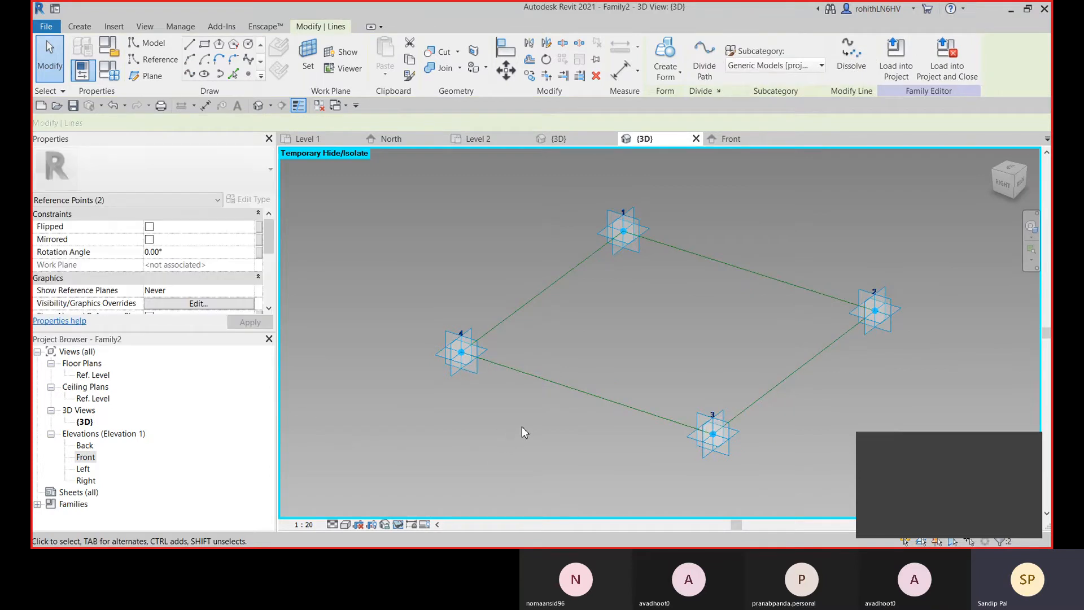
{"action": "middle_click_drag", "start_coordinate": [522, 426], "coordinate": [518, 394]}
{"action": "left_click", "coordinate": [523, 397]}
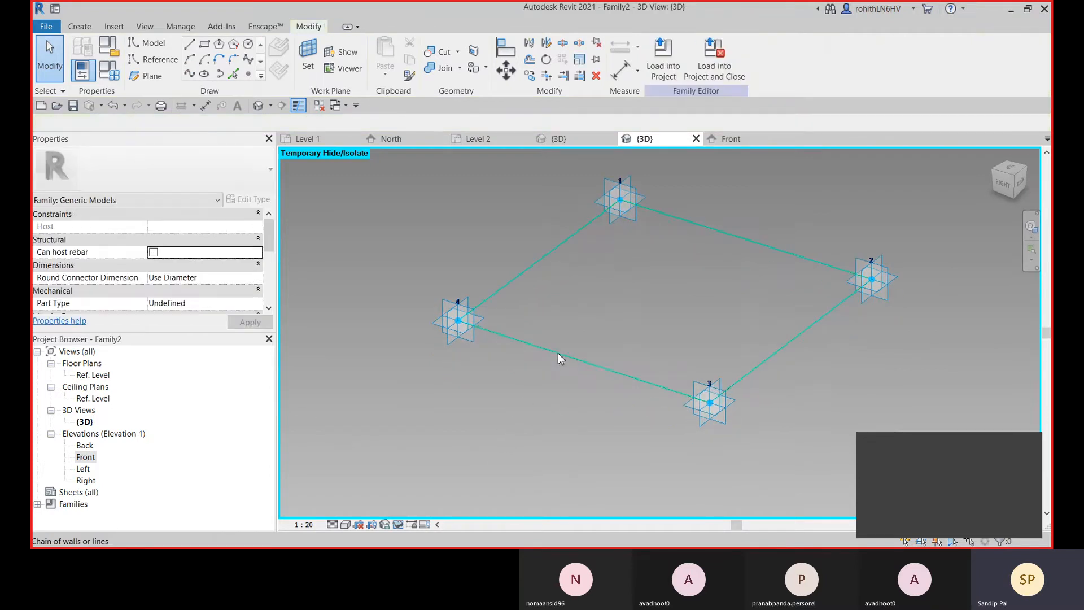
Create a flat form from the closed chain of four splines and dismiss the save reminder without saving.
{"action": "left_click", "coordinate": [558, 353]}
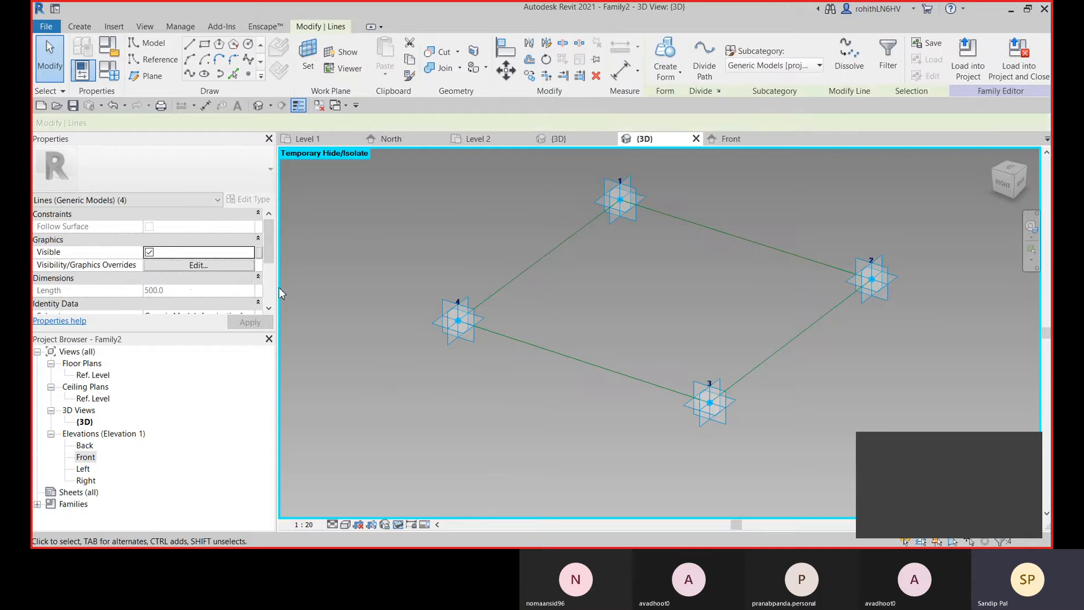
{"action": "scroll", "coordinate": [166, 279], "scroll_direction": "down", "scroll_amount": 3}
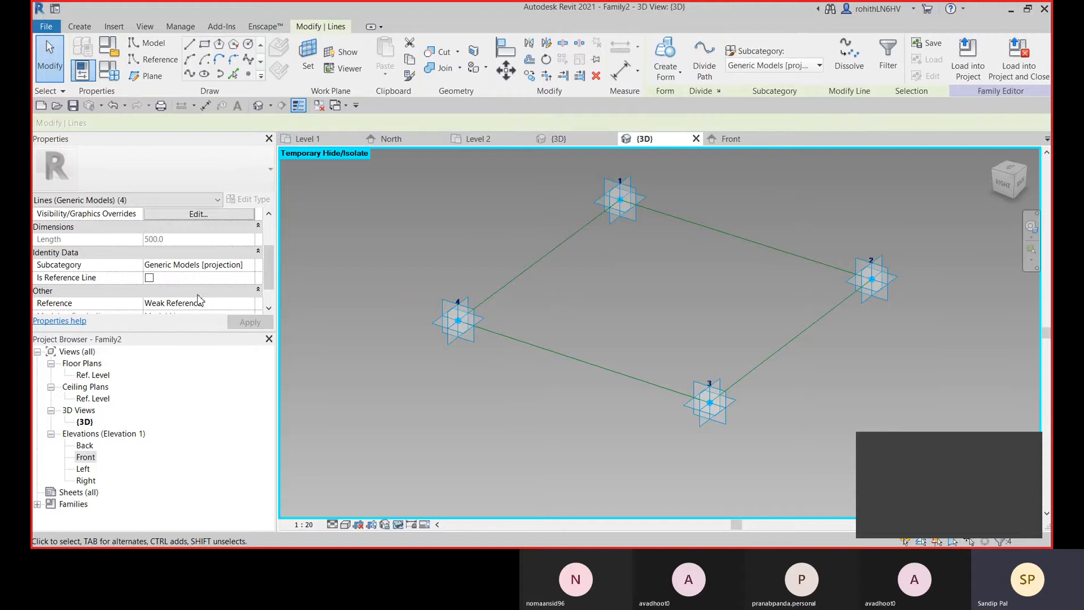
{"action": "left_click", "coordinate": [666, 72]}
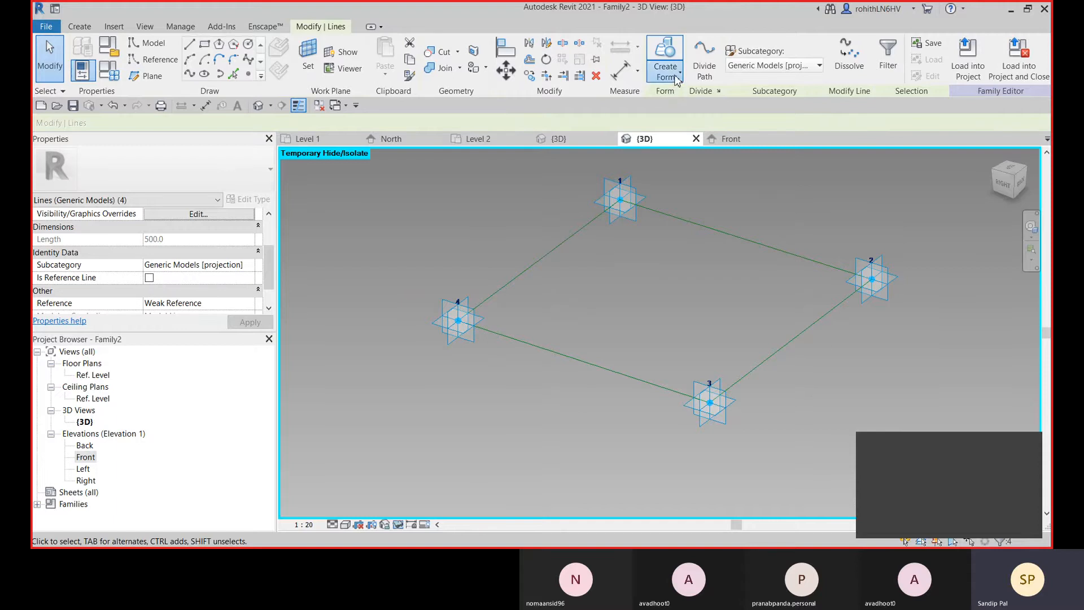
{"action": "left_click", "coordinate": [684, 109]}
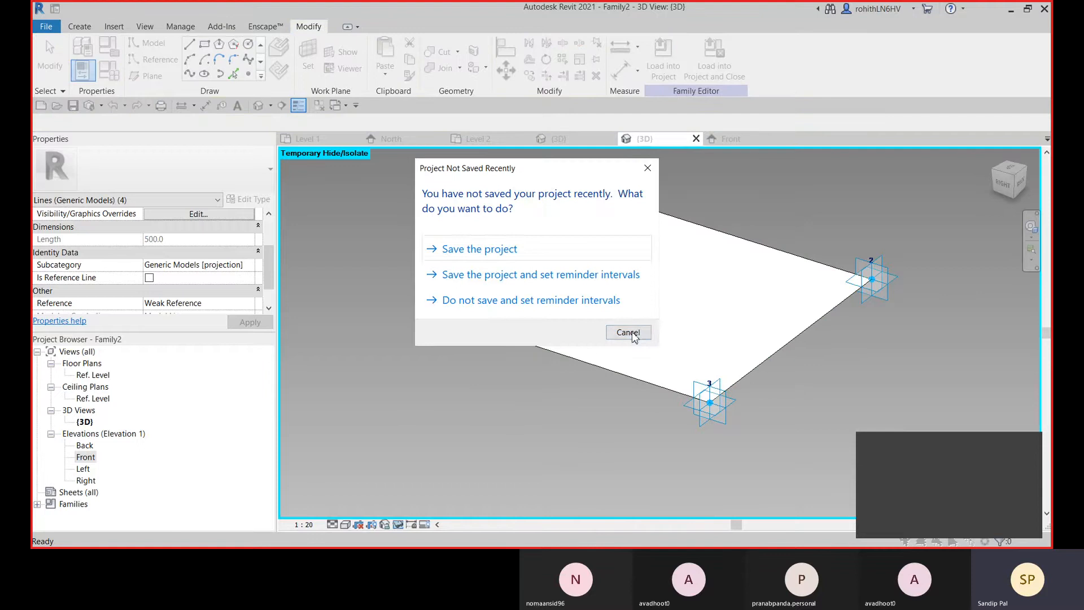
{"action": "left_click", "coordinate": [628, 332]}
Examine the flat form spanning the four adaptive points from several angles.
{"action": "middle_click_drag", "start_coordinate": [696, 382], "coordinate": [630, 287], "text": "shift"}
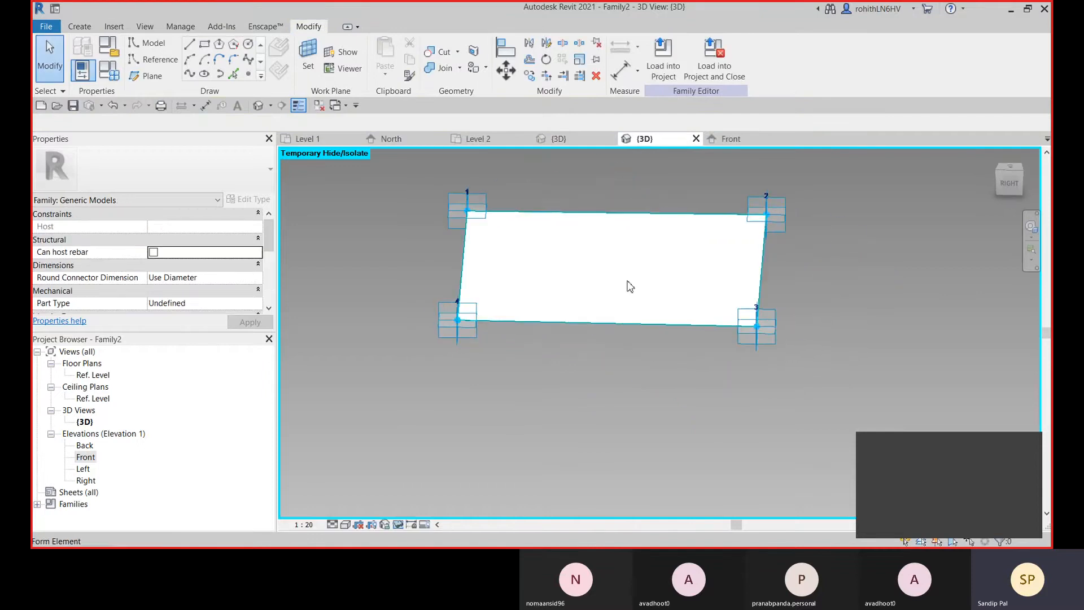
{"action": "left_click", "coordinate": [679, 325]}
{"action": "middle_click_drag", "start_coordinate": [675, 383], "coordinate": [638, 432], "text": "shift"}
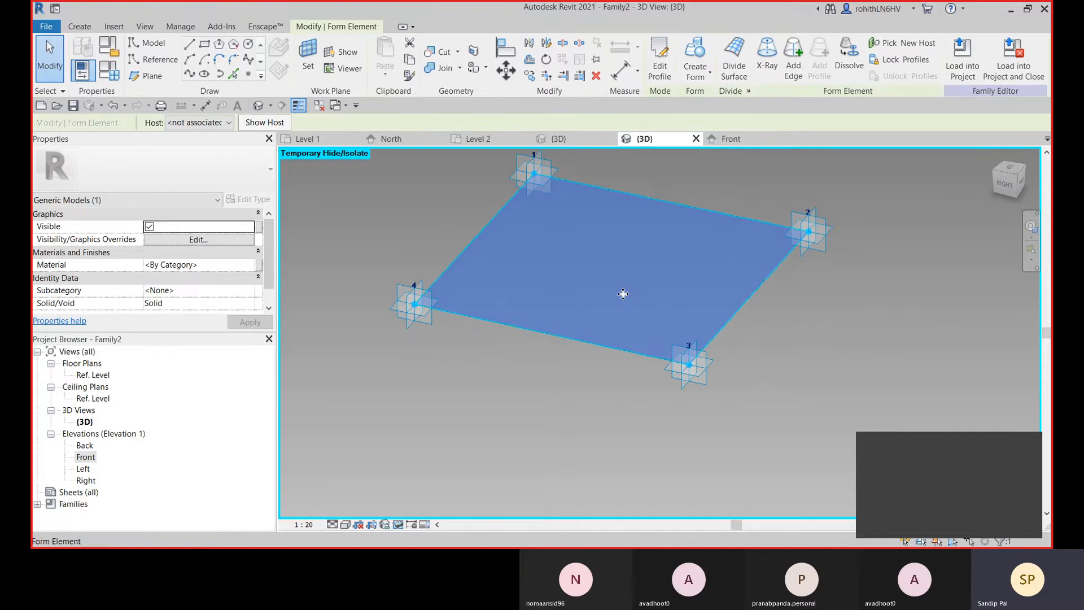
{"action": "middle_click_drag", "start_coordinate": [699, 303], "coordinate": [589, 397], "text": "shift"}
{"action": "scroll", "coordinate": [602, 344], "scroll_direction": "up", "scroll_amount": 1}
{"action": "middle_click_drag", "start_coordinate": [485, 411], "coordinate": [492, 410]}
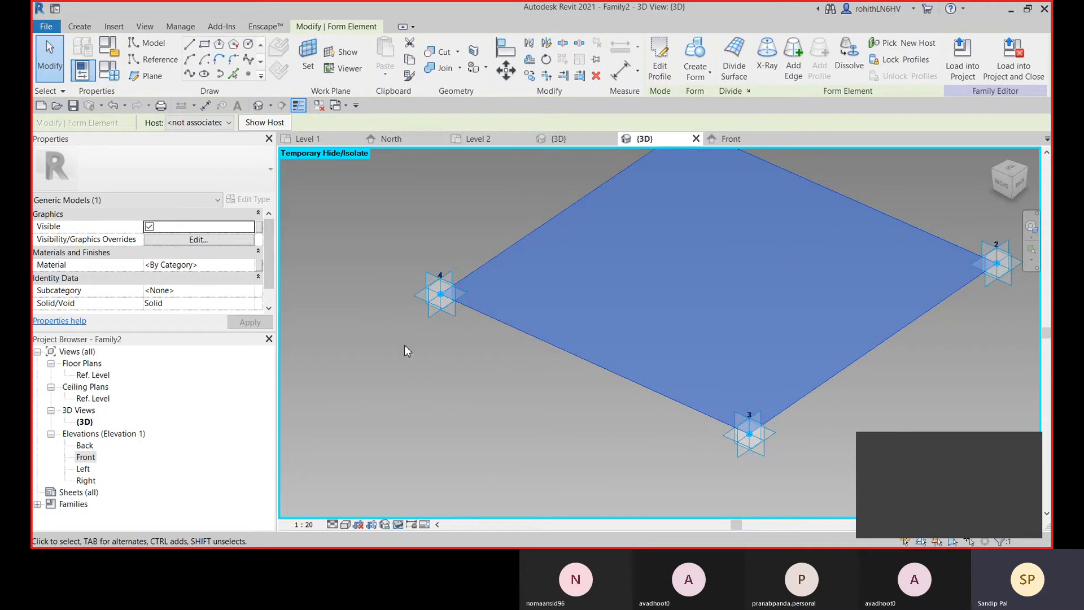
{"action": "left_click", "coordinate": [79, 26]}
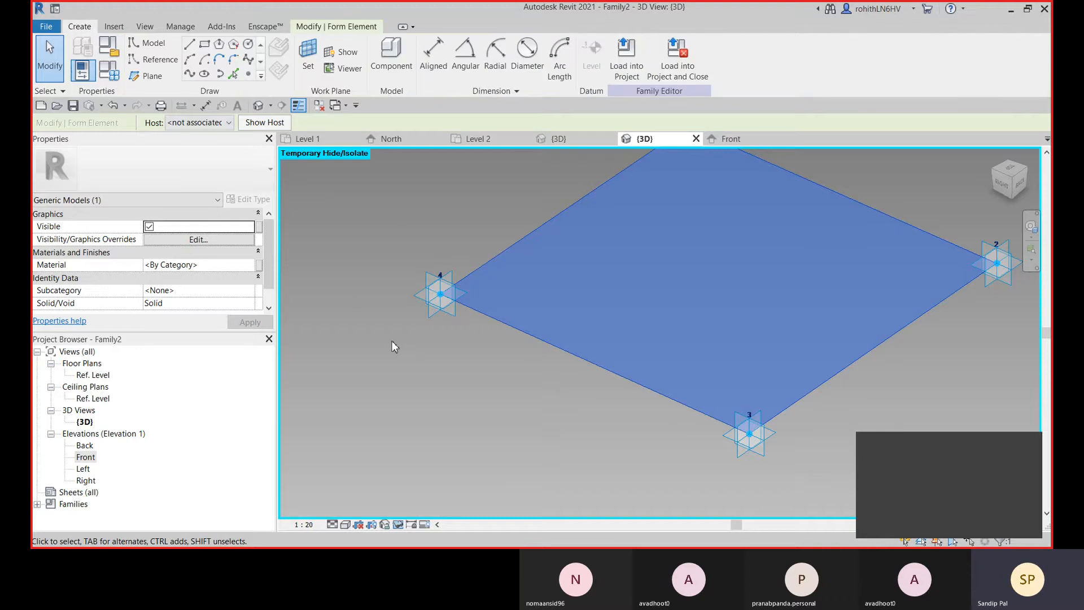
{"action": "left_click", "coordinate": [409, 335]}
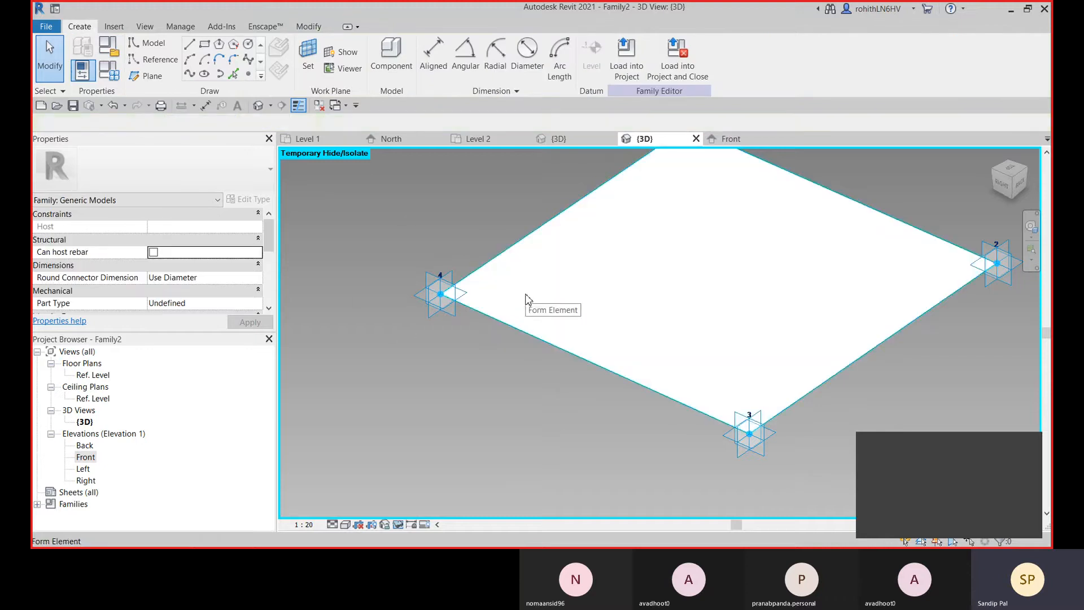
{"action": "left_click", "coordinate": [554, 325]}
{"action": "middle_click_drag", "start_coordinate": [563, 343], "coordinate": [563, 368]}
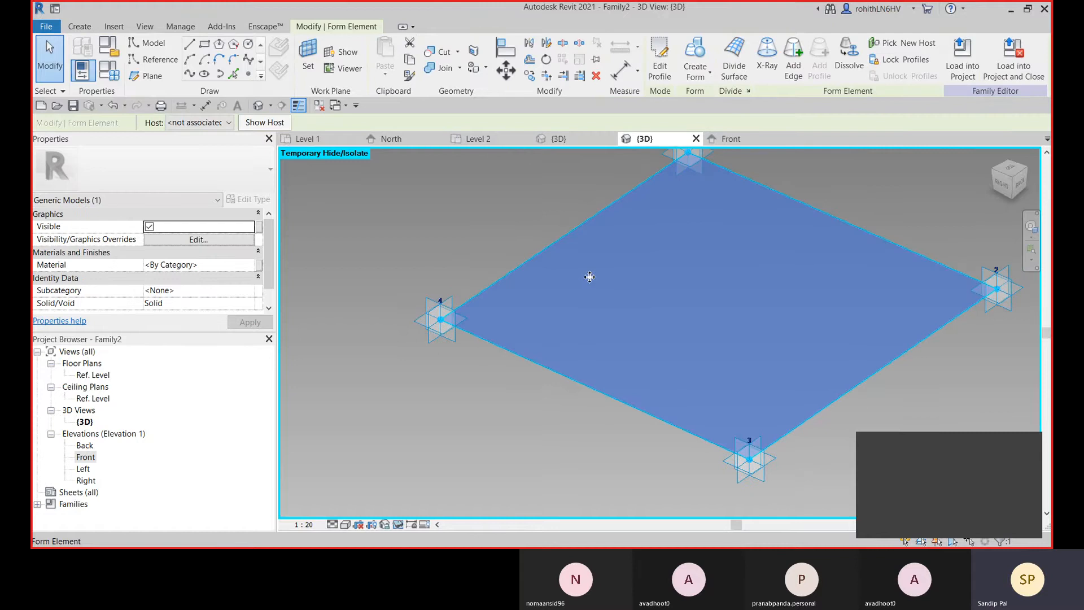
{"action": "middle_click_drag", "start_coordinate": [590, 277], "coordinate": [593, 301]}
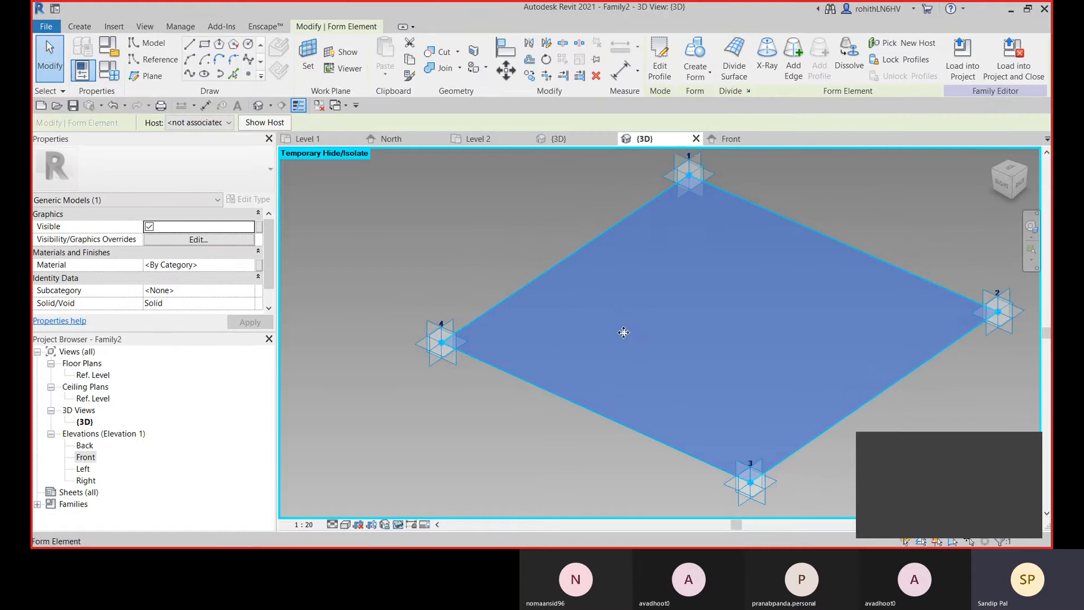
{"action": "left_click", "coordinate": [413, 372]}
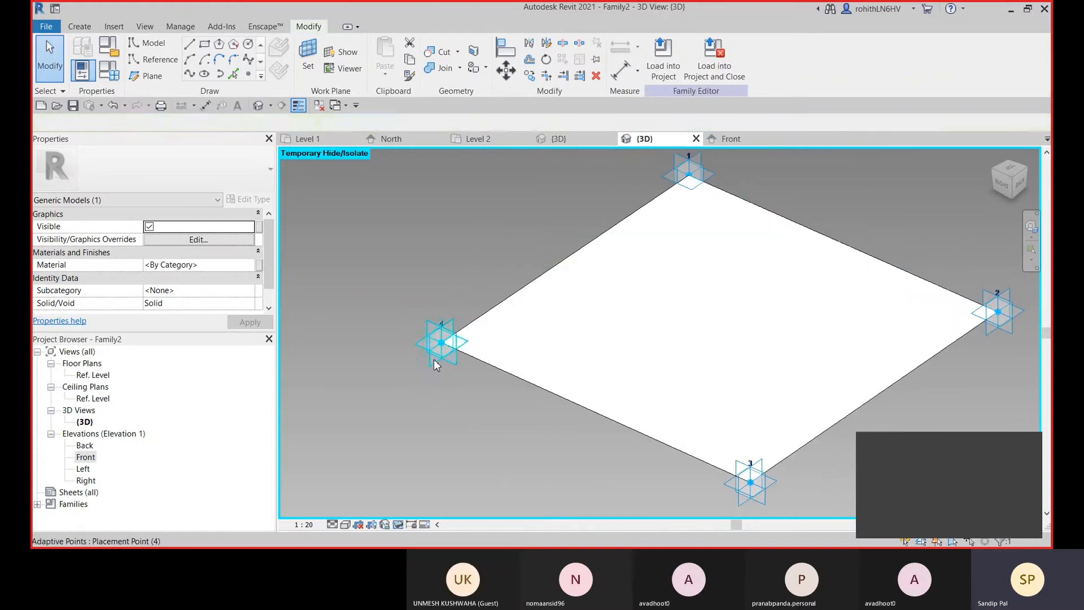
Try raising adaptive point 4 vertically to test whether the flat form follows it, and undo the move.
{"action": "left_click", "coordinate": [441, 342]}
{"action": "left_click_drag", "start_coordinate": [442, 342], "coordinate": [448, 289]}
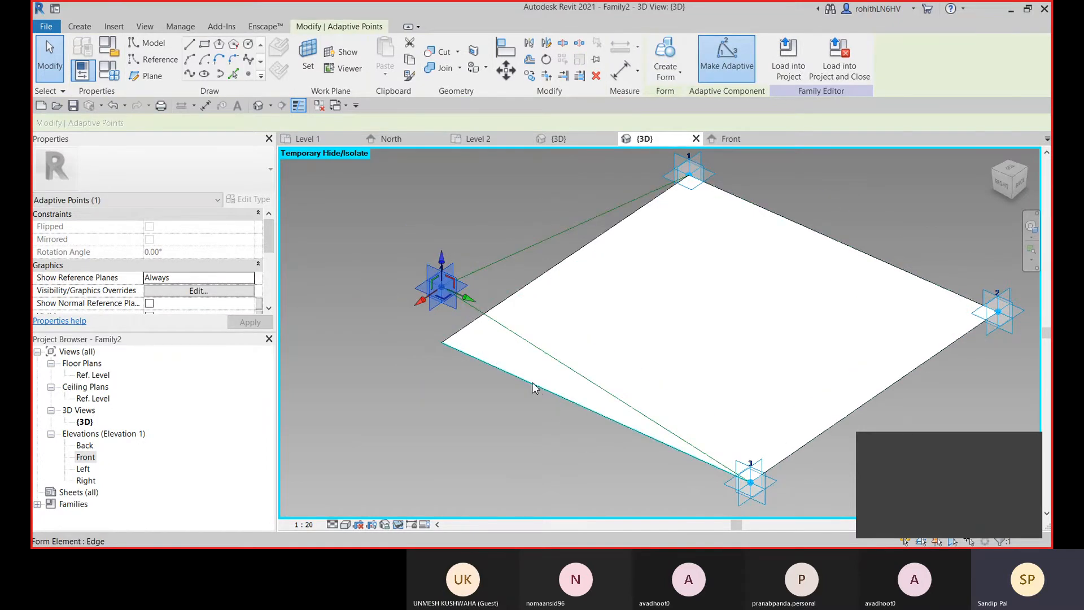
{"action": "left_click", "coordinate": [502, 384]}
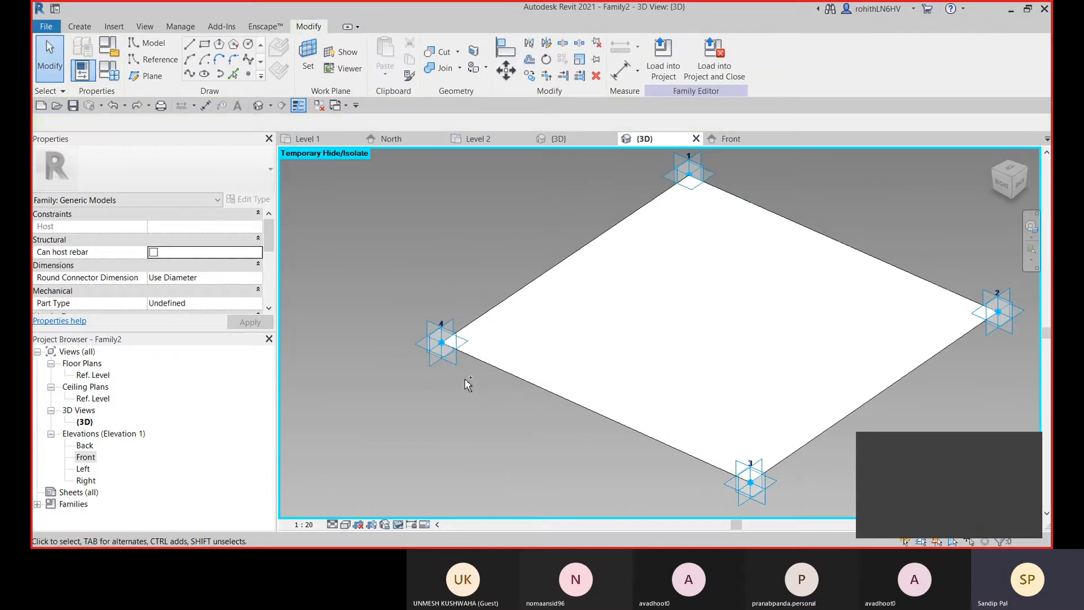
Raise adaptive points 4, 1, 2 and 3 vertically above the flat form.
{"action": "left_click", "coordinate": [442, 357]}
{"action": "left_click_drag", "start_coordinate": [442, 313], "coordinate": [443, 262]}
{"action": "middle_click_drag", "start_coordinate": [677, 357], "coordinate": [694, 271]}
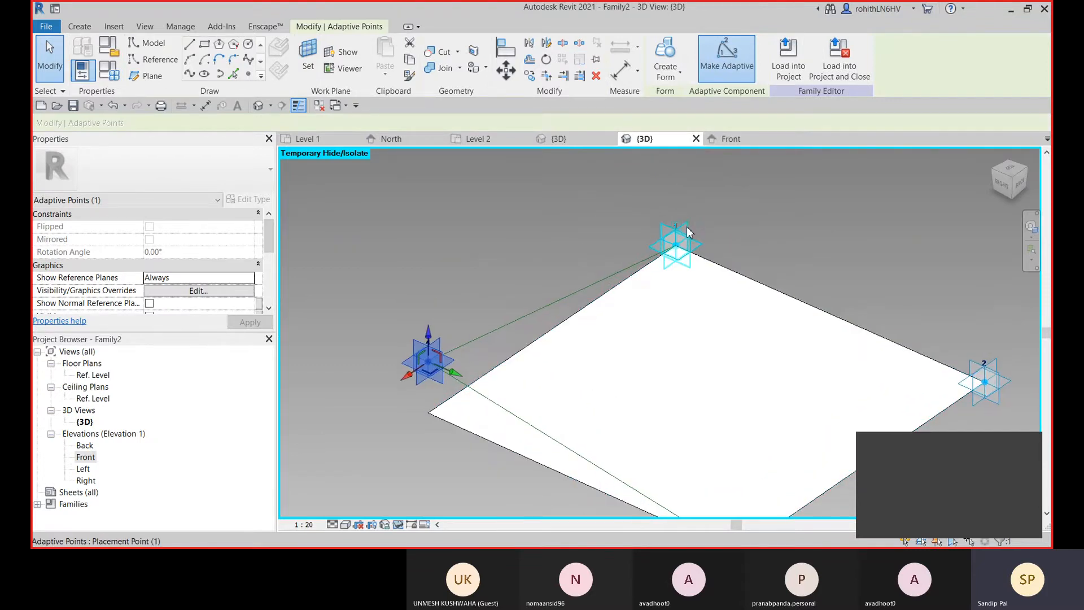
{"action": "left_click", "coordinate": [689, 231]}
{"action": "left_click_drag", "start_coordinate": [675, 217], "coordinate": [675, 177]}
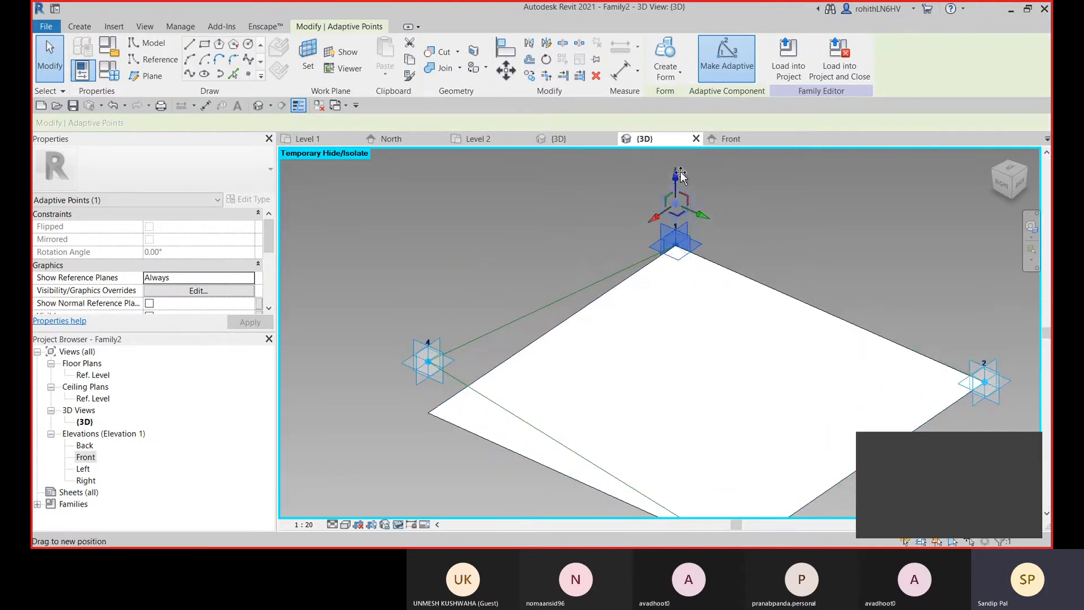
{"action": "scroll", "coordinate": [811, 281], "scroll_direction": "down", "scroll_amount": 2}
{"action": "middle_click_drag", "start_coordinate": [838, 296], "coordinate": [808, 268]}
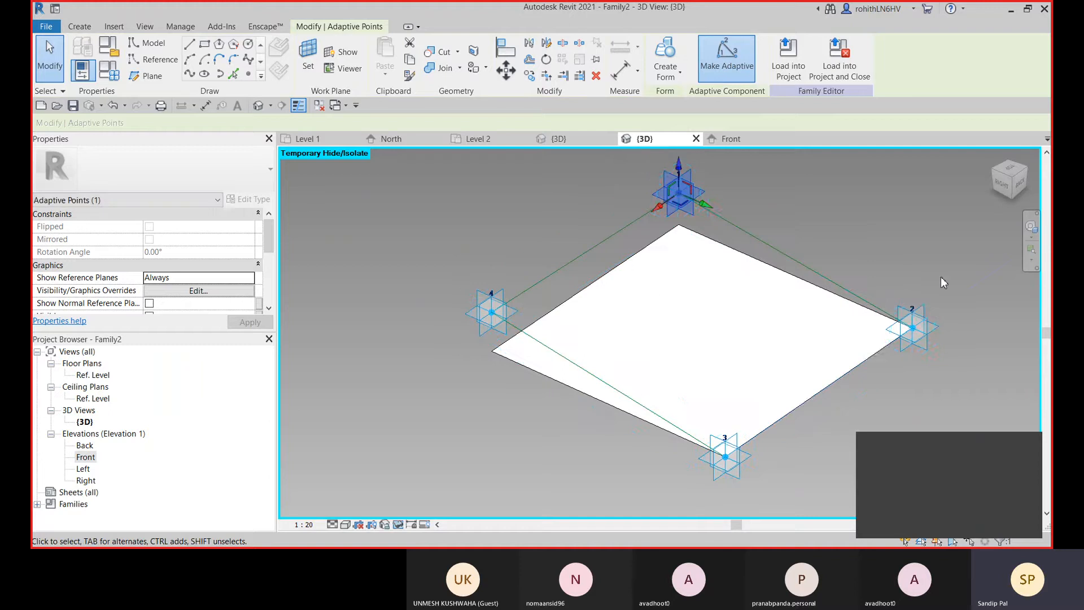
{"action": "left_click", "coordinate": [926, 331]}
{"action": "left_click_drag", "start_coordinate": [912, 302], "coordinate": [912, 269]}
{"action": "left_click", "coordinate": [724, 457]}
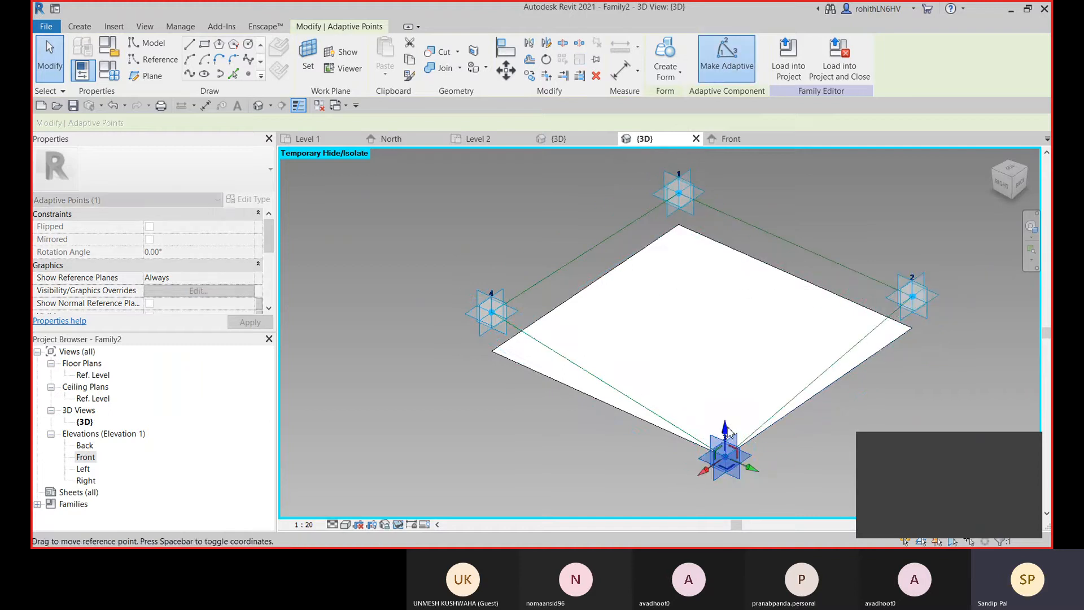
{"action": "left_click_drag", "start_coordinate": [727, 402], "coordinate": [726, 380]}
Delete the flat form lying below the raised adaptive points.
{"action": "middle_click_drag", "start_coordinate": [821, 409], "coordinate": [771, 392]}
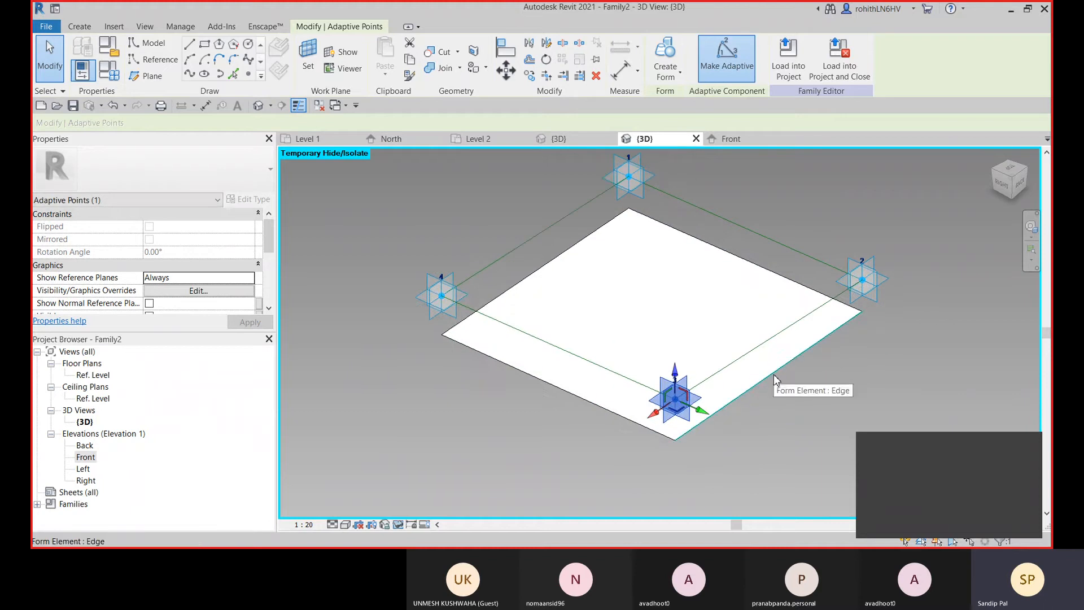
{"action": "key", "text": "Tab"}
{"action": "left_click", "coordinate": [775, 376]}
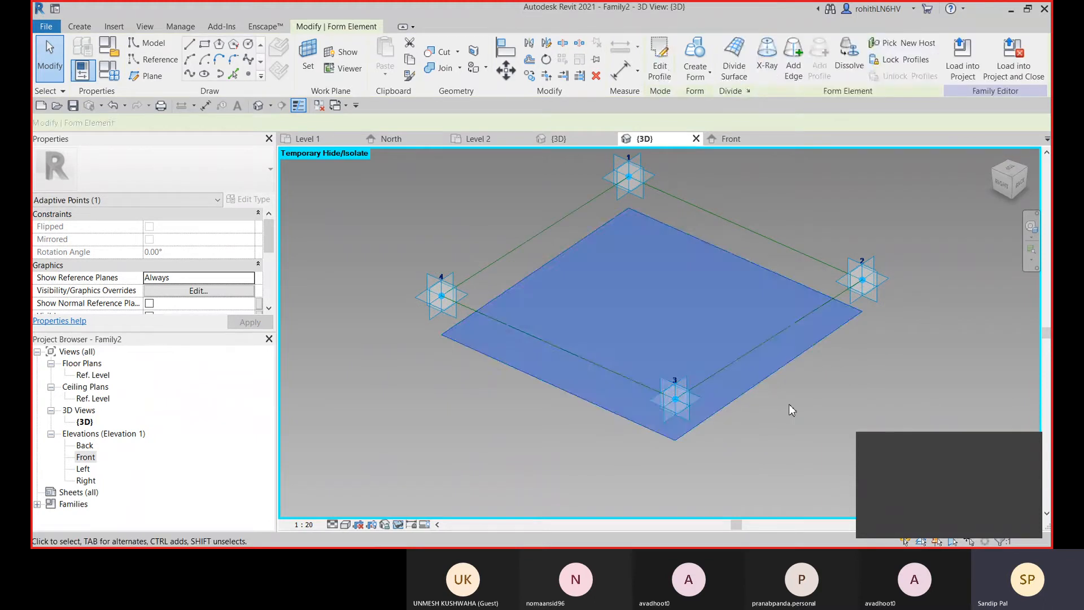
{"action": "key", "text": "Delete"}
Create a solid form from the chain of four reference lines between the adaptive points, choosing the extruded option.
{"action": "key", "text": "Tab"}
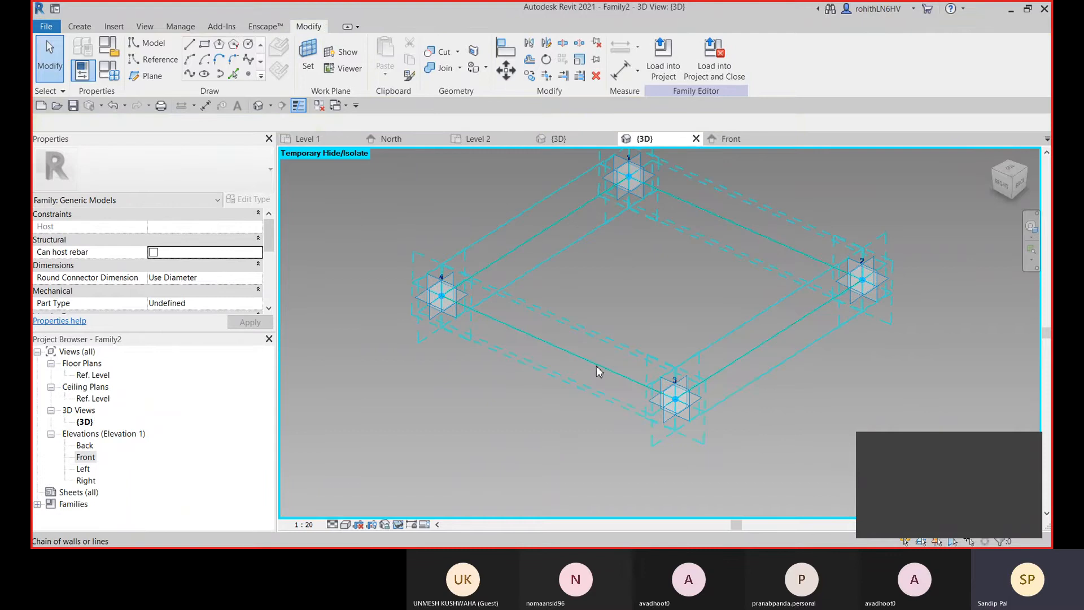
{"action": "left_click", "coordinate": [599, 371]}
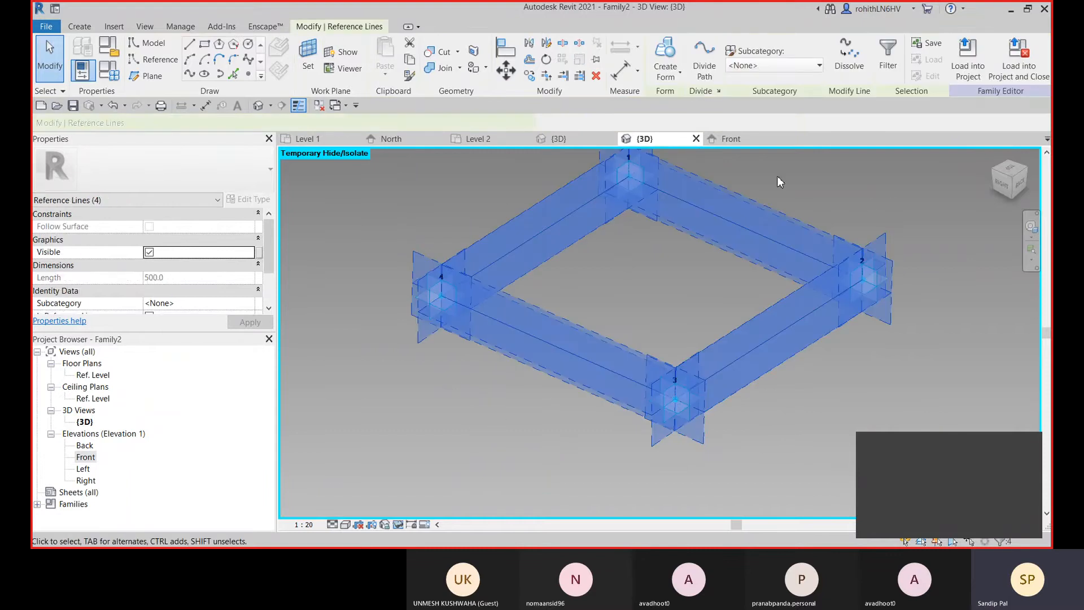
{"action": "left_click", "coordinate": [680, 76]}
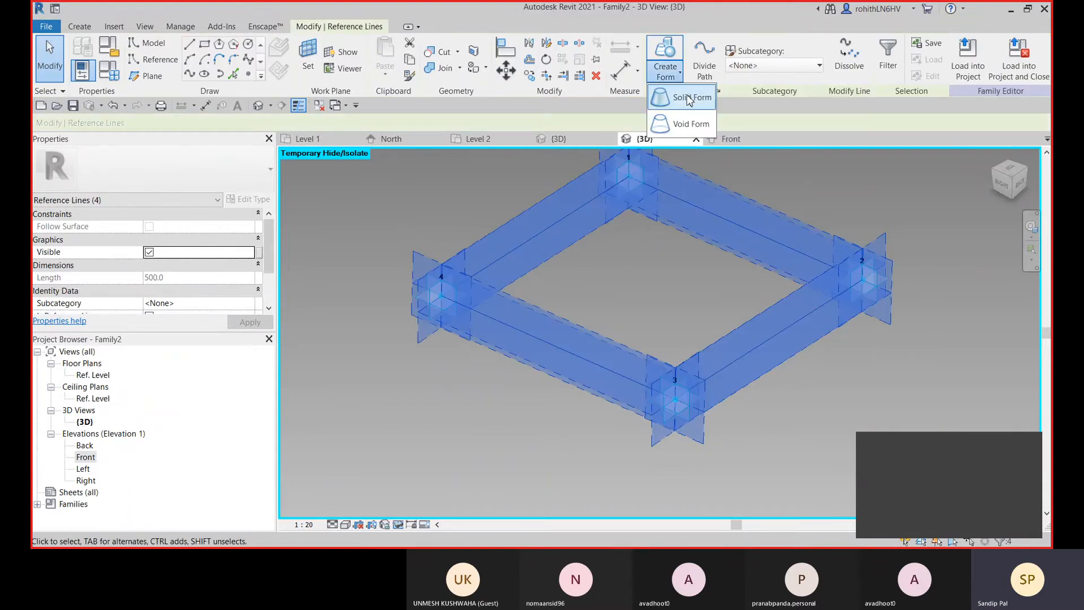
{"action": "left_click", "coordinate": [689, 97]}
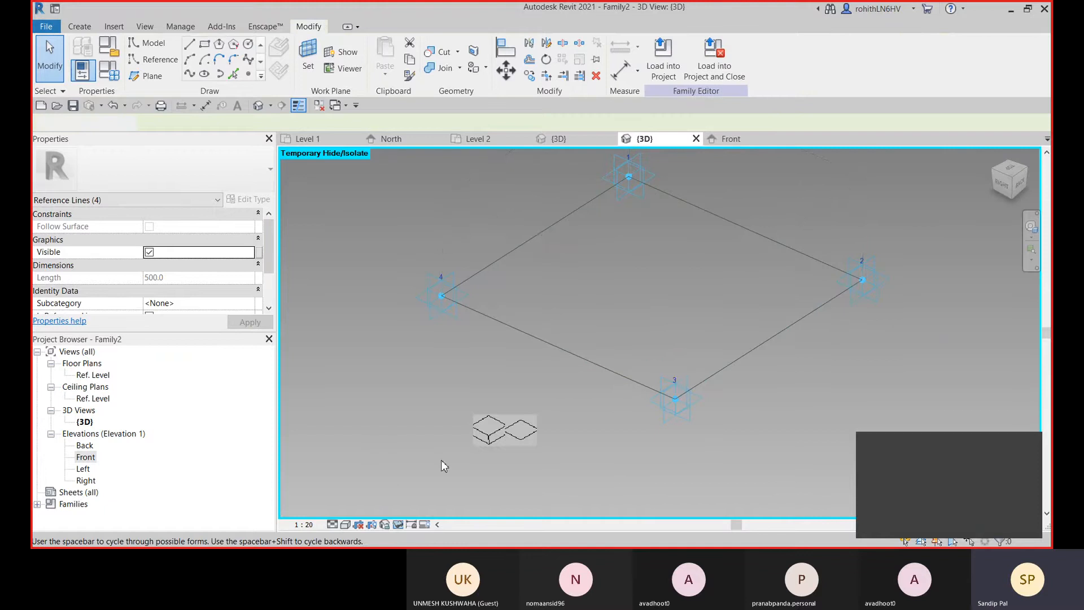
{"action": "left_click", "coordinate": [490, 442]}
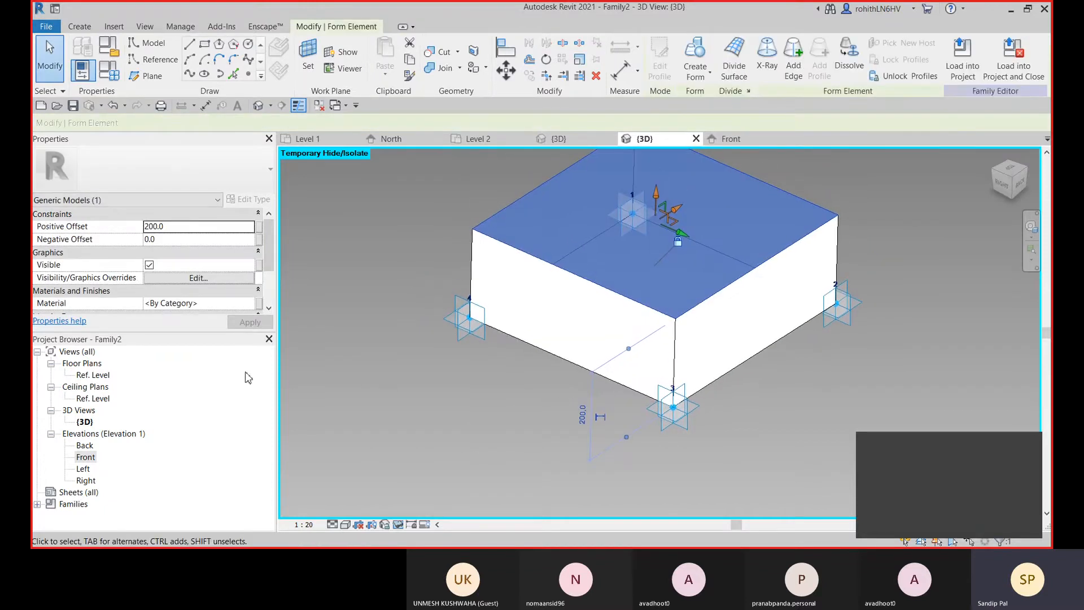
Set the extruded panel's Positive Offset to 5.
{"action": "left_click", "coordinate": [173, 227]}
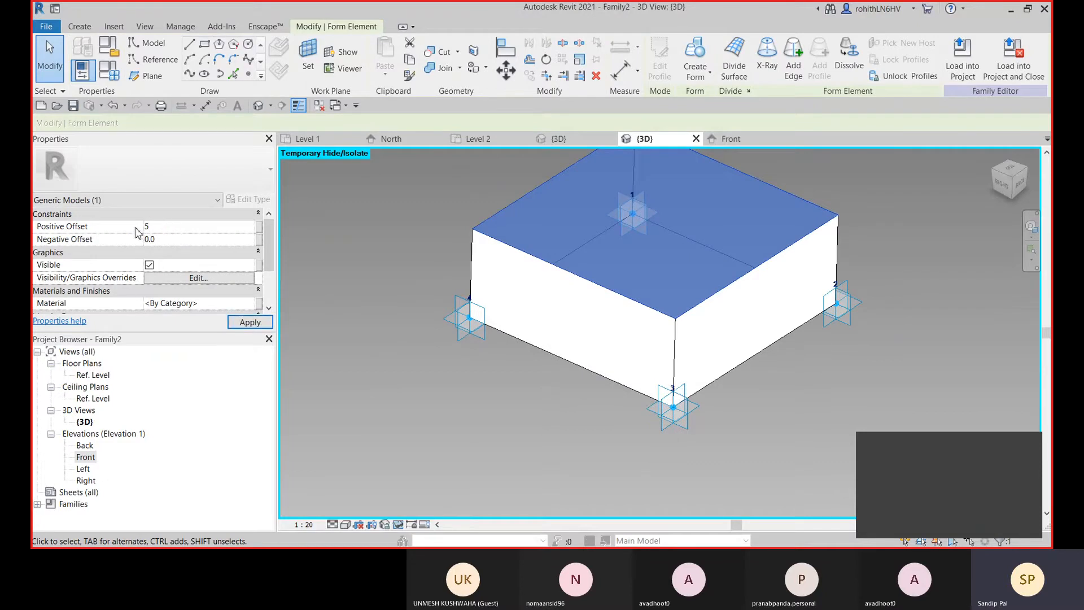
{"action": "type", "text": "5"}
{"action": "key", "text": "Return"}
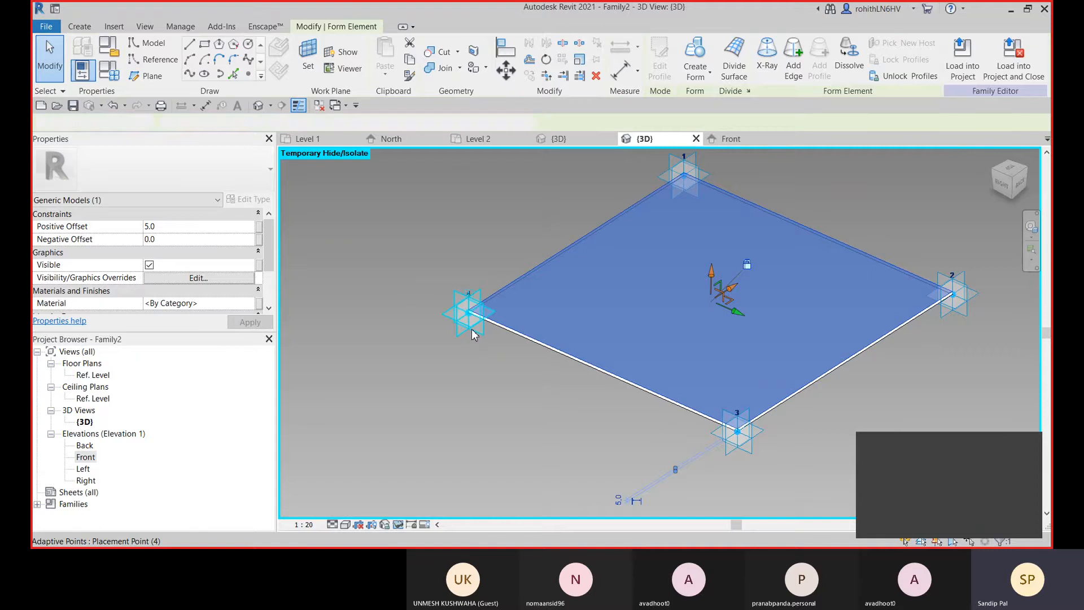
Raise adaptive points 4 and 3 vertically to flex the thin panel.
{"action": "left_click", "coordinate": [472, 334]}
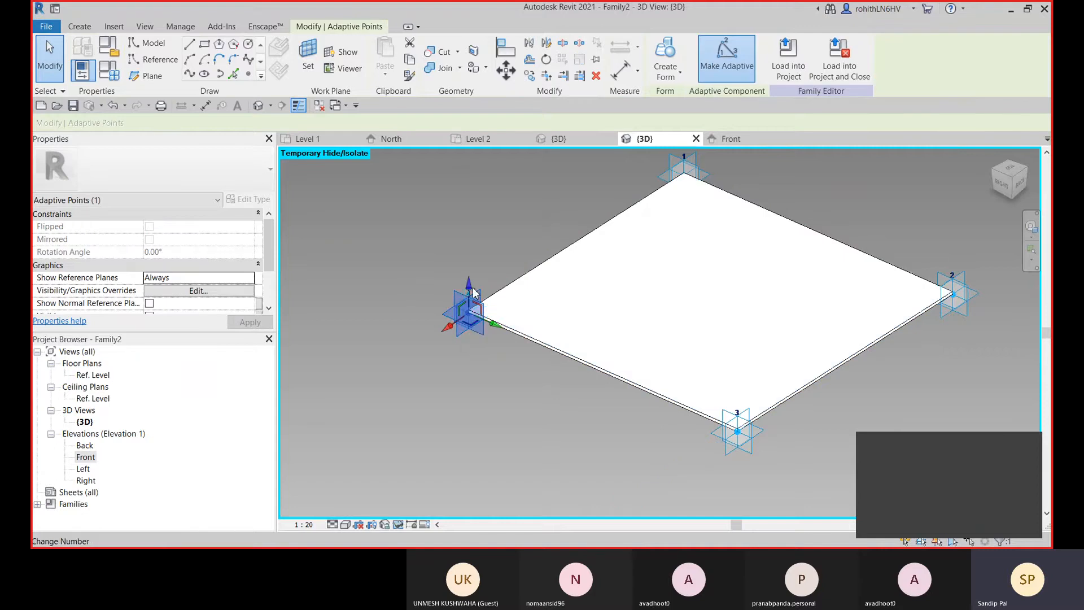
{"action": "left_click_drag", "start_coordinate": [470, 290], "coordinate": [478, 252]}
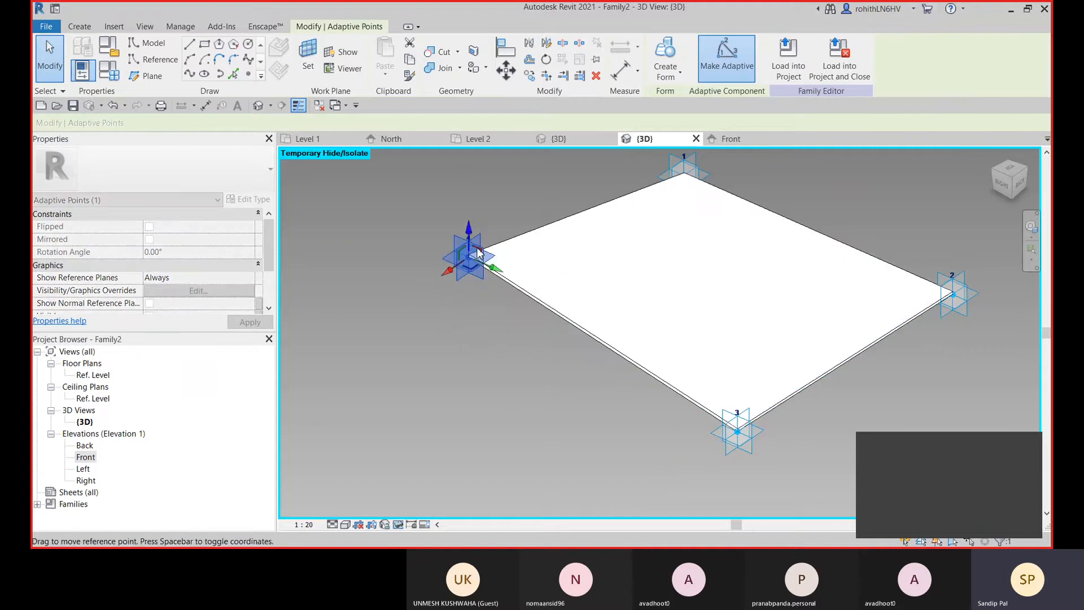
{"action": "left_click", "coordinate": [744, 404]}
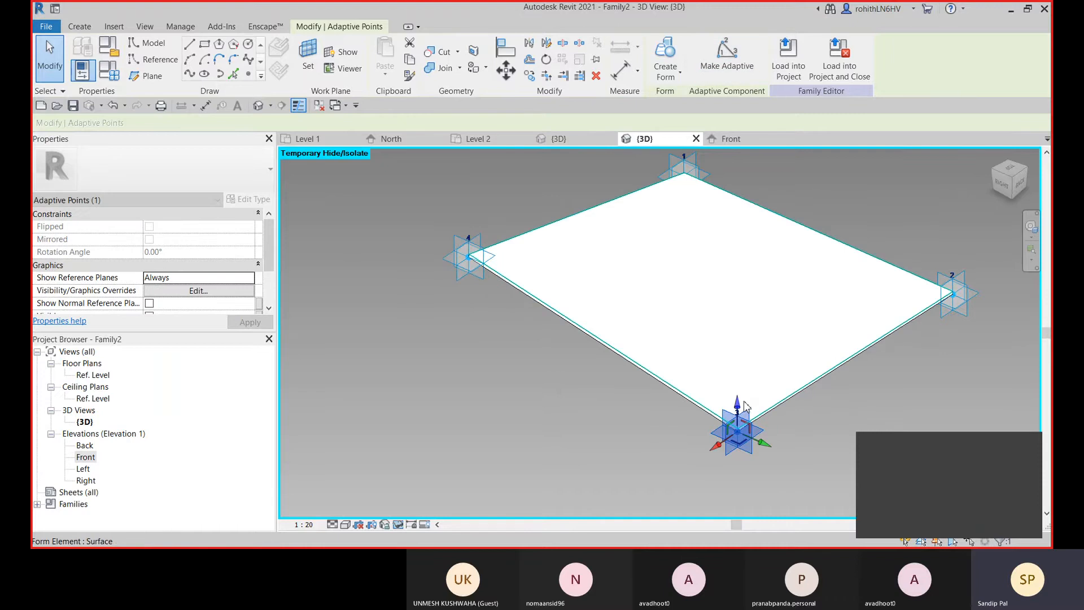
{"action": "left_click_drag", "start_coordinate": [744, 404], "coordinate": [745, 348]}
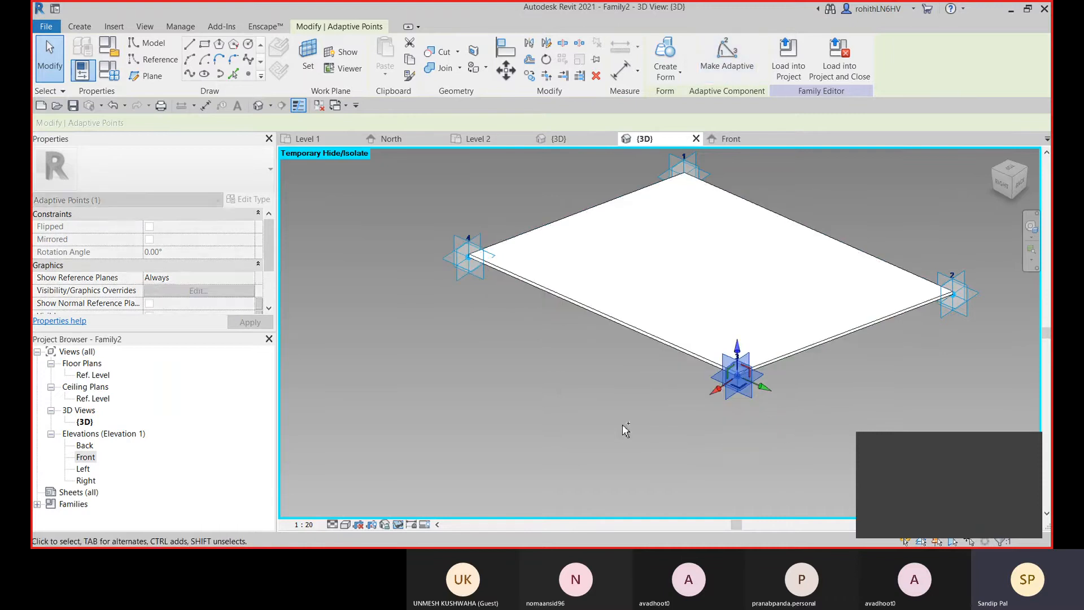
{"action": "left_click", "coordinate": [657, 428]}
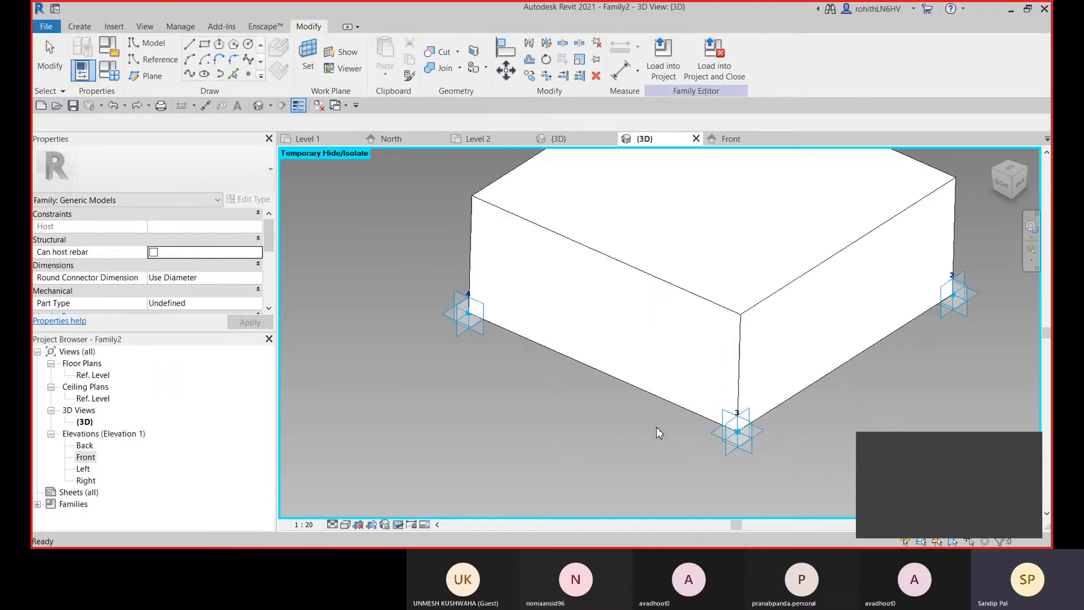
Undo the latest point moves and the panel's offset change, and redo them.
{"action": "key", "text": "ctrl+z"}
{"action": "key", "text": "ctrl+z"}
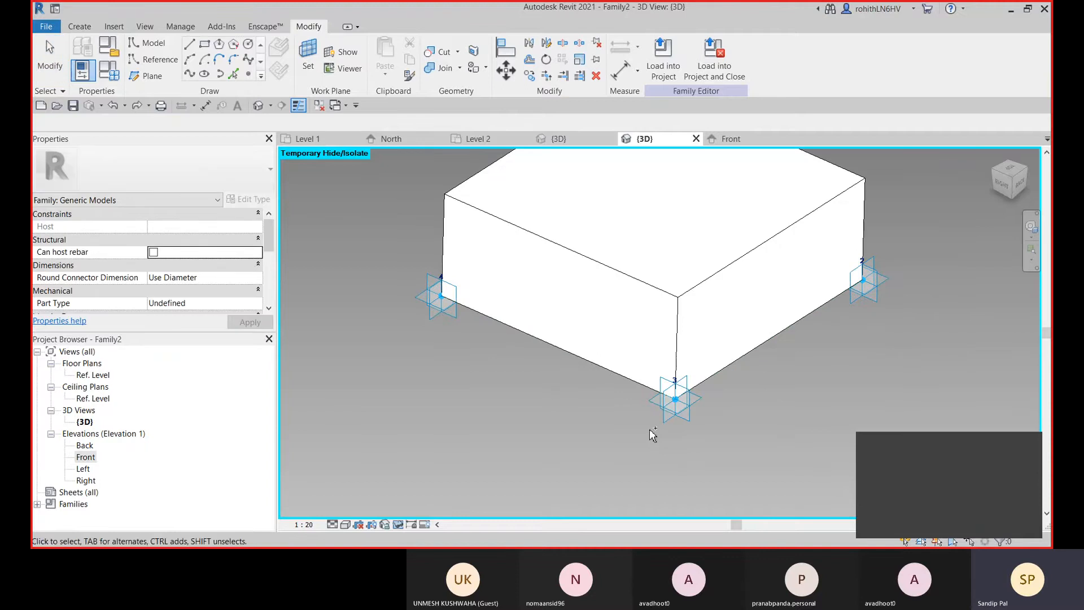
{"action": "key", "text": "ctrl+z"}
{"action": "key", "text": "ctrl+z"}
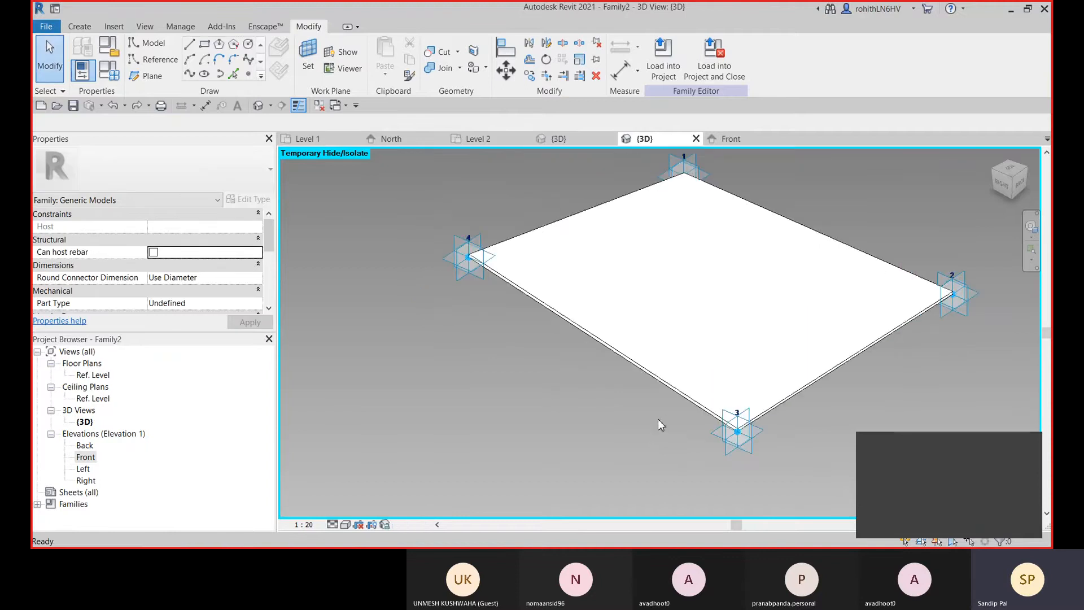
{"action": "key", "text": "ctrl+z"}
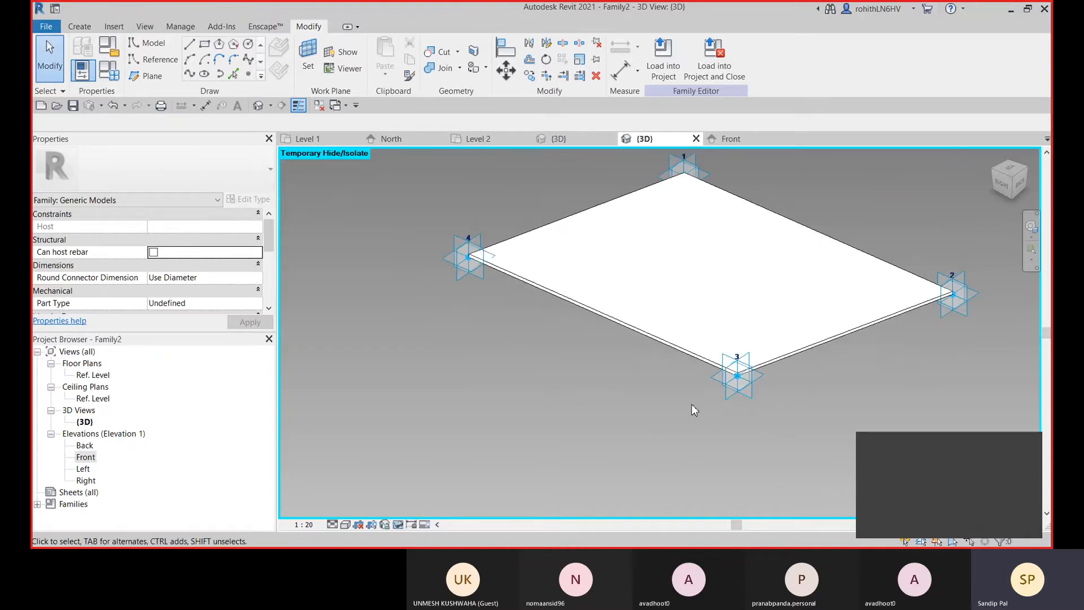
Check the chain of four reference lines around the panel, and reset Temporary Hide/Isolate to bring the frame back.
{"action": "middle_click_drag", "start_coordinate": [626, 423], "coordinate": [598, 429]}
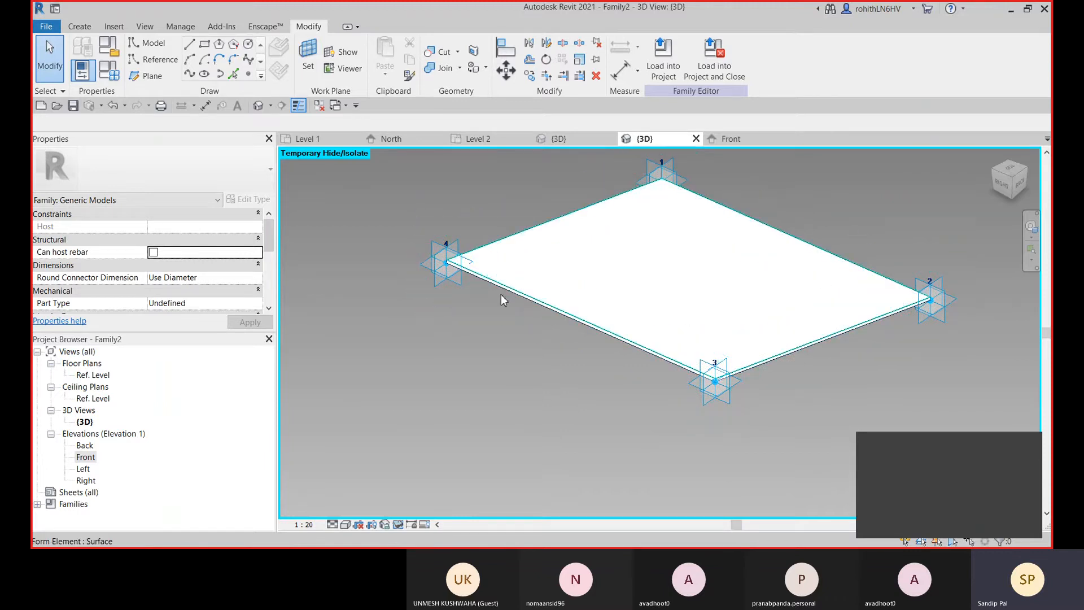
{"action": "key", "text": "Tab"}
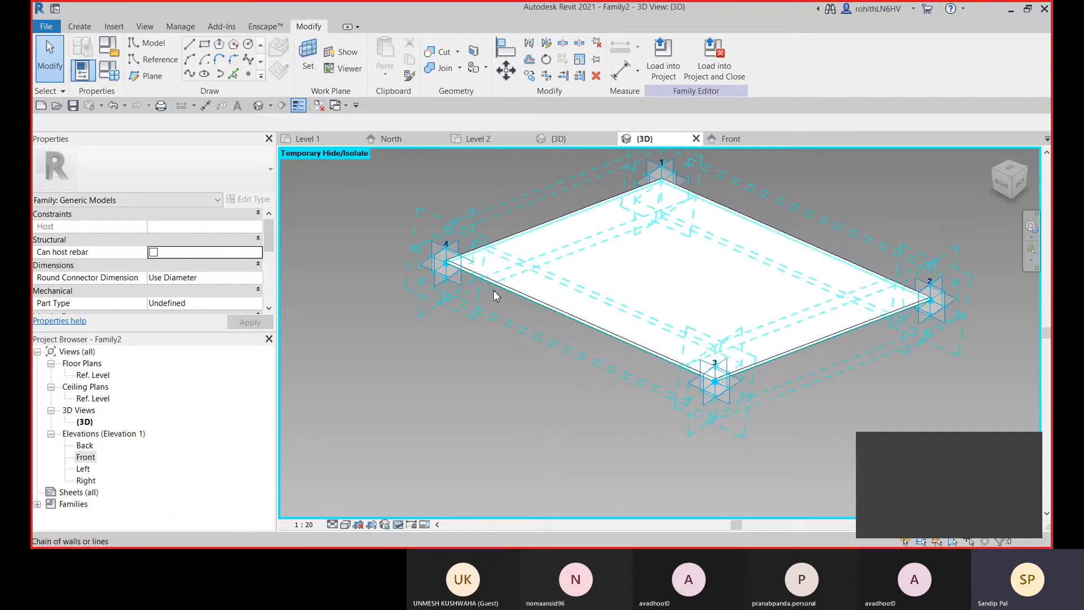
{"action": "left_click", "coordinate": [497, 295]}
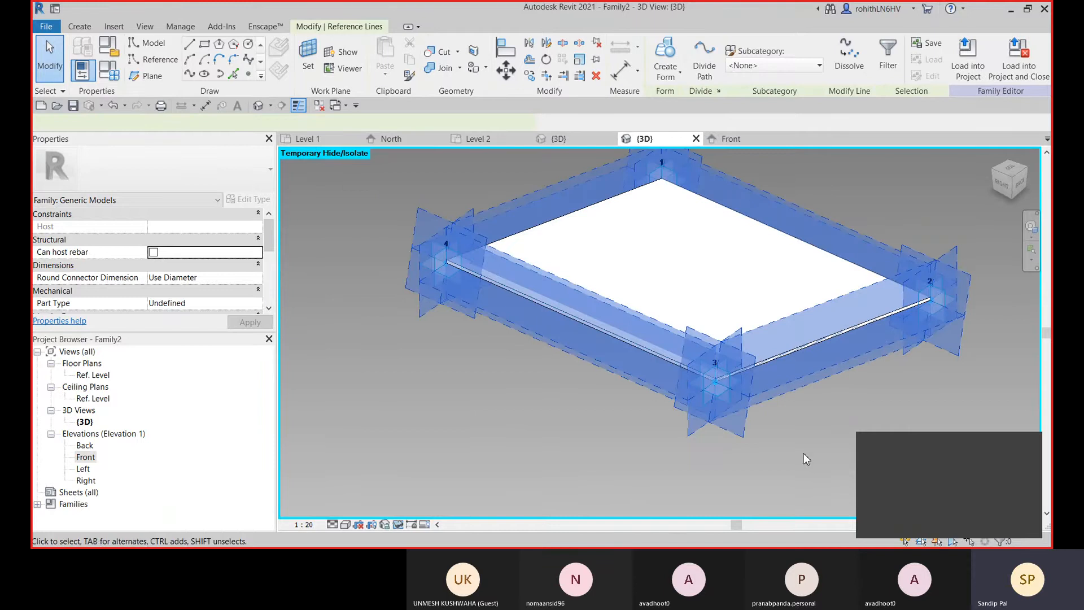
{"action": "left_click", "coordinate": [561, 442]}
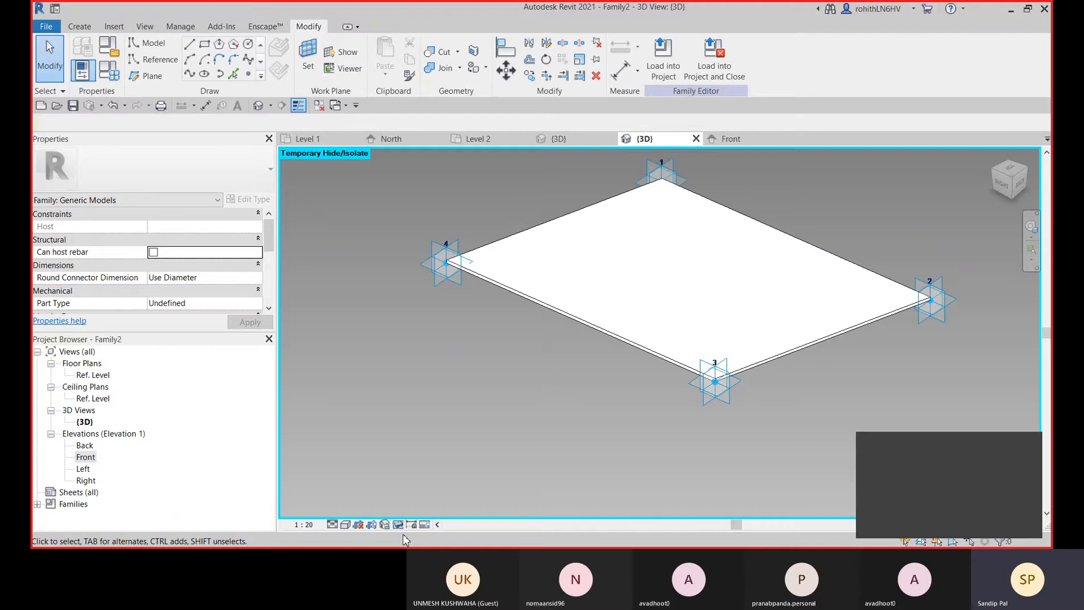
{"action": "left_click", "coordinate": [404, 536]}
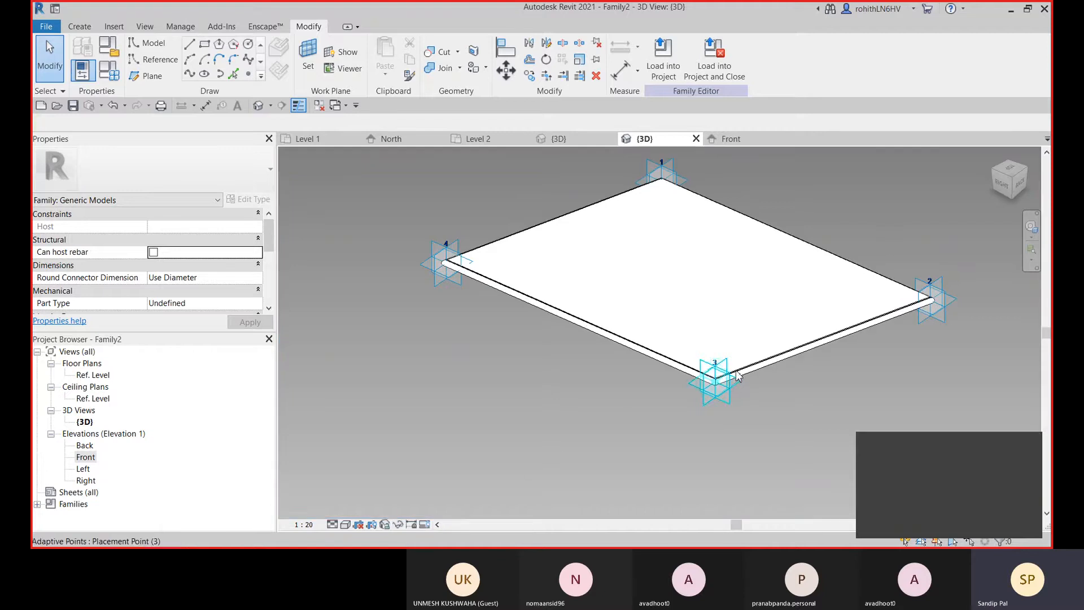
Associate the panel form's Material property with the existing Panel family parameter.
{"action": "scroll", "coordinate": [710, 399], "scroll_direction": "up", "scroll_amount": 5}
{"action": "scroll", "coordinate": [644, 448], "scroll_direction": "down", "scroll_amount": 6}
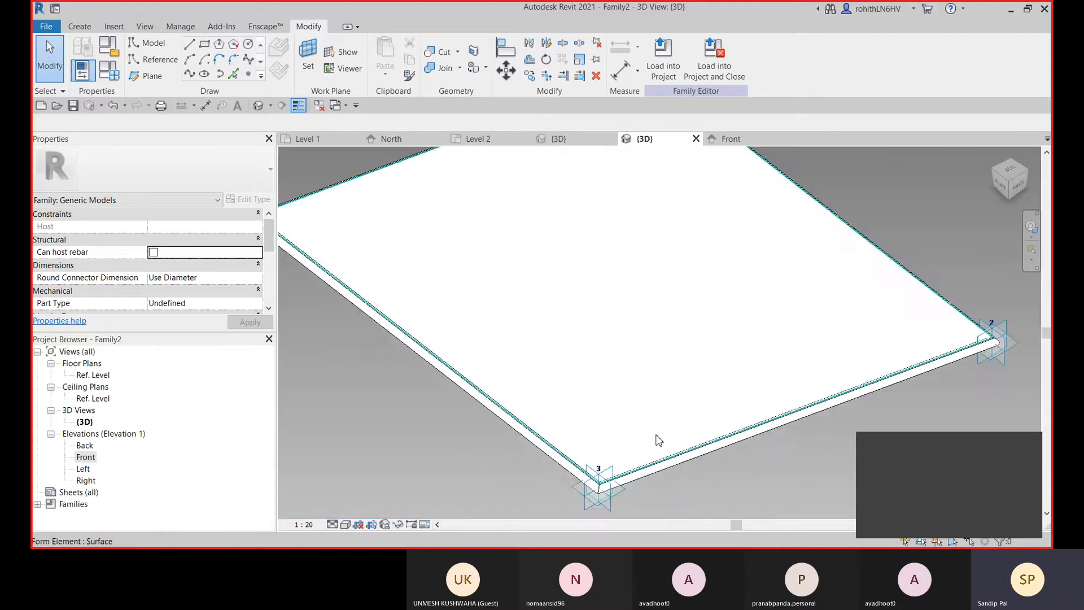
{"action": "middle_click_drag", "start_coordinate": [721, 413], "coordinate": [685, 505], "text": "shift"}
{"action": "scroll", "coordinate": [647, 484], "scroll_direction": "up", "scroll_amount": 5}
{"action": "left_click", "coordinate": [605, 334]}
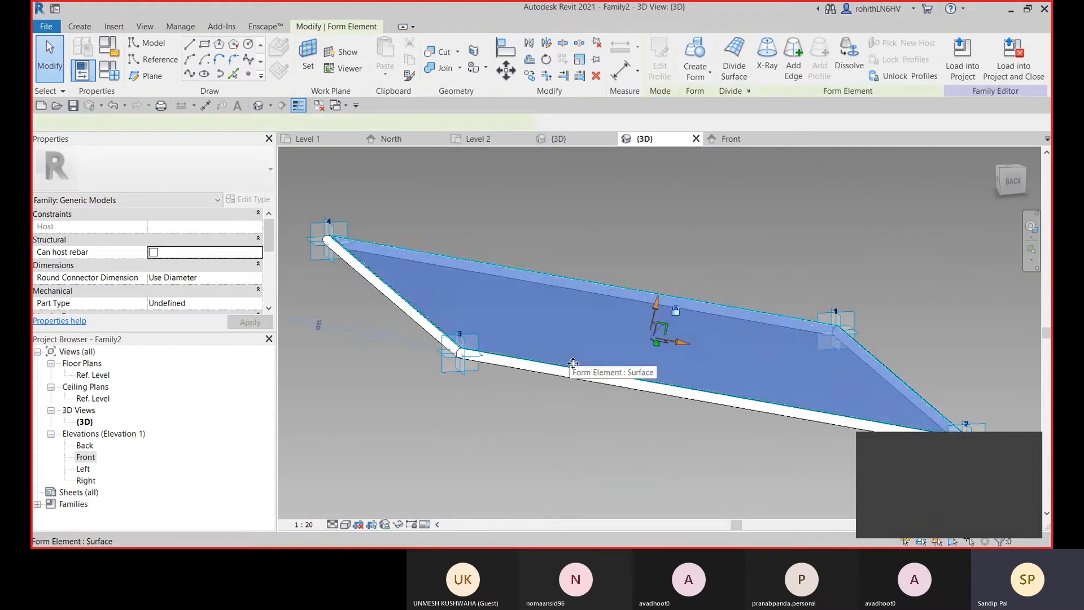
{"action": "scroll", "coordinate": [552, 417], "scroll_direction": "down", "scroll_amount": 2}
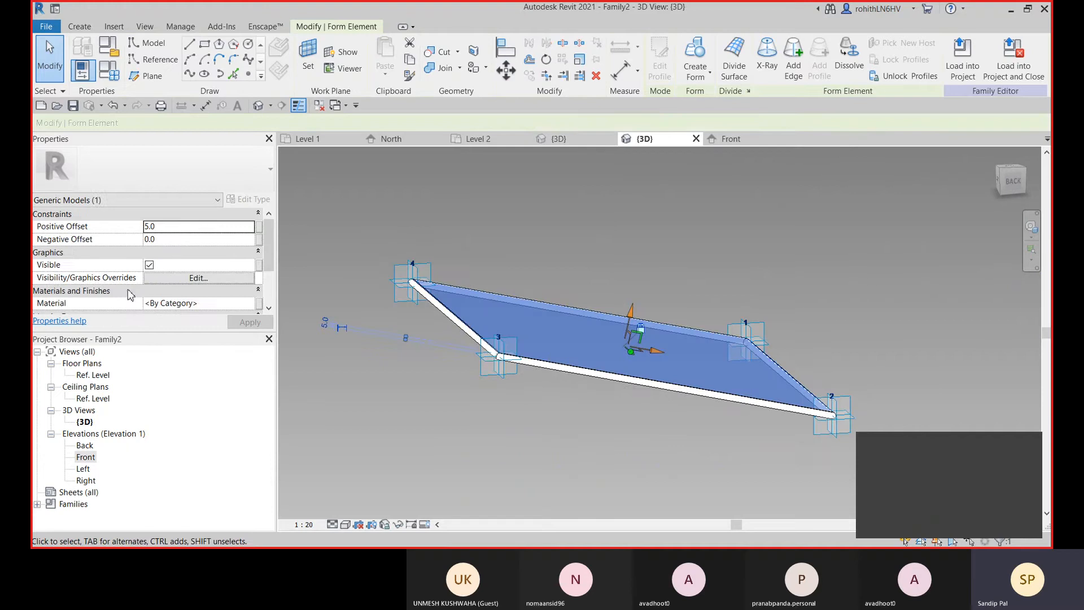
{"action": "left_click", "coordinate": [259, 306]}
{"action": "left_click", "coordinate": [435, 242]}
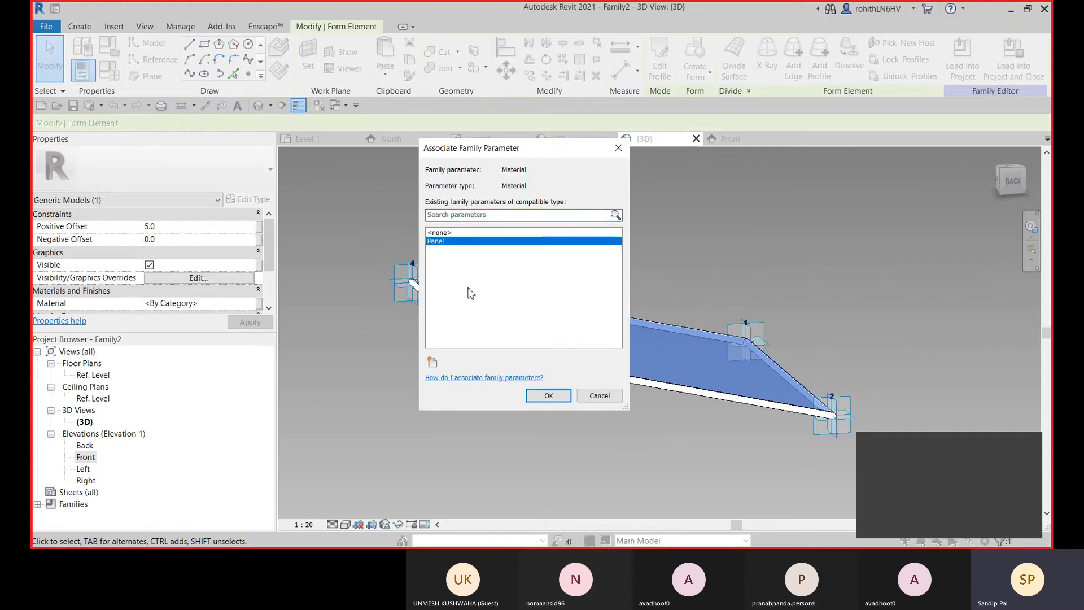
{"action": "left_click", "coordinate": [547, 395]}
{"action": "left_click", "coordinate": [589, 446]}
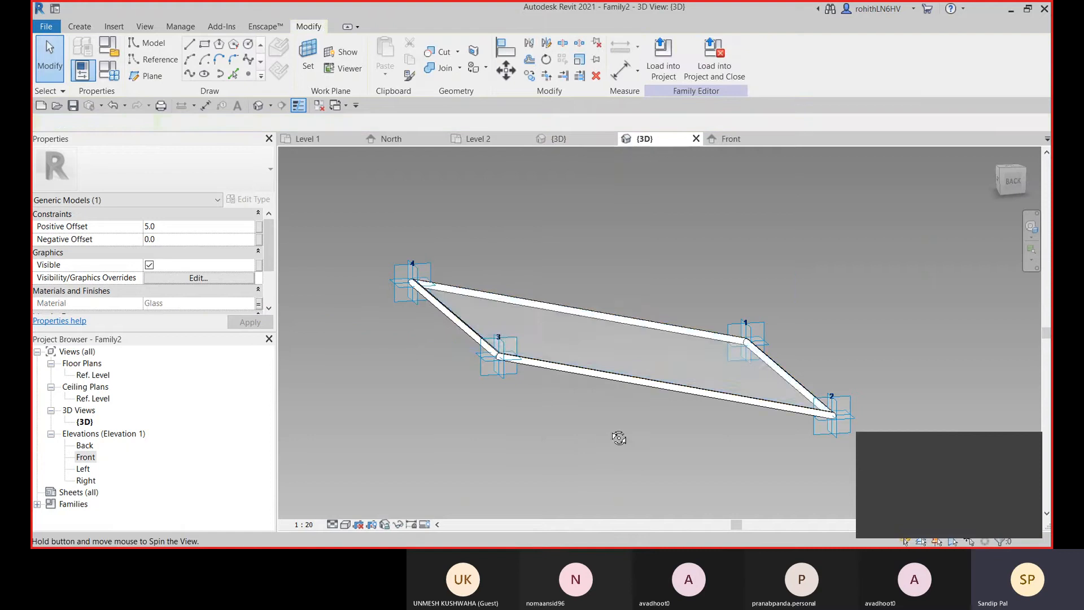
Raise adaptive point 1 vertically and inspect how the glass panel and frame follow from the back and front.
{"action": "middle_click_drag", "start_coordinate": [617, 438], "coordinate": [670, 457], "text": "shift"}
{"action": "scroll", "coordinate": [638, 476], "scroll_direction": "down", "scroll_amount": 2}
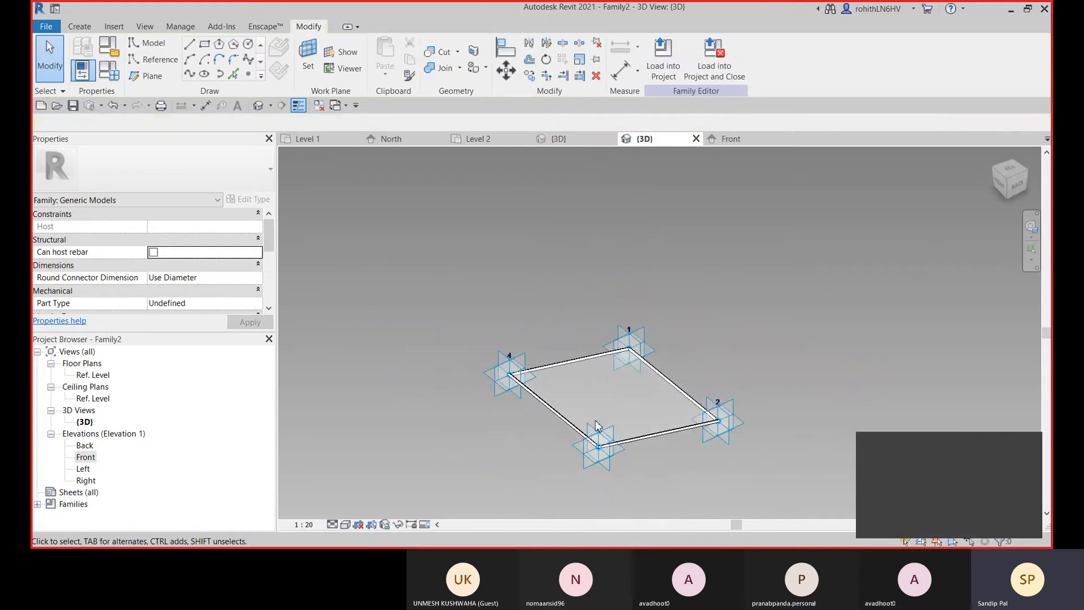
{"action": "scroll", "coordinate": [596, 429], "scroll_direction": "up", "scroll_amount": 3}
{"action": "key", "text": "Tab"}
{"action": "middle_click_drag", "start_coordinate": [695, 351], "coordinate": [699, 317], "text": "shift"}
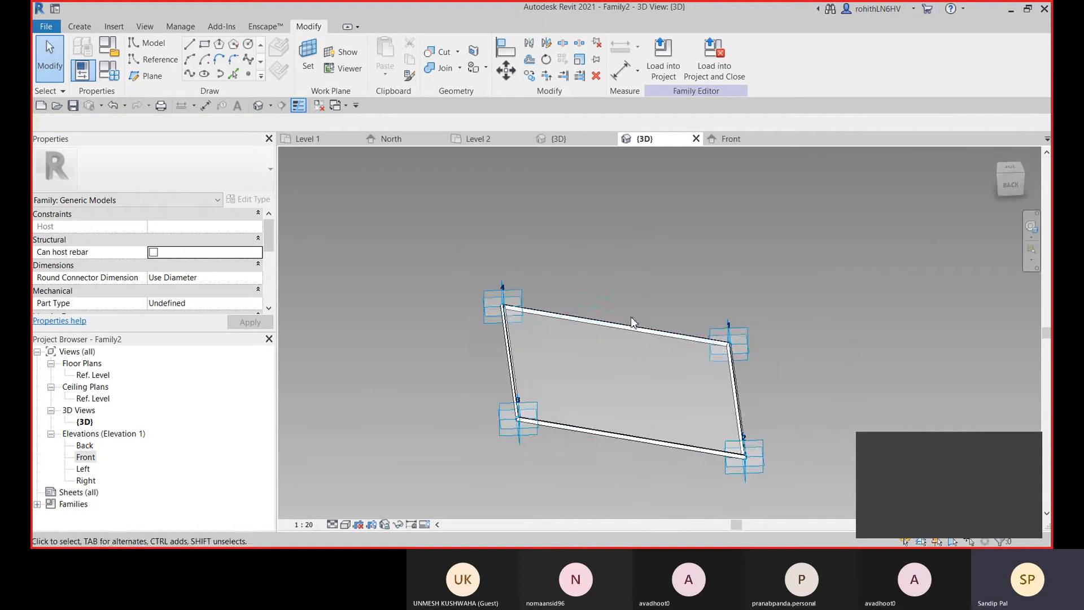
{"action": "left_click", "coordinate": [736, 344]}
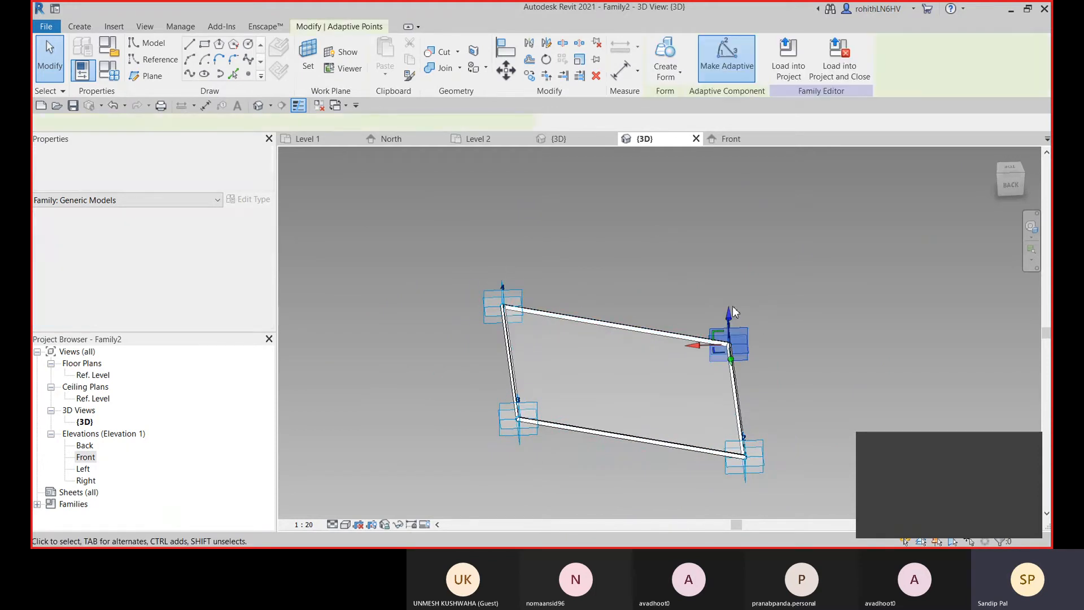
{"action": "left_click_drag", "start_coordinate": [729, 310], "coordinate": [731, 284]}
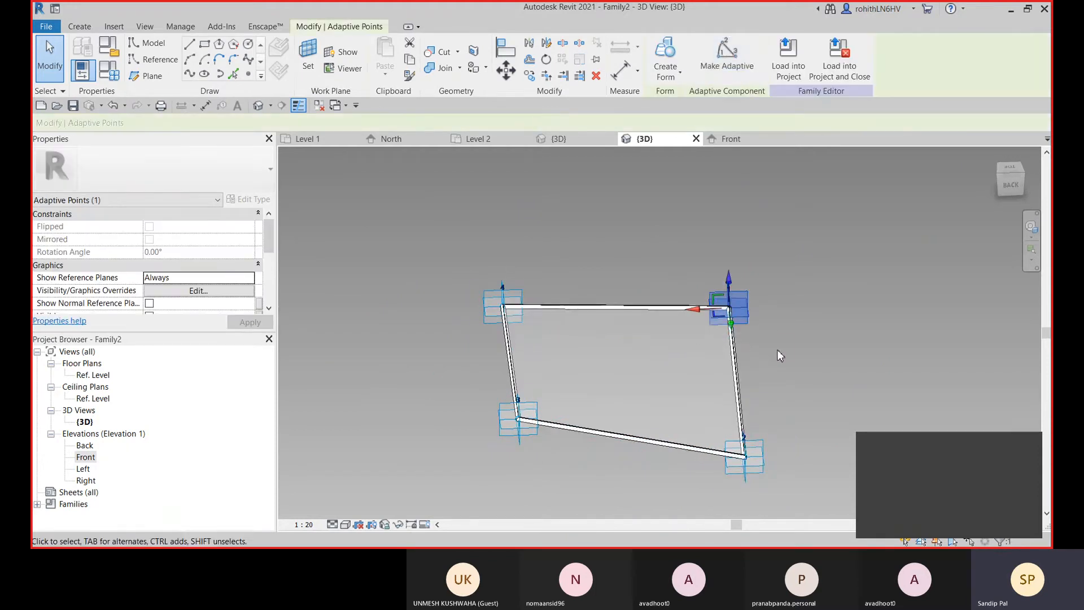
{"action": "middle_click_drag", "start_coordinate": [777, 350], "coordinate": [805, 511], "text": "shift"}
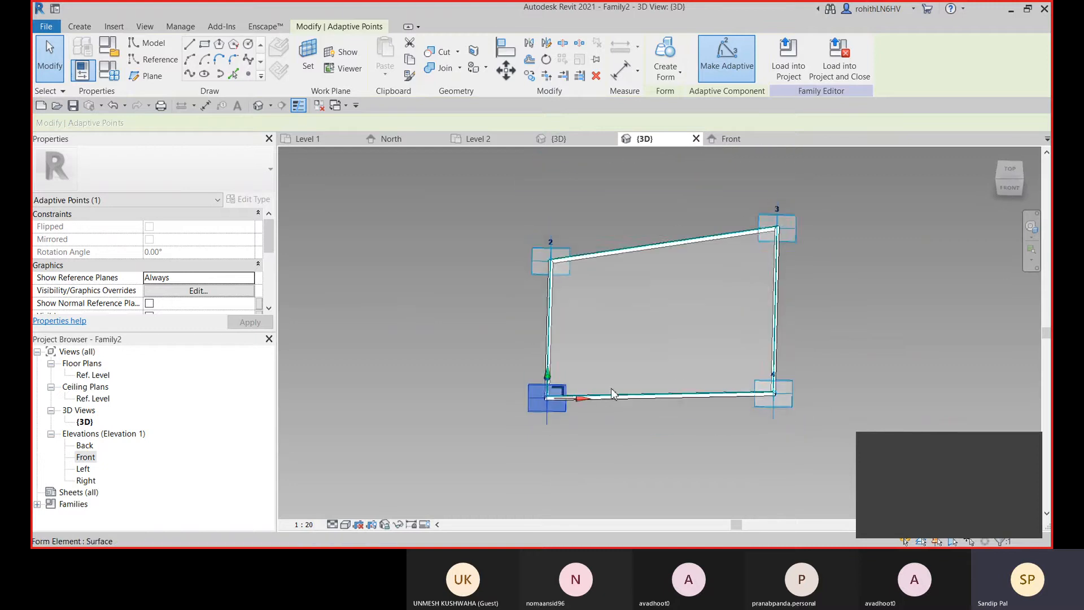
{"action": "scroll", "coordinate": [610, 393], "scroll_direction": "up", "scroll_amount": 2}
{"action": "left_click", "coordinate": [628, 460]}
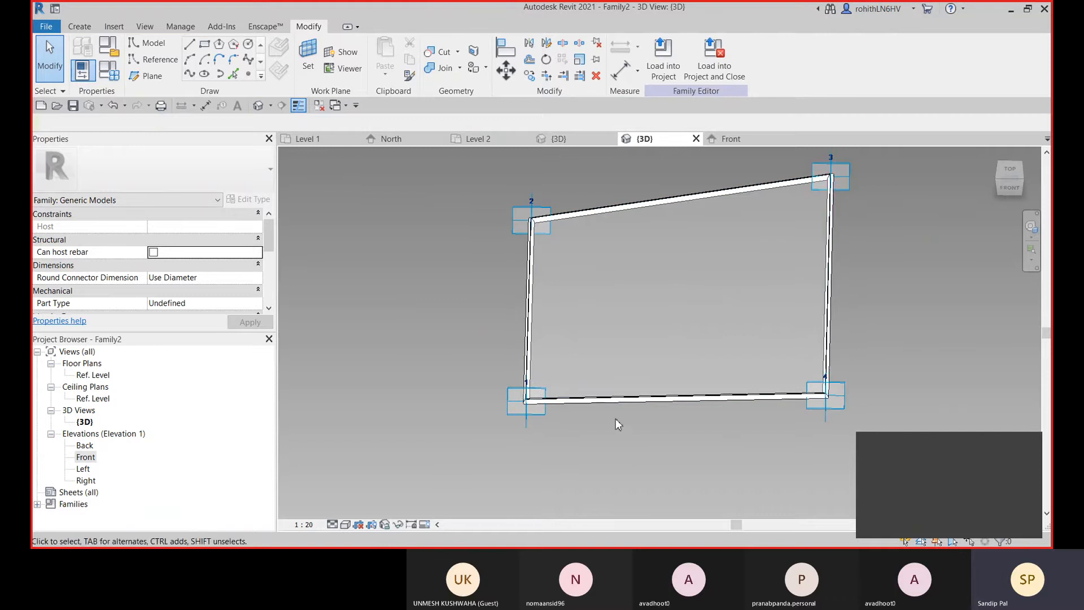
{"action": "middle_click_drag", "start_coordinate": [618, 424], "coordinate": [664, 405], "text": "shift"}
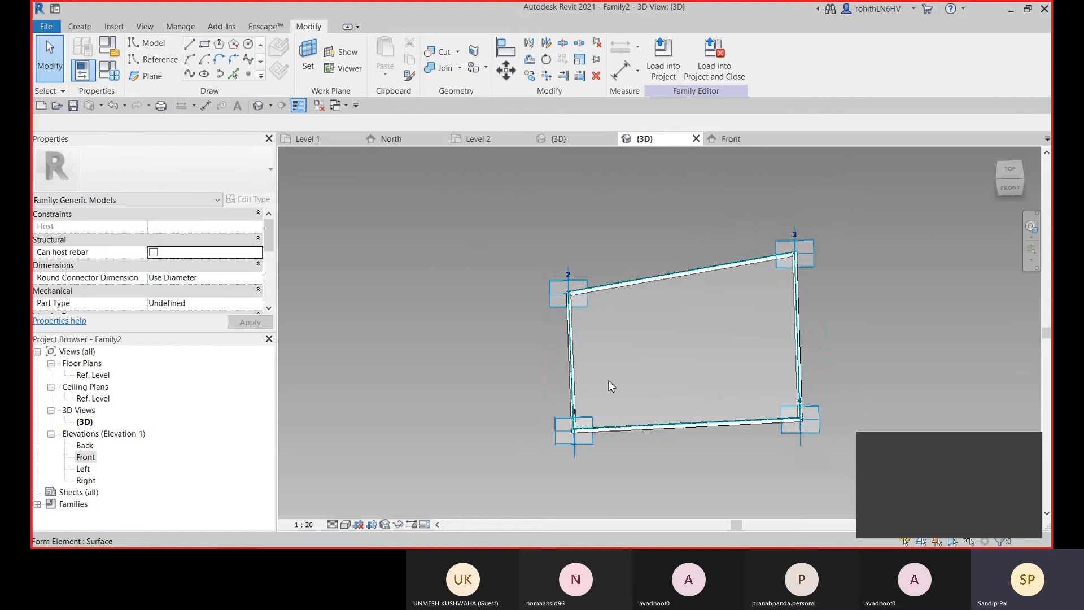
Load the adaptive family into Project3 without saving the project, and cancel manual component placement in the 3D view.
{"action": "left_click", "coordinate": [667, 71]}
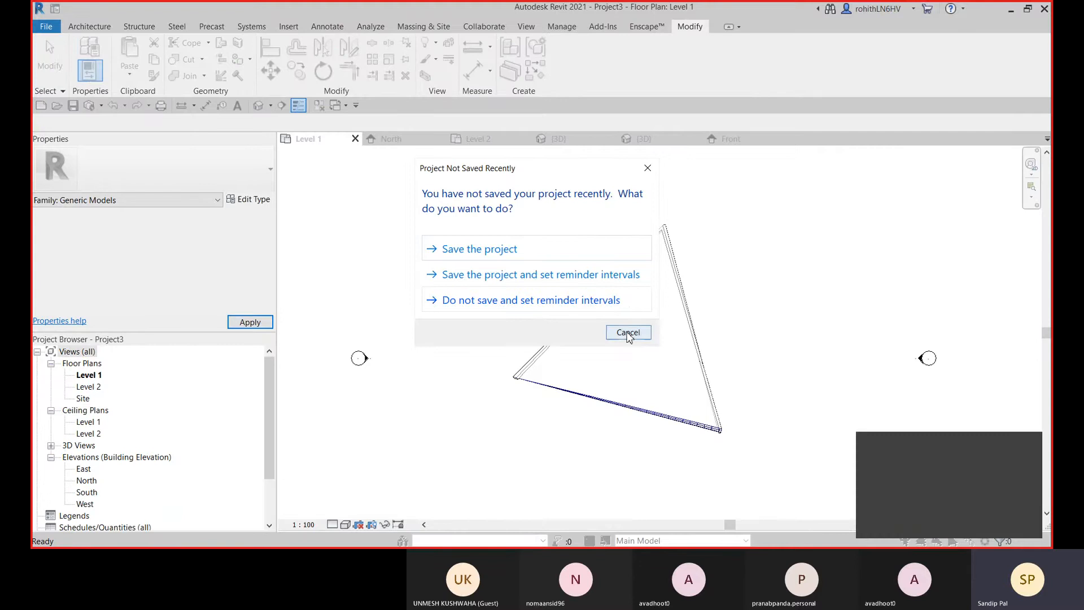
{"action": "left_click", "coordinate": [628, 333]}
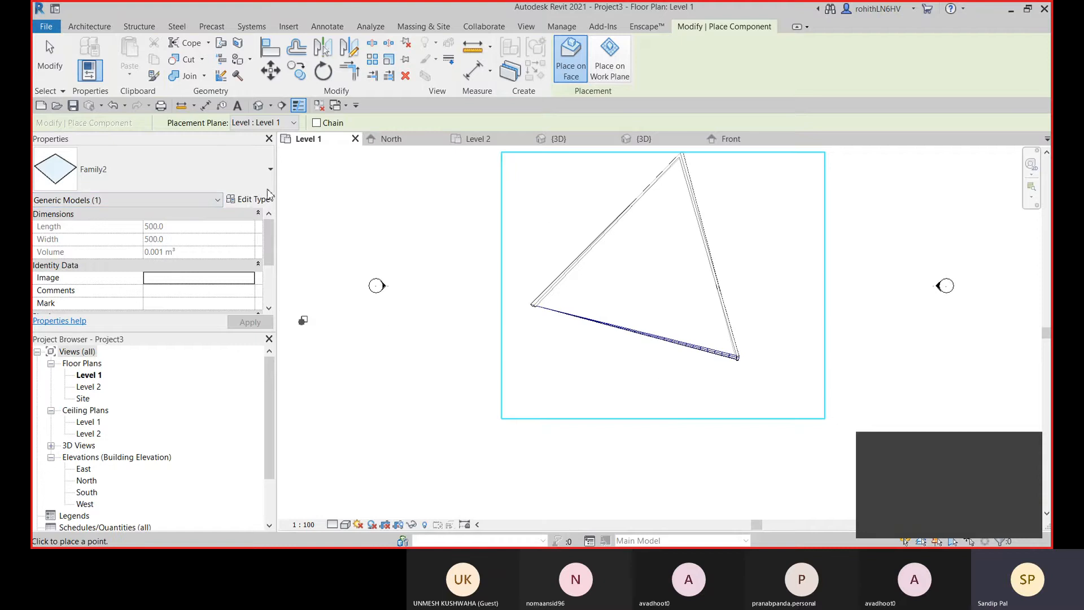
{"action": "left_click", "coordinate": [258, 106]}
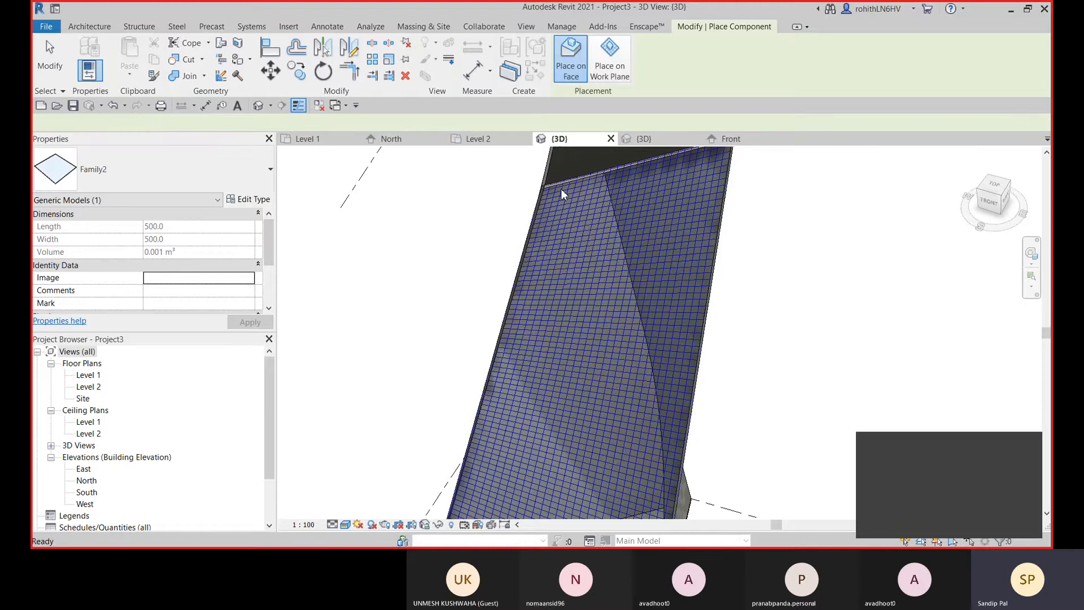
{"action": "scroll", "coordinate": [561, 188], "scroll_direction": "up", "scroll_amount": 4}
{"action": "scroll", "coordinate": [526, 191], "scroll_direction": "up", "scroll_amount": 2}
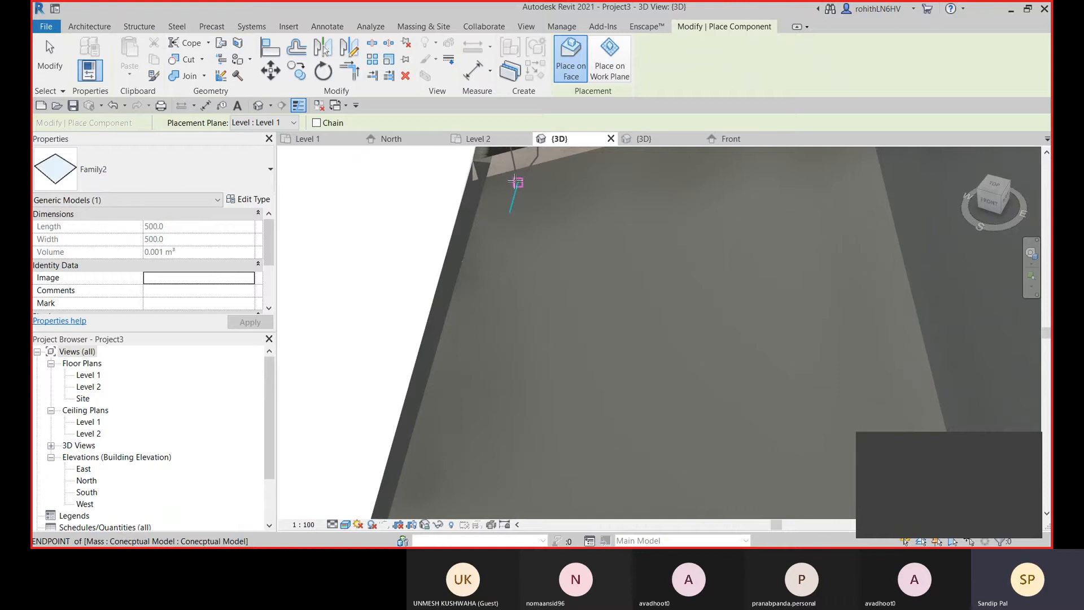
{"action": "key", "text": "Escape"}
{"action": "key", "text": "Escape"}
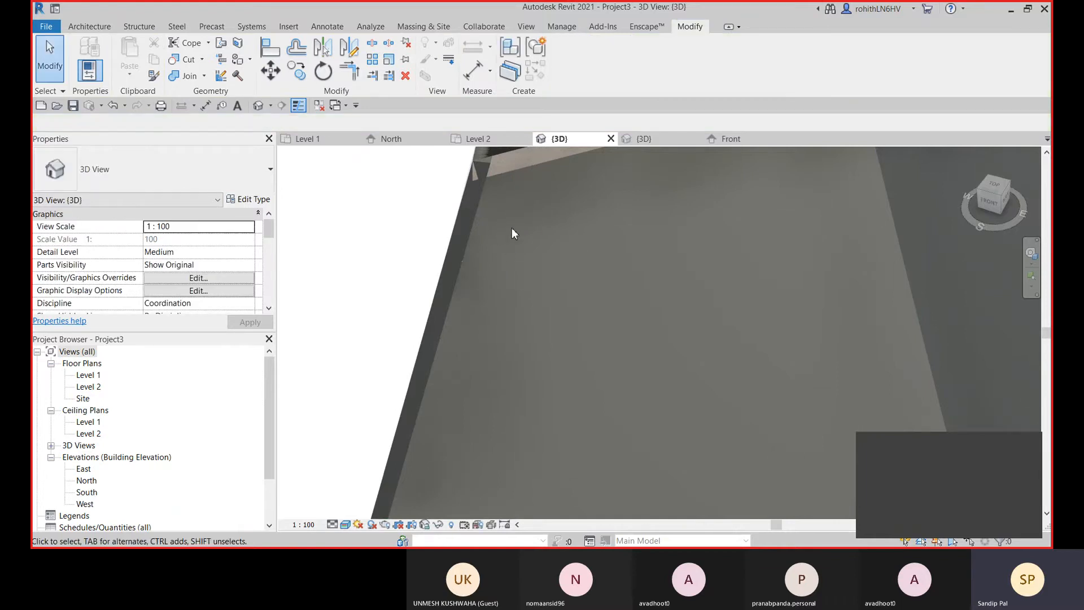
Open the gridded conceptual mass for in-place editing.
{"action": "scroll", "coordinate": [536, 221], "scroll_direction": "down", "scroll_amount": 5}
{"action": "scroll", "coordinate": [551, 226], "scroll_direction": "up", "scroll_amount": 2}
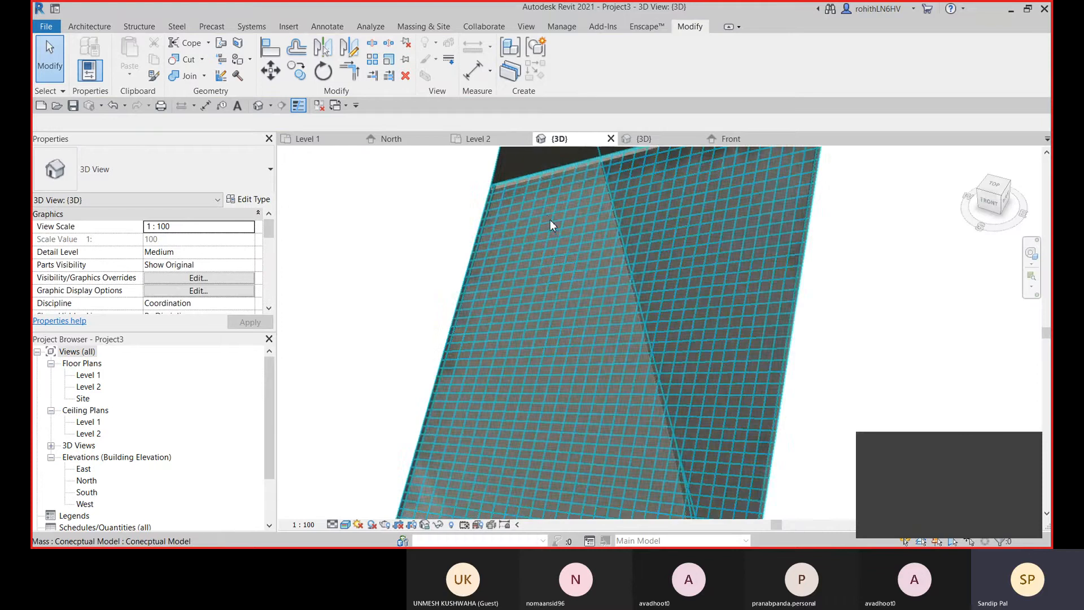
{"action": "left_click", "coordinate": [546, 215]}
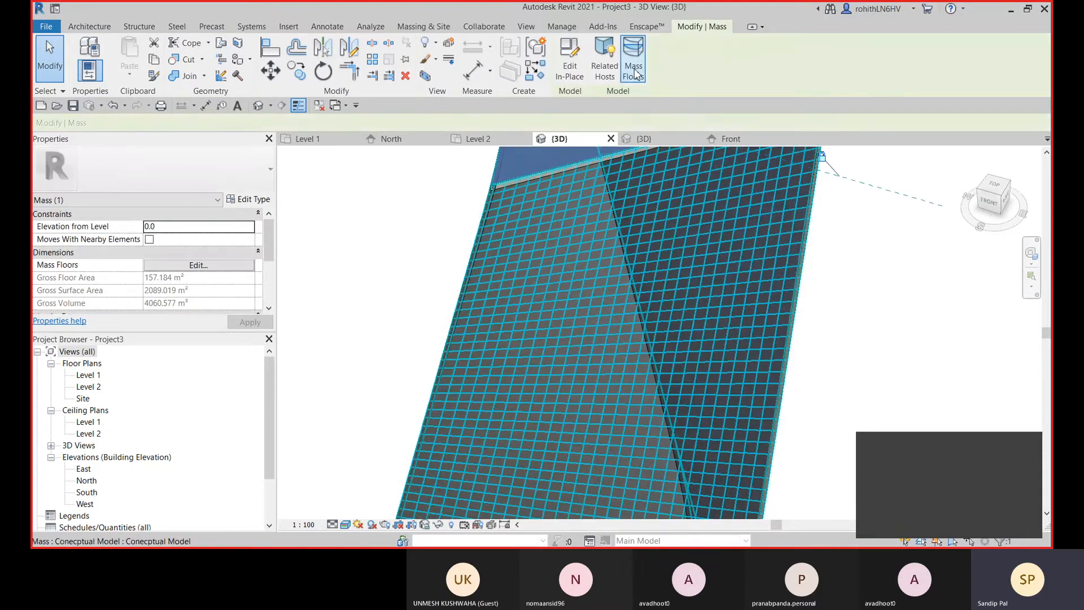
{"action": "left_click", "coordinate": [570, 65]}
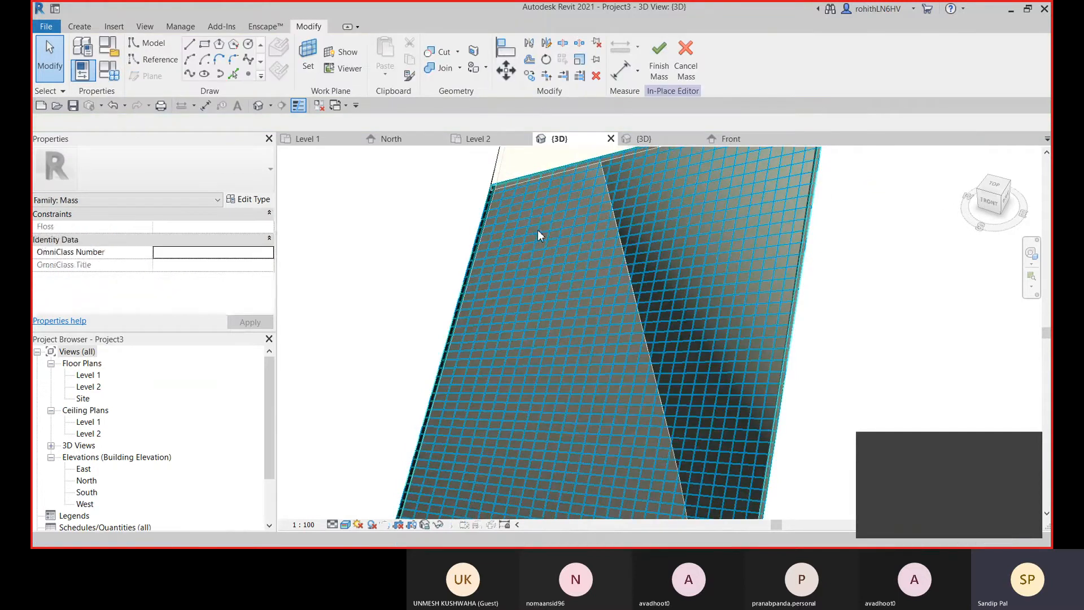
Check the front divided surface's representation settings and available pattern types, and leave the in-place mass edit without changing them.
{"action": "left_click", "coordinate": [623, 222]}
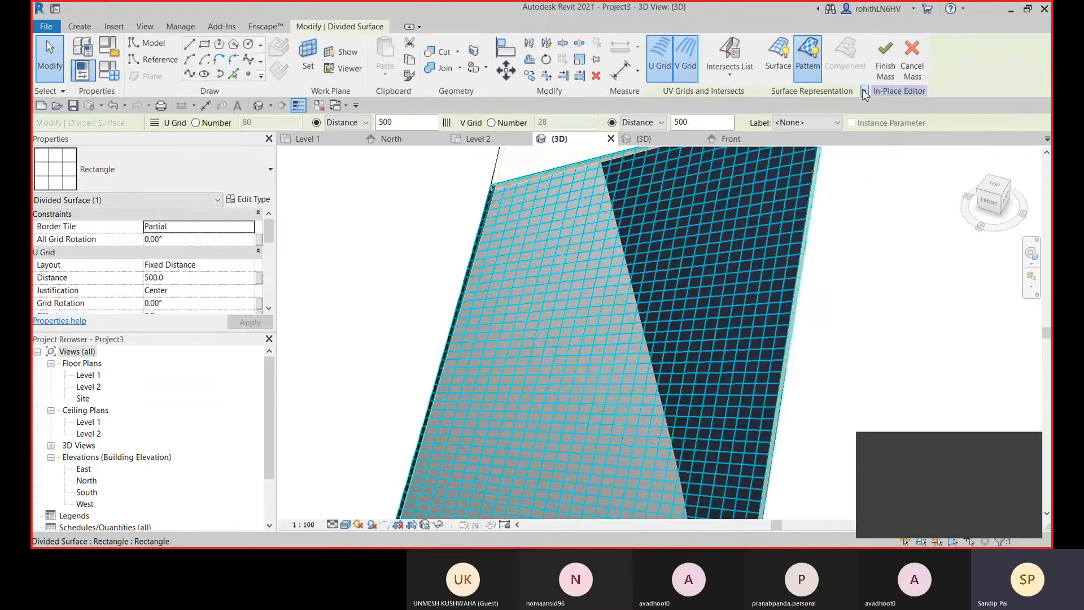
{"action": "left_click", "coordinate": [864, 92]}
{"action": "left_click", "coordinate": [264, 211]}
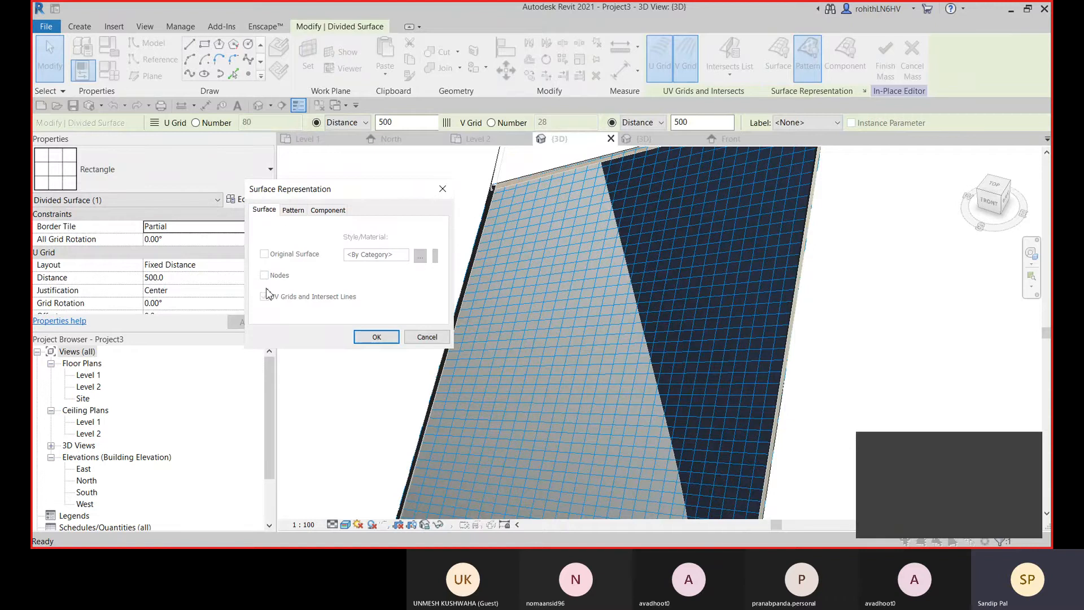
{"action": "left_click", "coordinate": [426, 337]}
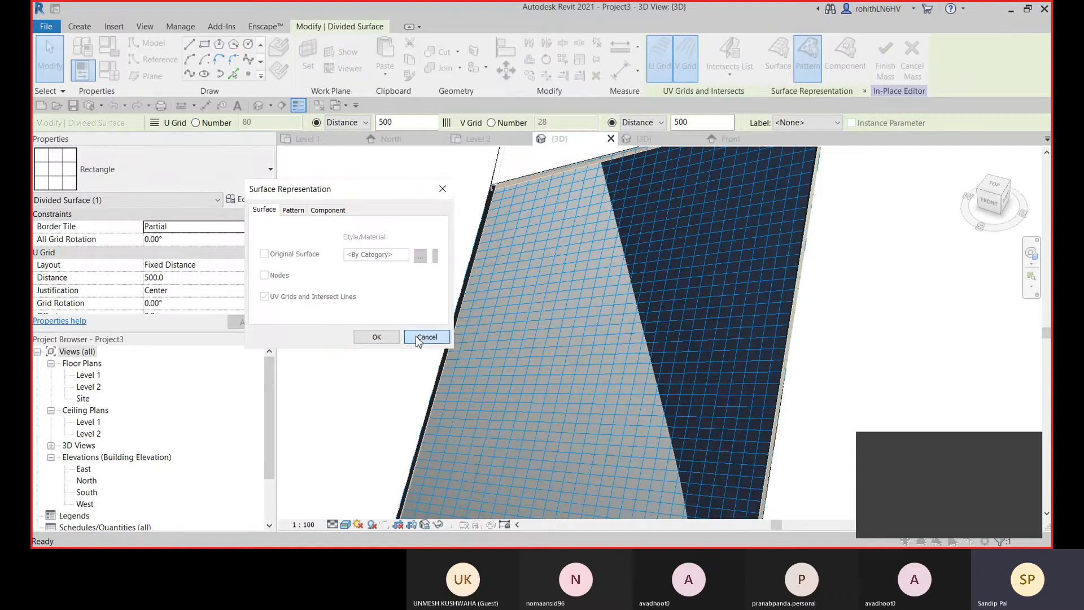
{"action": "left_click", "coordinate": [189, 178]}
{"action": "scroll", "coordinate": [193, 362], "scroll_direction": "down", "scroll_amount": 3}
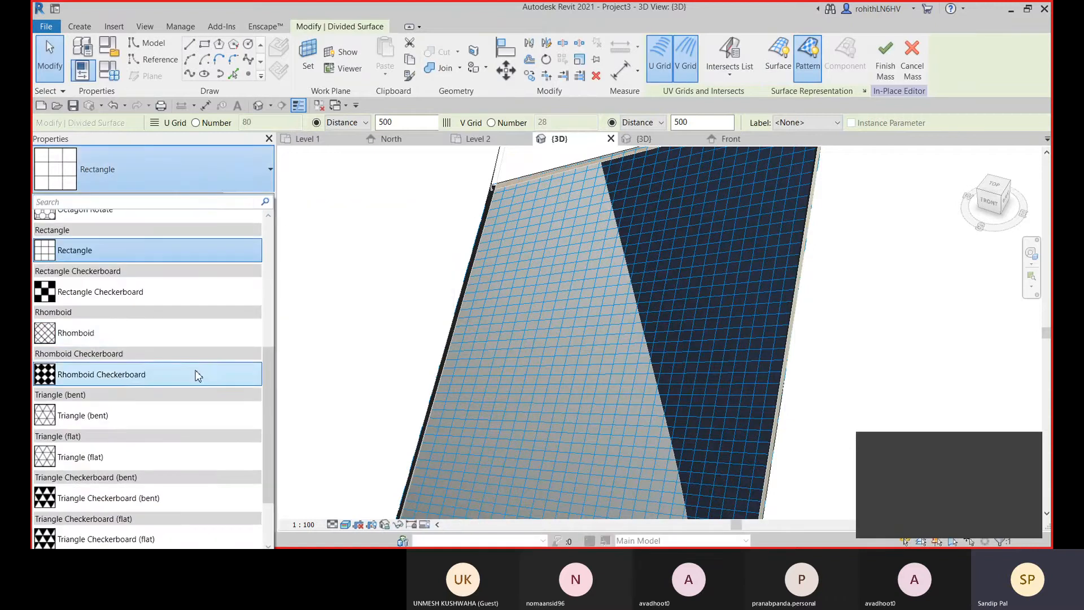
{"action": "scroll", "coordinate": [218, 404], "scroll_direction": "up", "scroll_amount": 5}
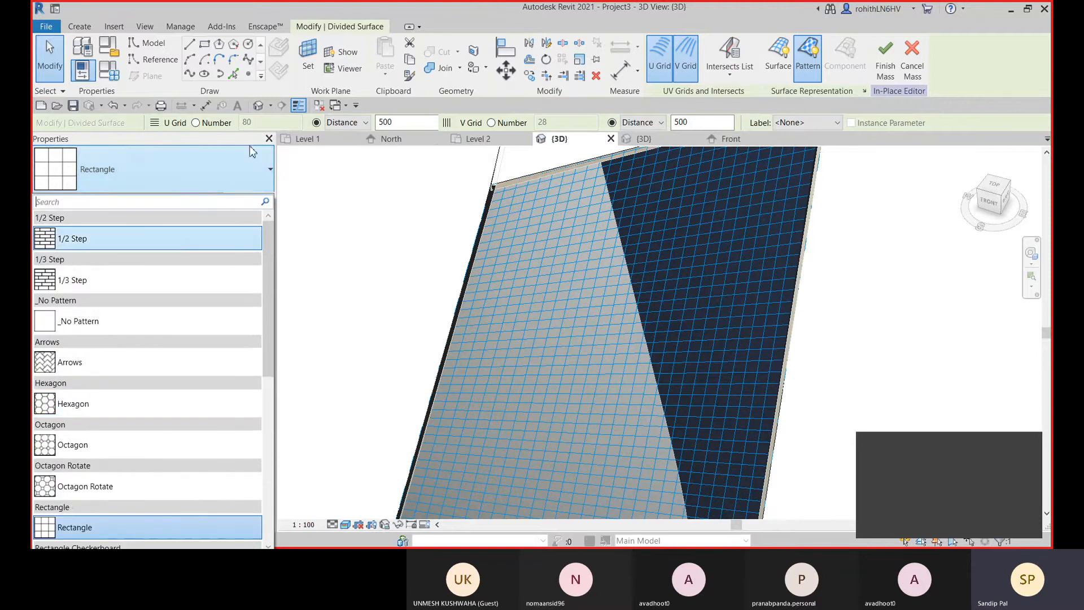
{"action": "left_click", "coordinate": [944, 122]}
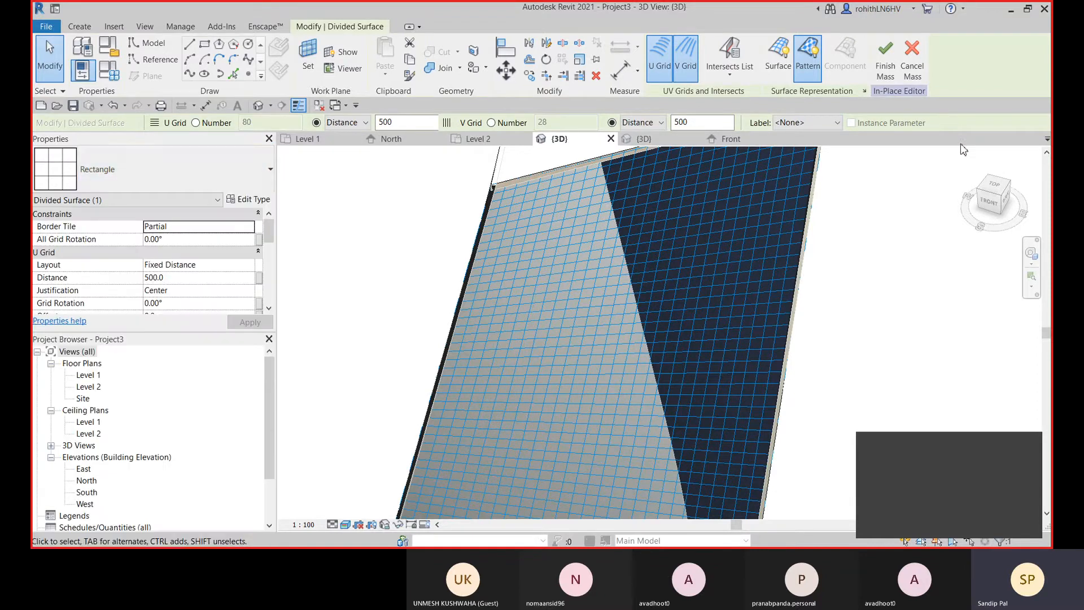
{"action": "left_click", "coordinate": [886, 67]}
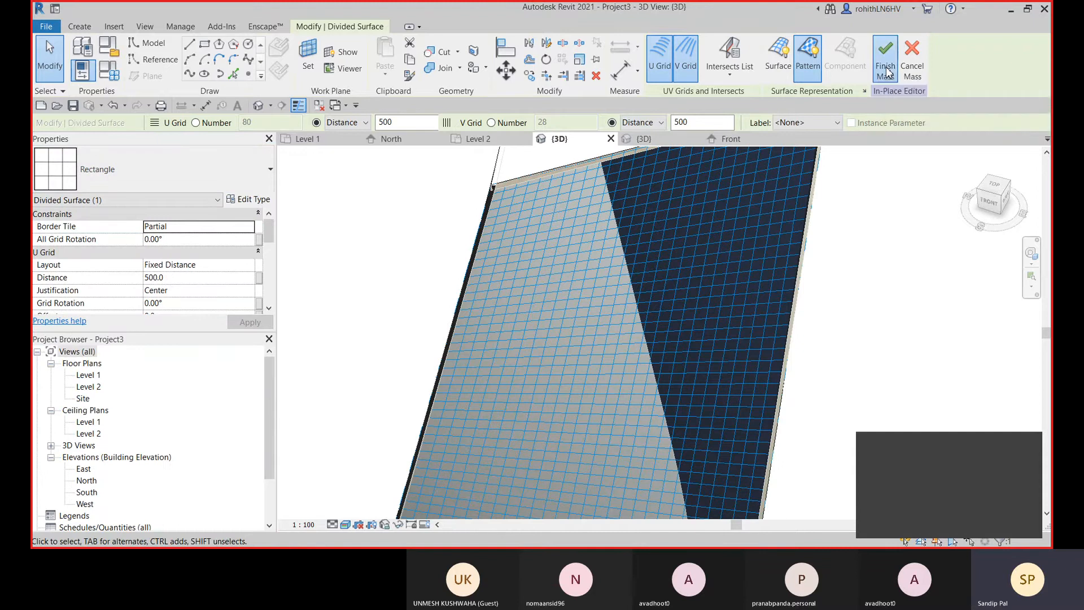
{"action": "key", "text": "Escape"}
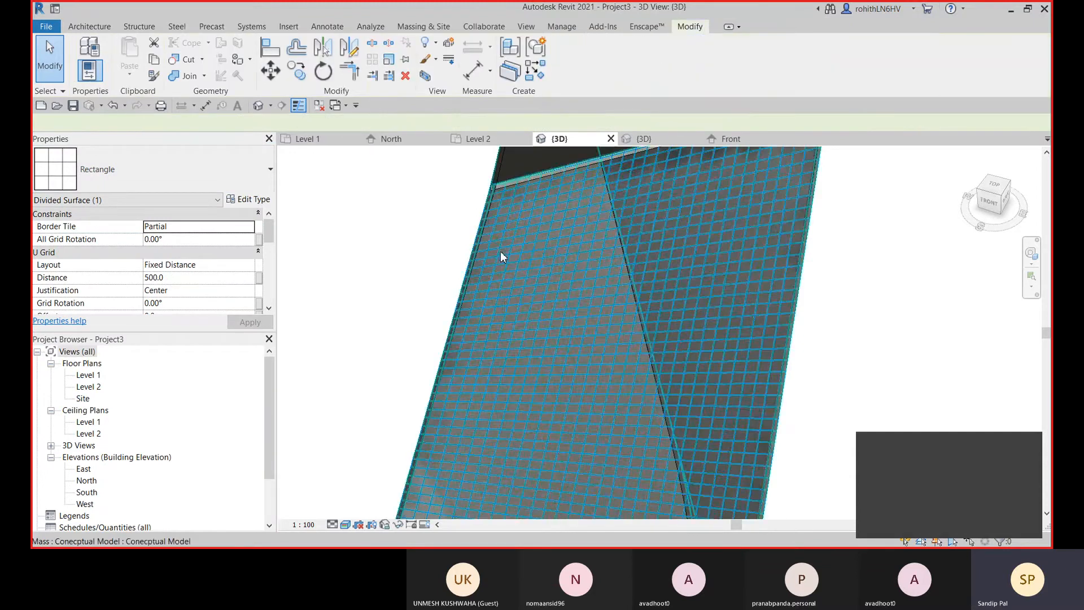
Place a Family2 adaptive panel on one grid cell near the front face's upper corner by picking the cell's four corner points.
{"action": "scroll", "coordinate": [504, 195], "scroll_direction": "up", "scroll_amount": 5}
{"action": "scroll", "coordinate": [511, 221], "scroll_direction": "up", "scroll_amount": 3}
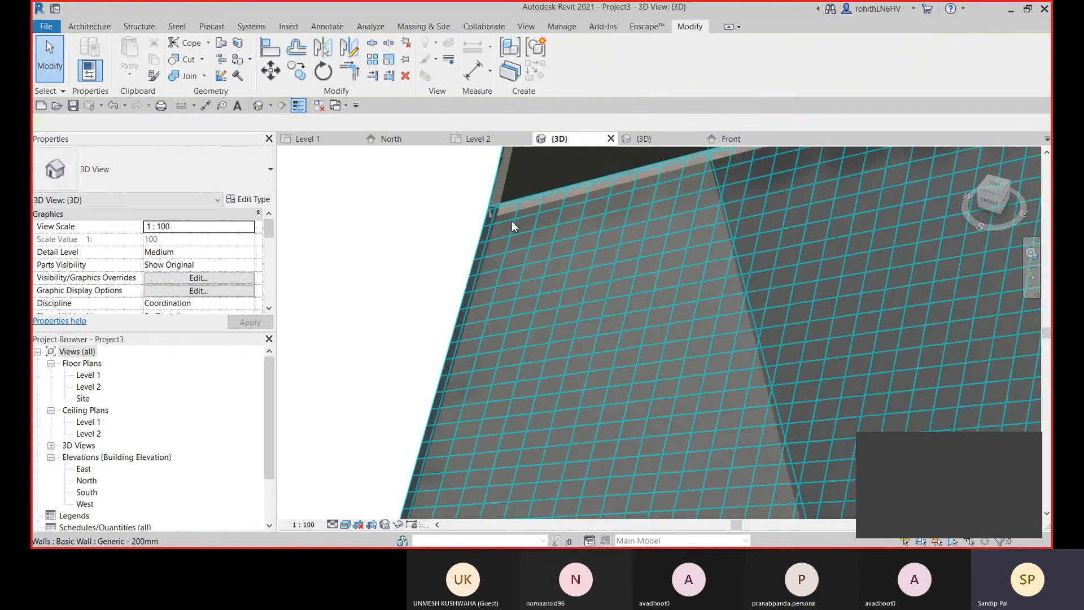
{"action": "left_click", "coordinate": [96, 27]}
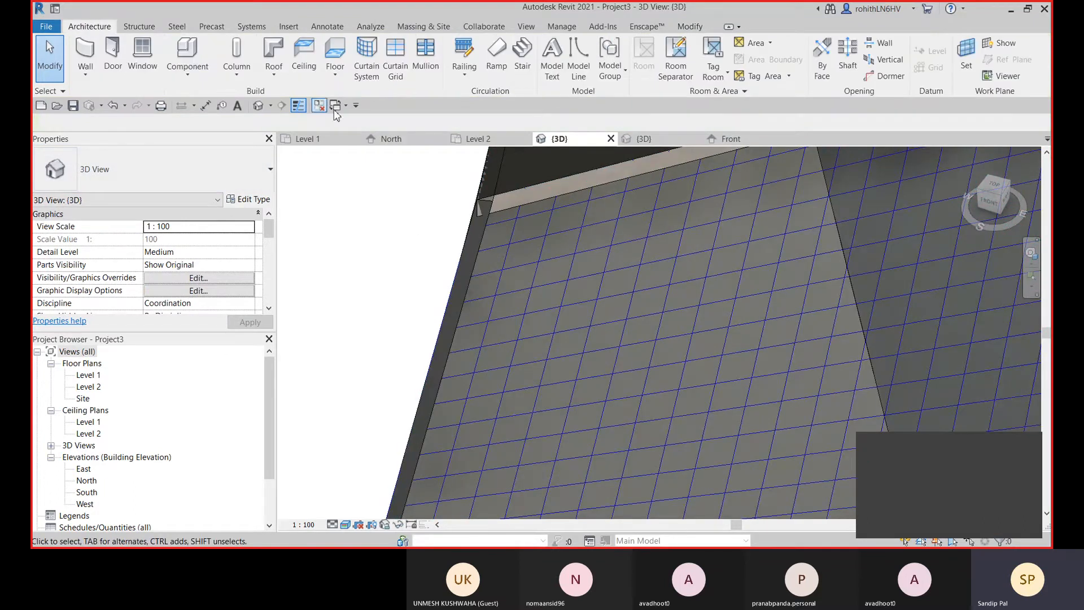
{"action": "left_click", "coordinate": [187, 72]}
{"action": "left_click", "coordinate": [204, 100]}
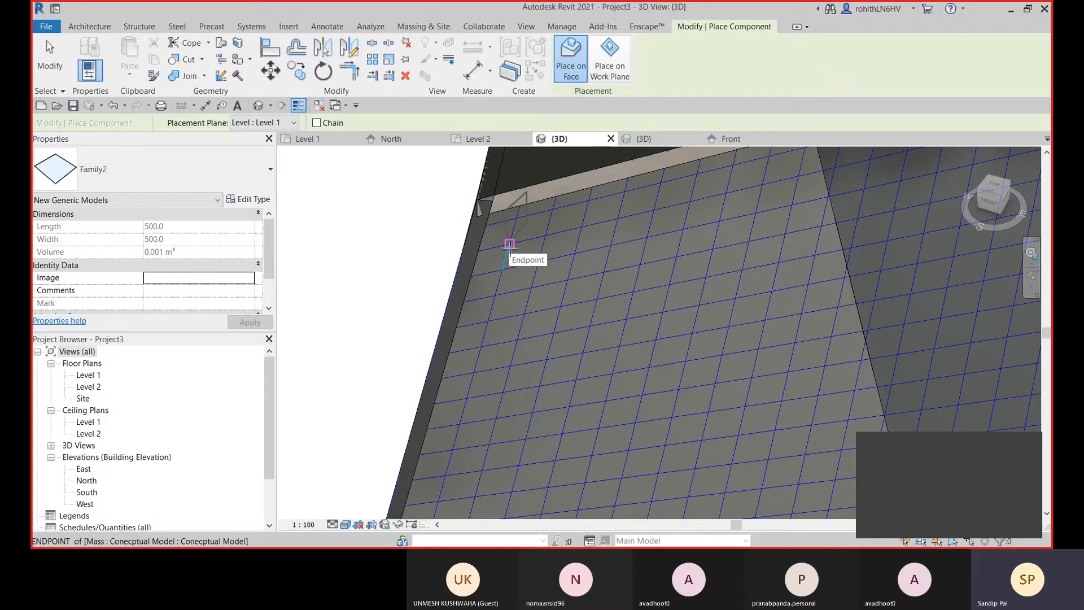
{"action": "scroll", "coordinate": [514, 242], "scroll_direction": "up", "scroll_amount": 1}
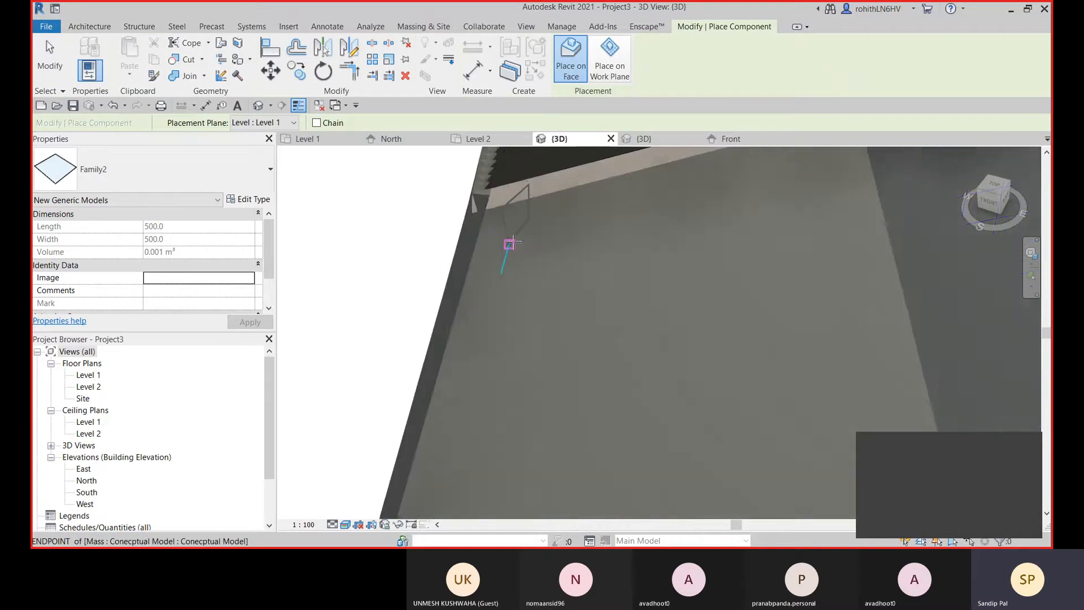
{"action": "scroll", "coordinate": [510, 245], "scroll_direction": "up", "scroll_amount": 1}
{"action": "scroll", "coordinate": [512, 245], "scroll_direction": "down", "scroll_amount": 1}
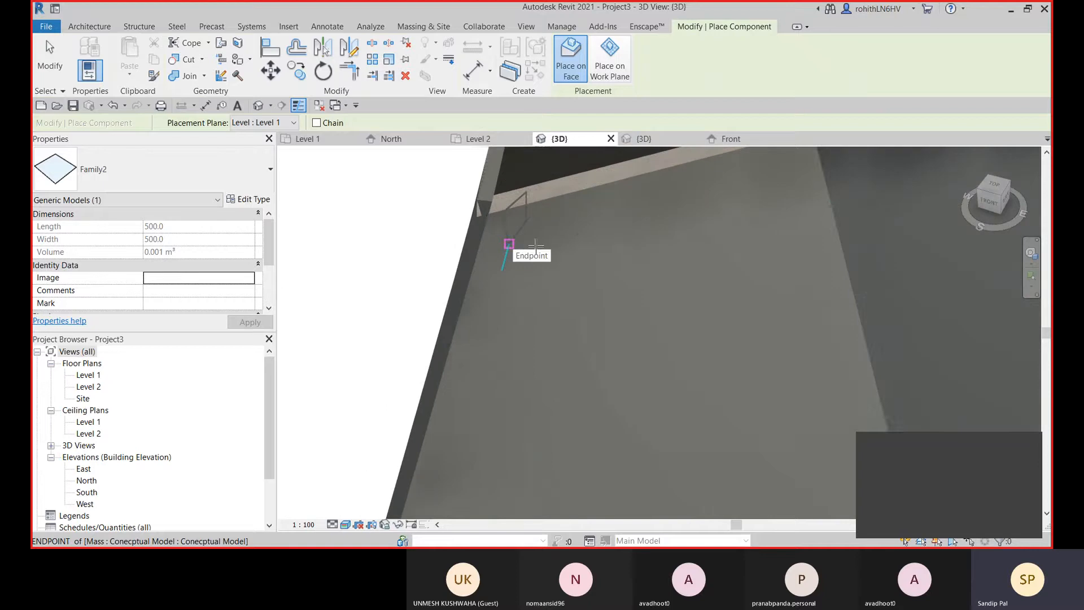
{"action": "scroll", "coordinate": [571, 250], "scroll_direction": "down", "scroll_amount": 1}
{"action": "middle_click_drag", "start_coordinate": [555, 259], "coordinate": [558, 268]}
{"action": "left_click", "coordinate": [601, 288]}
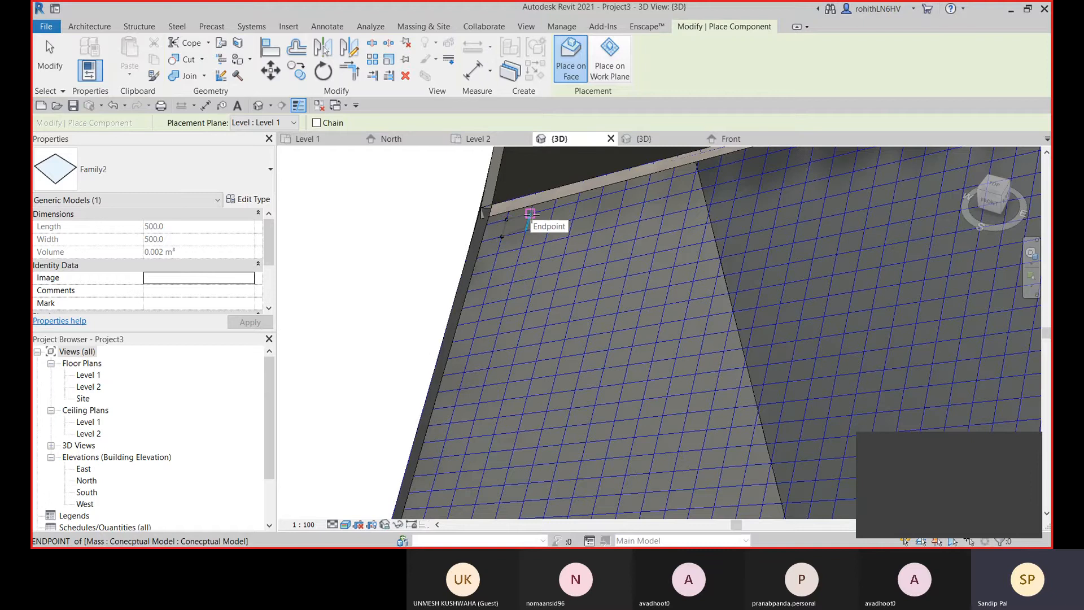
{"action": "left_click", "coordinate": [530, 213]}
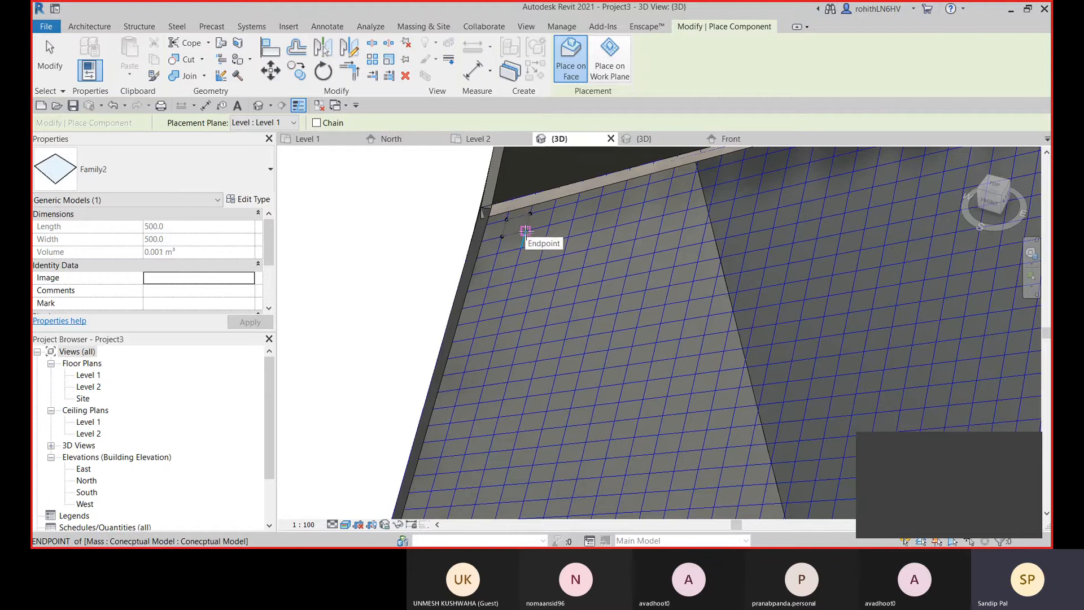
{"action": "left_click", "coordinate": [525, 231]}
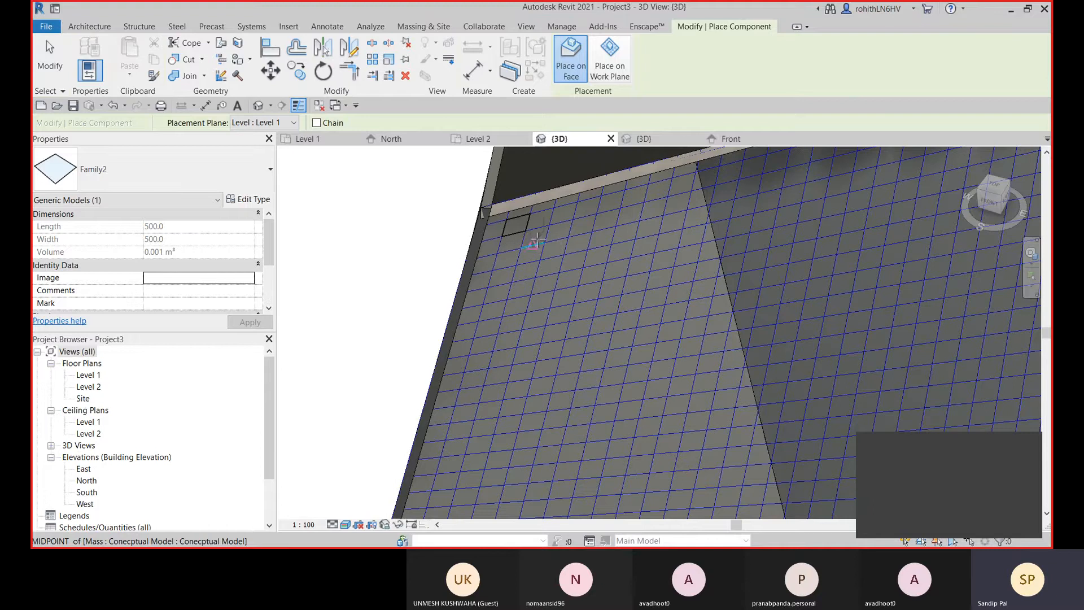
{"action": "key", "text": "Escape"}
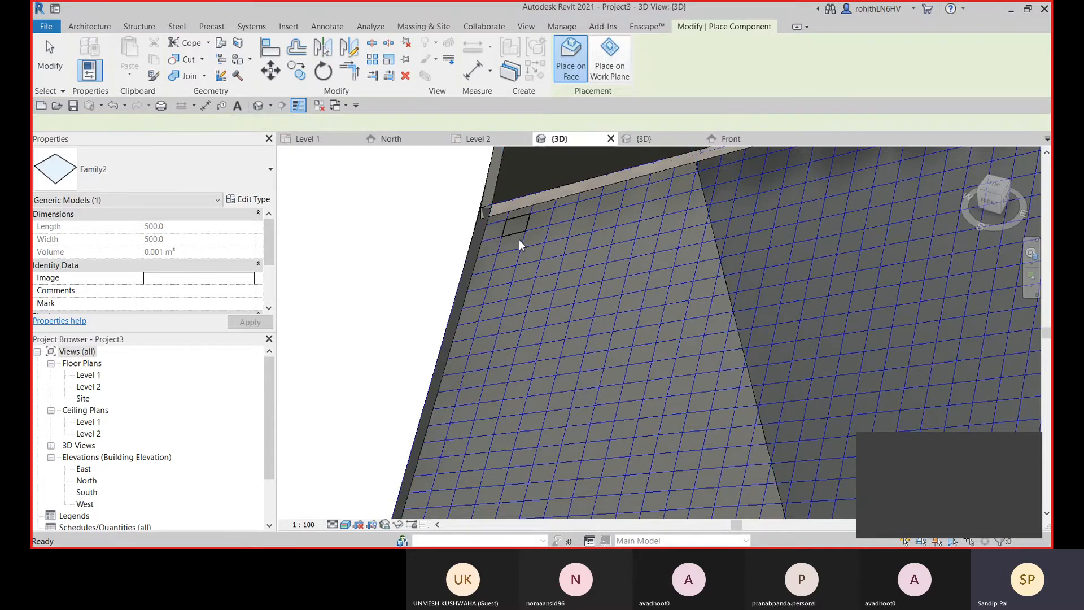
{"action": "key", "text": "Escape"}
Inspect how the placed Family2 panel and its frame fit the grid cell on the front face.
{"action": "scroll", "coordinate": [516, 225], "scroll_direction": "up", "scroll_amount": 3}
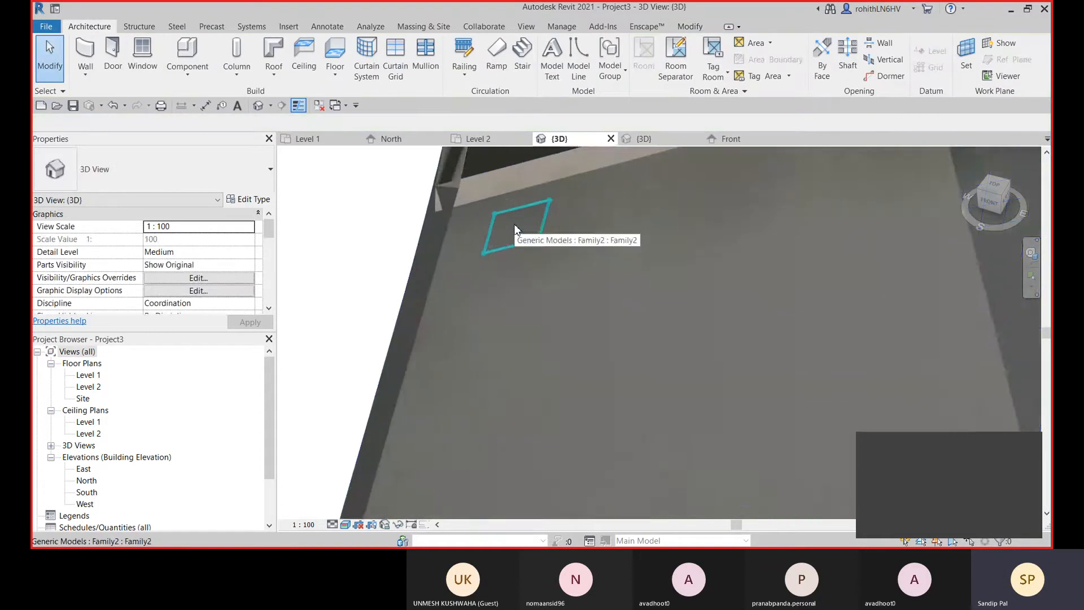
{"action": "scroll", "coordinate": [515, 229], "scroll_direction": "up", "scroll_amount": 2}
{"action": "left_click", "coordinate": [493, 215]}
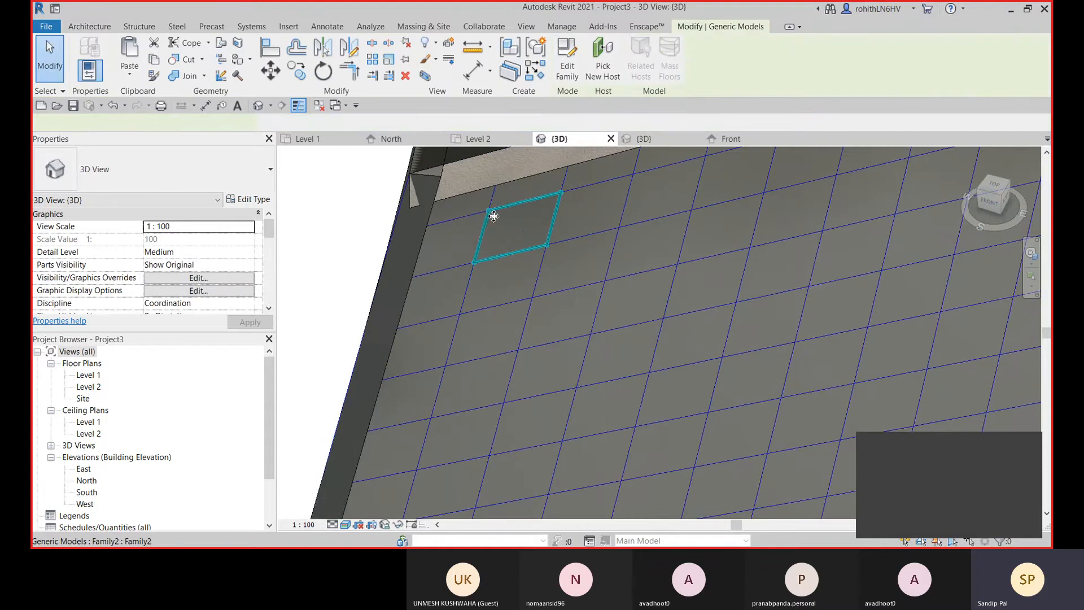
{"action": "scroll", "coordinate": [492, 215], "scroll_direction": "up", "scroll_amount": 4}
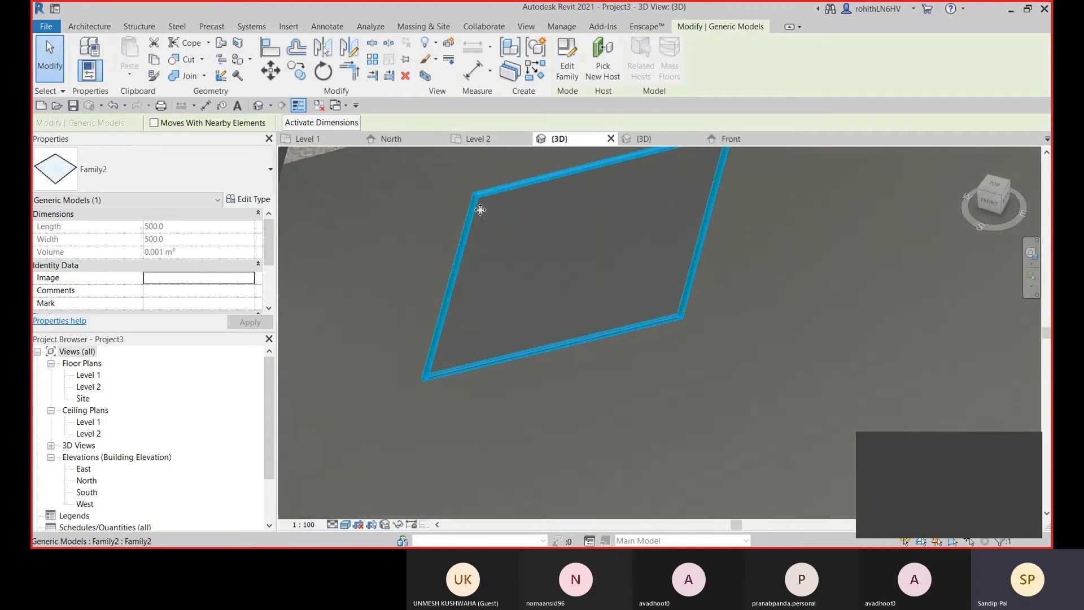
{"action": "left_click", "coordinate": [743, 335]}
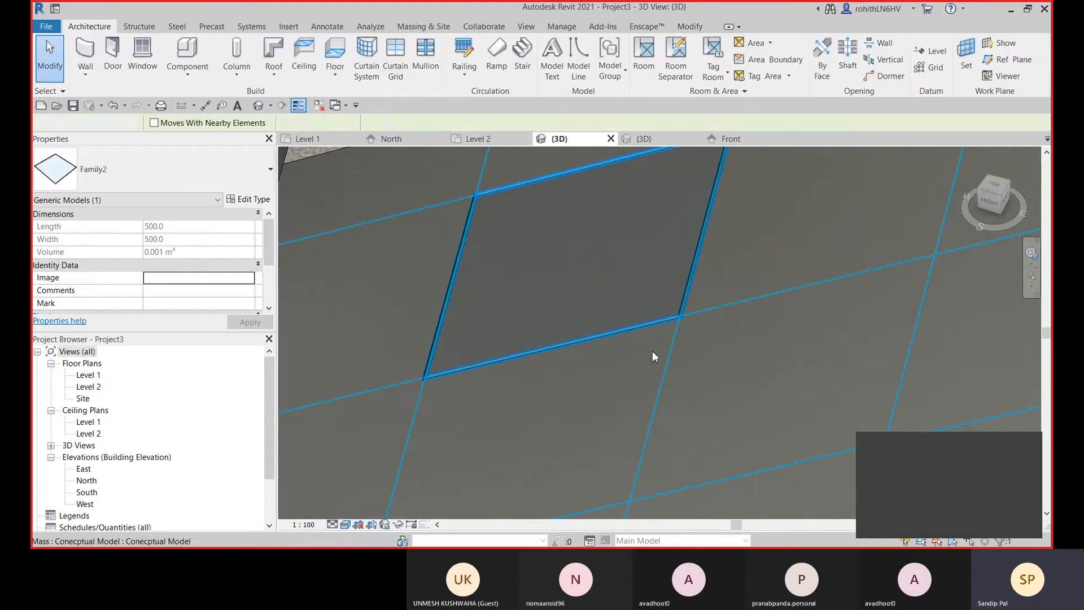
{"action": "left_click", "coordinate": [510, 204]}
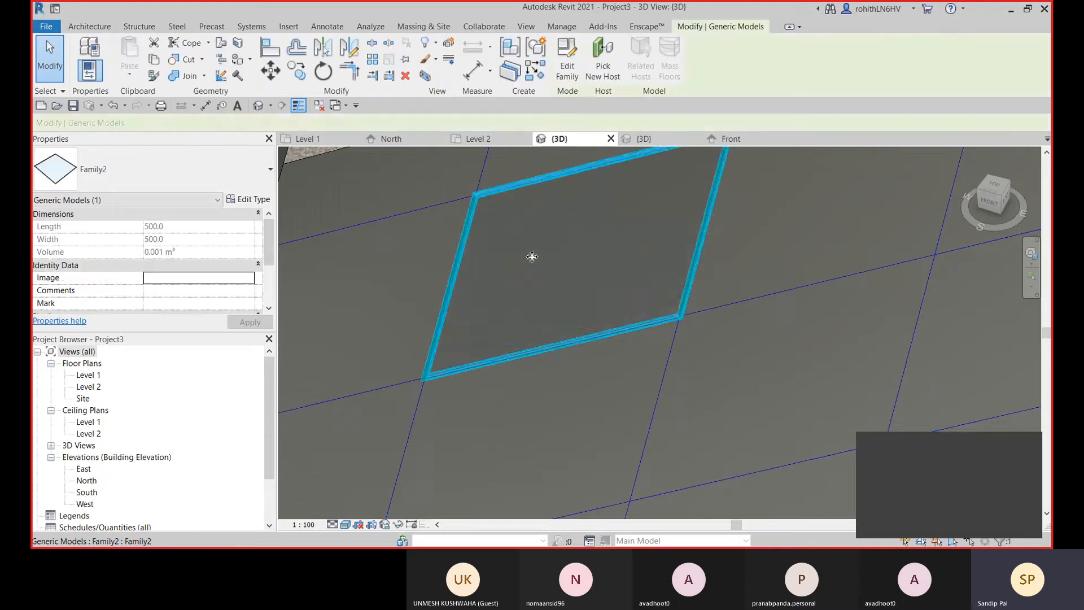
{"action": "scroll", "coordinate": [533, 254], "scroll_direction": "down", "scroll_amount": 4}
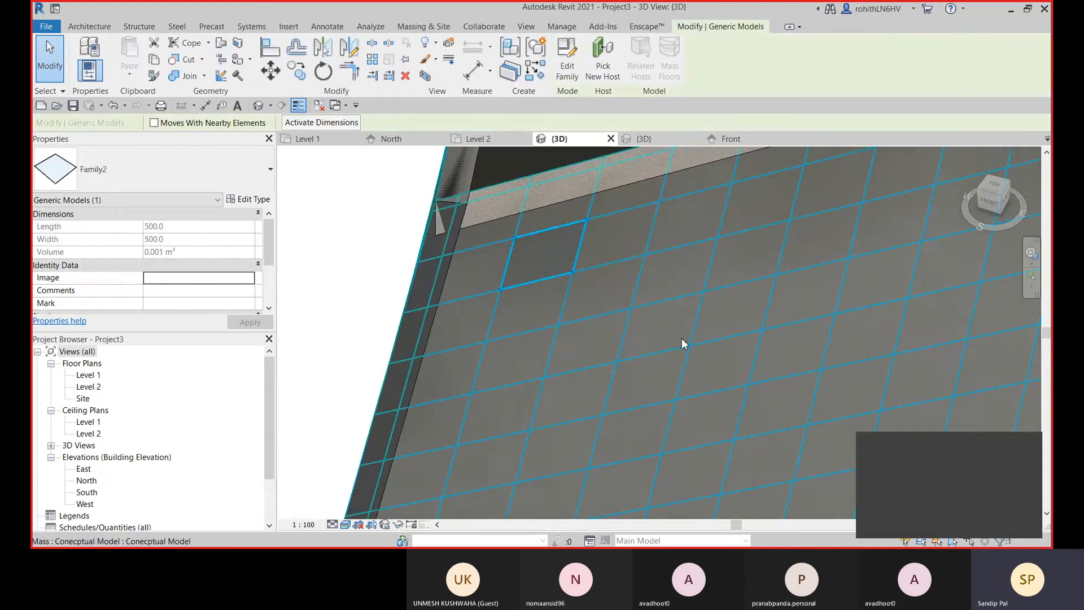
Reopen the conceptual mass for in-place editing and try to select the placed panel on its divided surface.
{"action": "left_click", "coordinate": [711, 255]}
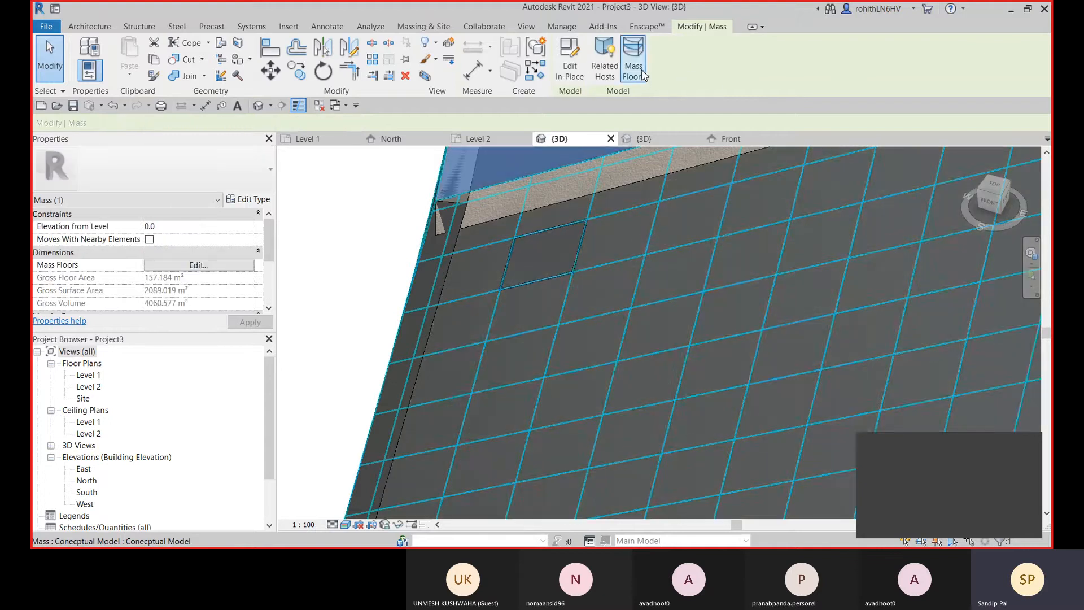
{"action": "left_click", "coordinate": [641, 74]}
{"action": "left_click", "coordinate": [562, 371]}
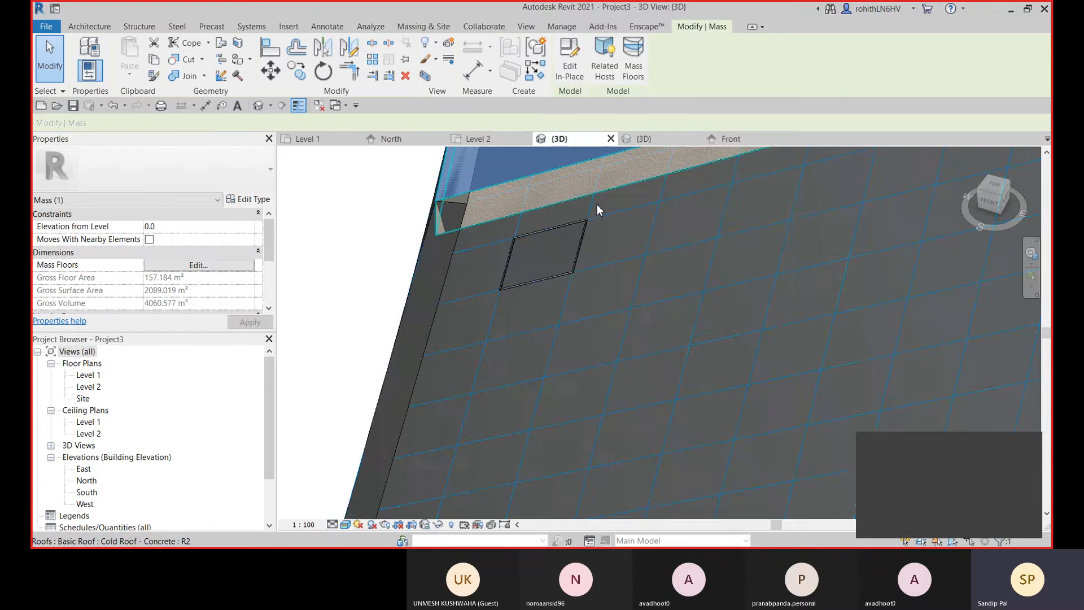
{"action": "left_click", "coordinate": [569, 61]}
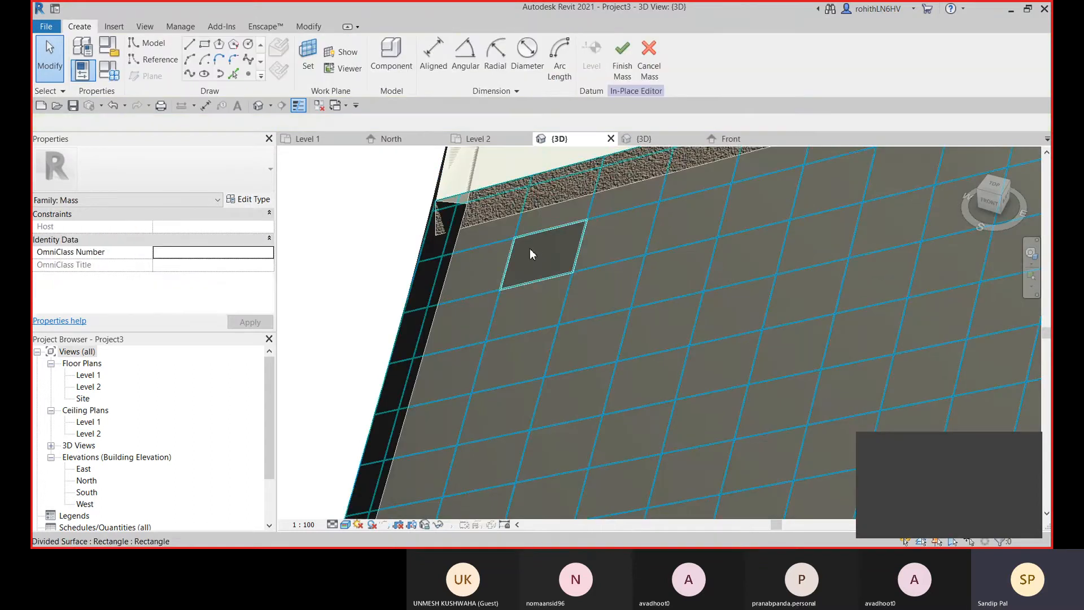
{"action": "left_click", "coordinate": [529, 258]}
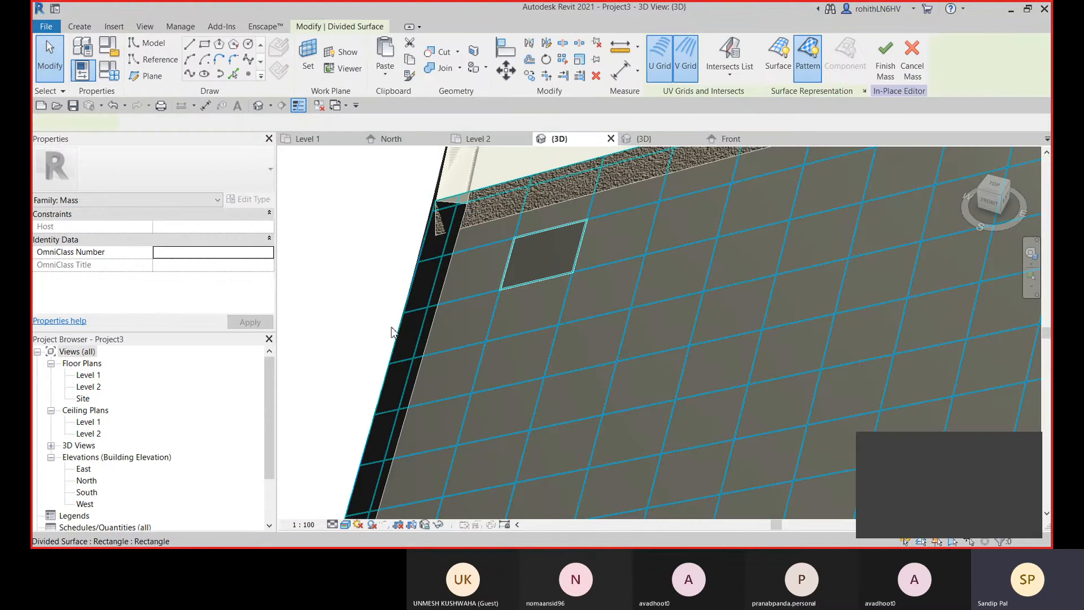
{"action": "left_click", "coordinate": [344, 260]}
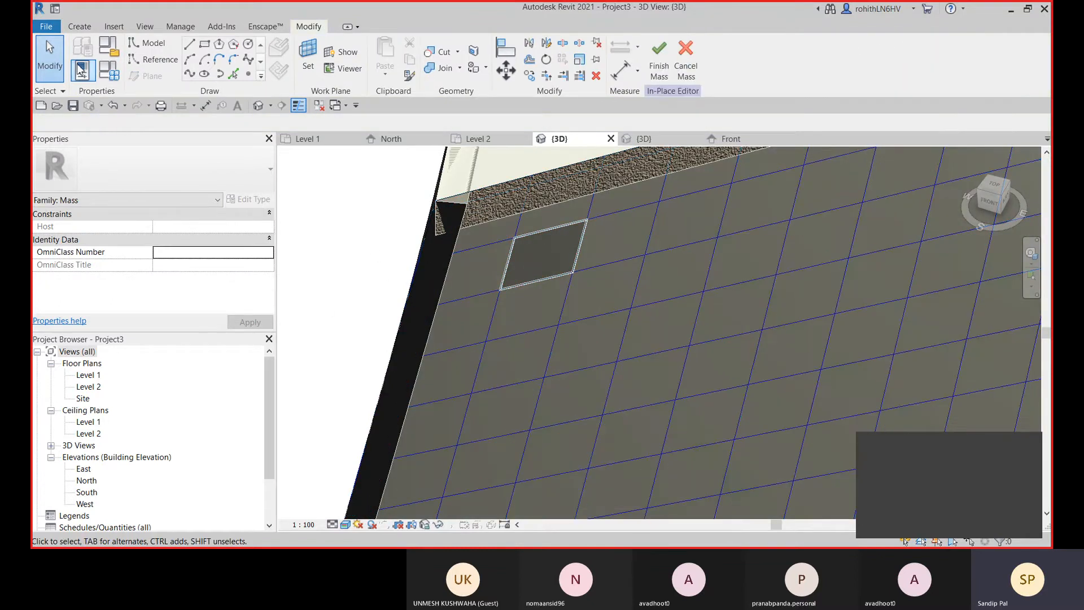
Try to place another component within the in-place mass, picking grid points beside the existing panel.
{"action": "left_click", "coordinate": [79, 26]}
{"action": "left_click", "coordinate": [390, 58]}
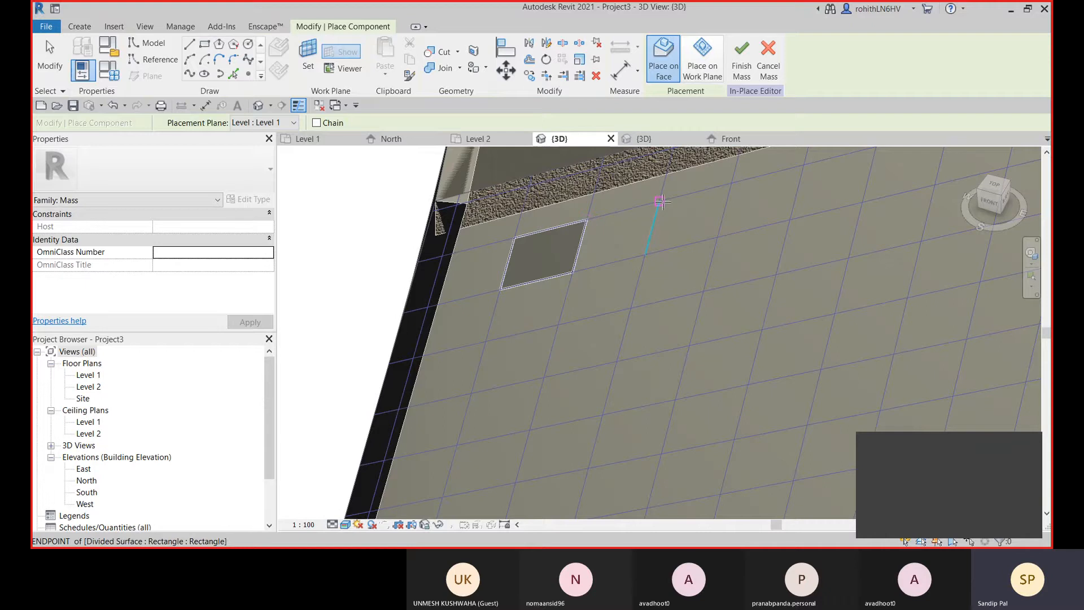
{"action": "left_click", "coordinate": [661, 201]}
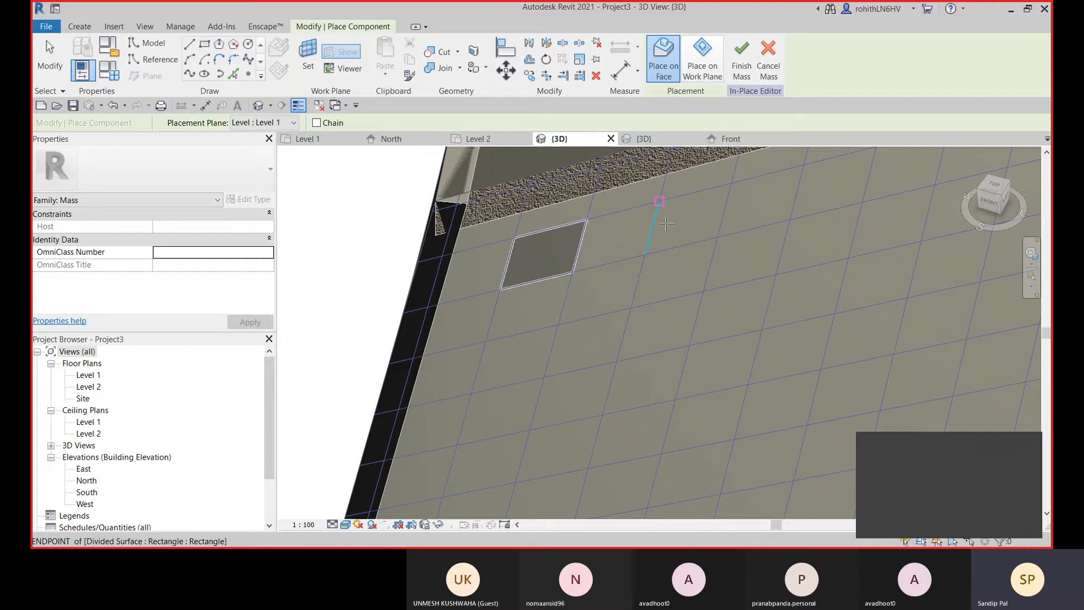
{"action": "left_click", "coordinate": [645, 255]}
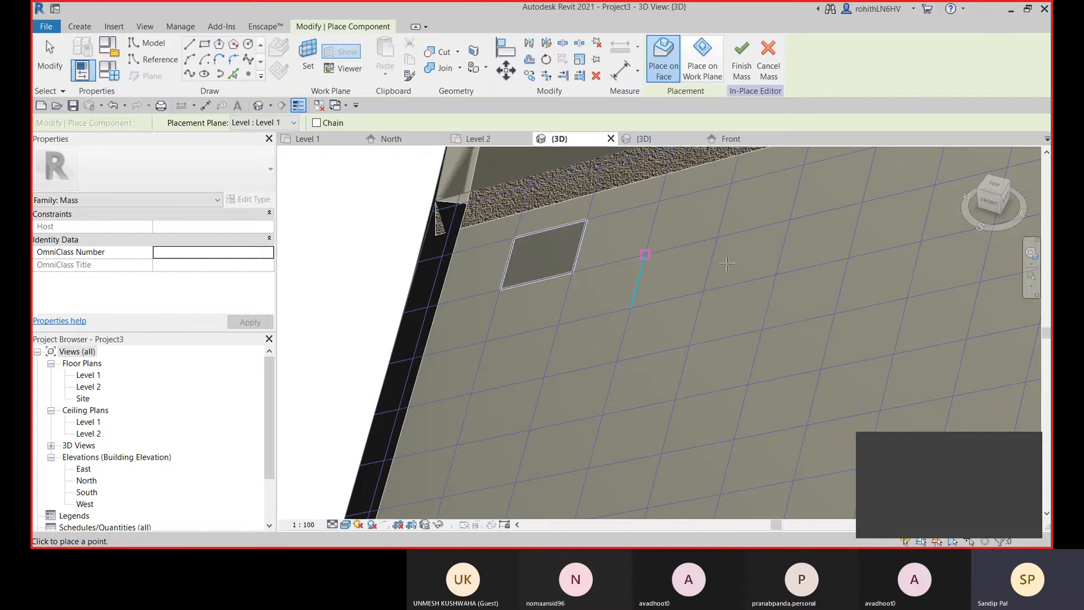
{"action": "key", "text": "Escape"}
{"action": "key", "text": "Escape"}
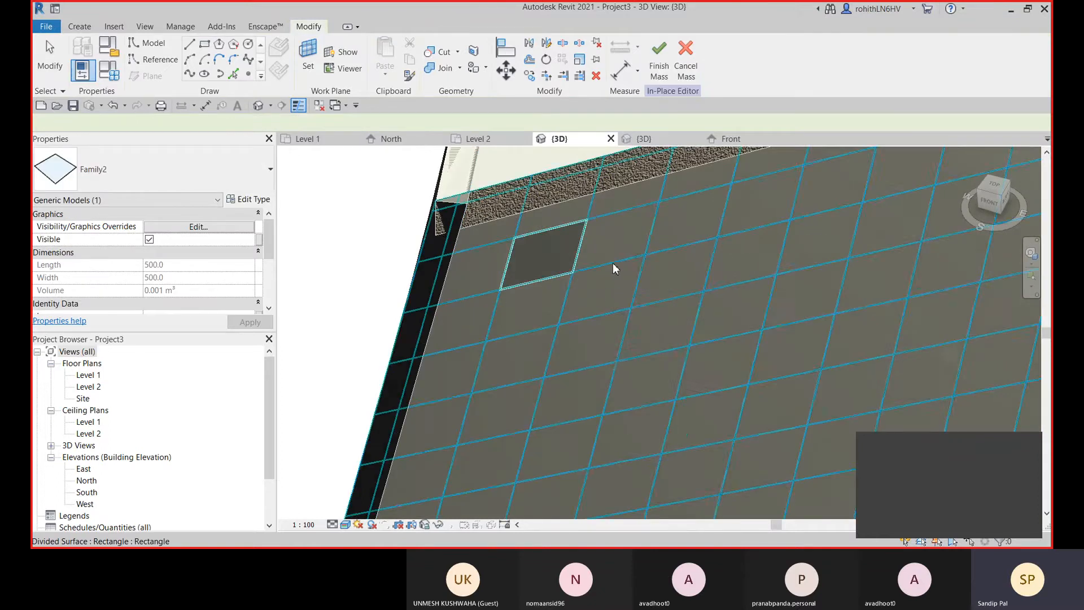
Finish the in-place mass edit and remove the manually placed Family2 panel from the front face.
{"action": "scroll", "coordinate": [578, 272], "scroll_direction": "down", "scroll_amount": 2}
{"action": "middle_click_drag", "start_coordinate": [649, 272], "coordinate": [603, 271]}
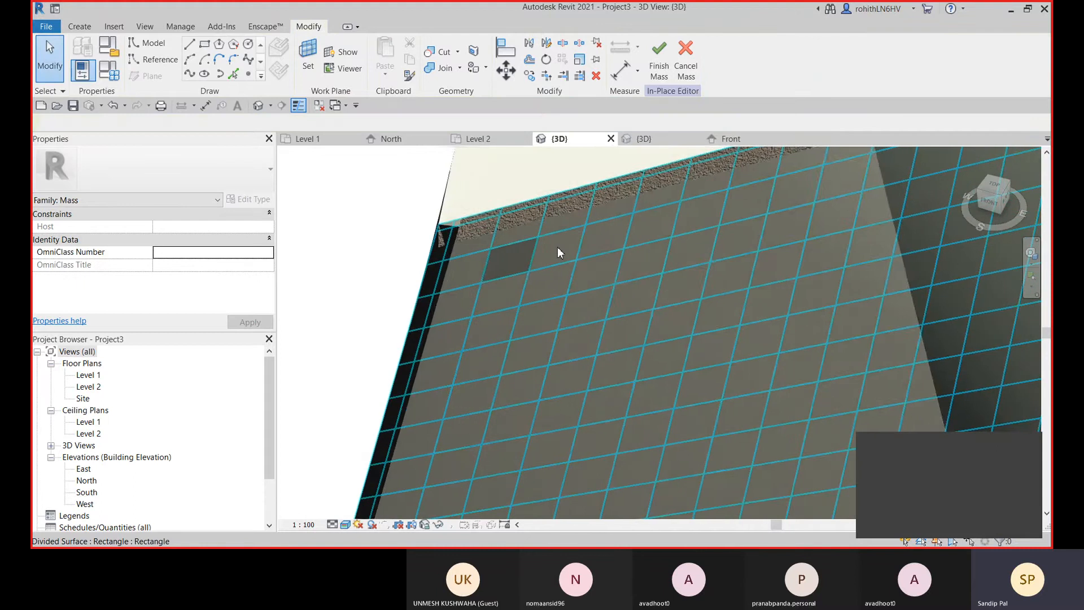
{"action": "left_click", "coordinate": [660, 63]}
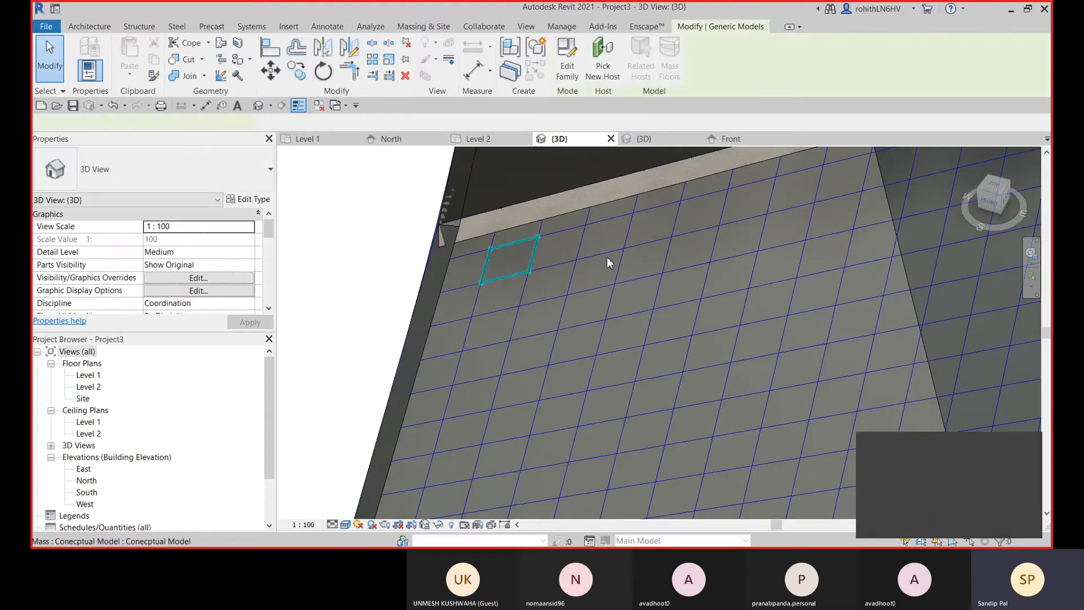
{"action": "left_click", "coordinate": [607, 256]}
{"action": "key", "text": "Escape"}
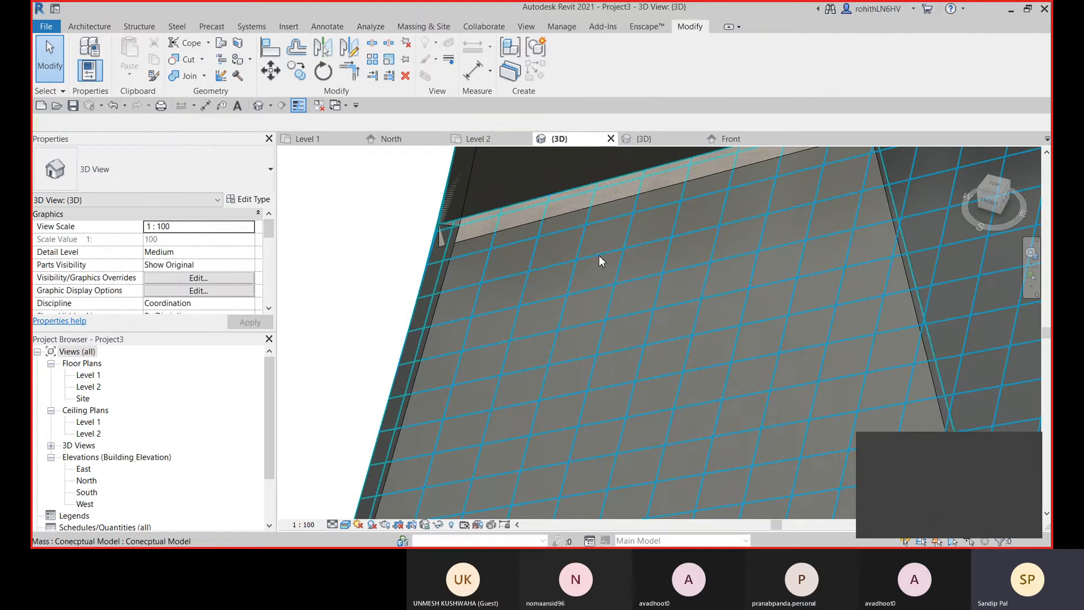
Reopen the conceptual mass for in-place editing and place a Family2 panel on the four corner points of one front-face grid cell.
{"action": "left_click", "coordinate": [483, 262]}
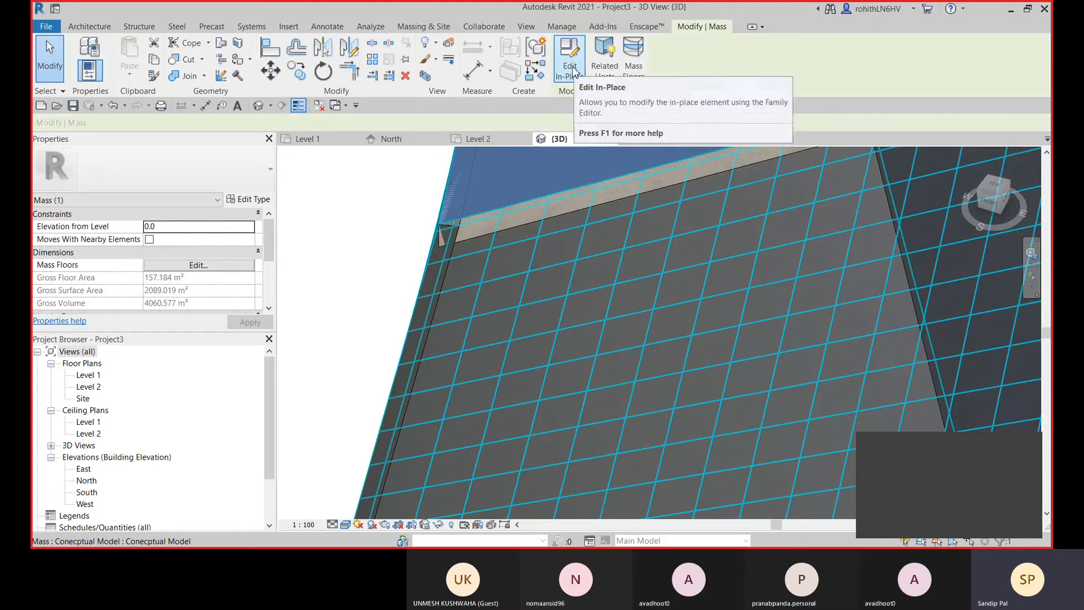
{"action": "left_click", "coordinate": [574, 71]}
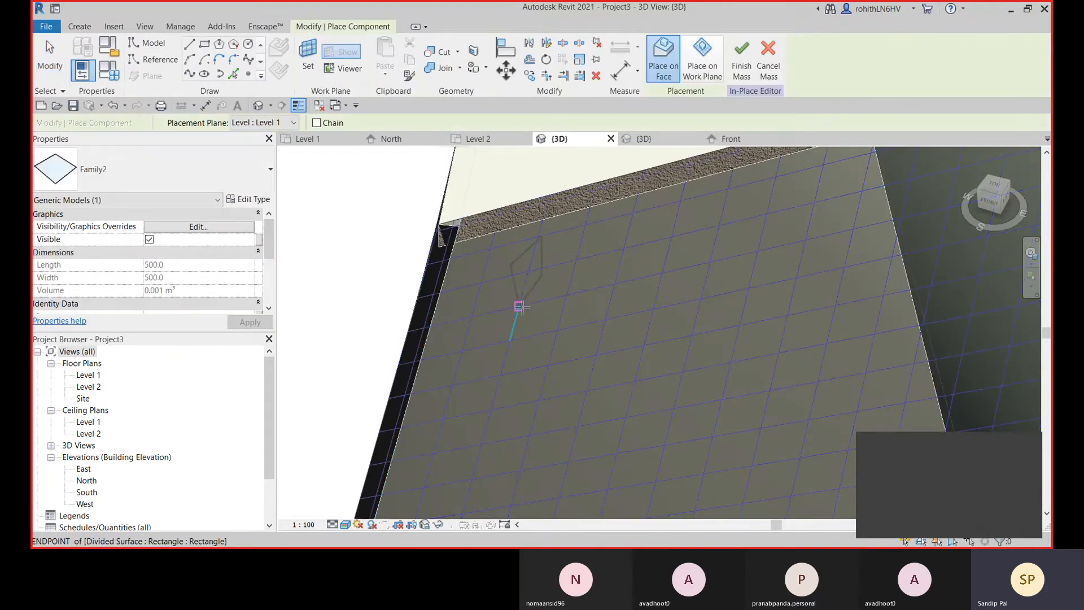
{"action": "left_click", "coordinate": [528, 271]}
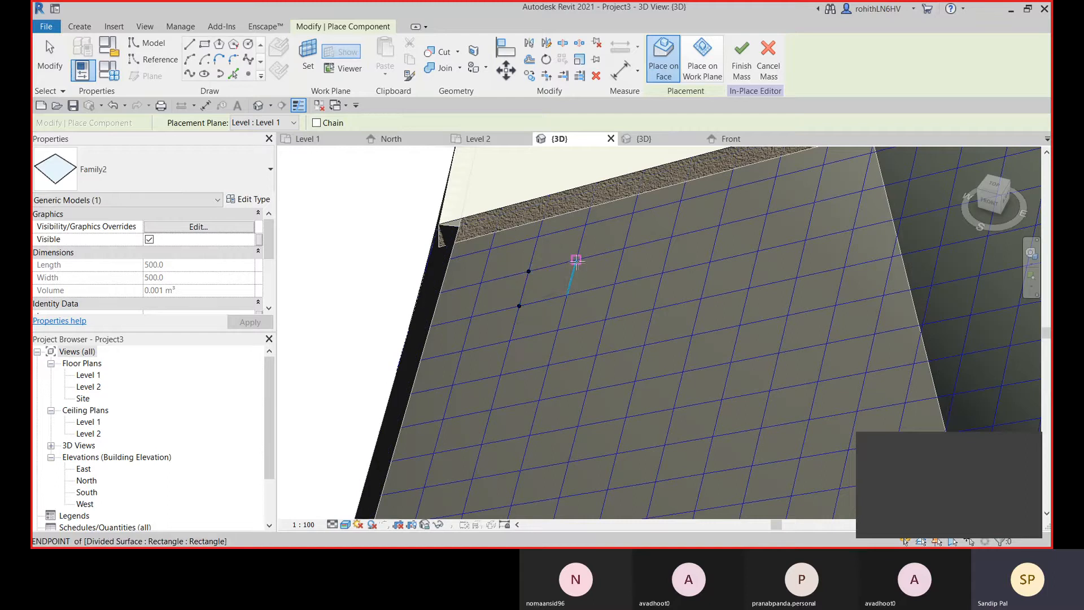
{"action": "left_click", "coordinate": [575, 286]}
{"action": "left_click", "coordinate": [566, 295]}
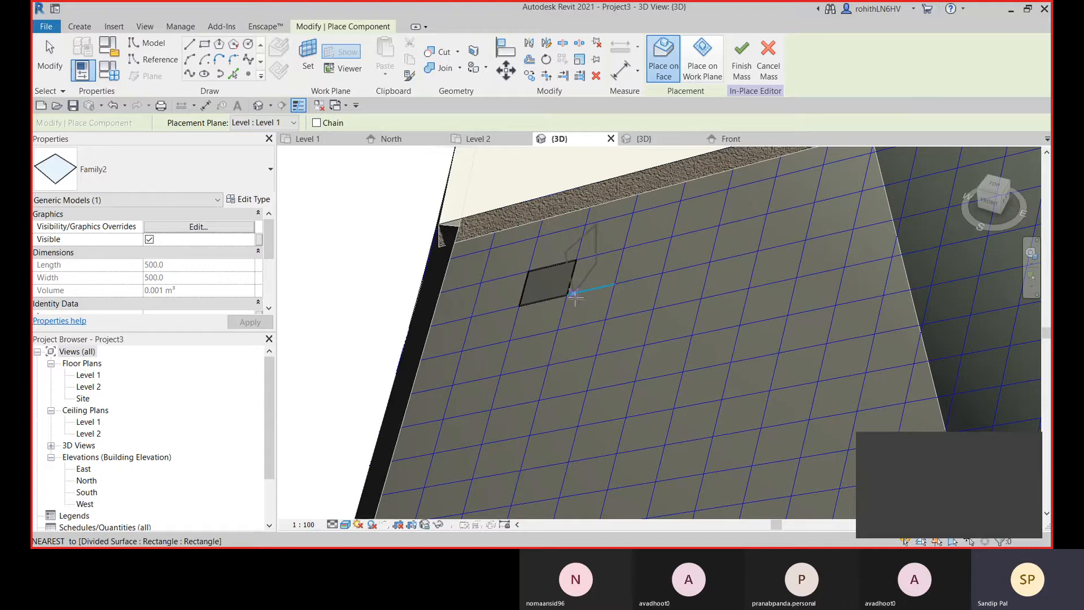
{"action": "key", "text": "Escape"}
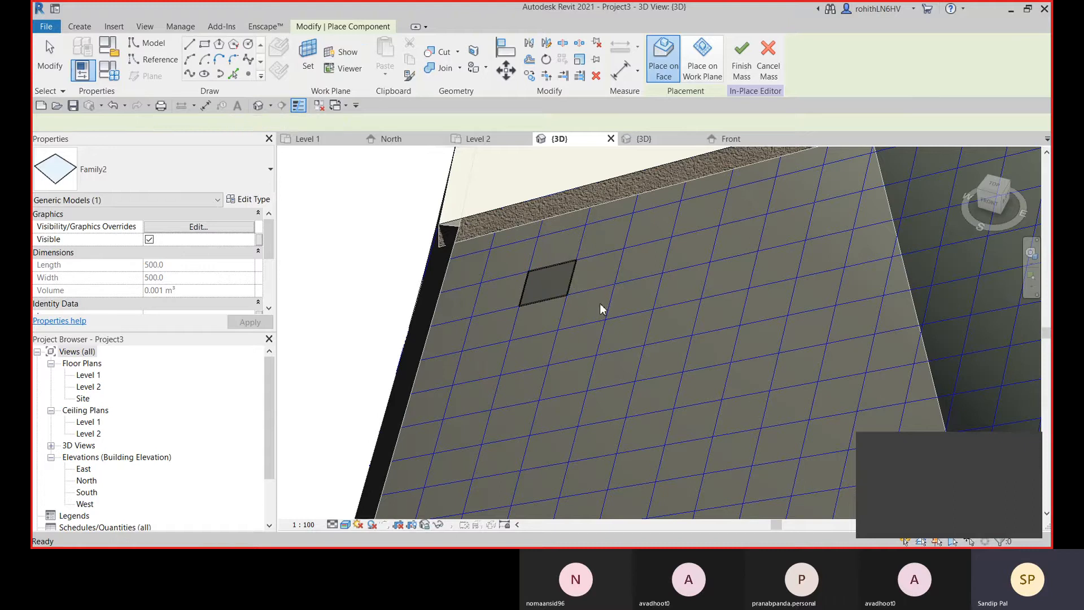
{"action": "key", "text": "Escape"}
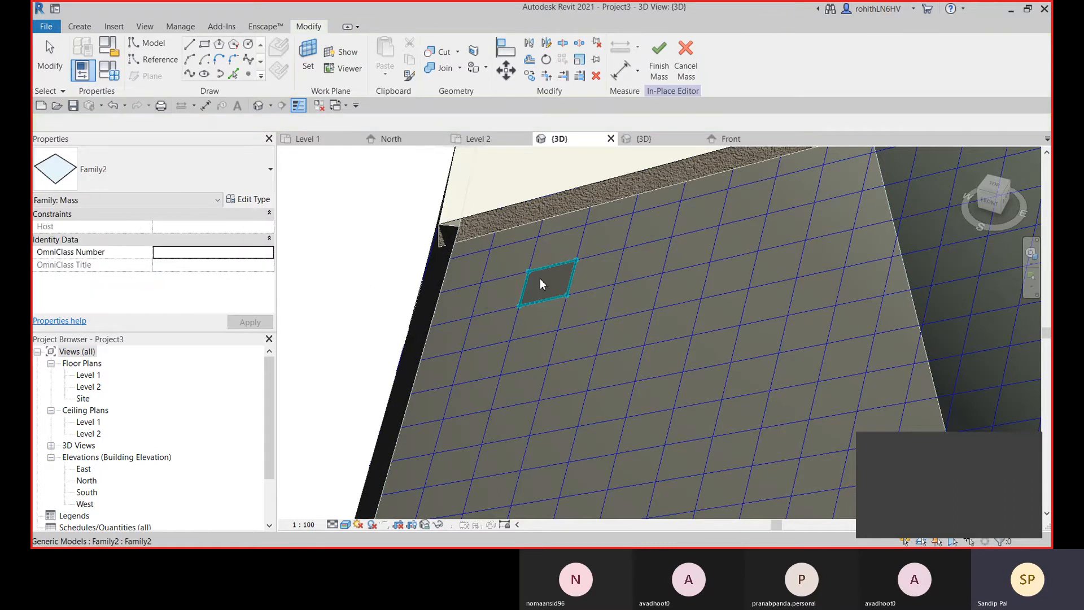
Select the newly placed panel and examine its position against the divided surfaces of the whole tower mass.
{"action": "left_click", "coordinate": [541, 279]}
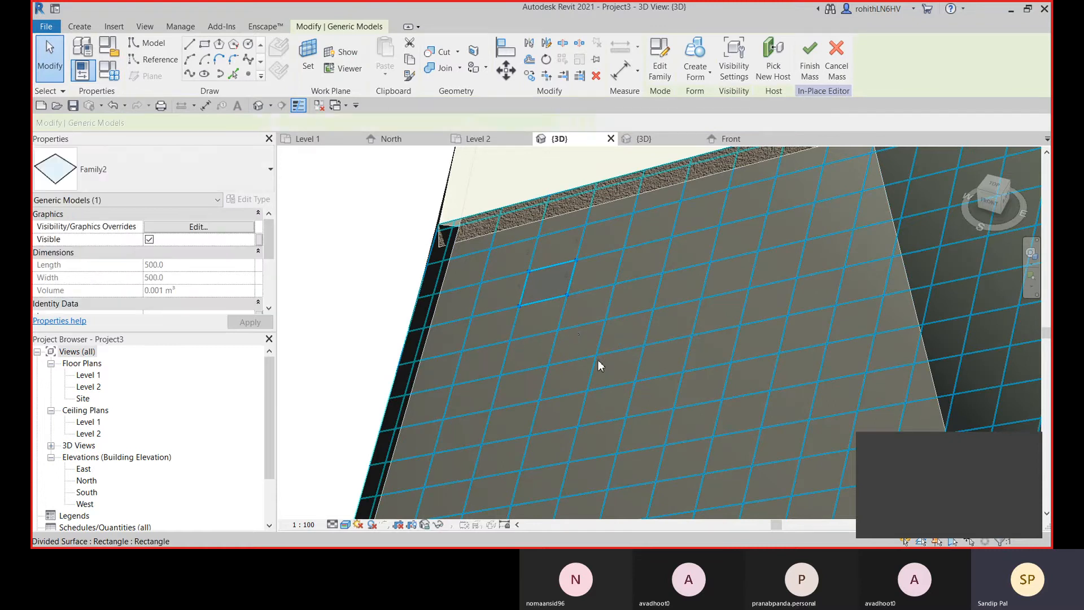
{"action": "scroll", "coordinate": [597, 363], "scroll_direction": "down", "scroll_amount": 1}
{"action": "middle_click_drag", "start_coordinate": [598, 363], "coordinate": [586, 325]}
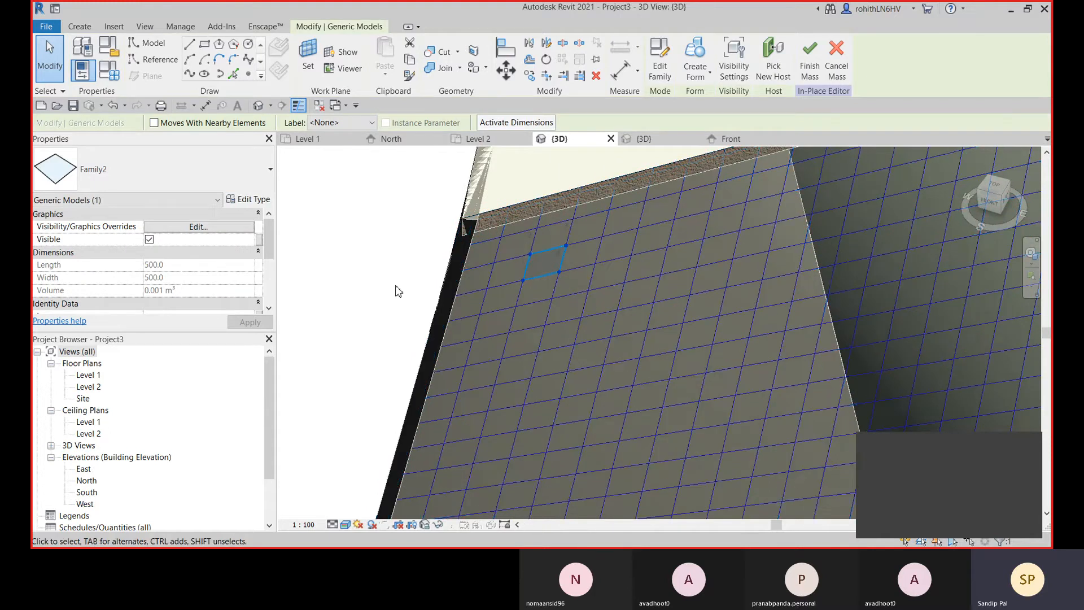
{"action": "scroll", "coordinate": [723, 304], "scroll_direction": "down", "scroll_amount": 5}
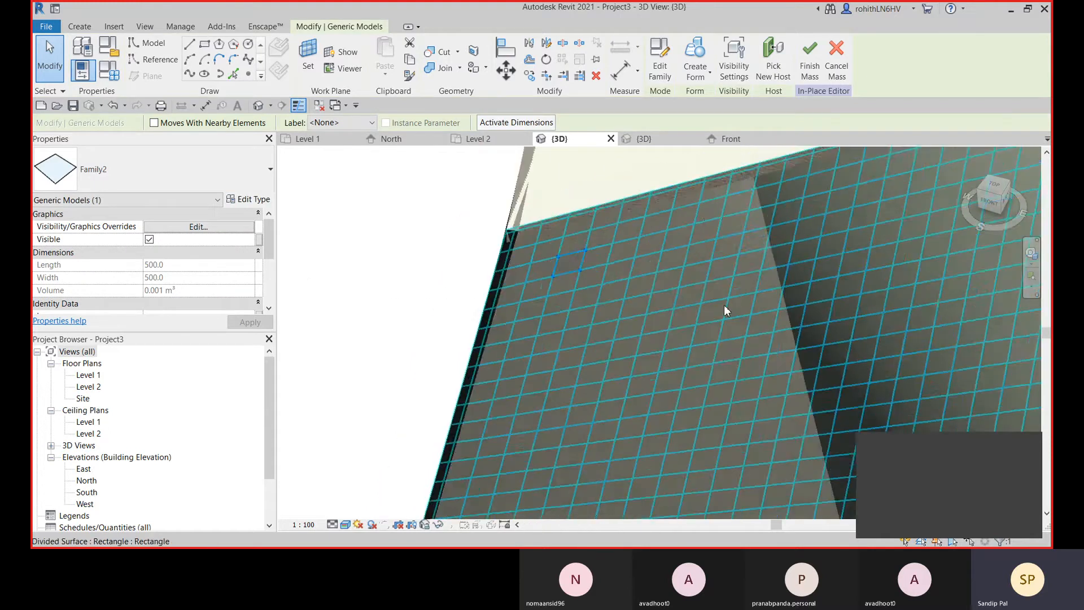
{"action": "scroll", "coordinate": [747, 316], "scroll_direction": "down", "scroll_amount": 3}
{"action": "middle_click_drag", "start_coordinate": [745, 314], "coordinate": [612, 185]}
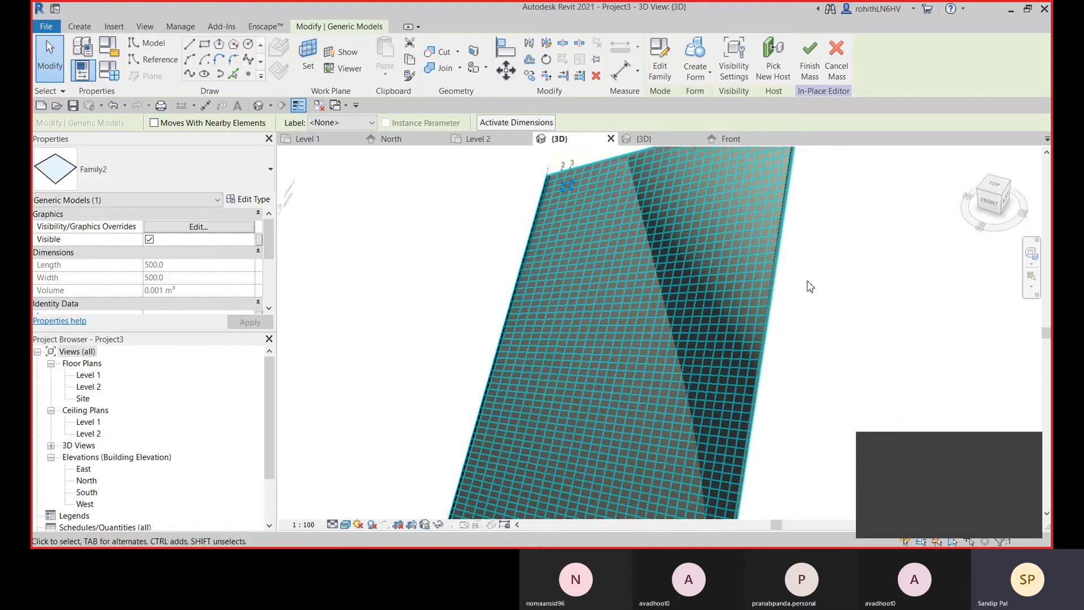
{"action": "scroll", "coordinate": [808, 287], "scroll_direction": "down", "scroll_amount": 3}
{"action": "middle_click_drag", "start_coordinate": [809, 302], "coordinate": [785, 235]}
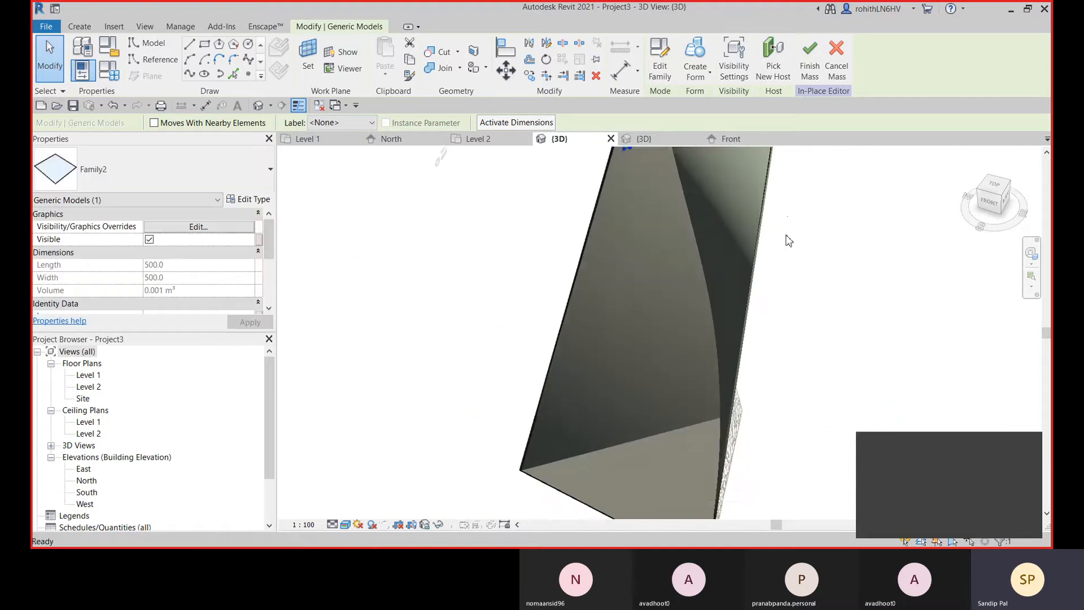
Clear the panel selection and inspect the gridded faces around the top of the mass.
{"action": "left_click", "coordinate": [849, 354]}
{"action": "middle_click_drag", "start_coordinate": [760, 392], "coordinate": [743, 428]}
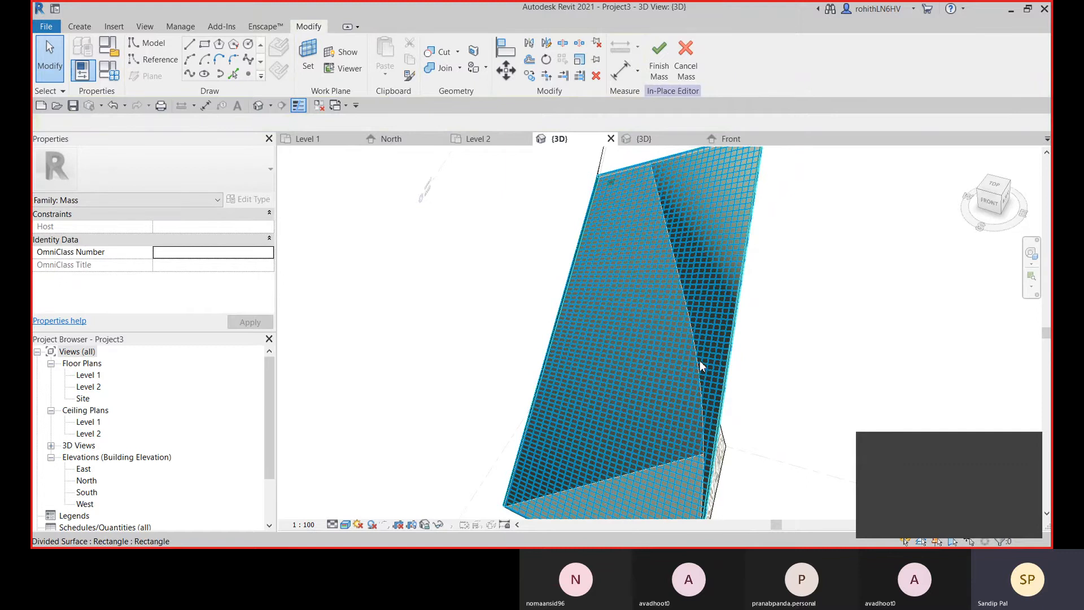
{"action": "scroll", "coordinate": [739, 292], "scroll_direction": "up", "scroll_amount": 2}
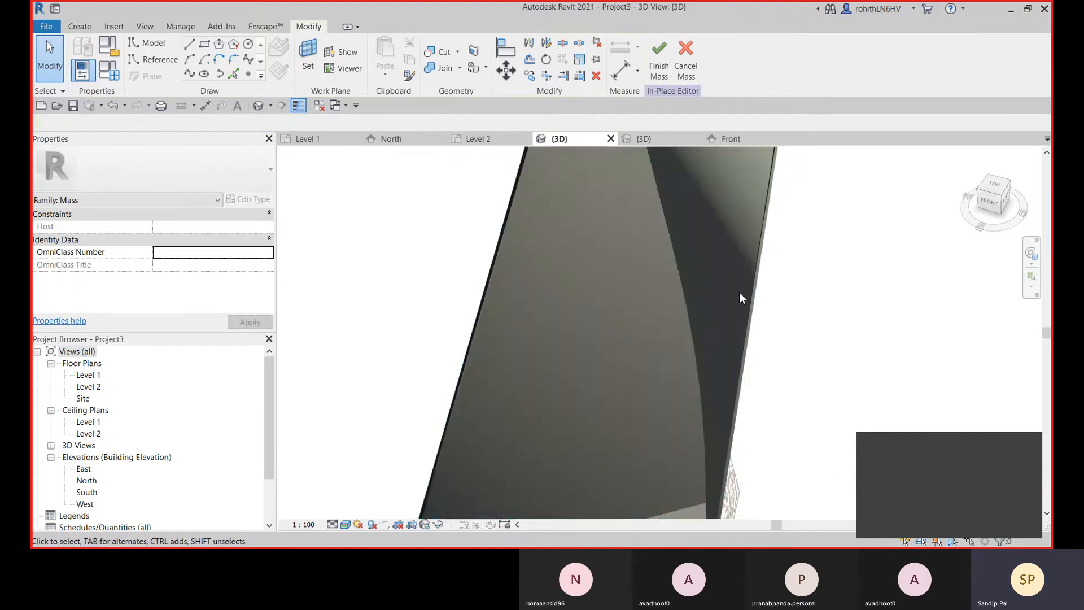
{"action": "scroll", "coordinate": [833, 329], "scroll_direction": "down", "scroll_amount": 2}
{"action": "middle_click_drag", "start_coordinate": [833, 329], "coordinate": [781, 368]}
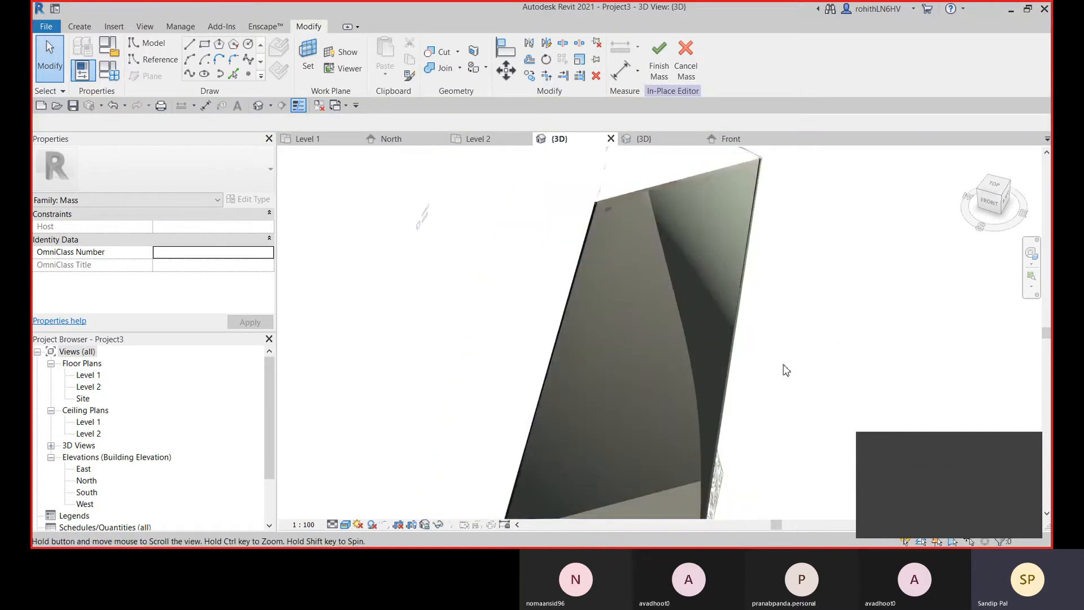
{"action": "left_click", "coordinate": [545, 323]}
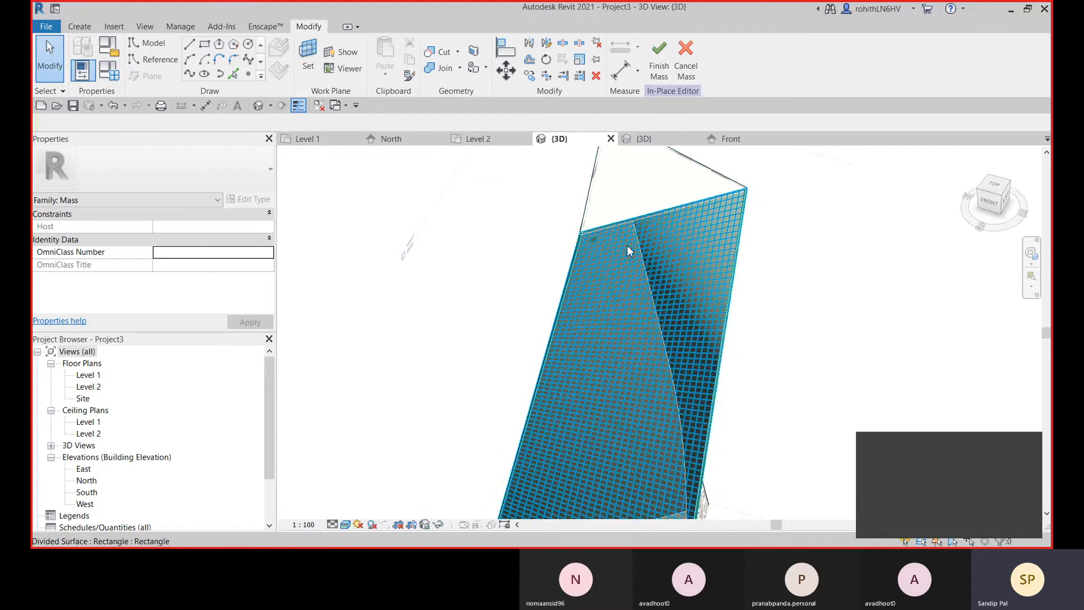
Select the Family2 panel near the tower facade's upper corner and finish the in-place mass edit.
{"action": "left_click", "coordinate": [511, 260]}
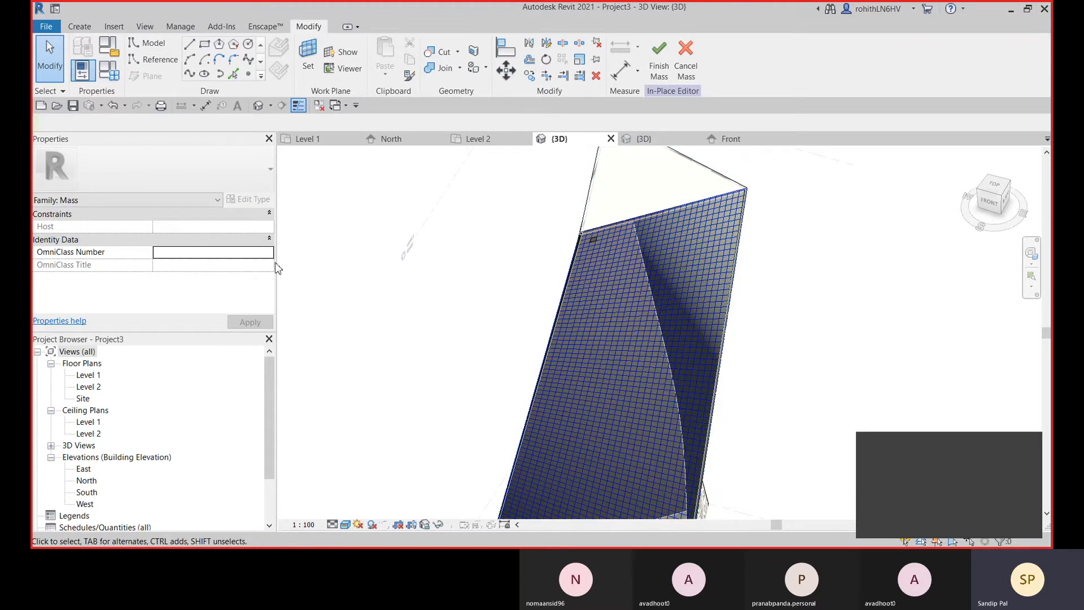
{"action": "scroll", "coordinate": [645, 278], "scroll_direction": "up", "scroll_amount": 1}
{"action": "scroll", "coordinate": [645, 263], "scroll_direction": "up", "scroll_amount": 1}
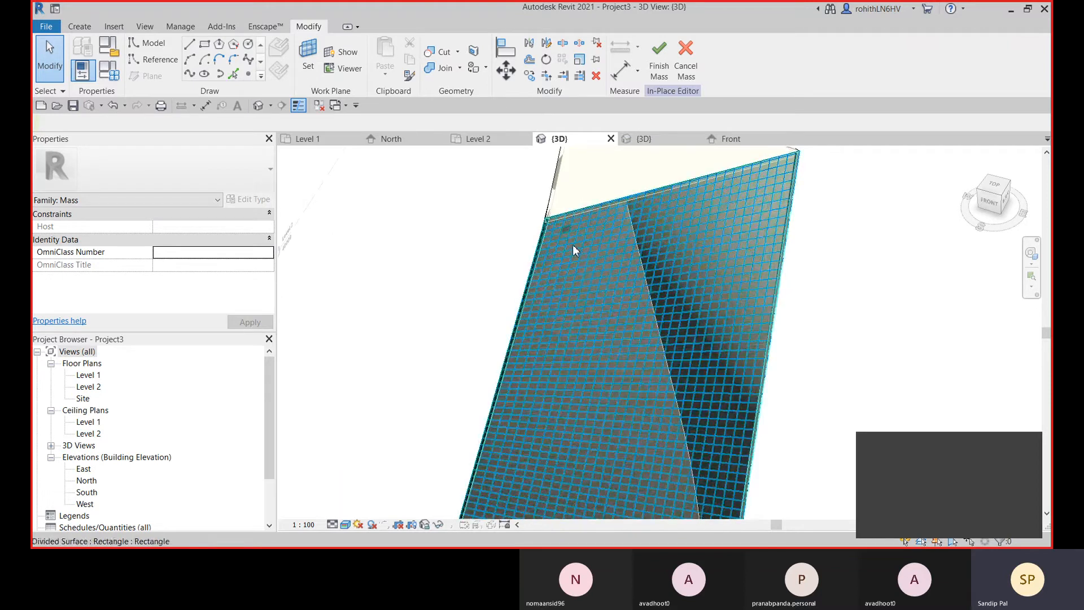
{"action": "scroll", "coordinate": [570, 237], "scroll_direction": "up", "scroll_amount": 5}
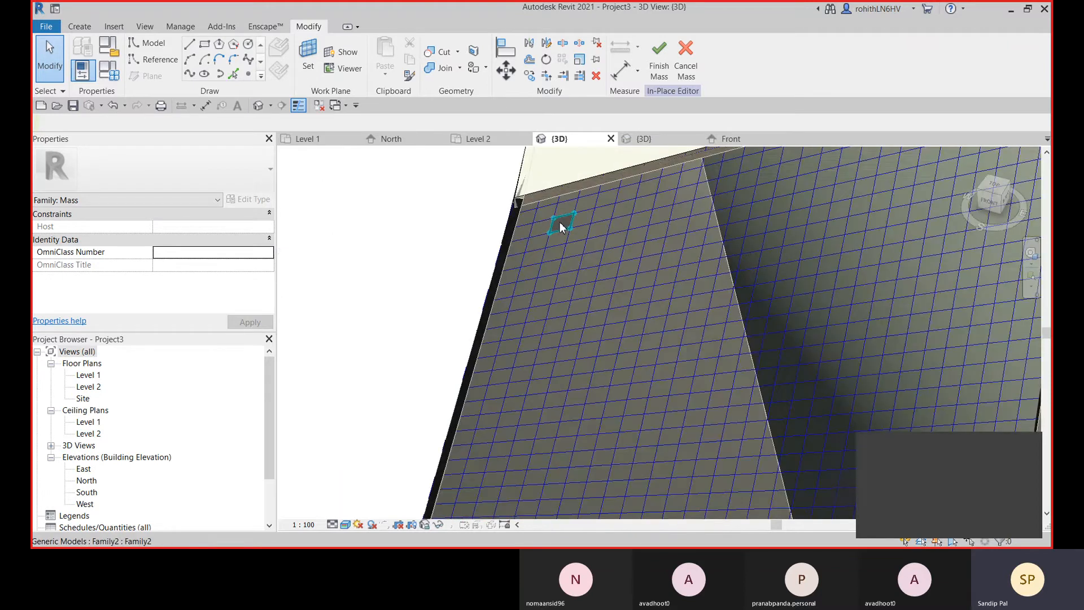
{"action": "left_click", "coordinate": [560, 222]}
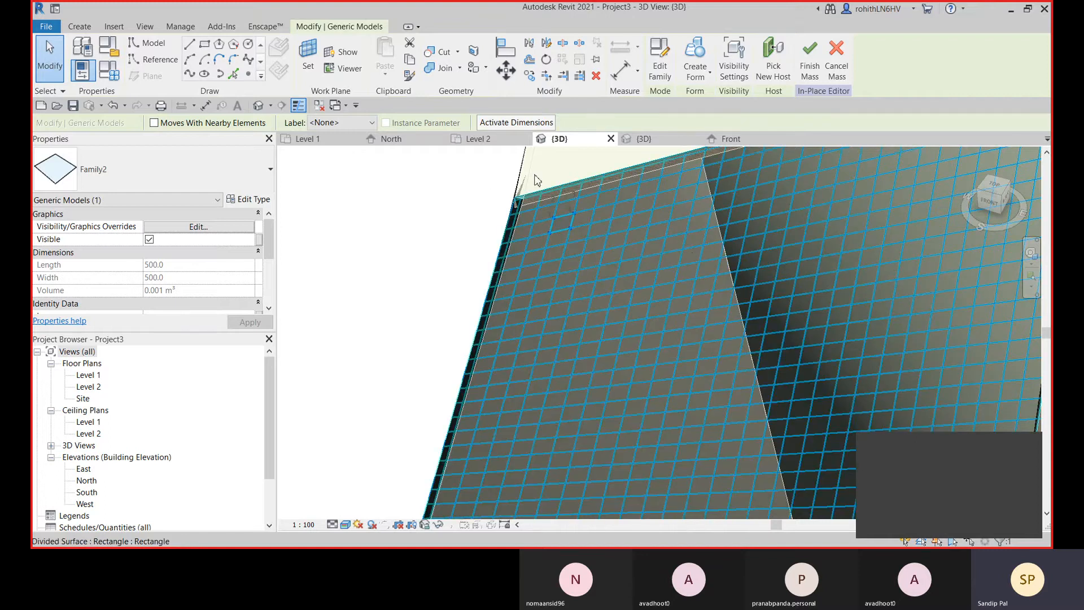
{"action": "left_click", "coordinate": [815, 69]}
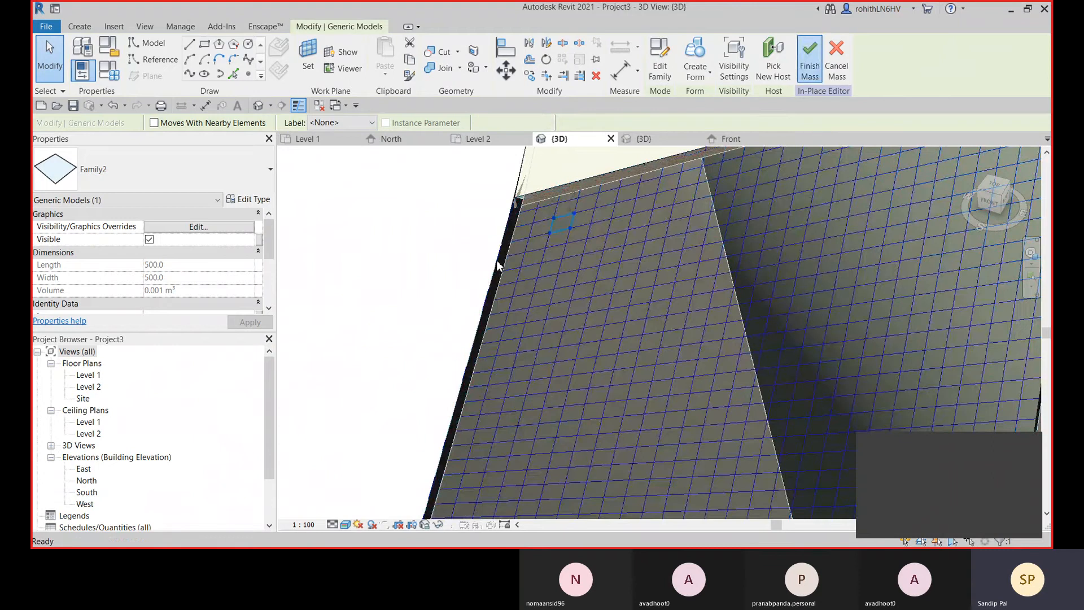
Edit the conceptual mass in place again and delete the Family2 panel near the facade's upper corner.
{"action": "scroll", "coordinate": [527, 328], "scroll_direction": "down", "scroll_amount": 3}
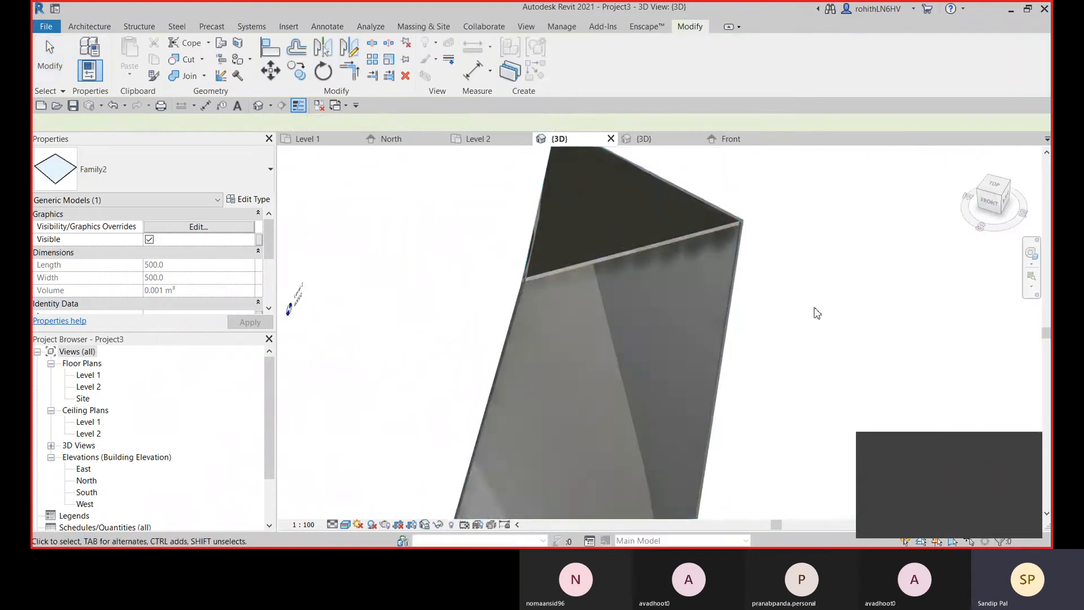
{"action": "middle_click_drag", "start_coordinate": [814, 308], "coordinate": [812, 247]}
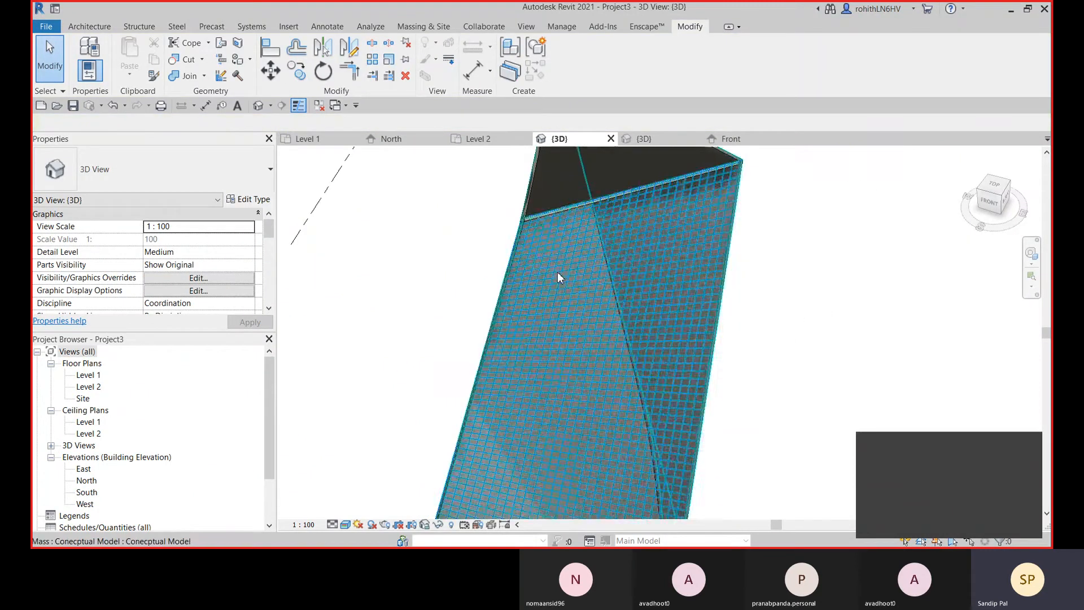
{"action": "scroll", "coordinate": [536, 230], "scroll_direction": "up", "scroll_amount": 2}
{"action": "left_click", "coordinate": [553, 230]}
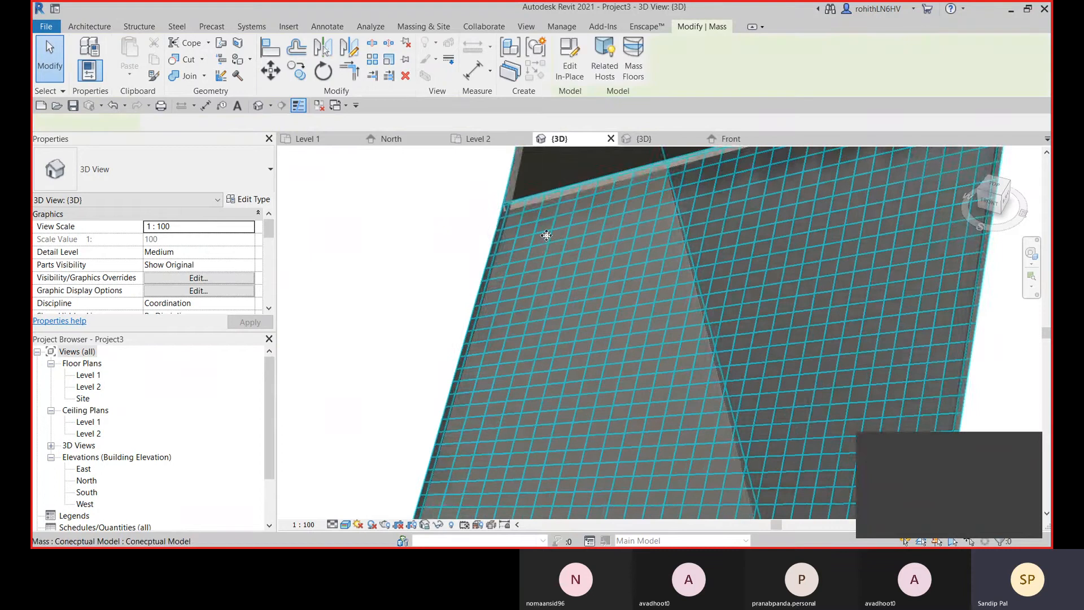
{"action": "left_click", "coordinate": [574, 79]}
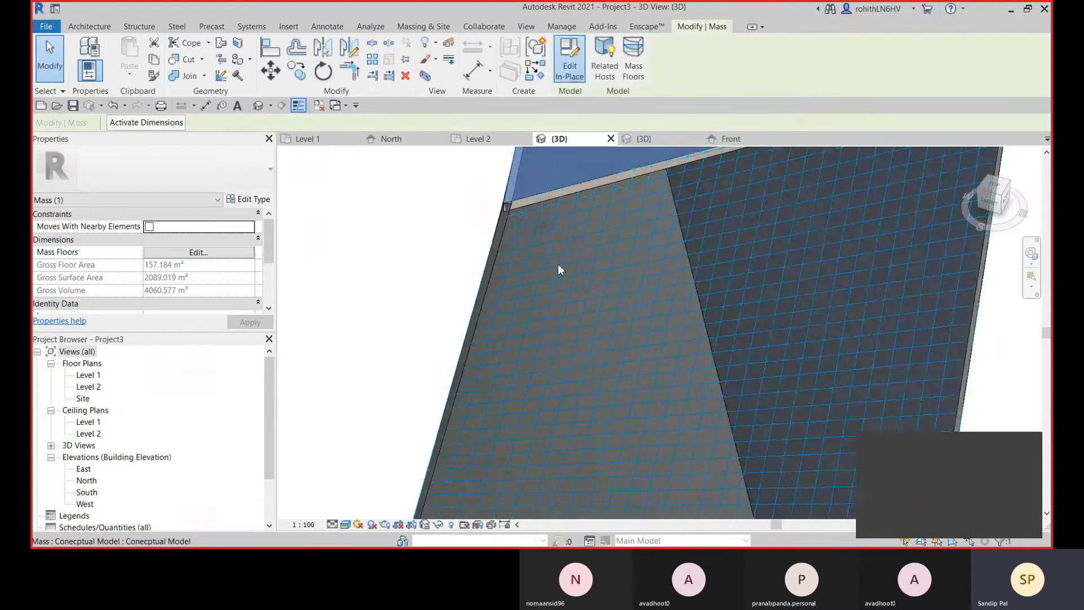
{"action": "left_click", "coordinate": [540, 216]}
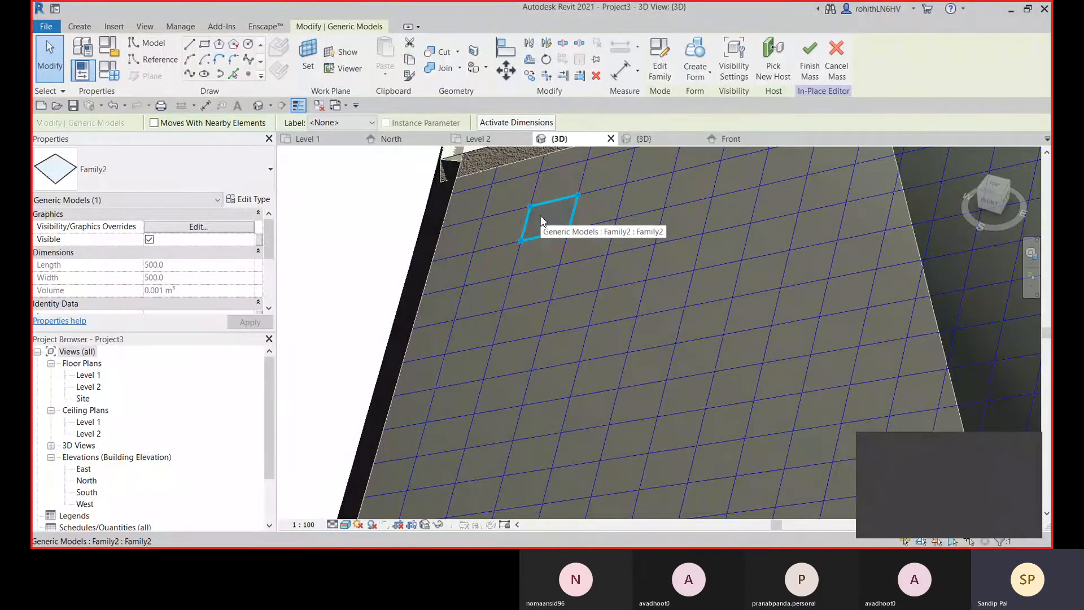
{"action": "key", "text": "Delete"}
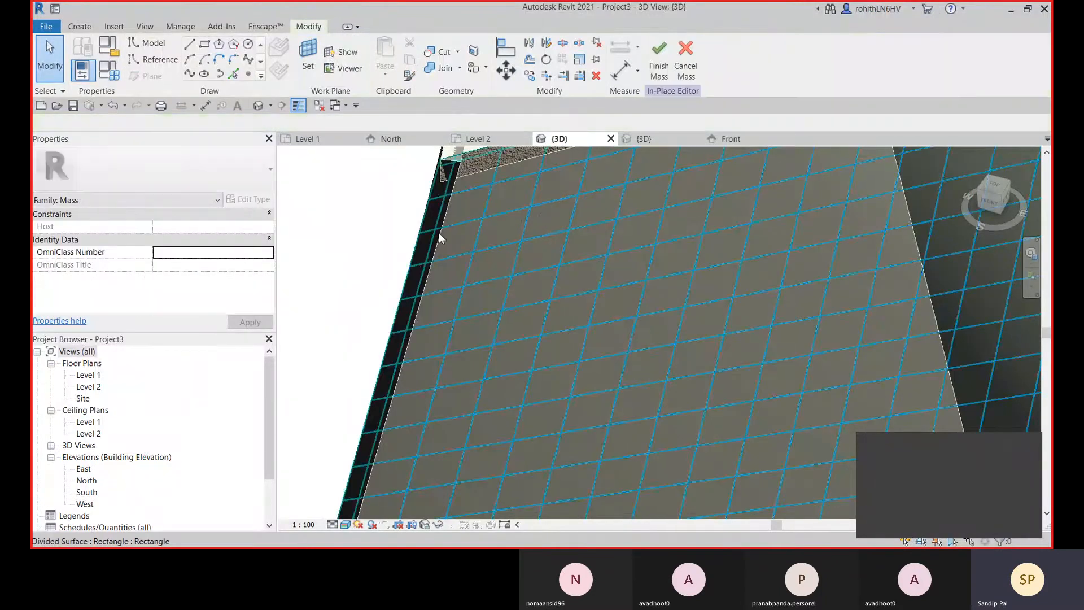
{"action": "left_click", "coordinate": [659, 72]}
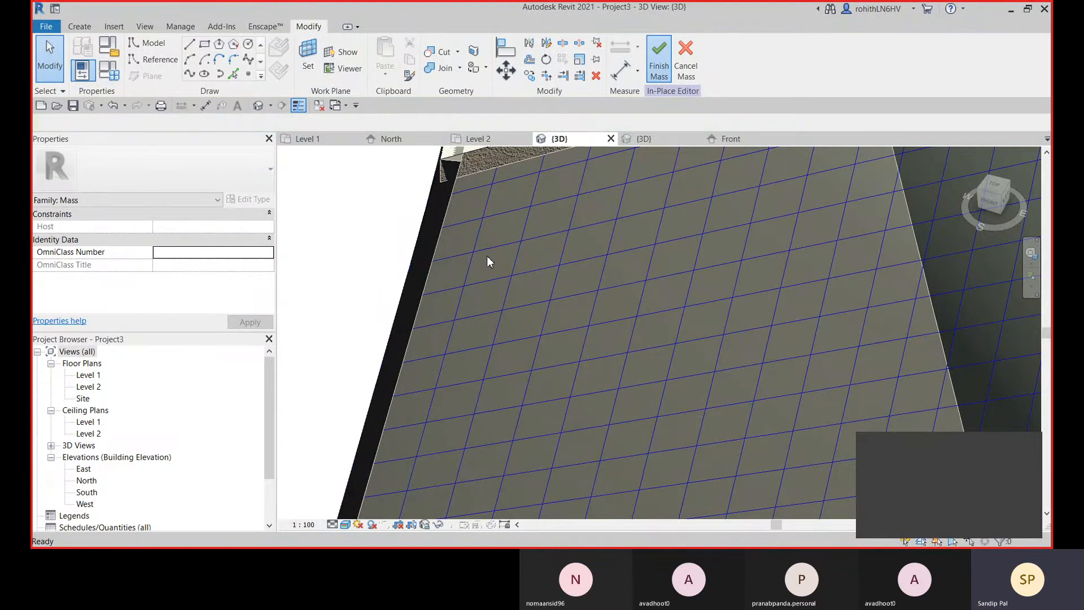
Create a new family from the Metric Curtain Panel Pattern Based.rft template.
{"action": "scroll", "coordinate": [485, 256], "scroll_direction": "down", "scroll_amount": 8}
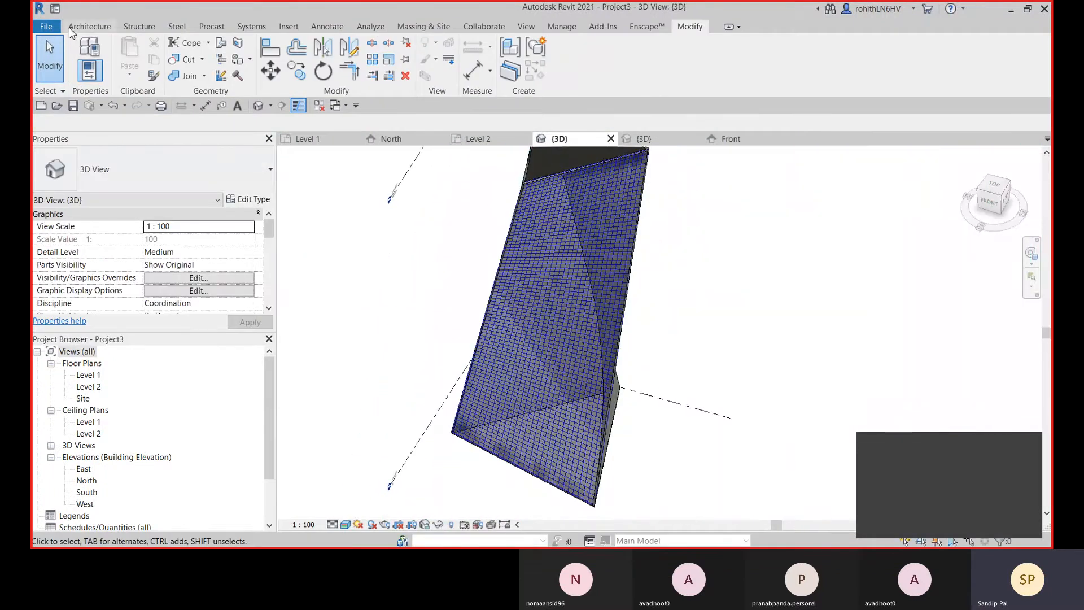
{"action": "scroll", "coordinate": [598, 305], "scroll_direction": "down", "scroll_amount": 3}
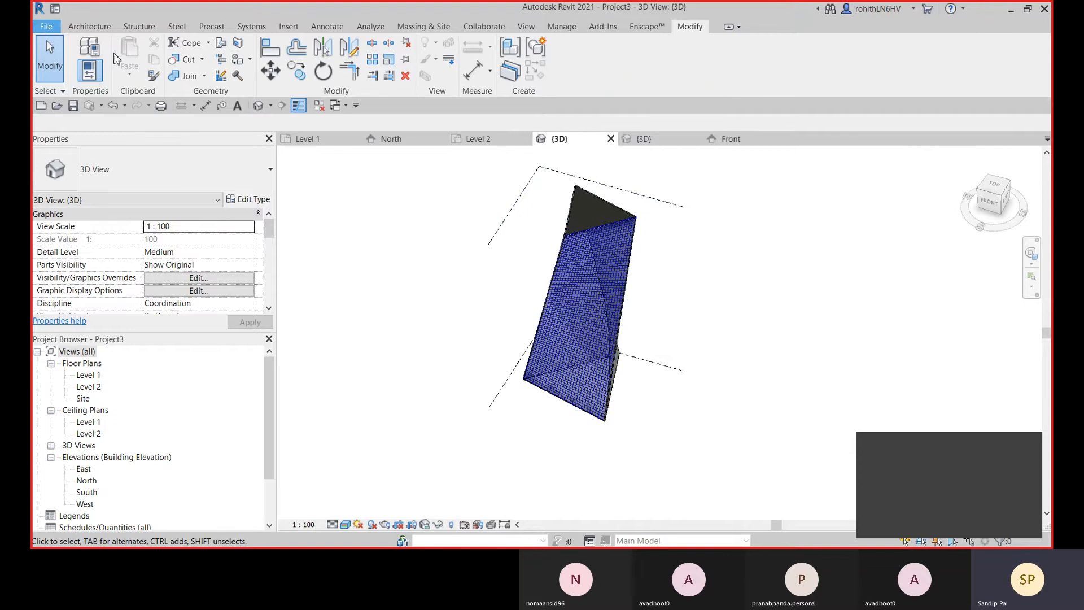
{"action": "left_click", "coordinate": [45, 26]}
{"action": "mouse_move", "coordinate": [122, 83]}
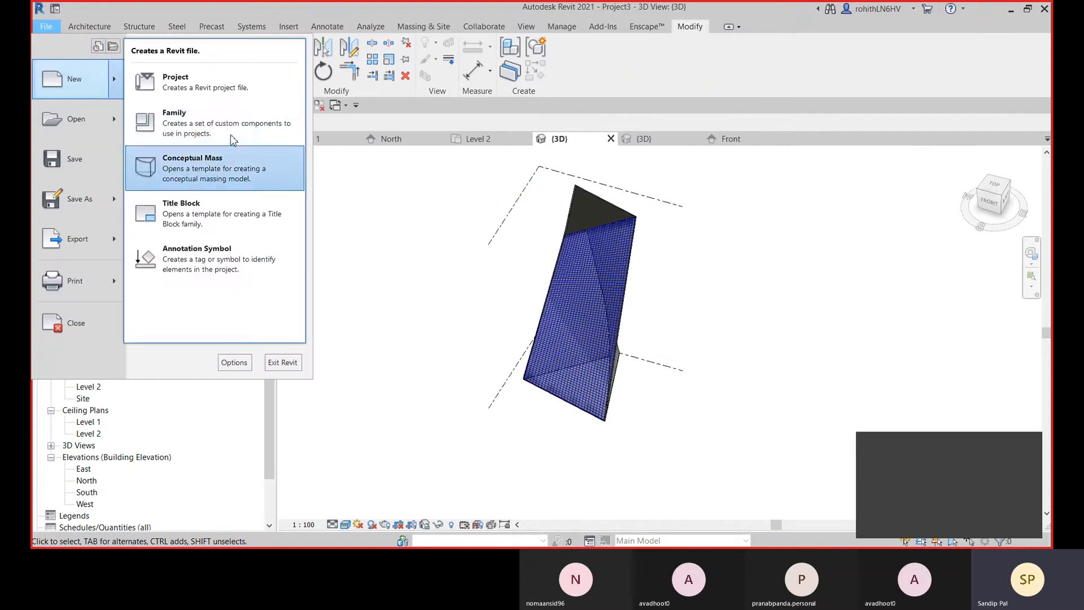
{"action": "left_click", "coordinate": [204, 120]}
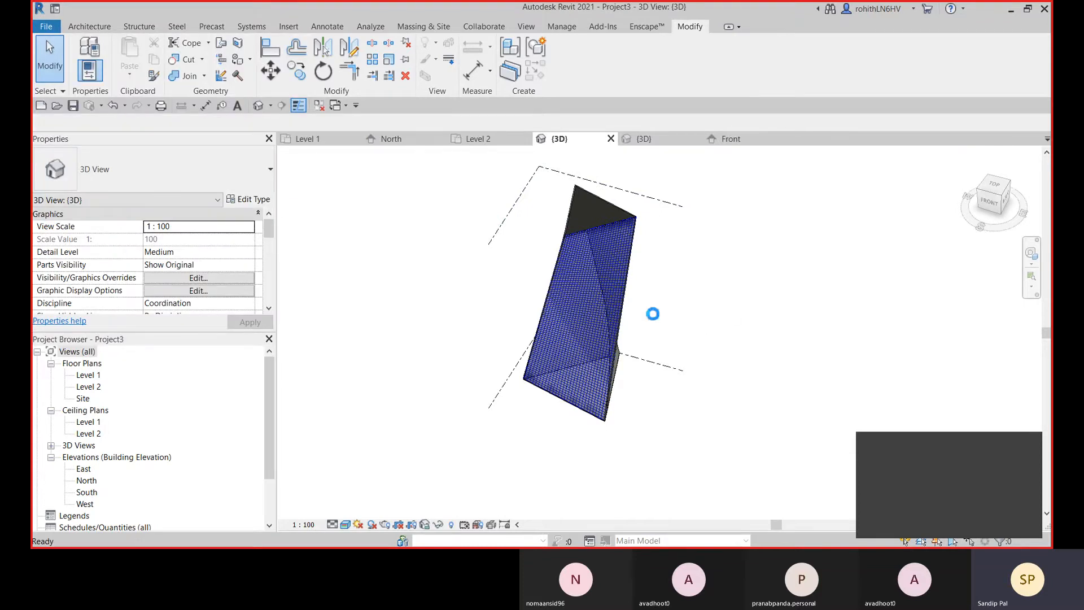
{"action": "double_click", "coordinate": [443, 224]}
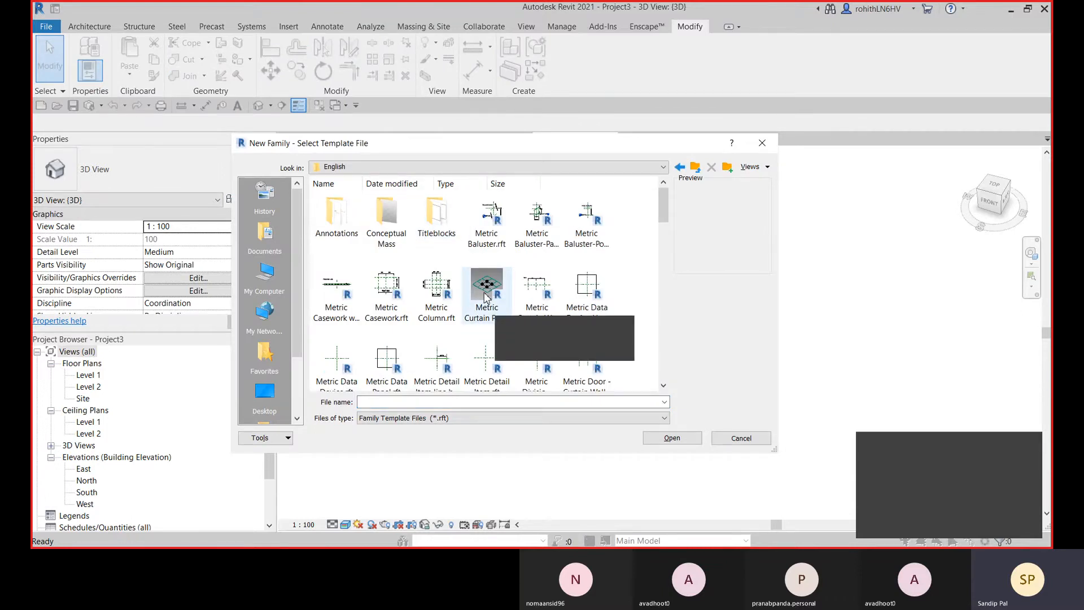
{"action": "left_click", "coordinate": [486, 294]}
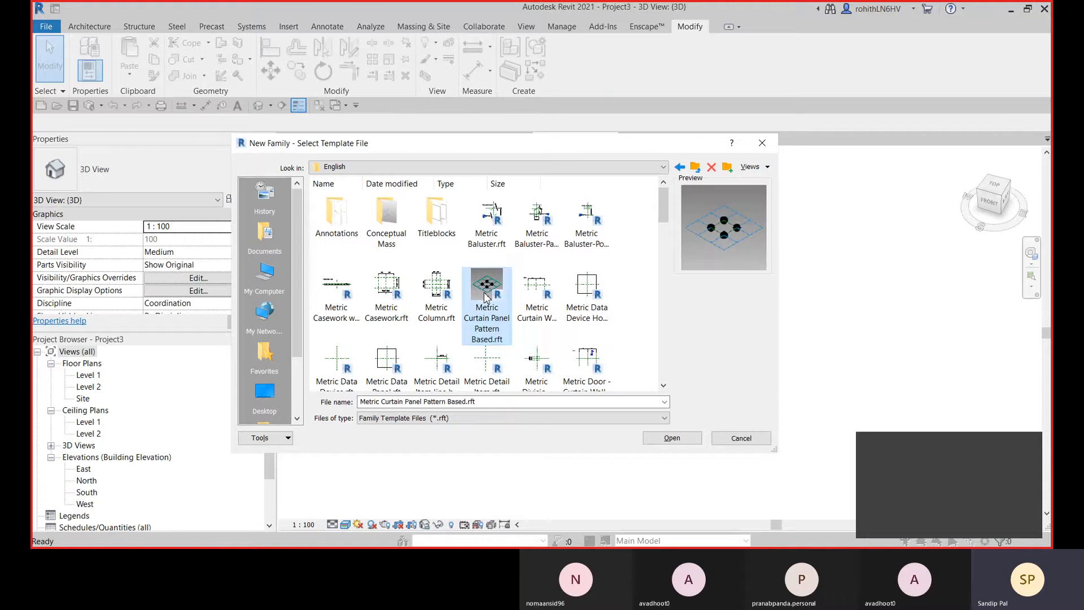
{"action": "left_click", "coordinate": [673, 439]}
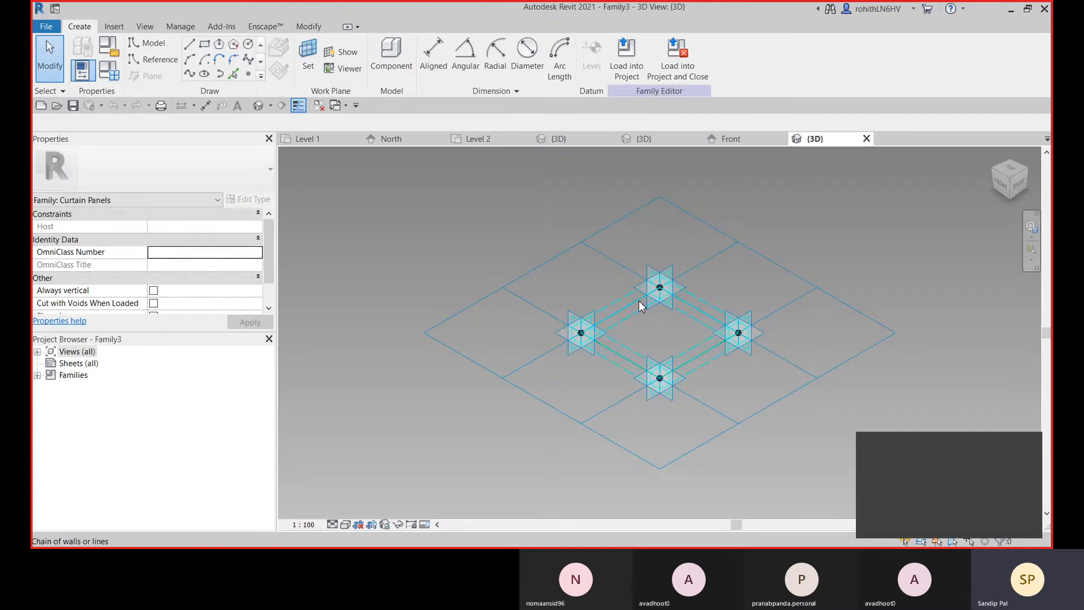
Select the tile pattern grid of the curtain panel family and choose the Rectangle pattern type.
{"action": "left_click", "coordinate": [643, 308]}
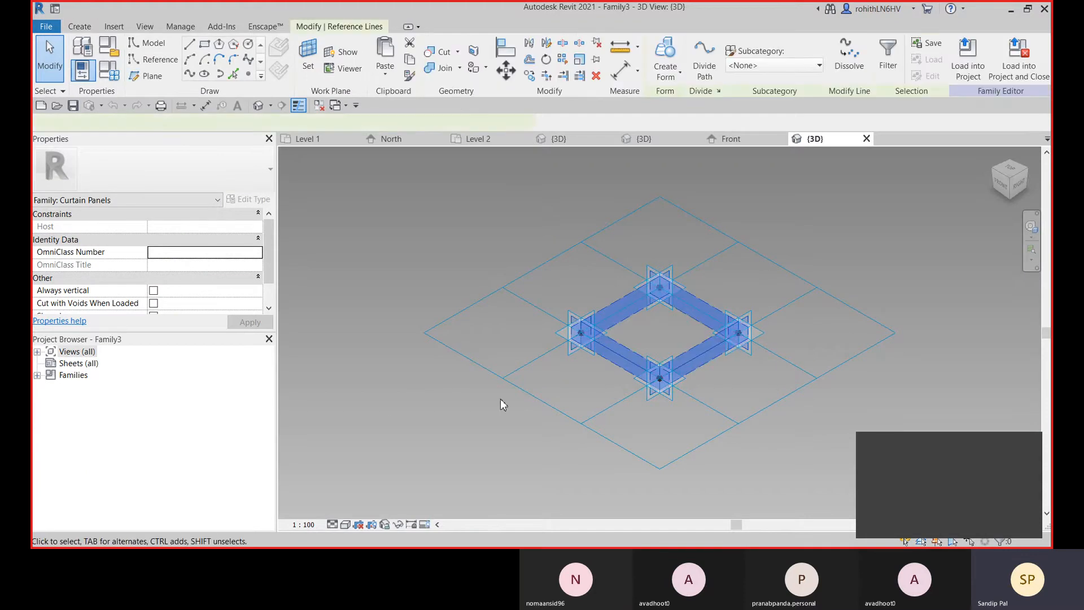
{"action": "left_click", "coordinate": [475, 361]}
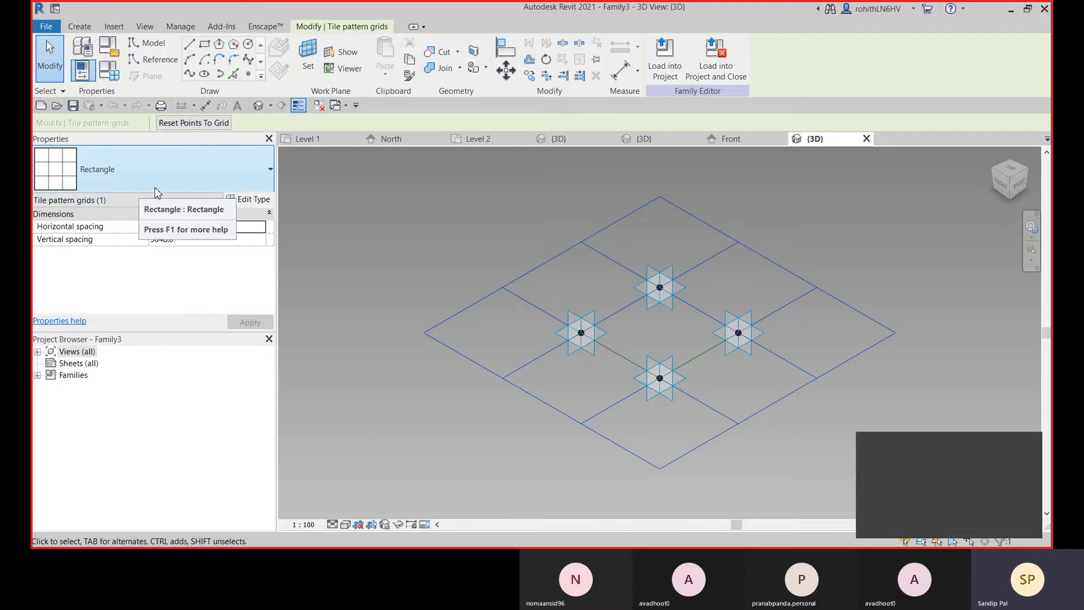
{"action": "left_click", "coordinate": [190, 177]}
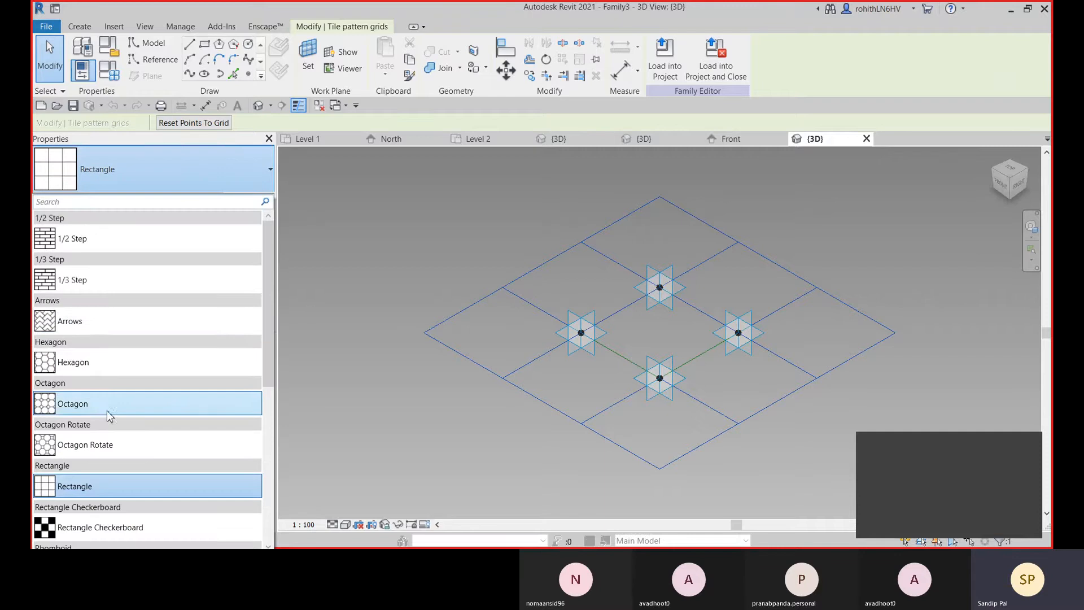
{"action": "scroll", "coordinate": [125, 415], "scroll_direction": "down", "scroll_amount": 1}
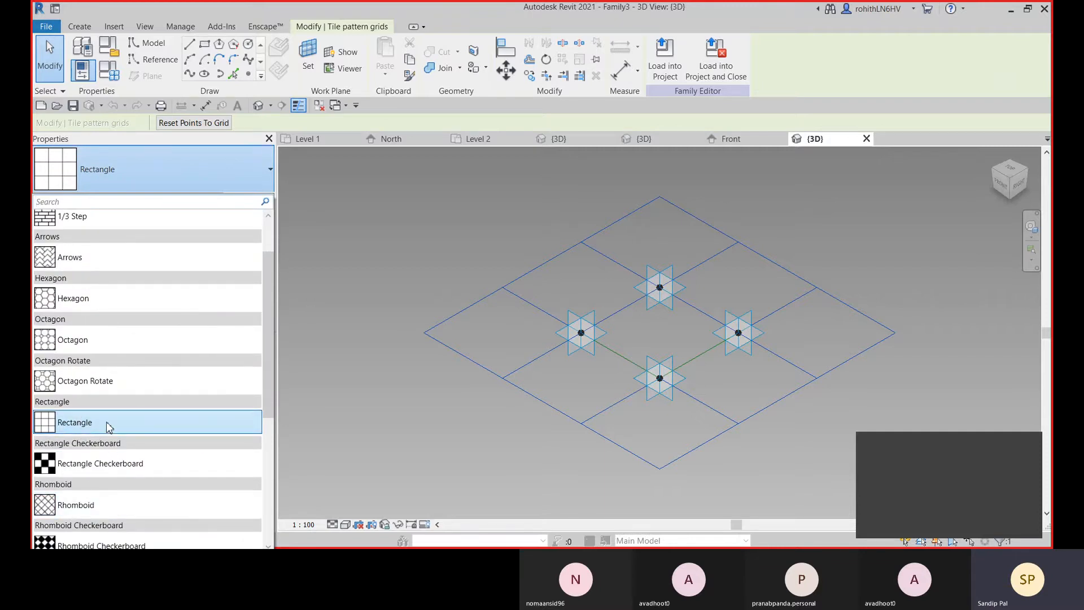
{"action": "mouse_move", "coordinate": [110, 427]}
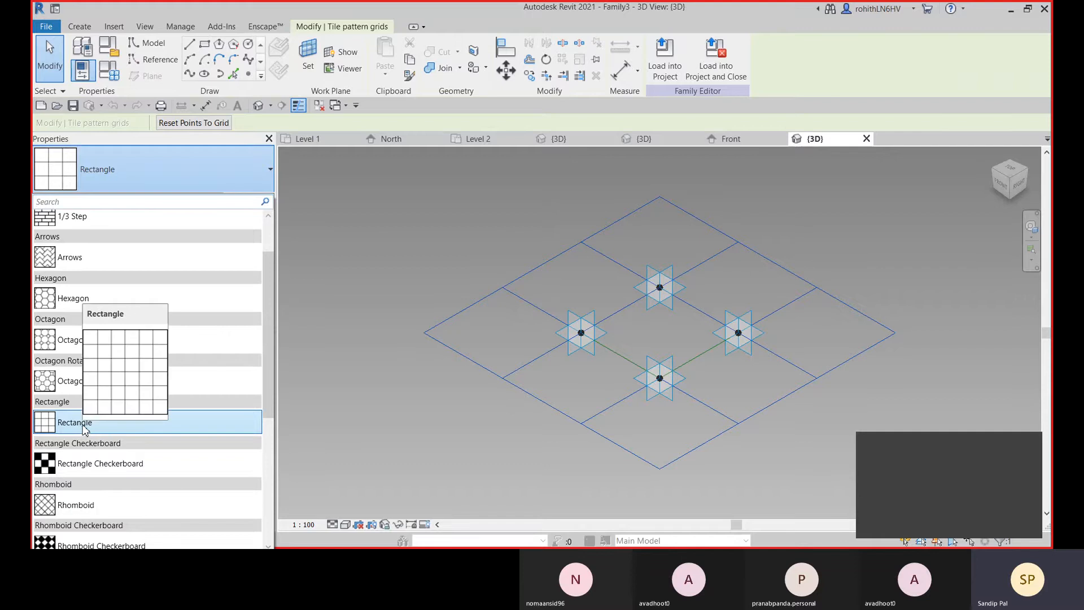
{"action": "left_click", "coordinate": [85, 427]}
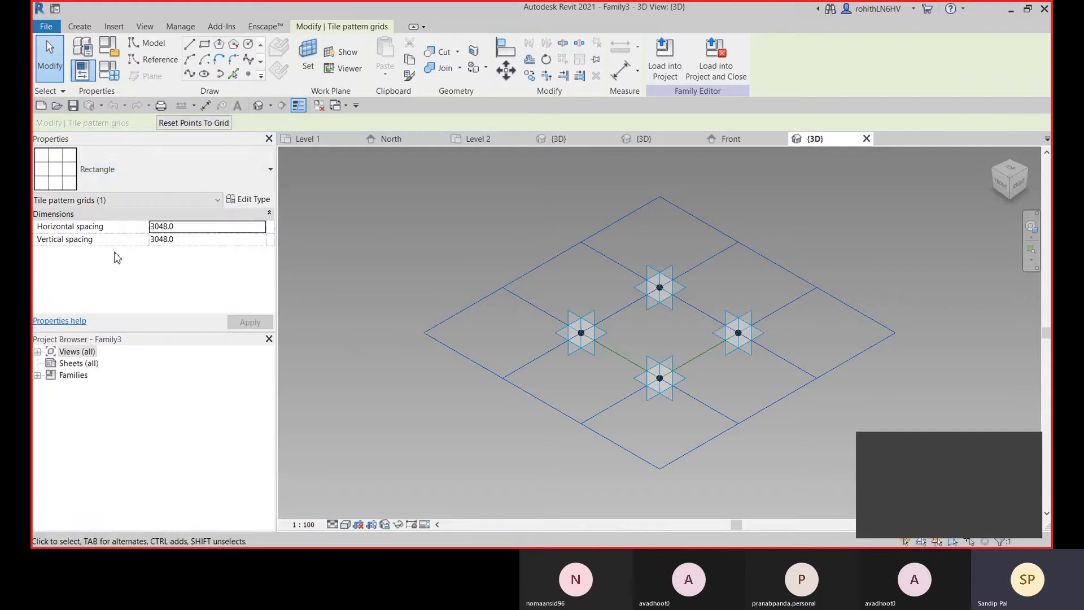
Set both the horizontal and vertical spacing of the tile pattern grid to 500.
{"action": "left_click", "coordinate": [185, 226]}
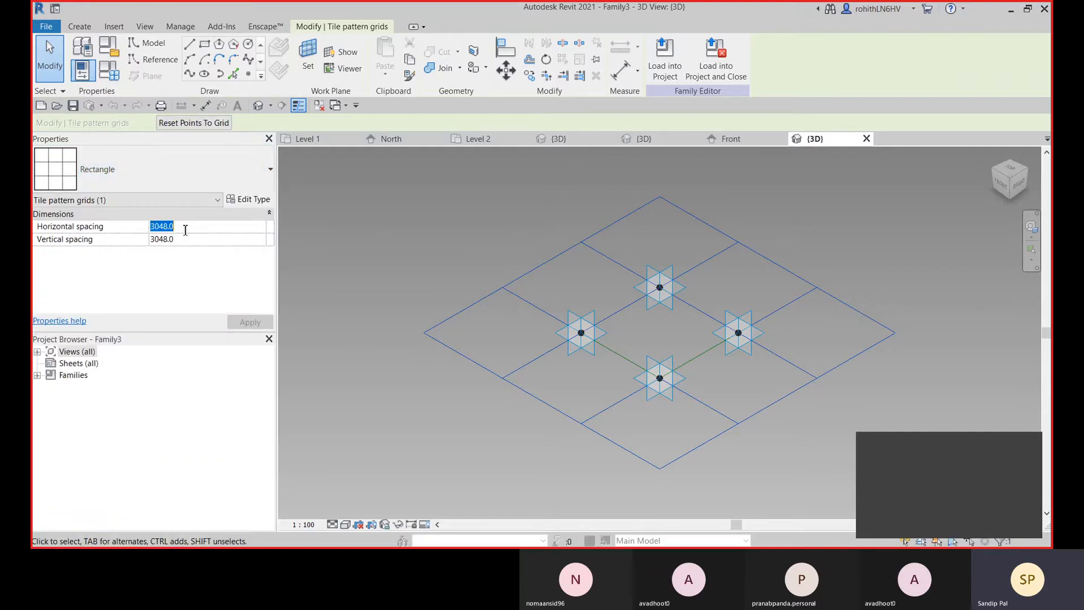
{"action": "type", "text": "500"}
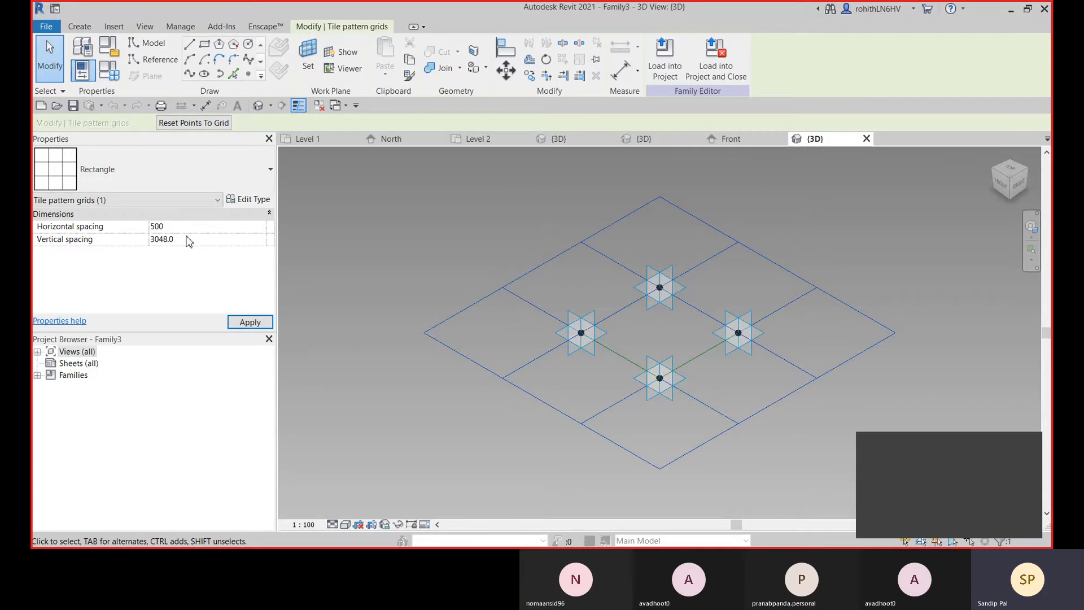
{"action": "left_click", "coordinate": [189, 240]}
{"action": "type", "text": "500"}
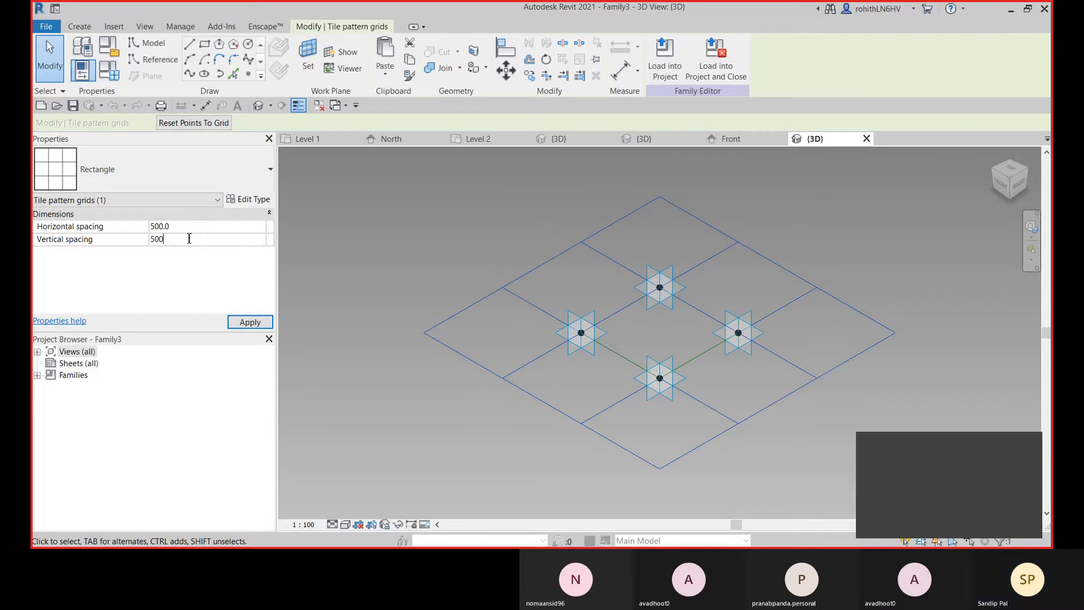
{"action": "key", "text": "Return"}
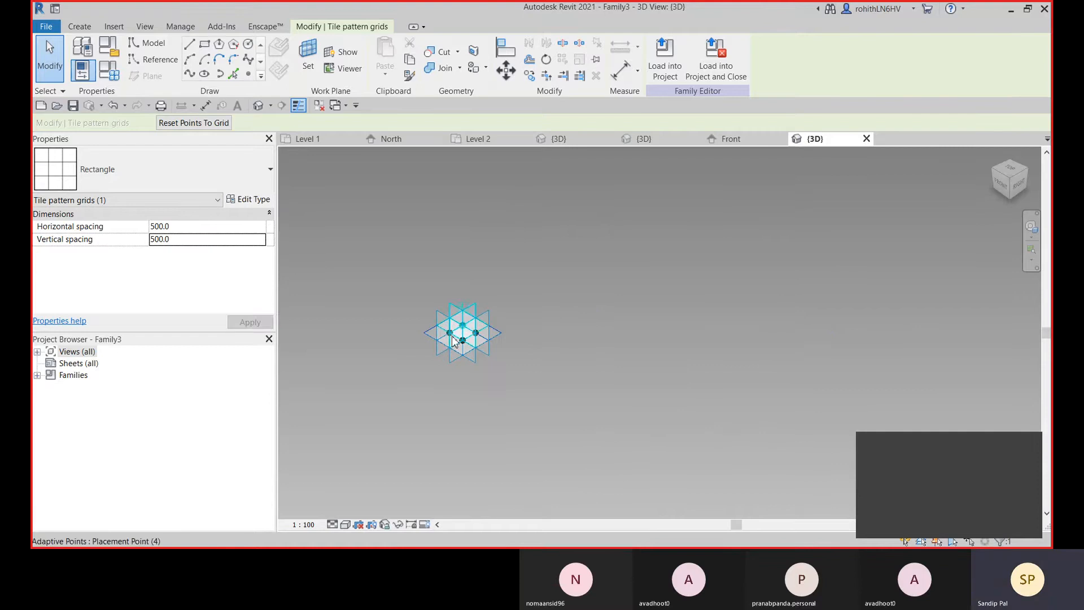
Select the four reference lines joining the placement points as one chain, and clear the selection.
{"action": "scroll", "coordinate": [474, 334], "scroll_direction": "up", "scroll_amount": 6}
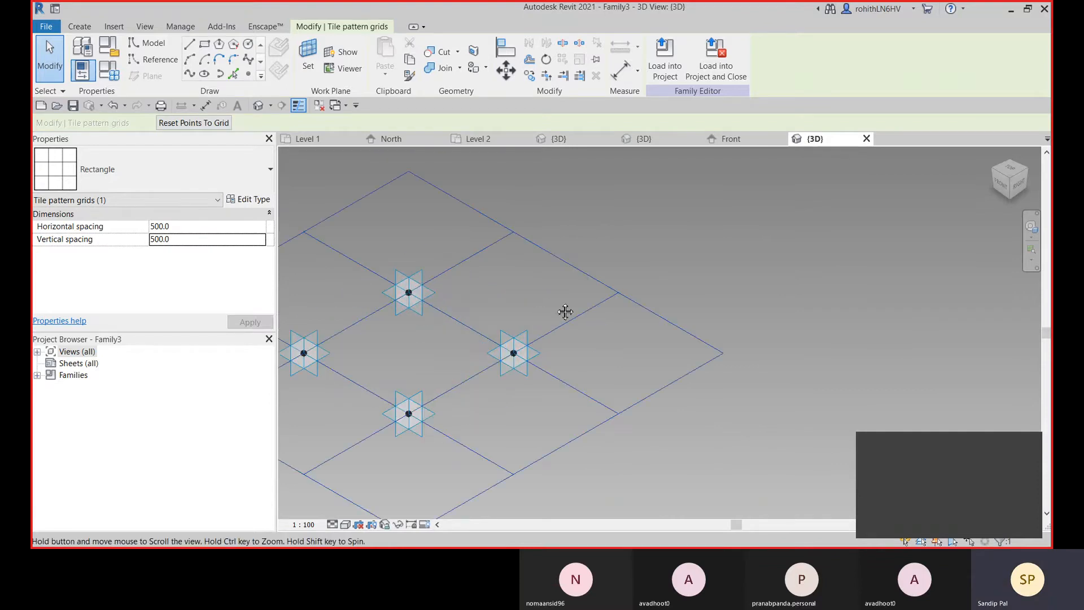
{"action": "scroll", "coordinate": [712, 338], "scroll_direction": "up", "scroll_amount": 2}
{"action": "left_click", "coordinate": [700, 343]}
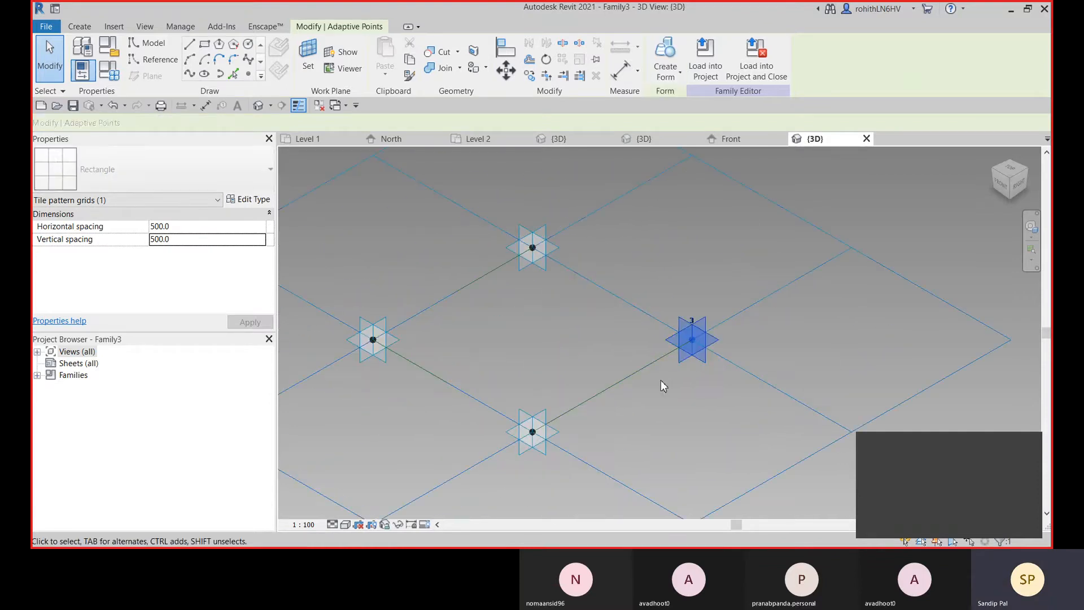
{"action": "left_click", "coordinate": [660, 380]}
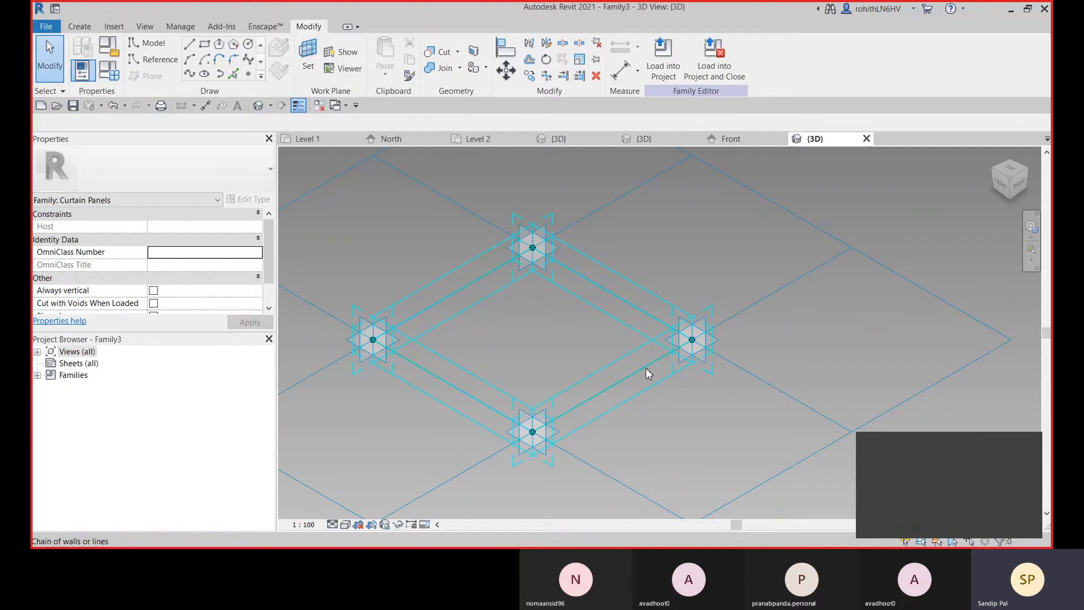
{"action": "left_click", "coordinate": [645, 368]}
{"action": "middle_click_drag", "start_coordinate": [546, 318], "coordinate": [614, 338]}
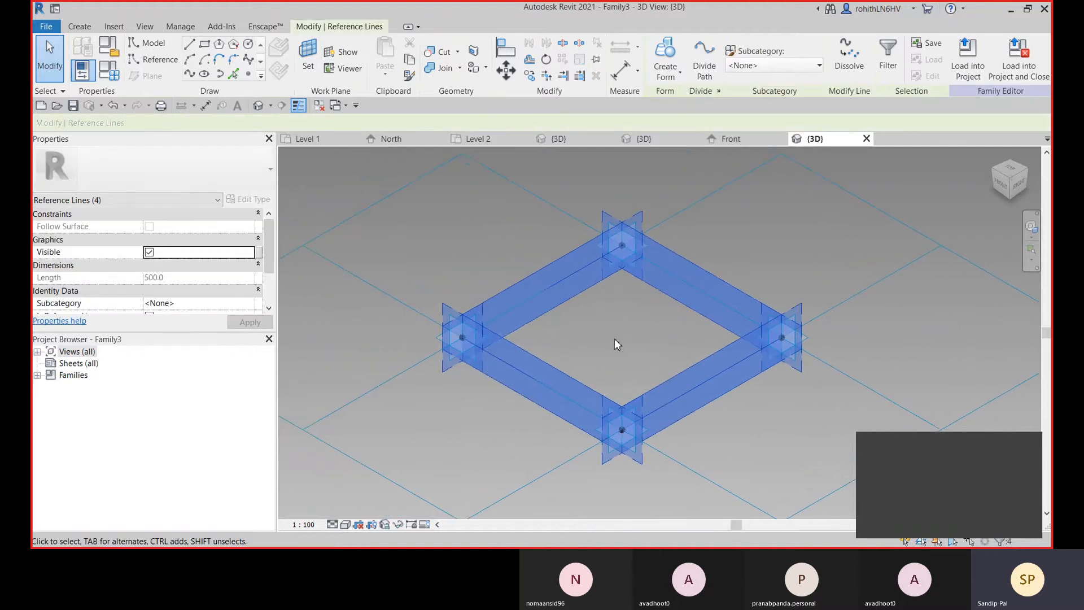
{"action": "middle_click_drag", "start_coordinate": [377, 330], "coordinate": [452, 339]}
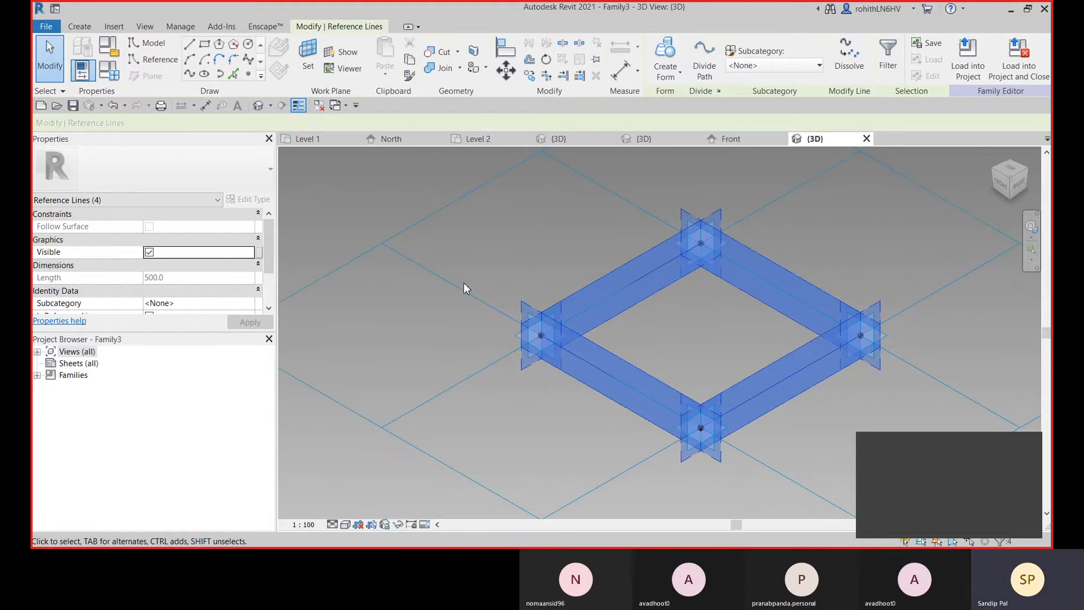
{"action": "scroll", "coordinate": [588, 435], "scroll_direction": "down", "scroll_amount": 4}
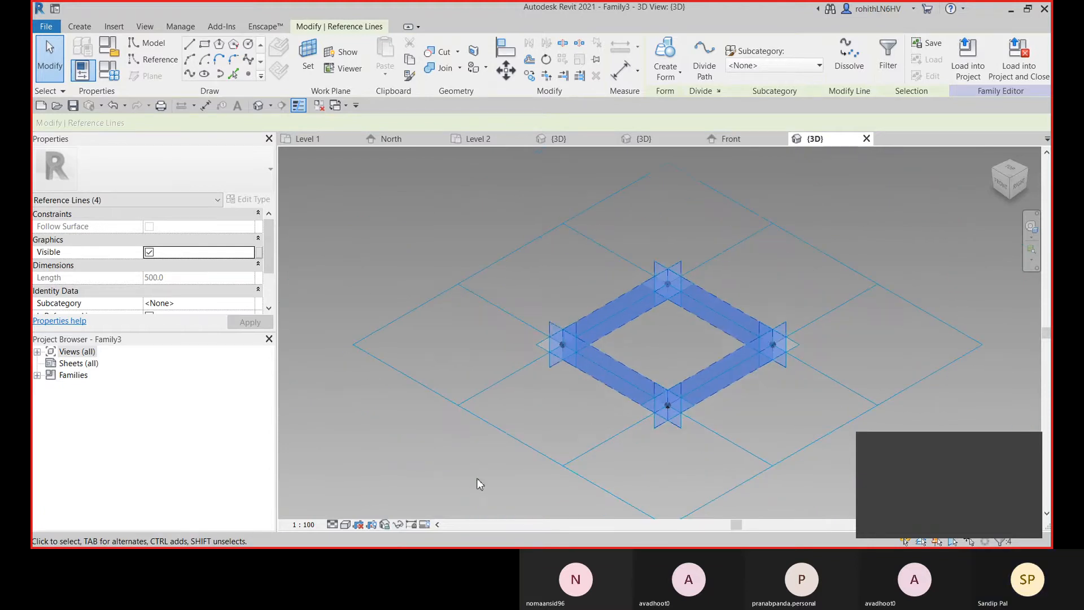
{"action": "left_click", "coordinate": [667, 373]}
Repeat the chain selection of the reference lines around the central tile and deselect them.
{"action": "middle_click_drag", "start_coordinate": [668, 372], "coordinate": [668, 355]}
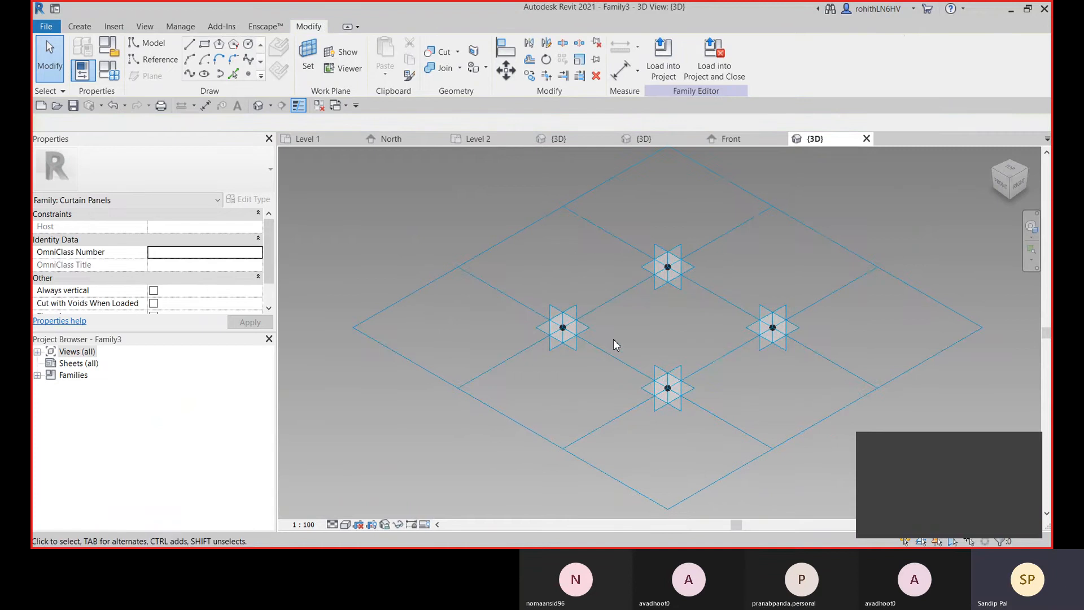
{"action": "key", "text": "Tab"}
{"action": "left_click", "coordinate": [598, 351]}
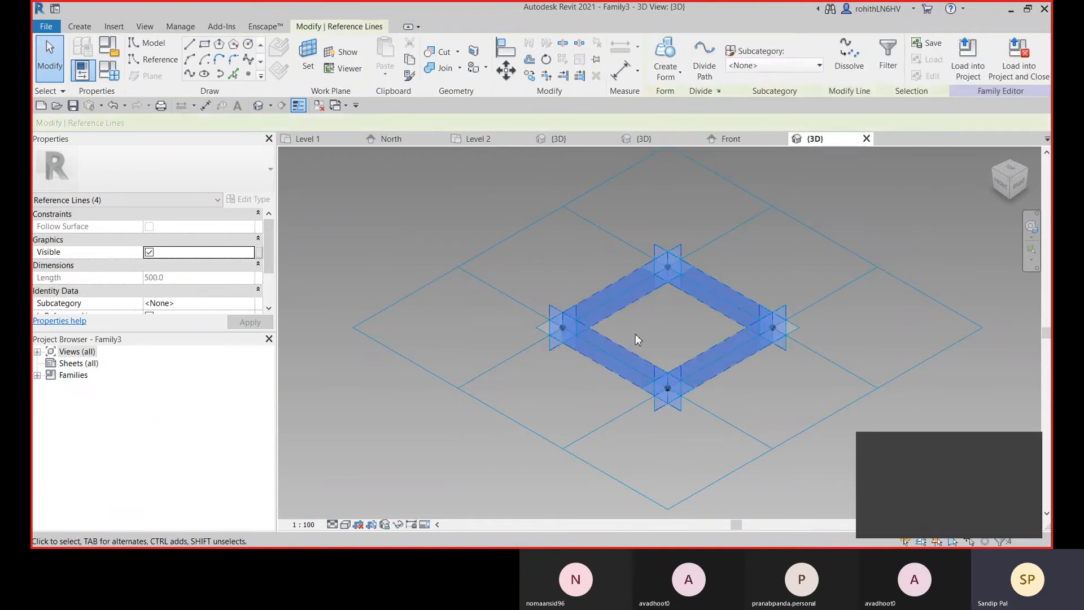
{"action": "left_click", "coordinate": [552, 343]}
{"action": "middle_click_drag", "start_coordinate": [589, 348], "coordinate": [579, 352]}
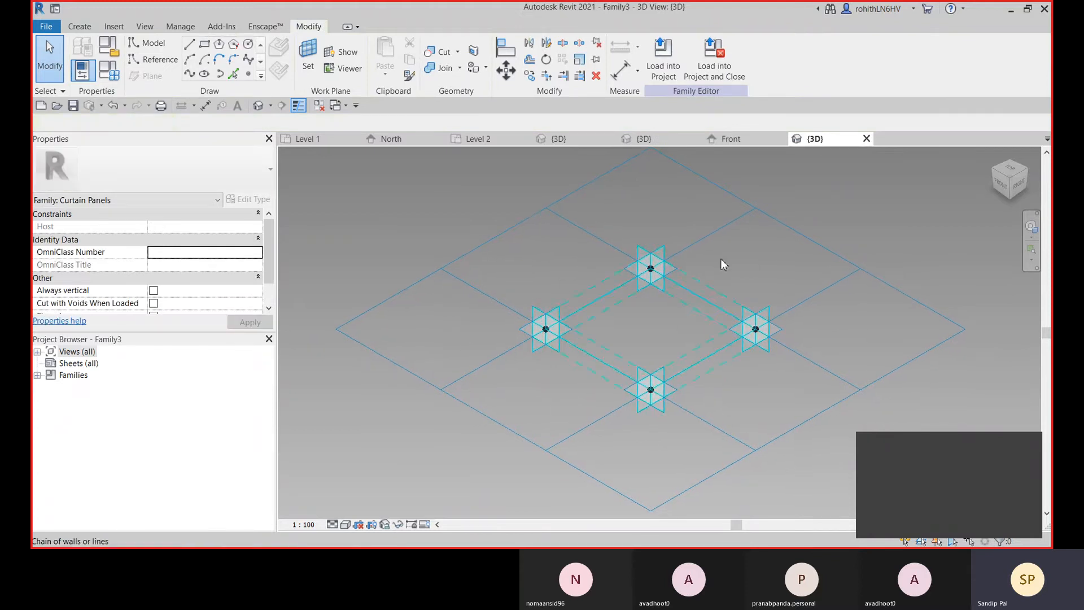
{"action": "middle_click_drag", "start_coordinate": [636, 382], "coordinate": [642, 378]}
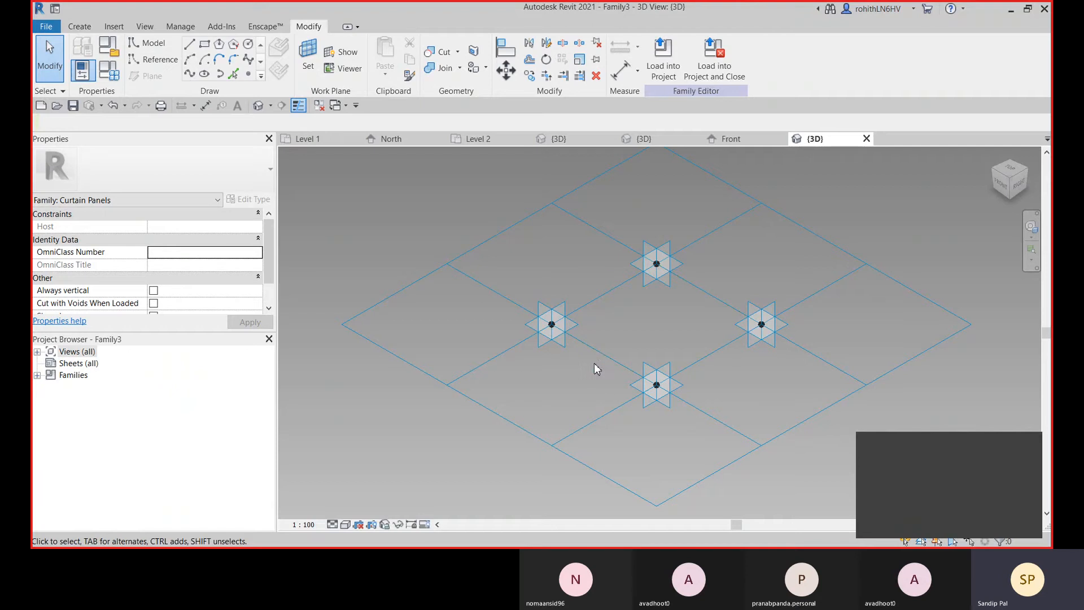
{"action": "key", "text": "Tab"}
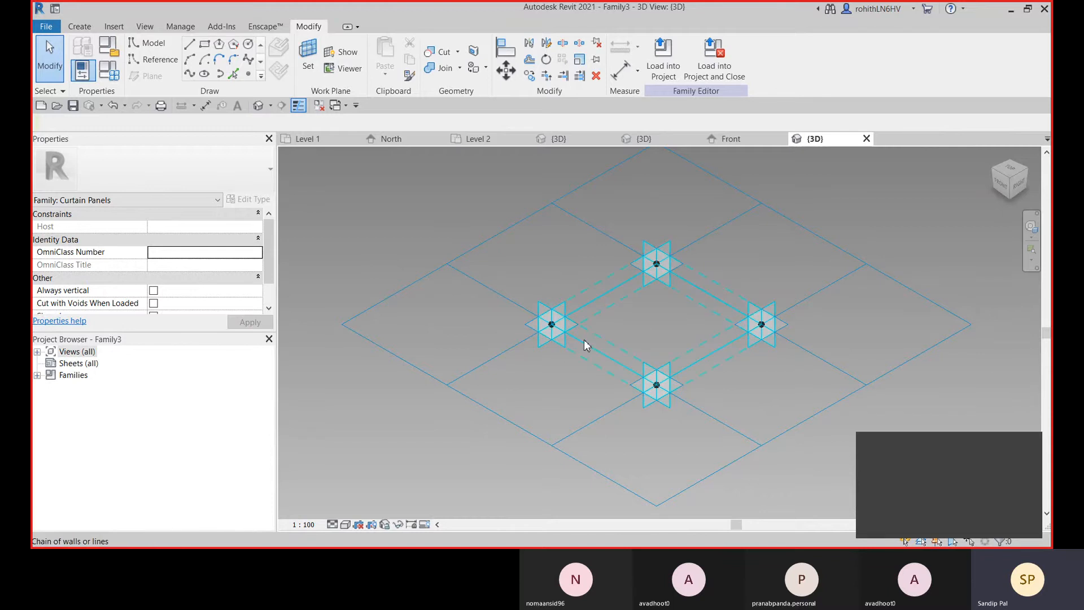
{"action": "scroll", "coordinate": [564, 336], "scroll_direction": "up", "scroll_amount": 3}
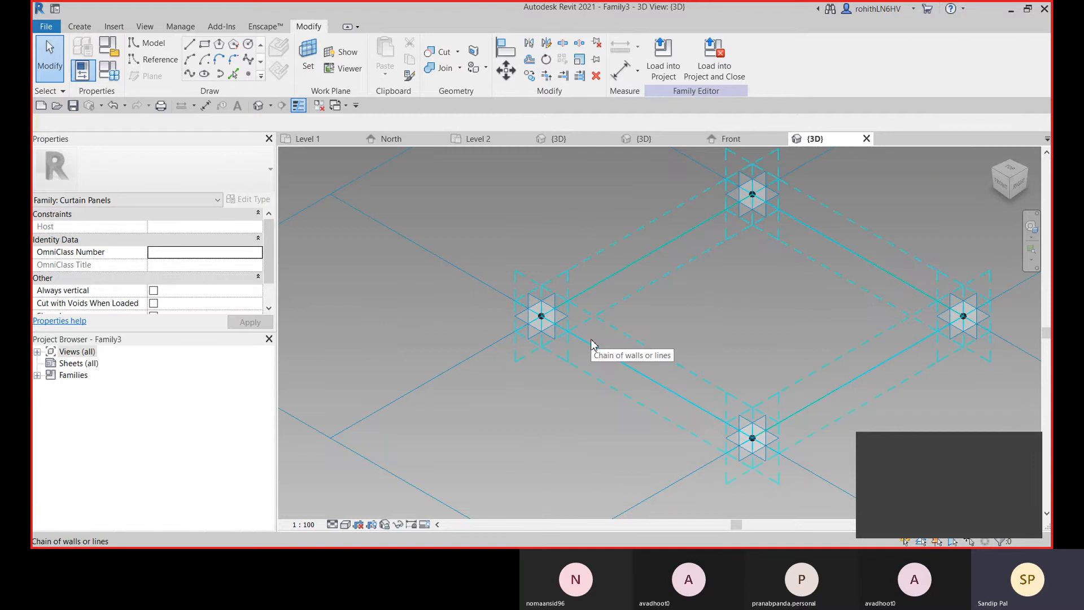
{"action": "left_click", "coordinate": [592, 343]}
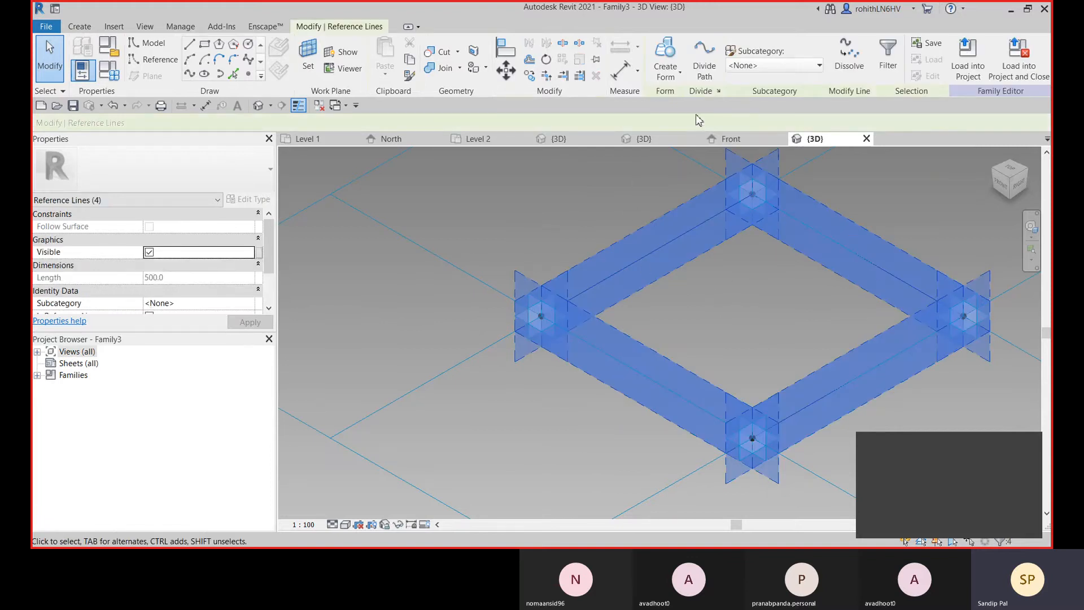
{"action": "left_click", "coordinate": [658, 341]}
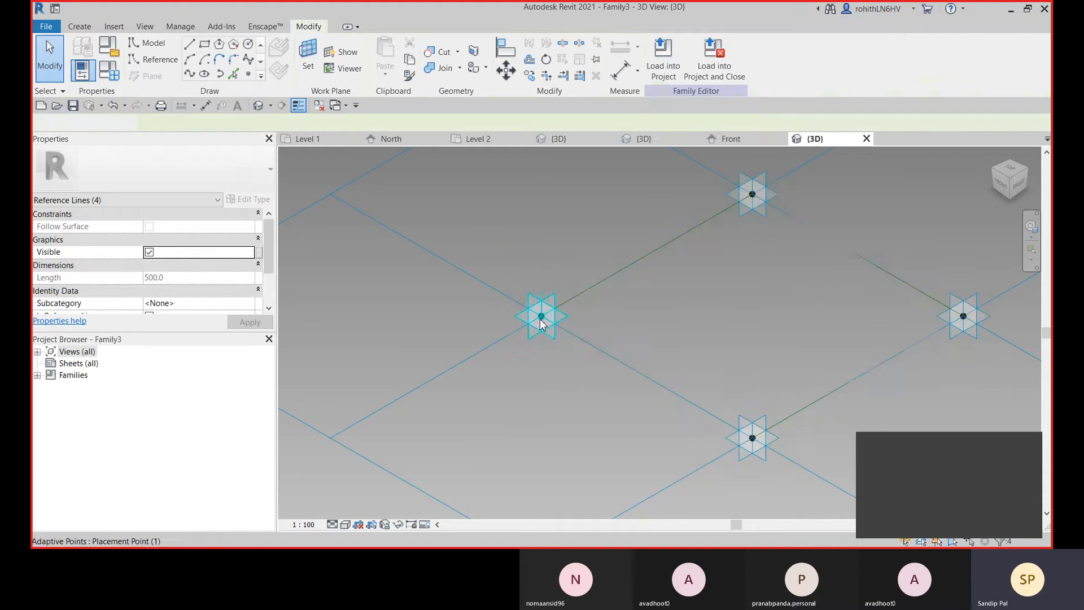
Set a reference plane of placement point 1 as the work plane.
{"action": "scroll", "coordinate": [541, 321], "scroll_direction": "up", "scroll_amount": 5}
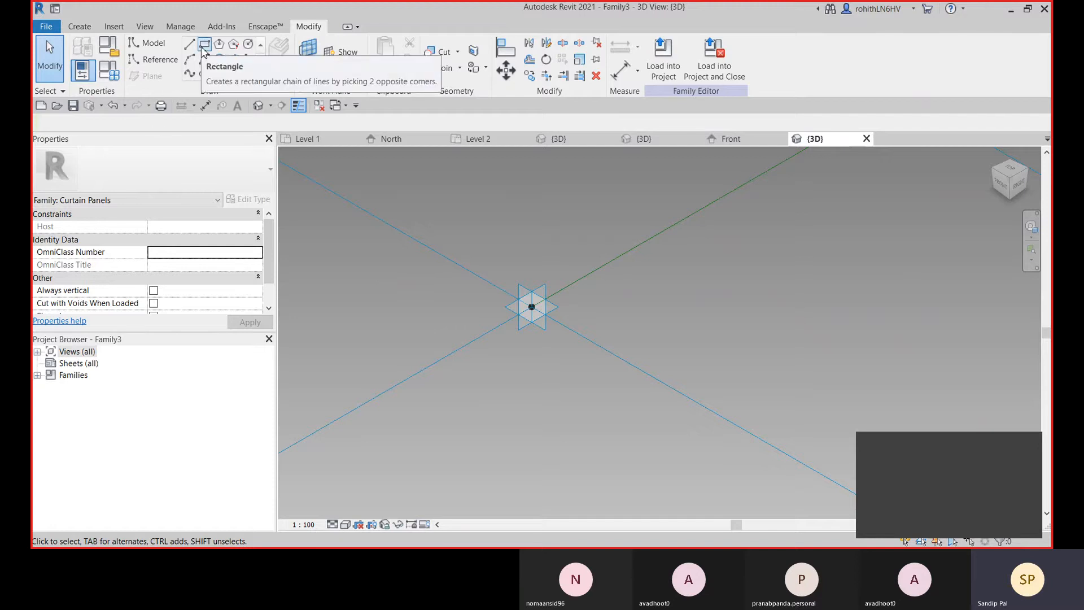
{"action": "key", "text": "l"}
{"action": "key", "text": "i"}
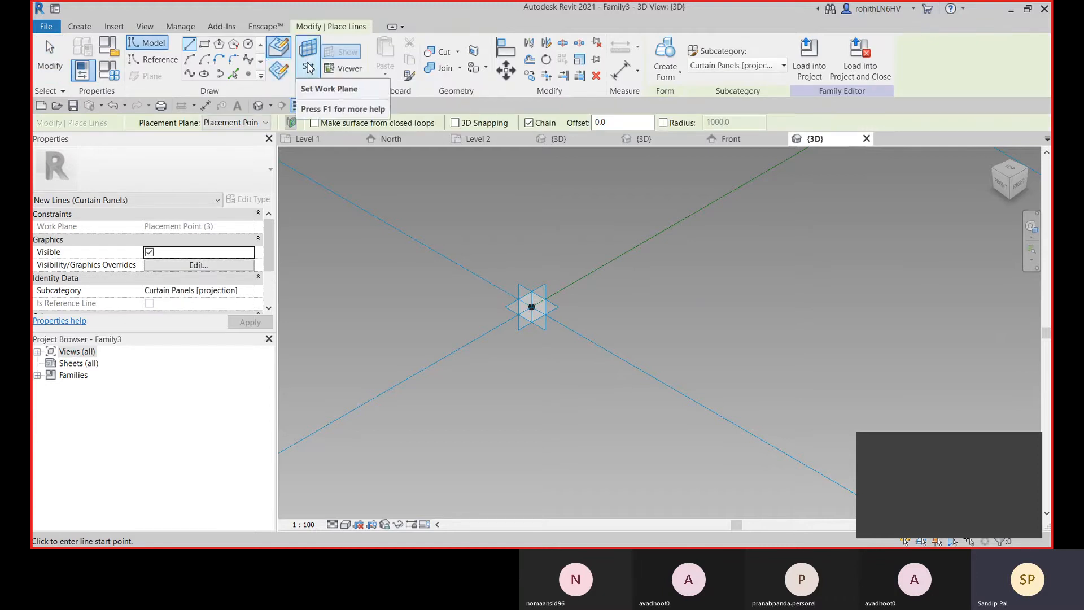
{"action": "left_click", "coordinate": [282, 76]}
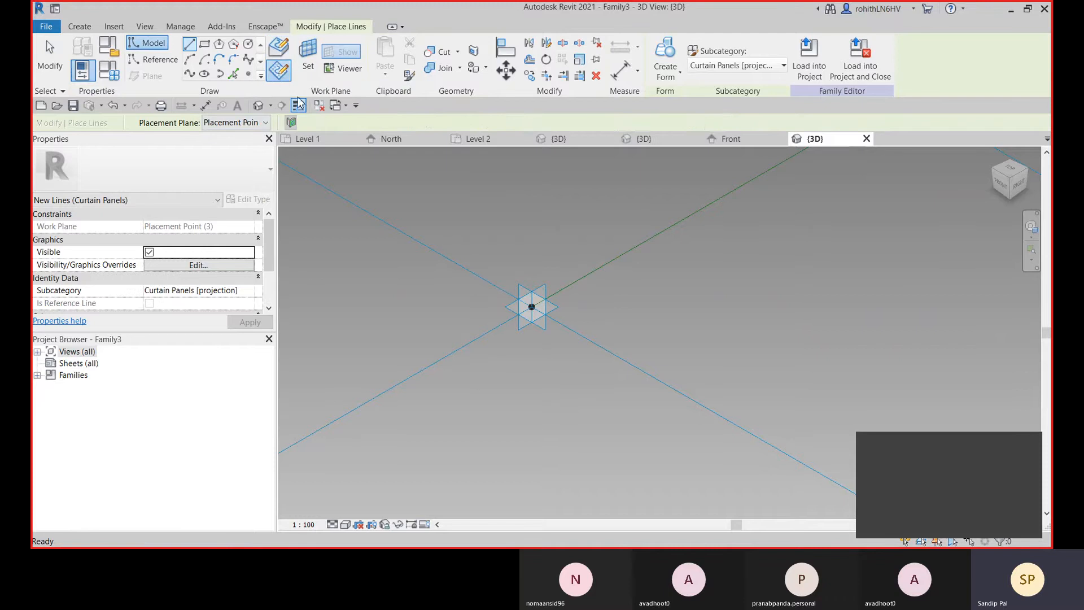
{"action": "key", "text": "Escape"}
{"action": "key", "text": "Escape"}
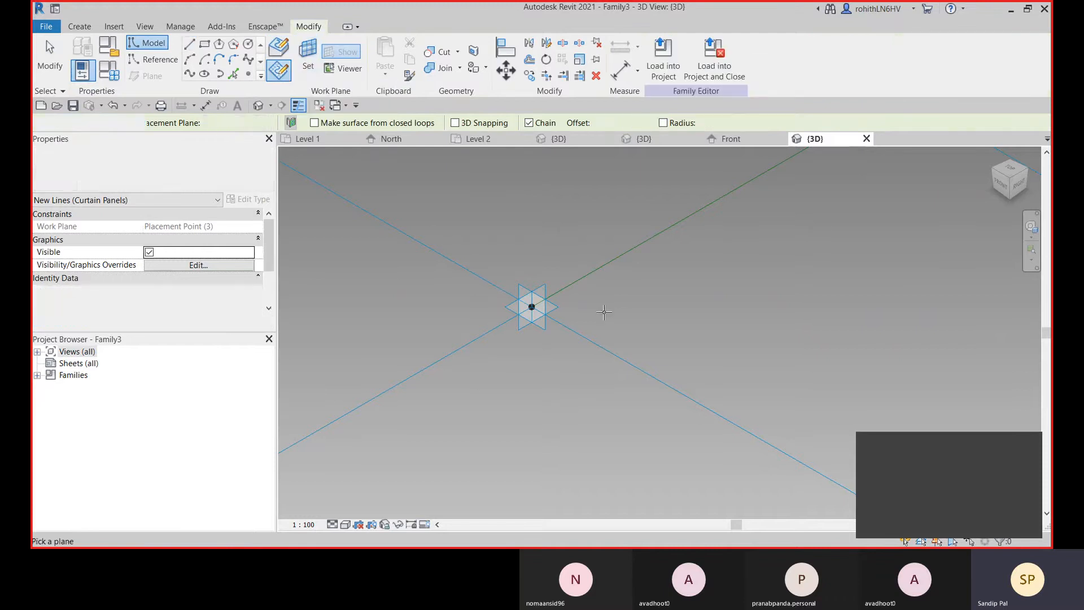
{"action": "left_click", "coordinate": [523, 305]}
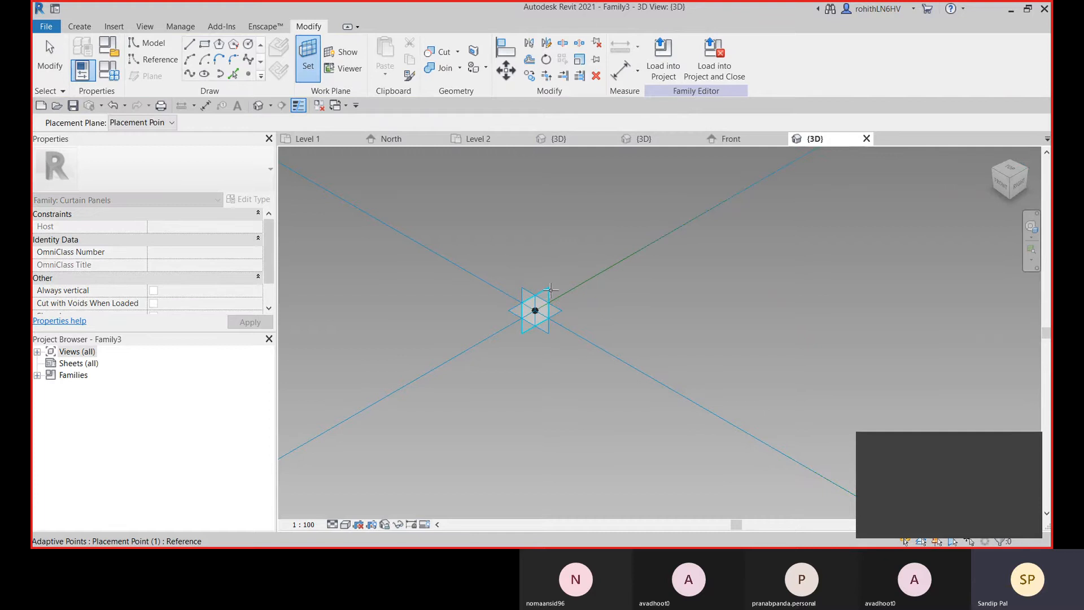
{"action": "left_click", "coordinate": [550, 289]}
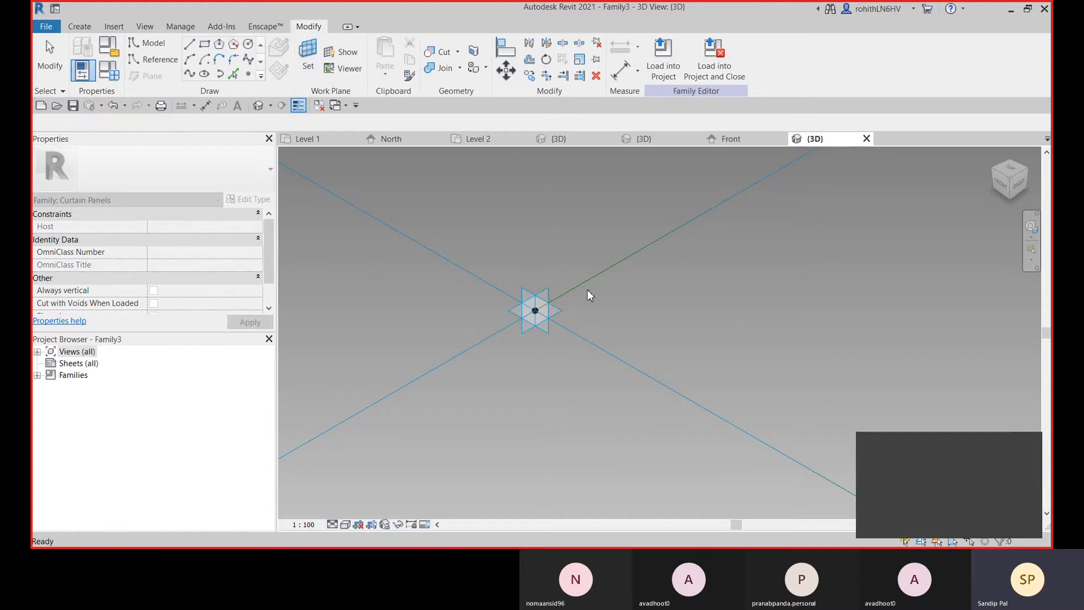
Place a reference point at the middle of the reference line running from placement point 1 to the tile's front corner.
{"action": "middle_click_drag", "start_coordinate": [591, 295], "coordinate": [497, 259]}
{"action": "scroll", "coordinate": [494, 256], "scroll_direction": "down", "scroll_amount": 2}
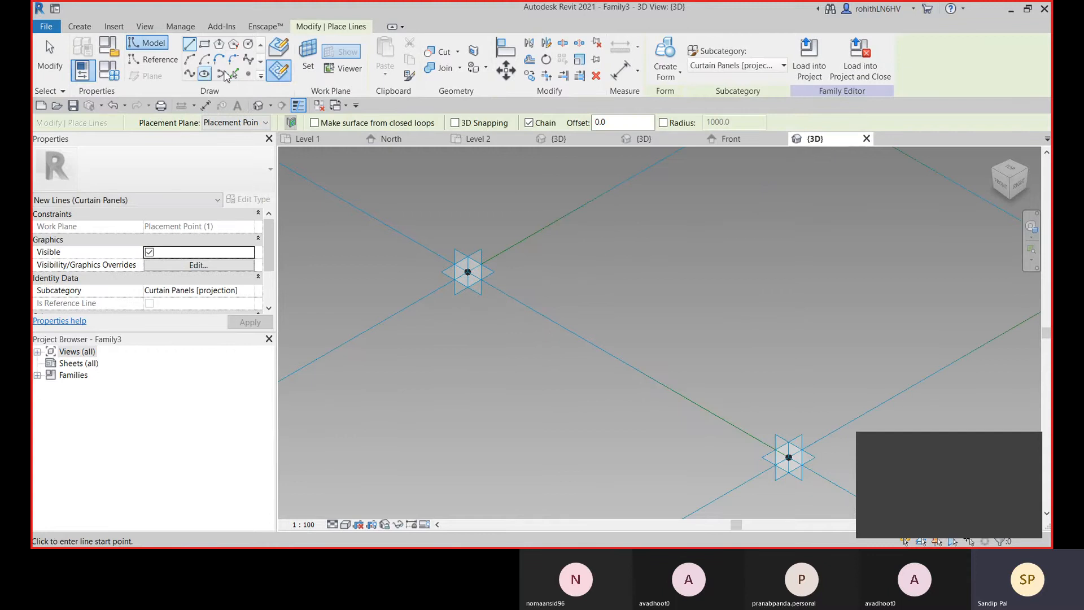
{"action": "left_click", "coordinate": [248, 74]}
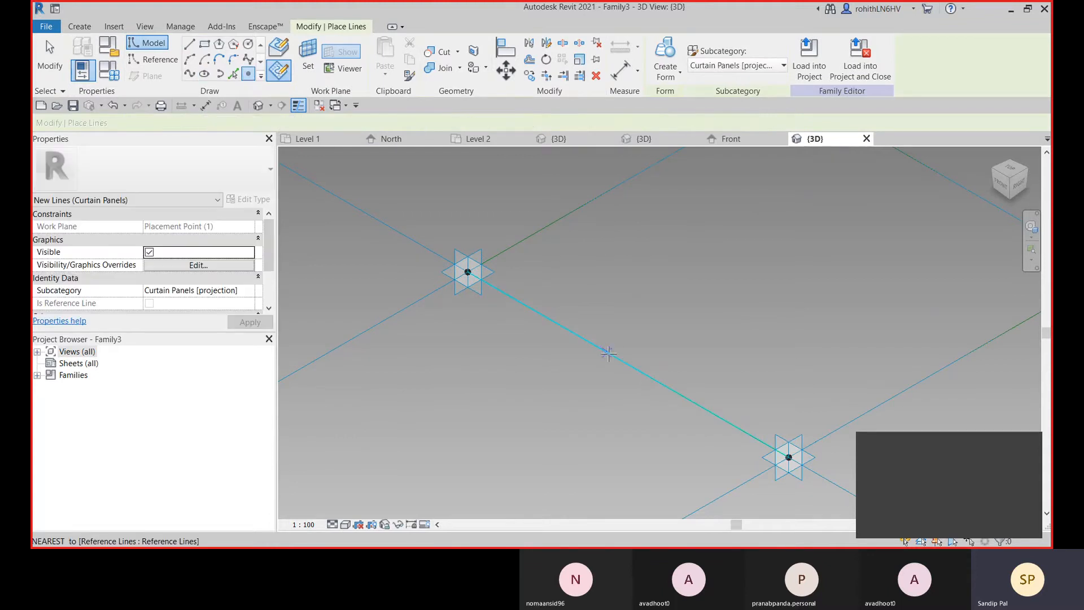
{"action": "left_click", "coordinate": [627, 364]}
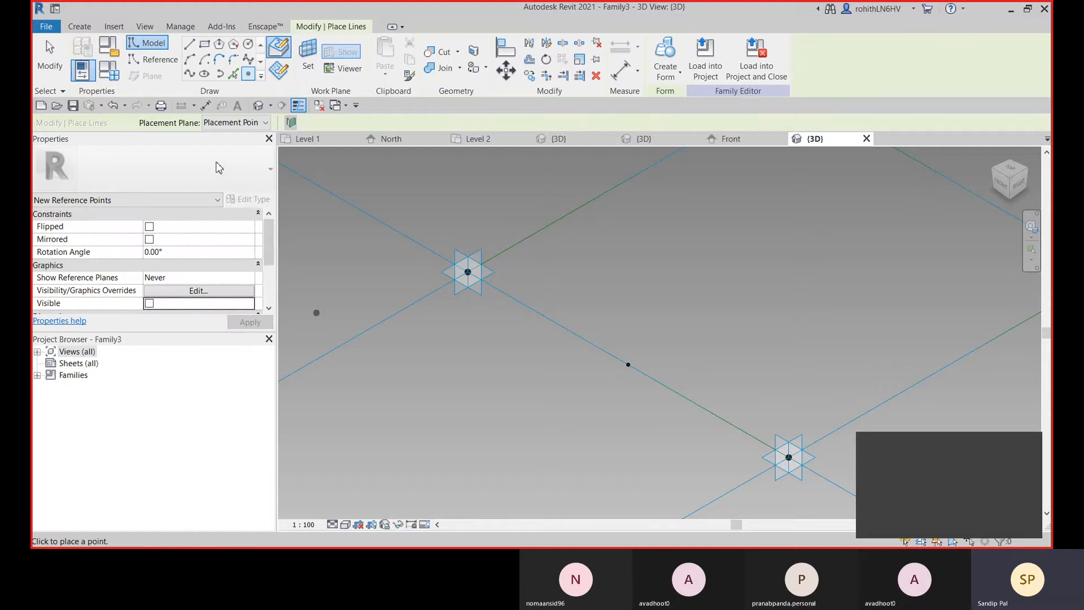
Set the new reference point's plane, perpendicular to its reference line, as the work plane.
{"action": "left_click", "coordinate": [189, 43]}
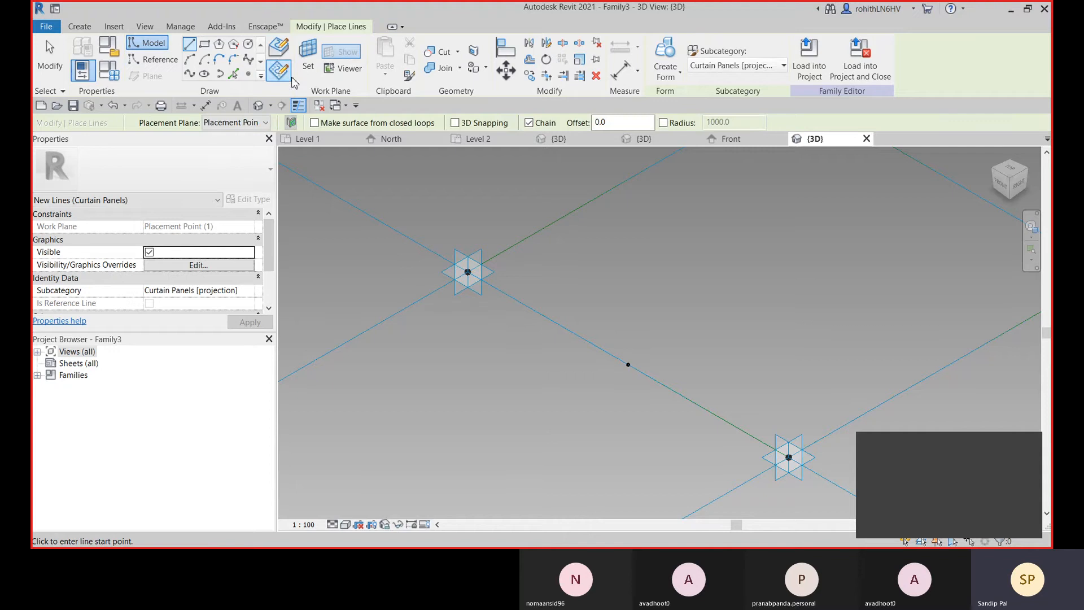
{"action": "key", "text": "Escape"}
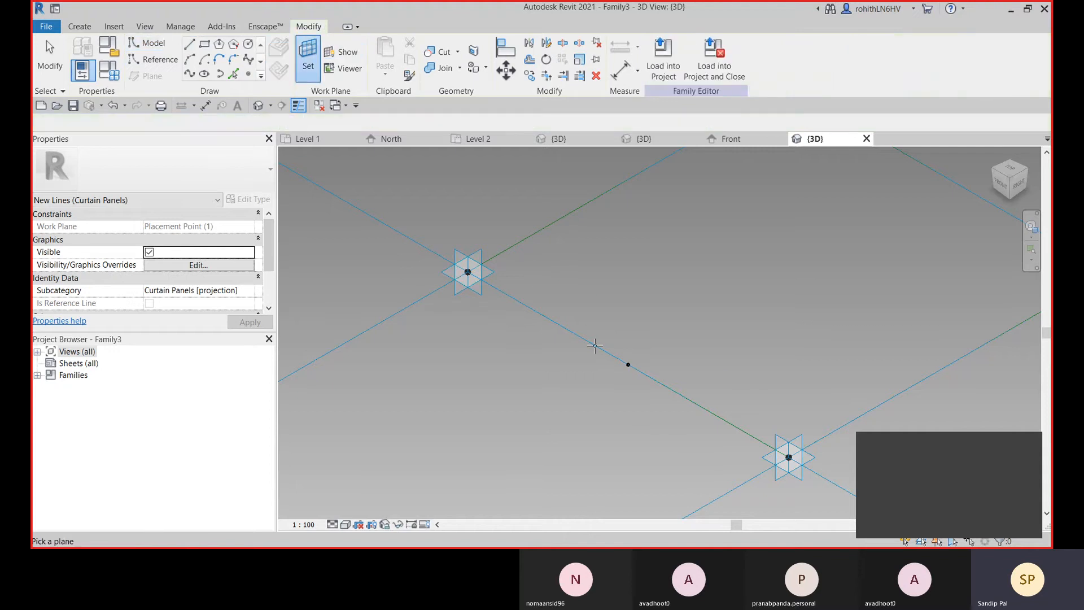
{"action": "left_click", "coordinate": [629, 365]}
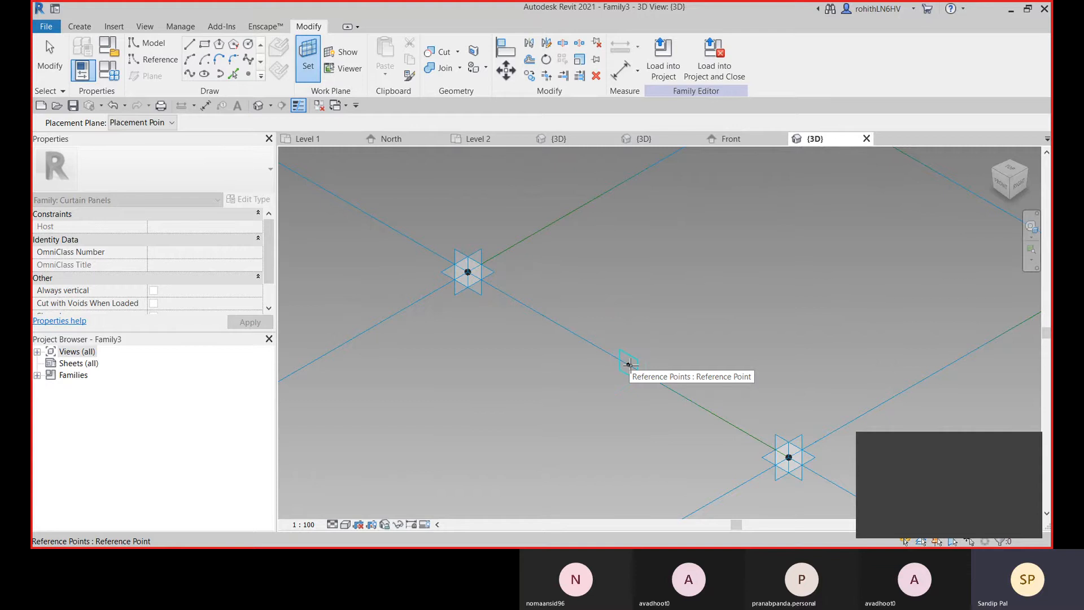
{"action": "key", "text": "Tab"}
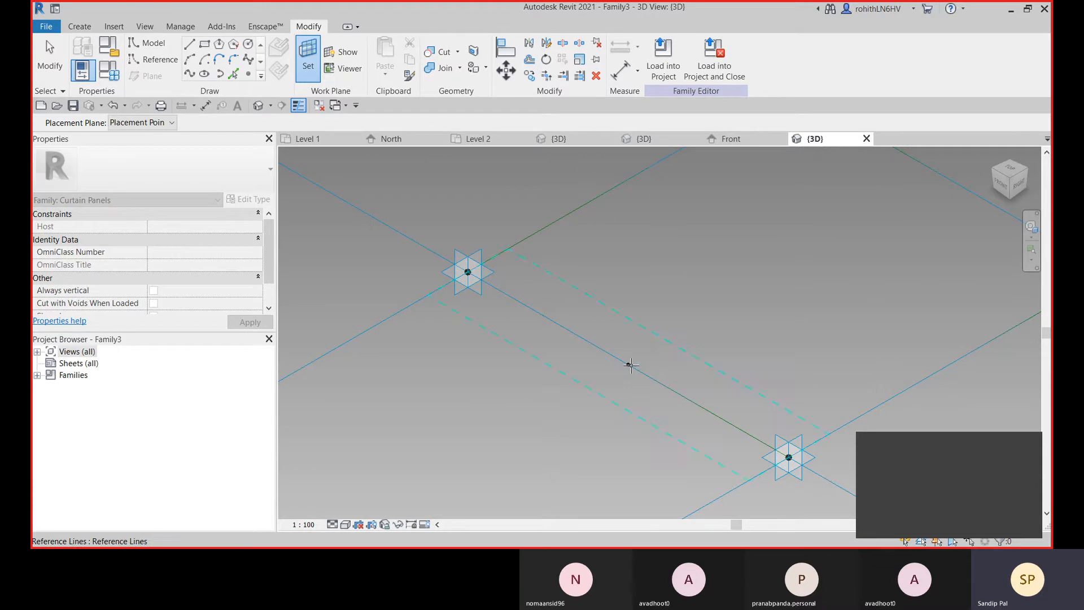
{"action": "key", "text": "Tab"}
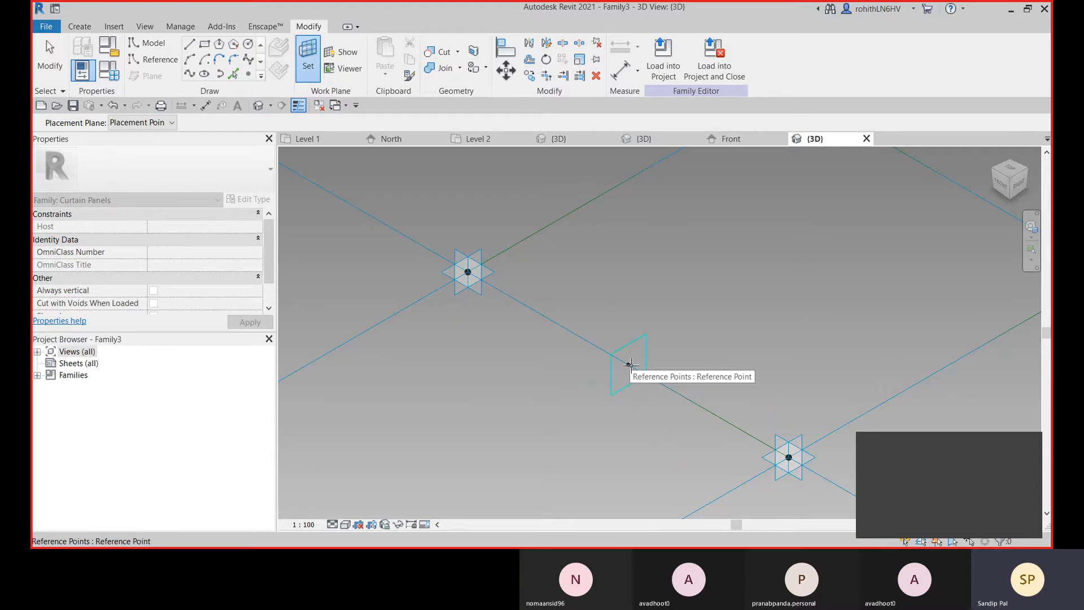
{"action": "left_click", "coordinate": [630, 365]}
Draw two chained model lines from the midpoint reference point: 5 vertically upward, then 5 horizontally away from it.
{"action": "key", "text": "l"}
{"action": "key", "text": "i"}
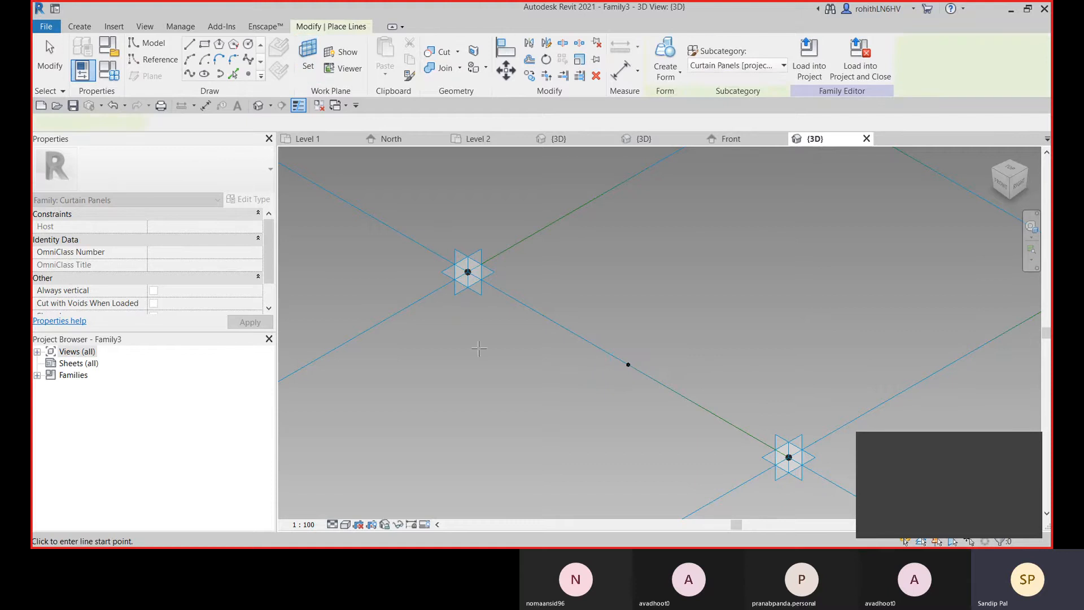
{"action": "left_click", "coordinate": [629, 364]}
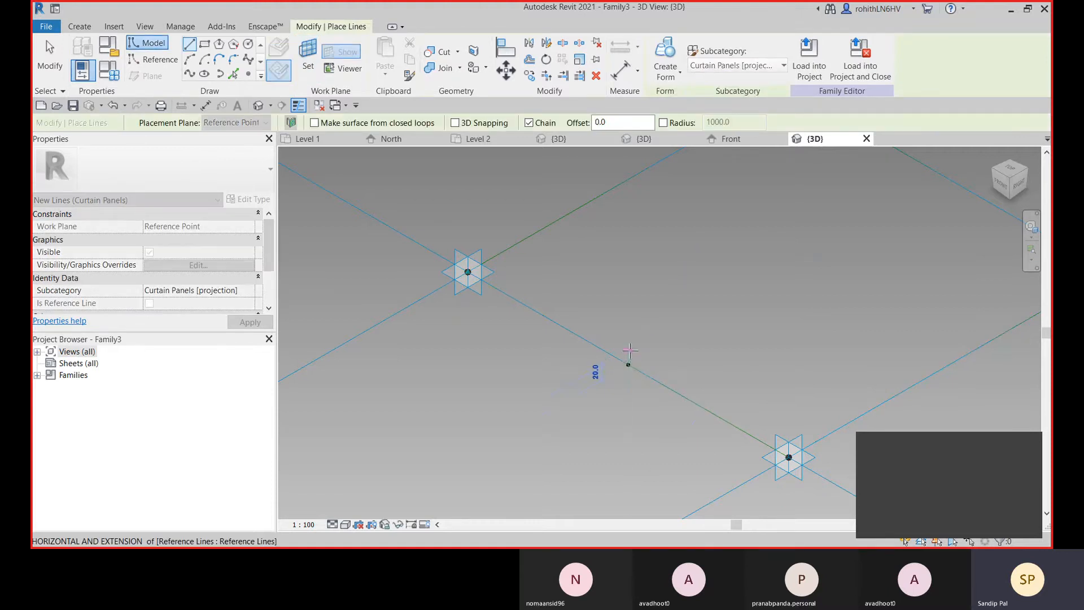
{"action": "scroll", "coordinate": [627, 368], "scroll_direction": "up", "scroll_amount": 2}
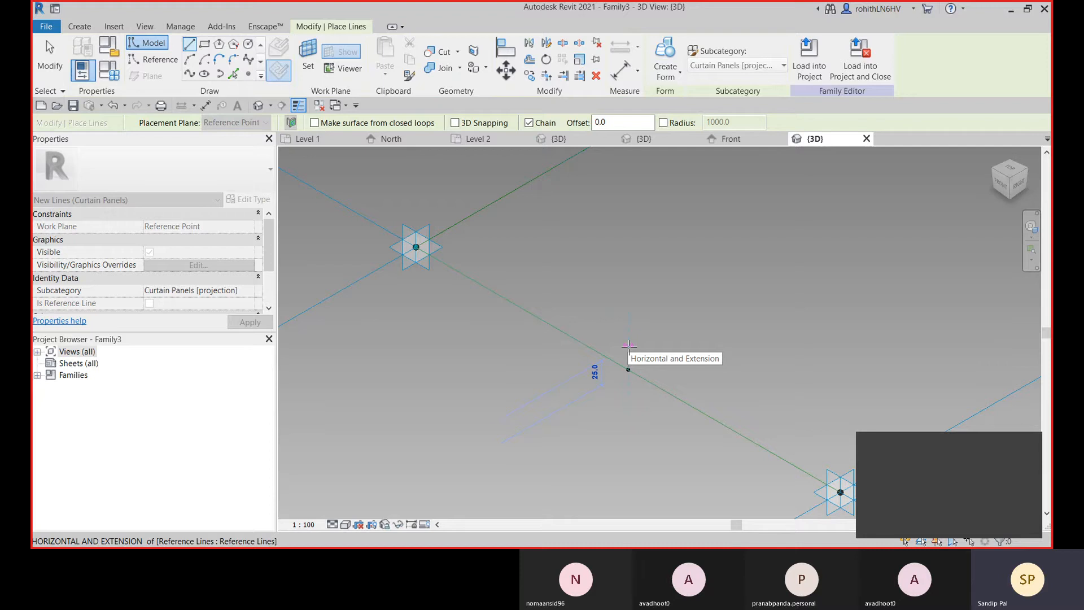
{"action": "type", "text": "5"}
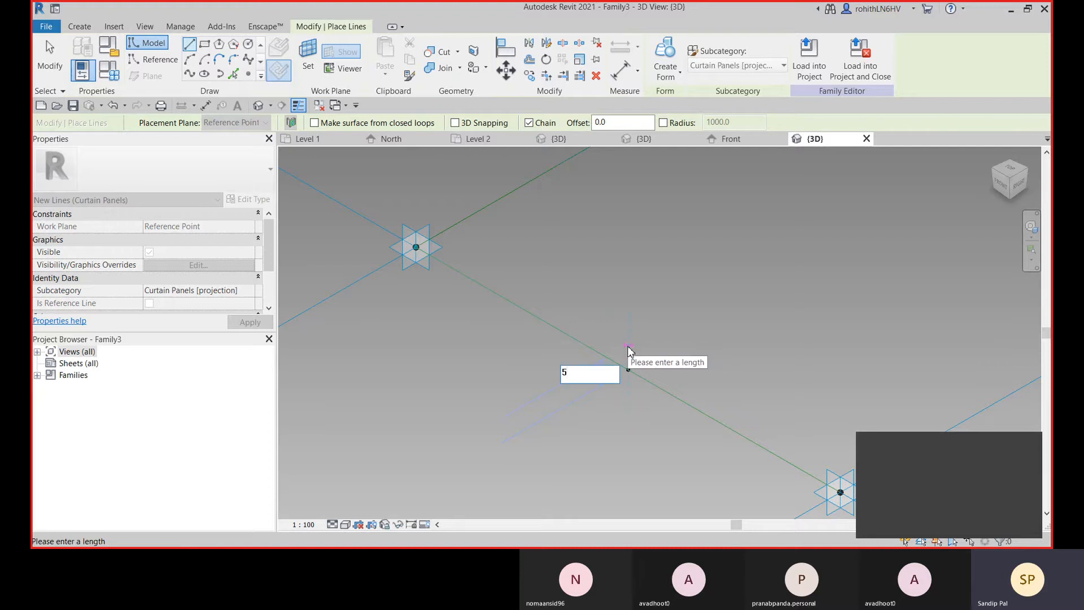
{"action": "key", "text": "Return"}
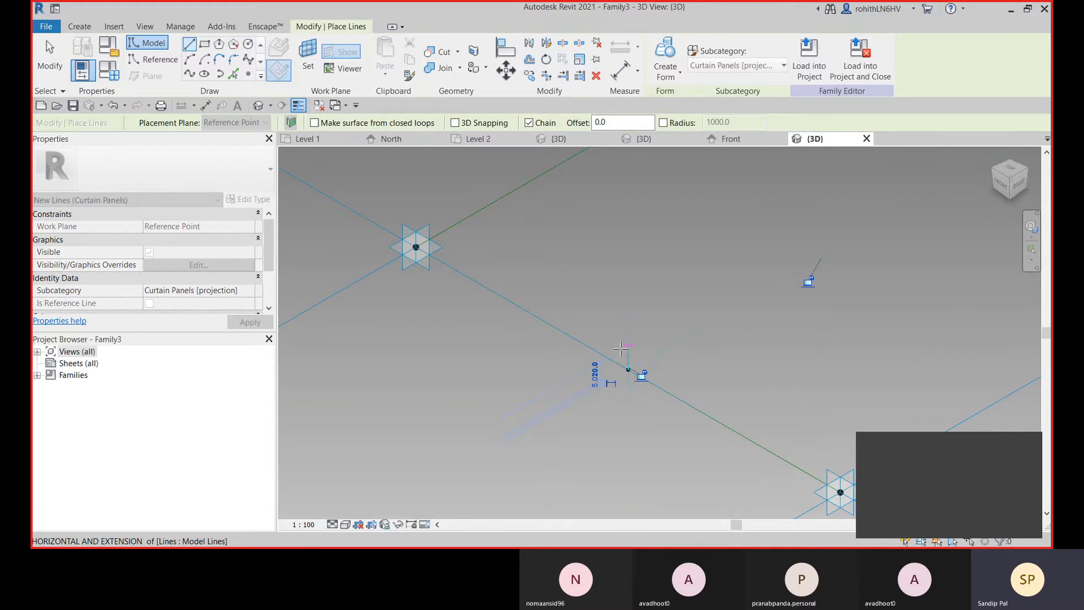
{"action": "scroll", "coordinate": [641, 360], "scroll_direction": "up", "scroll_amount": 2}
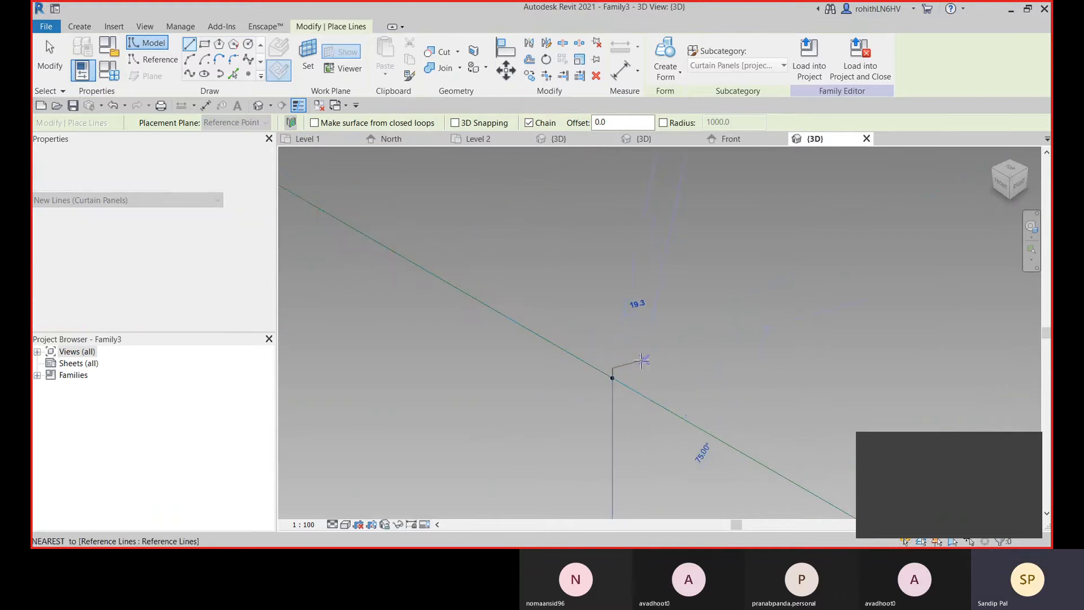
{"action": "type", "text": "5"}
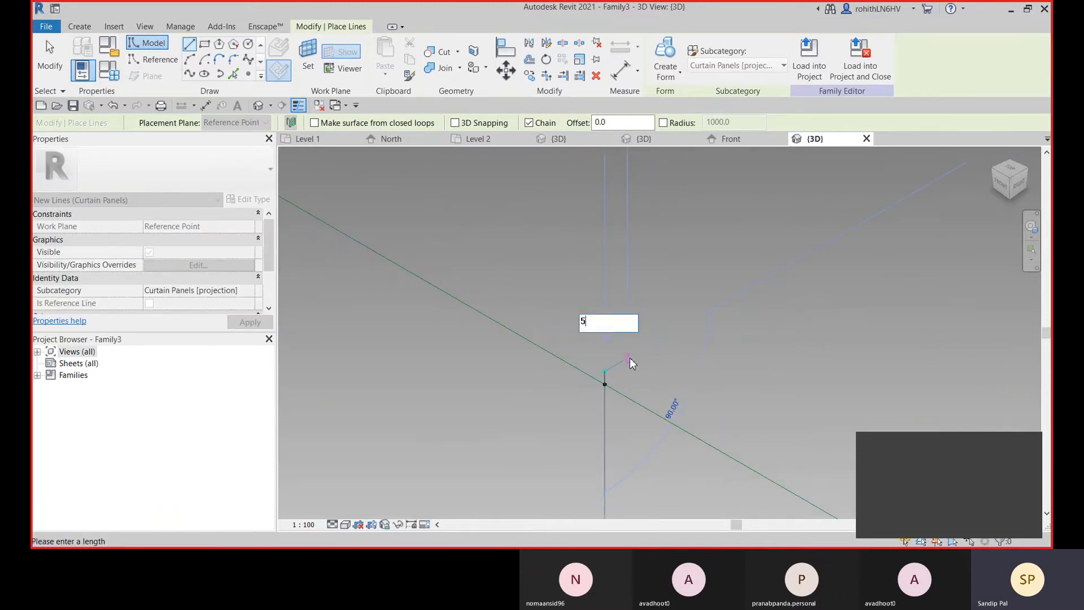
{"action": "key", "text": "Return"}
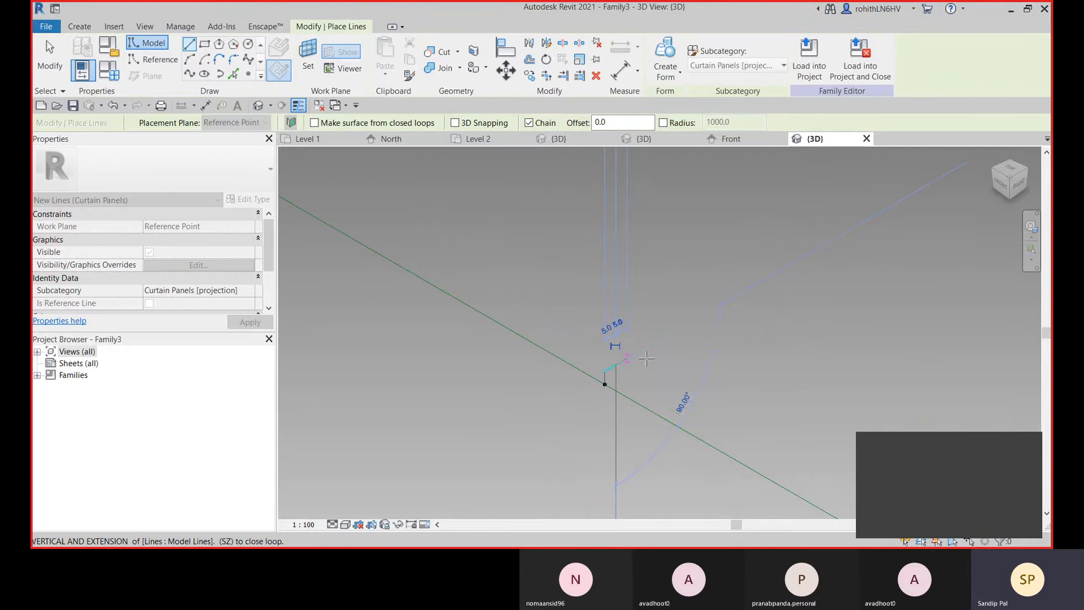
Continue the profile chain with three perpendicular lines of 10 each: down, back across below the reference point, and up.
{"action": "scroll", "coordinate": [616, 388], "scroll_direction": "up", "scroll_amount": 1}
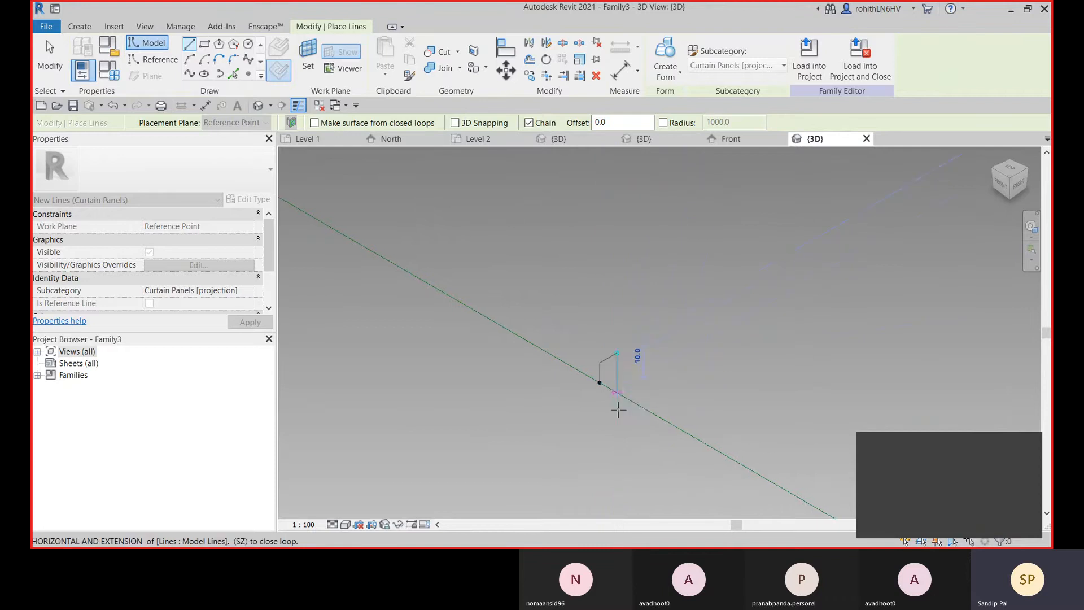
{"action": "type", "text": "10"}
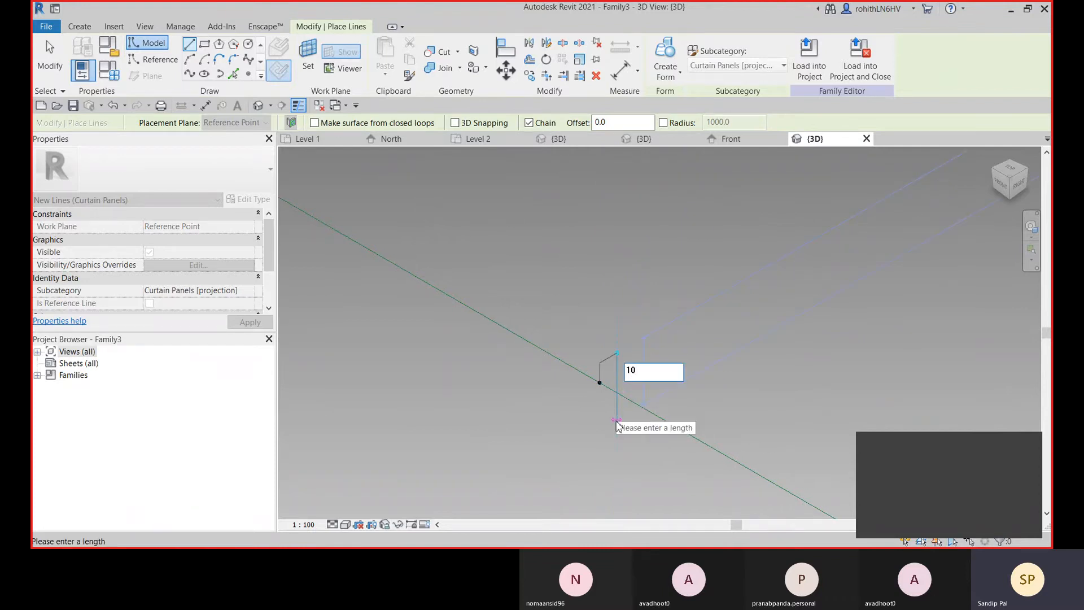
{"action": "key", "text": "Return"}
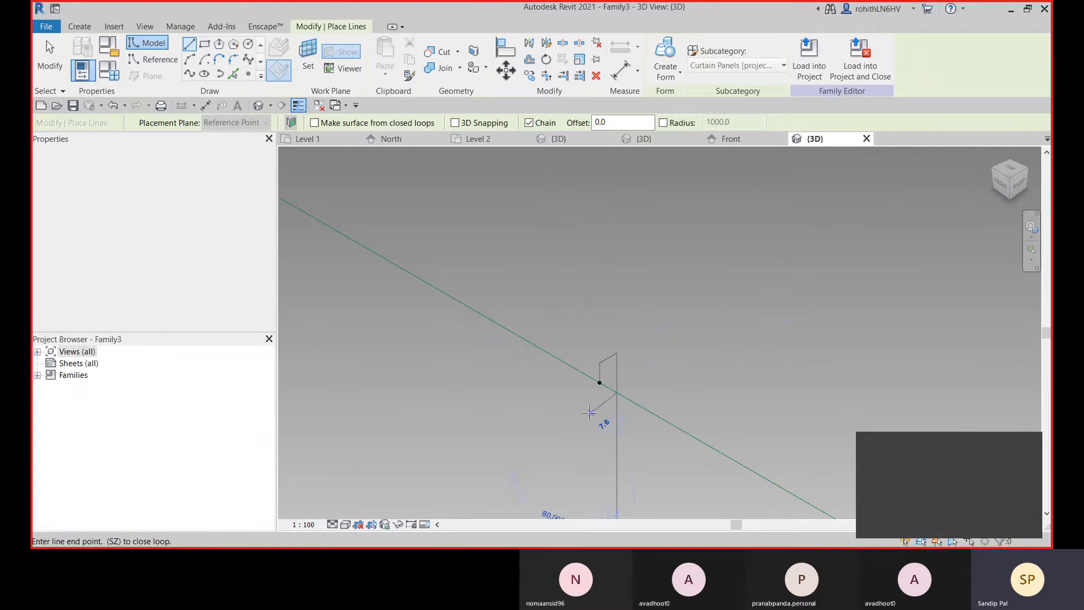
{"action": "mouse_move", "coordinate": [562, 424]}
{"action": "middle_mouse_down", "text": "shift"}
{"action": "mouse_move", "coordinate": [552, 433]}
{"action": "mouse_move", "coordinate": [498, 416]}
{"action": "mouse_move", "coordinate": [554, 440]}
{"action": "middle_mouse_up", "text": "shift"}
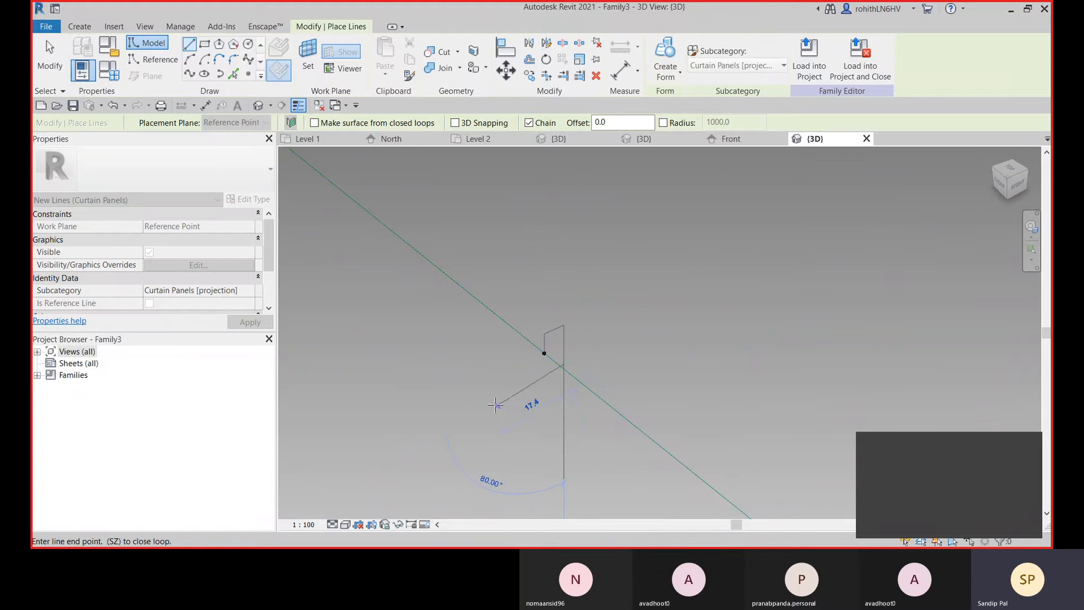
{"action": "type", "text": "1"}
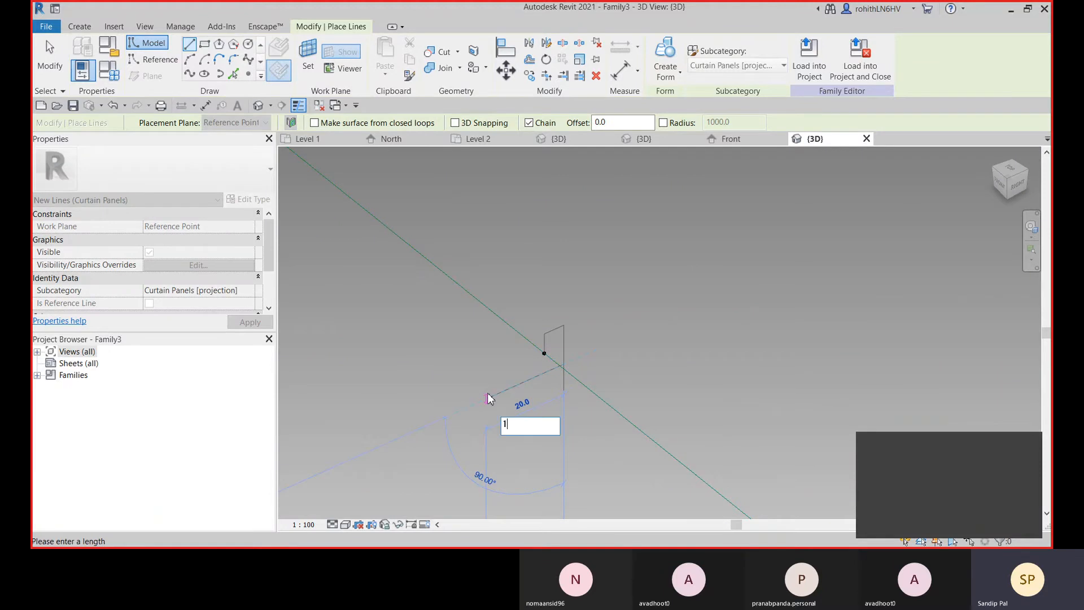
{"action": "type", "text": "0"}
{"action": "key", "text": "Return"}
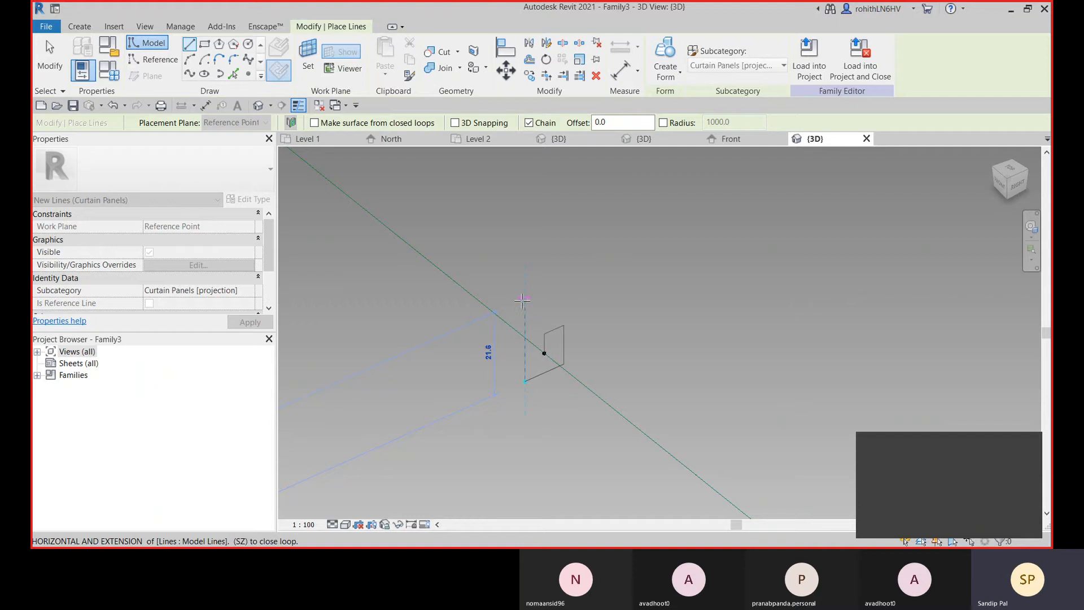
{"action": "type", "text": "10"}
{"action": "key", "text": "Return"}
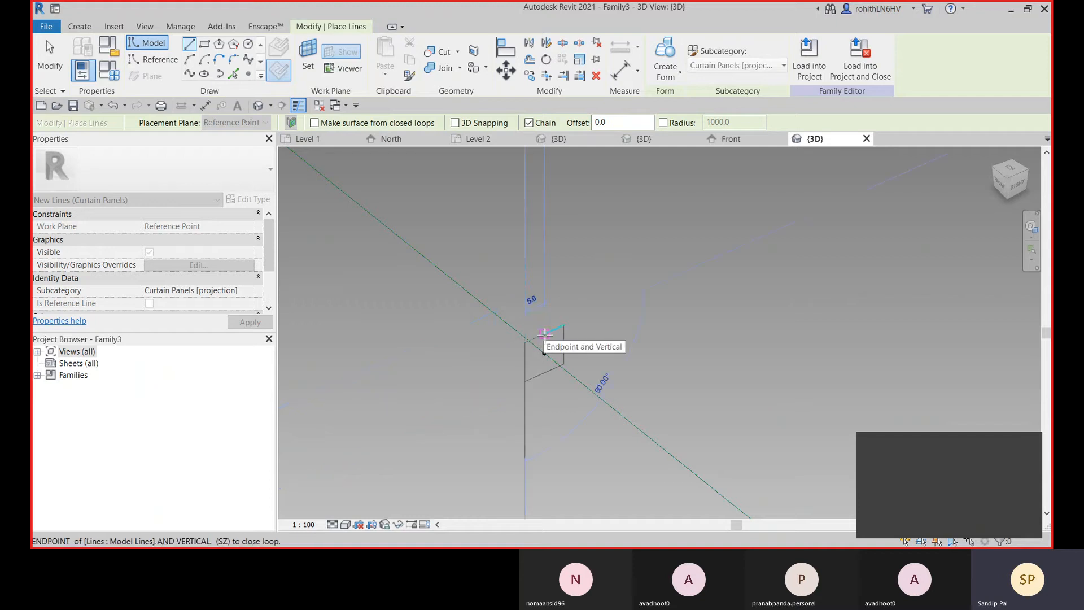
{"action": "left_click", "coordinate": [544, 334]}
{"action": "key", "text": "Escape"}
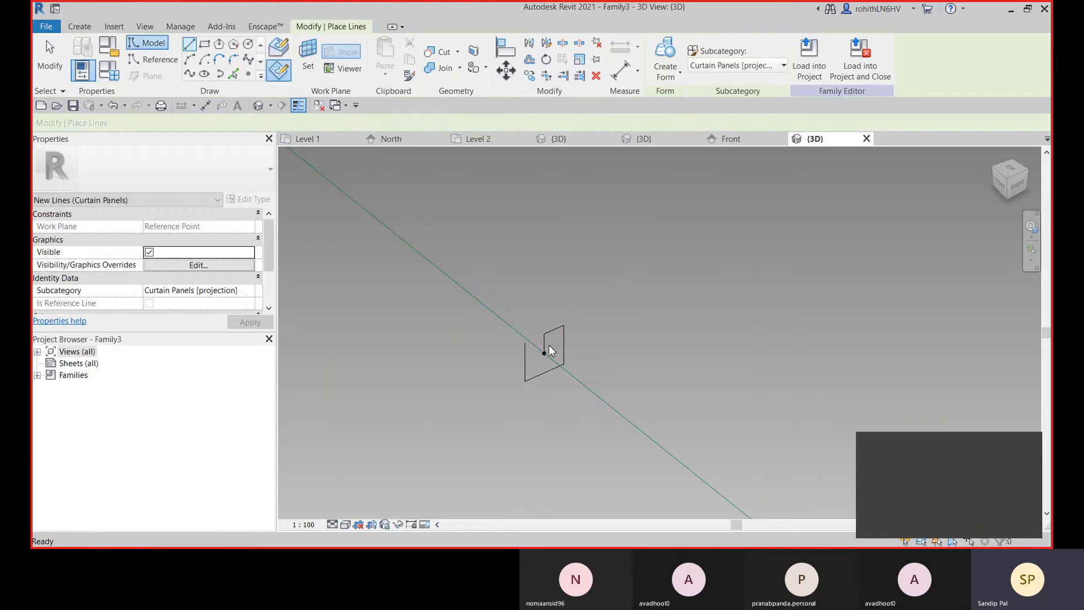
{"action": "key", "text": "Escape"}
Delete the short vertical starting line between the reference point and the profile's upper edge.
{"action": "scroll", "coordinate": [547, 349], "scroll_direction": "up", "scroll_amount": 1}
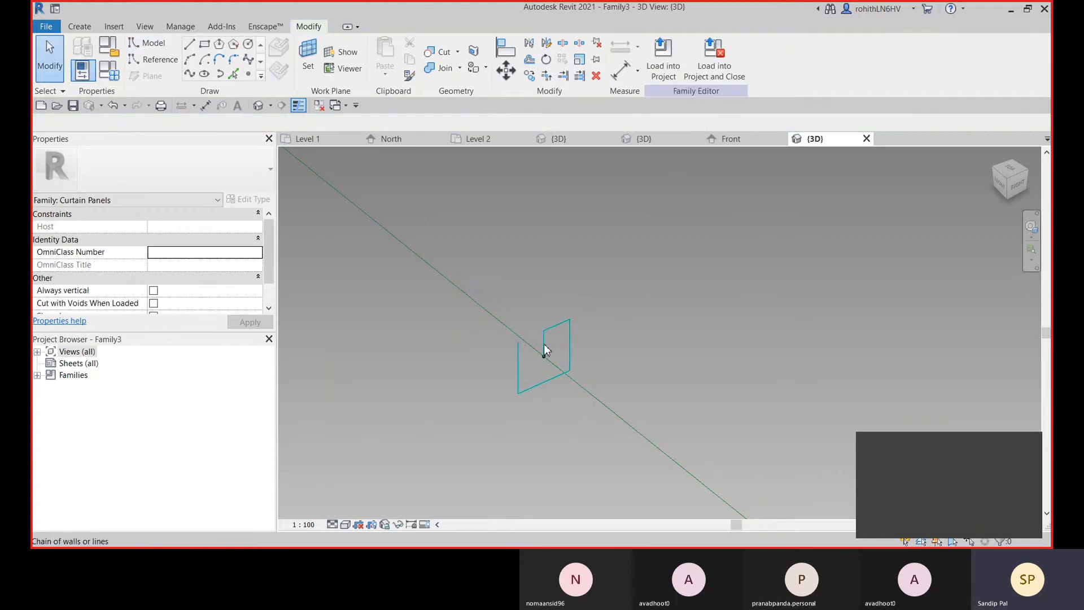
{"action": "key", "text": "Tab"}
{"action": "left_click", "coordinate": [567, 348]}
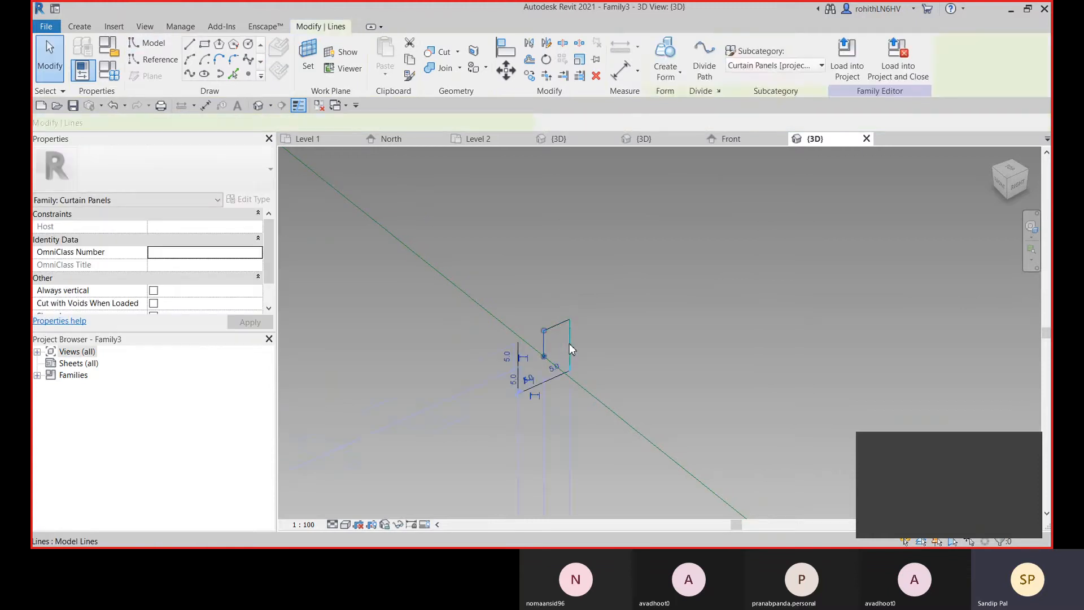
{"action": "key", "text": "Escape"}
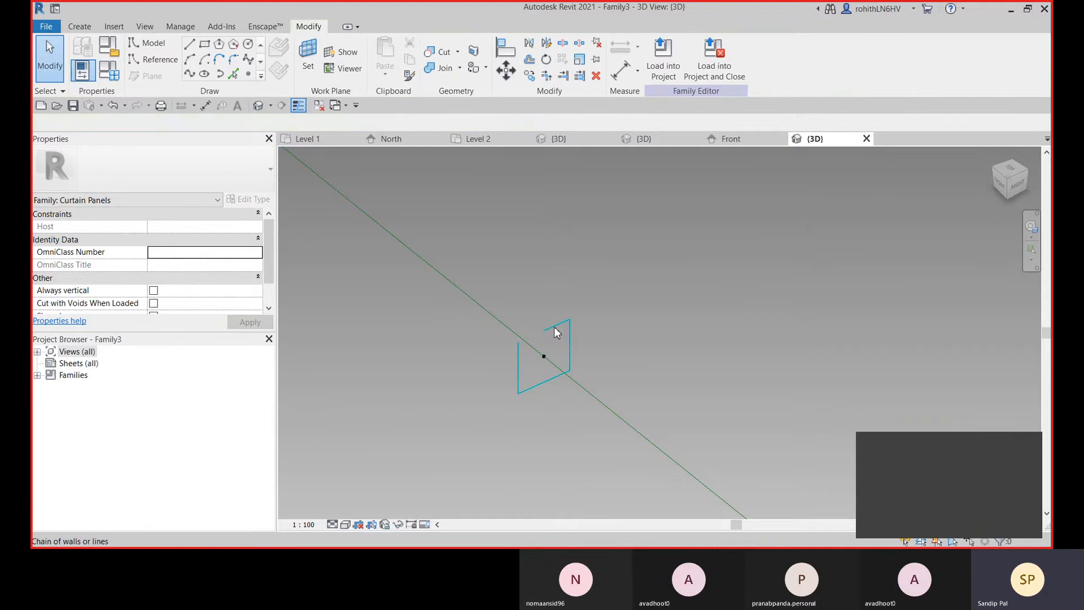
Extend the profile's upper edge to the open corner, closing the 10 by 10 square around the reference point.
{"action": "left_click", "coordinate": [556, 333]}
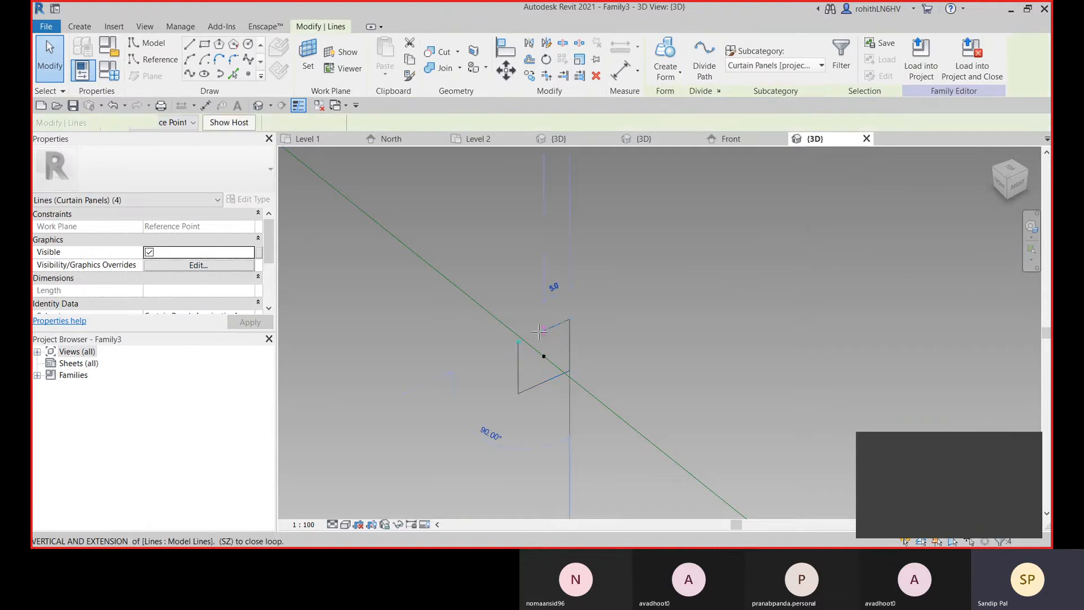
{"action": "left_click_drag", "start_coordinate": [539, 332], "coordinate": [519, 342]}
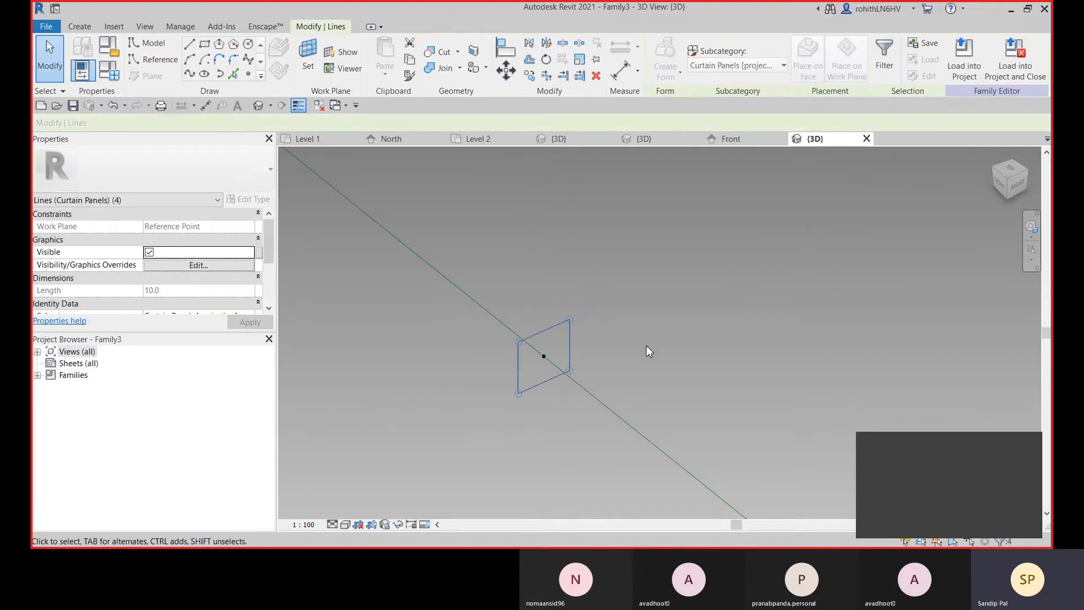
{"action": "scroll", "coordinate": [646, 347], "scroll_direction": "down", "scroll_amount": 3}
{"action": "key", "text": "Escape"}
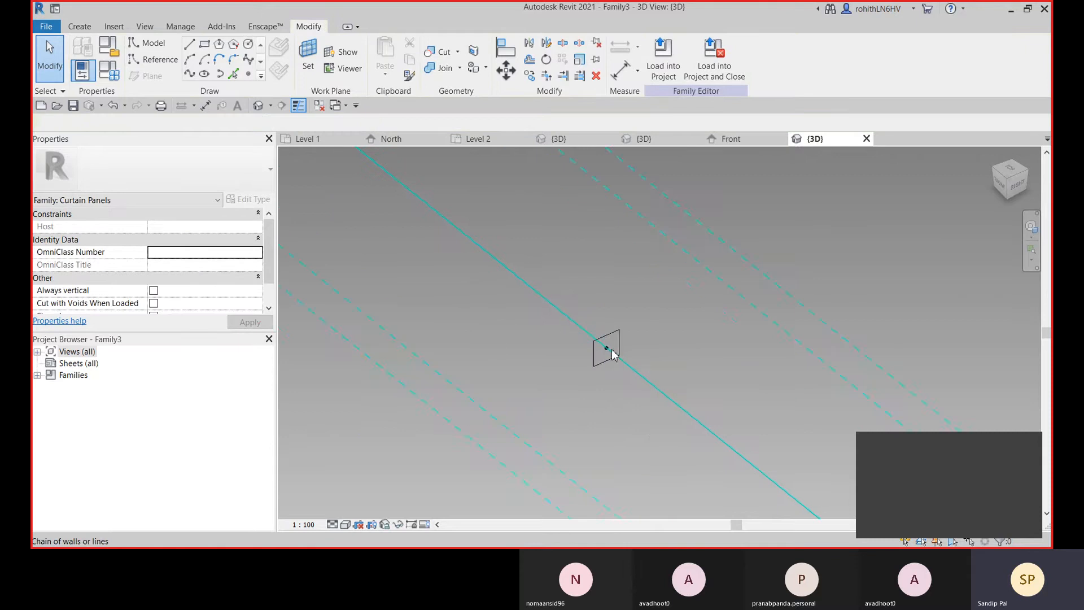
Create a solid form by sweeping the square profile along the chain of four reference lines.
{"action": "scroll", "coordinate": [611, 350], "scroll_direction": "up", "scroll_amount": 2}
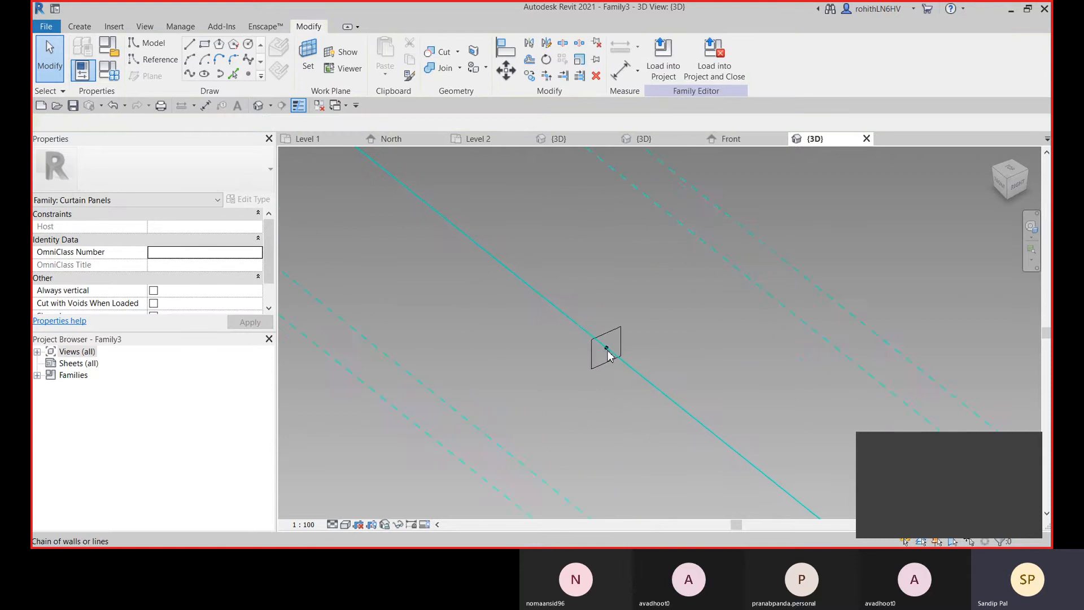
{"action": "left_click", "coordinate": [626, 328]}
{"action": "scroll", "coordinate": [632, 333], "scroll_direction": "down", "scroll_amount": 2}
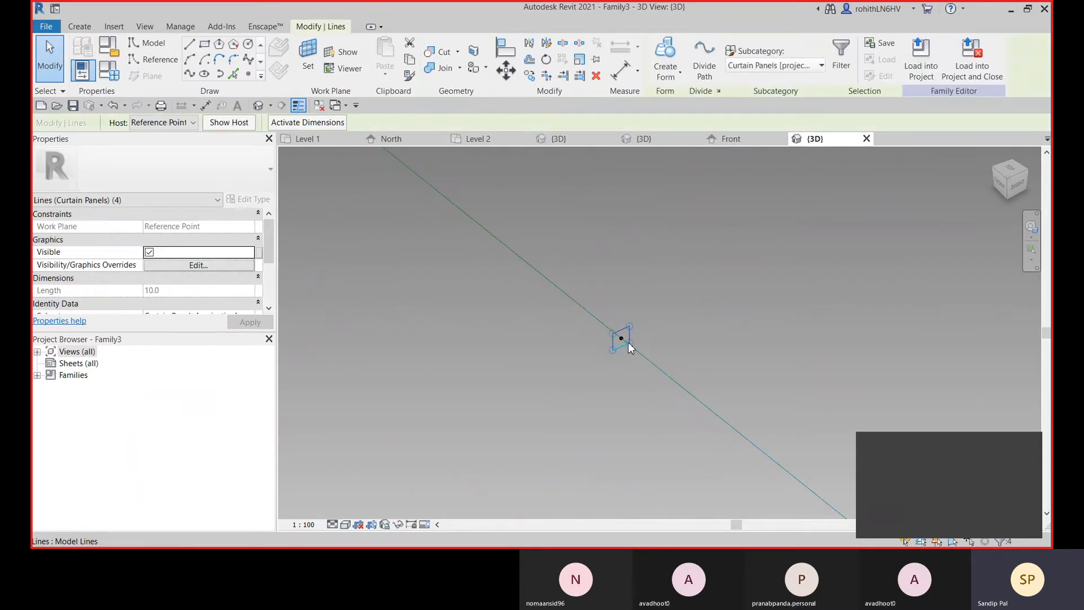
{"action": "scroll", "coordinate": [624, 351], "scroll_direction": "up", "scroll_amount": 2}
{"action": "scroll", "coordinate": [639, 358], "scroll_direction": "down", "scroll_amount": 3}
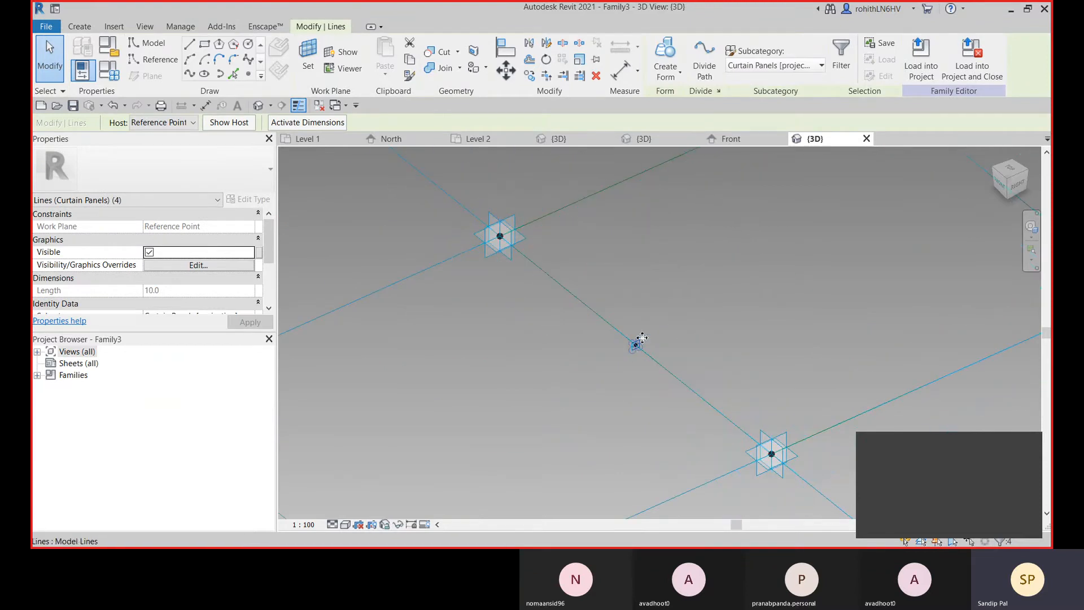
{"action": "left_click", "coordinate": [673, 375], "text": "ctrl"}
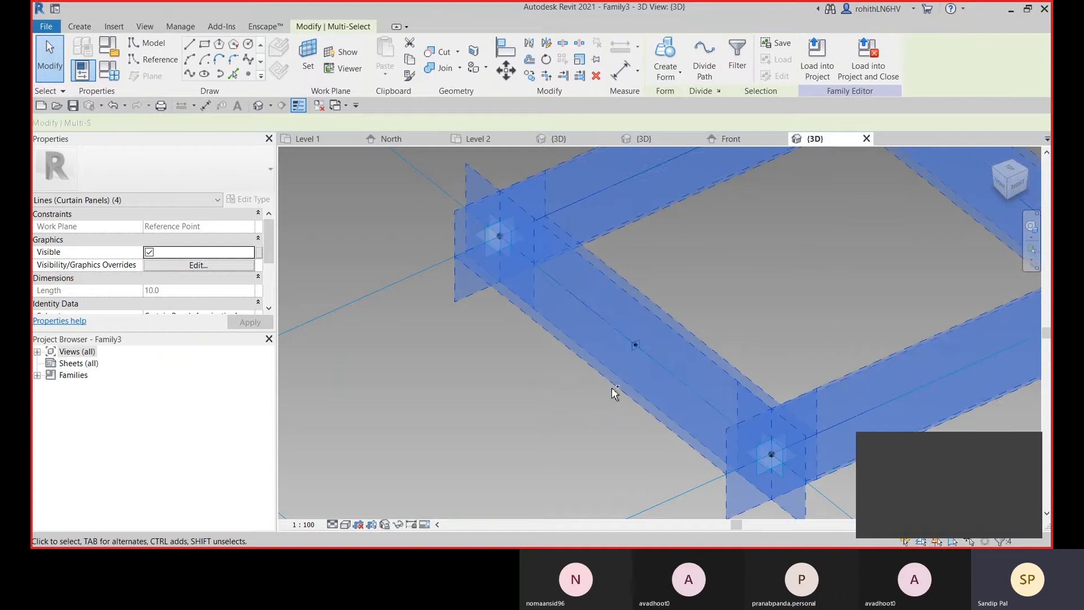
{"action": "left_click", "coordinate": [611, 387], "text": "ctrl"}
{"action": "left_click", "coordinate": [679, 74]}
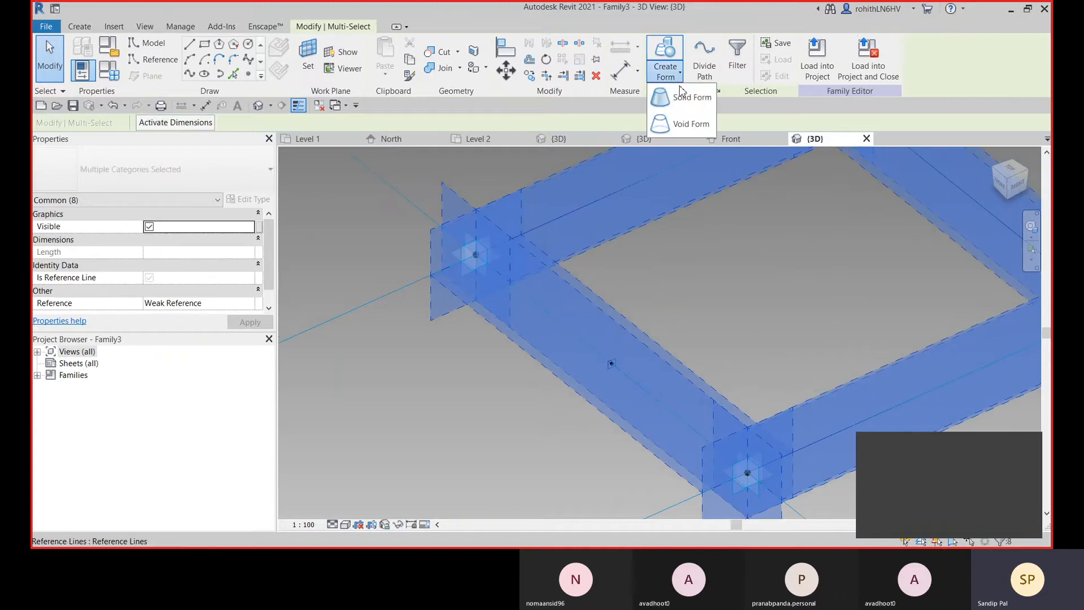
{"action": "left_click", "coordinate": [685, 98]}
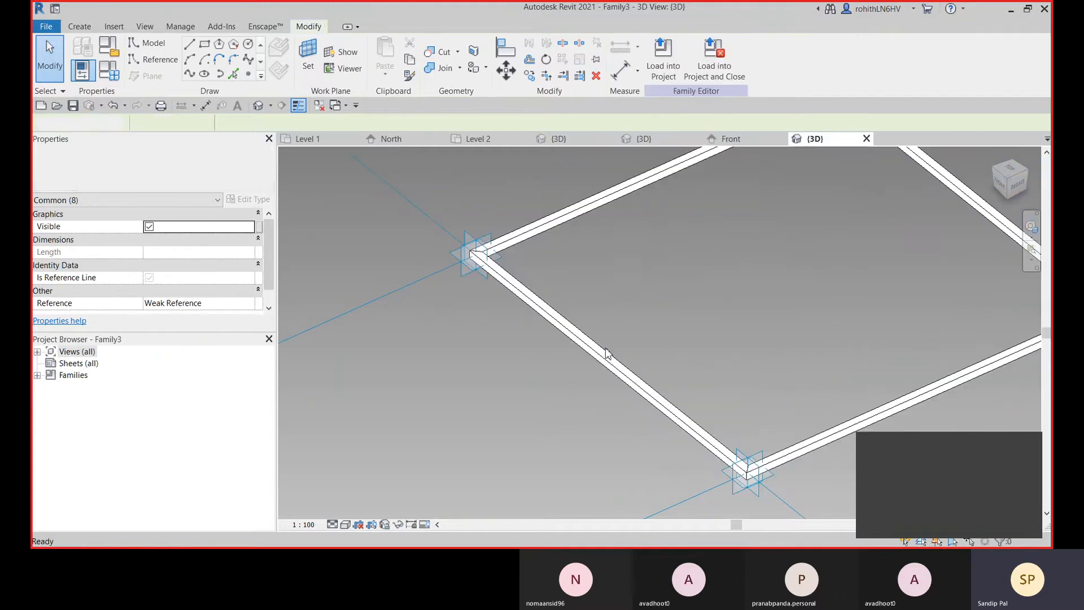
{"action": "scroll", "coordinate": [606, 353], "scroll_direction": "up", "scroll_amount": 1}
{"action": "key", "text": "Escape"}
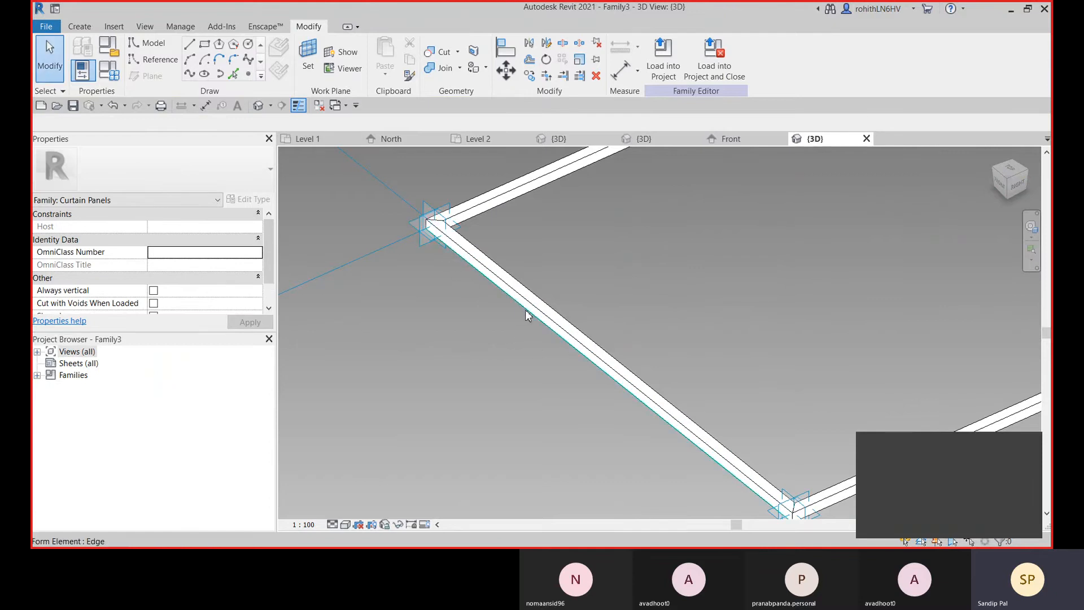
Create a solid form from the chain of four reference lines, choosing the extruded box option over the flat surface.
{"action": "key", "text": "Tab"}
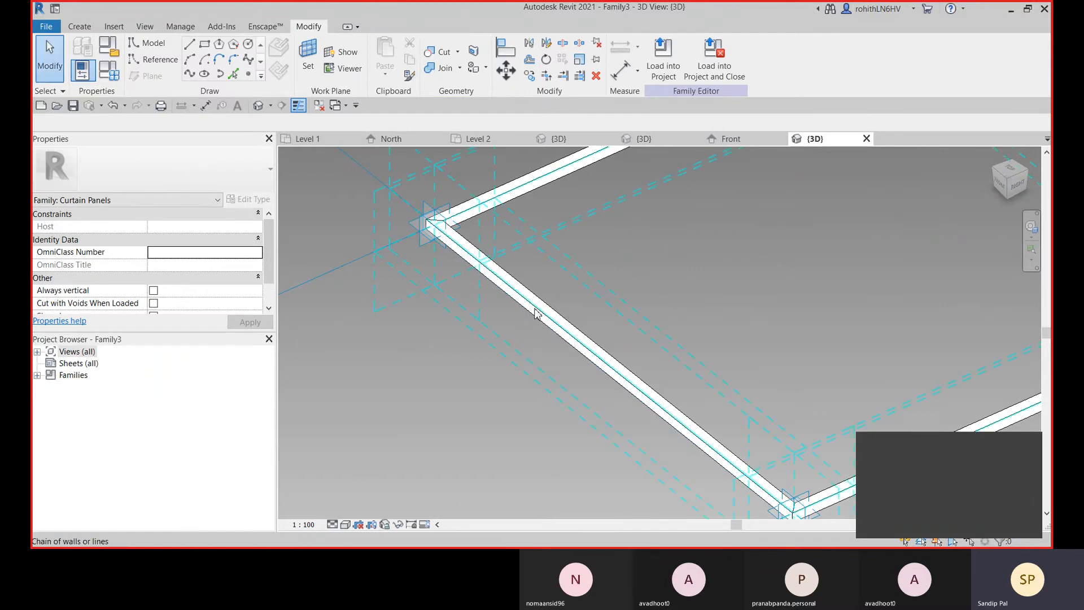
{"action": "left_click", "coordinate": [427, 316]}
{"action": "scroll", "coordinate": [593, 278], "scroll_direction": "down", "scroll_amount": 2}
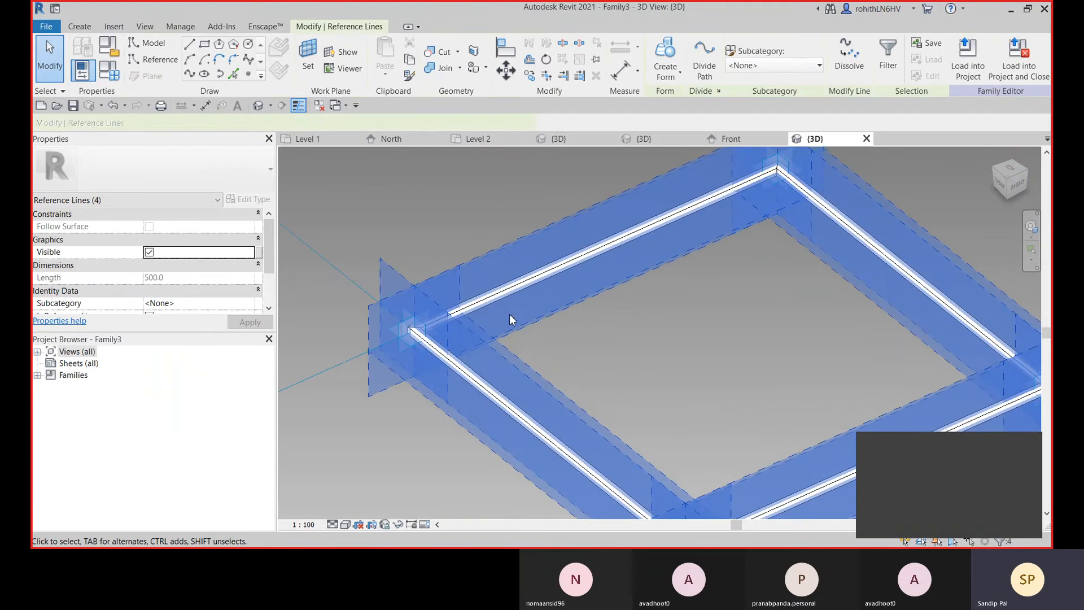
{"action": "middle_click_drag", "start_coordinate": [569, 357], "coordinate": [587, 336]}
{"action": "left_click", "coordinate": [666, 65]}
{"action": "left_click", "coordinate": [681, 108]}
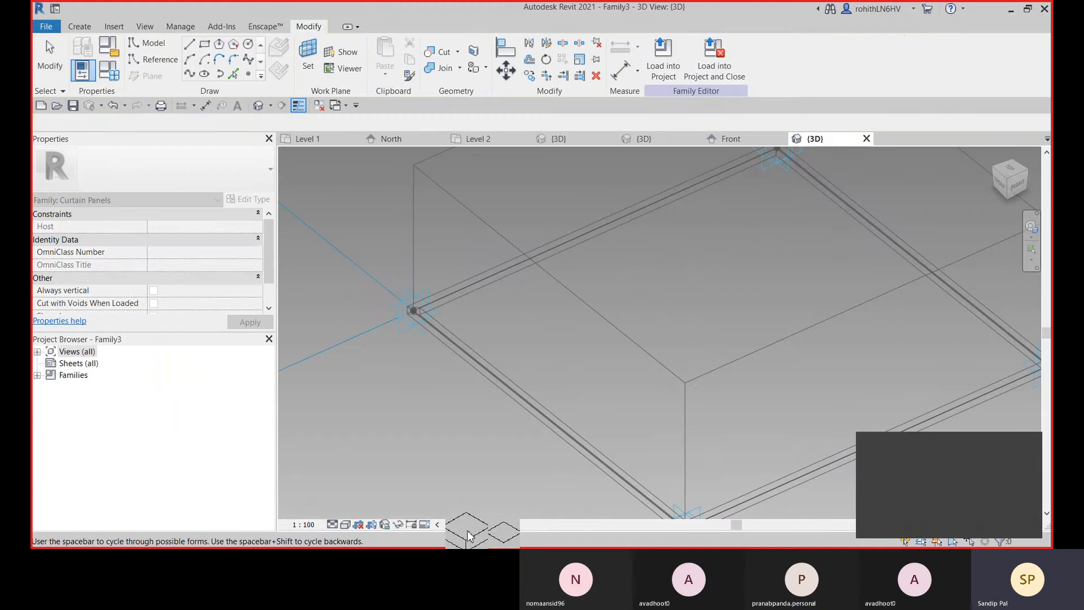
{"action": "left_click", "coordinate": [467, 531]}
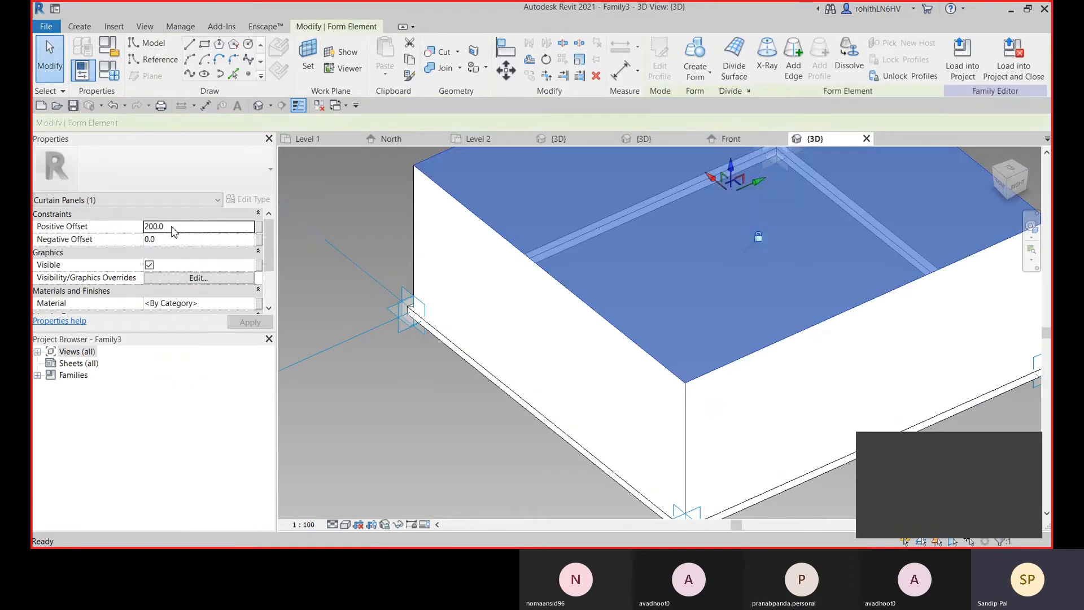
Set the panel form's Positive Offset to 5 and deselect it.
{"action": "left_click", "coordinate": [173, 226]}
{"action": "type", "text": "5"}
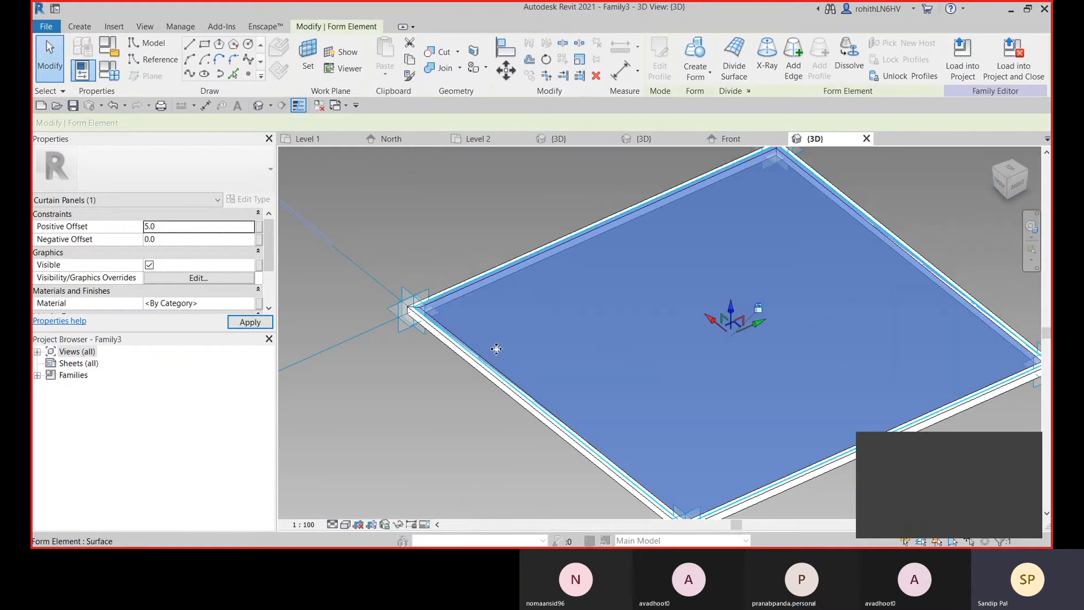
{"action": "left_click", "coordinate": [453, 384]}
{"action": "scroll", "coordinate": [480, 308], "scroll_direction": "up", "scroll_amount": 3}
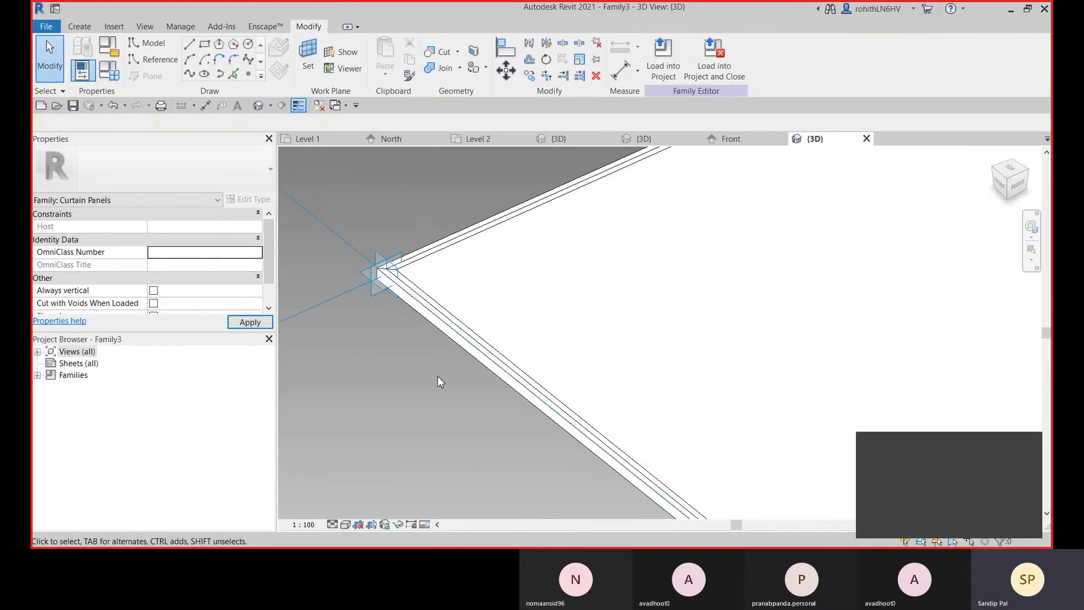
Flex the panel by raising its first adaptive point vertically, undo the move and clear the selection.
{"action": "scroll", "coordinate": [418, 336], "scroll_direction": "down", "scroll_amount": 2}
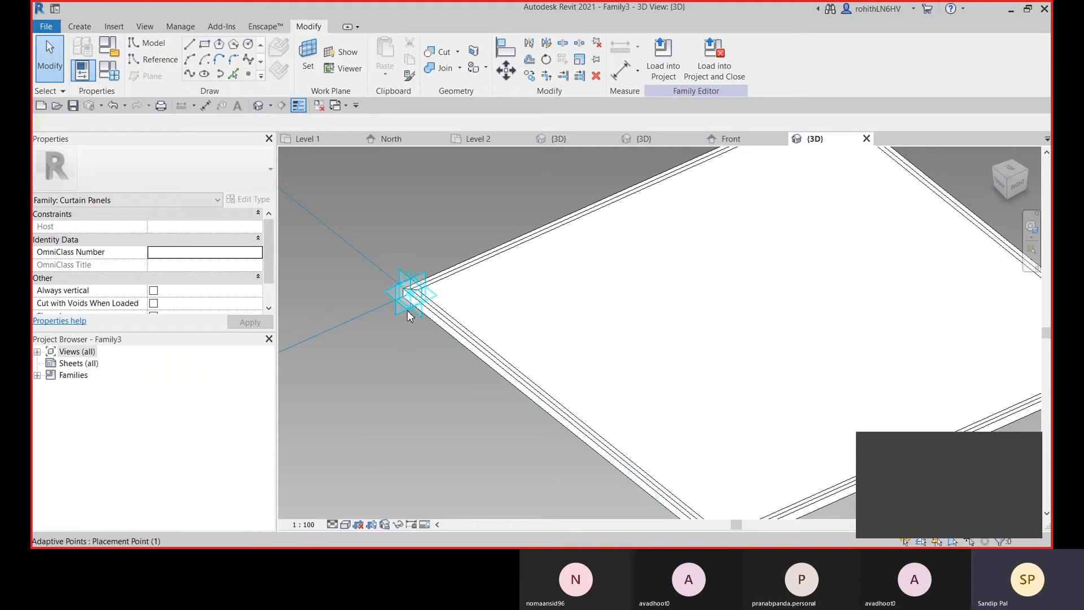
{"action": "left_click", "coordinate": [408, 315]}
{"action": "scroll", "coordinate": [418, 314], "scroll_direction": "down", "scroll_amount": 3}
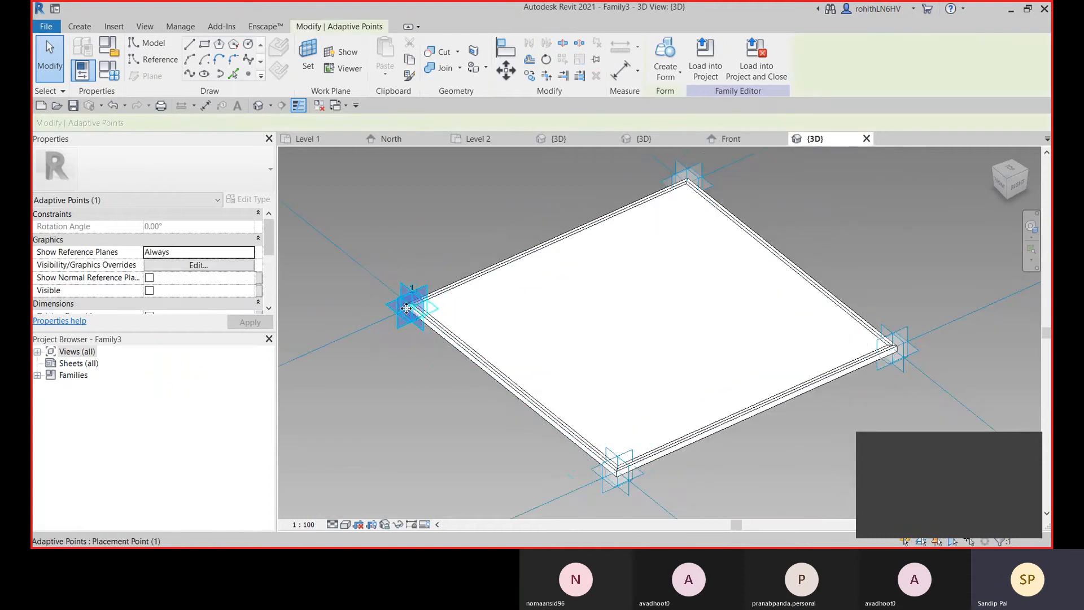
{"action": "left_click_drag", "start_coordinate": [410, 289], "coordinate": [412, 246]}
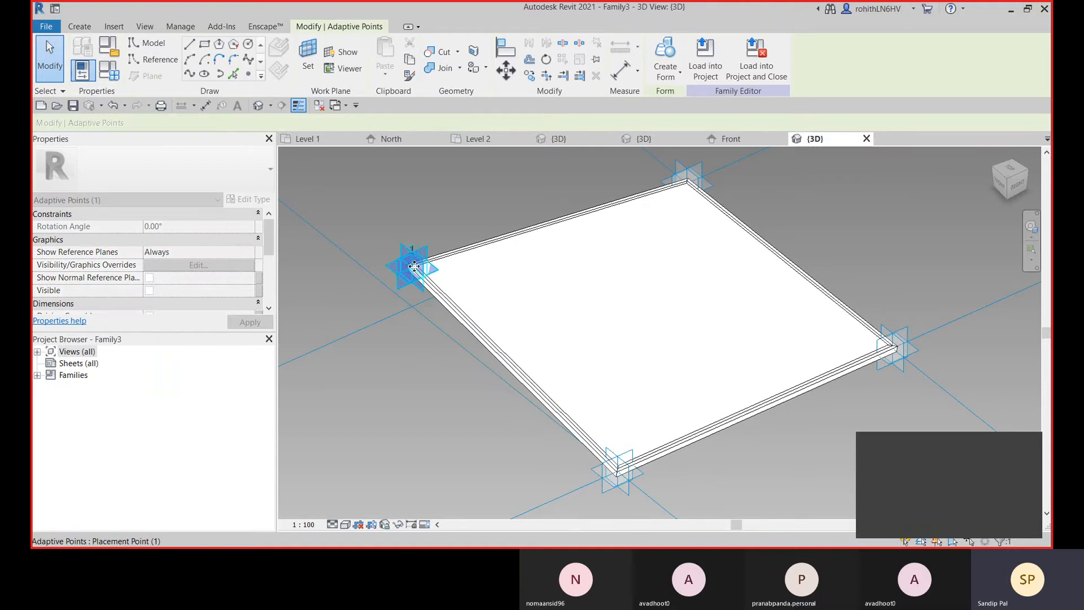
{"action": "mouse_move", "coordinate": [502, 313]}
{"action": "middle_mouse_down", "text": "shift"}
{"action": "mouse_move", "coordinate": [588, 261]}
{"action": "mouse_move", "coordinate": [624, 218]}
{"action": "mouse_move", "coordinate": [515, 300]}
{"action": "middle_mouse_up", "text": "shift"}
{"action": "key", "text": "ctrl+z"}
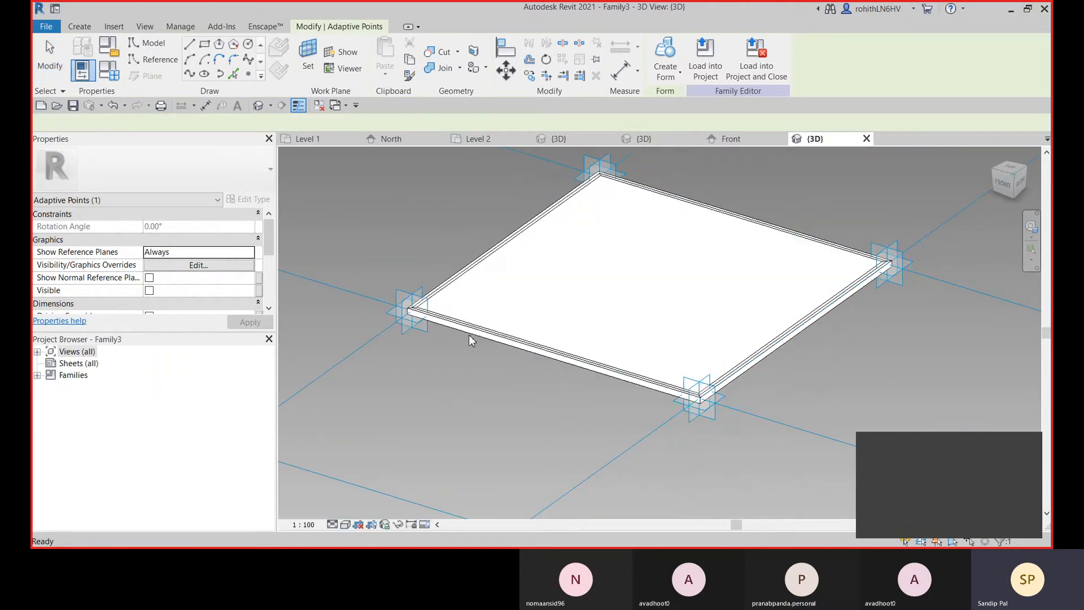
{"action": "left_click", "coordinate": [469, 334]}
{"action": "middle_click_drag", "start_coordinate": [469, 334], "coordinate": [454, 423], "text": "shift"}
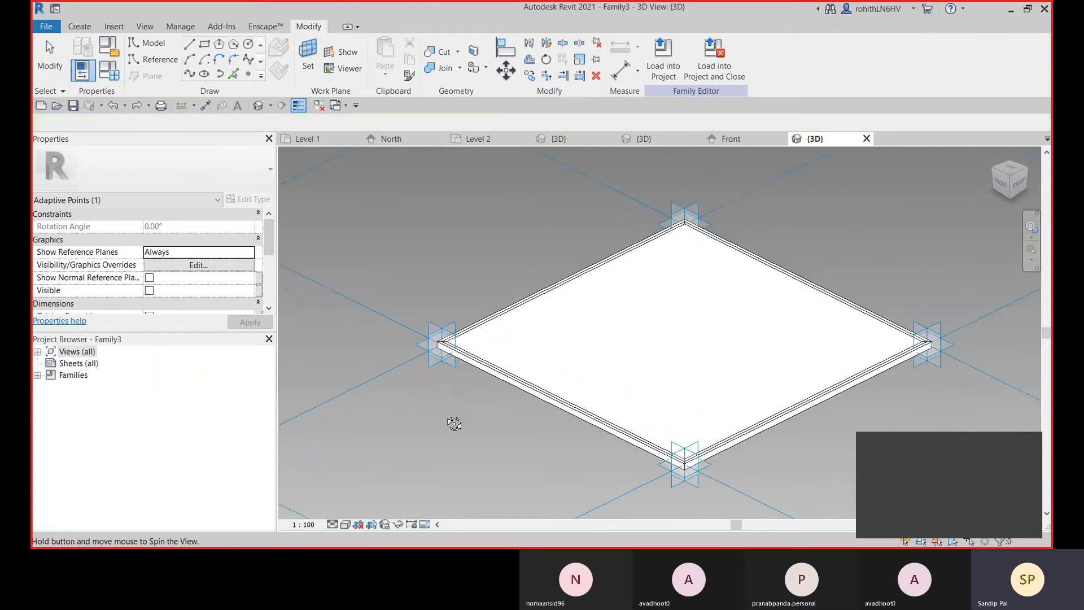
{"action": "left_click", "coordinate": [440, 345]}
{"action": "scroll", "coordinate": [612, 302], "scroll_direction": "down", "scroll_amount": 2}
{"action": "middle_click_drag", "start_coordinate": [613, 302], "coordinate": [552, 288], "text": "shift"}
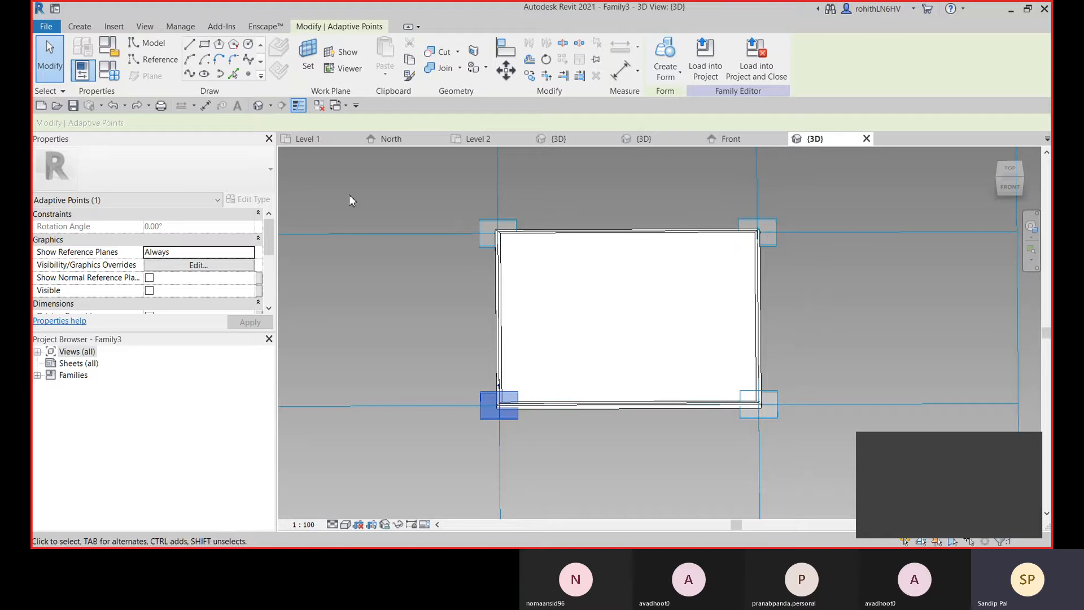
{"action": "left_click", "coordinate": [877, 288]}
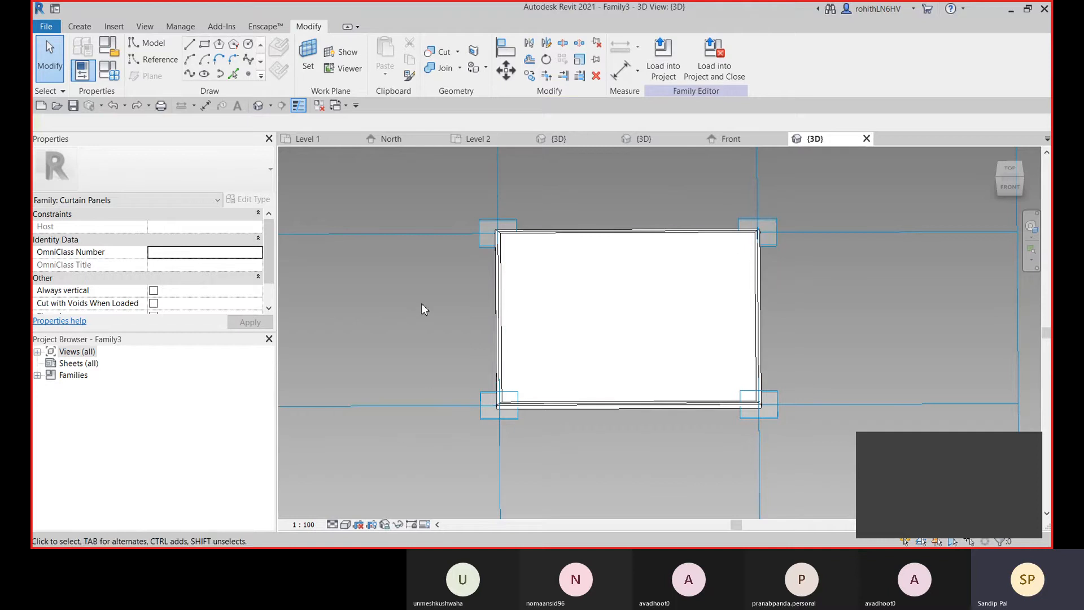
Associate the infill panel form's material with a new type parameter named Panel, grouped under Materials and Finishes.
{"action": "left_click", "coordinate": [581, 355]}
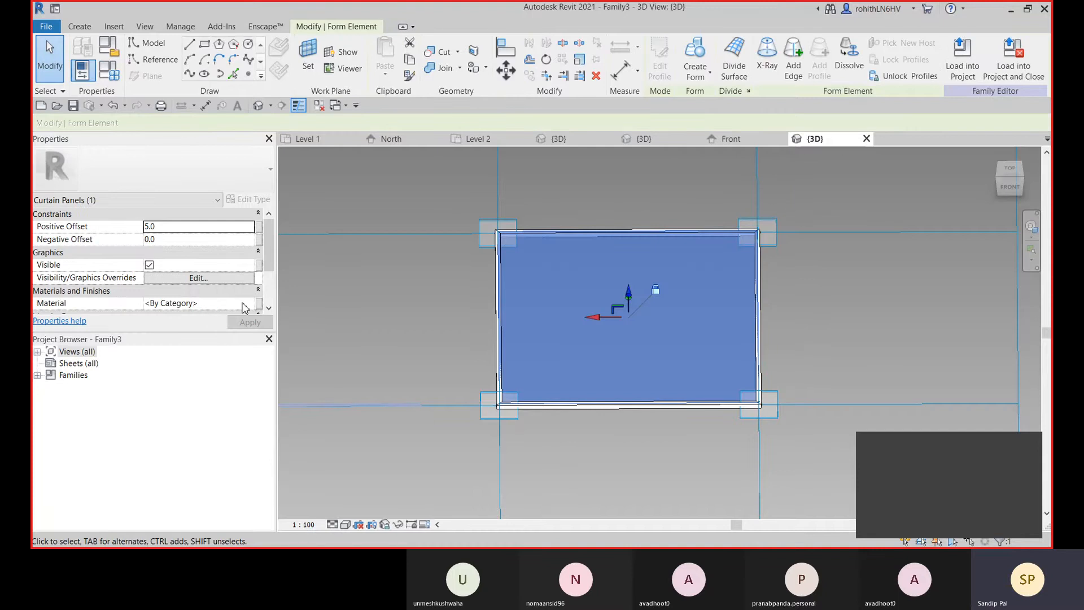
{"action": "left_click", "coordinate": [259, 309]}
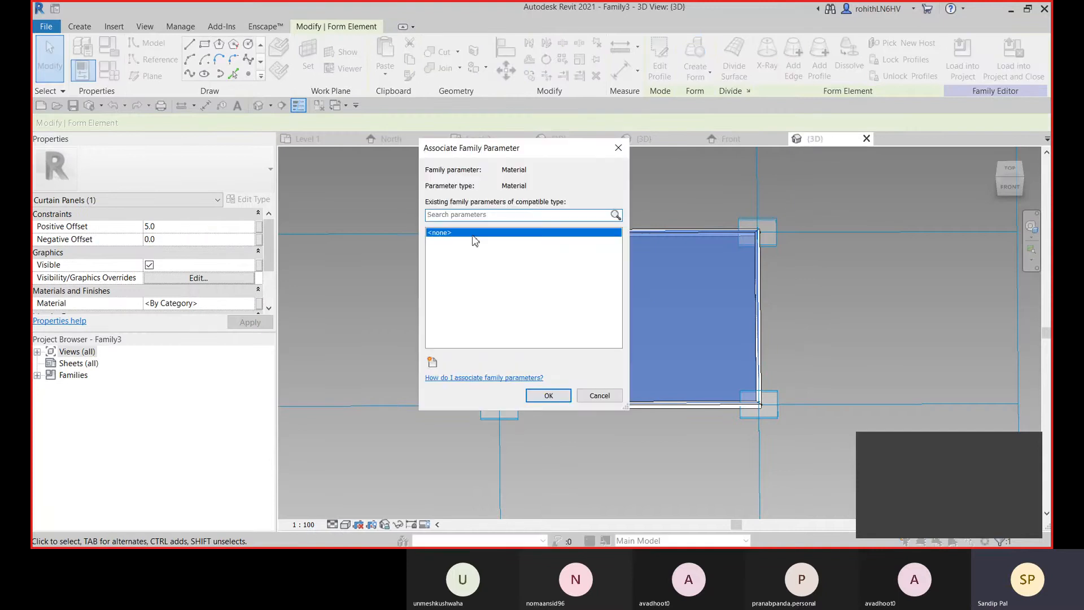
{"action": "left_click", "coordinate": [431, 362]}
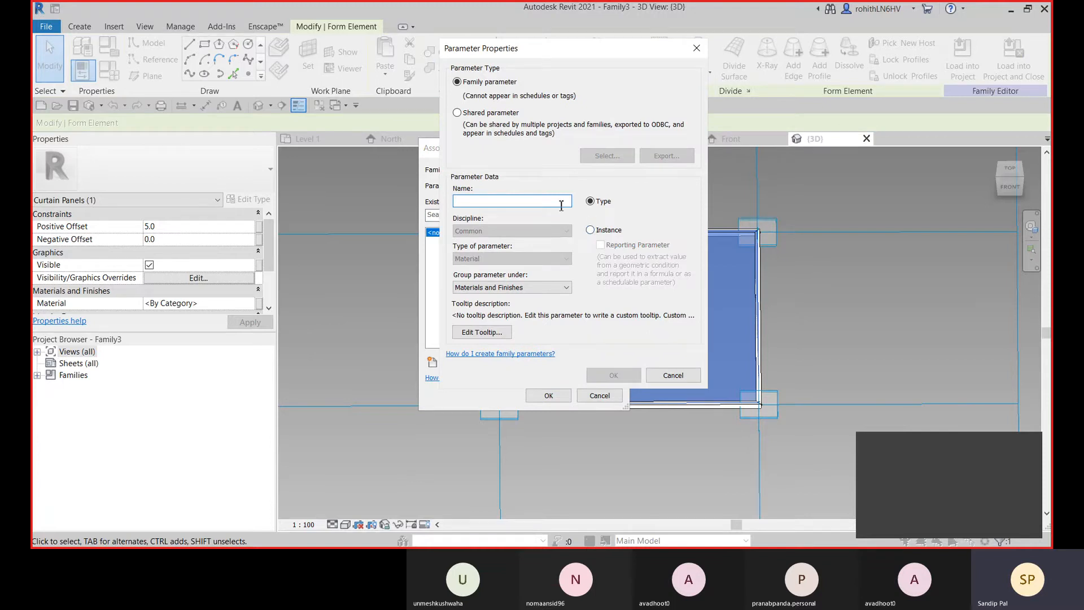
{"action": "type", "text": "Panel"}
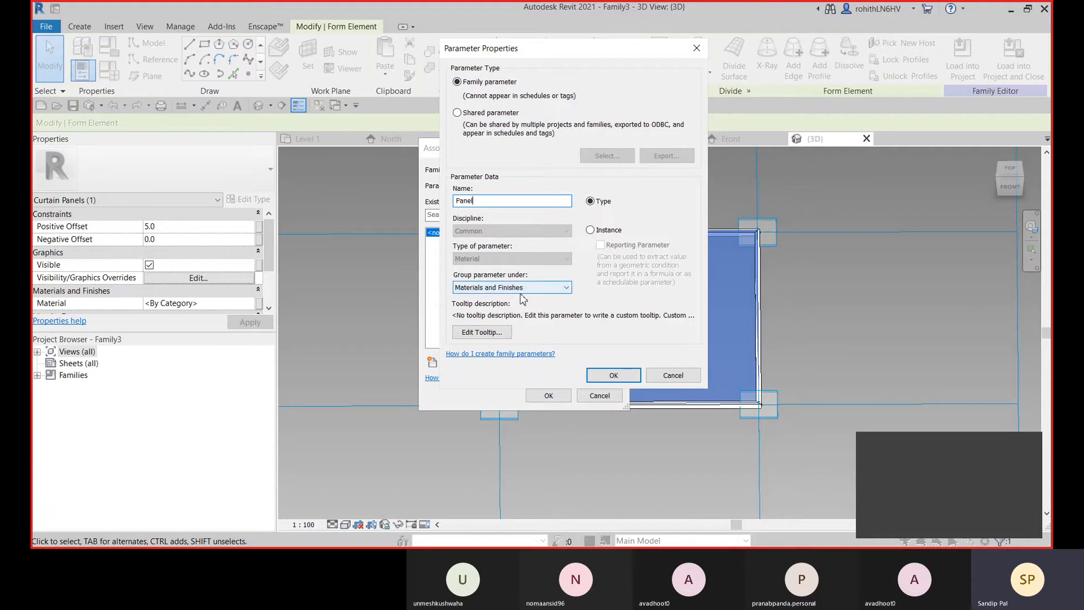
{"action": "left_click", "coordinate": [624, 379]}
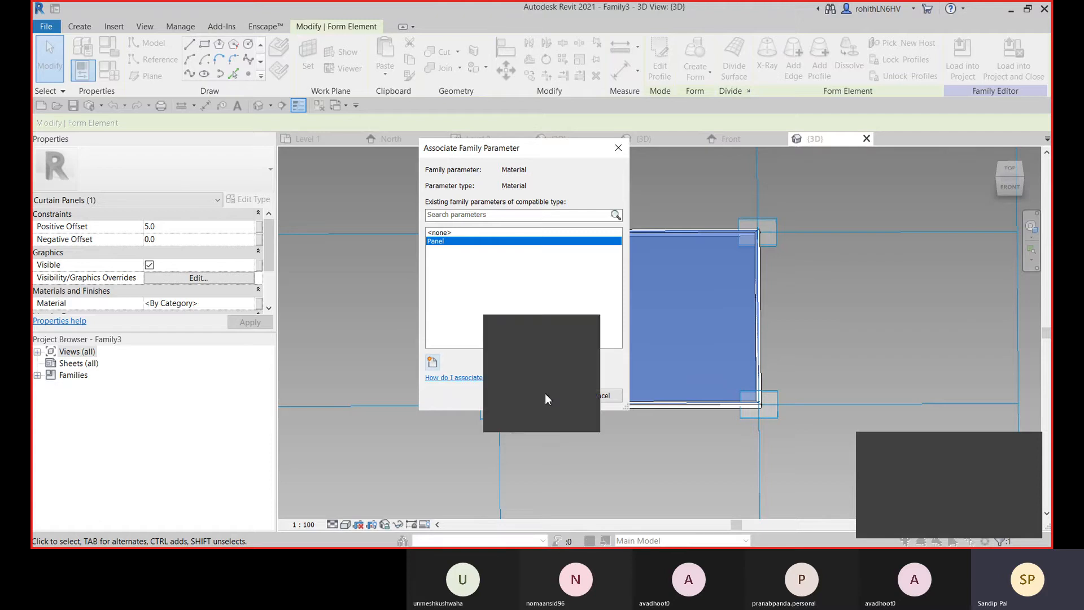
{"action": "left_click", "coordinate": [544, 393]}
{"action": "left_click", "coordinate": [428, 331]}
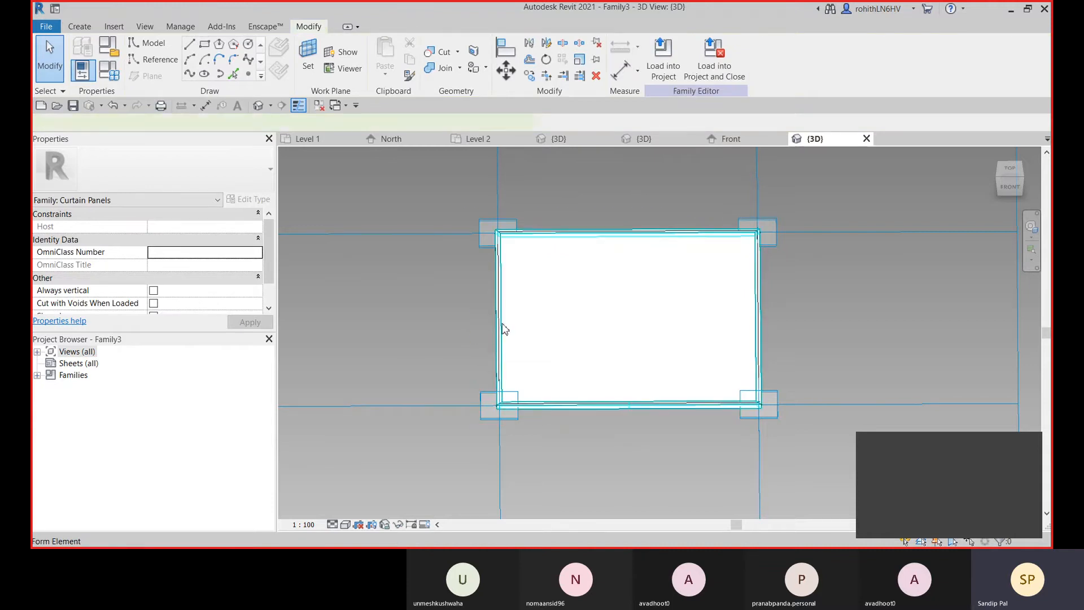
Associate the swept frame's material with a new type parameter named Mullion, grouped under Materials and Finishes.
{"action": "left_click", "coordinate": [504, 331]}
{"action": "scroll", "coordinate": [539, 247], "scroll_direction": "up", "scroll_amount": 3}
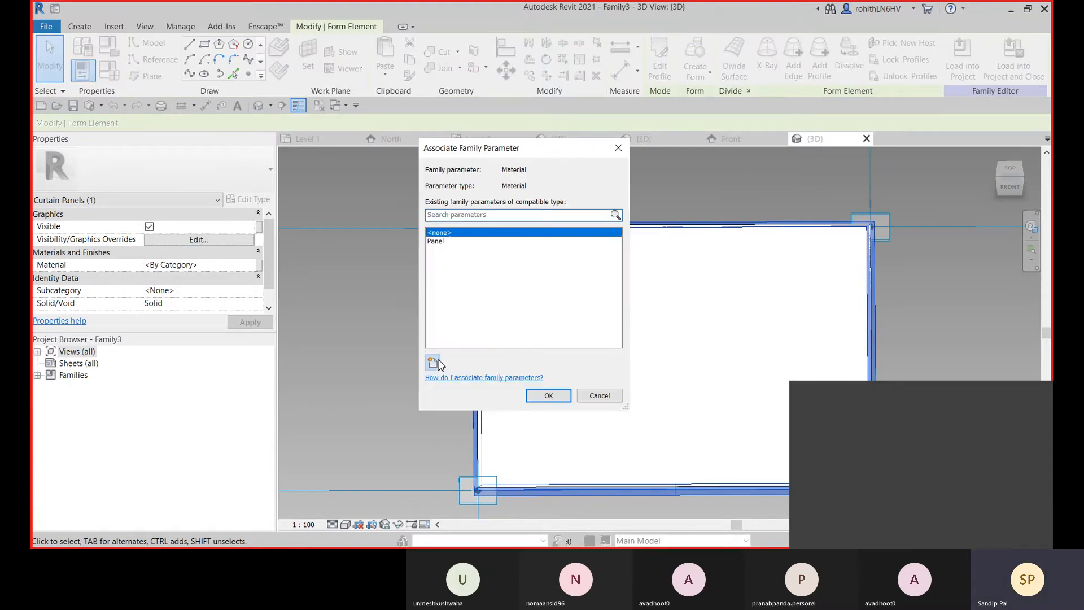
{"action": "left_click", "coordinate": [433, 361]}
{"action": "type", "text": "Mullion"}
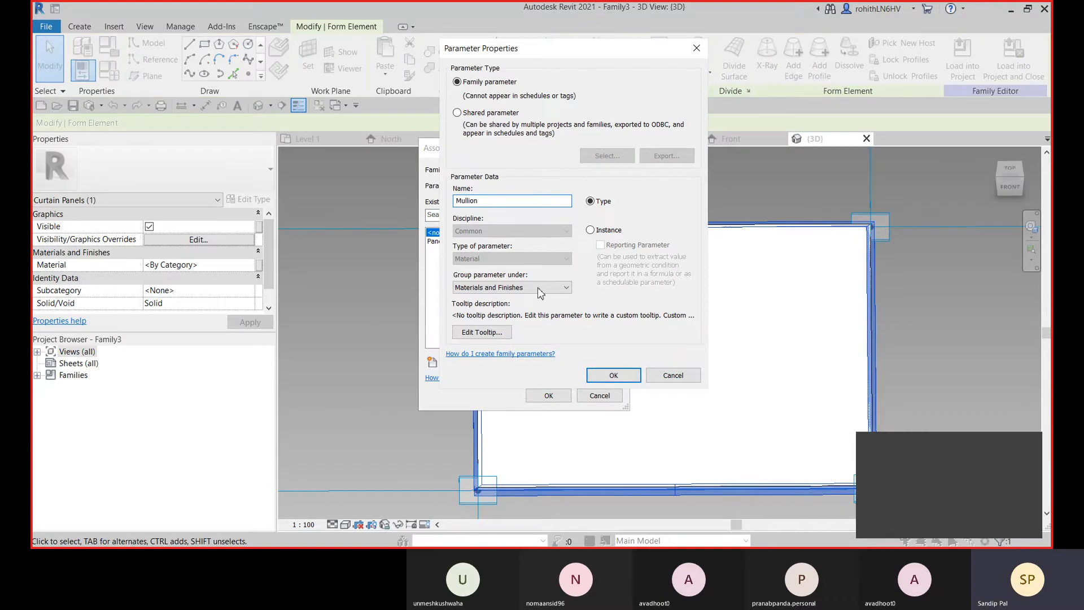
{"action": "left_click", "coordinate": [609, 377]}
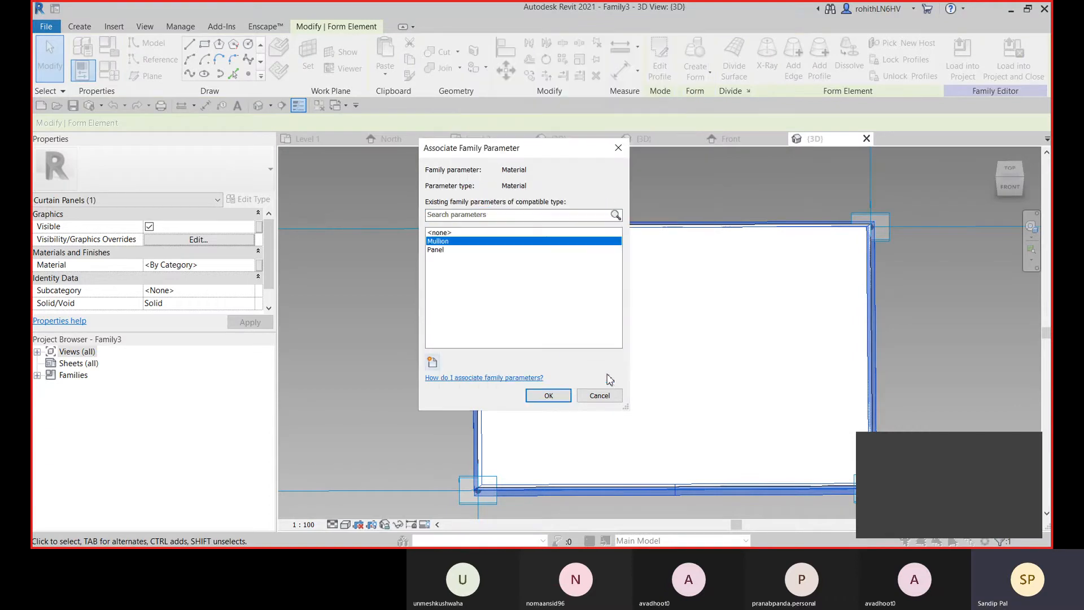
{"action": "left_click", "coordinate": [548, 396]}
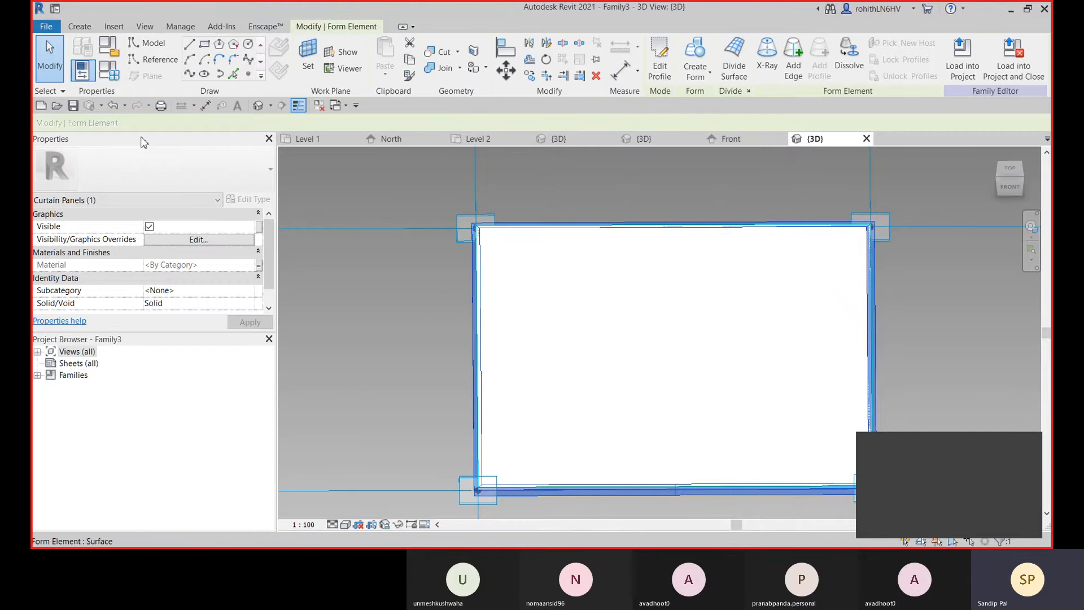
Place an aligned dimension between the two front corner points of the panel, well outside the reference grid.
{"action": "scroll", "coordinate": [513, 368], "scroll_direction": "down", "scroll_amount": 3}
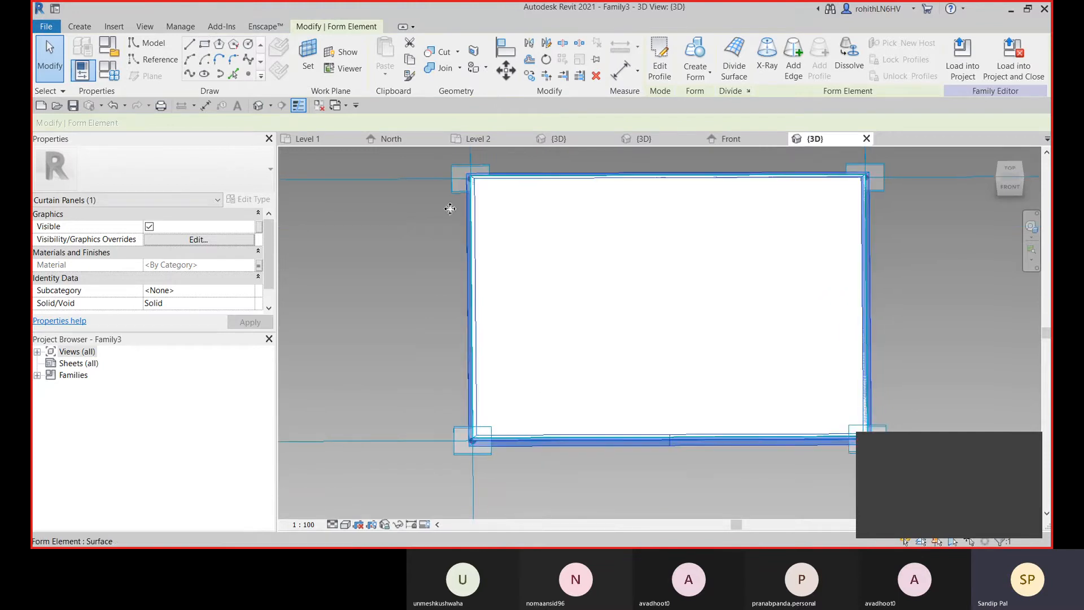
{"action": "middle_click_drag", "start_coordinate": [541, 446], "coordinate": [517, 415]}
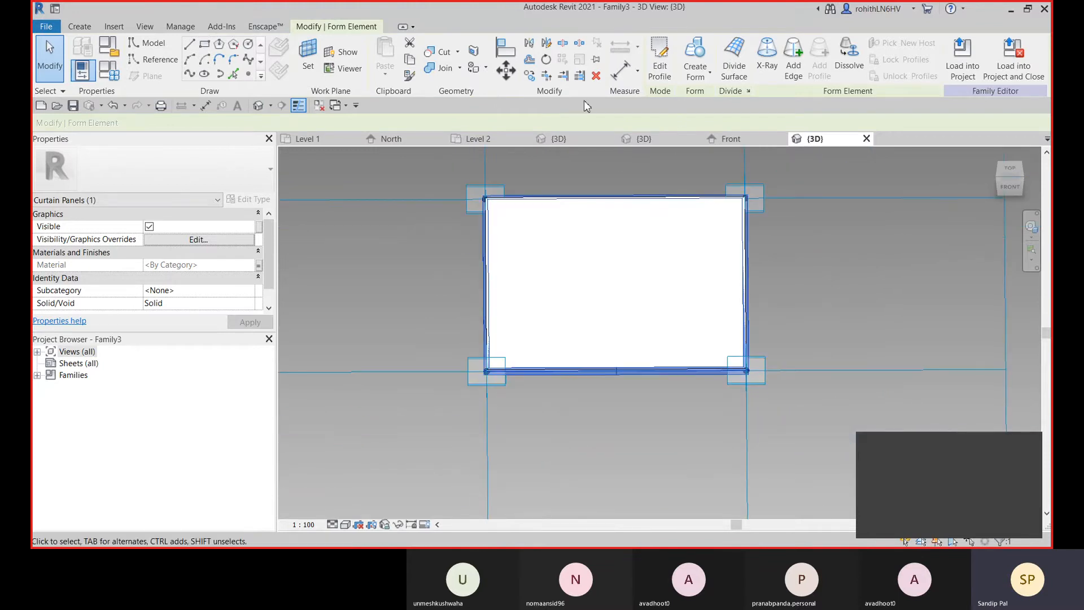
{"action": "left_click", "coordinate": [618, 74]}
{"action": "middle_click_drag", "start_coordinate": [568, 443], "coordinate": [505, 367]}
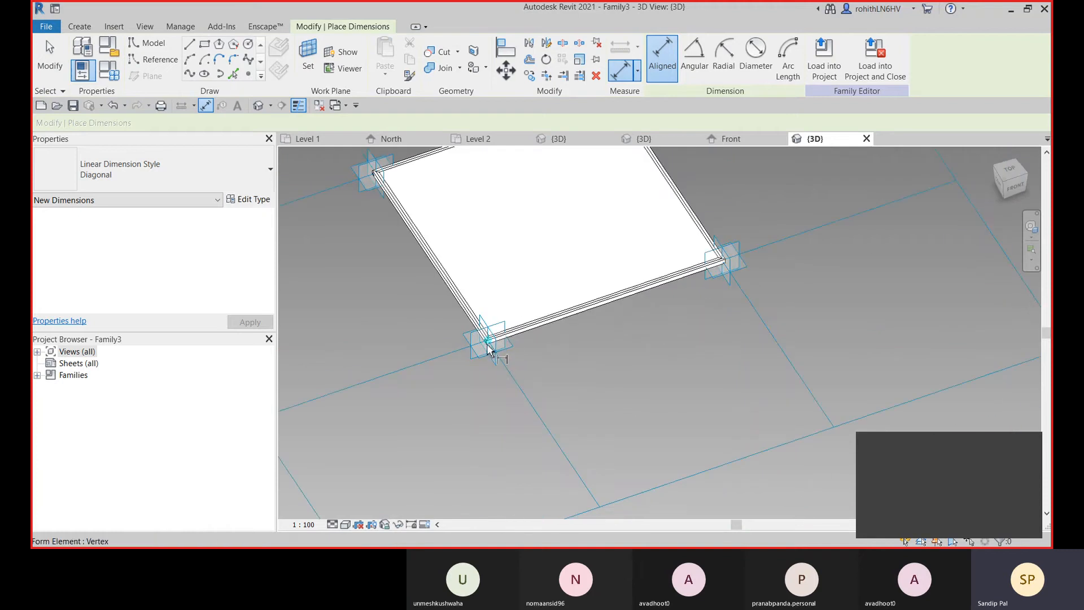
{"action": "left_click", "coordinate": [488, 346]}
{"action": "left_click", "coordinate": [722, 260]}
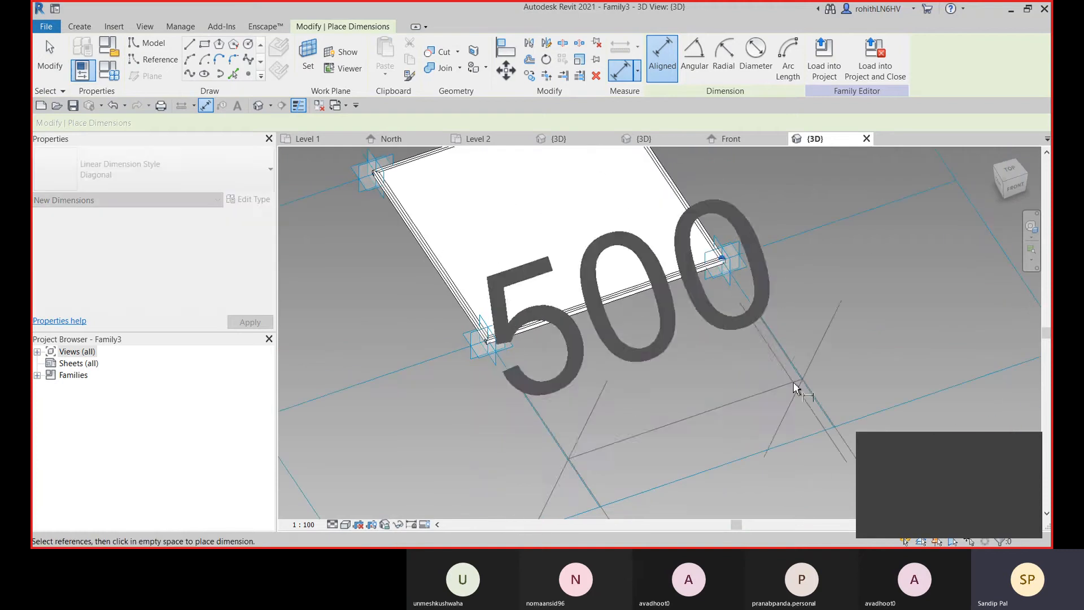
{"action": "scroll", "coordinate": [796, 389], "scroll_direction": "down", "scroll_amount": 5}
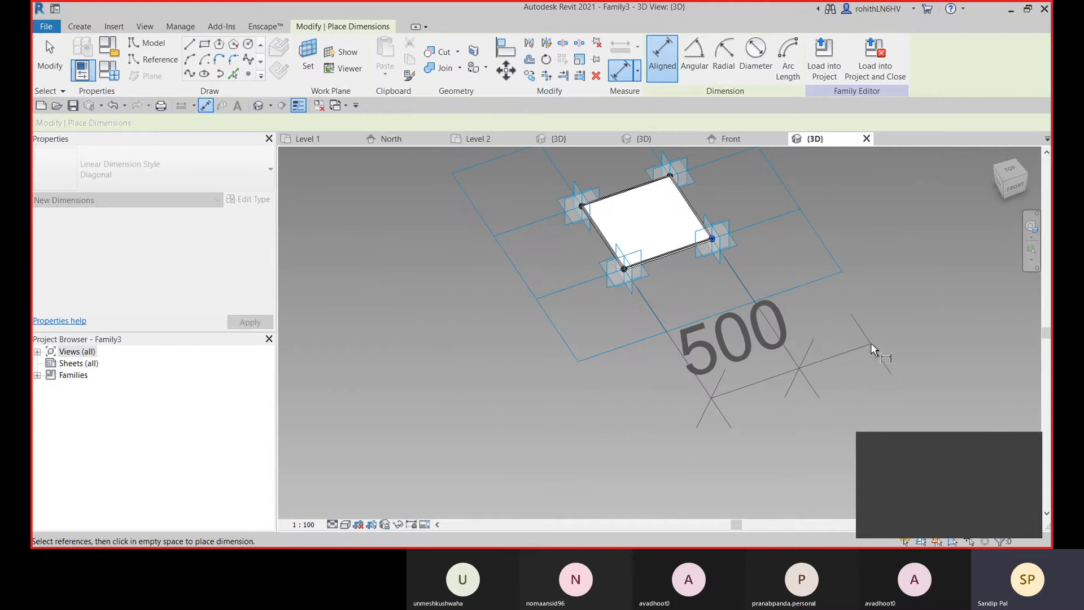
{"action": "left_click", "coordinate": [871, 344]}
{"action": "middle_click_drag", "start_coordinate": [859, 380], "coordinate": [805, 390]}
{"action": "middle_click_drag", "start_coordinate": [572, 358], "coordinate": [591, 403]}
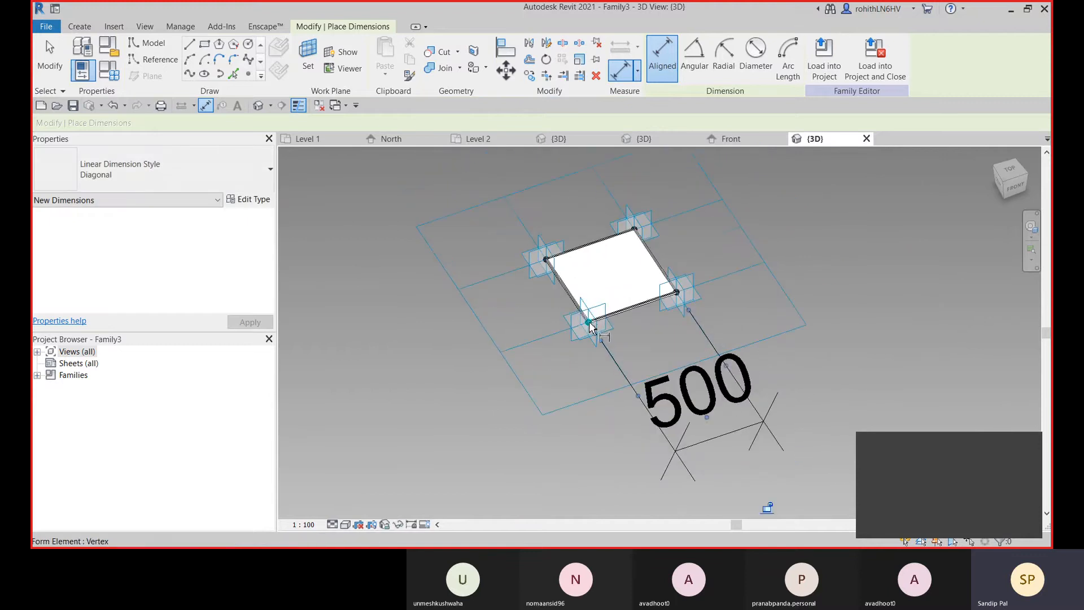
Place an aligned dimension between the two left corner points of the panel and leave the dimension command.
{"action": "left_click", "coordinate": [588, 323]}
{"action": "left_click", "coordinate": [546, 261]}
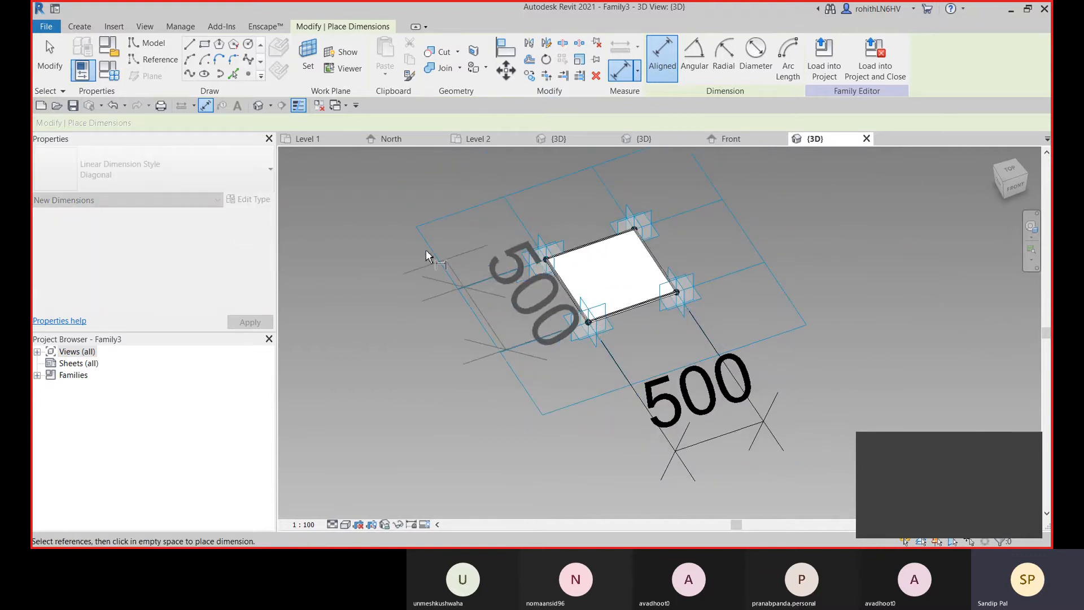
{"action": "left_click", "coordinate": [340, 193]}
{"action": "right_click", "coordinate": [872, 260]}
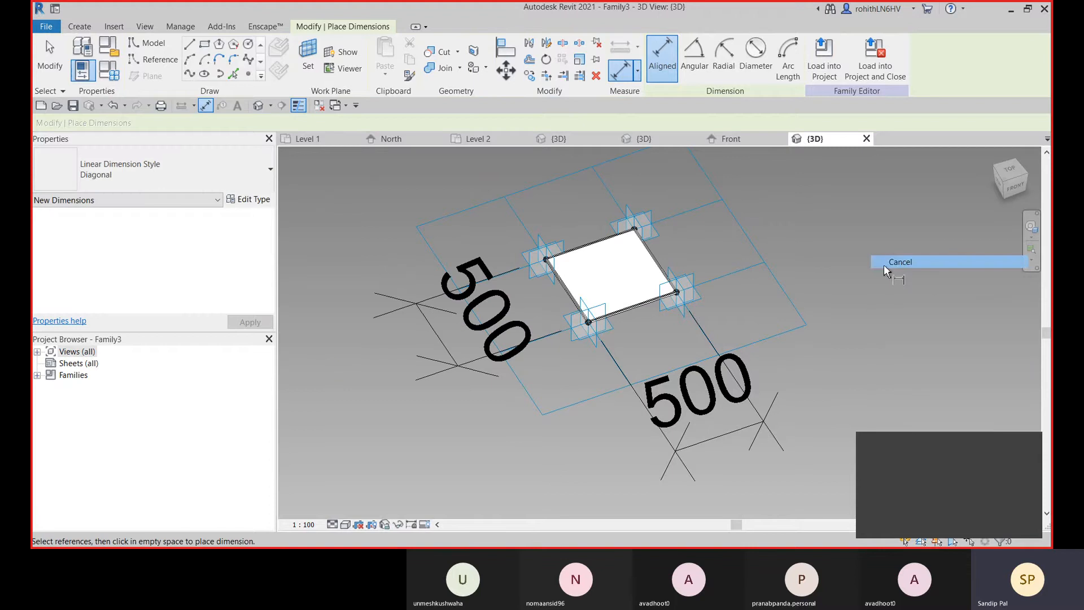
{"action": "left_click", "coordinate": [887, 262]}
{"action": "right_click", "coordinate": [857, 274]}
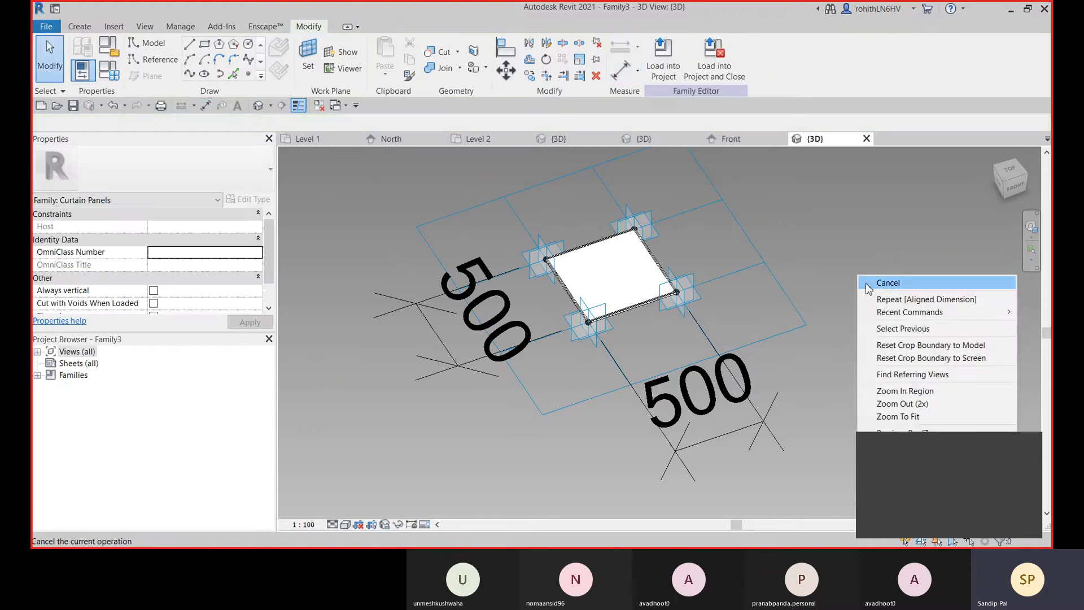
{"action": "left_click", "coordinate": [864, 282]}
Label the front-edge dimension with a new instance reporting parameter named Length and deselect it.
{"action": "left_click", "coordinate": [778, 420]}
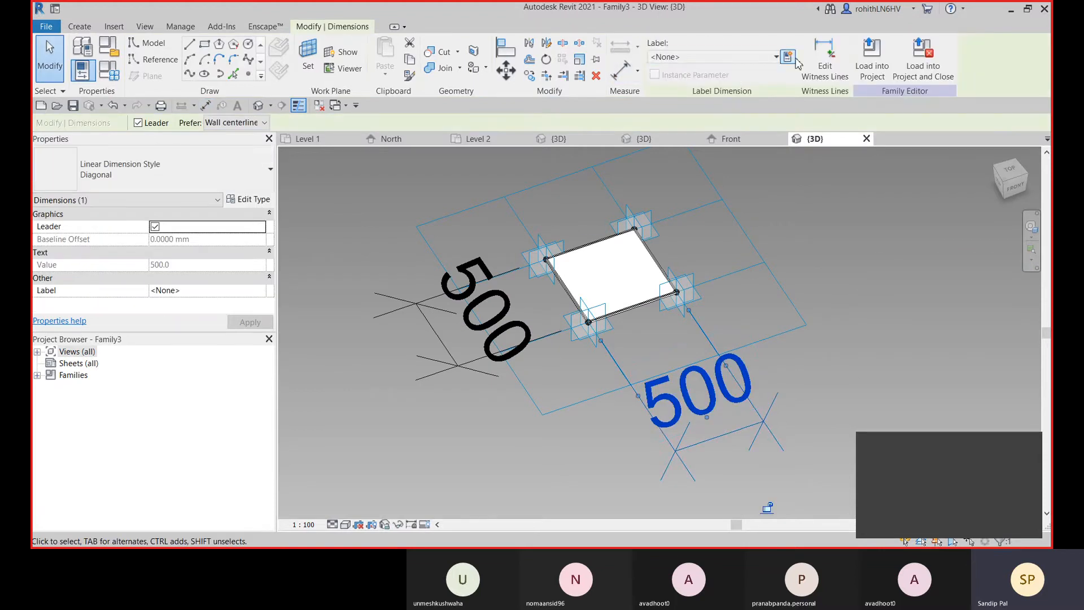
{"action": "left_click", "coordinate": [788, 58]}
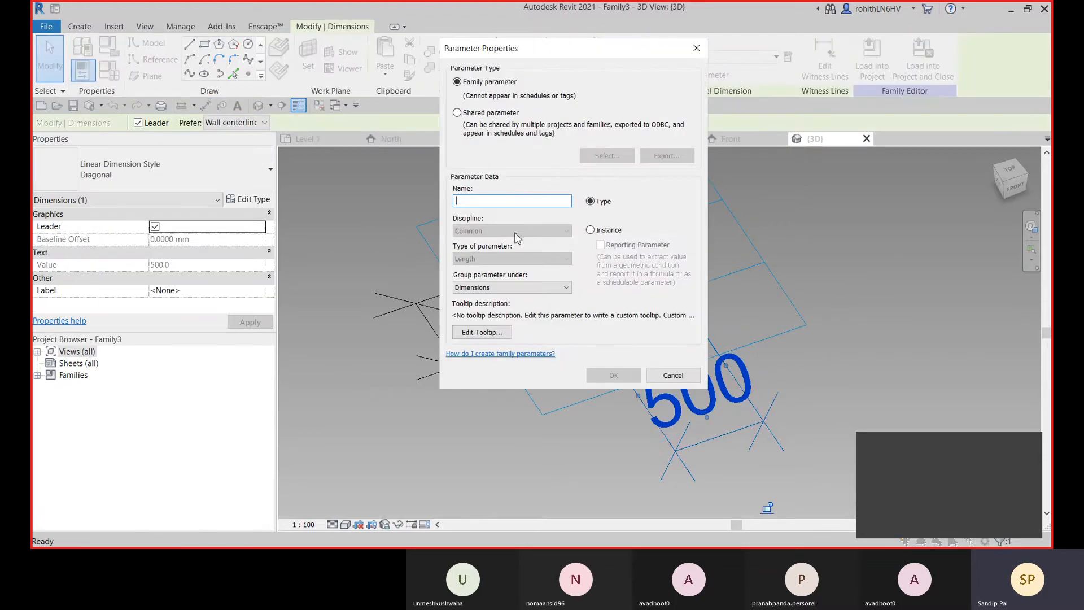
{"action": "left_click", "coordinate": [589, 231]}
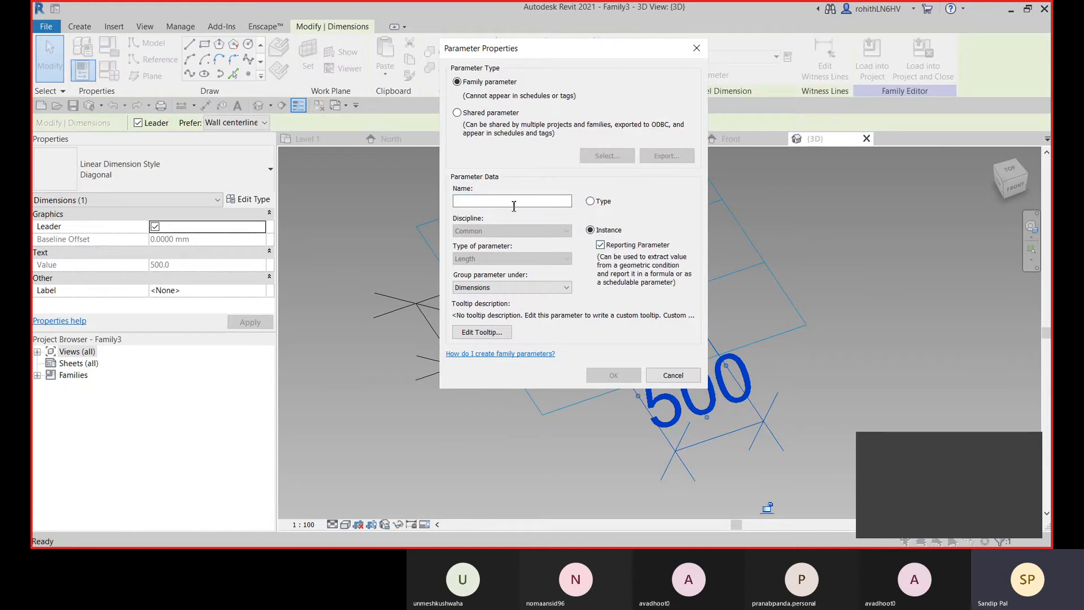
{"action": "type", "text": "Length"}
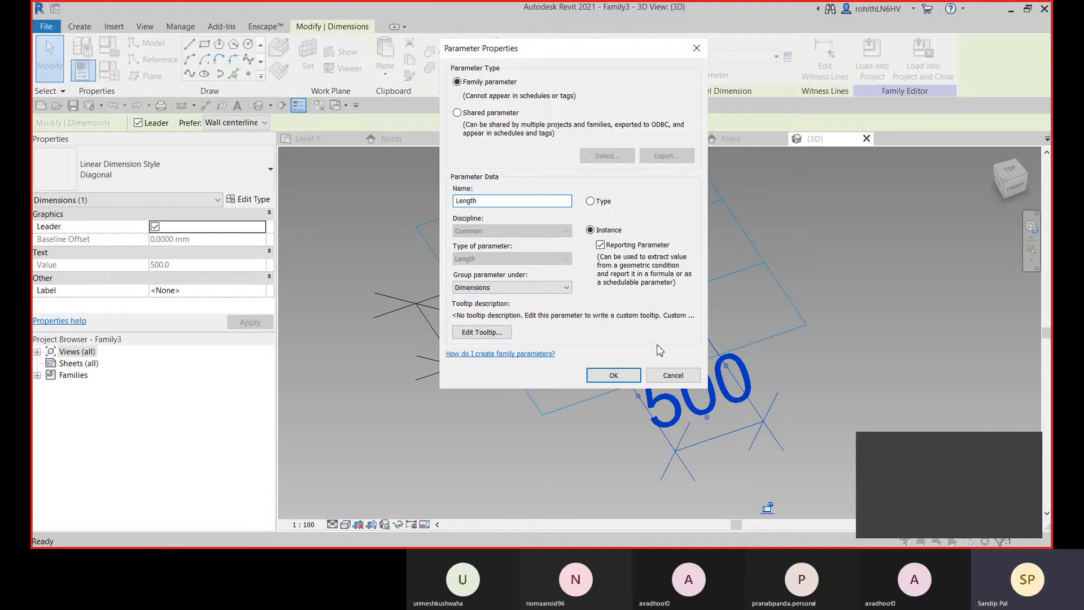
{"action": "left_click", "coordinate": [620, 376]}
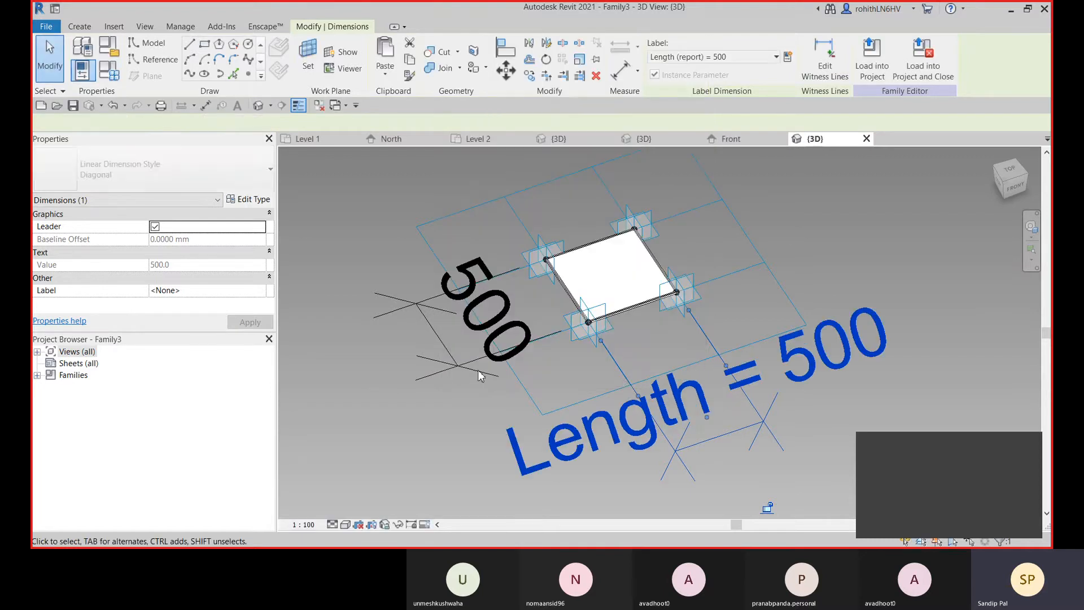
{"action": "scroll", "coordinate": [599, 309], "scroll_direction": "up", "scroll_amount": 1}
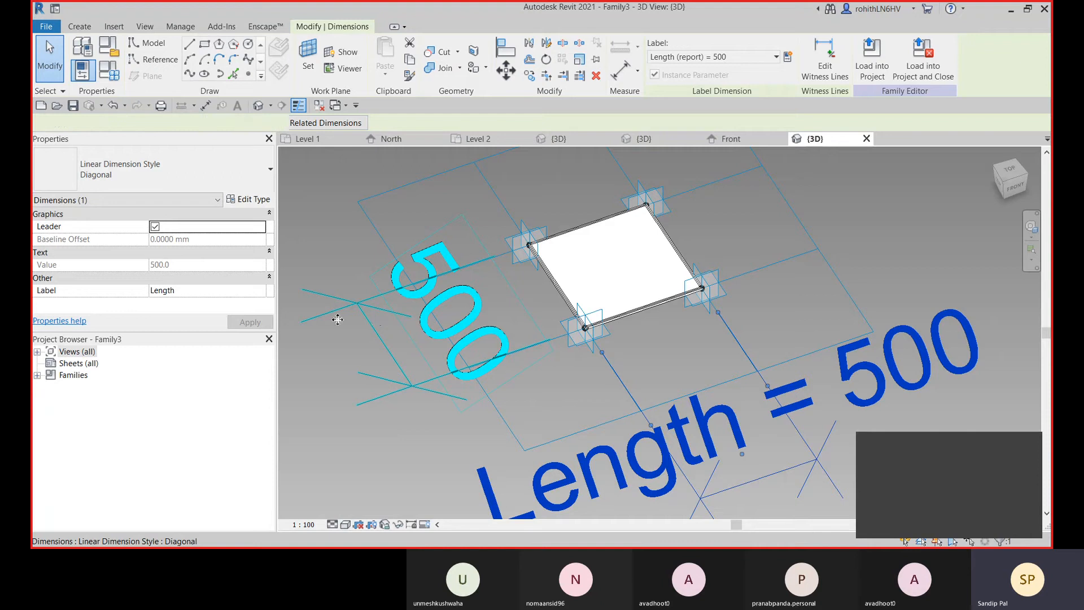
{"action": "key", "text": "Escape"}
Label the left-edge dimension with a new instance parameter named Width and deselect it.
{"action": "left_click", "coordinate": [441, 310]}
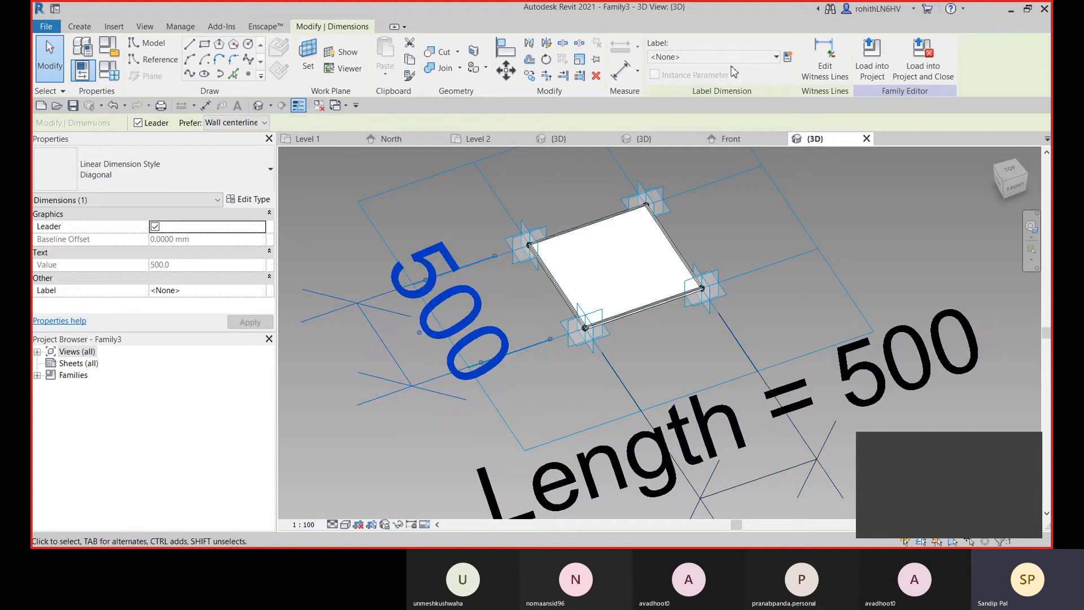
{"action": "left_click", "coordinate": [787, 57]}
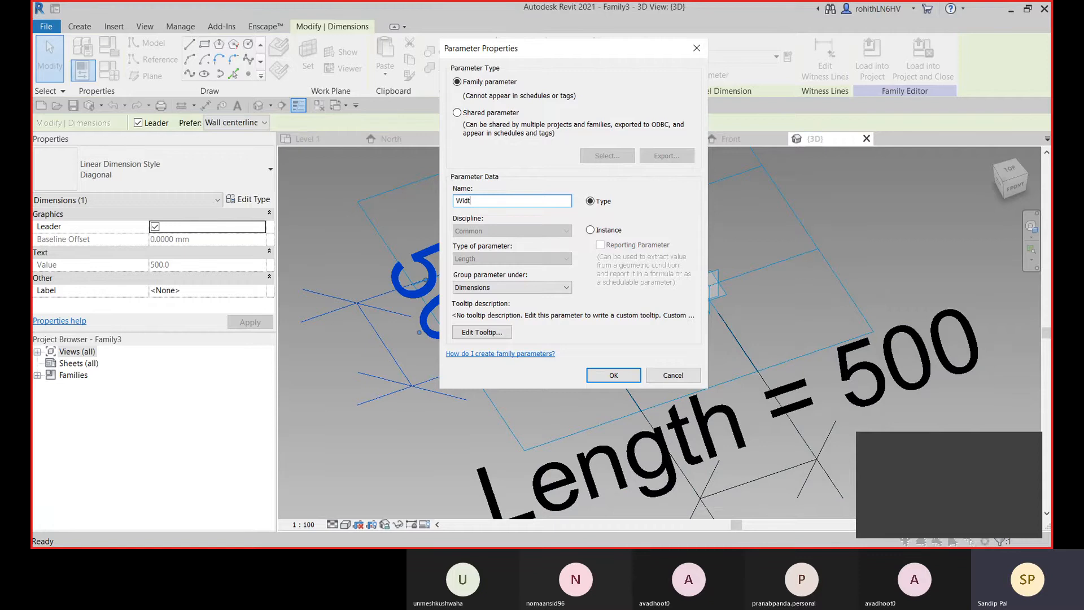
{"action": "left_click", "coordinate": [590, 230]}
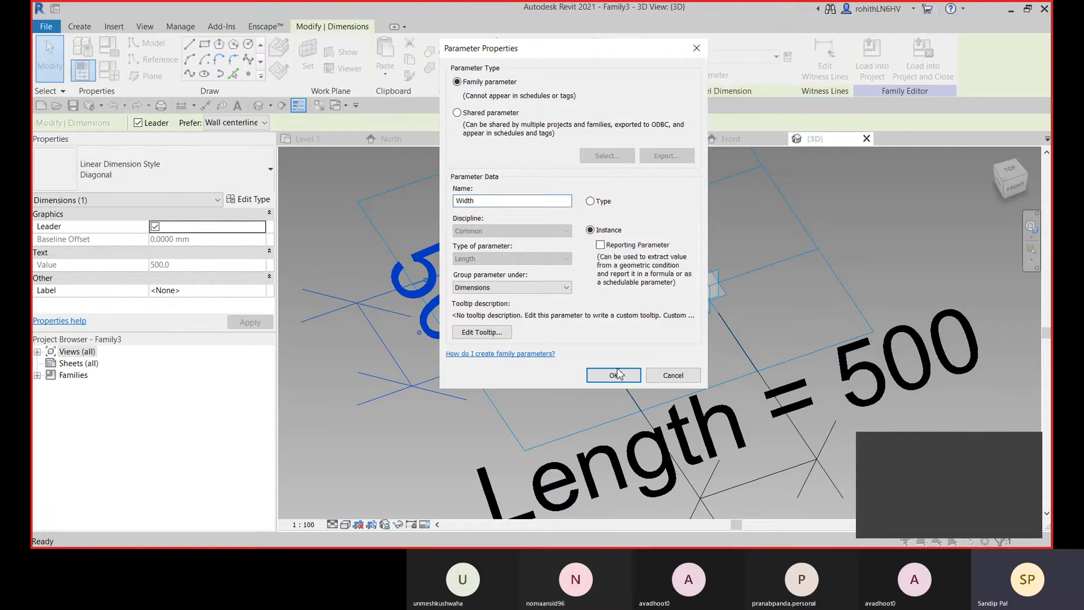
{"action": "left_click", "coordinate": [613, 375]}
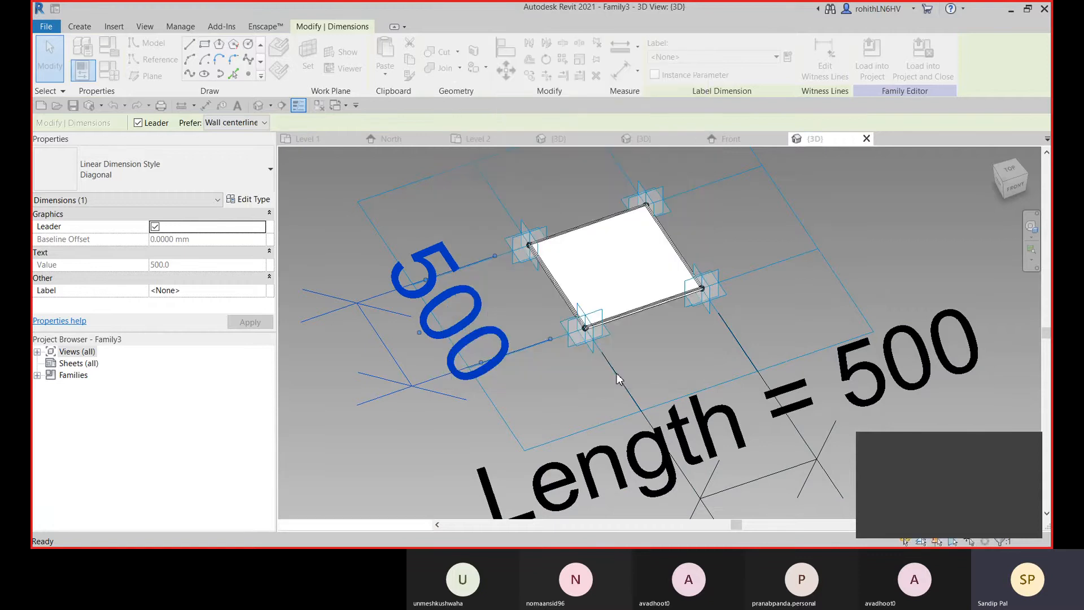
{"action": "left_click", "coordinate": [906, 216]}
Examine the swept frame's edges and corner points around the panel together with the Length and Width dimensions.
{"action": "scroll", "coordinate": [567, 290], "scroll_direction": "up", "scroll_amount": 5}
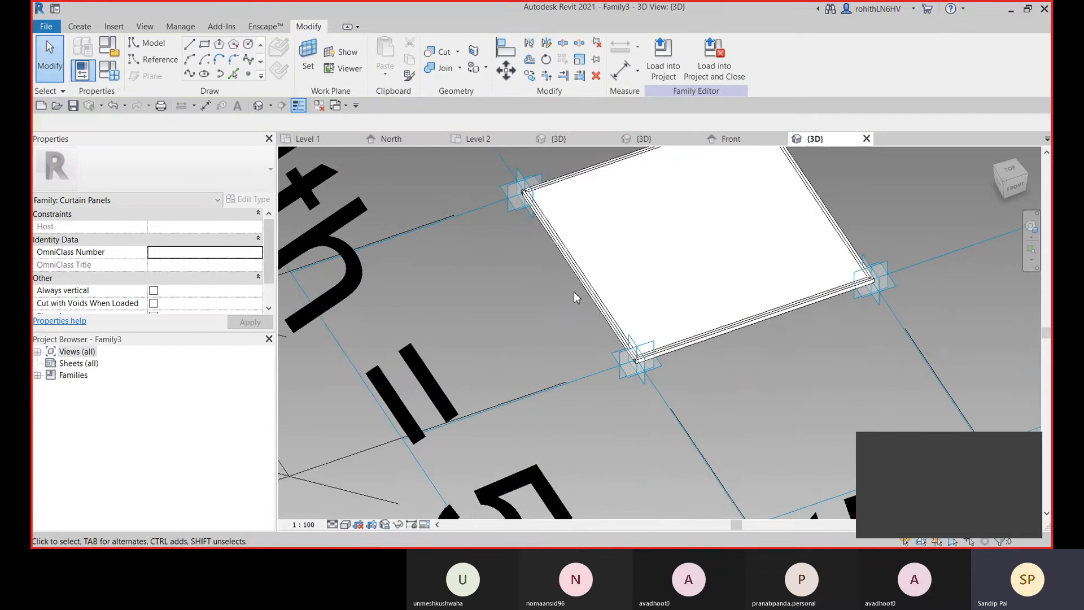
{"action": "scroll", "coordinate": [568, 293], "scroll_direction": "down", "scroll_amount": 5}
{"action": "scroll", "coordinate": [565, 316], "scroll_direction": "up", "scroll_amount": 1}
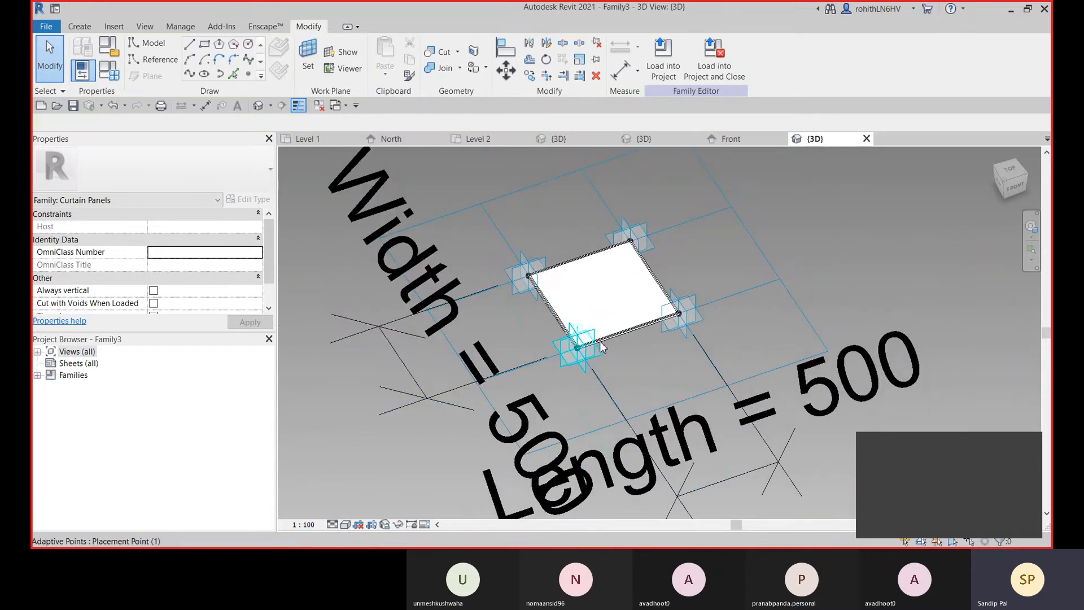
{"action": "middle_click_drag", "start_coordinate": [600, 342], "coordinate": [624, 340]}
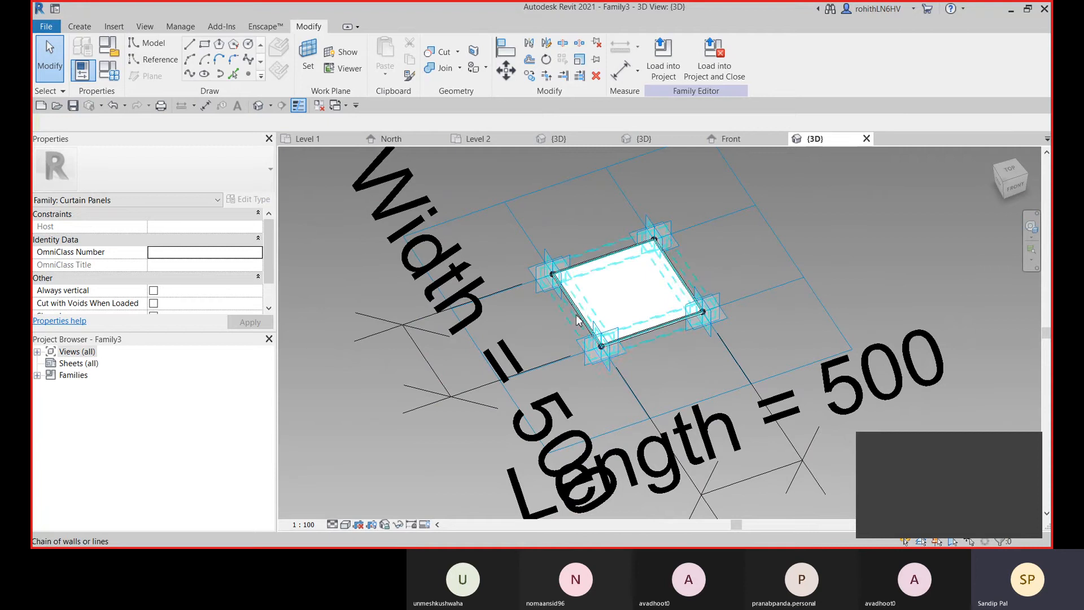
{"action": "scroll", "coordinate": [576, 315], "scroll_direction": "up", "scroll_amount": 4}
{"action": "scroll", "coordinate": [575, 315], "scroll_direction": "up", "scroll_amount": 4}
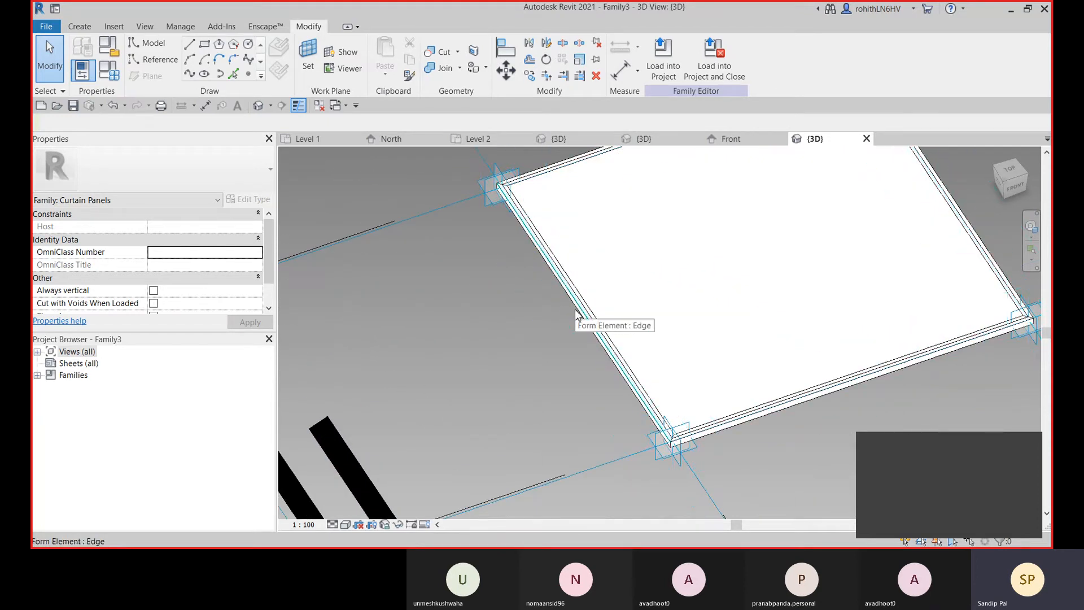
{"action": "middle_click_drag", "start_coordinate": [578, 315], "coordinate": [555, 328]}
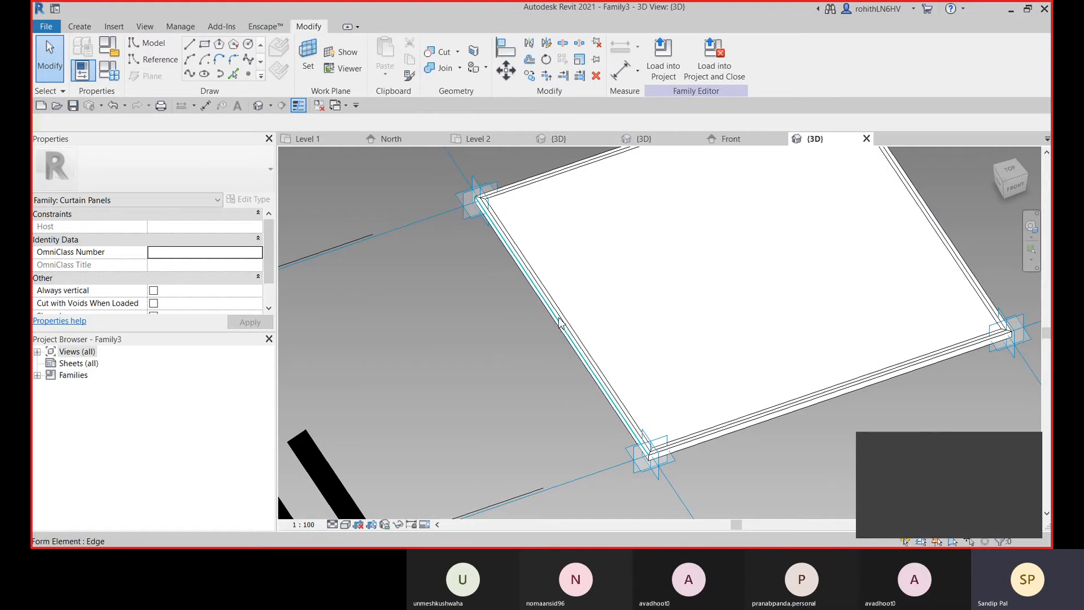
{"action": "scroll", "coordinate": [560, 323], "scroll_direction": "down", "scroll_amount": 2}
{"action": "middle_click_drag", "start_coordinate": [563, 323], "coordinate": [541, 338]}
{"action": "scroll", "coordinate": [541, 339], "scroll_direction": "down", "scroll_amount": 2}
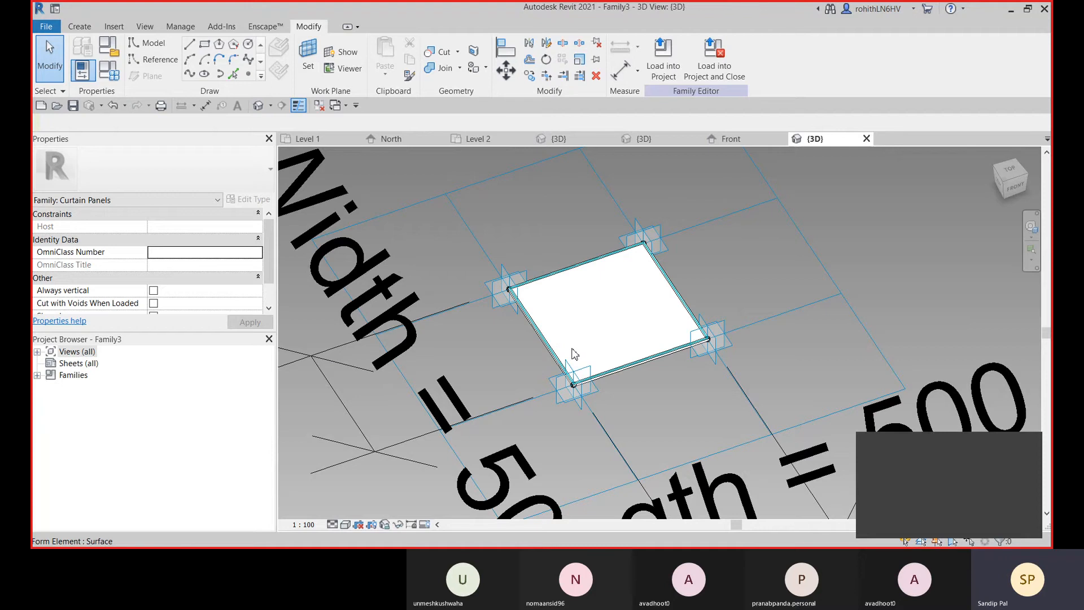
{"action": "scroll", "coordinate": [594, 377], "scroll_direction": "down", "scroll_amount": 2}
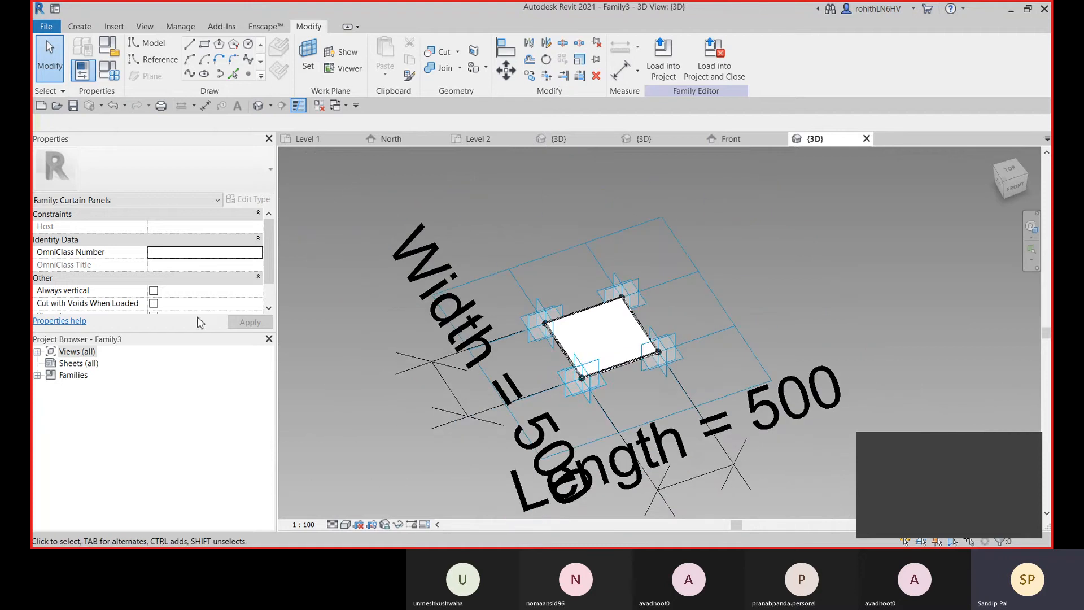
{"action": "middle_click_drag", "start_coordinate": [624, 399], "coordinate": [633, 388]}
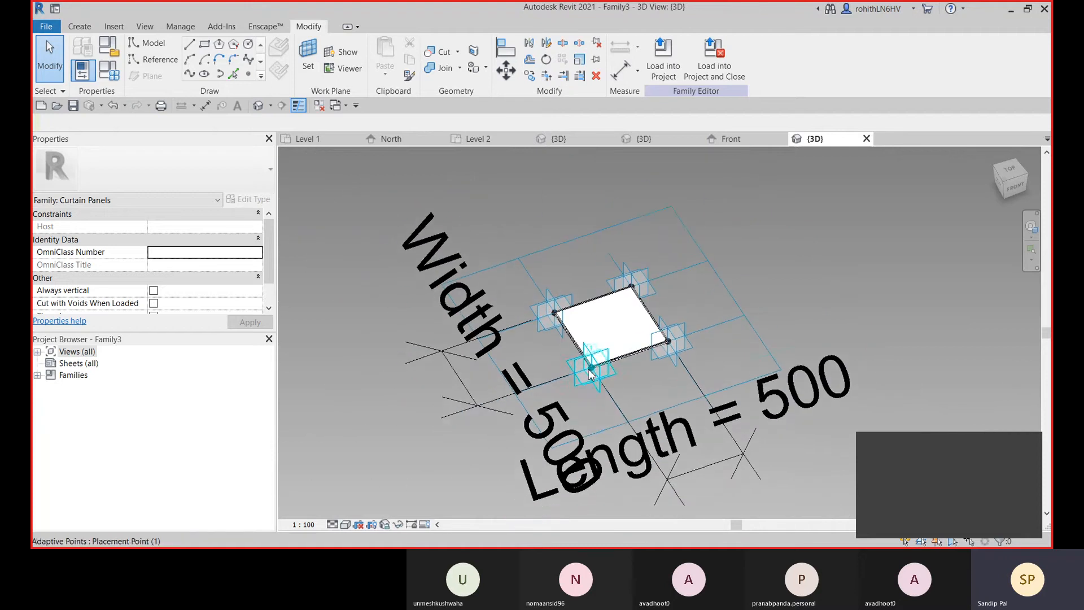
Set the Panel material parameter to Glass in the family types.
{"action": "left_click", "coordinate": [109, 70]}
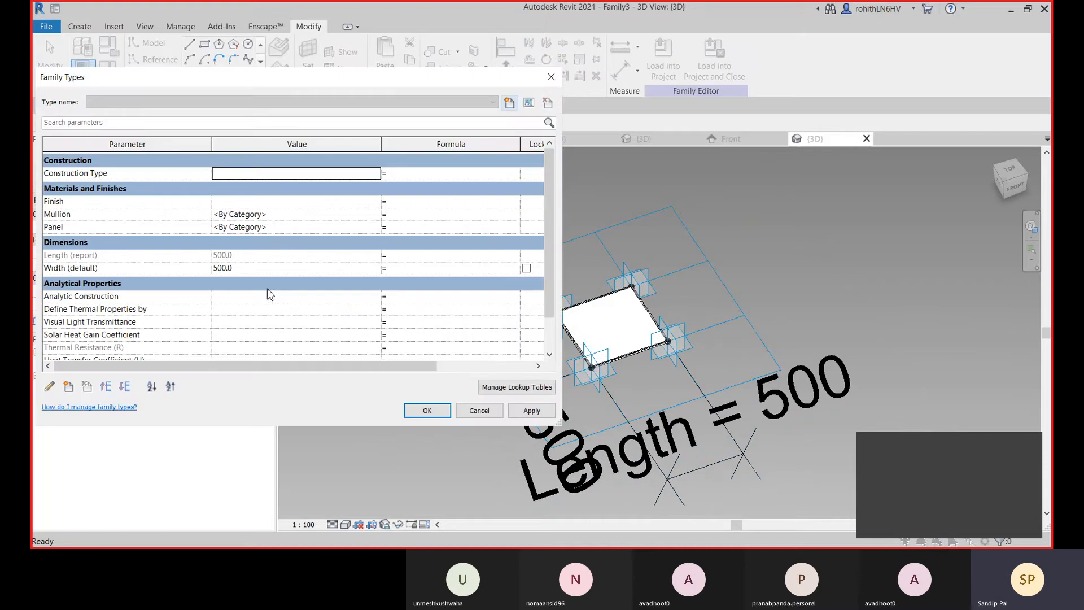
{"action": "left_click", "coordinate": [289, 213]}
{"action": "left_click", "coordinate": [289, 227]}
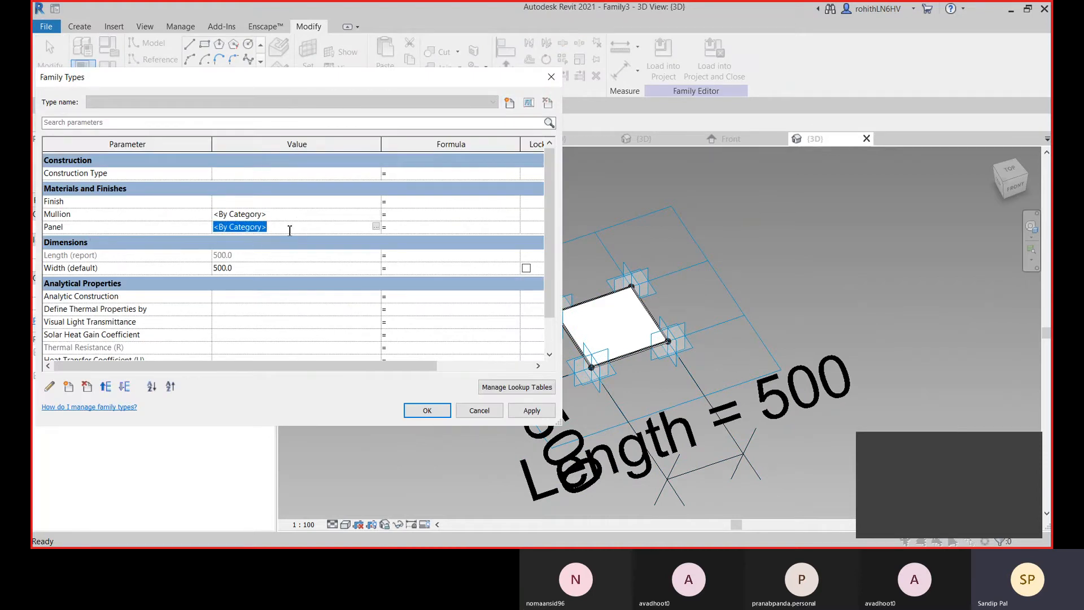
{"action": "type", "text": "Glass"}
Try to apply Alumunium as the Mullion parameter's material by entering its name directly.
{"action": "left_click", "coordinate": [284, 214]}
{"action": "type", "text": "Aluminium"}
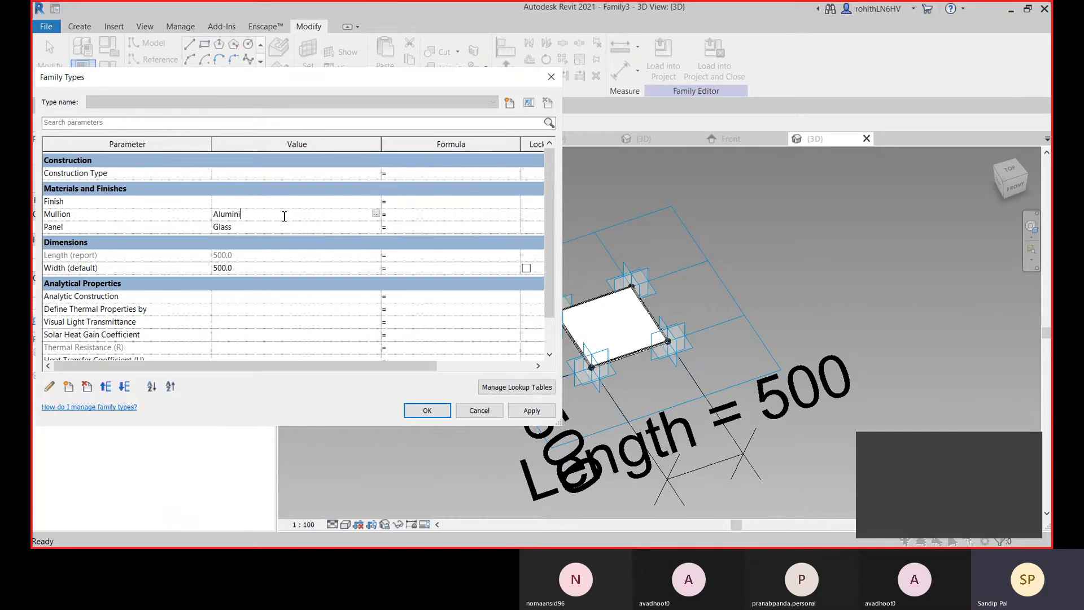
{"action": "left_click", "coordinate": [518, 413]}
{"action": "left_click", "coordinate": [623, 282]}
{"action": "type", "text": "u"}
{"action": "left_click", "coordinate": [531, 410]}
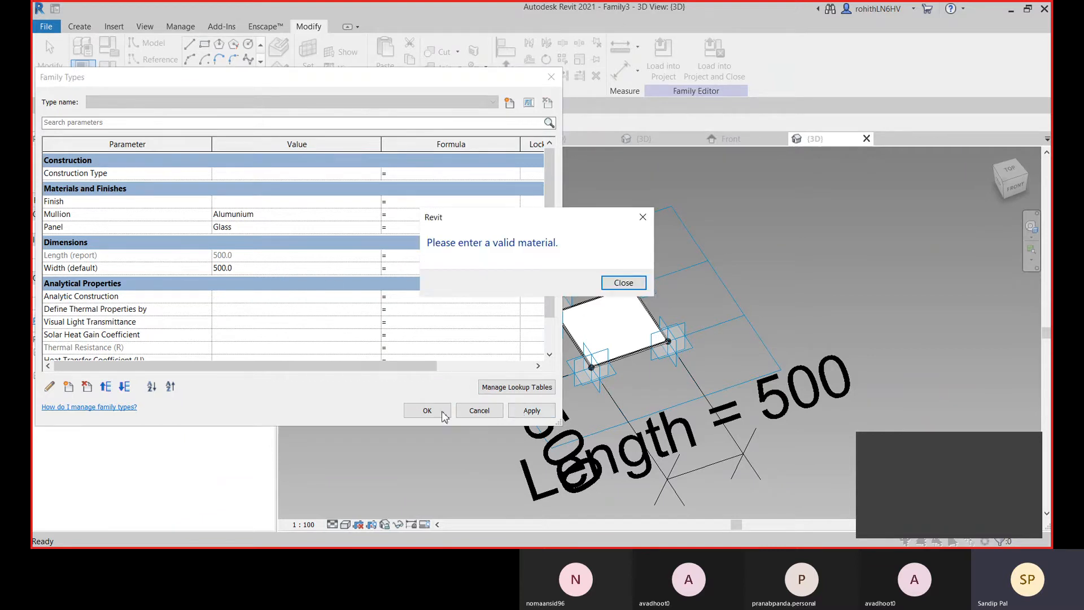
{"action": "left_click", "coordinate": [623, 283]}
Browse materials for the Mullion parameter and add Aluminum from the Metal category of AEC Materials to the project materials.
{"action": "left_click", "coordinate": [372, 214]}
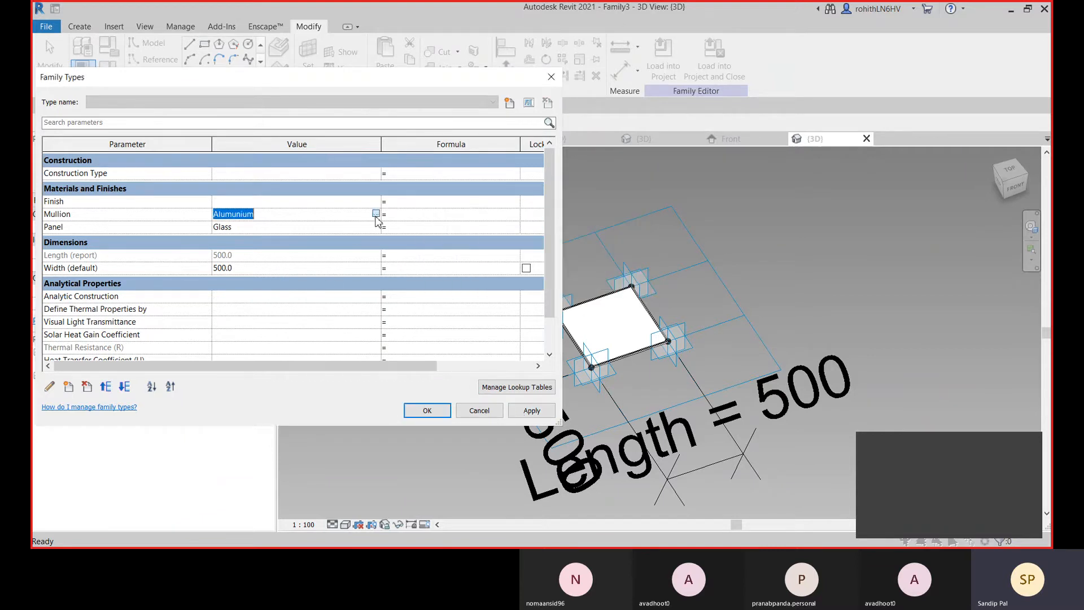
{"action": "left_click", "coordinate": [374, 214]}
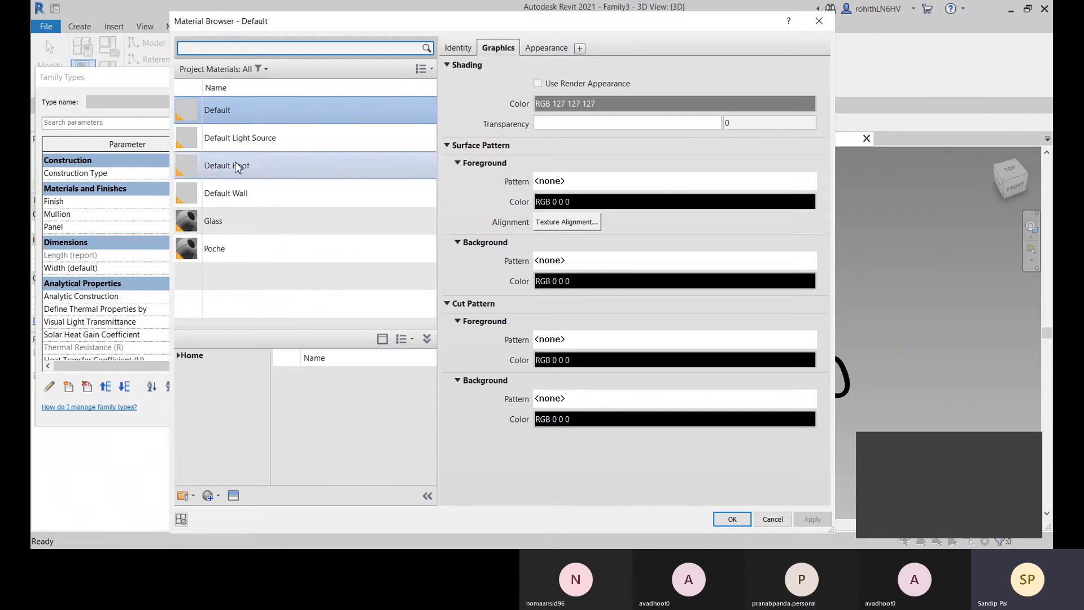
{"action": "left_click", "coordinate": [179, 356]}
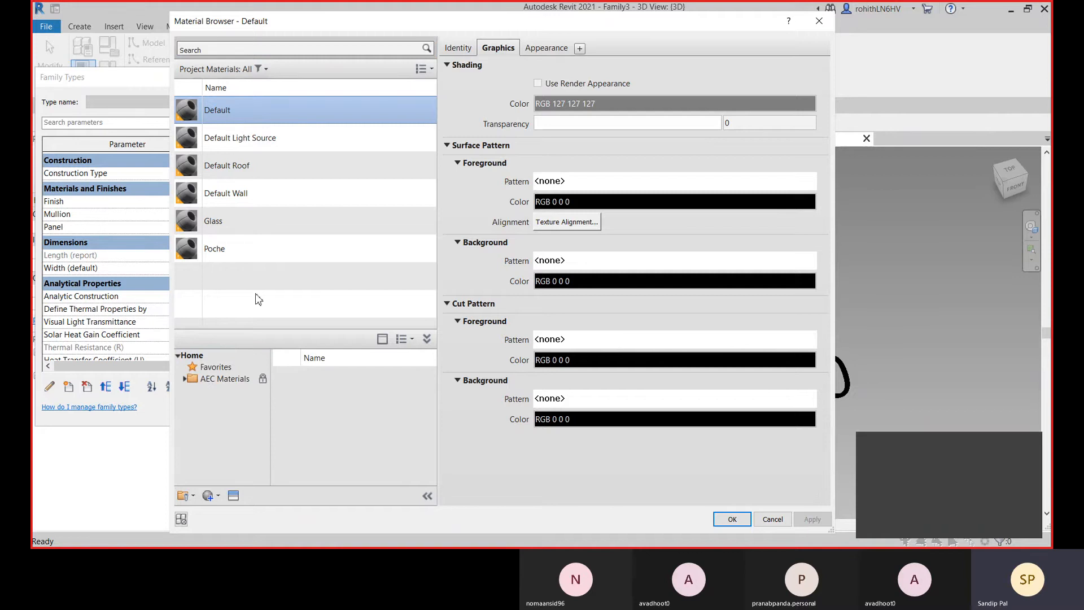
{"action": "left_click", "coordinate": [184, 379]}
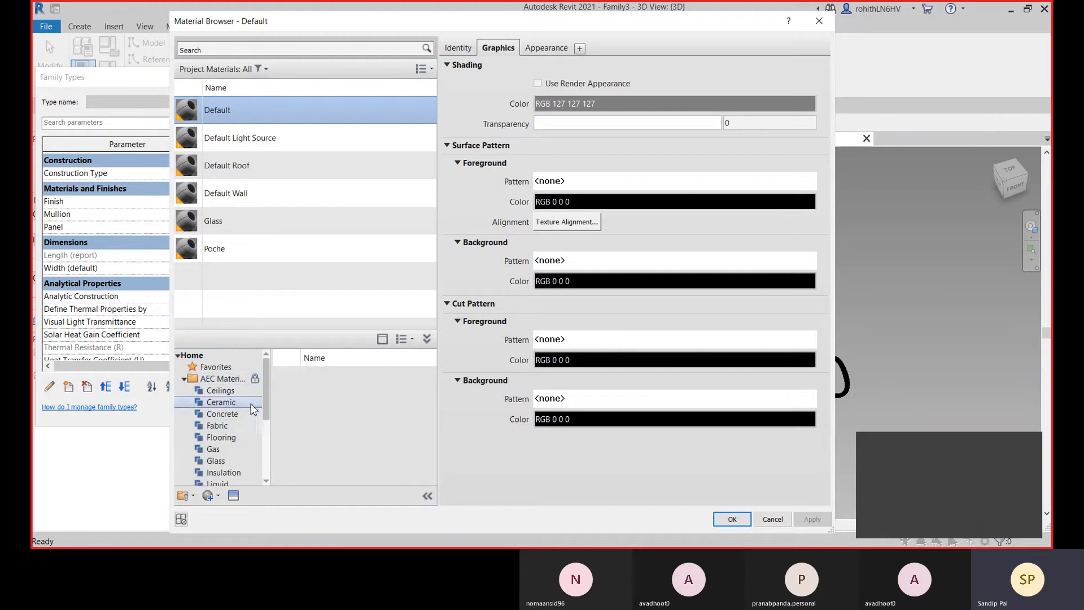
{"action": "scroll", "coordinate": [237, 418], "scroll_direction": "down", "scroll_amount": 2}
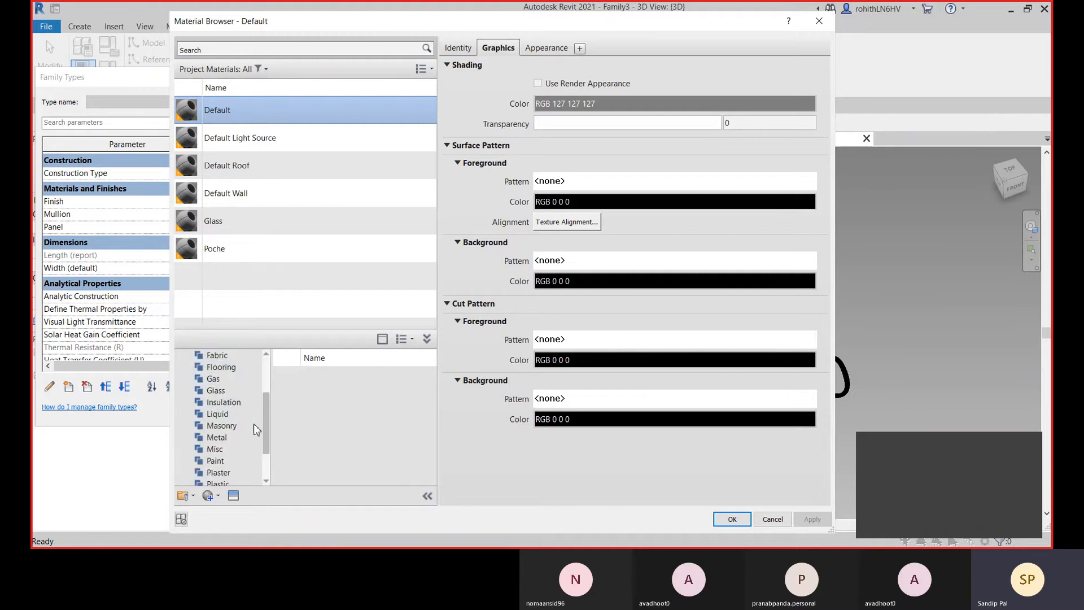
{"action": "left_click", "coordinate": [209, 439]}
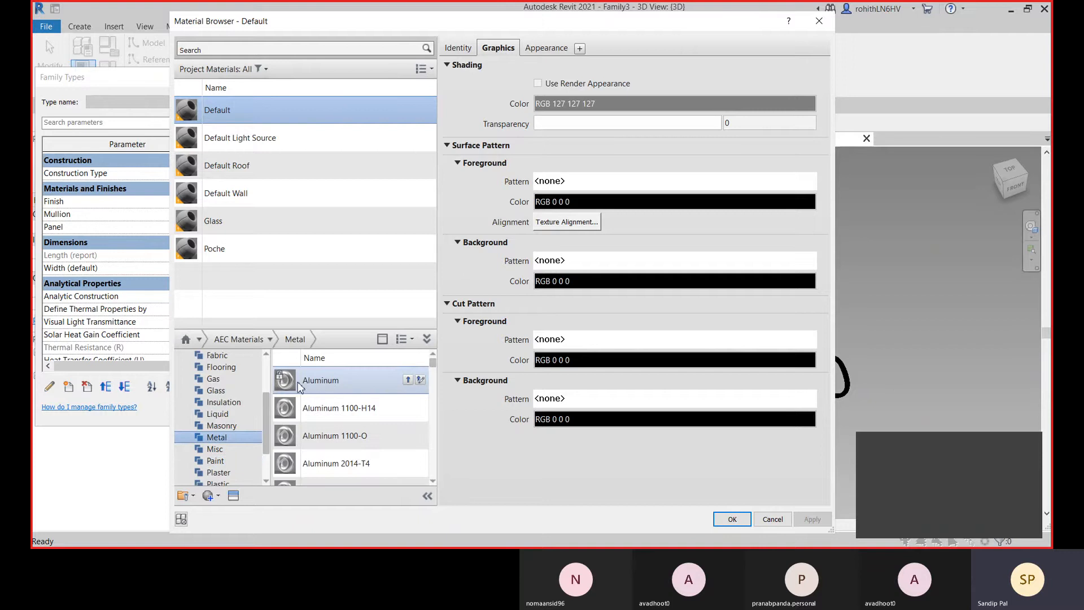
{"action": "left_click", "coordinate": [408, 378]}
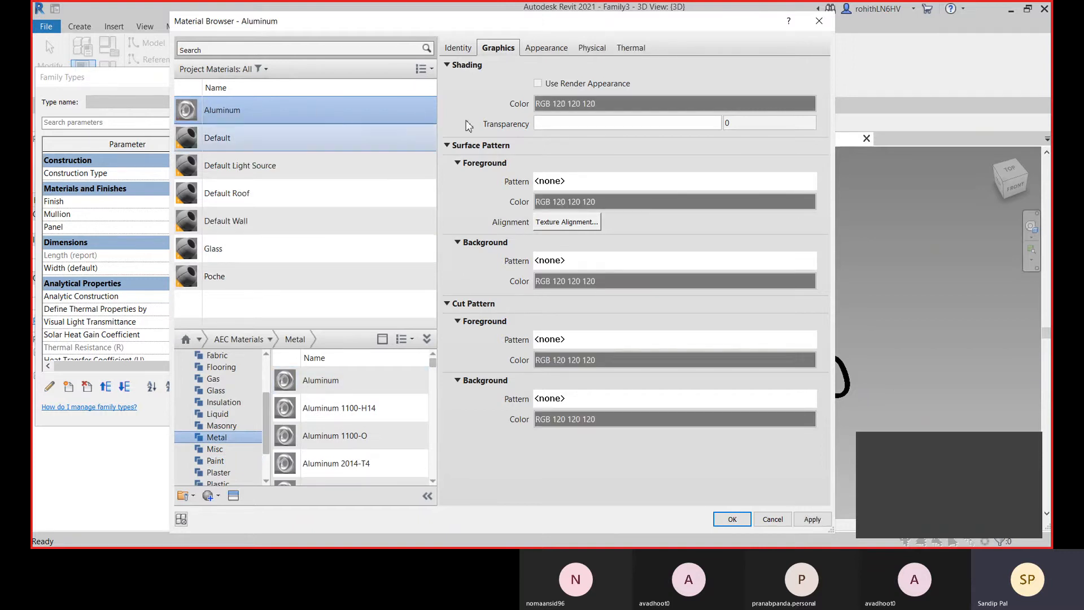
Enable Use Render Appearance for Aluminum, assign it to the Mullion parameter and apply the family type changes.
{"action": "left_click", "coordinate": [537, 83]}
{"action": "left_click", "coordinate": [813, 518]}
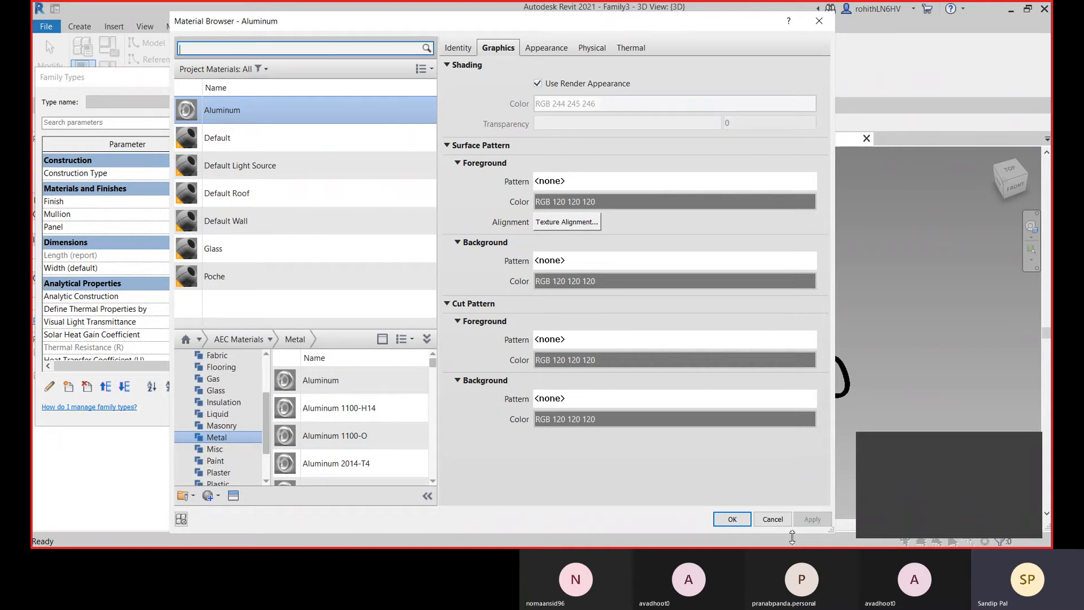
{"action": "left_click", "coordinate": [731, 519]}
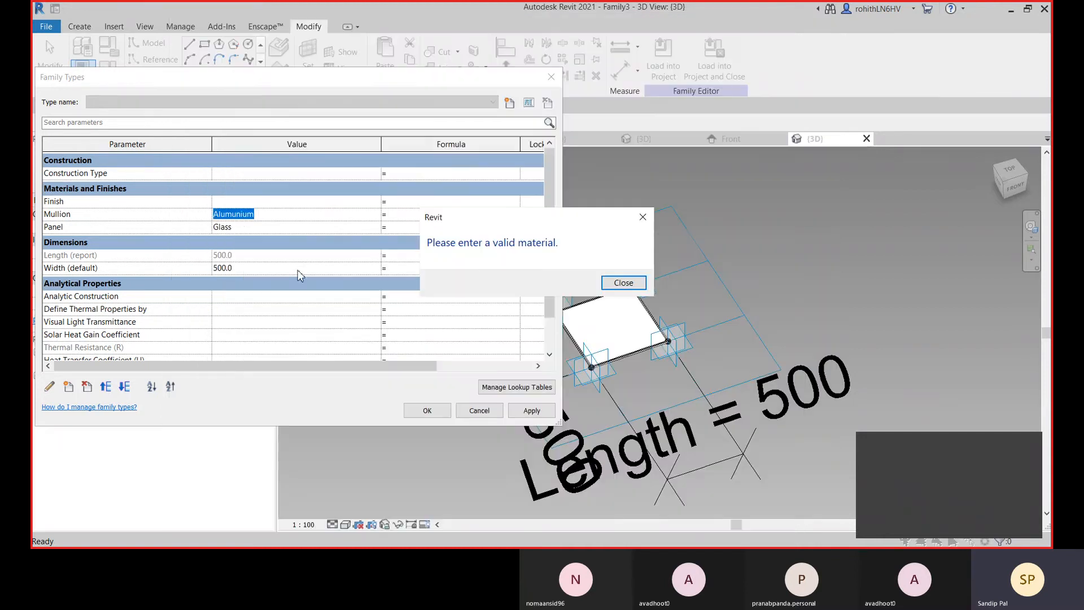
{"action": "left_click", "coordinate": [623, 283]}
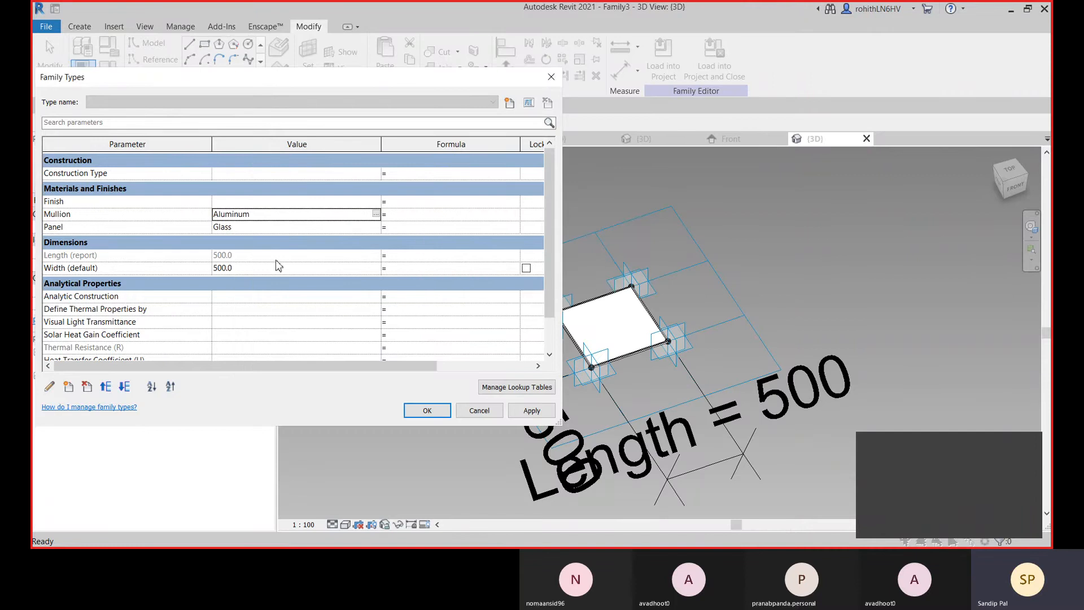
{"action": "left_click", "coordinate": [532, 410]}
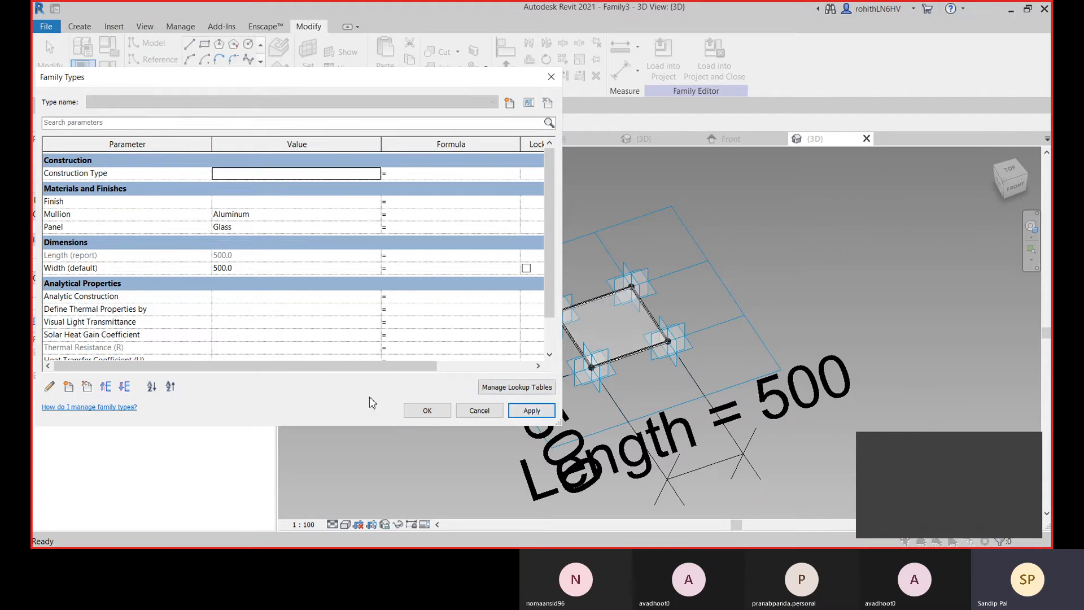
{"action": "left_click", "coordinate": [440, 416]}
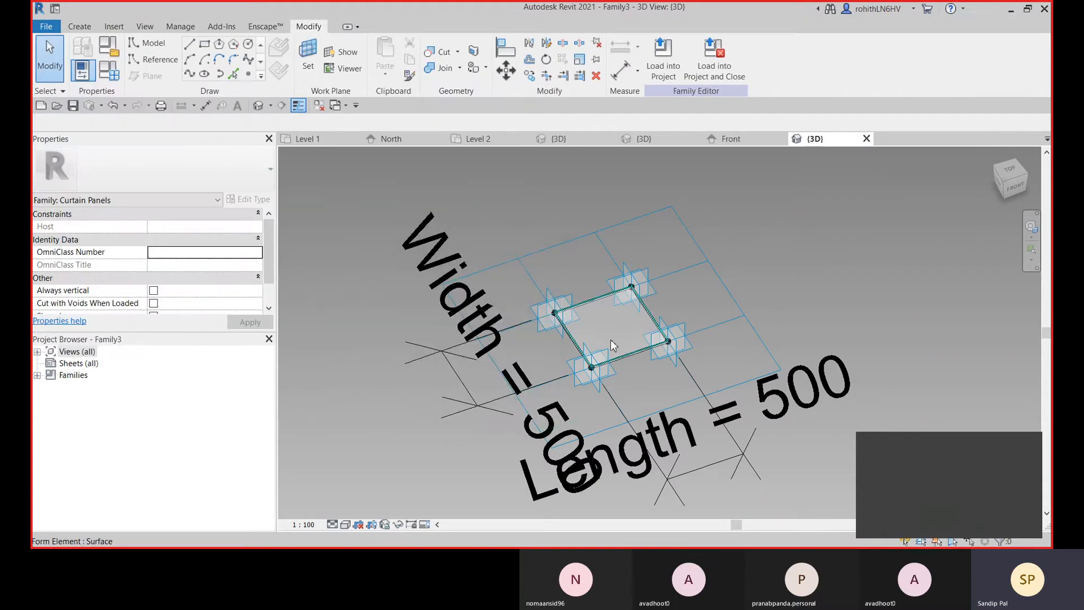
Load the finished curtain panel family into Project3.
{"action": "scroll", "coordinate": [619, 326], "scroll_direction": "up", "scroll_amount": 2}
{"action": "scroll", "coordinate": [618, 326], "scroll_direction": "up", "scroll_amount": 3}
{"action": "middle_click_drag", "start_coordinate": [559, 449], "coordinate": [587, 412]}
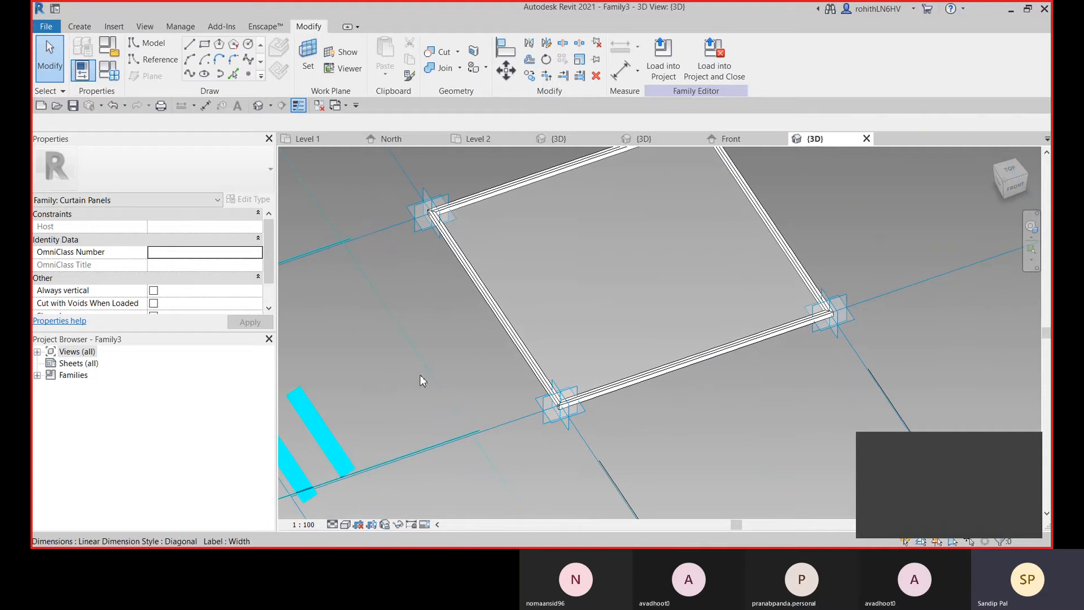
{"action": "middle_click_drag", "start_coordinate": [443, 354], "coordinate": [485, 321]}
{"action": "left_click", "coordinate": [670, 73]}
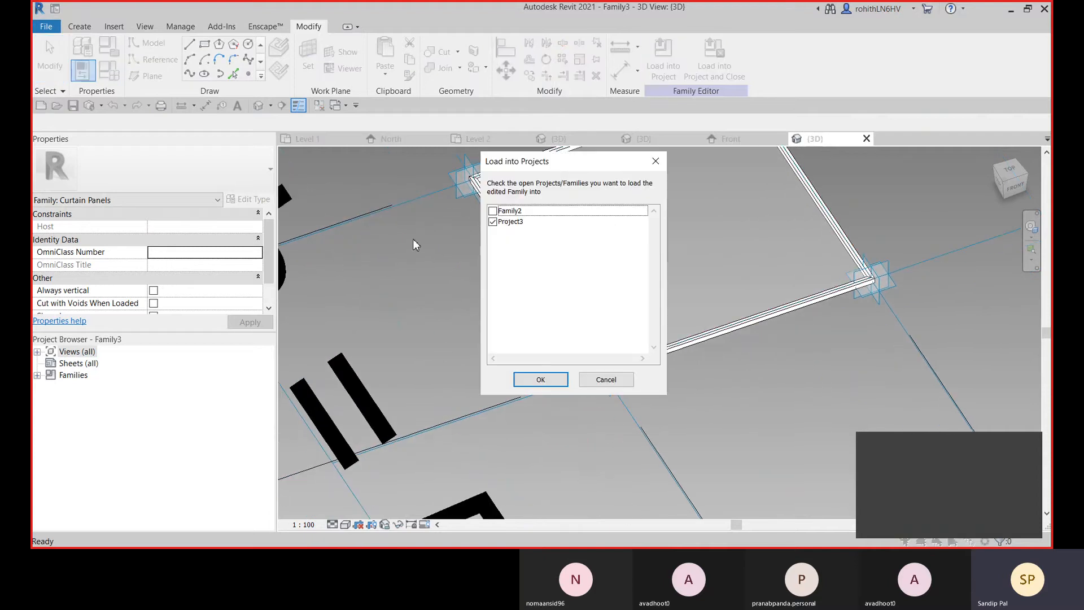
{"action": "left_click", "coordinate": [536, 386]}
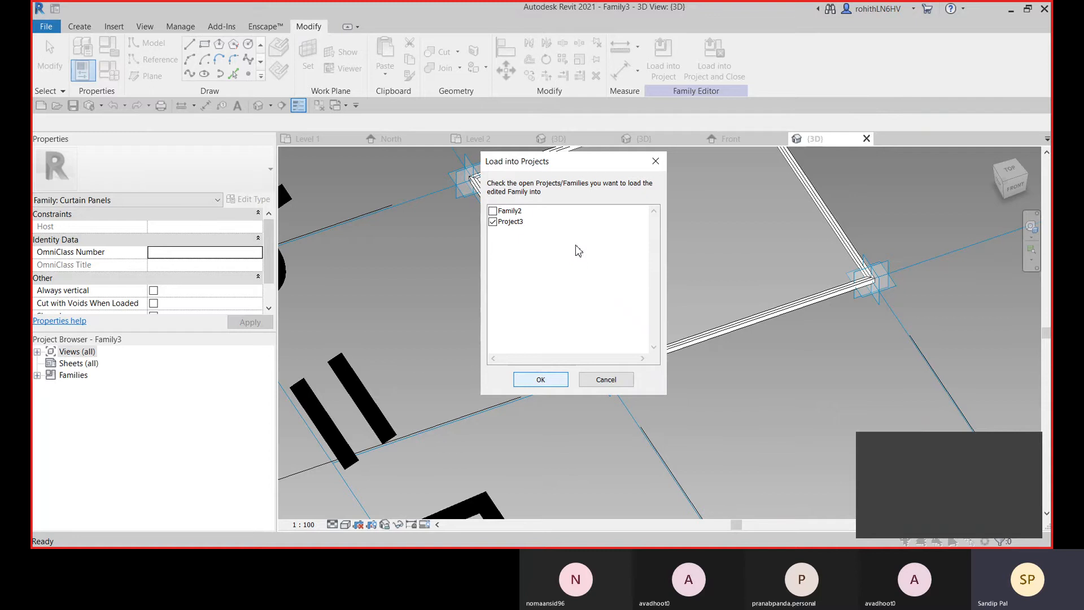
{"action": "left_click", "coordinate": [541, 380]}
Select the conceptual mass in the Level 1 plan and open the project's 3D view on the tower's patterned faces.
{"action": "left_click", "coordinate": [640, 388]}
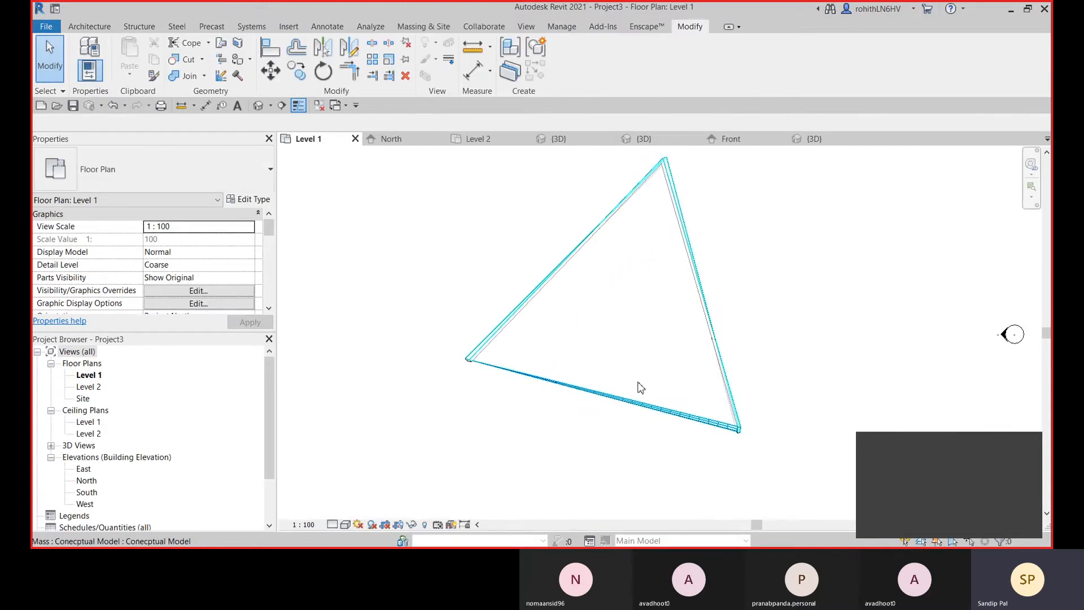
{"action": "left_click", "coordinate": [640, 388]}
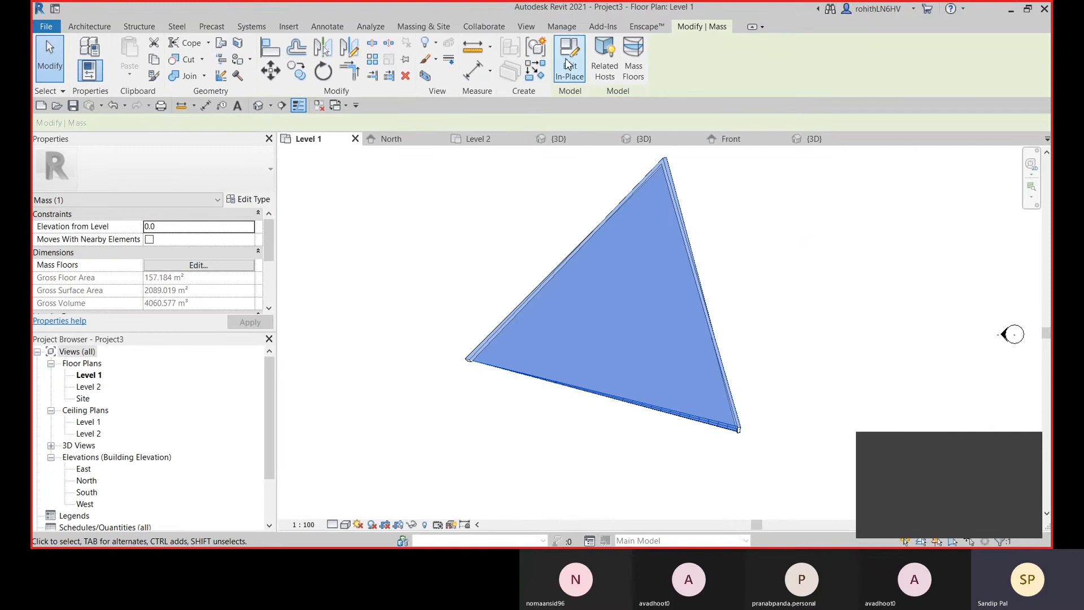
{"action": "left_click", "coordinate": [259, 106]}
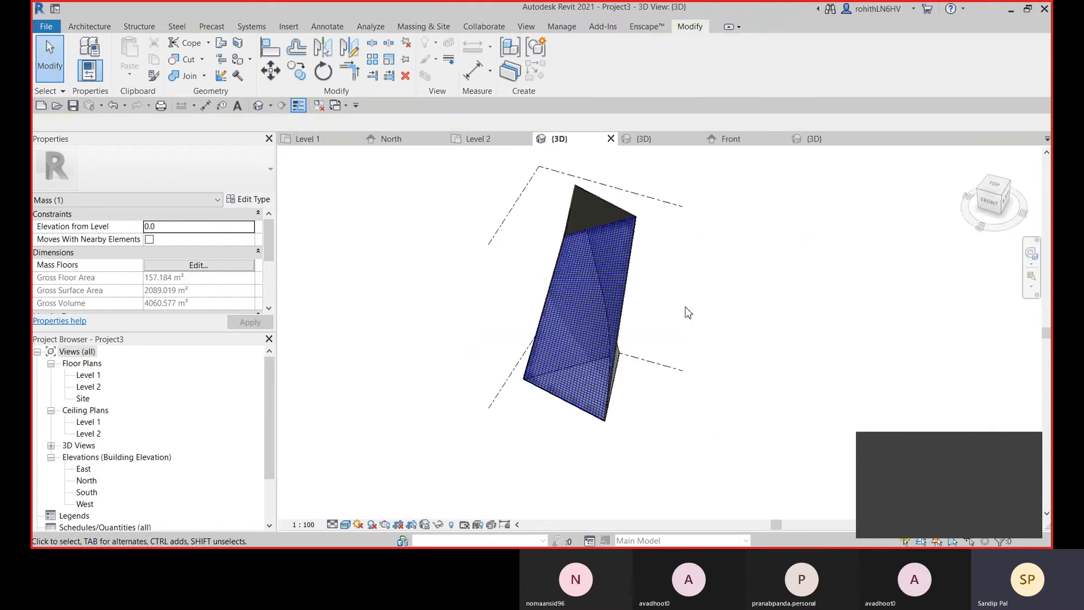
{"action": "scroll", "coordinate": [628, 228], "scroll_direction": "up", "scroll_amount": 4}
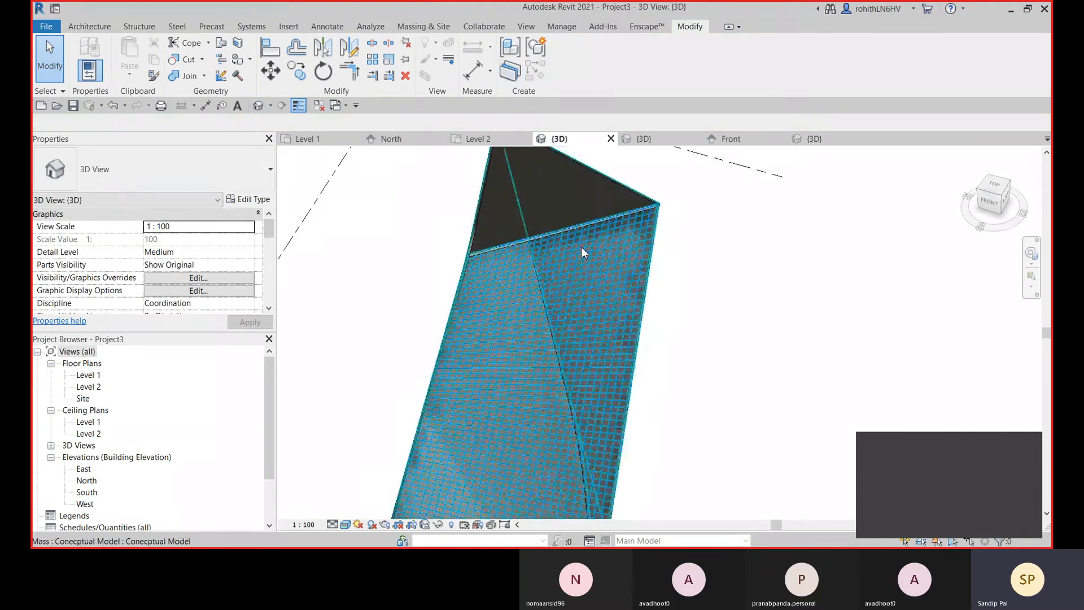
Edit the conceptual mass in place, apply the Family3 panel to the tower's front divided surface, and finish the mass without saving the project.
{"action": "left_click", "coordinate": [580, 246]}
{"action": "left_click", "coordinate": [582, 76]}
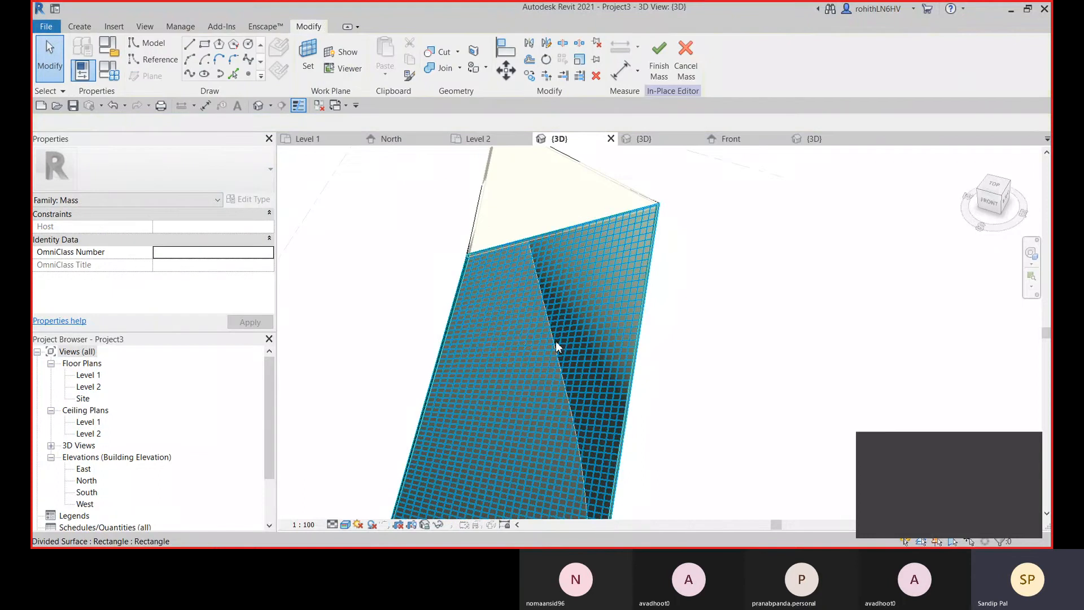
{"action": "left_click", "coordinate": [562, 326]}
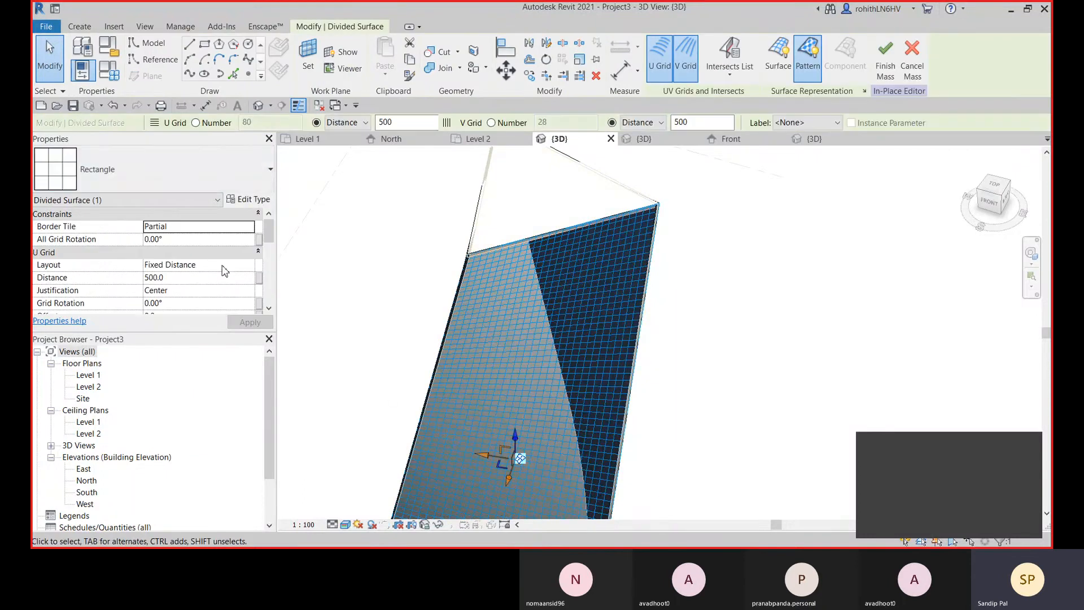
{"action": "left_click", "coordinate": [197, 181]}
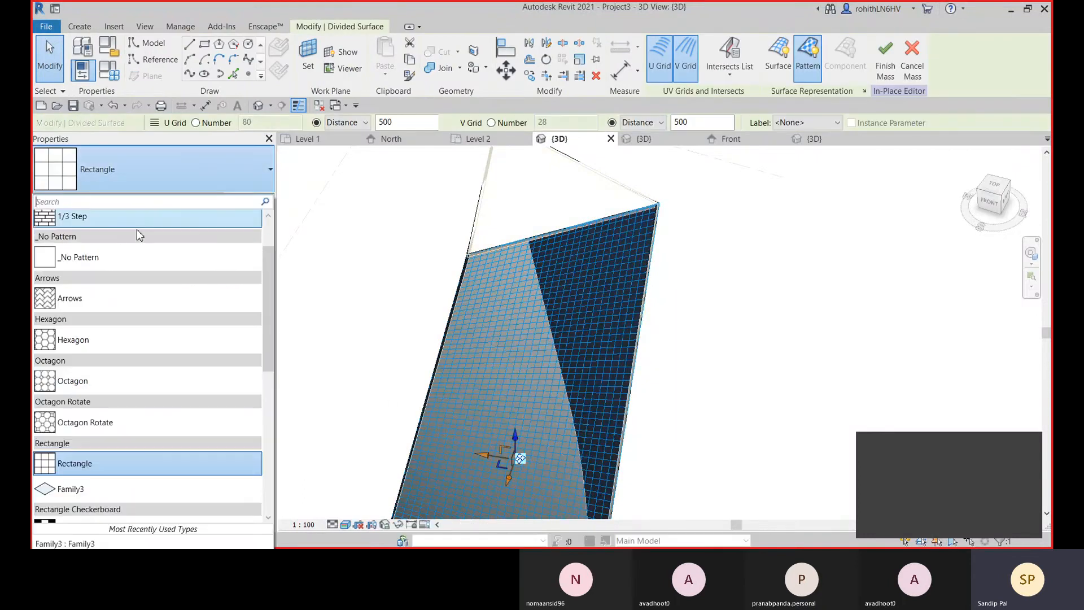
{"action": "left_click", "coordinate": [73, 492]}
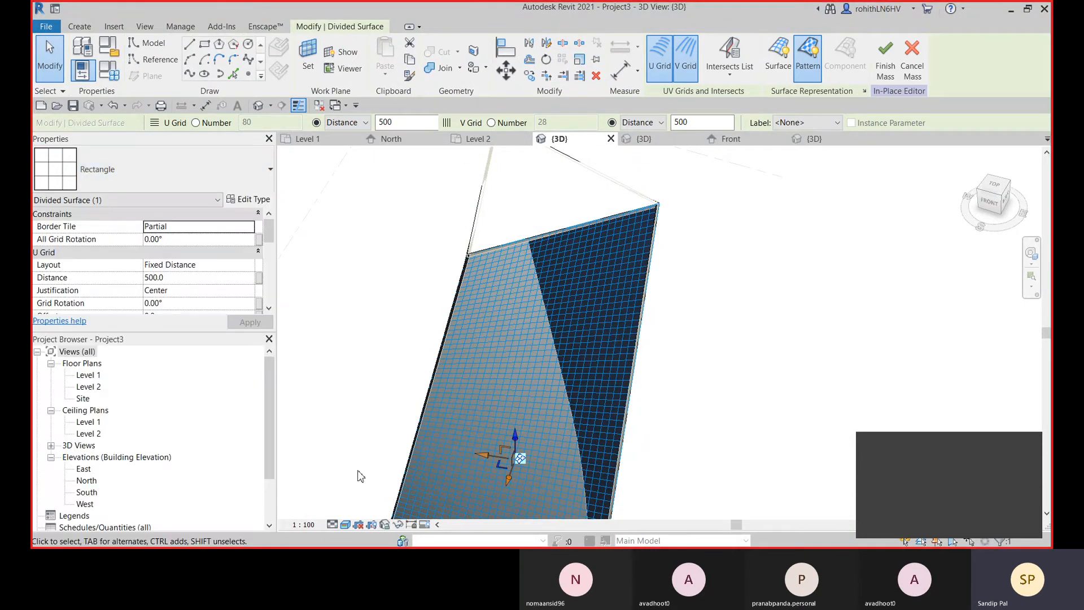
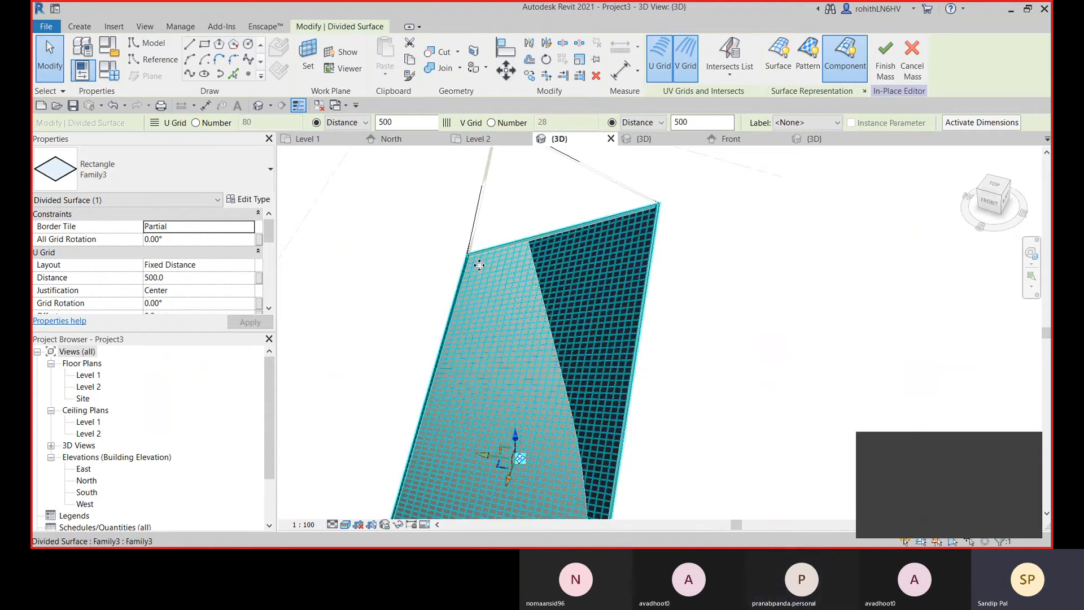
{"action": "scroll", "coordinate": [479, 270], "scroll_direction": "up", "scroll_amount": 5}
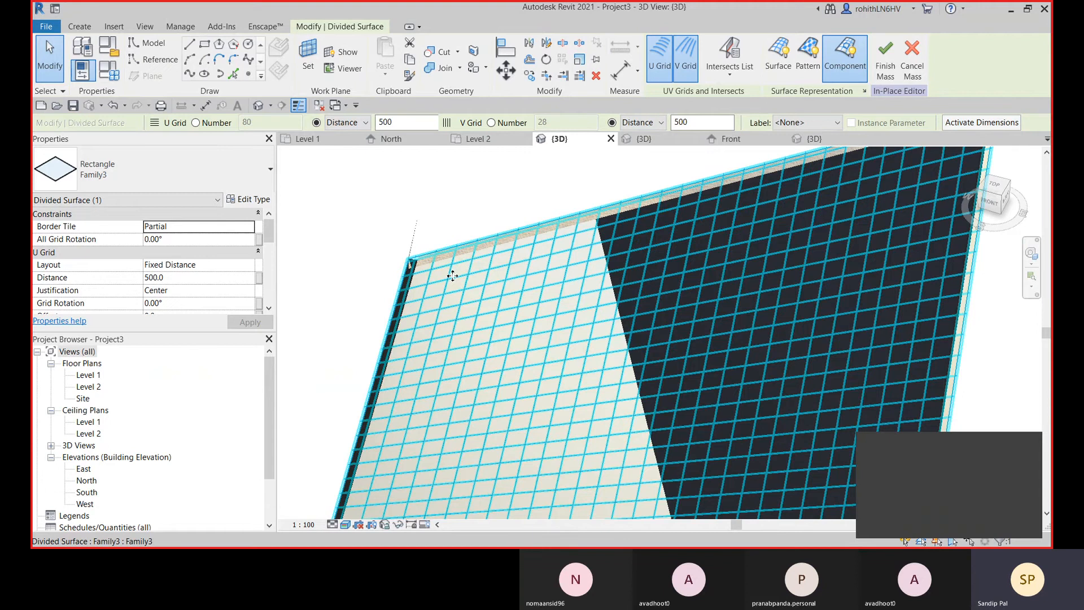
{"action": "scroll", "coordinate": [452, 275], "scroll_direction": "up", "scroll_amount": 2}
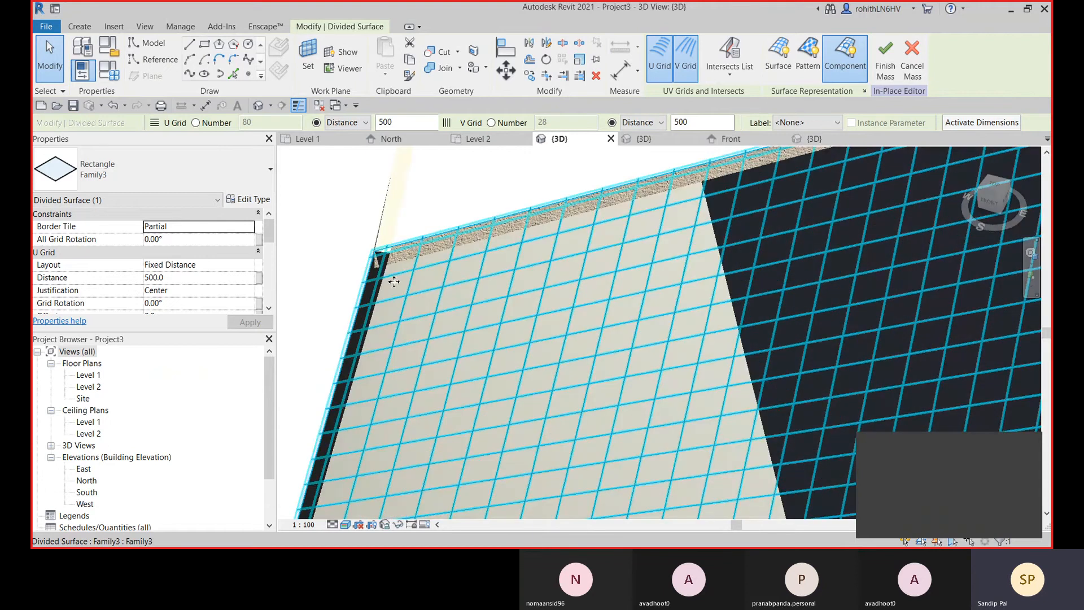
{"action": "scroll", "coordinate": [395, 265], "scroll_direction": "up", "scroll_amount": 2}
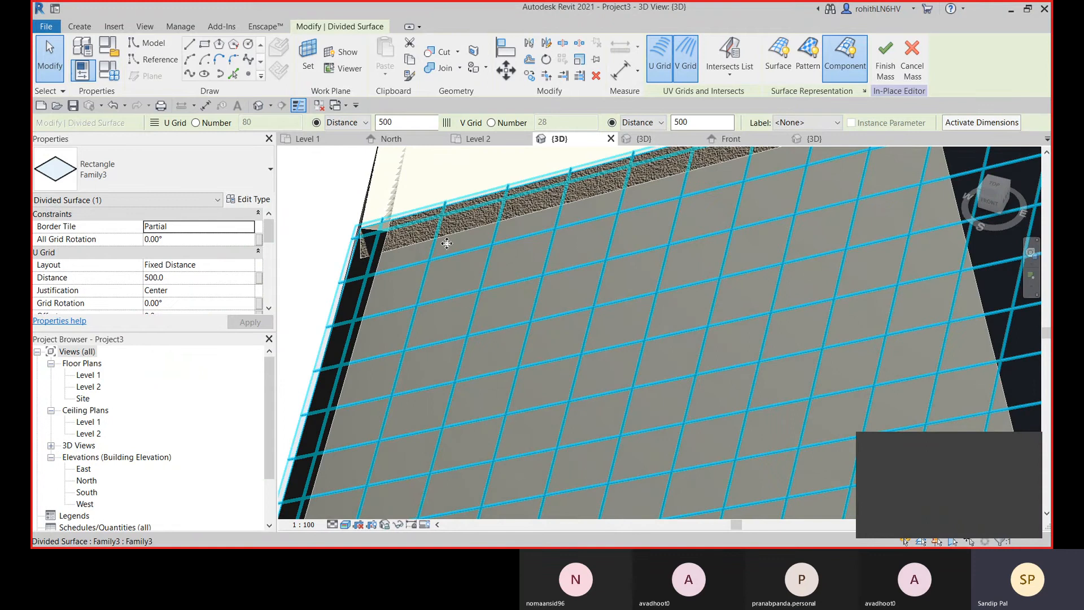
{"action": "scroll", "coordinate": [446, 243], "scroll_direction": "up", "scroll_amount": 2}
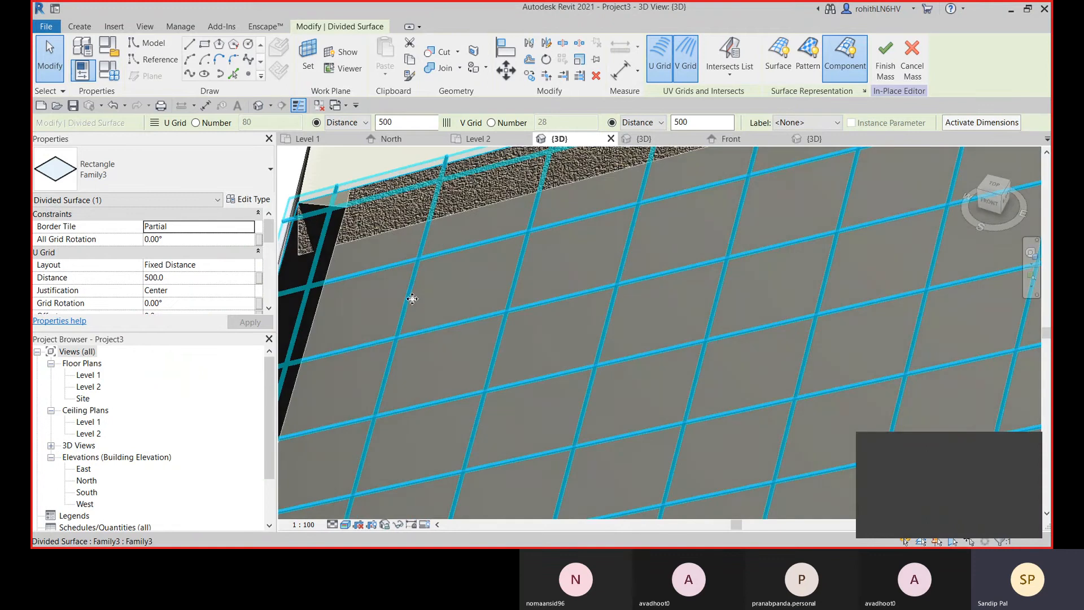
{"action": "scroll", "coordinate": [412, 299], "scroll_direction": "up", "scroll_amount": 2}
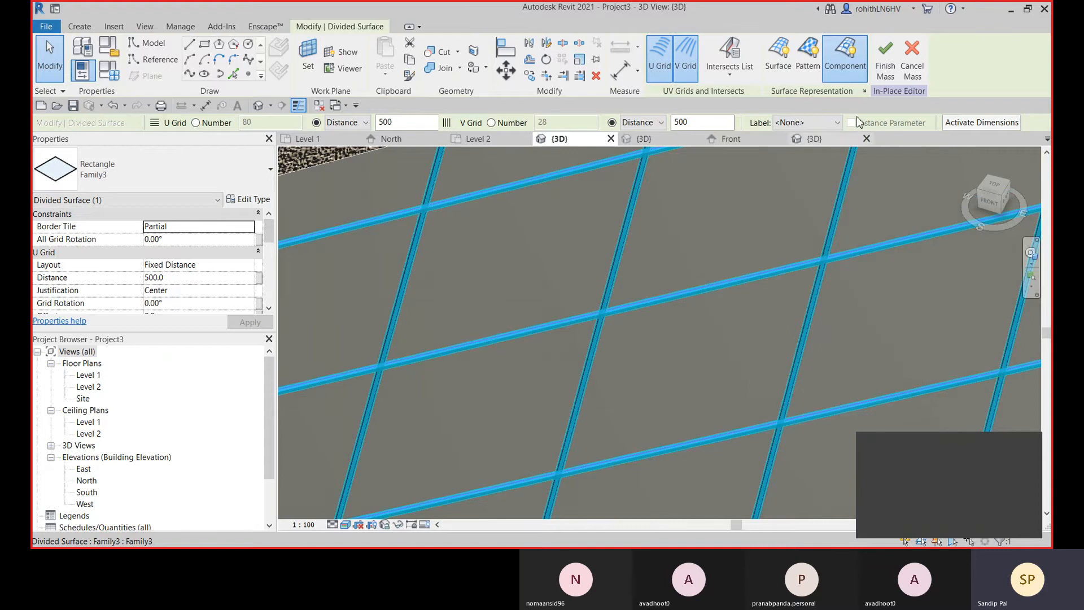
{"action": "key", "text": "Escape"}
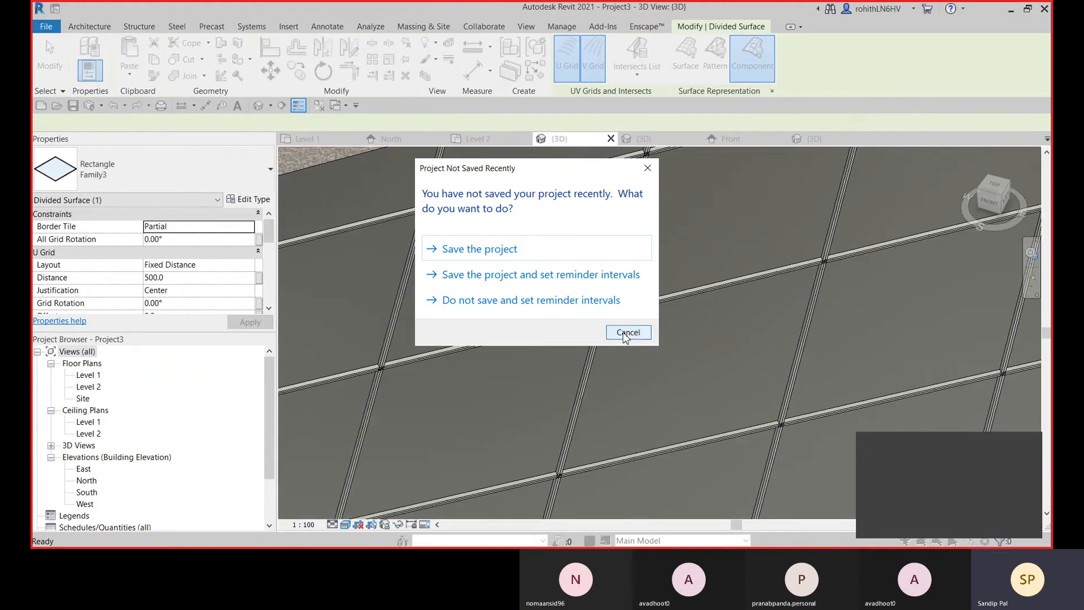
{"action": "left_click", "coordinate": [623, 332]}
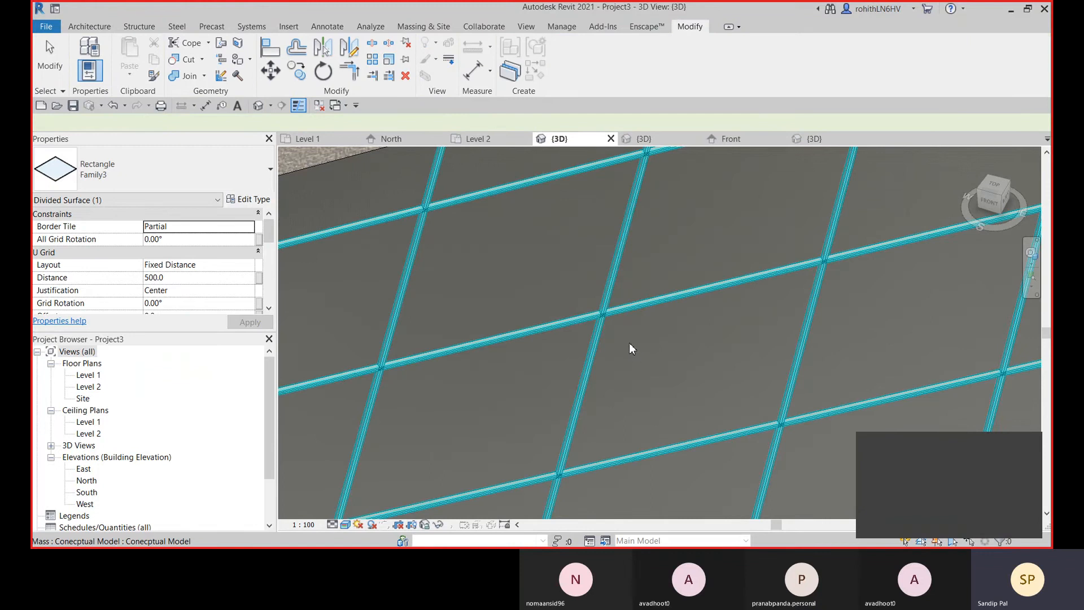
Examine the panelled tower from its upper corner down to its base in the 3D view.
{"action": "scroll", "coordinate": [630, 343], "scroll_direction": "down", "scroll_amount": 5}
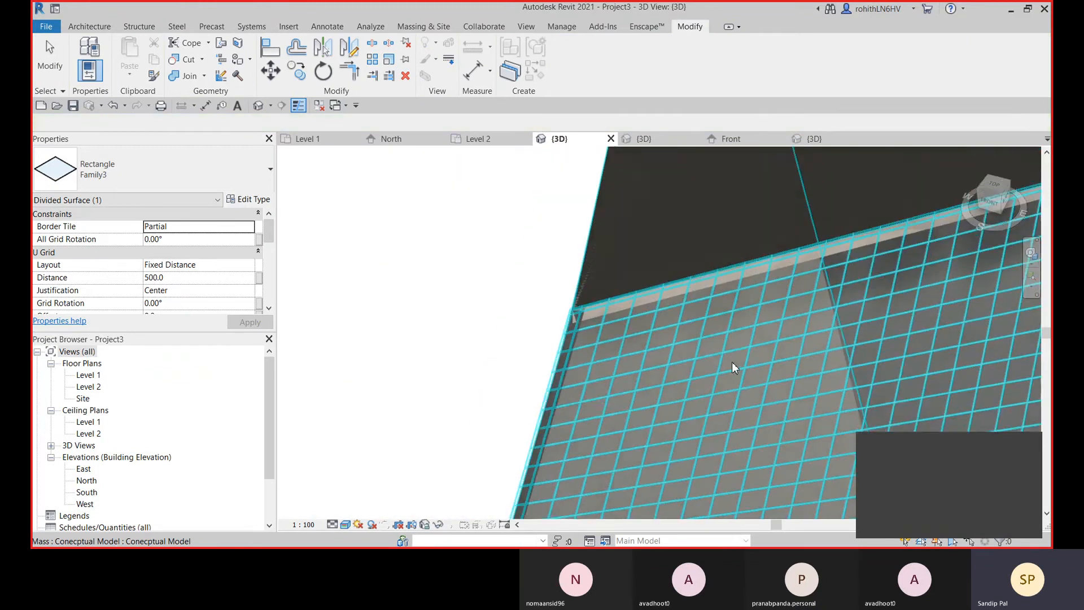
{"action": "middle_click_drag", "start_coordinate": [732, 365], "coordinate": [699, 237]}
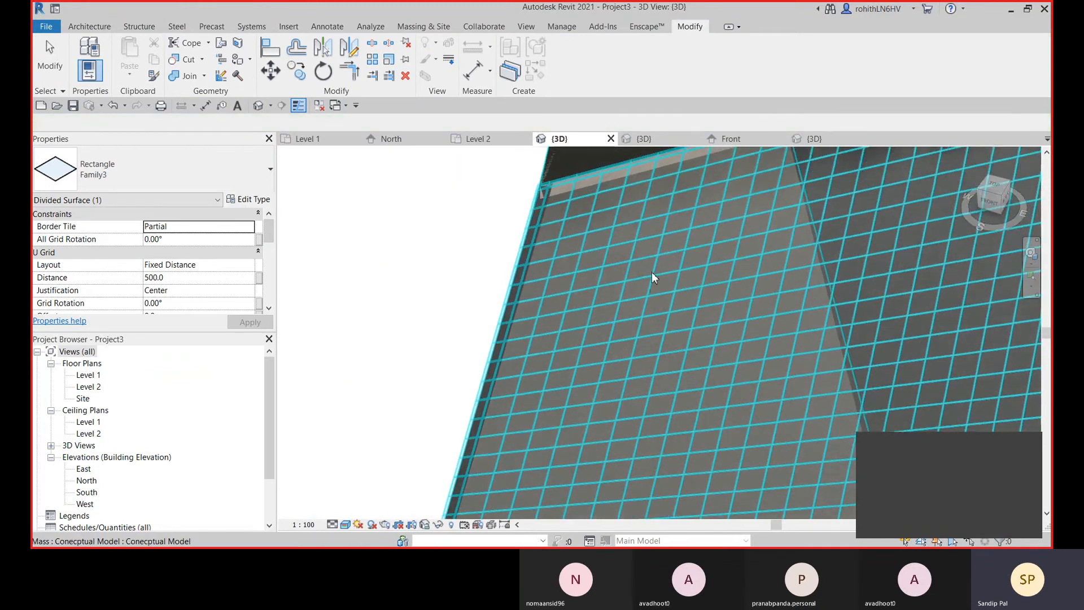
{"action": "middle_click_drag", "start_coordinate": [651, 272], "coordinate": [648, 272], "text": "shift"}
{"action": "scroll", "coordinate": [658, 271], "scroll_direction": "down", "scroll_amount": 4}
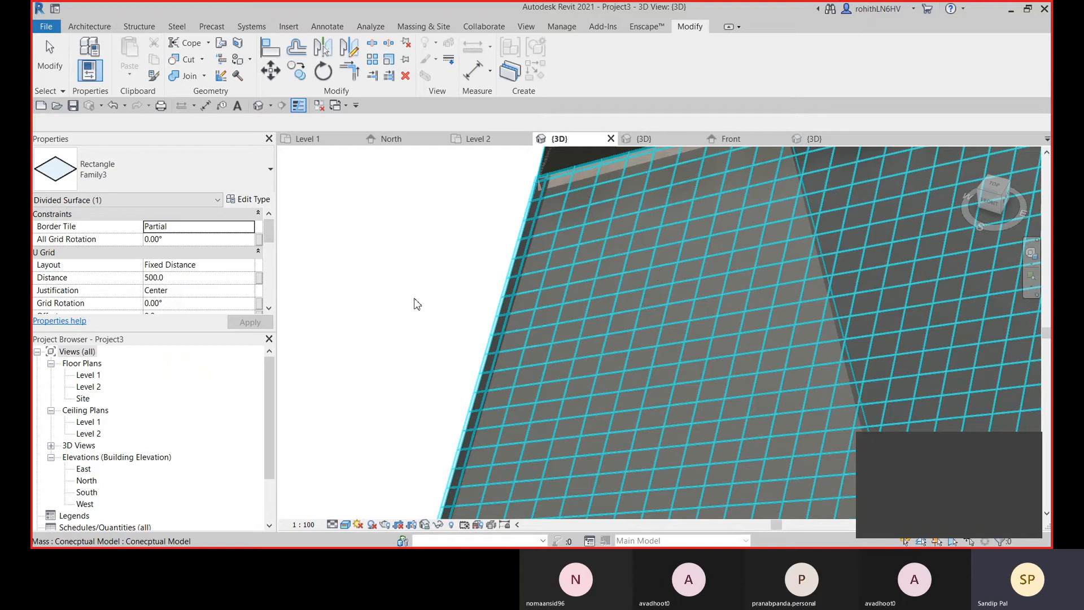
{"action": "left_click", "coordinate": [416, 301]}
{"action": "scroll", "coordinate": [726, 171], "scroll_direction": "down", "scroll_amount": 3}
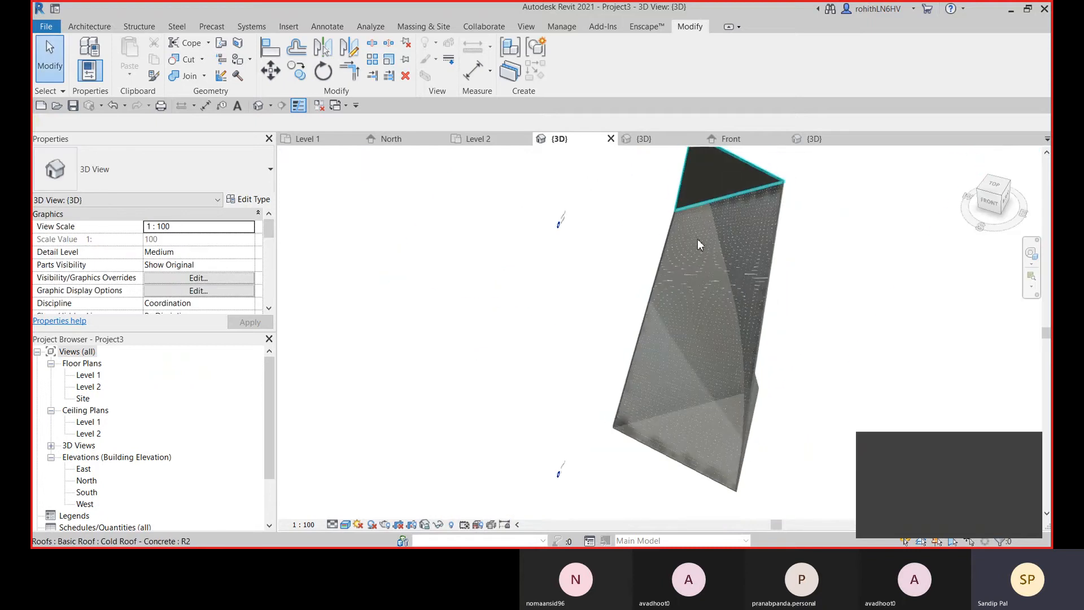
{"action": "middle_click_drag", "start_coordinate": [737, 276], "coordinate": [720, 165]}
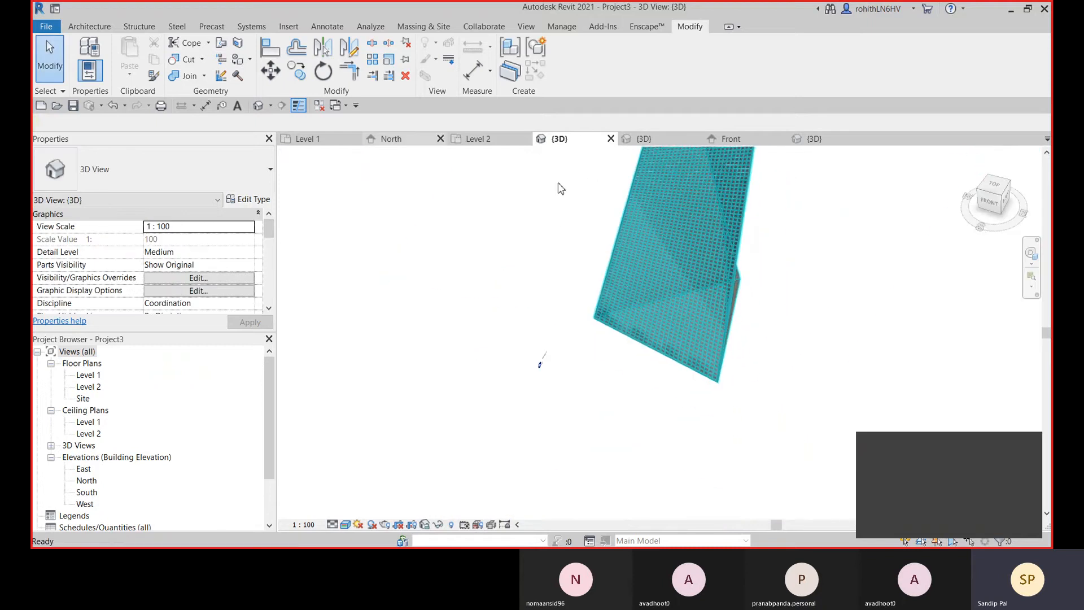
Start a new in-place mass named Mass 2 in the Level 1 floor plan.
{"action": "left_click", "coordinate": [329, 144]}
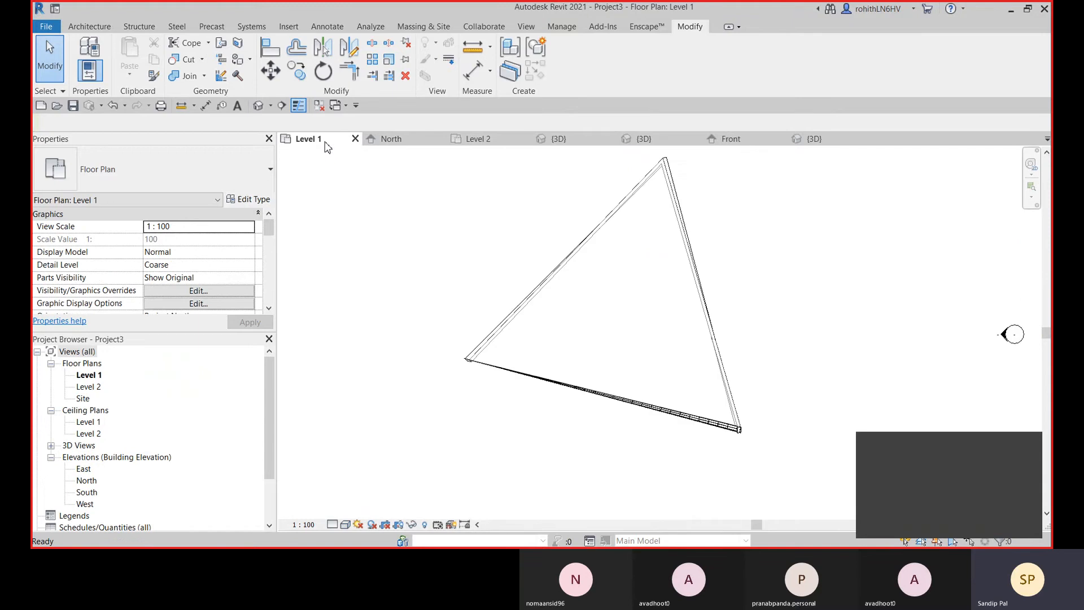
{"action": "scroll", "coordinate": [649, 271], "scroll_direction": "down", "scroll_amount": 4}
{"action": "middle_click_drag", "start_coordinate": [696, 304], "coordinate": [635, 354]}
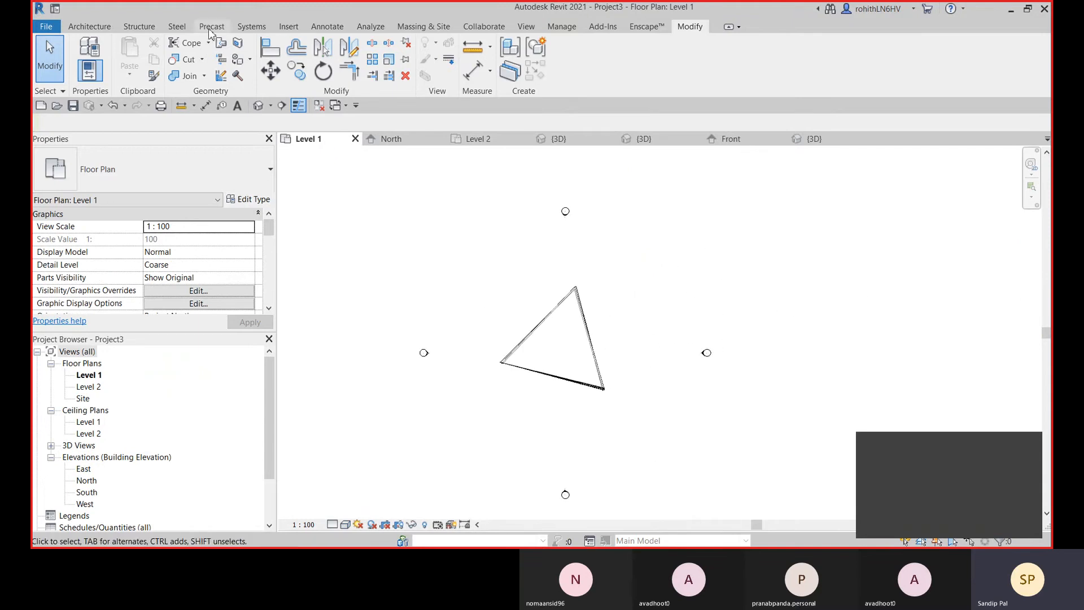
{"action": "left_click", "coordinate": [409, 30]}
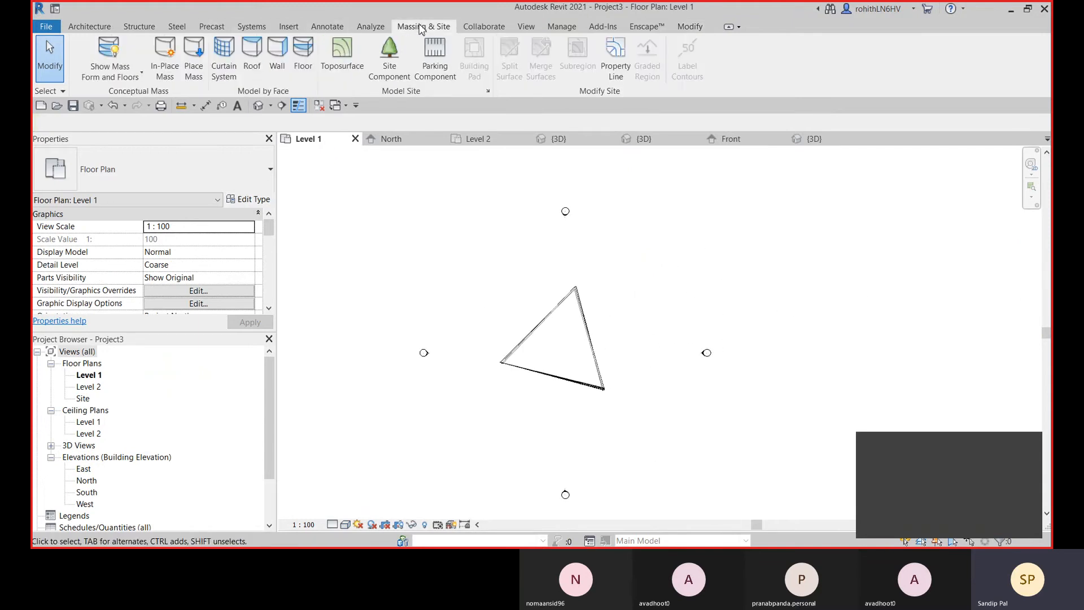
{"action": "left_click", "coordinate": [165, 76]}
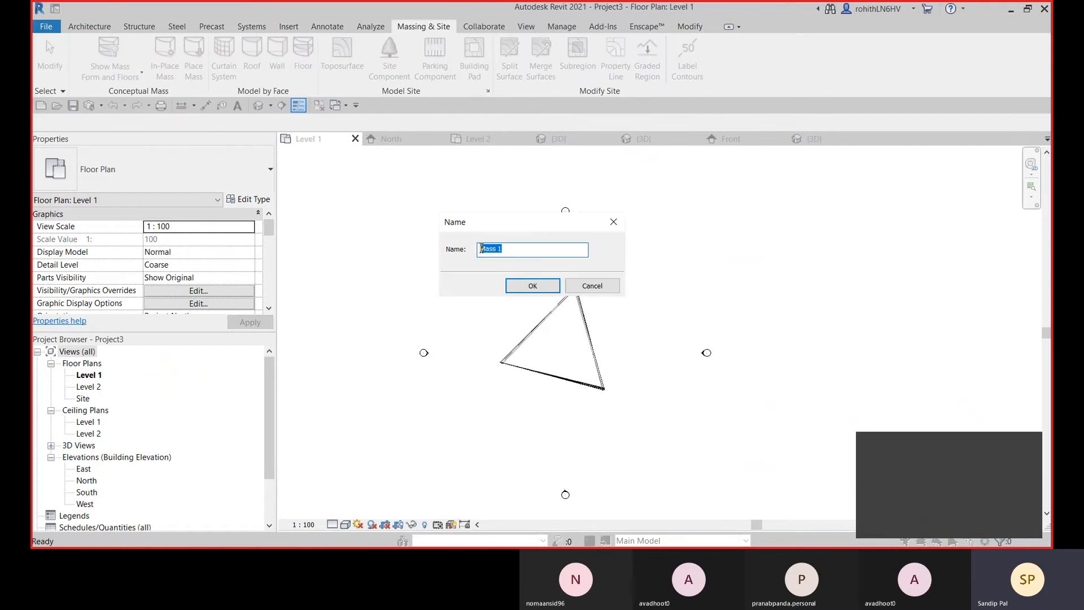
{"action": "left_click", "coordinate": [500, 249]}
{"action": "key", "text": "BackSpace"}
{"action": "type", "text": "2"}
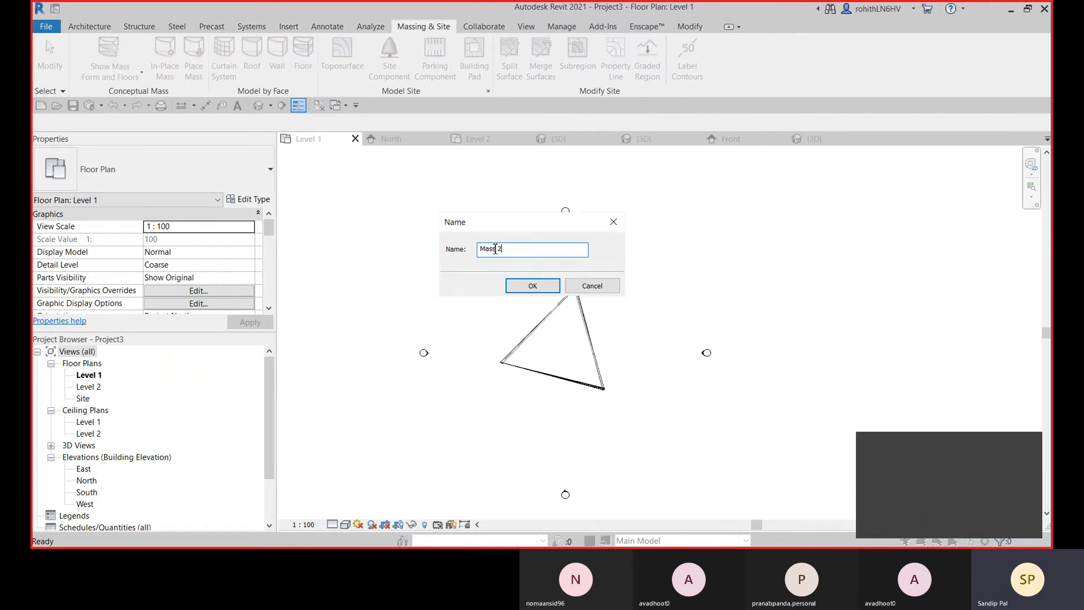
{"action": "left_click", "coordinate": [532, 286]}
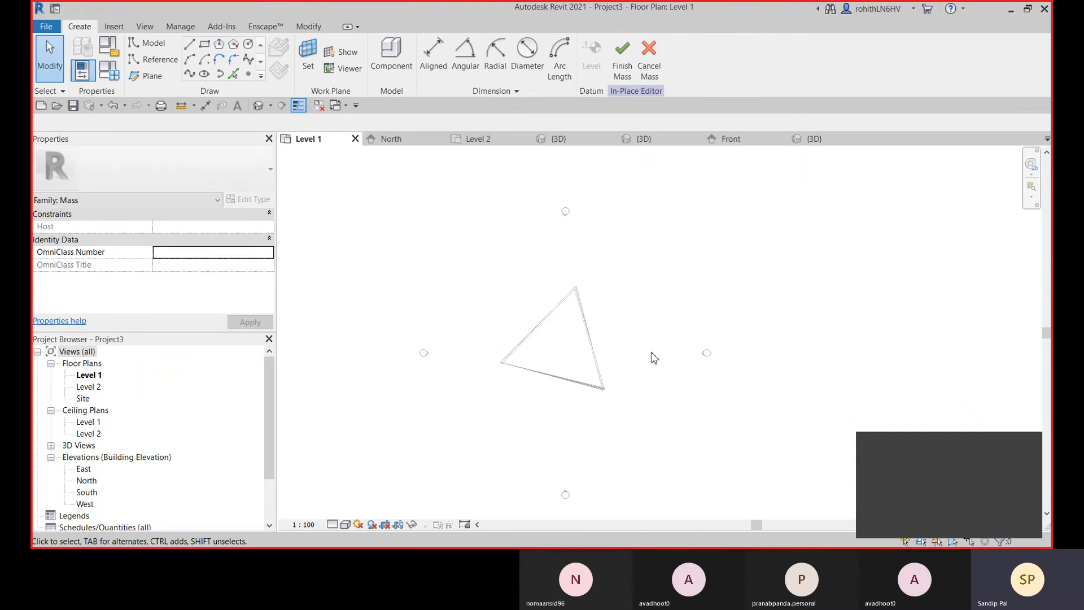
Sketch a narrow upright rectangle with model lines just to the upper right of the tower's triangular footprint.
{"action": "left_click", "coordinate": [204, 46]}
{"action": "left_click", "coordinate": [623, 320]}
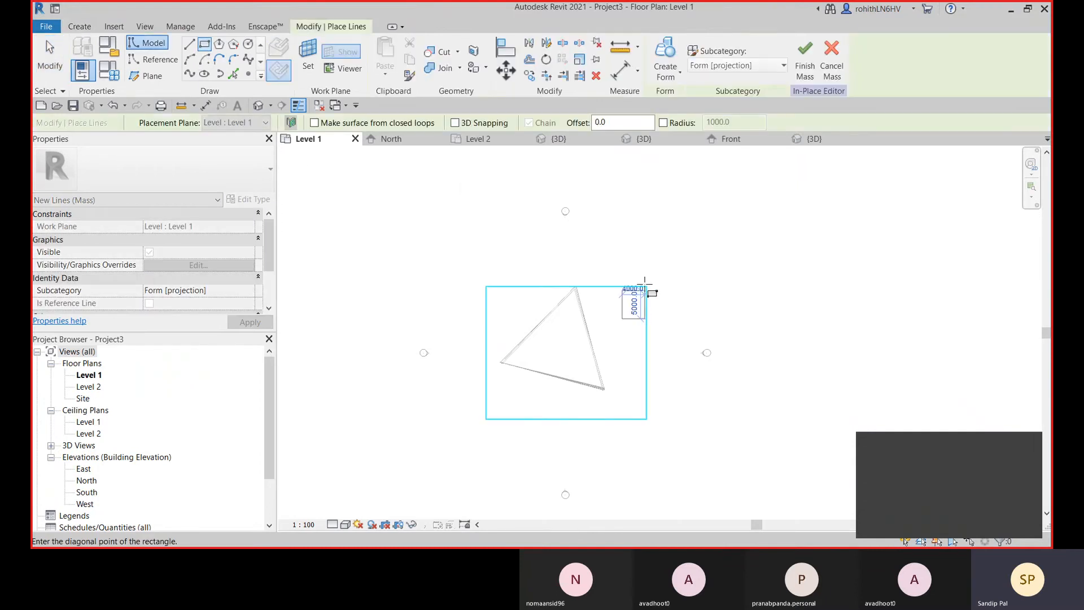
{"action": "left_click", "coordinate": [662, 206]}
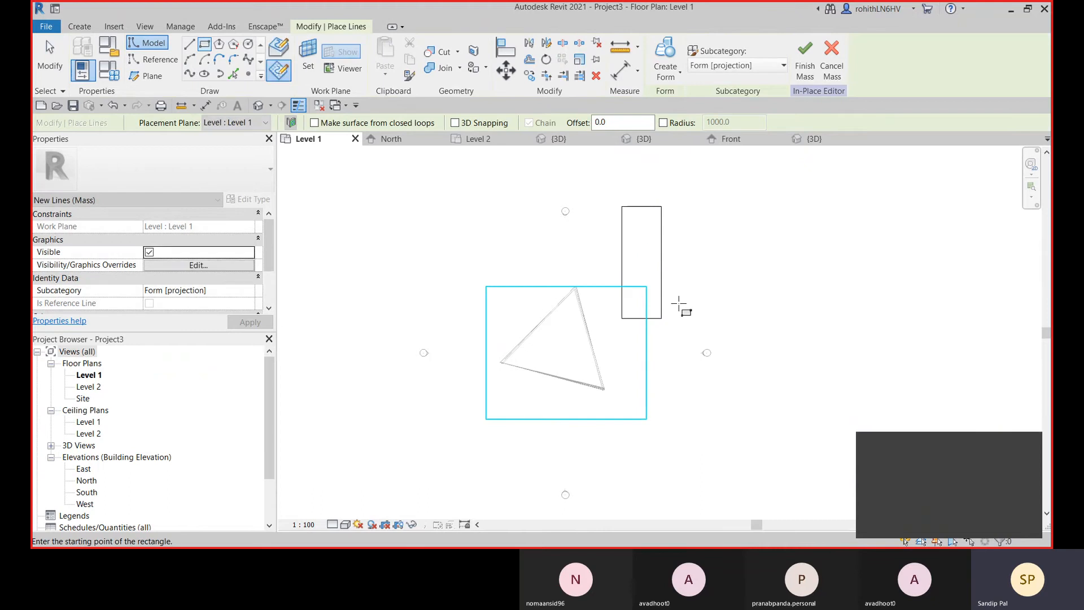
{"action": "right_click", "coordinate": [704, 234]}
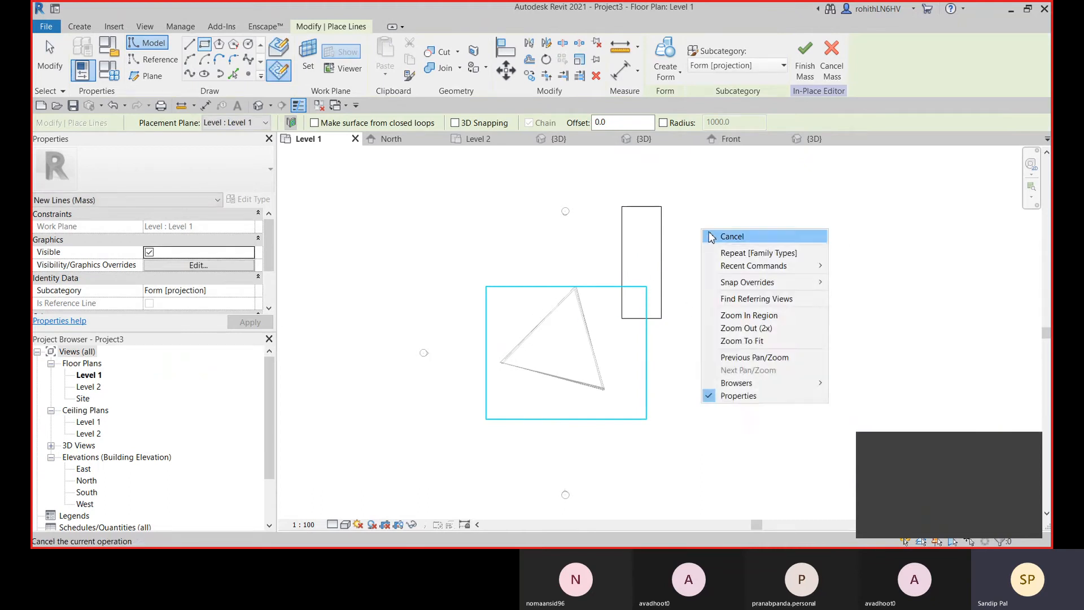
{"action": "left_click", "coordinate": [710, 234]}
{"action": "right_click", "coordinate": [709, 235]}
{"action": "left_click", "coordinate": [712, 236]}
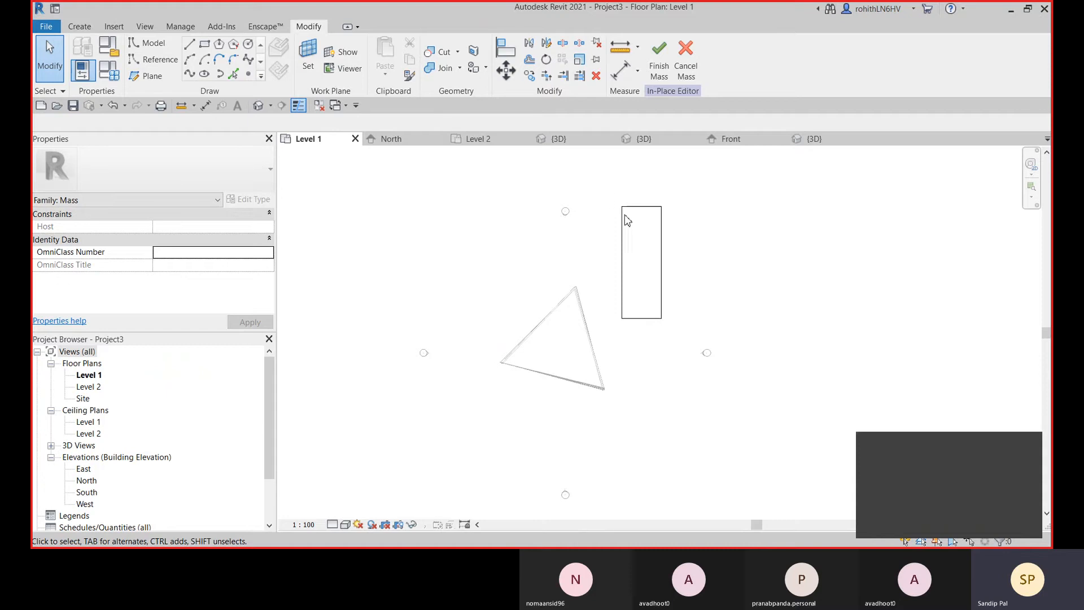
Create a solid form from the four lines of the rectangle.
{"action": "left_click_drag", "start_coordinate": [602, 189], "coordinate": [700, 356]}
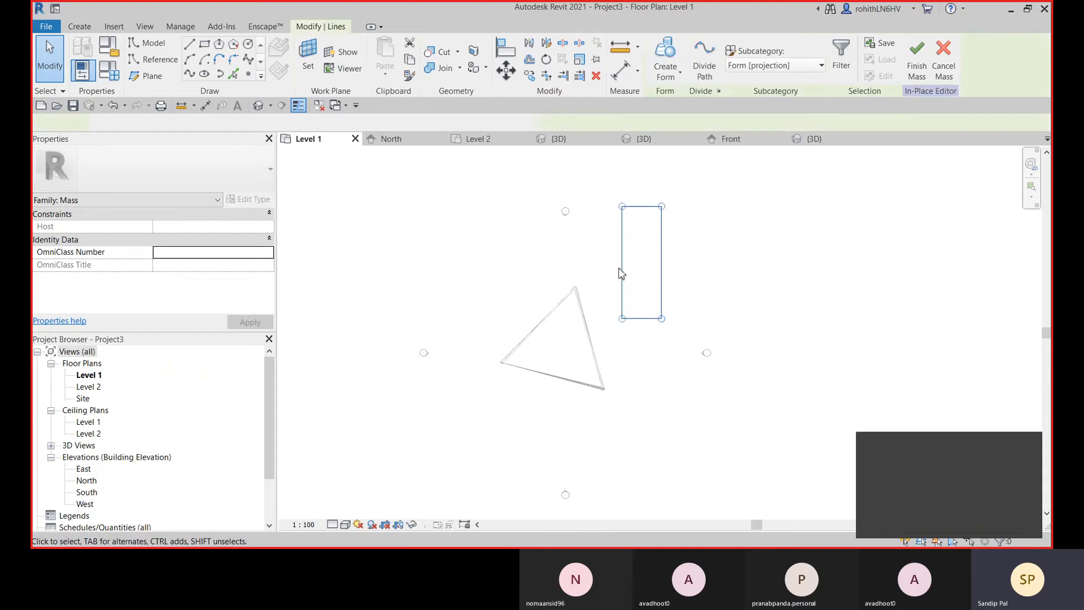
{"action": "left_click", "coordinate": [670, 75]}
{"action": "left_click", "coordinate": [677, 100]}
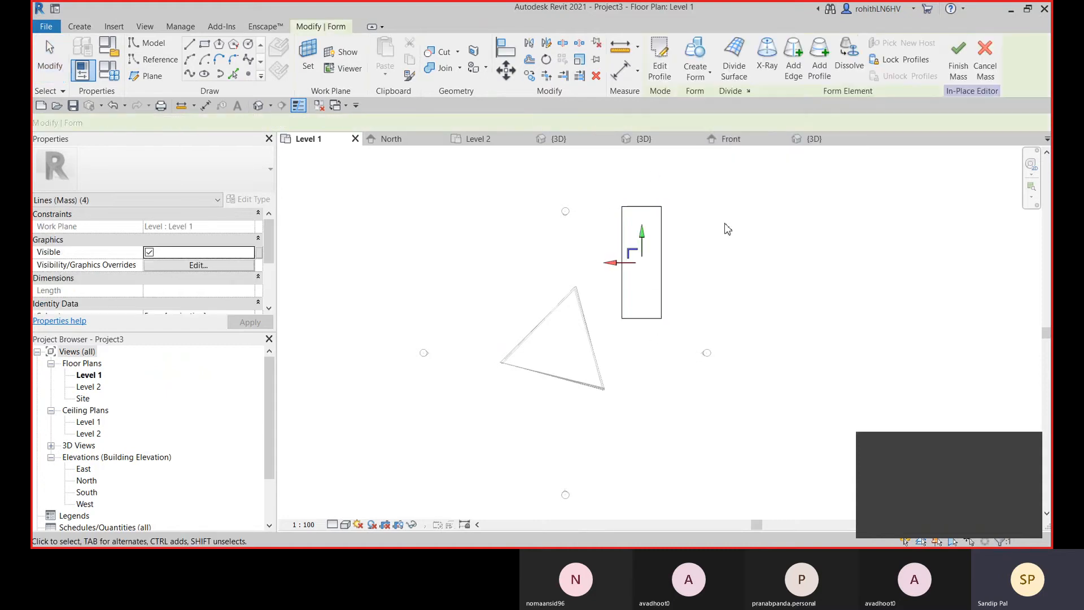
{"action": "middle_click_drag", "start_coordinate": [712, 290], "coordinate": [702, 292]}
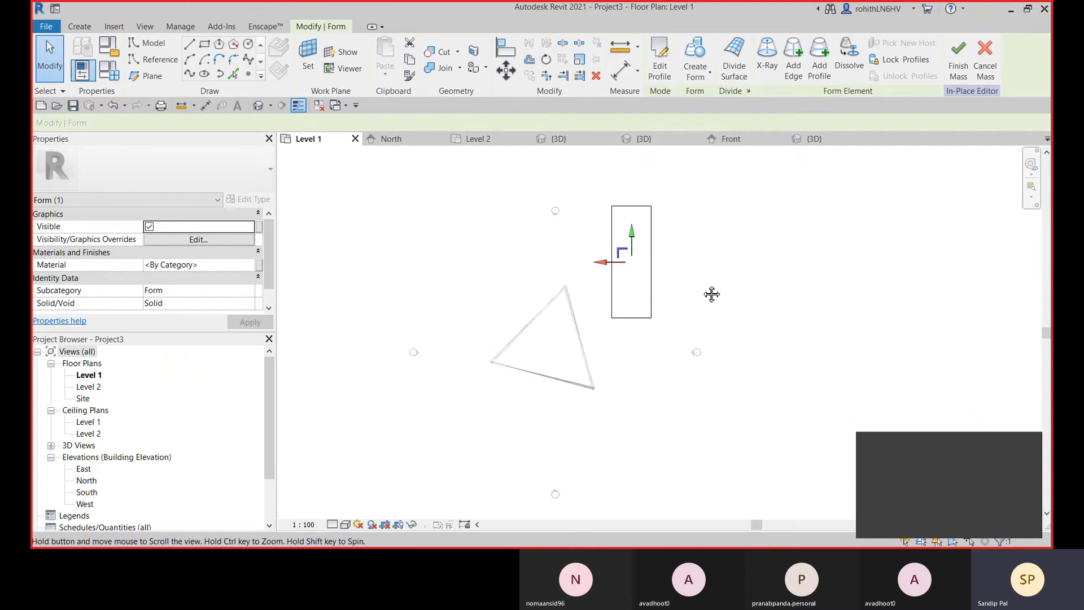
Delete the top face of the box form in the 3D view to reduce it to a flat surface.
{"action": "left_click", "coordinate": [259, 108]}
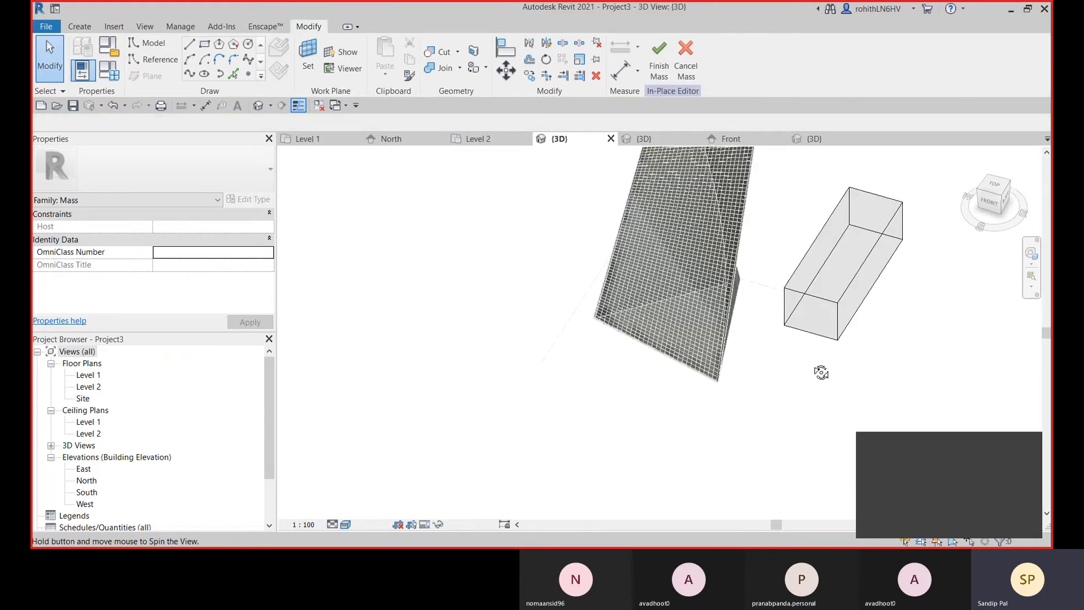
{"action": "middle_click_drag", "start_coordinate": [822, 370], "coordinate": [598, 361], "text": "shift"}
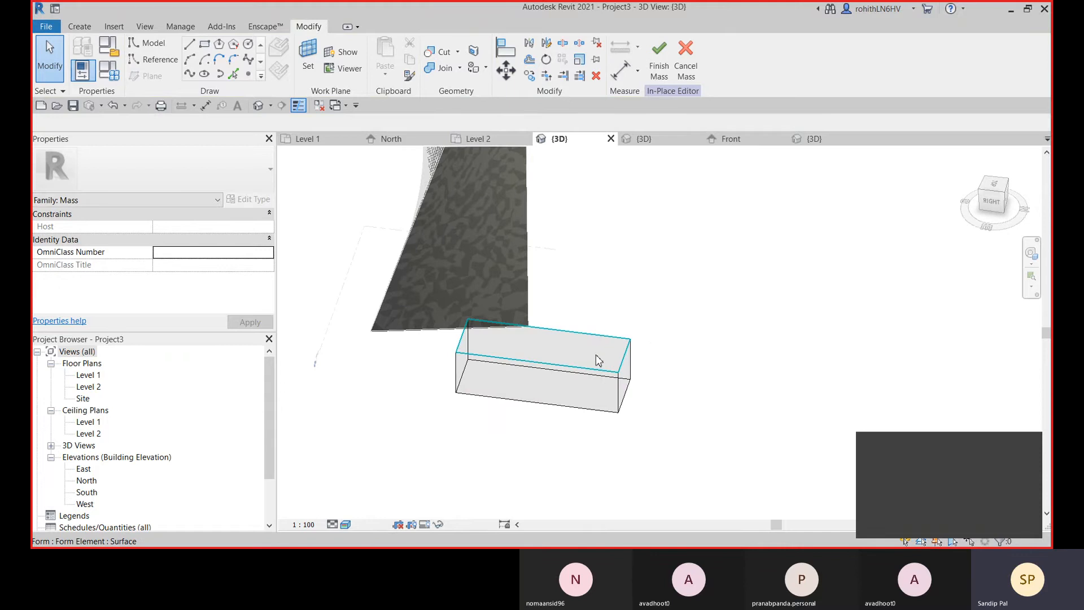
{"action": "left_click", "coordinate": [599, 361]}
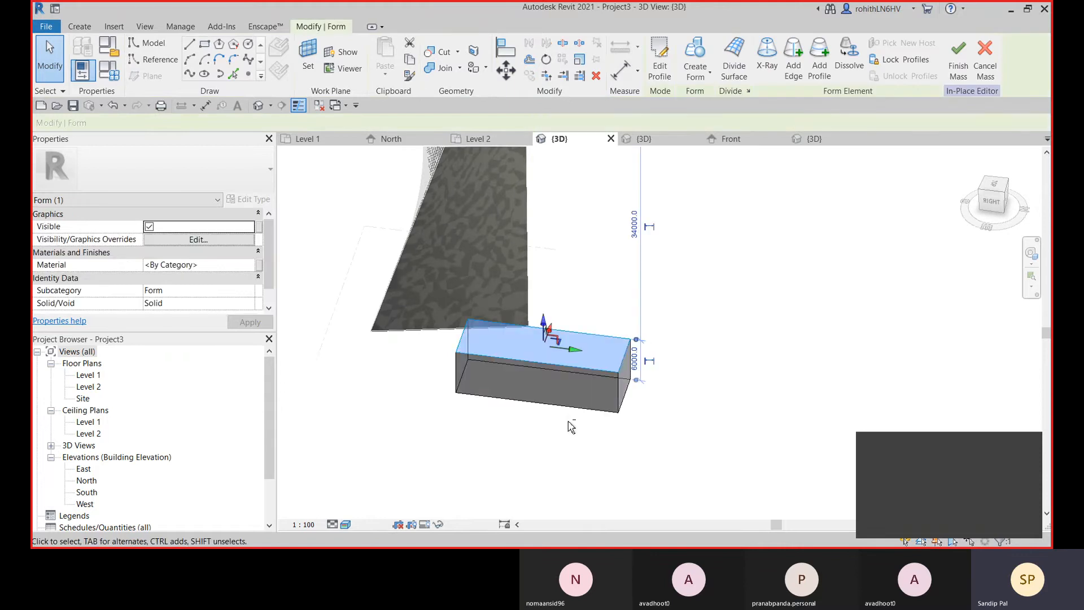
{"action": "key", "text": "Delete"}
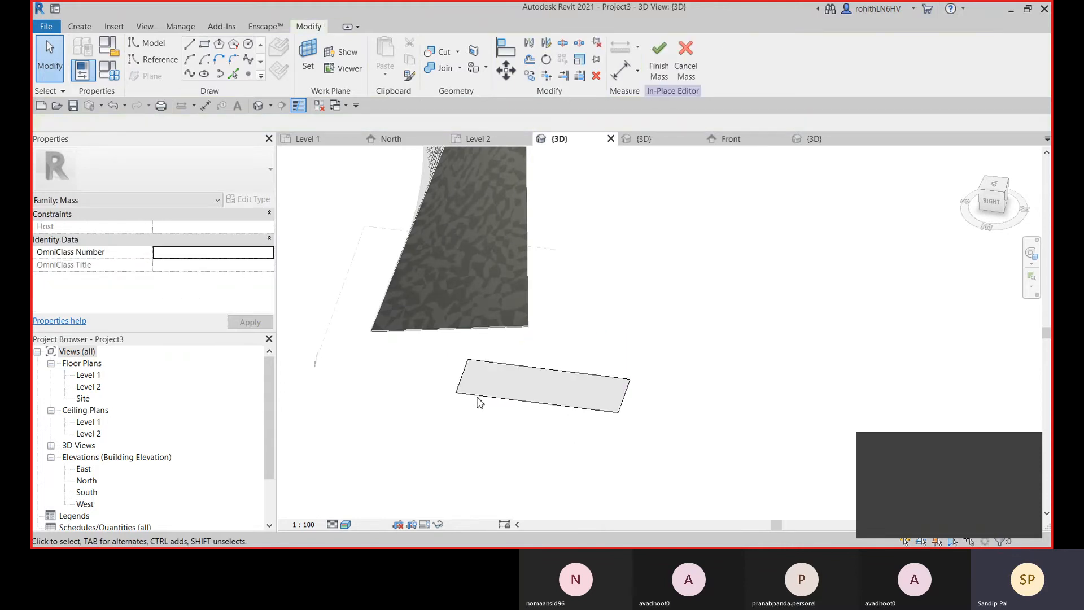
{"action": "middle_click_drag", "start_coordinate": [532, 399], "coordinate": [592, 399], "text": "shift"}
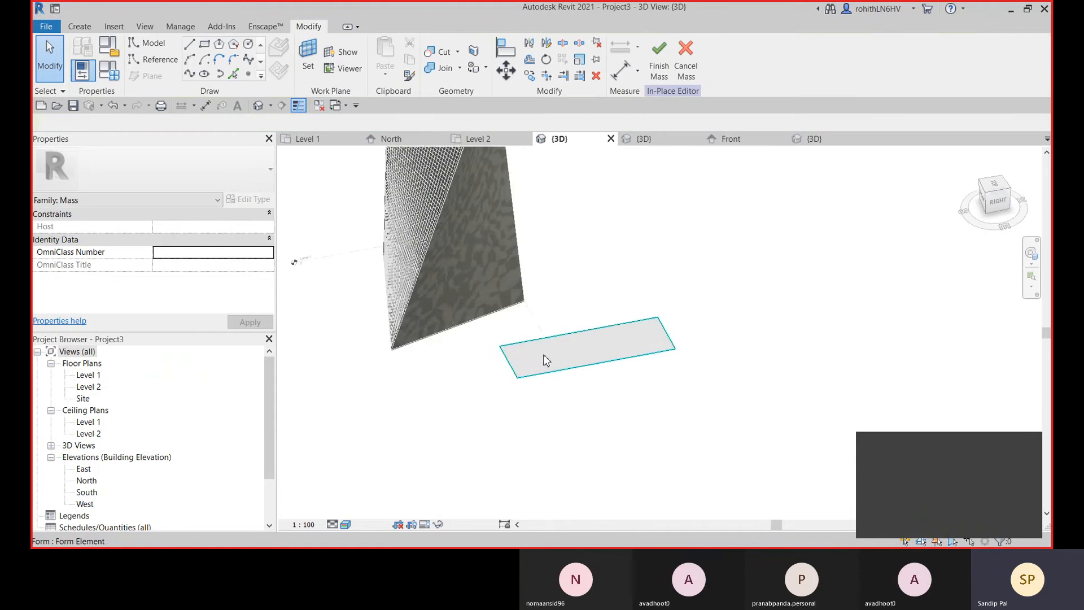
Divide the flat surface of the new mass into a UV grid.
{"action": "scroll", "coordinate": [574, 357], "scroll_direction": "up", "scroll_amount": 2}
{"action": "left_click", "coordinate": [575, 358]}
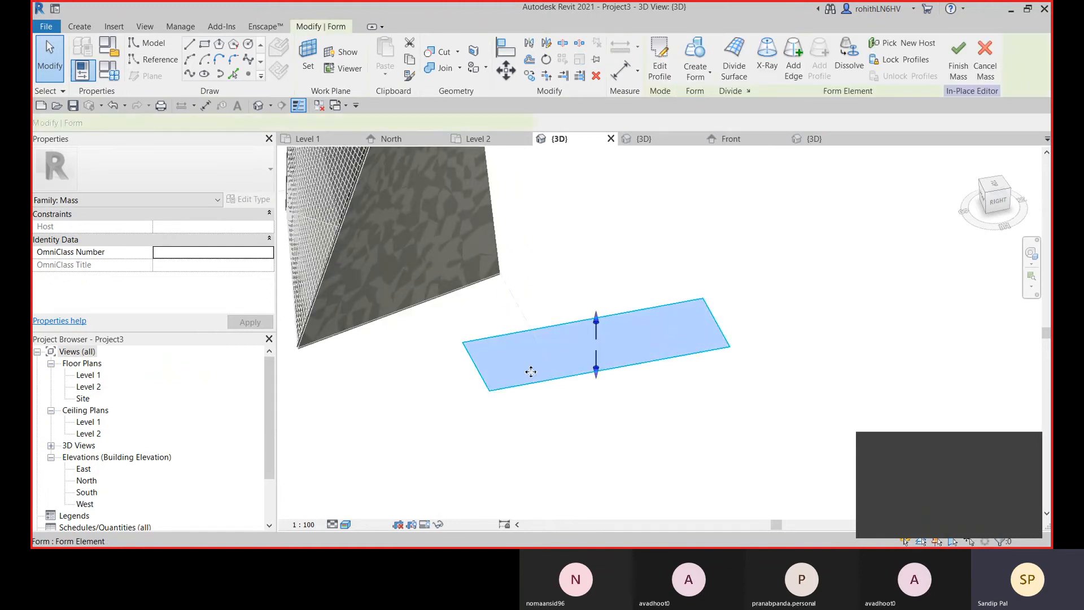
{"action": "left_click", "coordinate": [734, 62]}
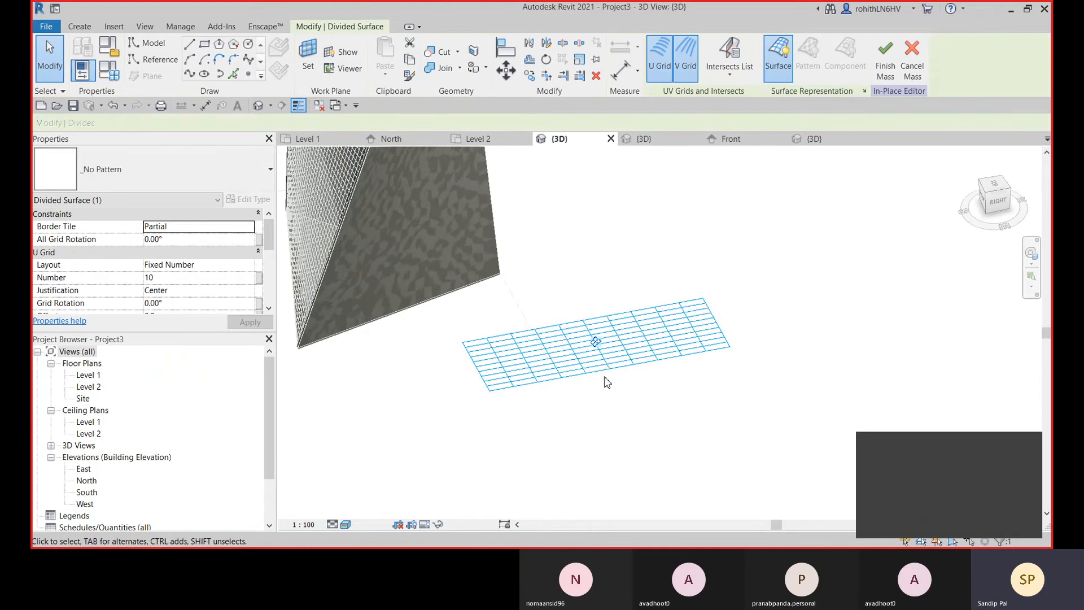
{"action": "scroll", "coordinate": [585, 357], "scroll_direction": "up", "scroll_amount": 2}
{"action": "mouse_move", "coordinate": [585, 357]}
{"action": "middle_mouse_down", "text": "shift"}
{"action": "mouse_move", "coordinate": [615, 380]}
{"action": "mouse_move", "coordinate": [672, 380]}
{"action": "mouse_move", "coordinate": [576, 363]}
{"action": "mouse_move", "coordinate": [592, 343]}
{"action": "middle_mouse_up", "text": "shift"}
{"action": "middle_click_drag", "start_coordinate": [658, 353], "coordinate": [671, 354]}
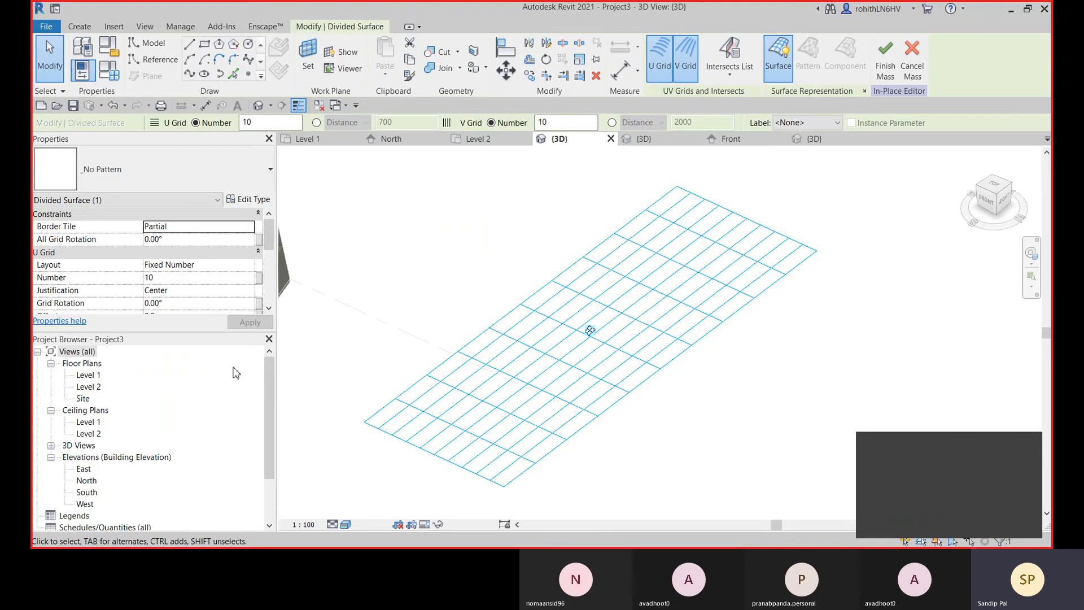
Set the U grid number of the divided surface to 30.
{"action": "left_click", "coordinate": [232, 269]}
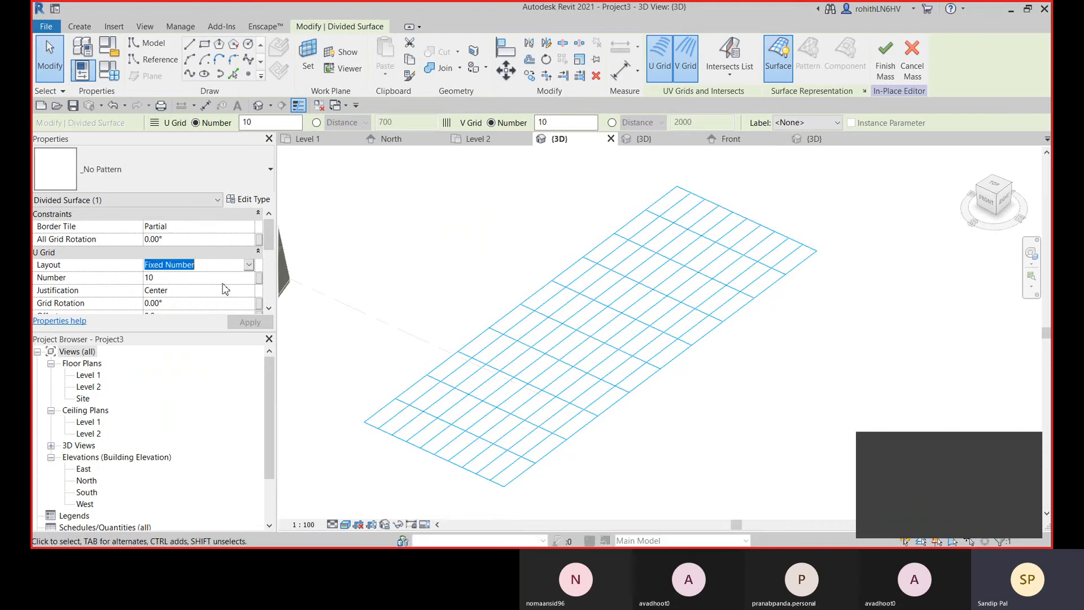
{"action": "left_click", "coordinate": [169, 278]}
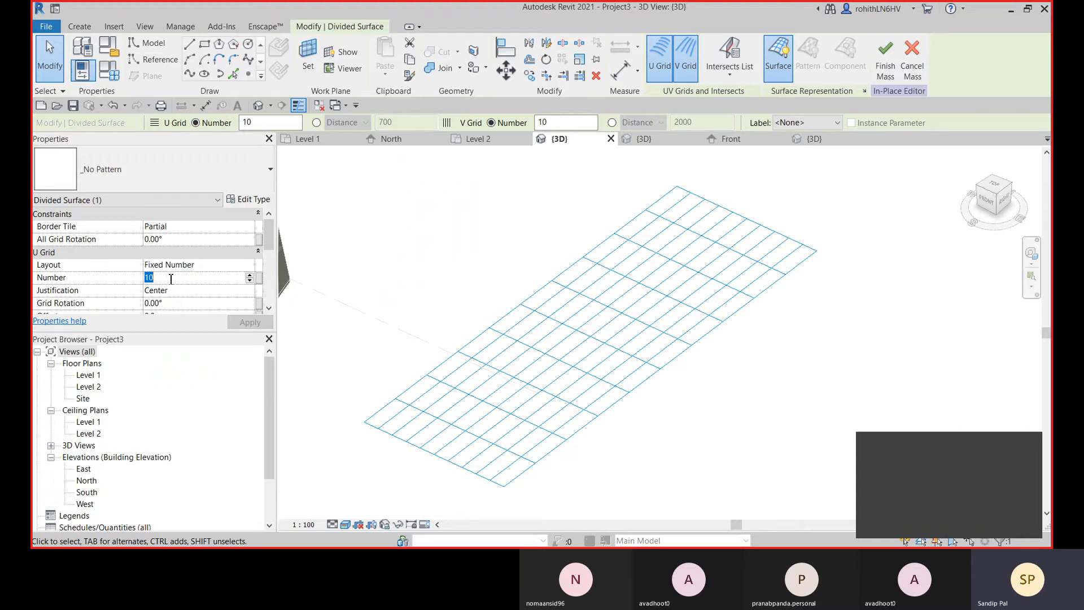
{"action": "scroll", "coordinate": [193, 302], "scroll_direction": "down", "scroll_amount": 3}
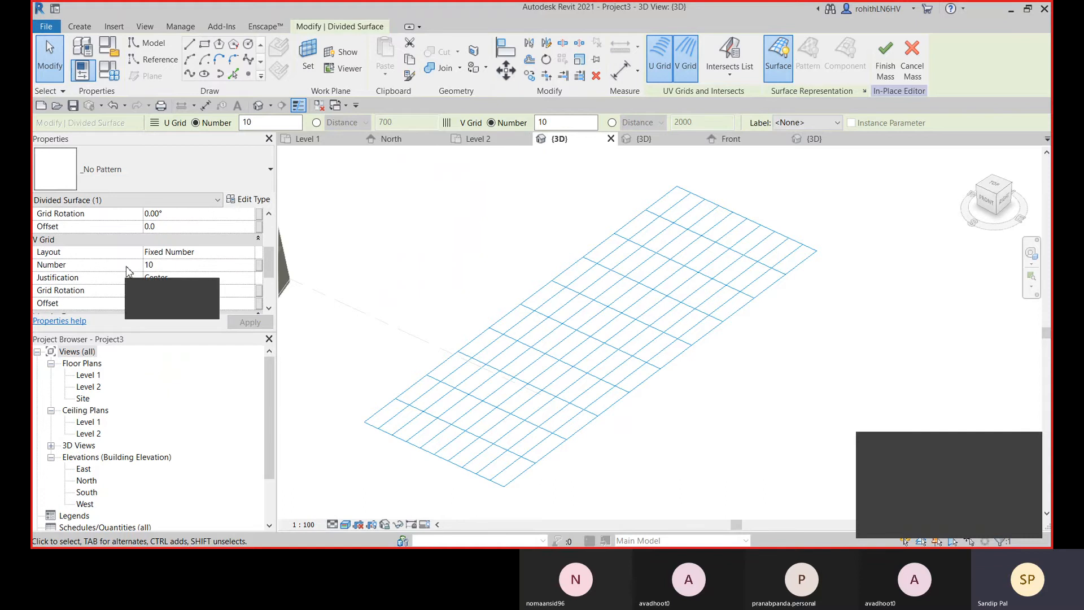
{"action": "scroll", "coordinate": [188, 251], "scroll_direction": "up", "scroll_amount": 3}
{"action": "left_click", "coordinate": [186, 252]}
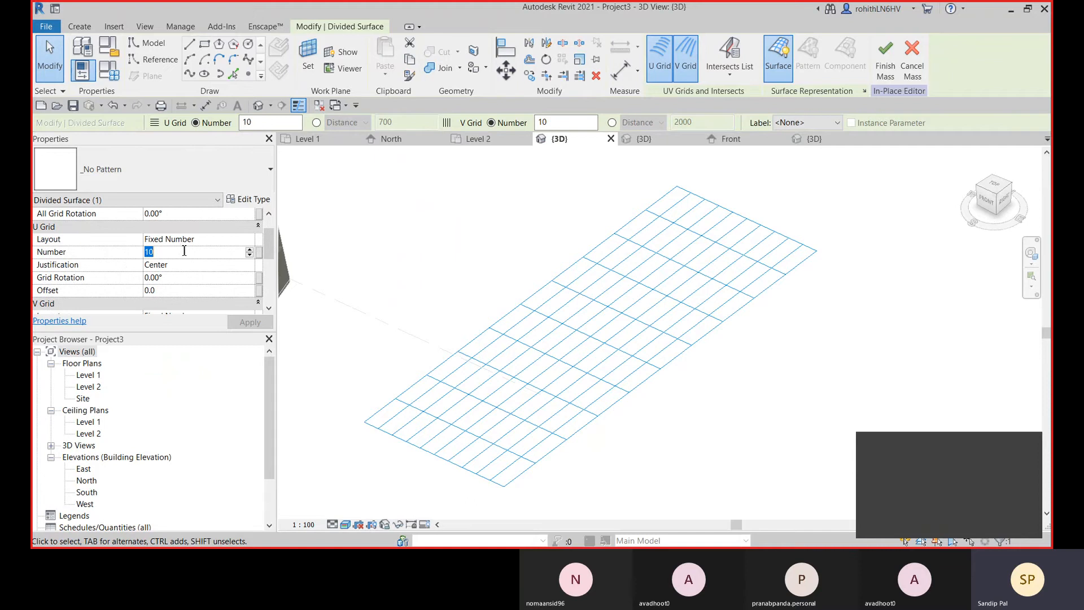
{"action": "type", "text": "30"}
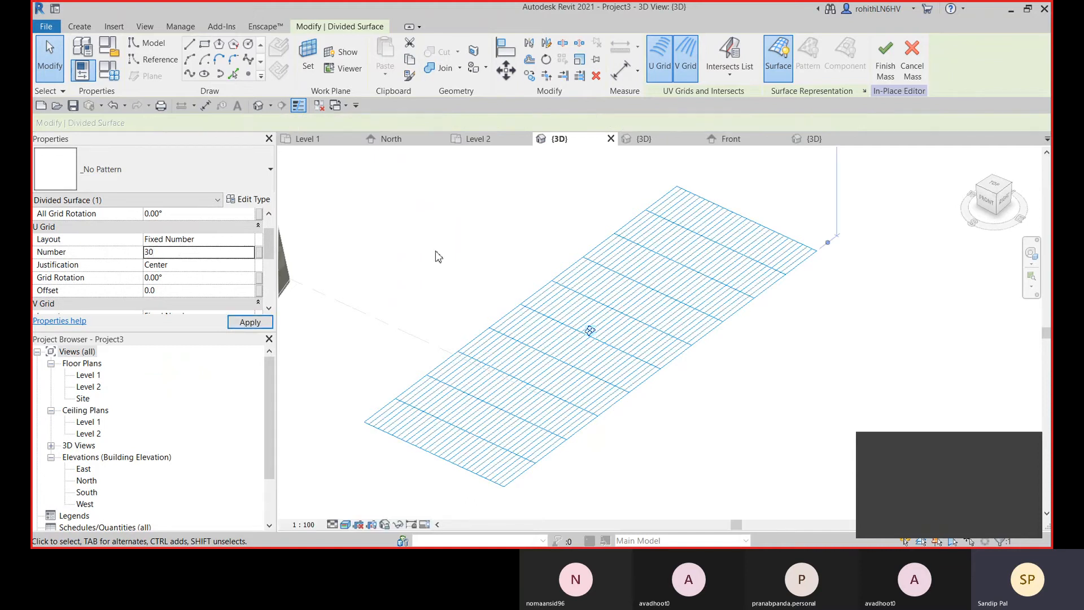
{"action": "scroll", "coordinate": [578, 362], "scroll_direction": "up", "scroll_amount": 4}
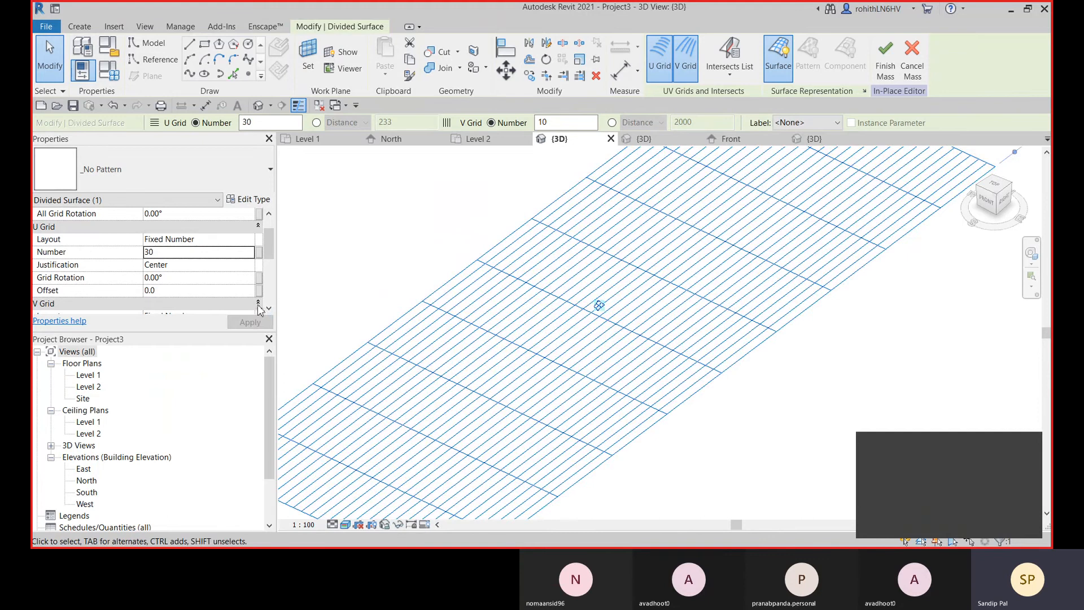
Set the divided surface's U grid number to 15 and its V grid number to 30.
{"action": "left_click", "coordinate": [175, 254]}
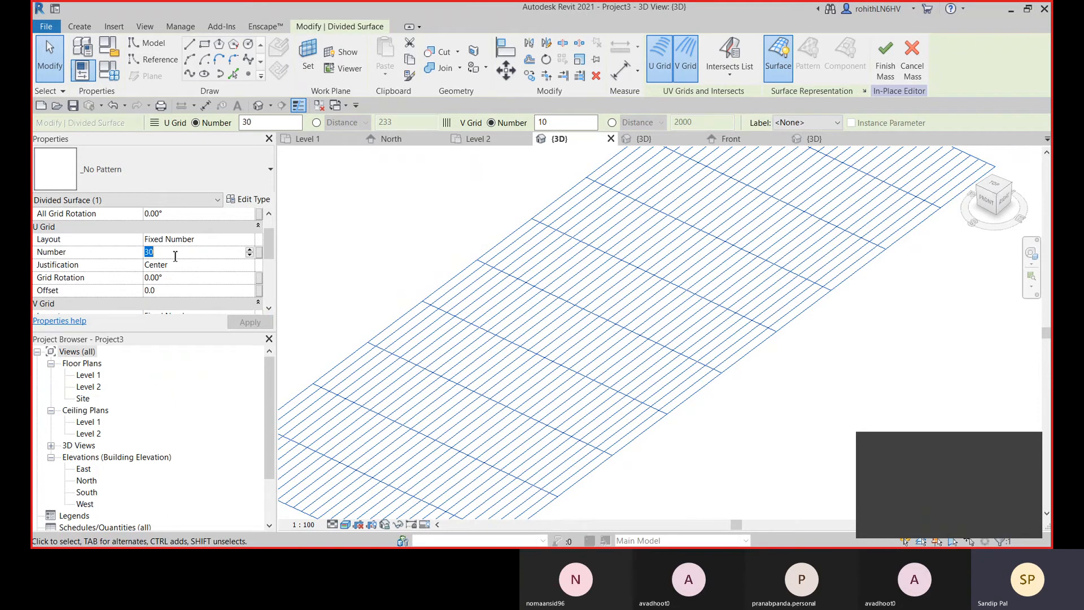
{"action": "type", "text": "15"}
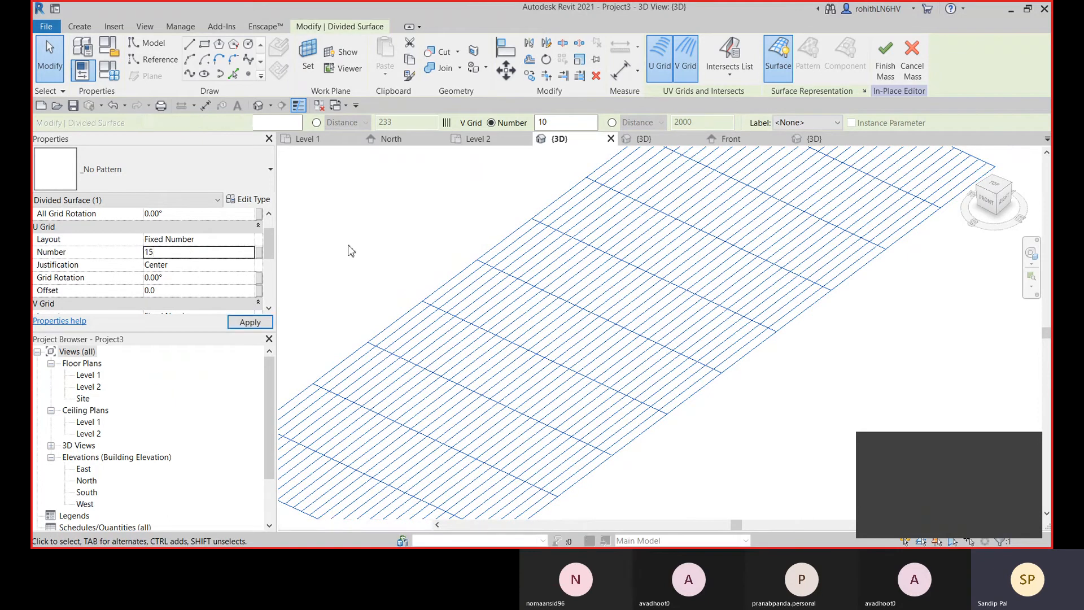
{"action": "scroll", "coordinate": [213, 271], "scroll_direction": "down", "scroll_amount": 4}
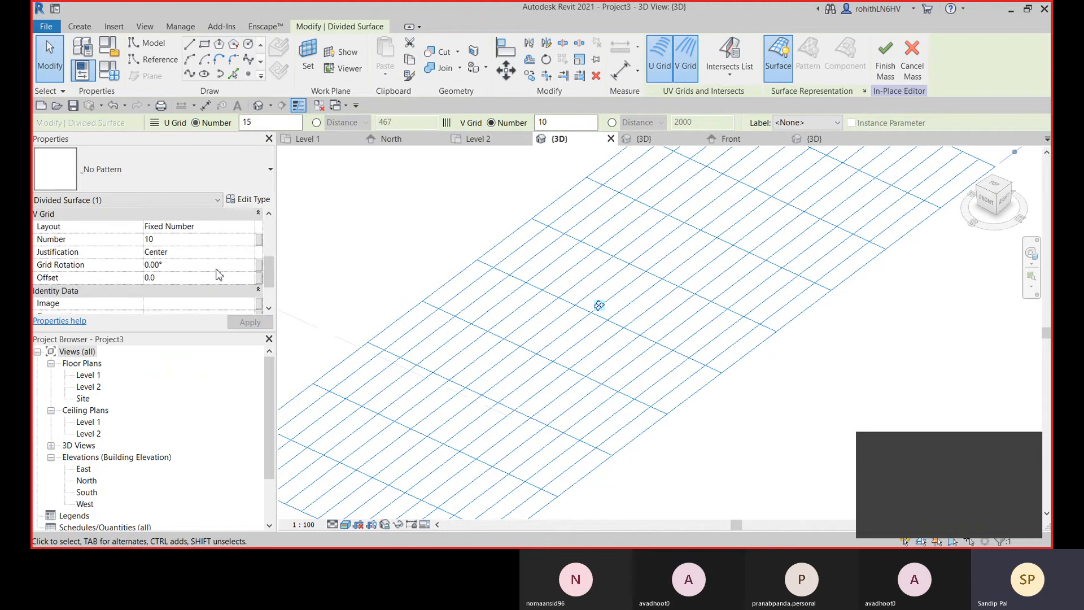
{"action": "left_click", "coordinate": [170, 278]}
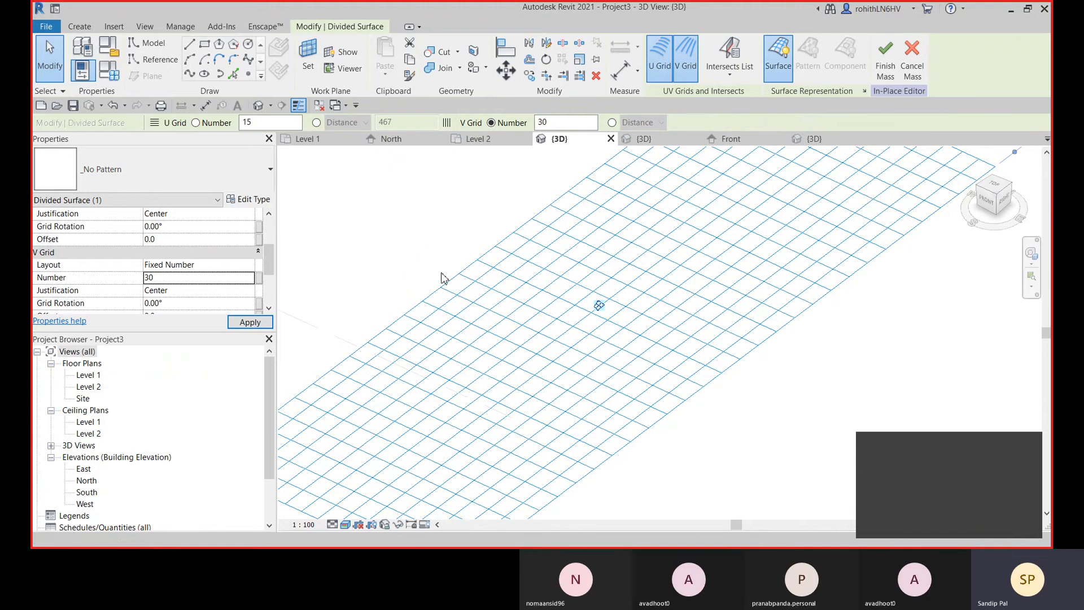
{"action": "scroll", "coordinate": [633, 345], "scroll_direction": "down", "scroll_amount": 1}
{"action": "middle_click_drag", "start_coordinate": [633, 344], "coordinate": [653, 322]}
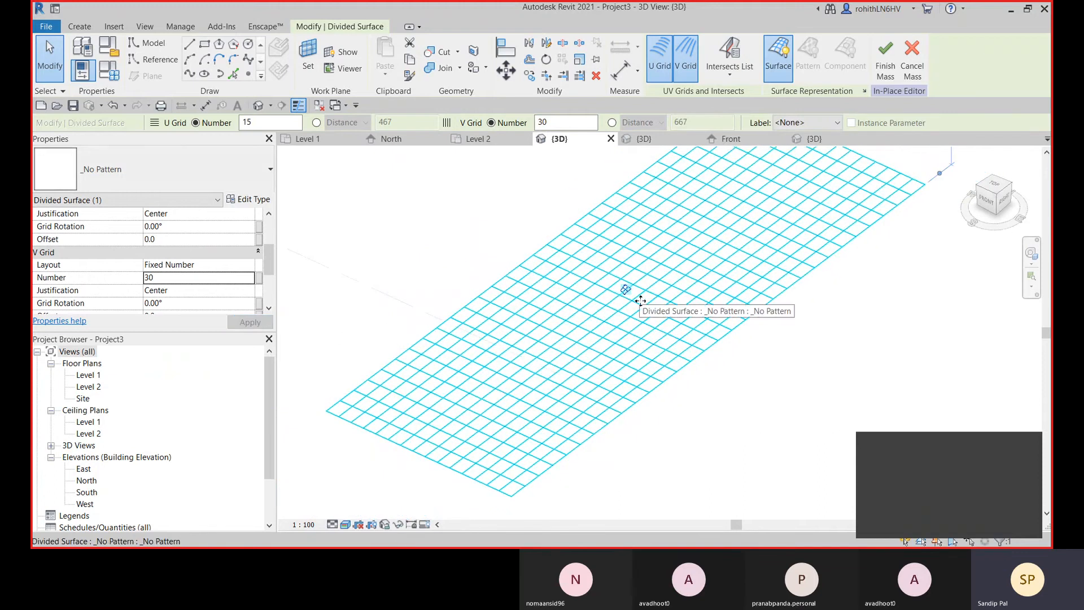
Turn on the display of nodes in the divided surface's representation and deselect the surface.
{"action": "left_click", "coordinate": [864, 92]}
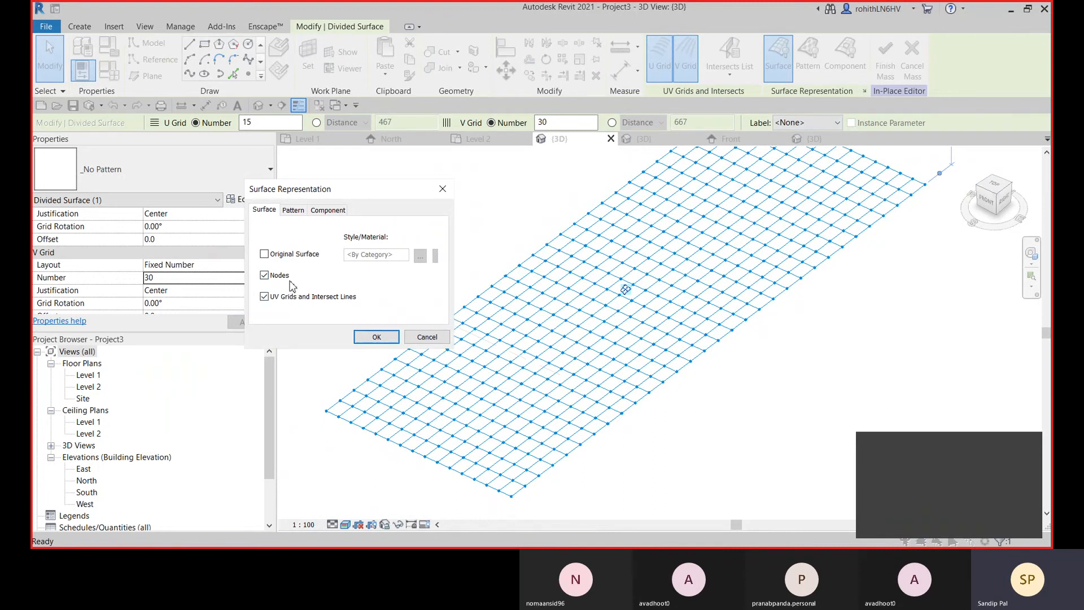
{"action": "left_click", "coordinate": [371, 340]}
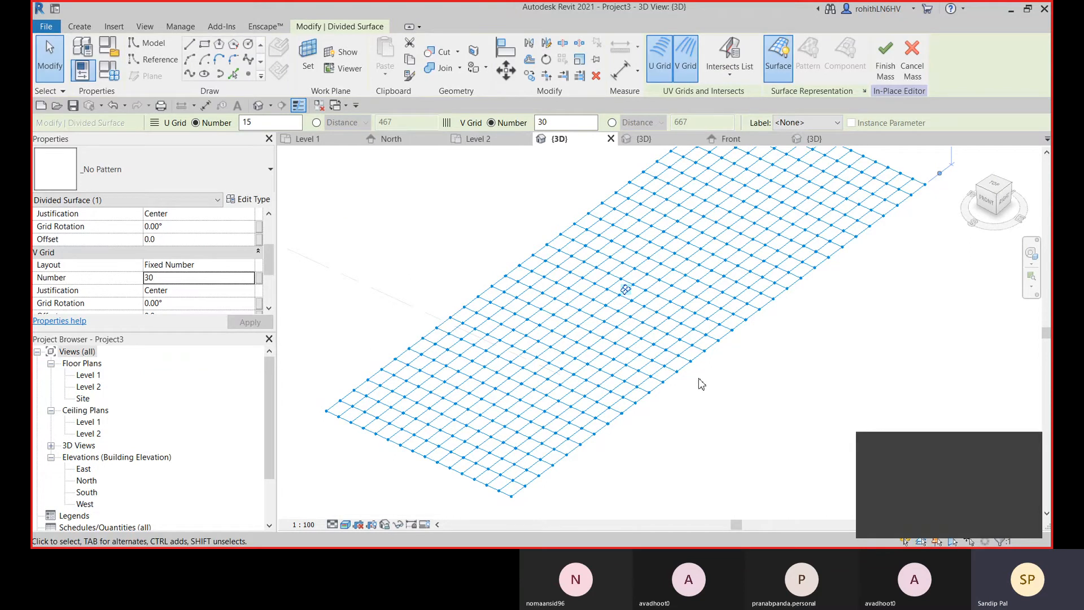
{"action": "middle_click_drag", "start_coordinate": [698, 379], "coordinate": [663, 395]}
{"action": "scroll", "coordinate": [819, 377], "scroll_direction": "down", "scroll_amount": 2}
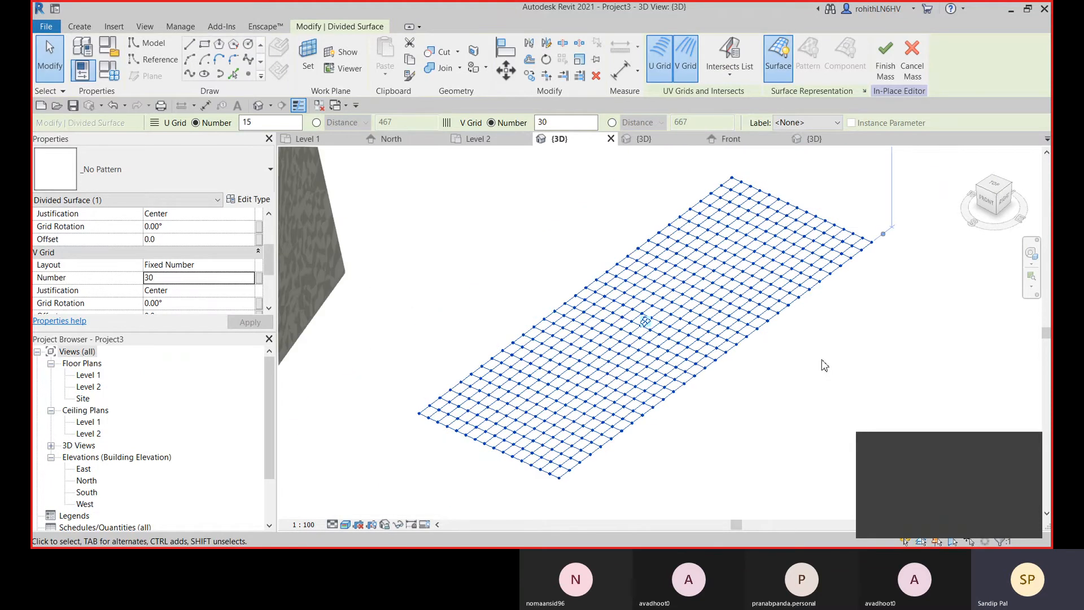
{"action": "left_click", "coordinate": [829, 348]}
Raise the corner vertex at the front end of the surface farthest from the tower to tilt the grid.
{"action": "mouse_move", "coordinate": [818, 282]}
{"action": "middle_mouse_down", "text": "shift"}
{"action": "mouse_move", "coordinate": [830, 285]}
{"action": "mouse_move", "coordinate": [822, 278]}
{"action": "middle_mouse_up", "text": "shift"}
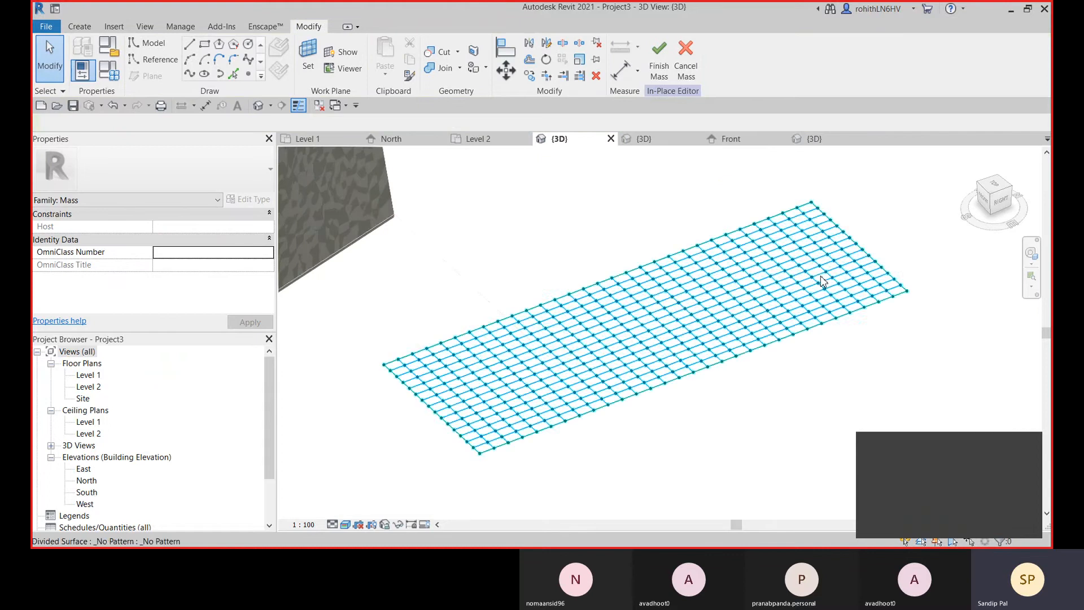
{"action": "left_click", "coordinate": [908, 291]}
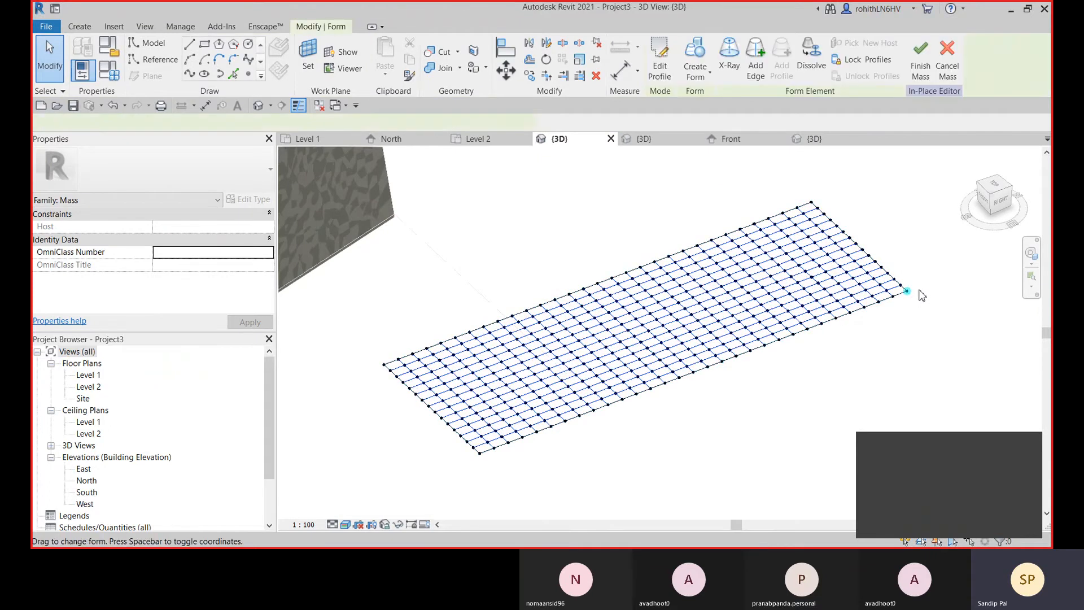
{"action": "left_click", "coordinate": [909, 293]}
{"action": "left_click_drag", "start_coordinate": [911, 276], "coordinate": [901, 221]}
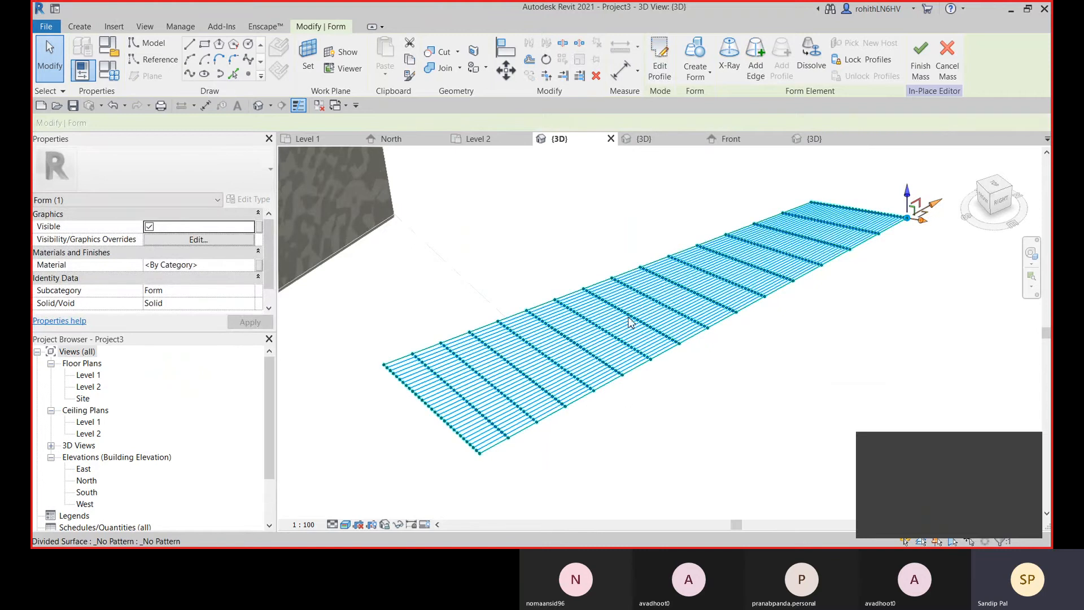
Raise the corner vertex nearest the tower slightly and pull it outward, and shift the adjacent front corner inward along the surface.
{"action": "left_click", "coordinate": [383, 364]}
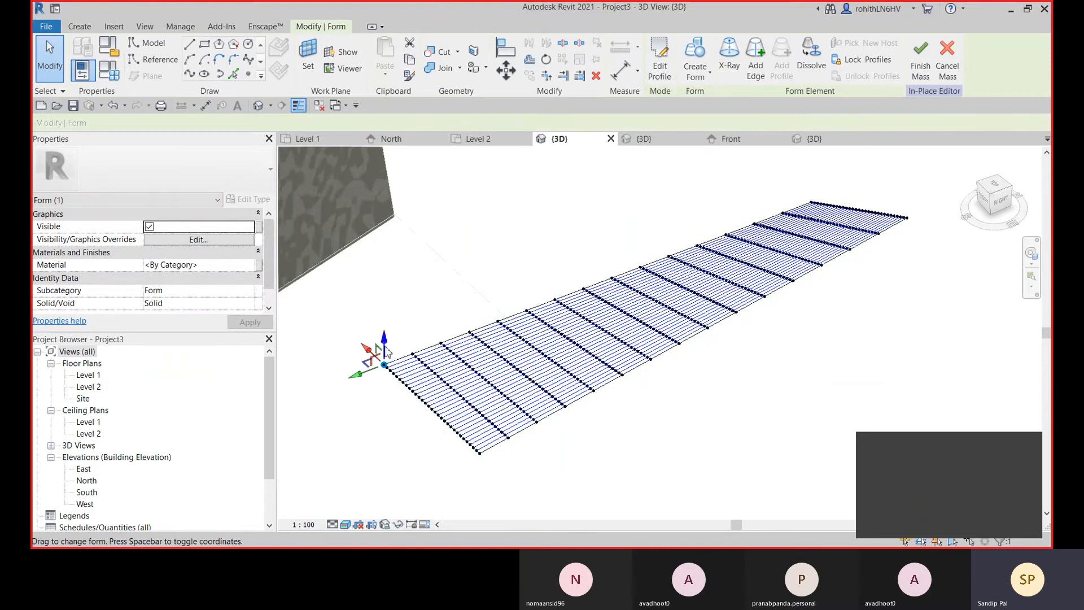
{"action": "left_click_drag", "start_coordinate": [385, 353], "coordinate": [326, 292]}
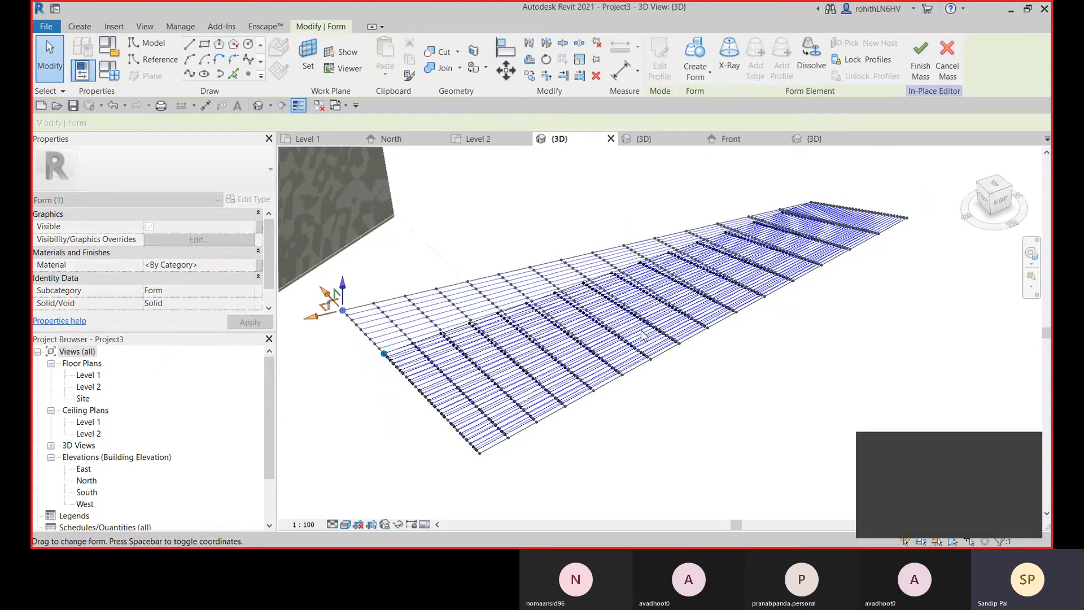
{"action": "scroll", "coordinate": [641, 407], "scroll_direction": "down", "scroll_amount": 1}
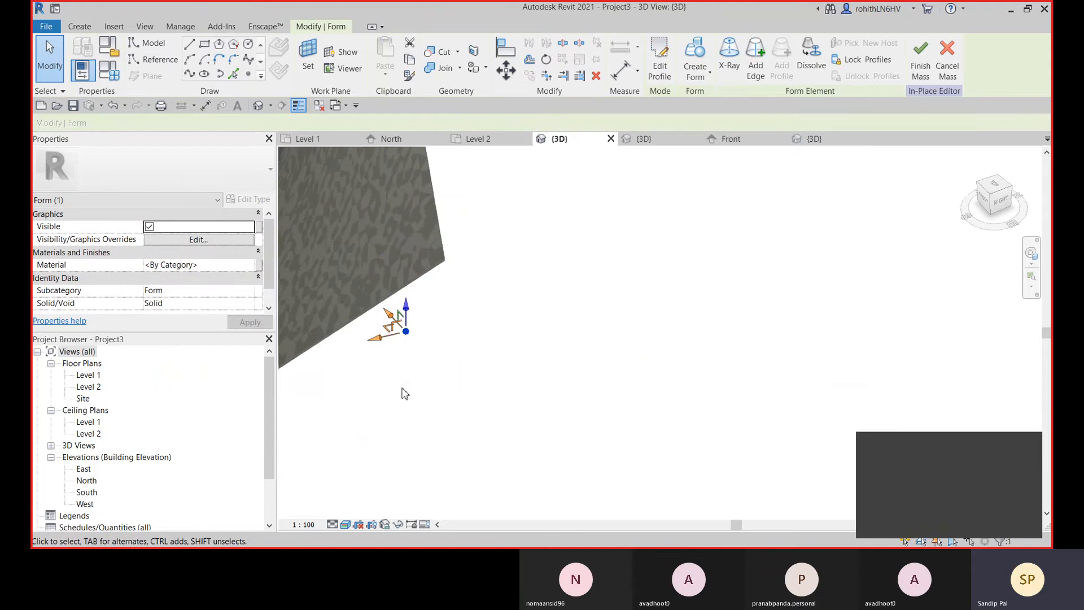
{"action": "left_click_drag", "start_coordinate": [382, 345], "coordinate": [337, 360]}
{"action": "left_click", "coordinate": [510, 439]}
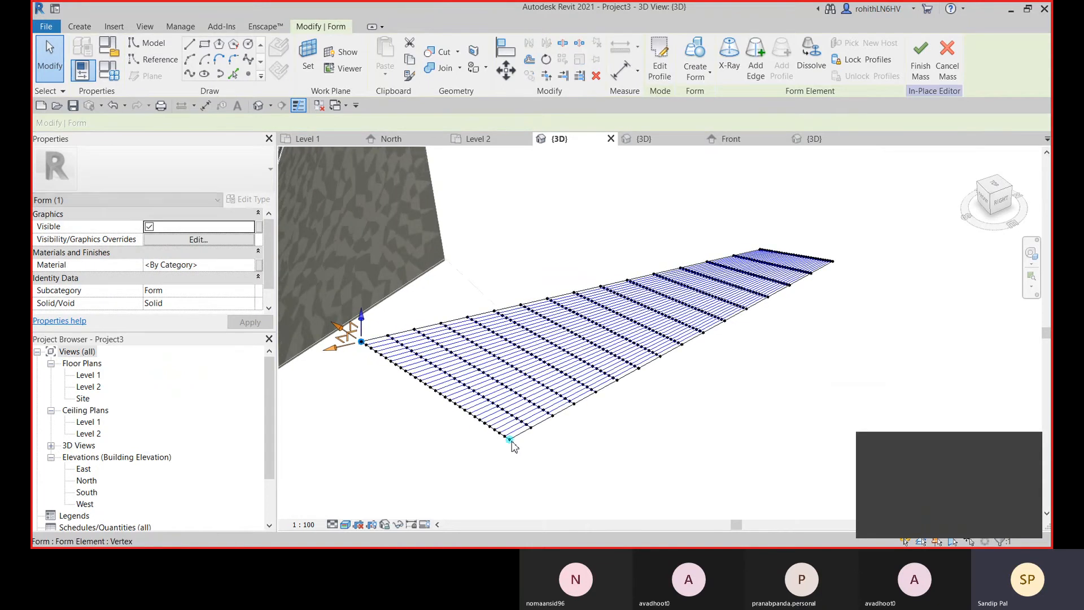
{"action": "left_click_drag", "start_coordinate": [493, 460], "coordinate": [656, 419]}
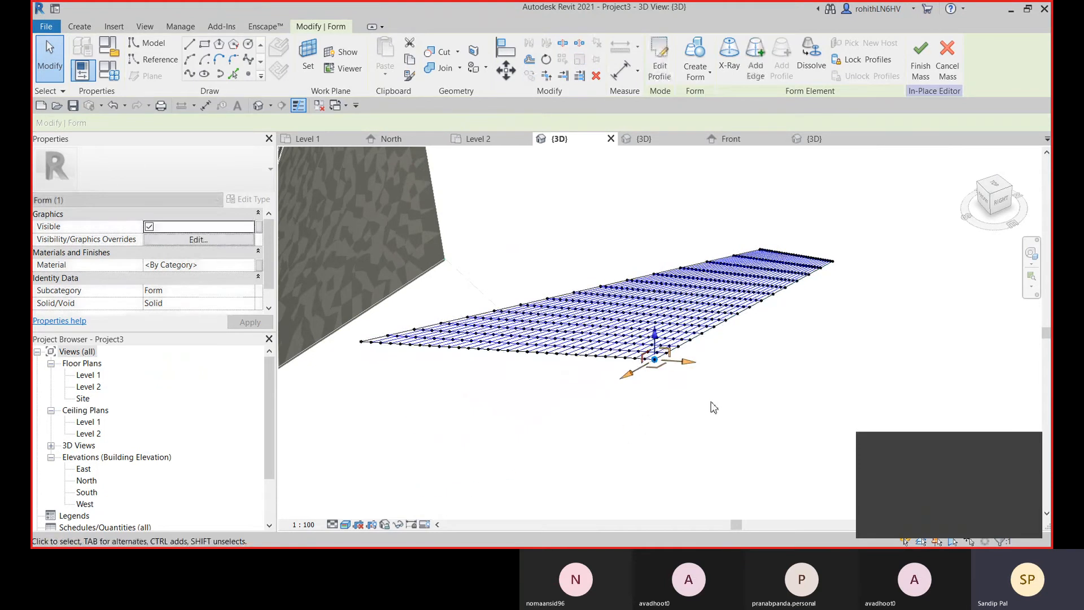
Raise the rear corner vertex at the surface's far end and pull it well outward to widen the surface.
{"action": "middle_click_drag", "start_coordinate": [711, 404], "coordinate": [657, 477], "text": "shift"}
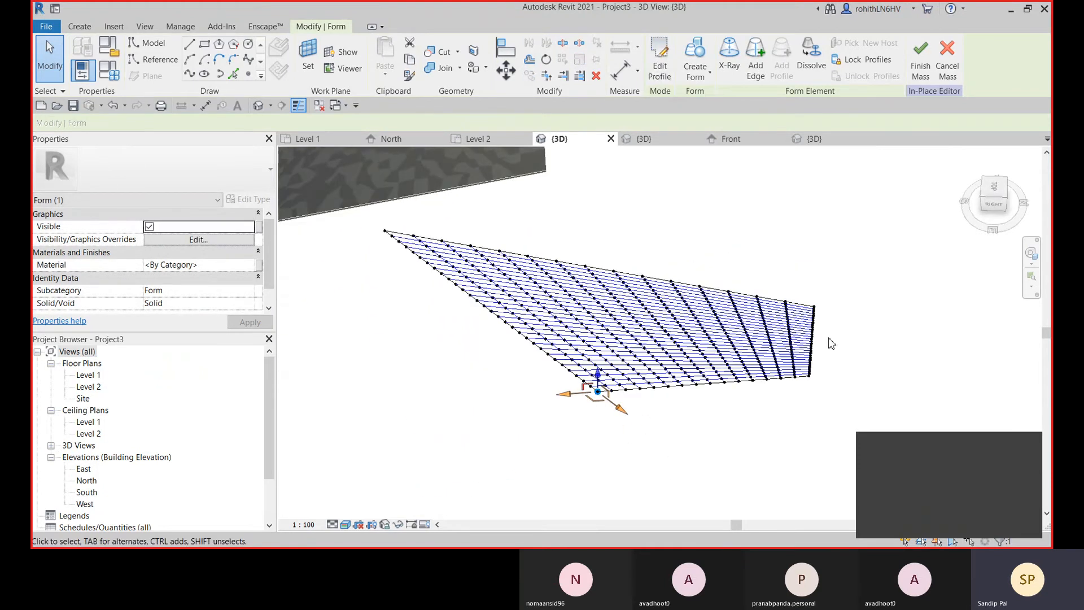
{"action": "left_click", "coordinate": [813, 307]}
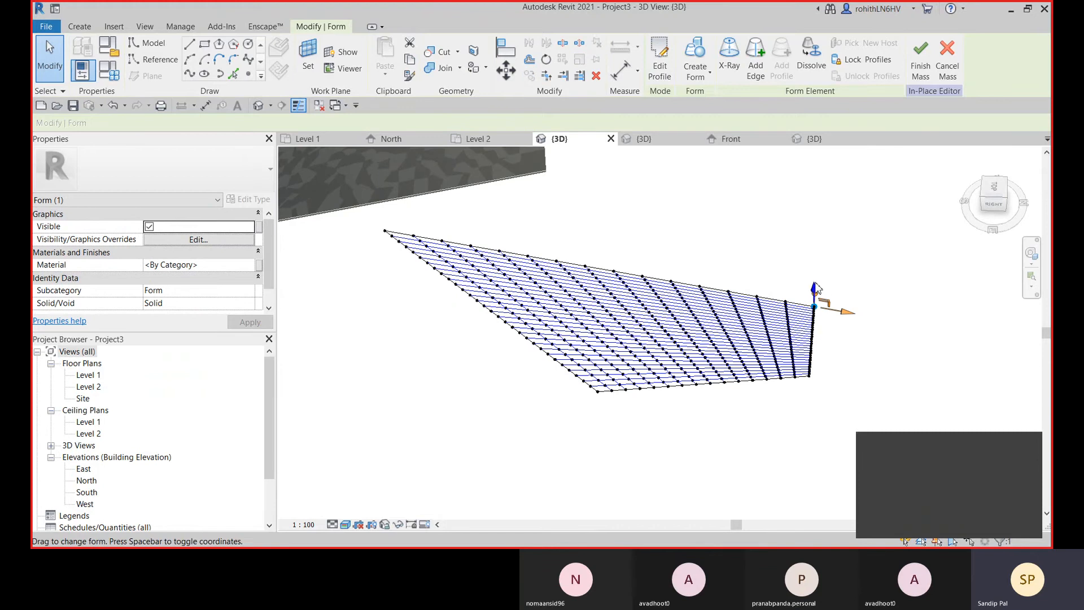
{"action": "left_click_drag", "start_coordinate": [816, 289], "coordinate": [816, 254]}
{"action": "middle_click_drag", "start_coordinate": [868, 305], "coordinate": [730, 363], "text": "shift"}
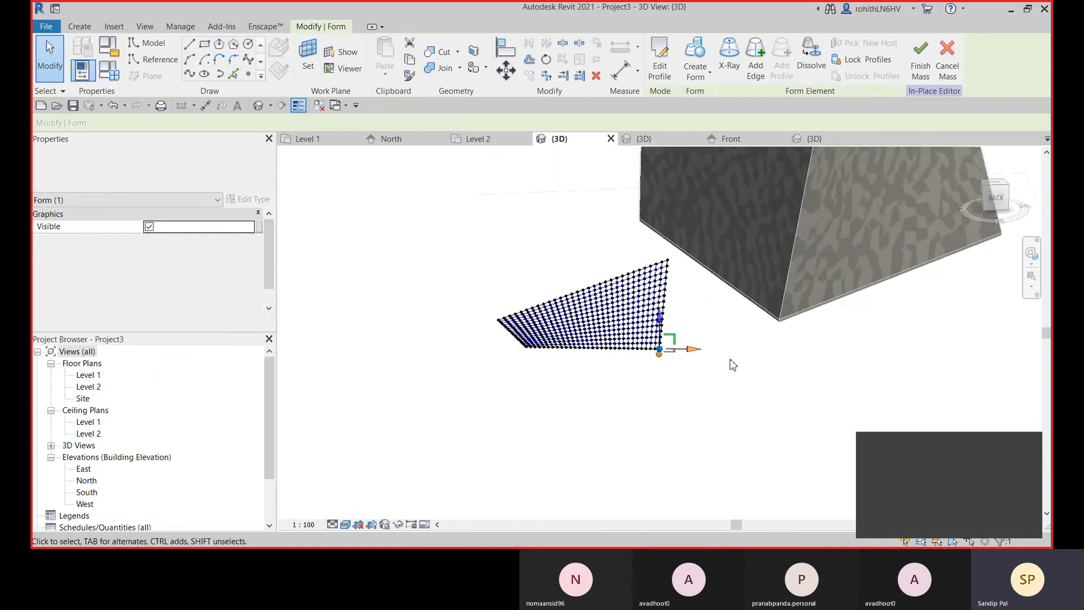
{"action": "left_click_drag", "start_coordinate": [696, 354], "coordinate": [667, 365]}
{"action": "mouse_move", "coordinate": [717, 380]}
{"action": "middle_mouse_down", "text": "shift"}
{"action": "mouse_move", "coordinate": [808, 452]}
{"action": "mouse_move", "coordinate": [672, 433]}
{"action": "mouse_move", "coordinate": [722, 476]}
{"action": "mouse_move", "coordinate": [816, 483]}
{"action": "mouse_move", "coordinate": [737, 404]}
{"action": "mouse_move", "coordinate": [736, 388]}
{"action": "middle_mouse_up", "text": "shift"}
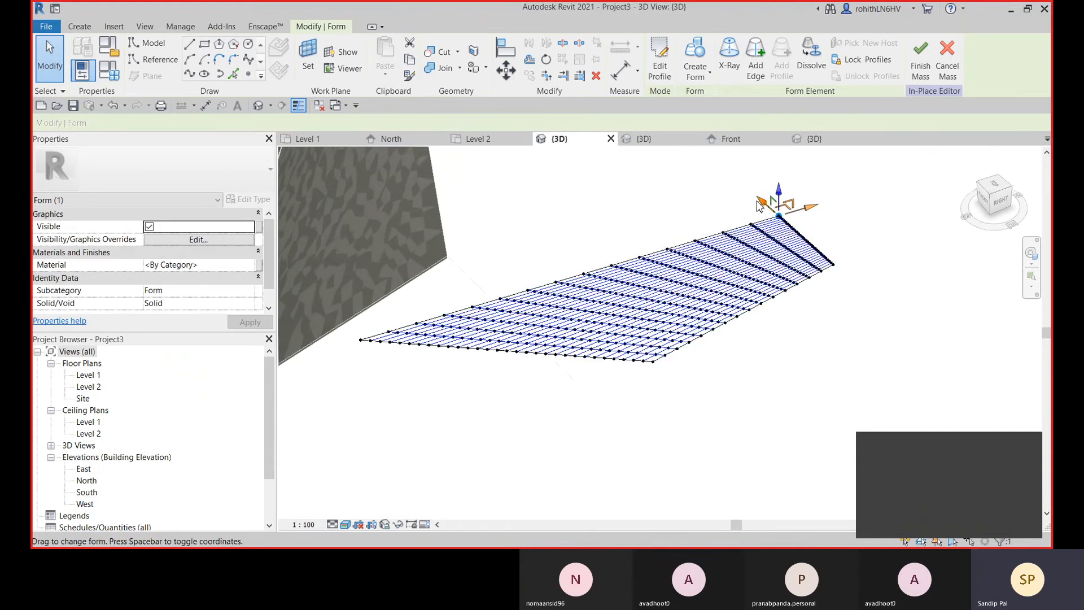
{"action": "left_click_drag", "start_coordinate": [760, 202], "coordinate": [618, 160]}
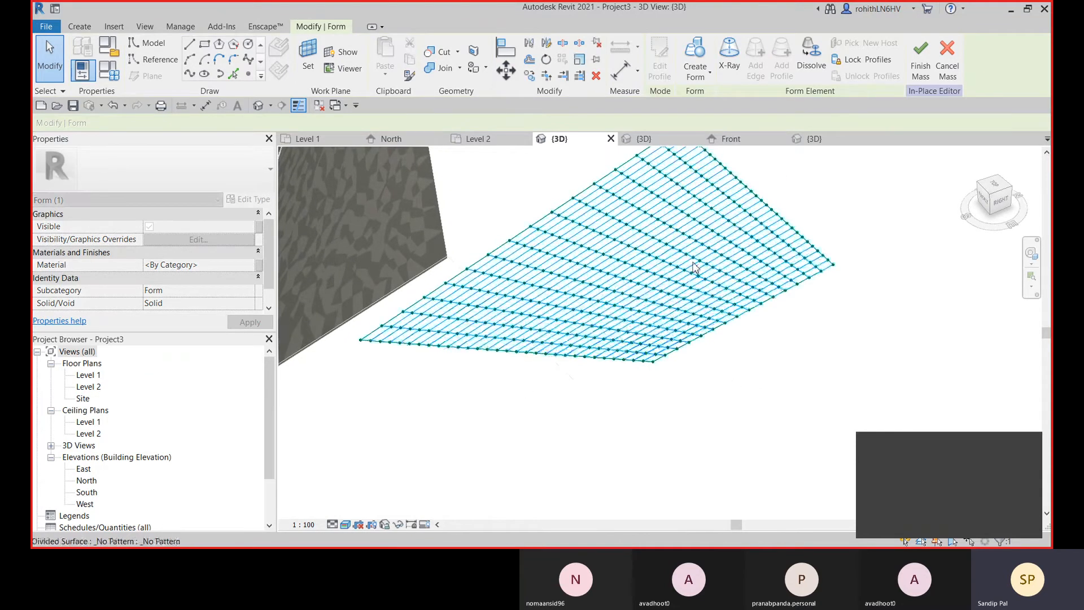
{"action": "scroll", "coordinate": [760, 328], "scroll_direction": "down", "scroll_amount": 1}
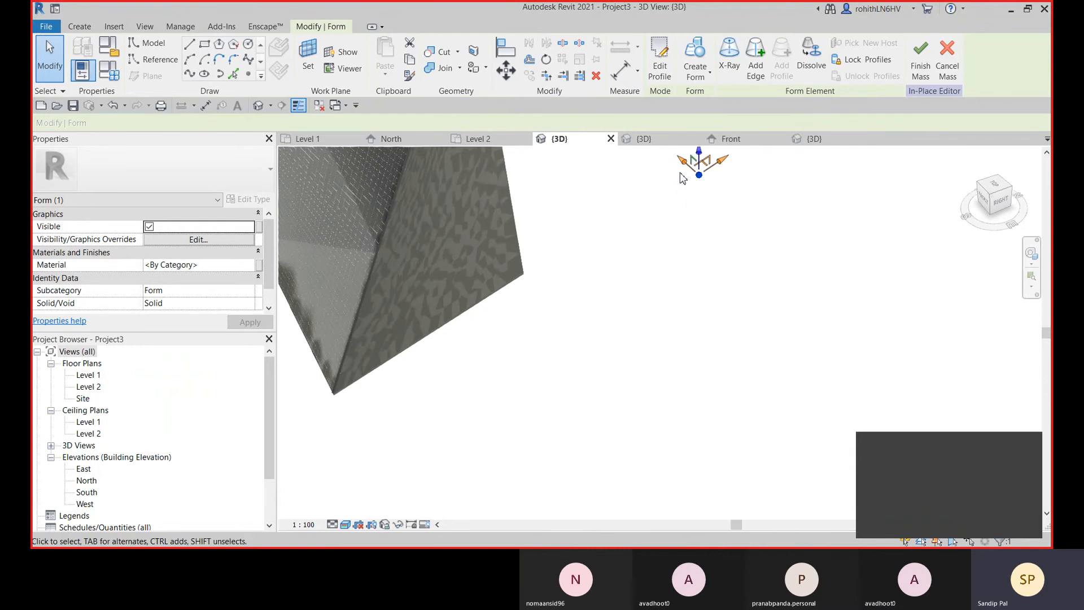
{"action": "left_click_drag", "start_coordinate": [683, 162], "coordinate": [638, 151]}
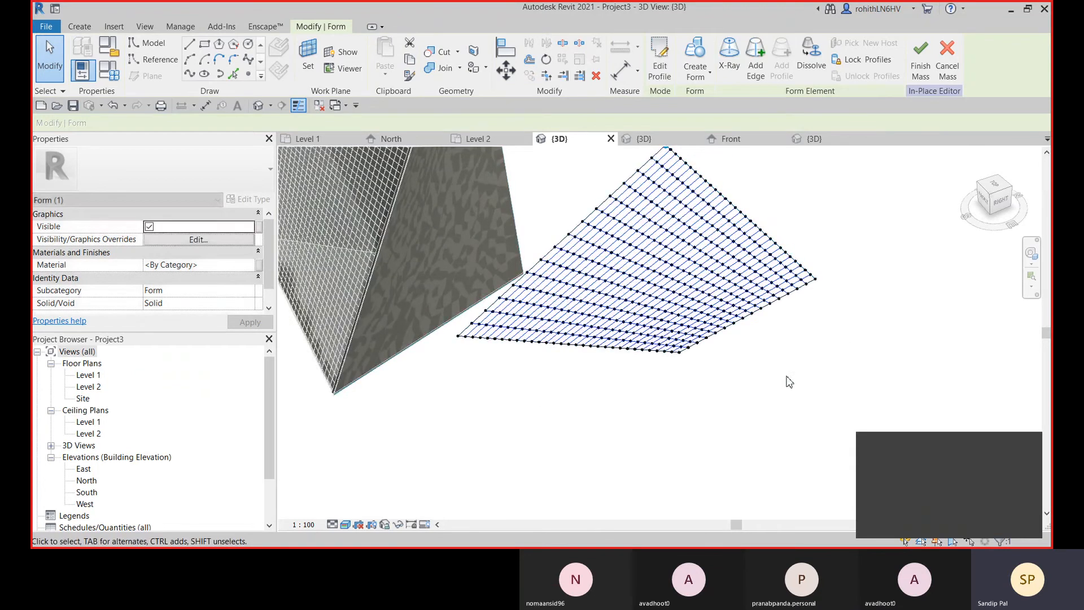
Move the surface's corner vertex nearest the tower inward, and pull the adjacent front corner vertex well outward to fan the grid.
{"action": "middle_click_drag", "start_coordinate": [793, 385], "coordinate": [798, 389]}
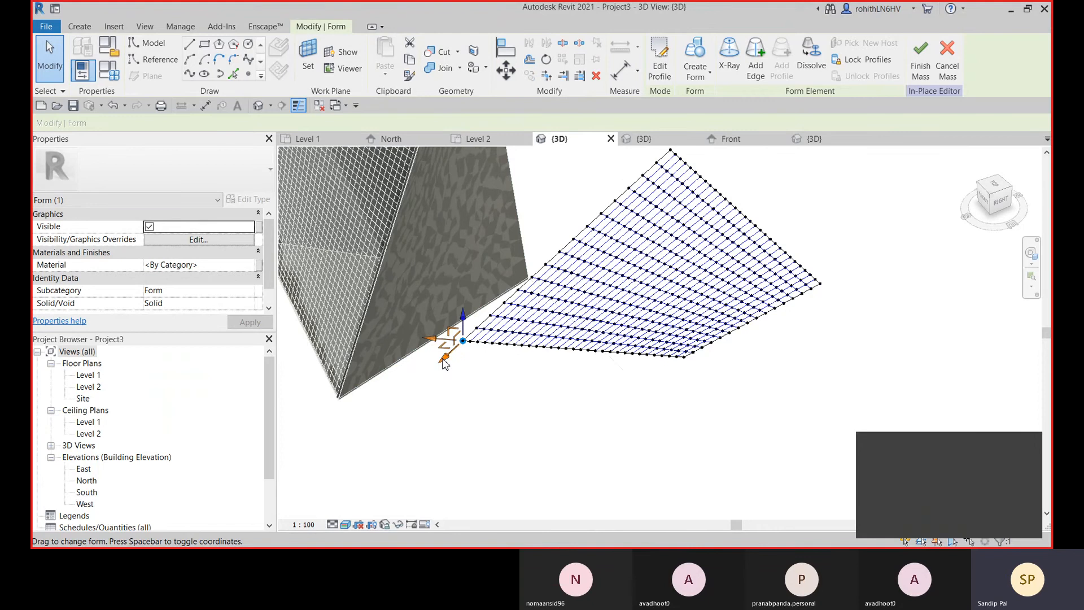
{"action": "left_click_drag", "start_coordinate": [445, 364], "coordinate": [556, 279]}
{"action": "scroll", "coordinate": [793, 248], "scroll_direction": "up", "scroll_amount": 2}
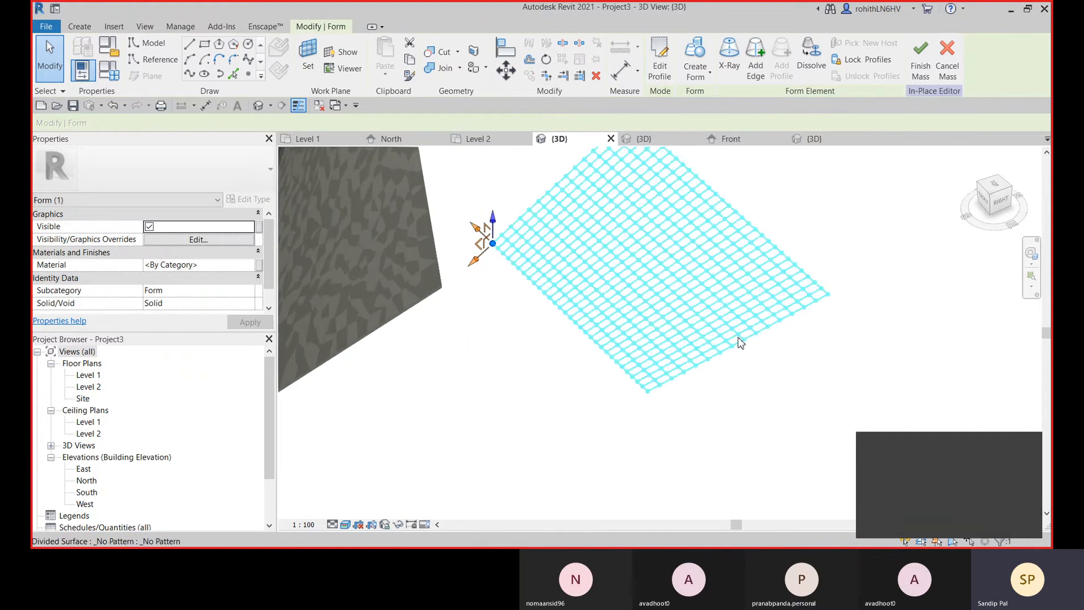
{"action": "left_click", "coordinate": [647, 395]}
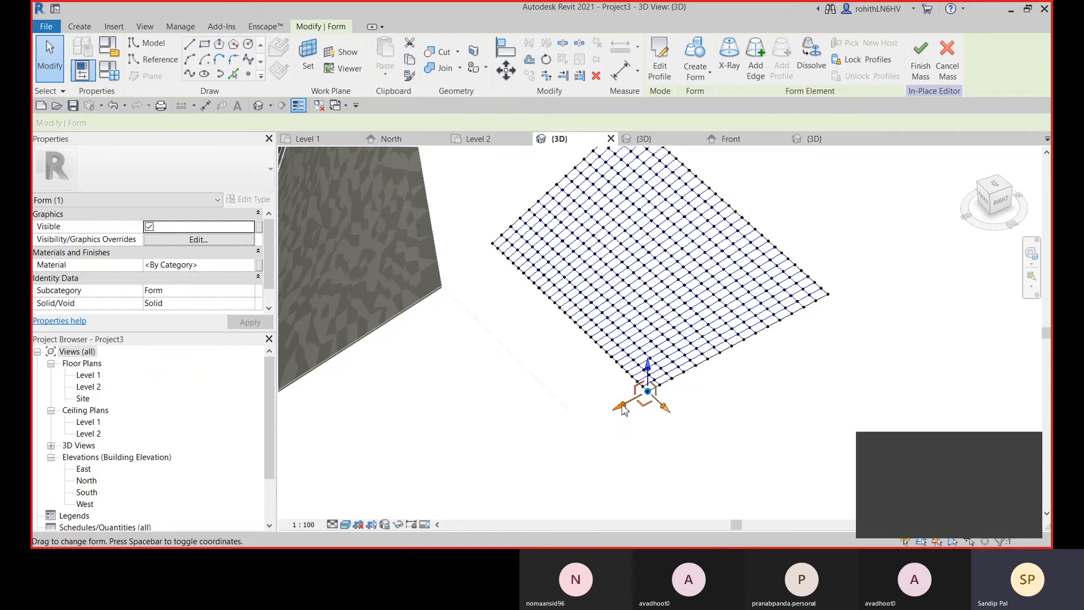
{"action": "left_click_drag", "start_coordinate": [624, 411], "coordinate": [350, 468]}
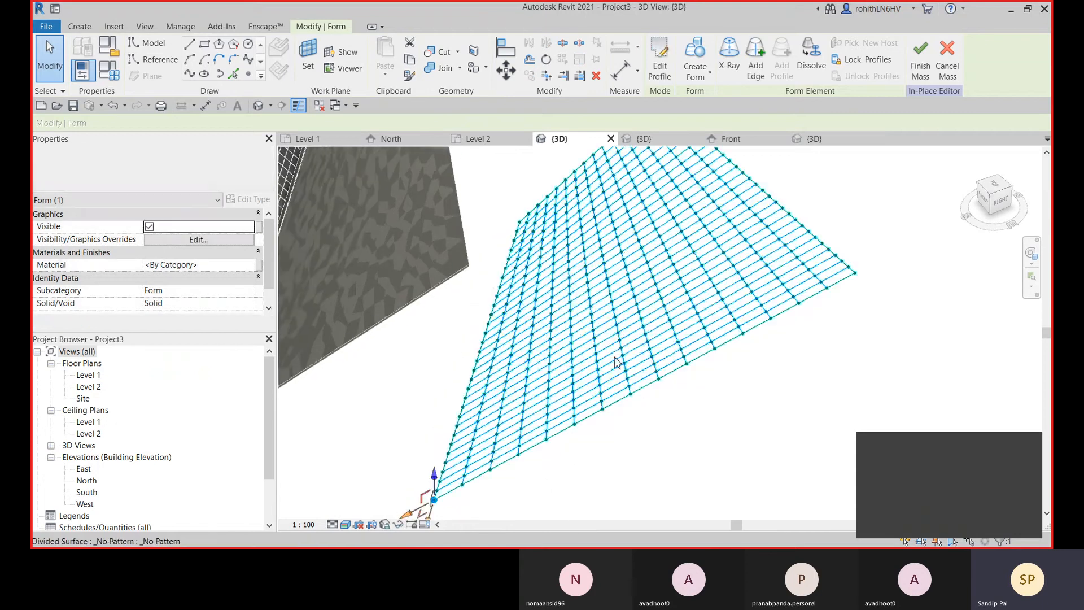
Start placing a component in the in-place mass and choose the Family2 type.
{"action": "left_click", "coordinate": [621, 270]}
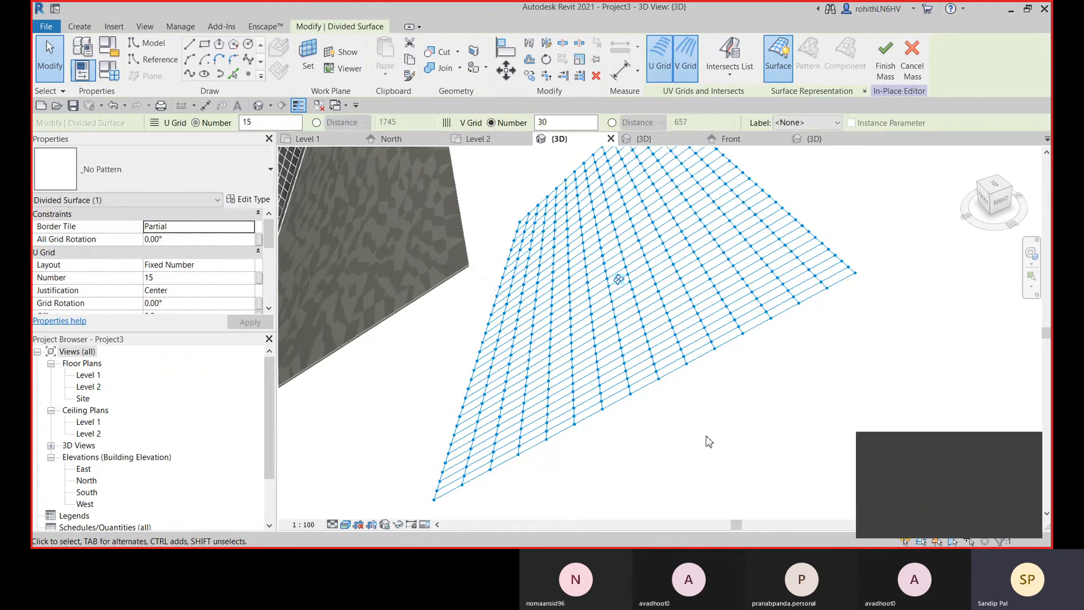
{"action": "middle_click_drag", "start_coordinate": [721, 442], "coordinate": [728, 445]}
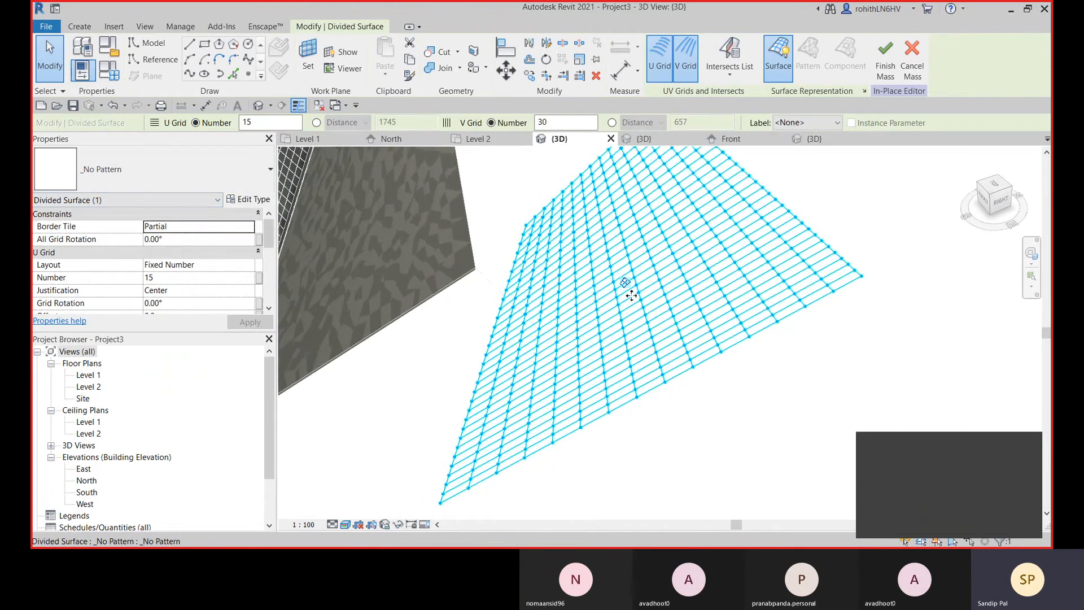
{"action": "left_click", "coordinate": [84, 28]}
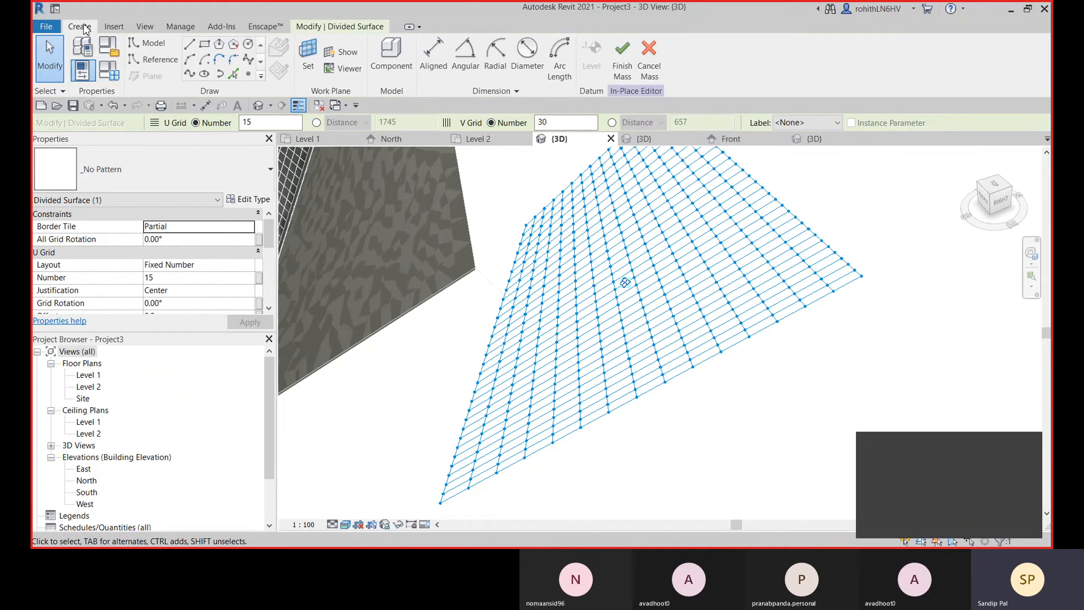
{"action": "left_click", "coordinate": [391, 56]}
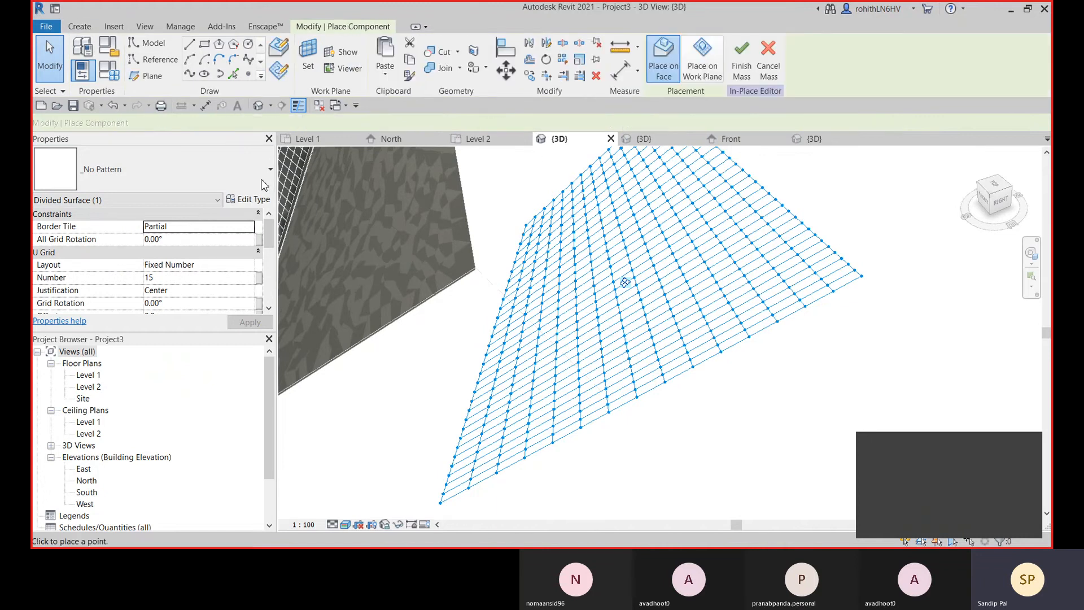
{"action": "left_click", "coordinate": [152, 175]}
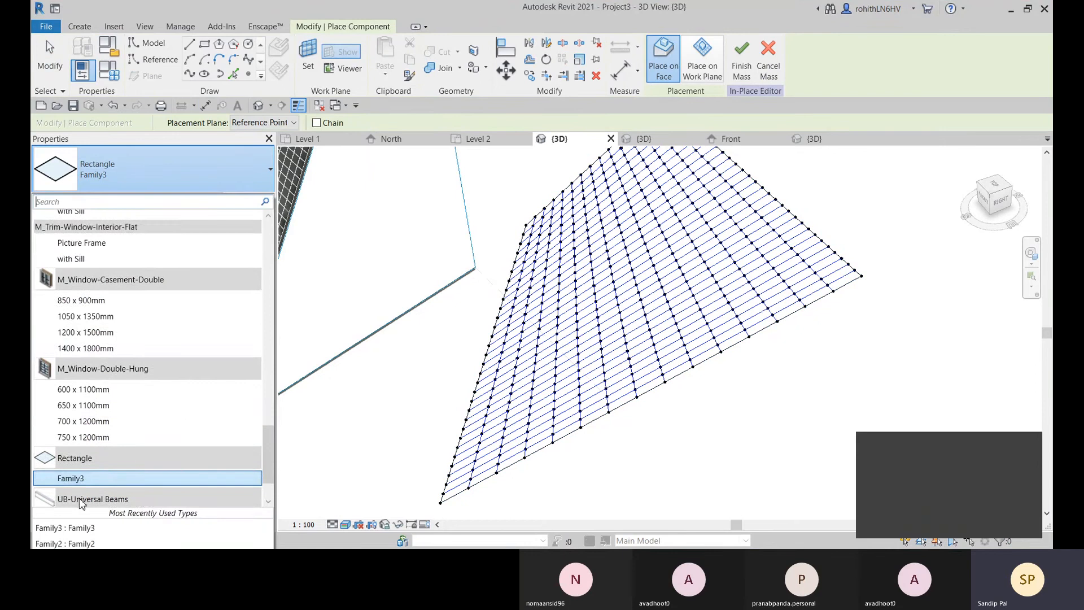
{"action": "scroll", "coordinate": [103, 480], "scroll_direction": "down", "scroll_amount": 2}
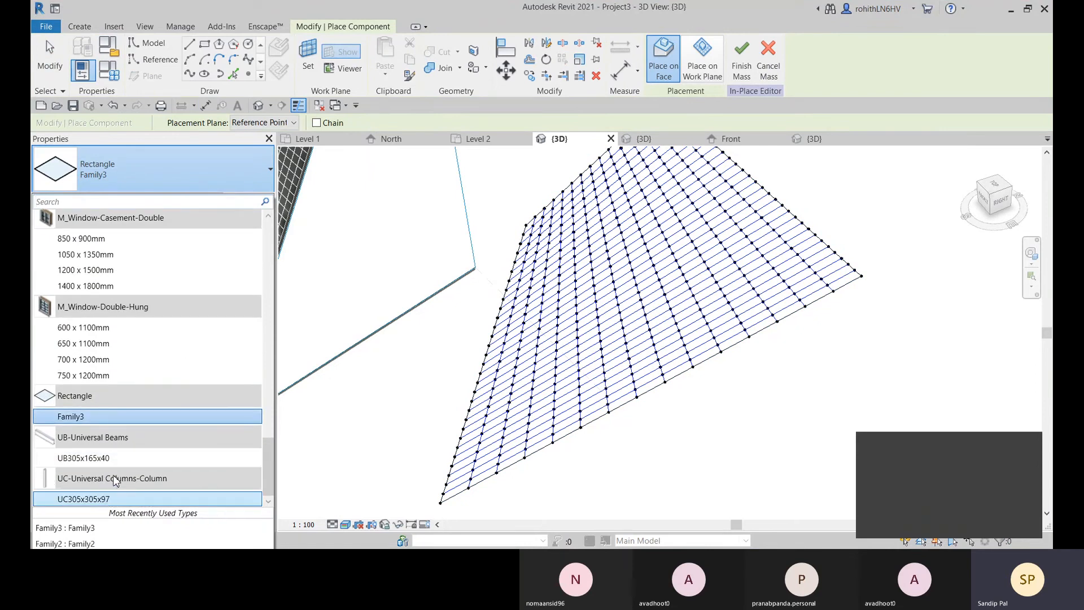
{"action": "scroll", "coordinate": [145, 431], "scroll_direction": "up", "scroll_amount": 6}
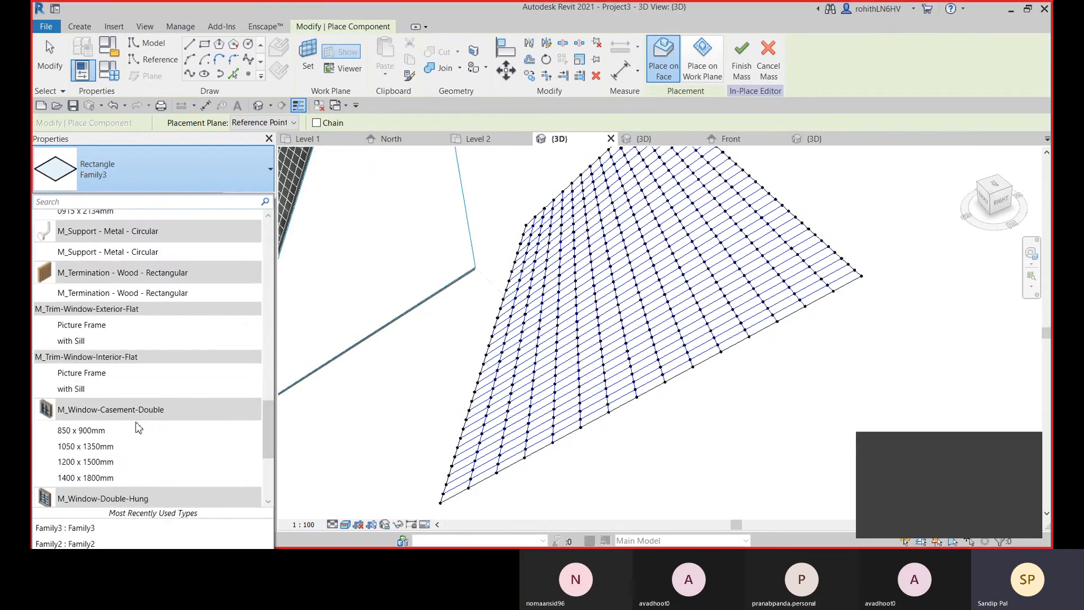
{"action": "scroll", "coordinate": [158, 427], "scroll_direction": "up", "scroll_amount": 3}
{"action": "scroll", "coordinate": [140, 417], "scroll_direction": "up", "scroll_amount": 15}
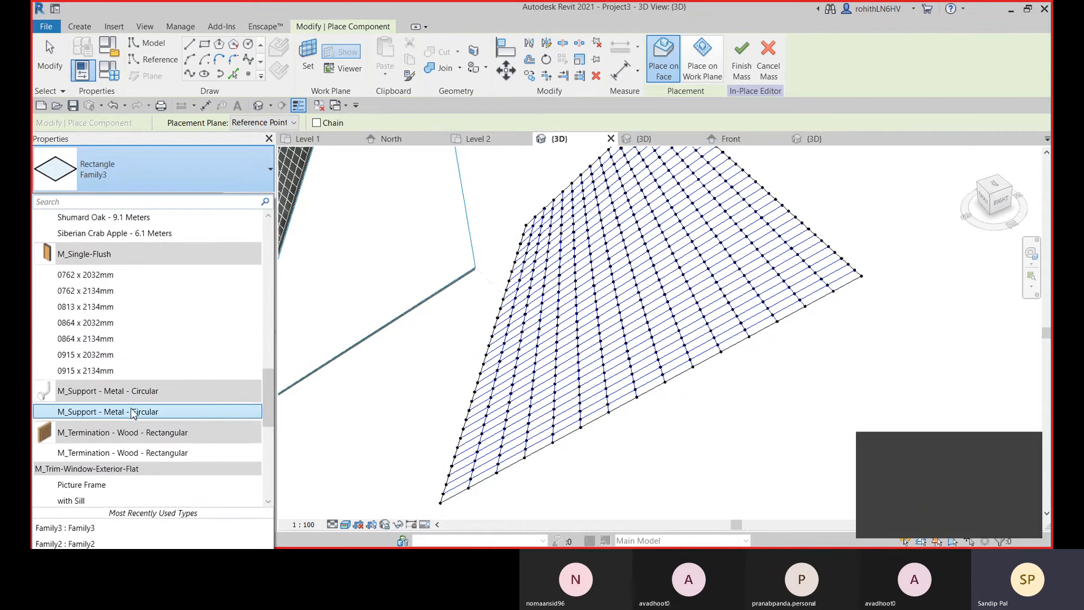
{"action": "scroll", "coordinate": [137, 407], "scroll_direction": "up", "scroll_amount": 15}
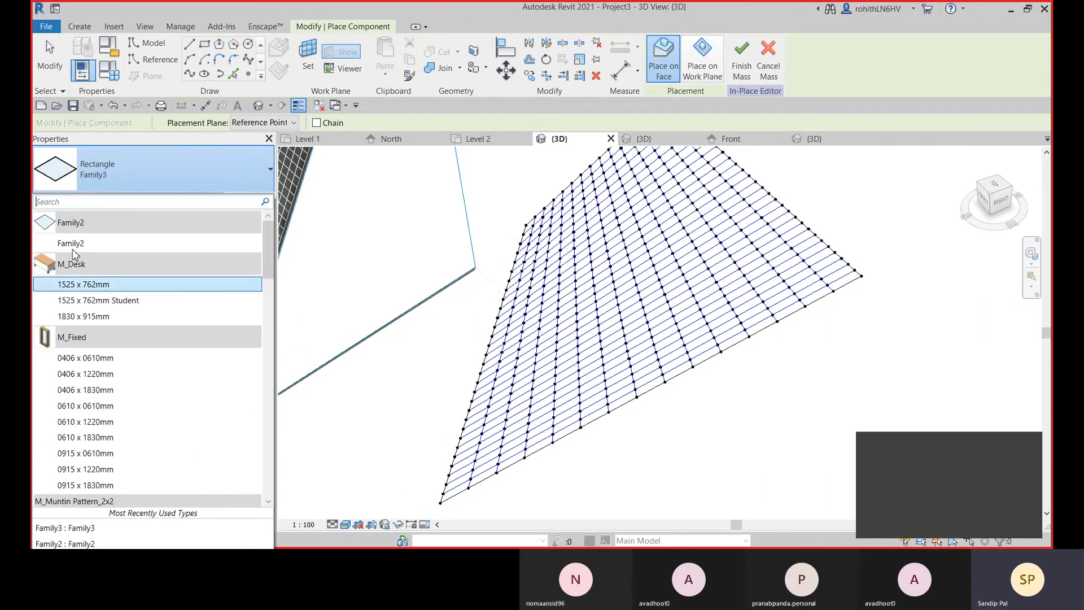
{"action": "left_click", "coordinate": [141, 243]}
Place a Family2 panel in a cell midway along the surface's front edge by picking the cell's four nodes.
{"action": "scroll", "coordinate": [630, 433], "scroll_direction": "up", "scroll_amount": 6}
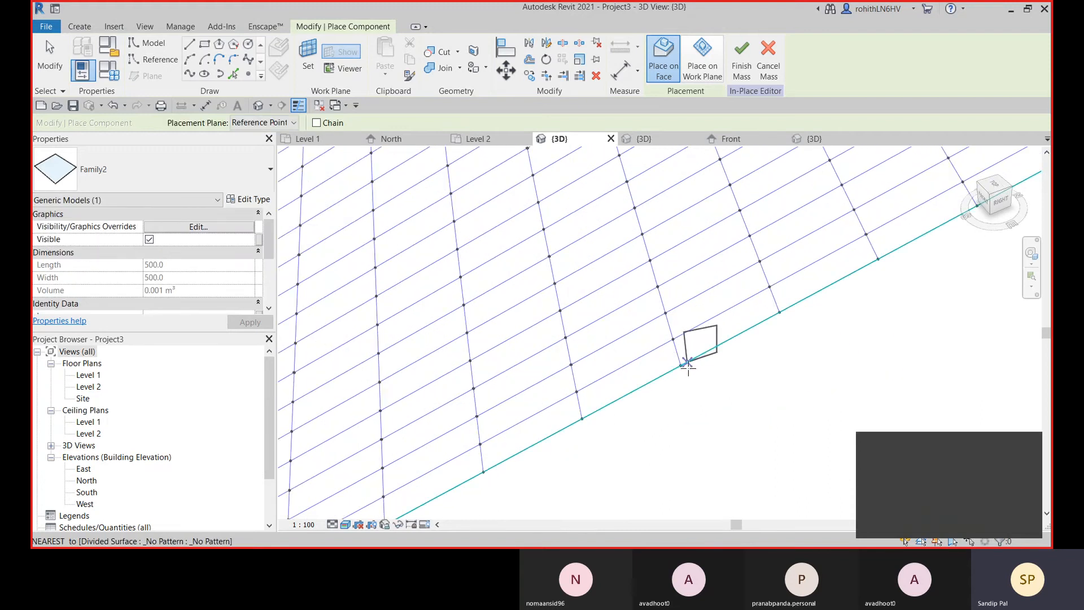
{"action": "left_click", "coordinate": [681, 365]}
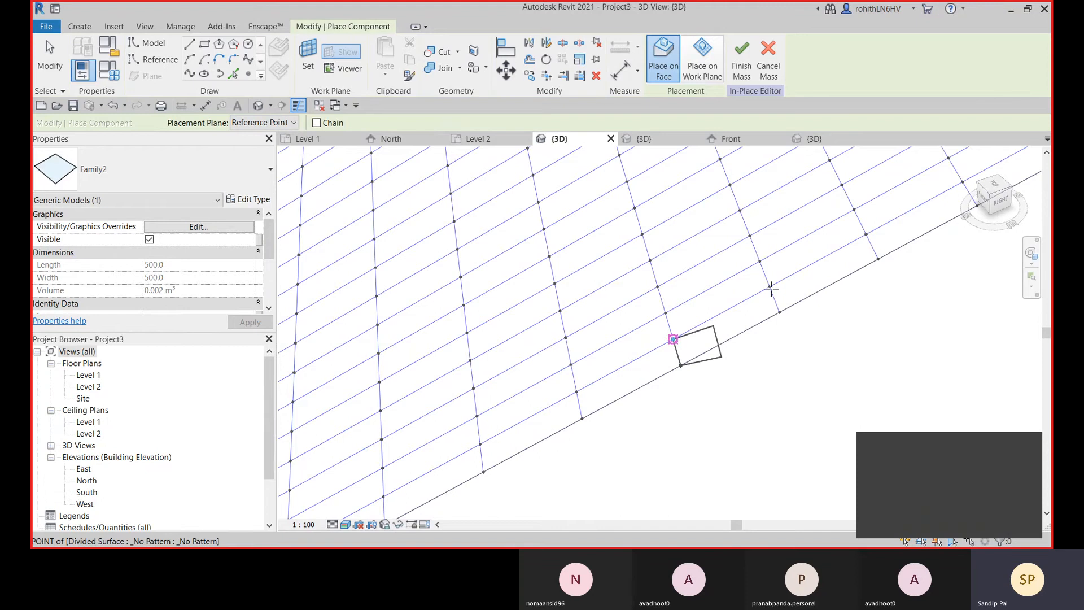
{"action": "left_click", "coordinate": [771, 288]}
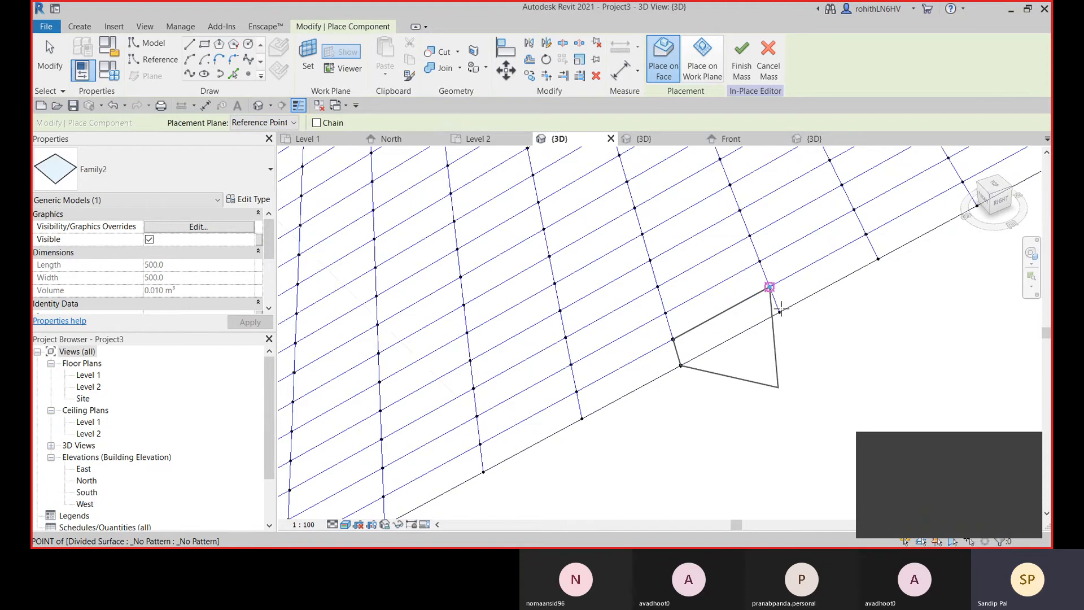
{"action": "left_click", "coordinate": [779, 311]}
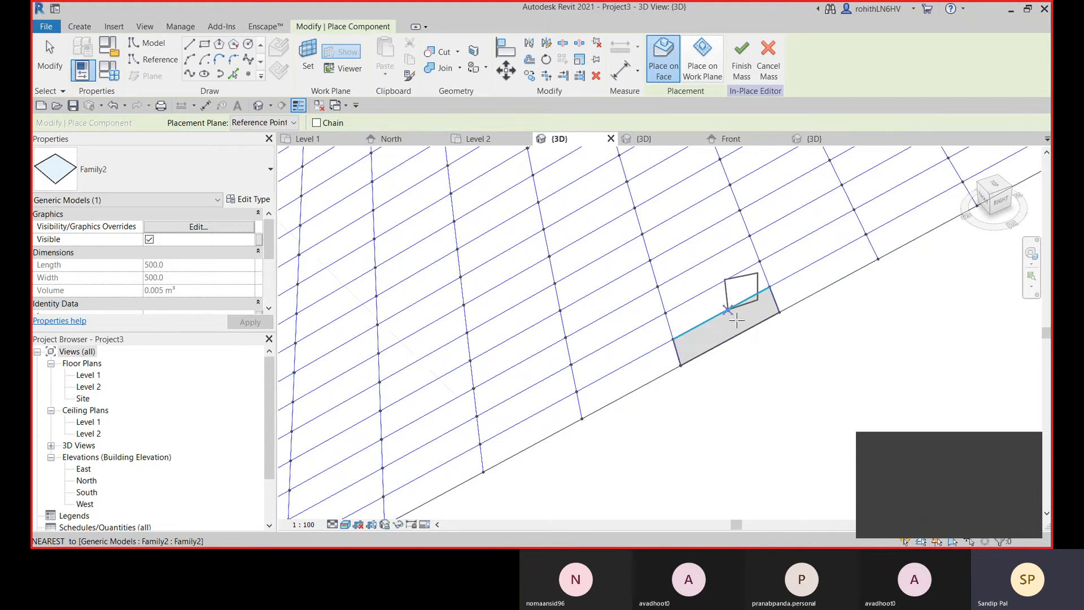
Place a second Family2 panel in the cell at the surface's rear corner using its four nodes, and end the placement.
{"action": "scroll", "coordinate": [762, 309], "scroll_direction": "down", "scroll_amount": 6}
{"action": "middle_click_drag", "start_coordinate": [790, 370], "coordinate": [790, 412]}
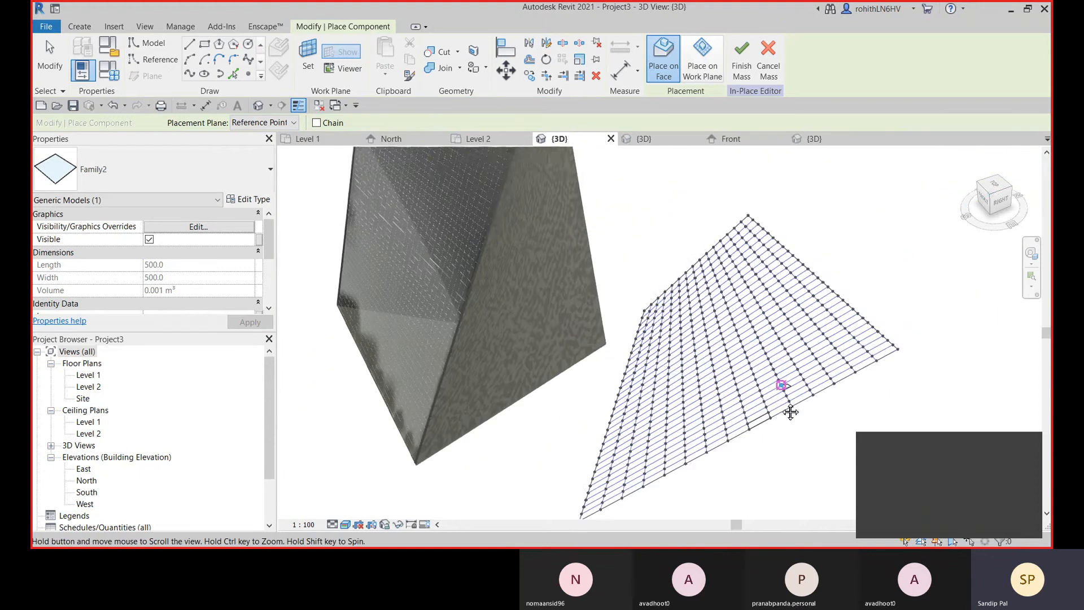
{"action": "scroll", "coordinate": [741, 244], "scroll_direction": "up", "scroll_amount": 6}
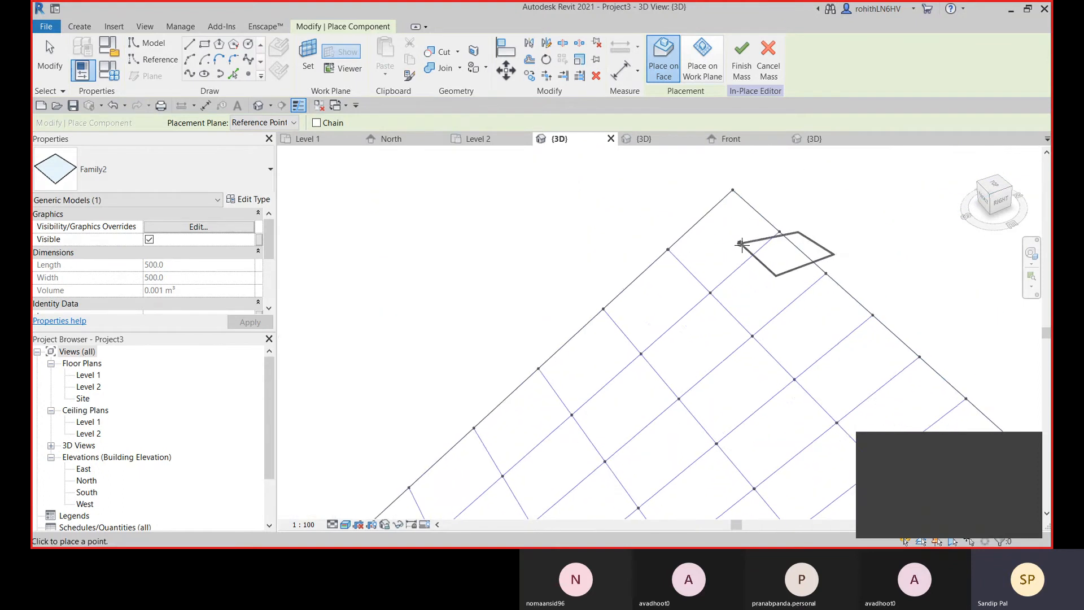
{"action": "left_click", "coordinate": [740, 244]}
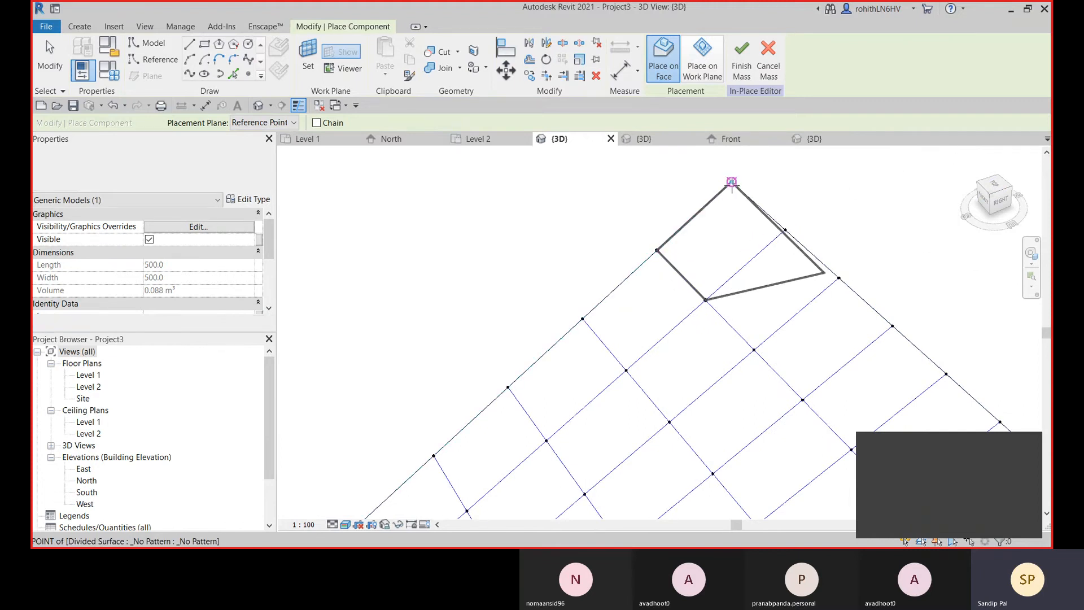
{"action": "left_click", "coordinate": [785, 230]}
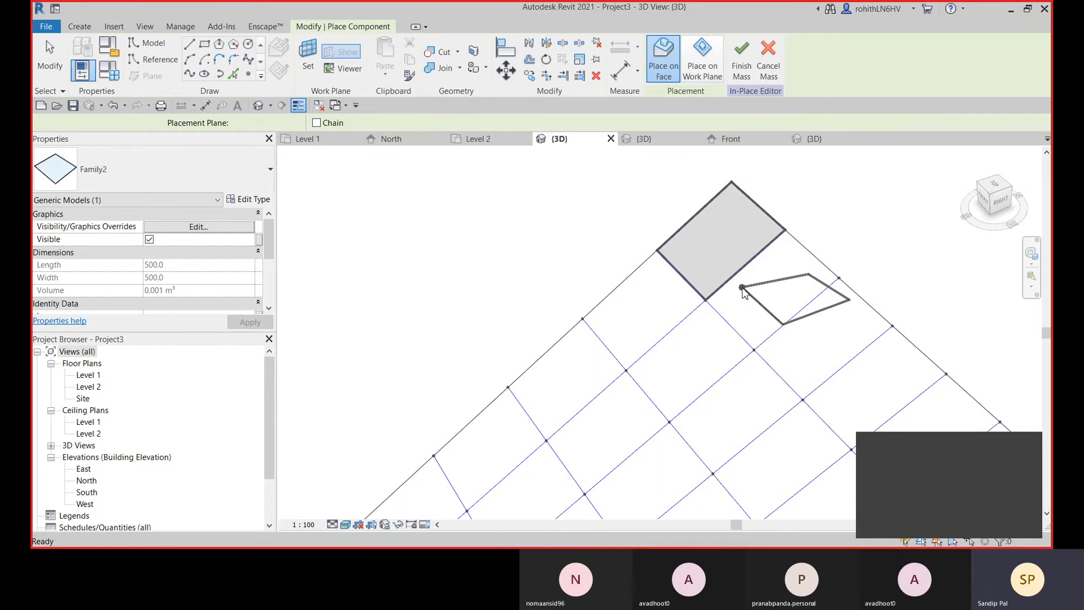
{"action": "key", "text": "Escape"}
{"action": "key", "text": "Escape"}
Compare the instance dimensions and volume of the Family2 panel at the rear corner with those of the front-edge panel.
{"action": "left_click", "coordinate": [705, 229]}
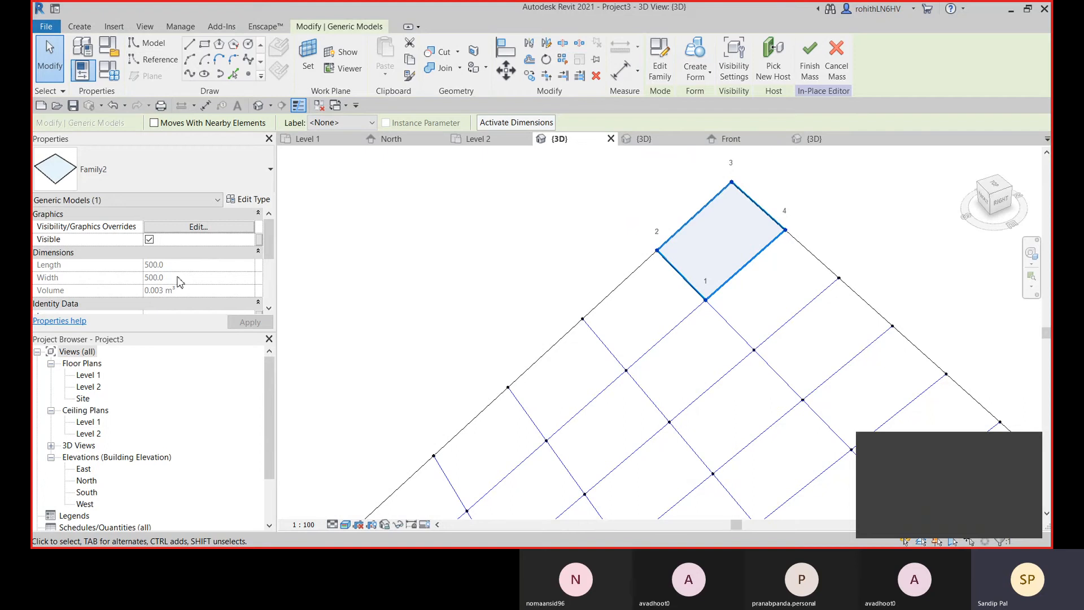
{"action": "scroll", "coordinate": [177, 282], "scroll_direction": "down", "scroll_amount": 2}
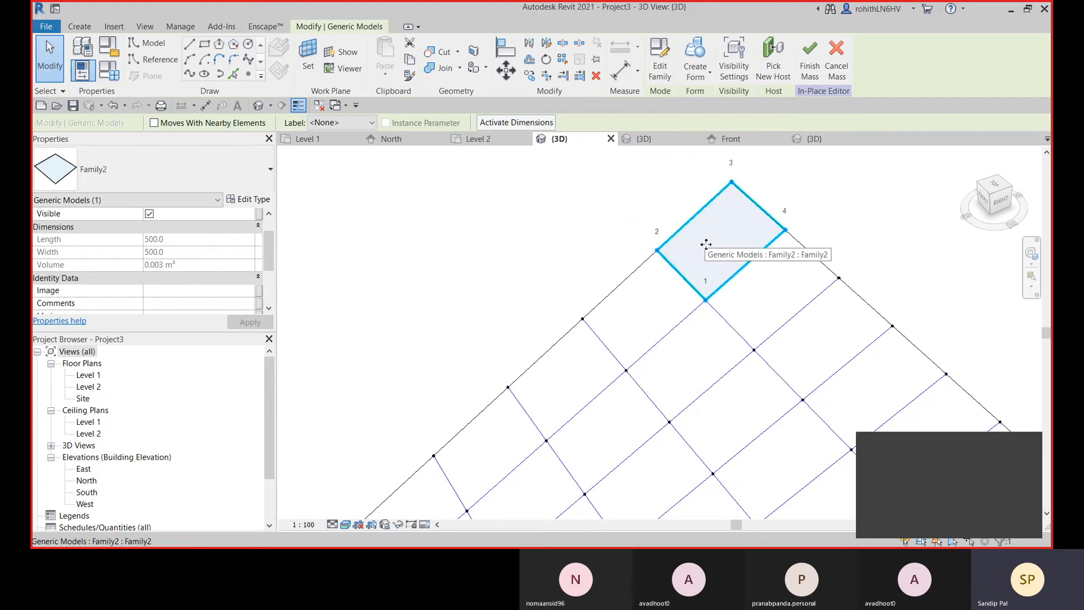
{"action": "scroll", "coordinate": [339, 281], "scroll_direction": "down", "scroll_amount": 2}
{"action": "middle_click_drag", "start_coordinate": [575, 373], "coordinate": [700, 385], "text": "shift"}
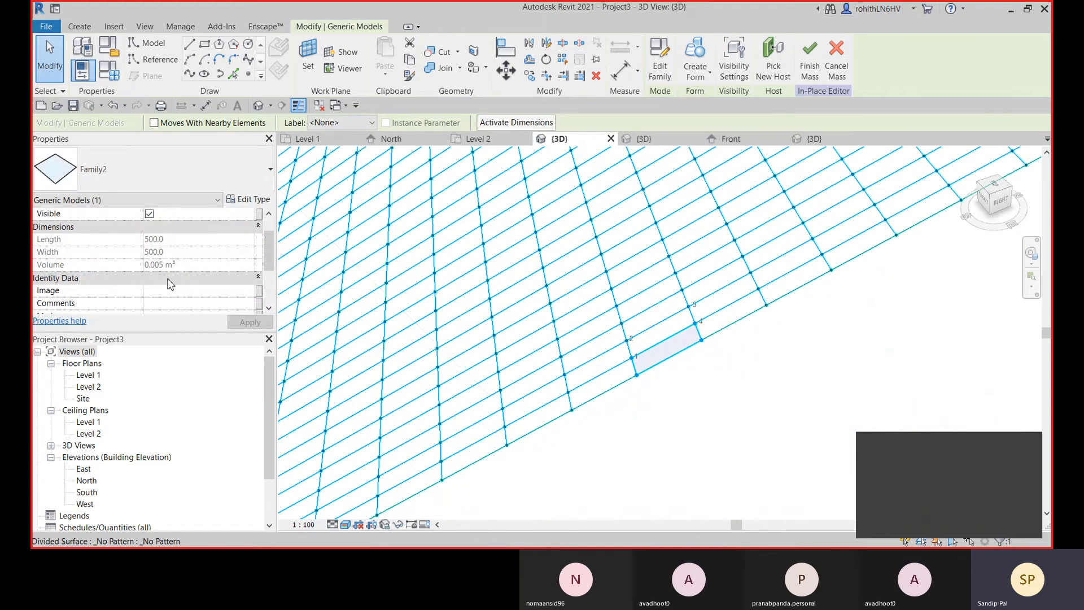
{"action": "scroll", "coordinate": [152, 274], "scroll_direction": "up", "scroll_amount": 1}
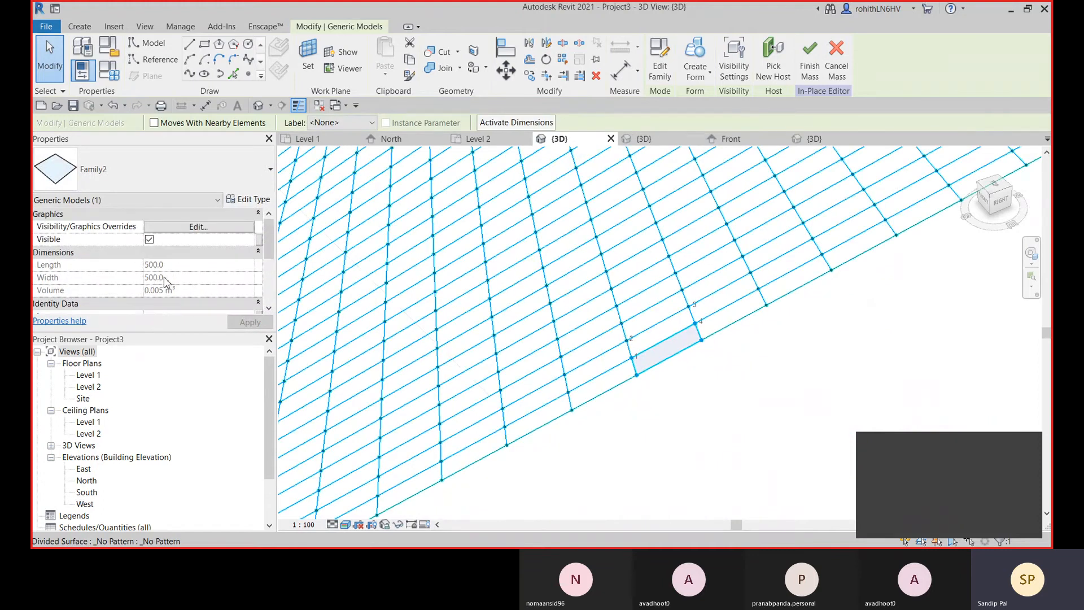
{"action": "scroll", "coordinate": [648, 353], "scroll_direction": "up", "scroll_amount": 3}
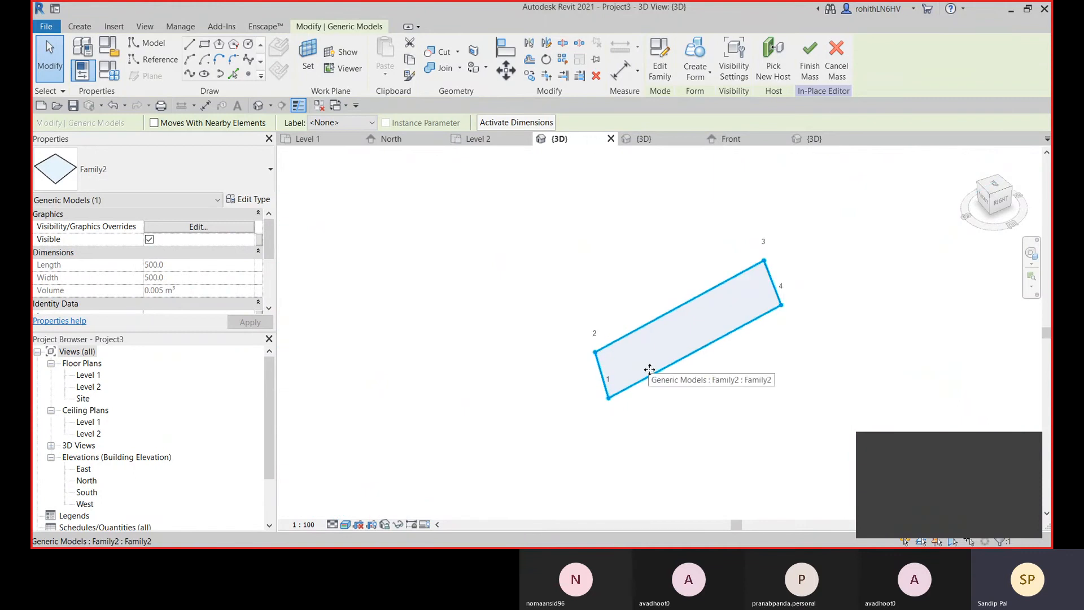
{"action": "scroll", "coordinate": [598, 410], "scroll_direction": "up", "scroll_amount": 4}
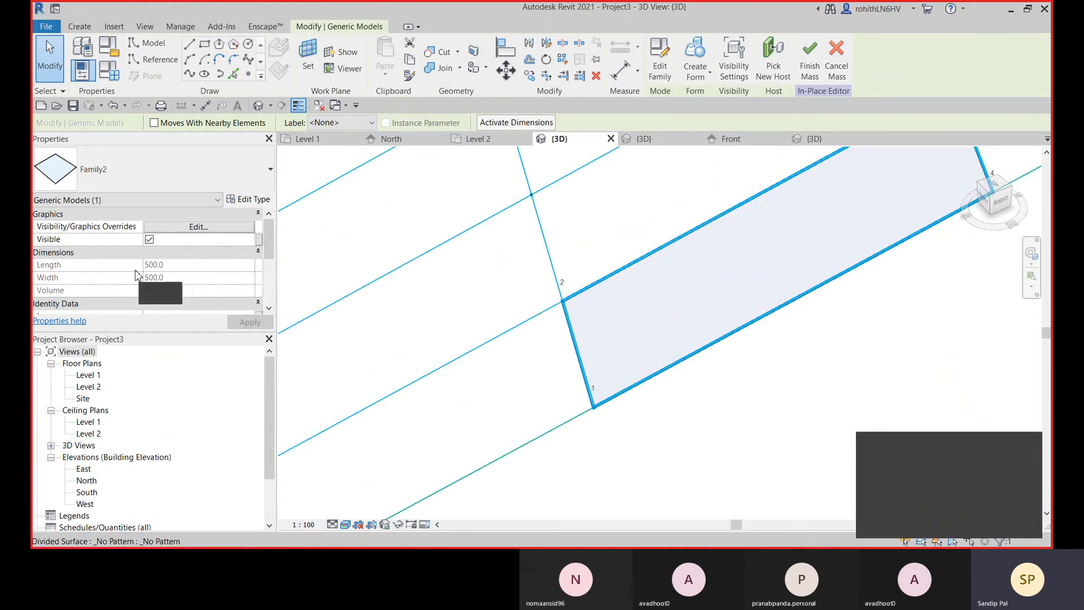
{"action": "scroll", "coordinate": [171, 287], "scroll_direction": "down", "scroll_amount": 3}
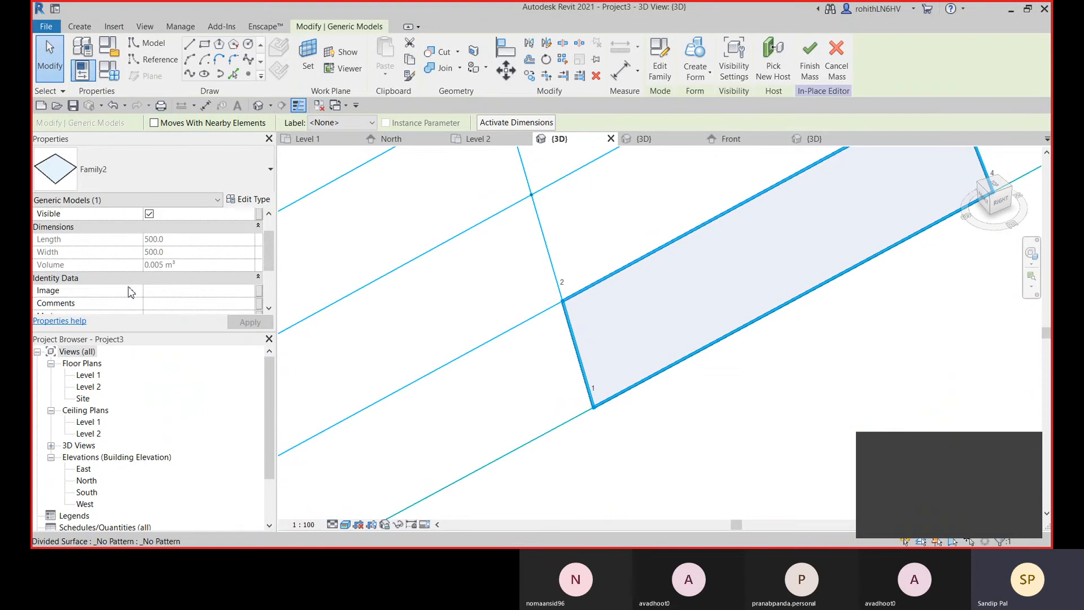
{"action": "scroll", "coordinate": [181, 271], "scroll_direction": "up", "scroll_amount": 3}
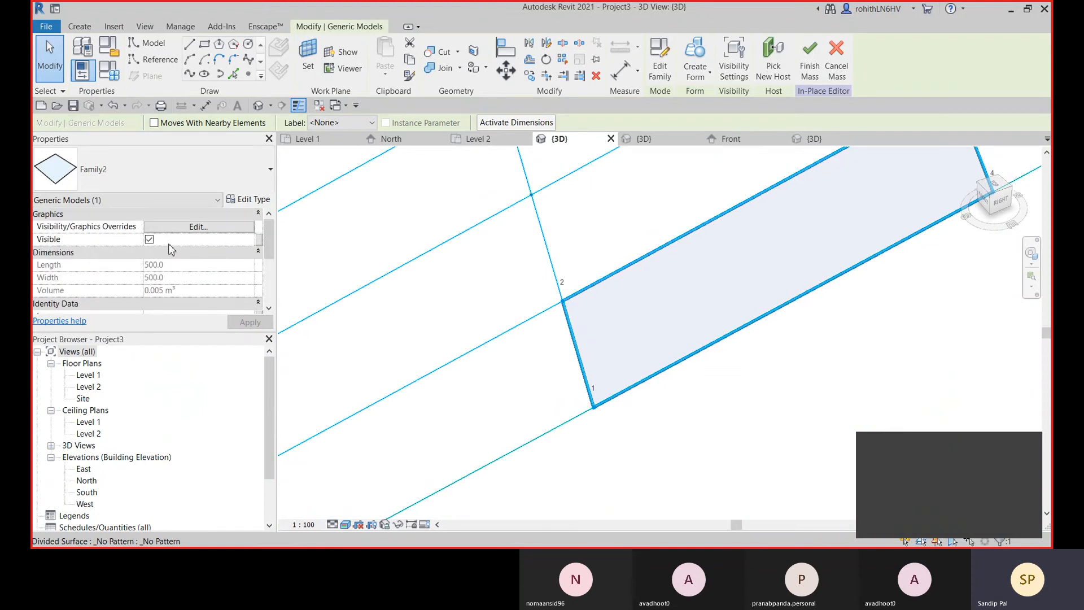
Review the type parameters of the Family2 panel and close them without changing anything.
{"action": "left_click", "coordinate": [261, 201]}
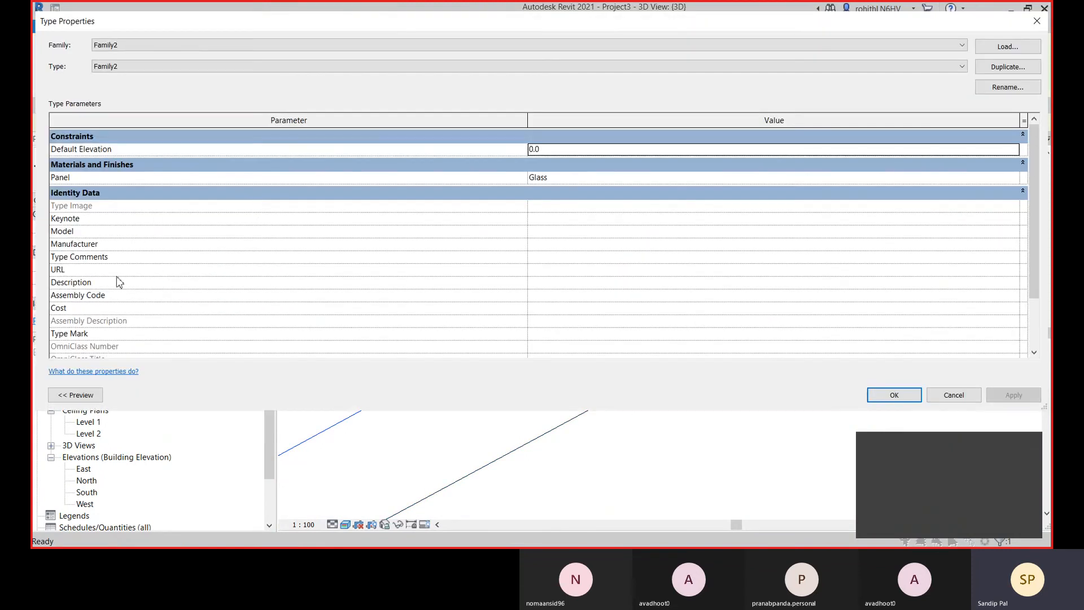
{"action": "scroll", "coordinate": [334, 240], "scroll_direction": "down", "scroll_amount": 3}
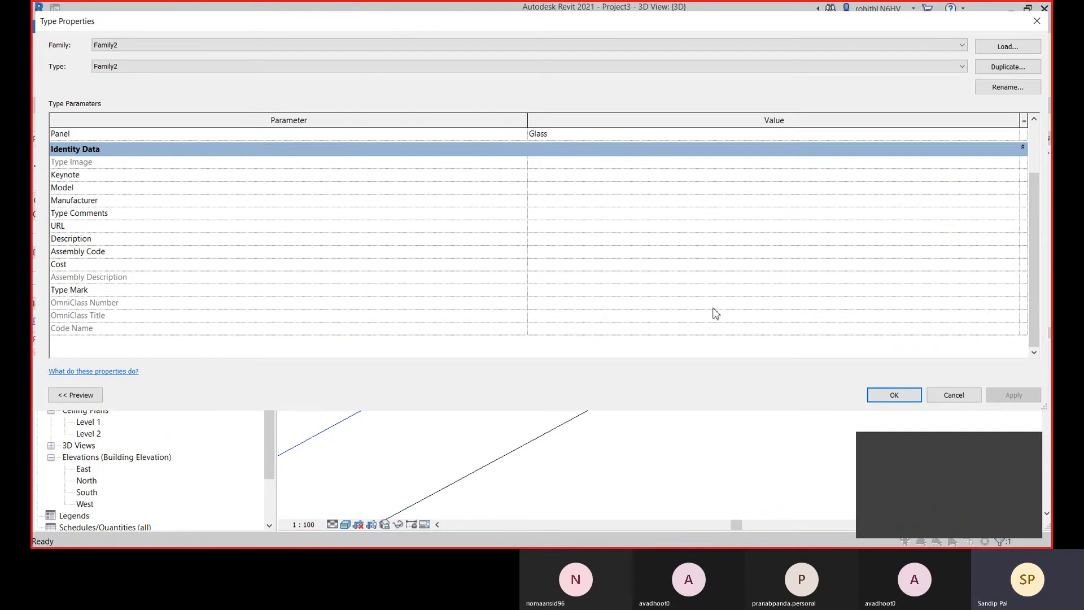
{"action": "left_click", "coordinate": [960, 394]}
{"action": "scroll", "coordinate": [653, 396], "scroll_direction": "down", "scroll_amount": 3}
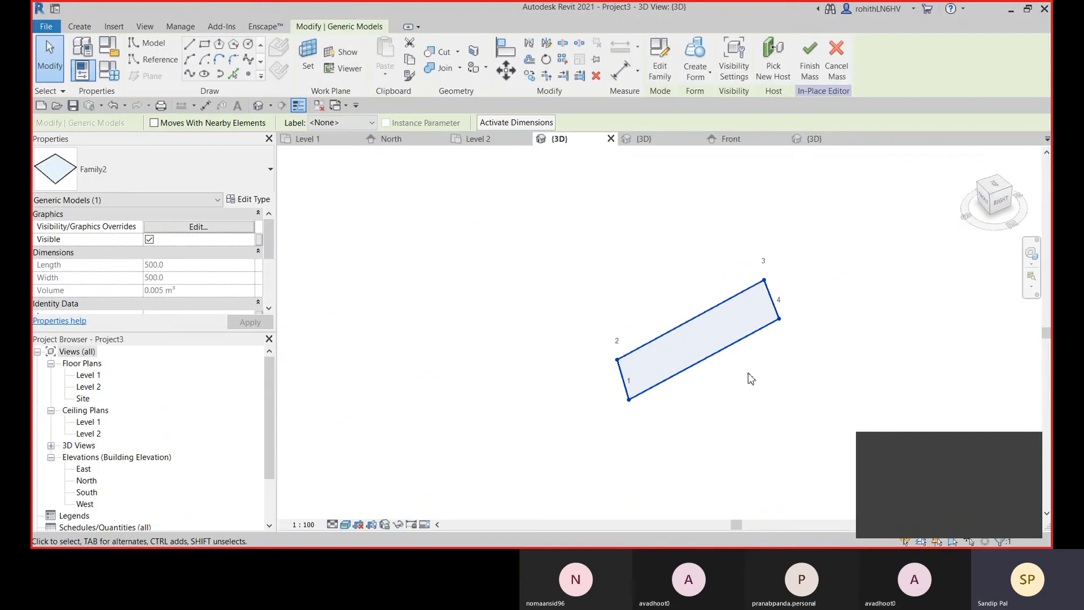
{"action": "scroll", "coordinate": [747, 373], "scroll_direction": "up", "scroll_amount": 1}
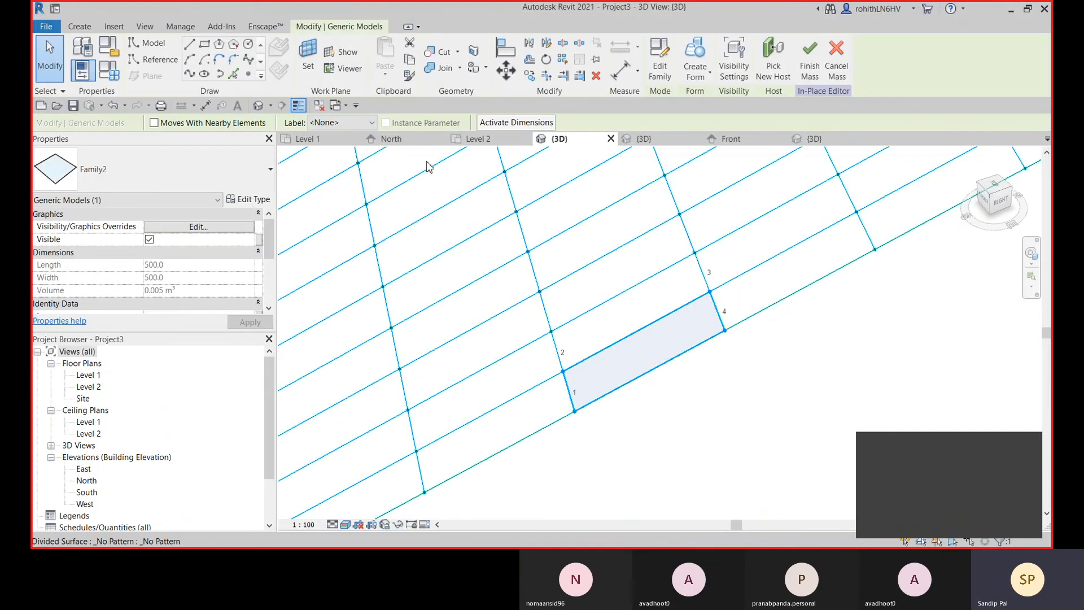
Switch to the Family2 family's 3D view and dismiss the save reminder without saving the project.
{"action": "left_click", "coordinate": [398, 142]}
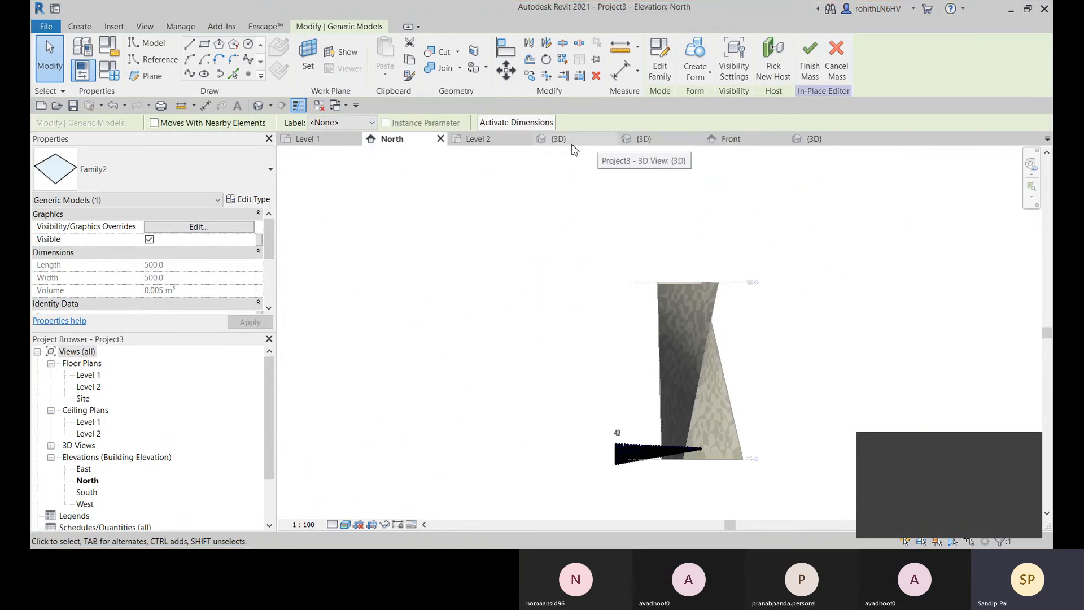
{"action": "left_click", "coordinate": [659, 140]}
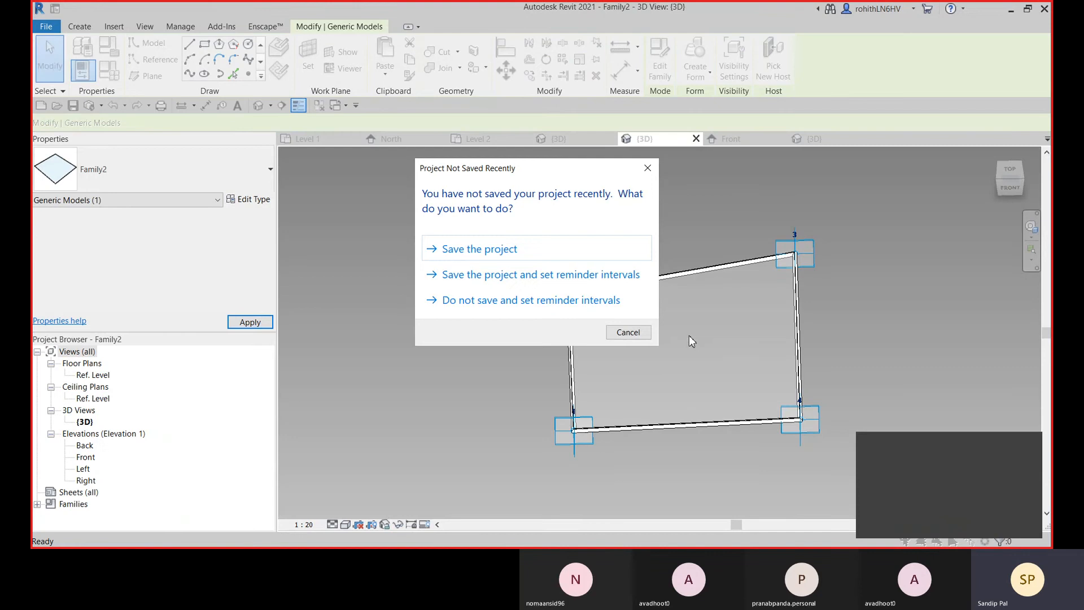
{"action": "left_click", "coordinate": [624, 335]}
{"action": "middle_click_drag", "start_coordinate": [659, 418], "coordinate": [655, 384]}
{"action": "middle_click_drag", "start_coordinate": [634, 446], "coordinate": [585, 395], "text": "shift"}
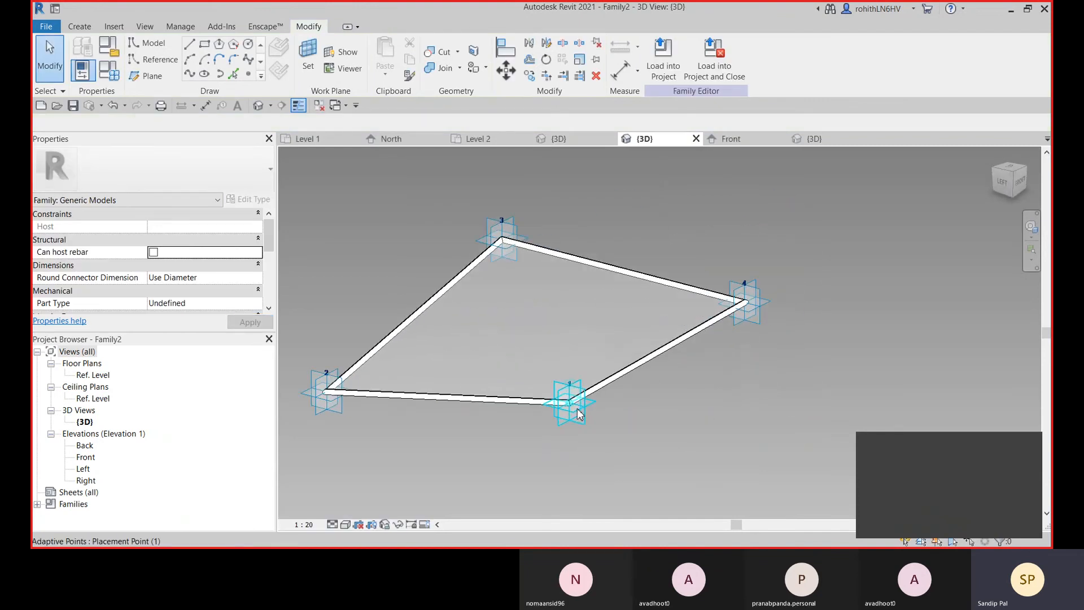
Inspect adaptive point 1 of the panel and review the family's type parameters without changing anything.
{"action": "left_click", "coordinate": [579, 413]}
{"action": "scroll", "coordinate": [649, 409], "scroll_direction": "down", "scroll_amount": 4}
{"action": "middle_click_drag", "start_coordinate": [668, 413], "coordinate": [603, 466], "text": "shift"}
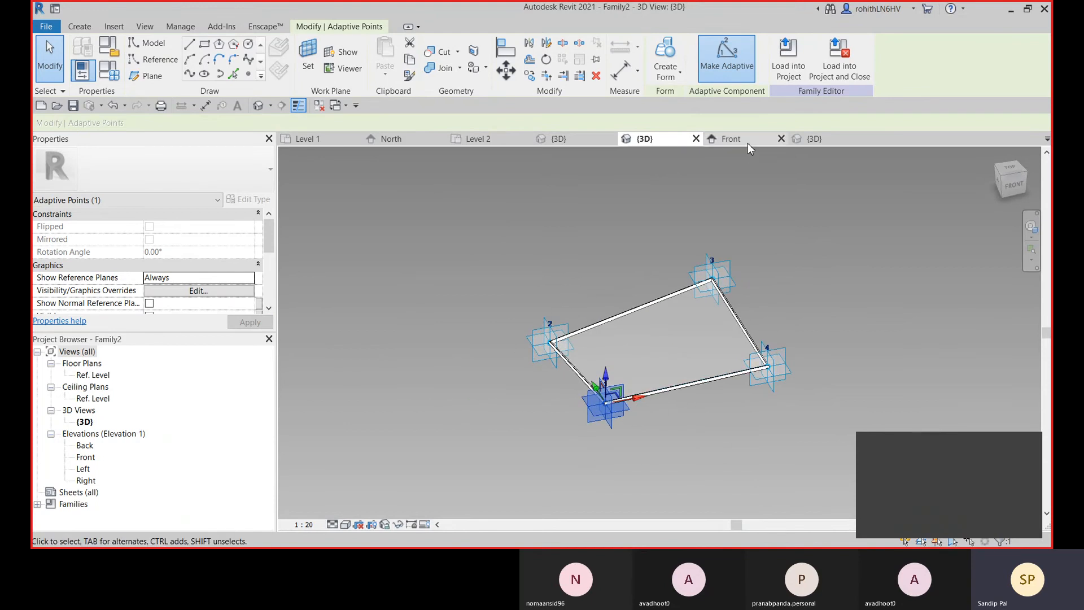
{"action": "scroll", "coordinate": [661, 394], "scroll_direction": "up", "scroll_amount": 3}
{"action": "scroll", "coordinate": [661, 394], "scroll_direction": "up", "scroll_amount": 3}
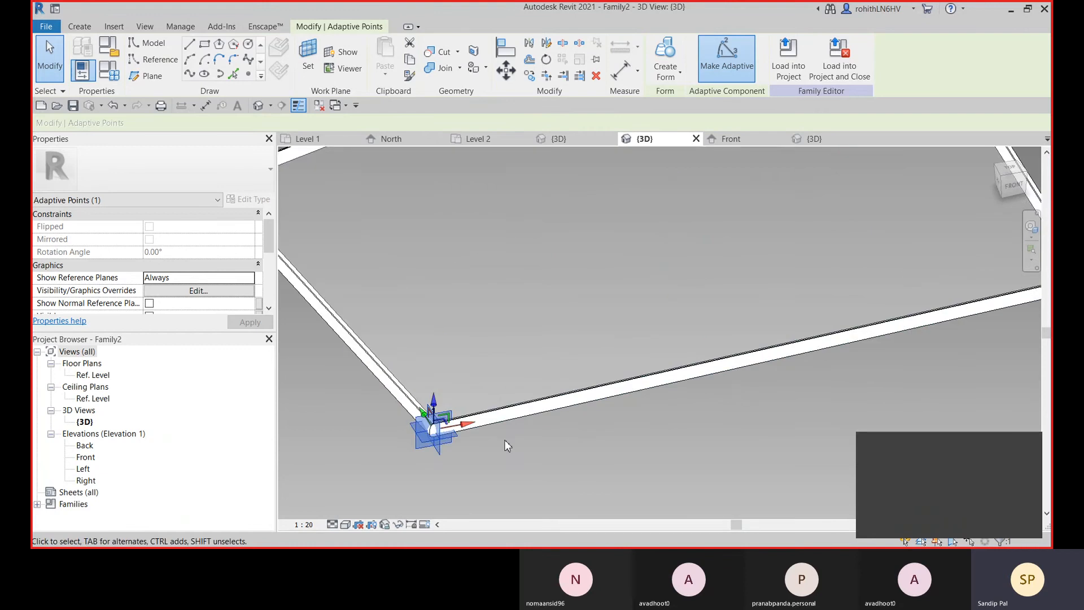
{"action": "scroll", "coordinate": [494, 432], "scroll_direction": "down", "scroll_amount": 3}
{"action": "scroll", "coordinate": [749, 337], "scroll_direction": "down", "scroll_amount": 2}
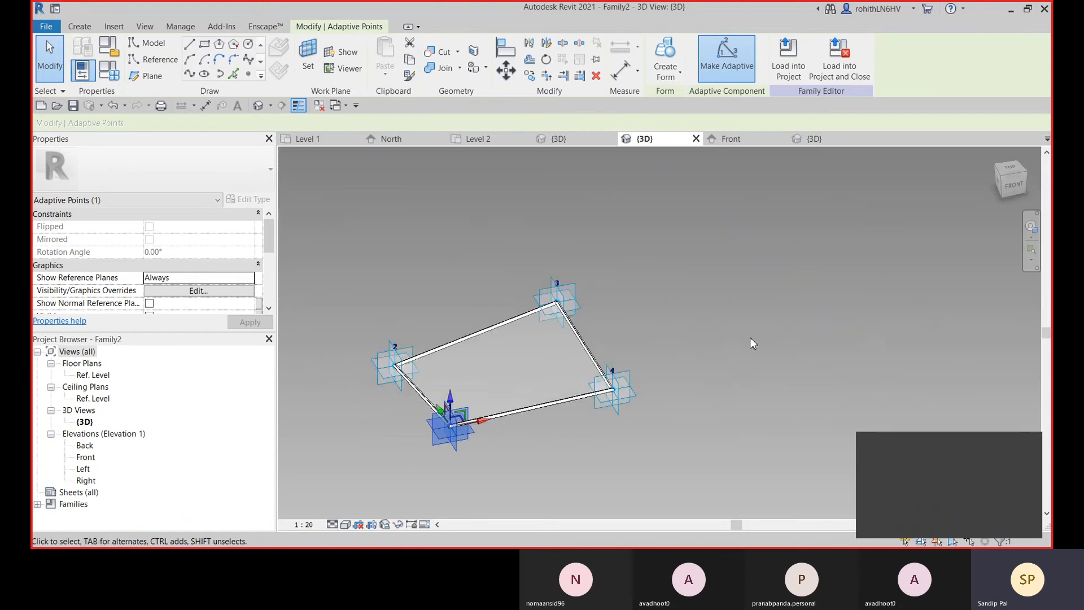
{"action": "left_click", "coordinate": [759, 336]}
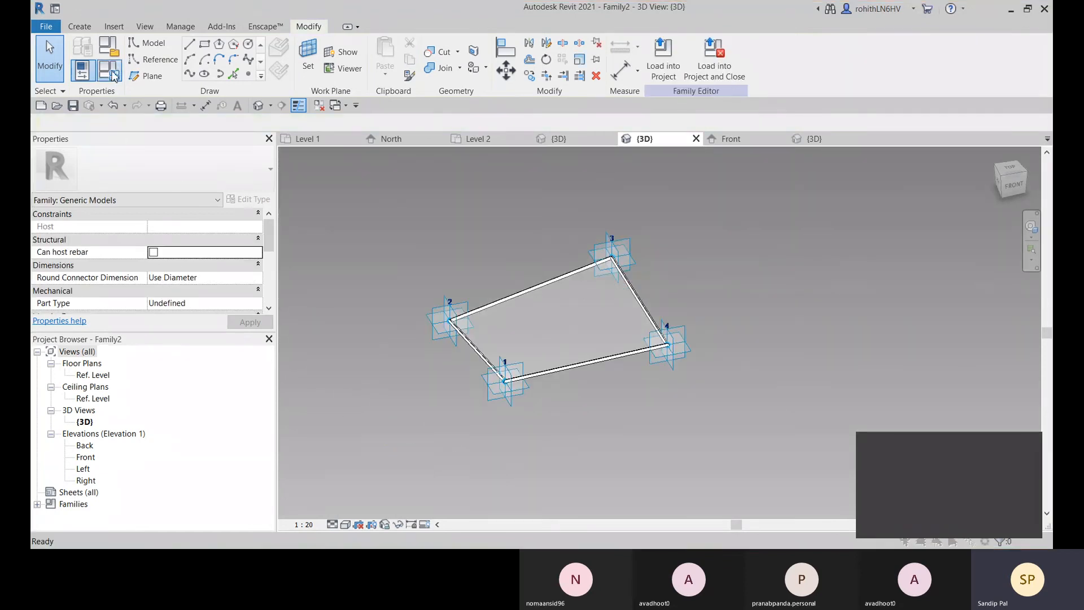
{"action": "left_click", "coordinate": [109, 47]}
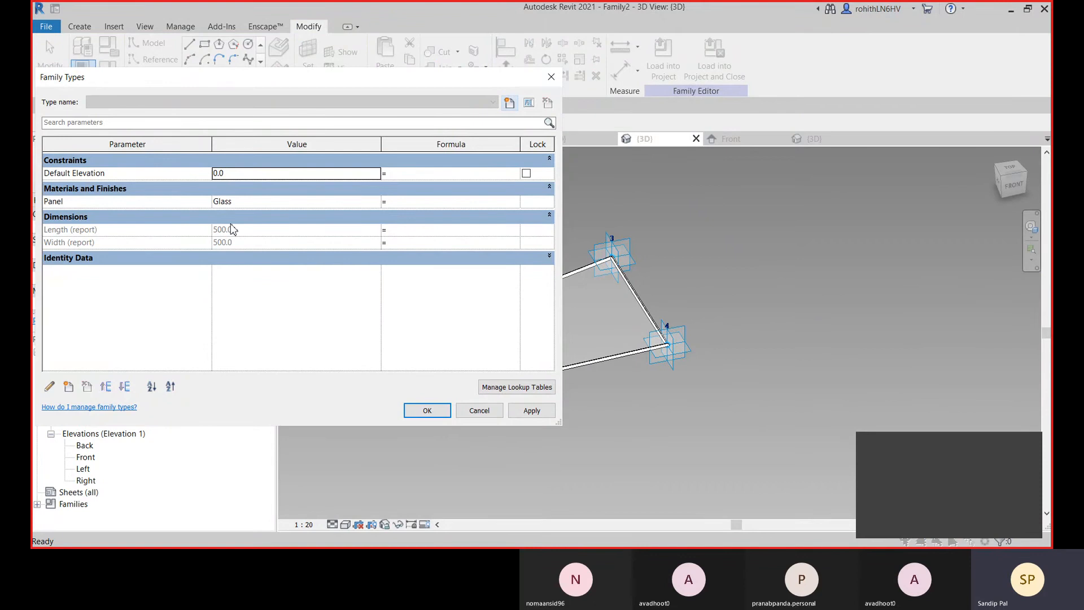
{"action": "left_click", "coordinate": [478, 415]}
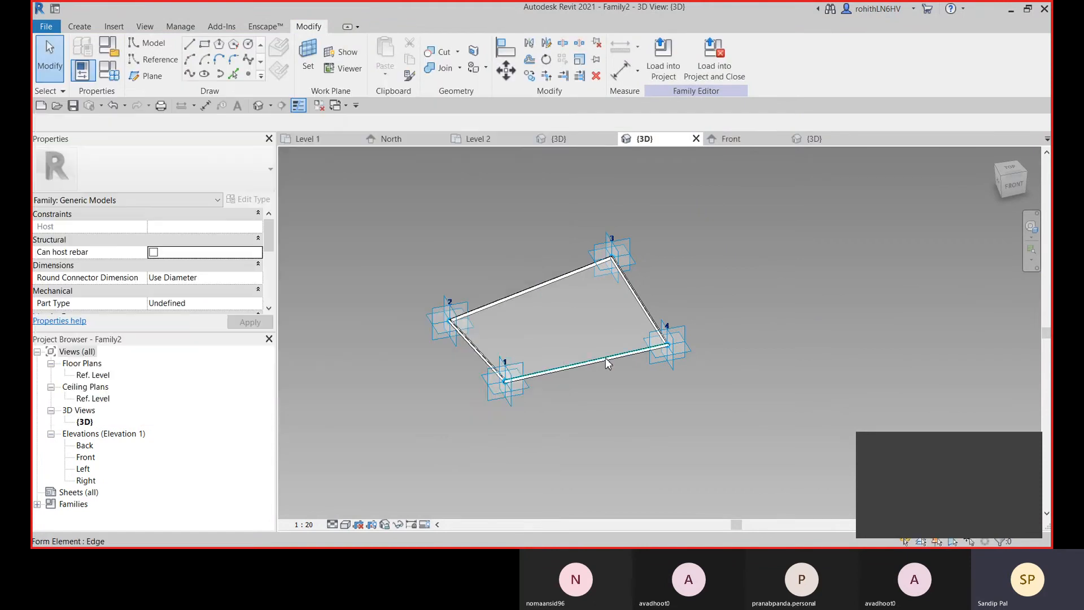
Delete the Width and Length reporting parameters from the Family2 family types and accept the change.
{"action": "left_click", "coordinate": [113, 77]}
{"action": "left_click", "coordinate": [61, 244]}
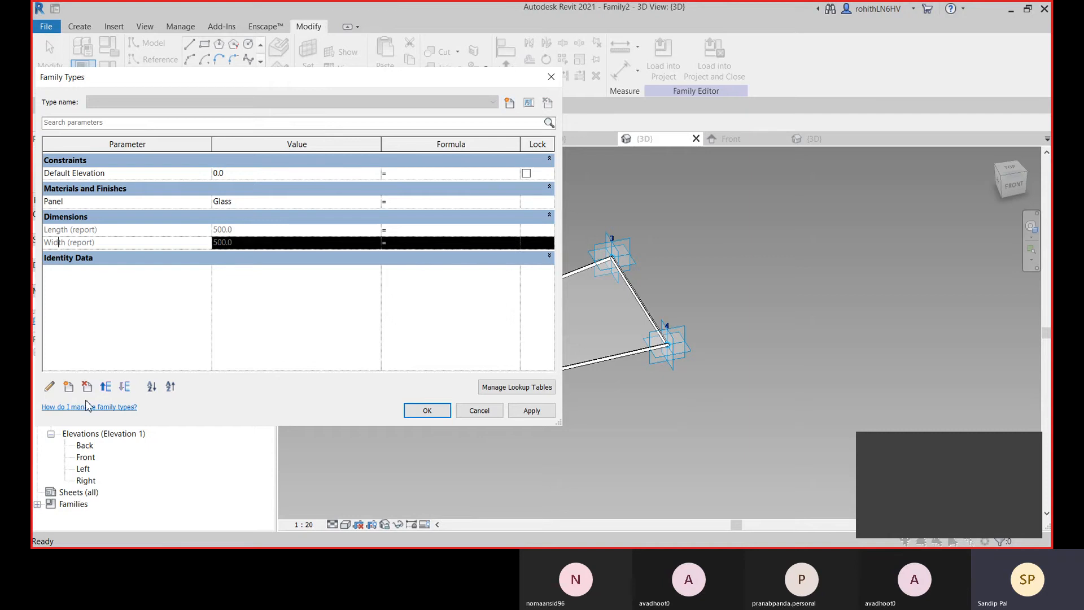
{"action": "left_click", "coordinate": [86, 386]}
{"action": "left_click", "coordinate": [566, 285]}
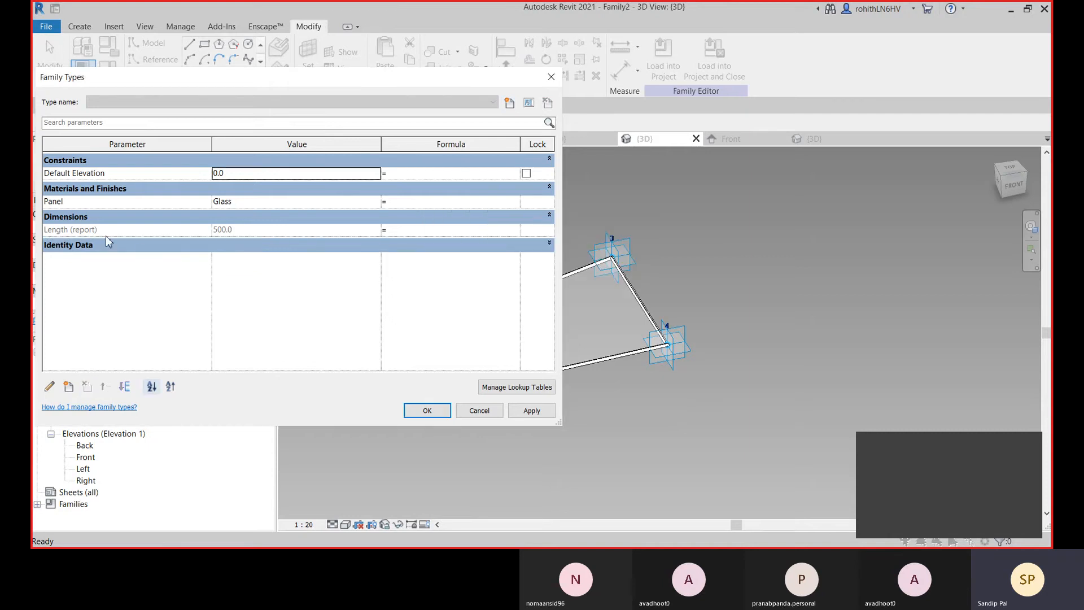
{"action": "left_click", "coordinate": [108, 230]}
{"action": "left_click", "coordinate": [86, 386]}
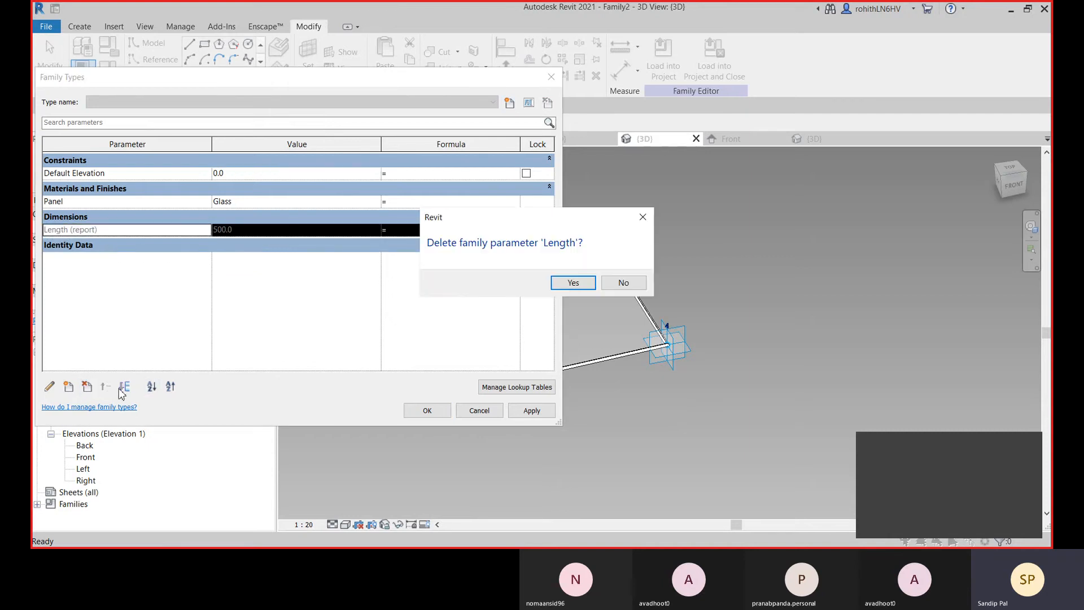
{"action": "left_click", "coordinate": [570, 284]}
{"action": "left_click", "coordinate": [427, 411]}
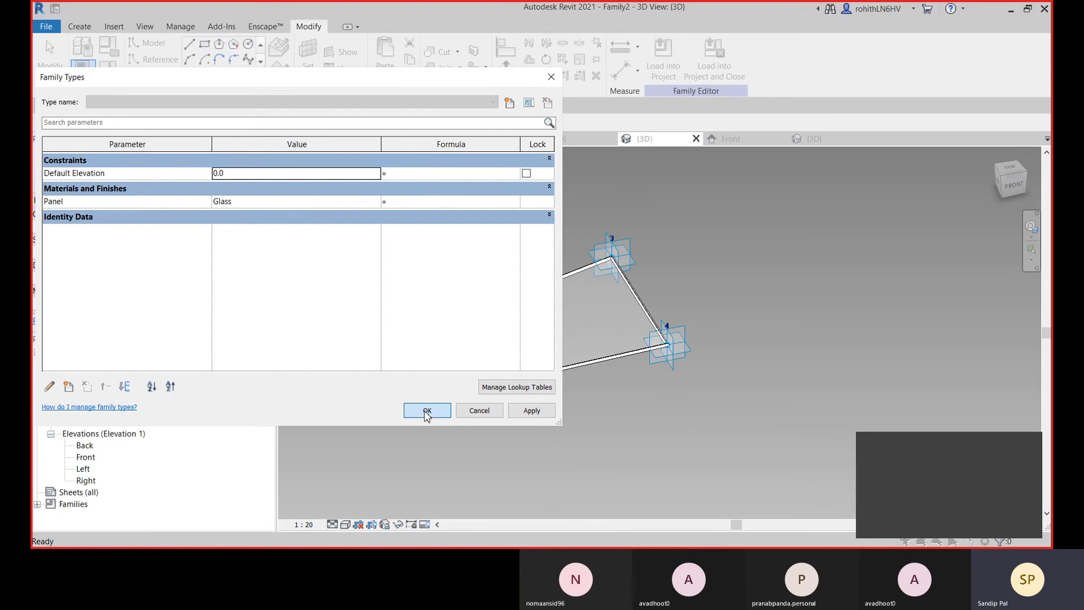
Place an aligned dimension between adaptive points 1 and 4, offset outward from the panel's edge.
{"action": "left_click", "coordinate": [625, 75]}
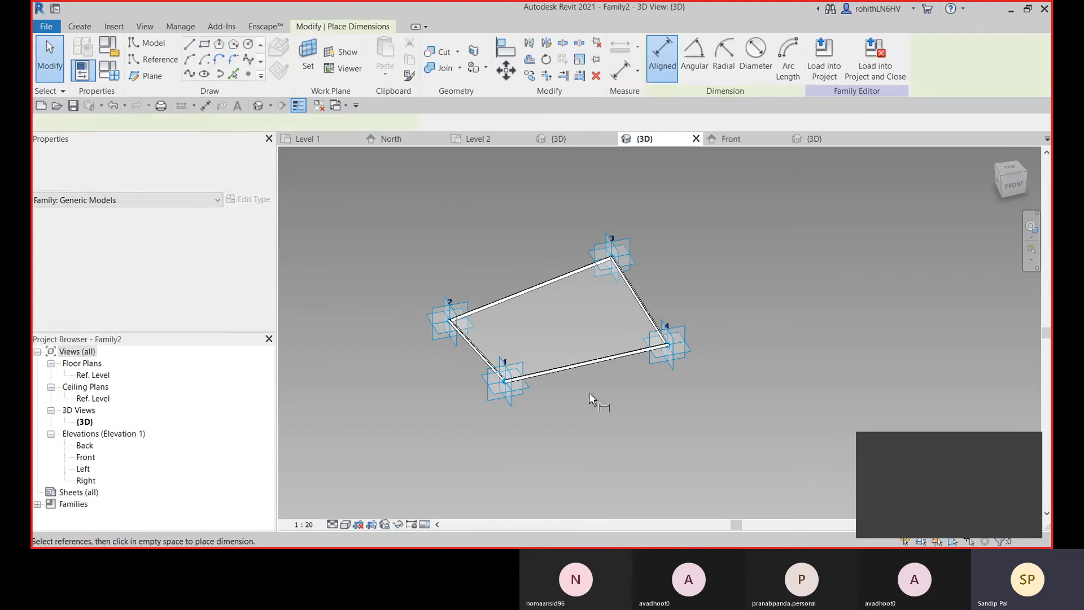
{"action": "left_click", "coordinate": [505, 383]}
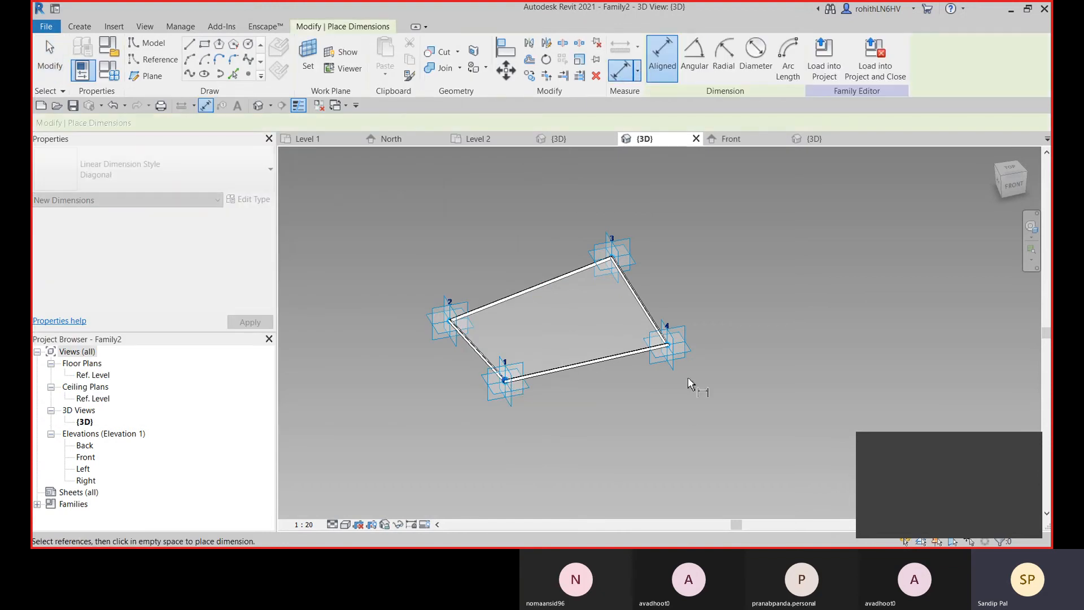
{"action": "left_click", "coordinate": [668, 346]}
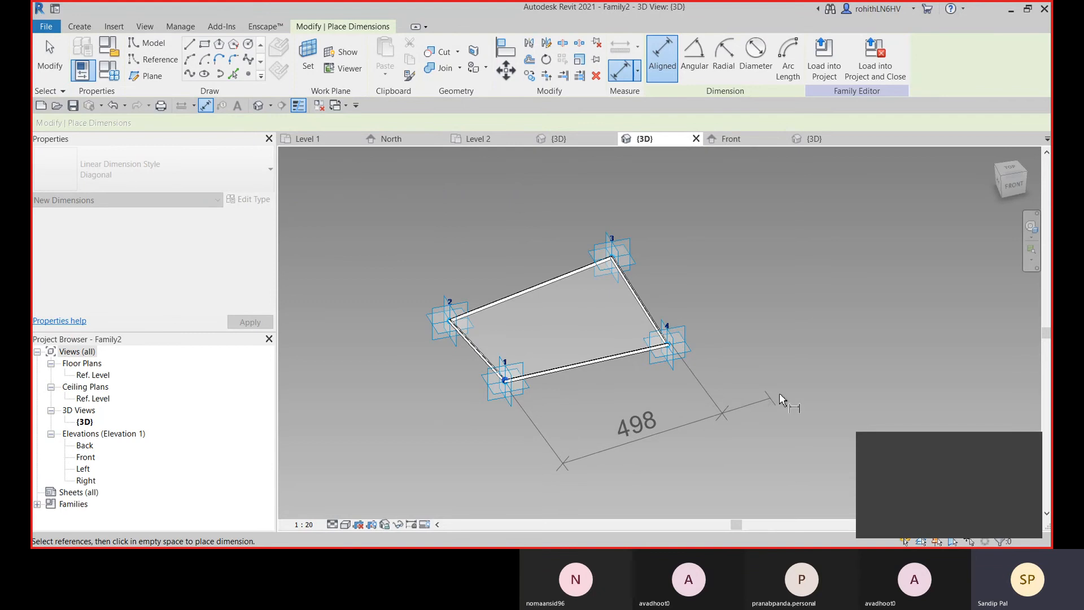
{"action": "left_click", "coordinate": [856, 365]}
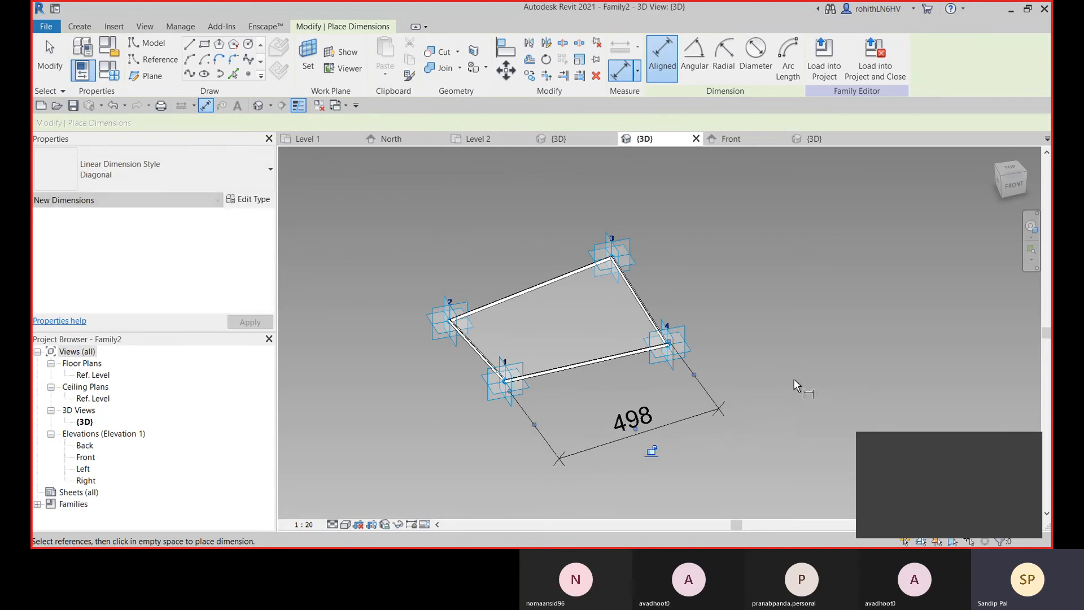
Add a second aligned dimension between adaptive points 2 and 1 outside the panel, and end dimensioning.
{"action": "middle_click_drag", "start_coordinate": [798, 382], "coordinate": [881, 356], "text": "shift"}
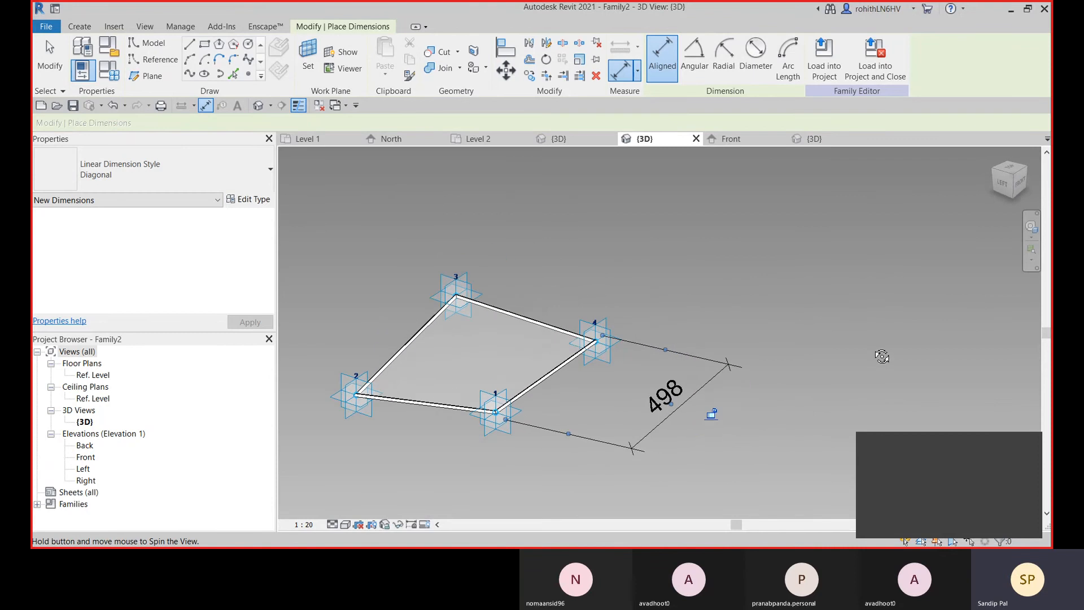
{"action": "middle_click_drag", "start_coordinate": [461, 442], "coordinate": [552, 404]}
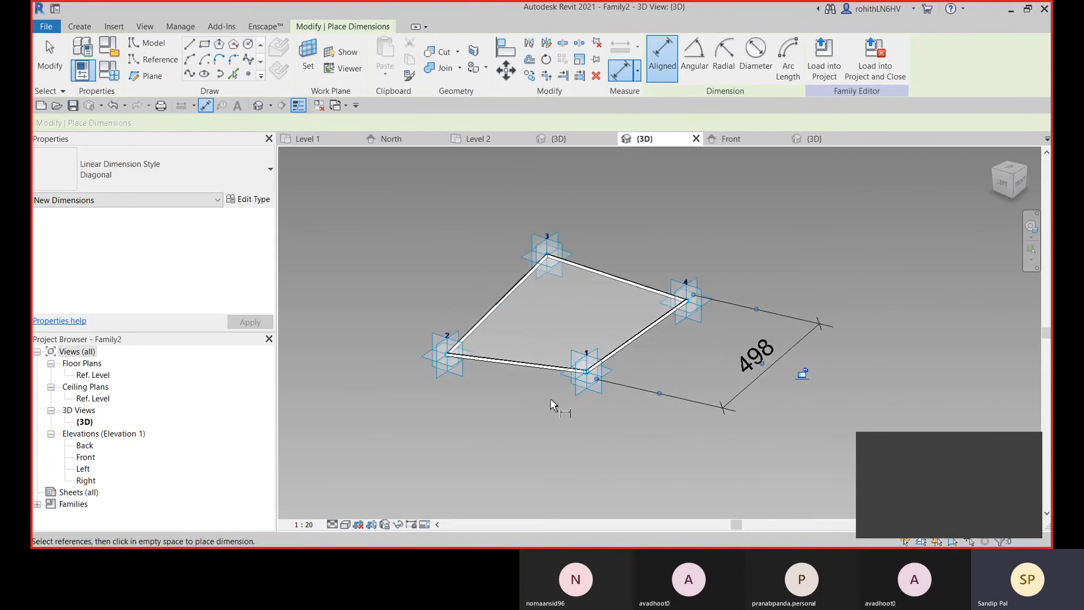
{"action": "left_click", "coordinate": [447, 357]}
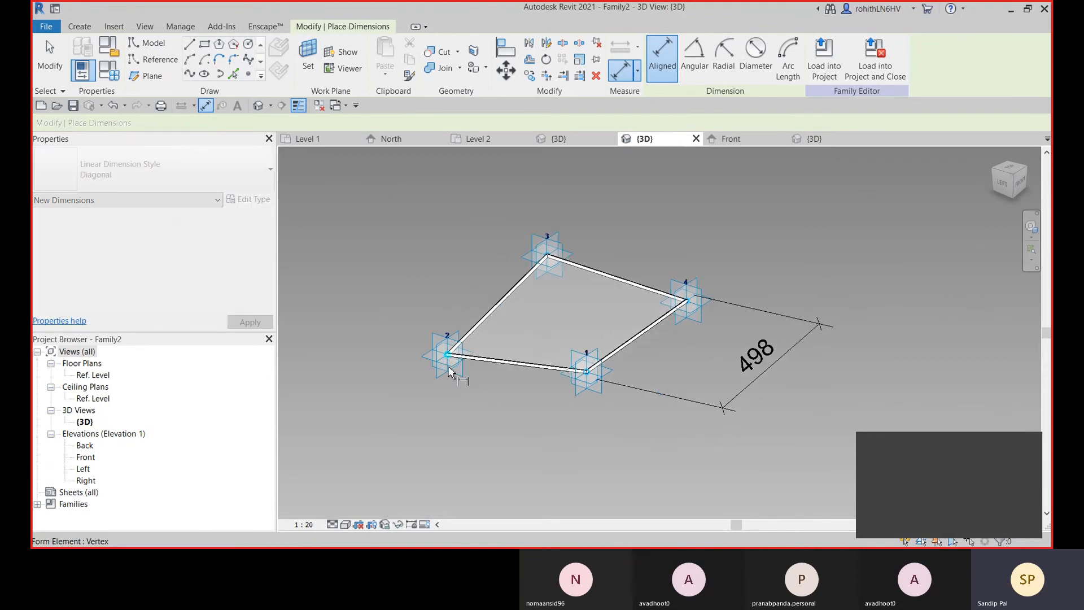
{"action": "left_click", "coordinate": [587, 371]}
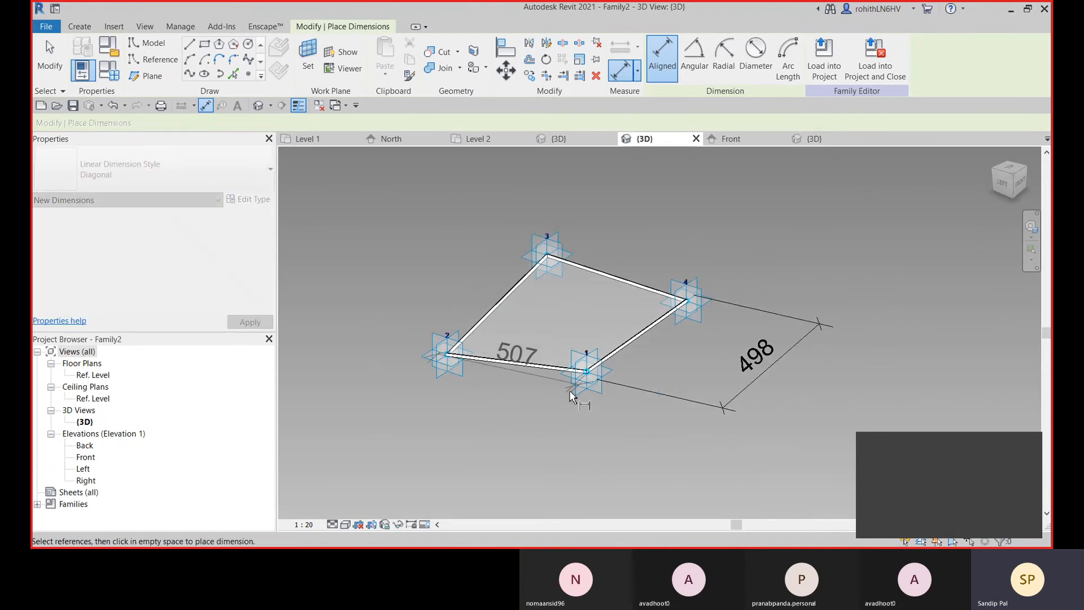
{"action": "left_click", "coordinate": [648, 496]}
{"action": "right_click", "coordinate": [751, 254]}
{"action": "left_click", "coordinate": [771, 258]}
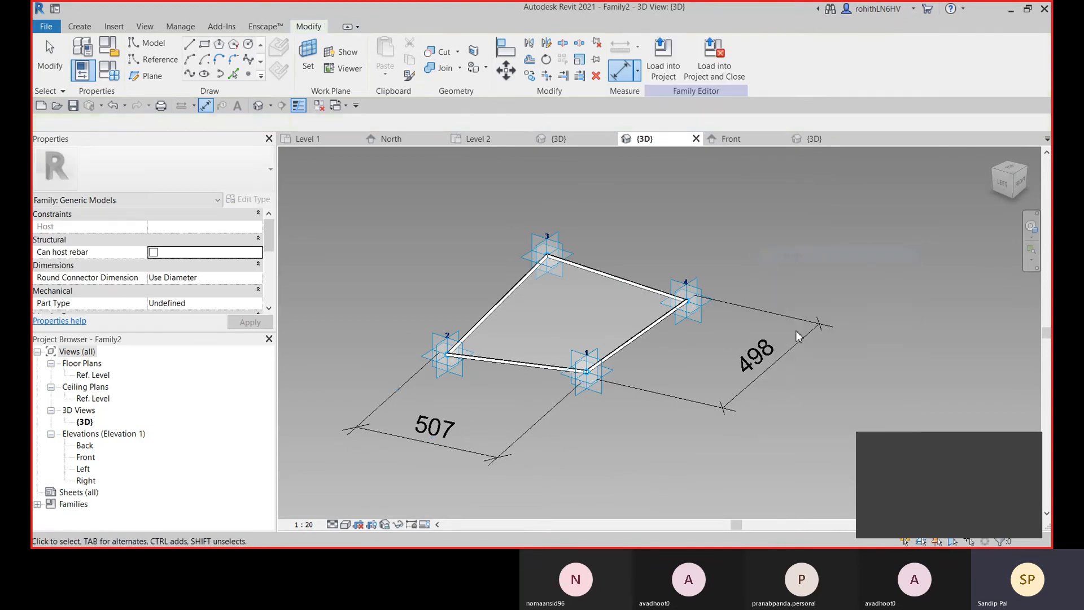
Label the dimension between points 1 and 4 with a new instance reporting parameter named Width.
{"action": "left_click", "coordinate": [776, 363]}
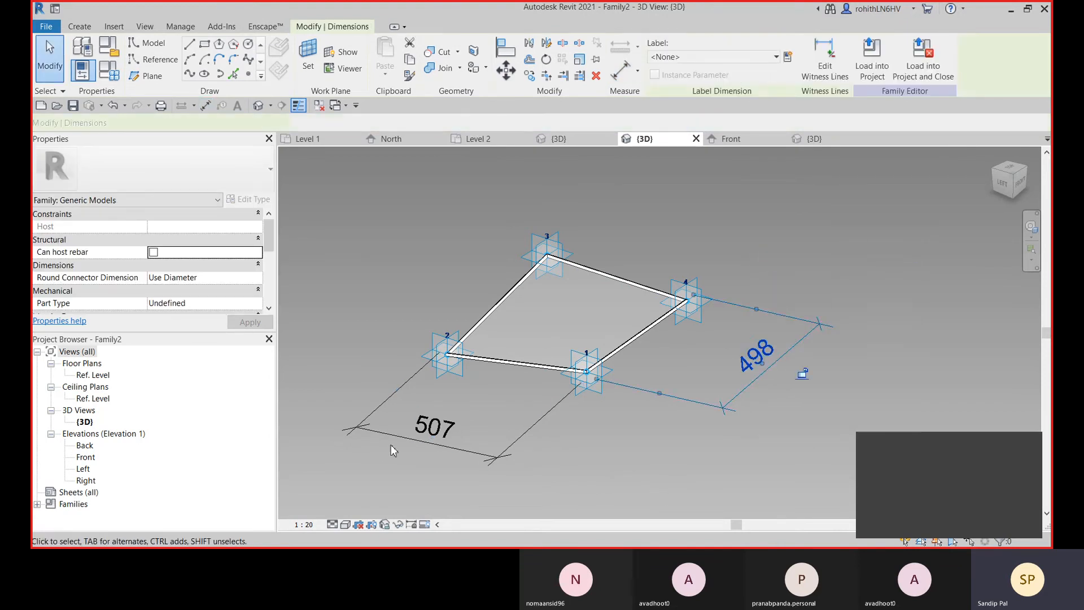
{"action": "left_click", "coordinate": [788, 57]}
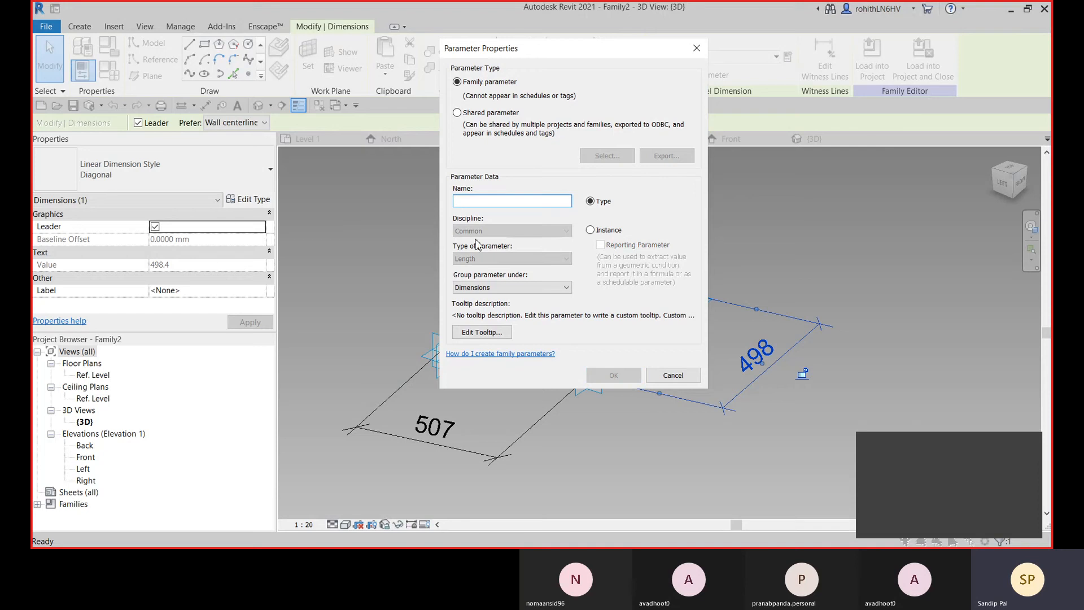
{"action": "left_click", "coordinate": [590, 230]}
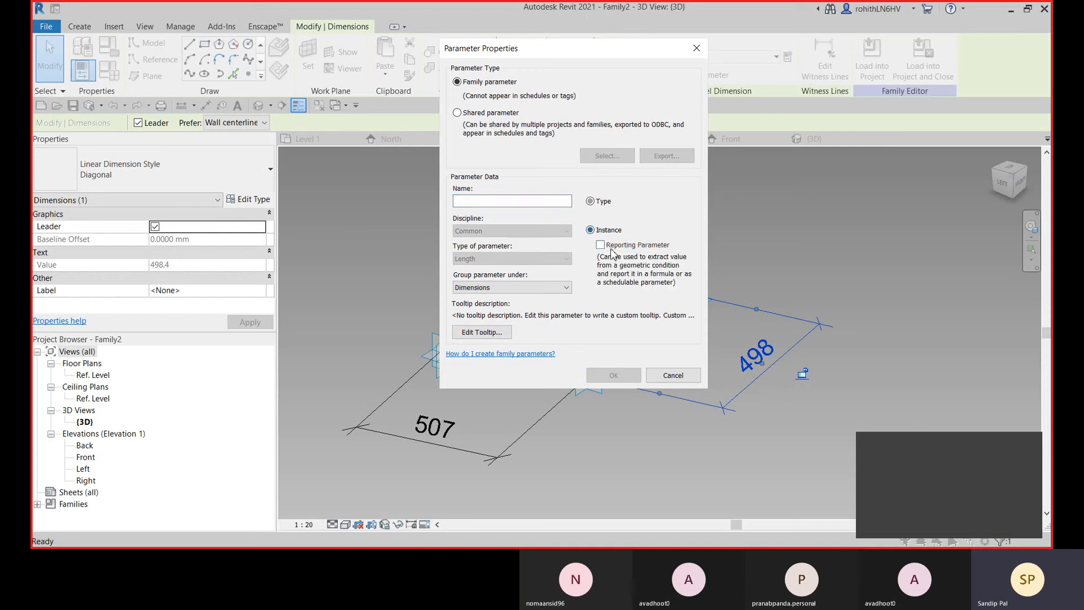
{"action": "left_click", "coordinate": [600, 245]}
{"action": "left_click", "coordinate": [480, 201]}
{"action": "type", "text": "Width"}
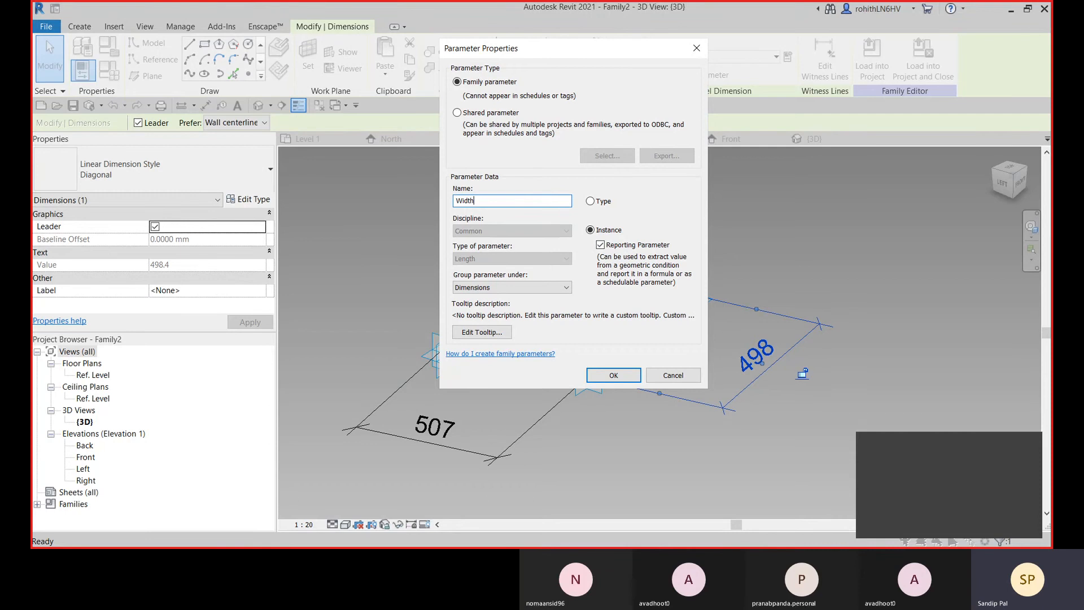
{"action": "left_click", "coordinate": [597, 375]}
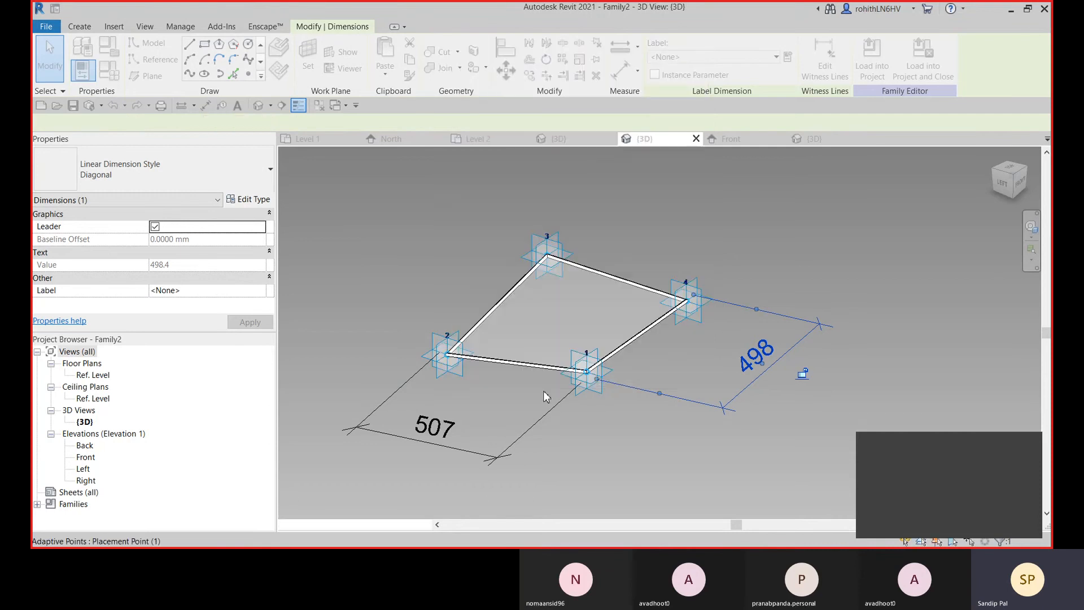
Label the dimension between points 1 and 2 with a new instance reporting parameter named Length.
{"action": "left_click", "coordinate": [540, 423]}
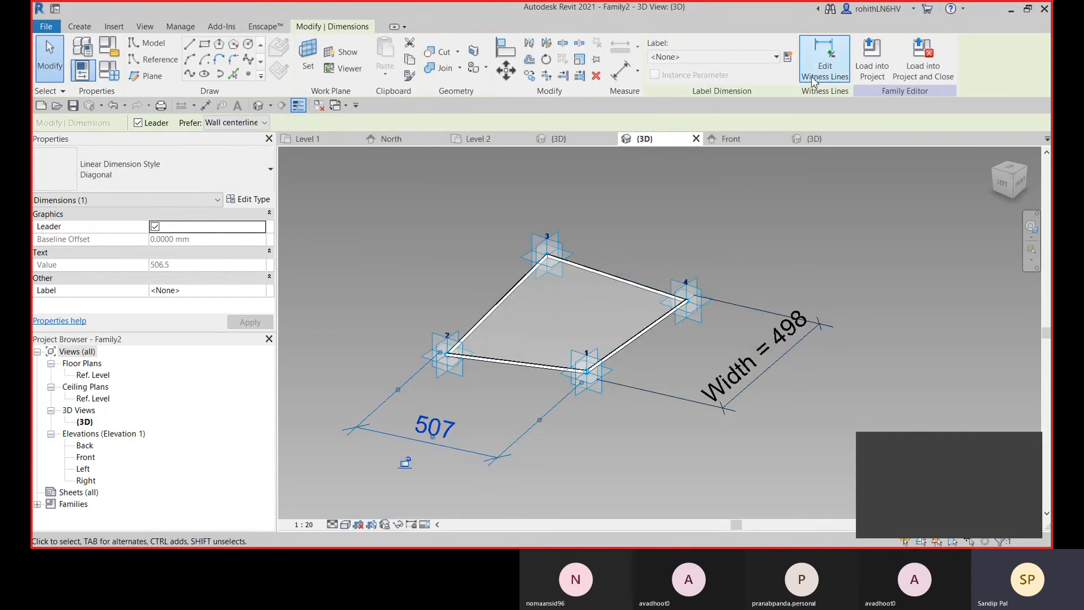
{"action": "left_click", "coordinate": [788, 57]}
{"action": "type", "text": "L"}
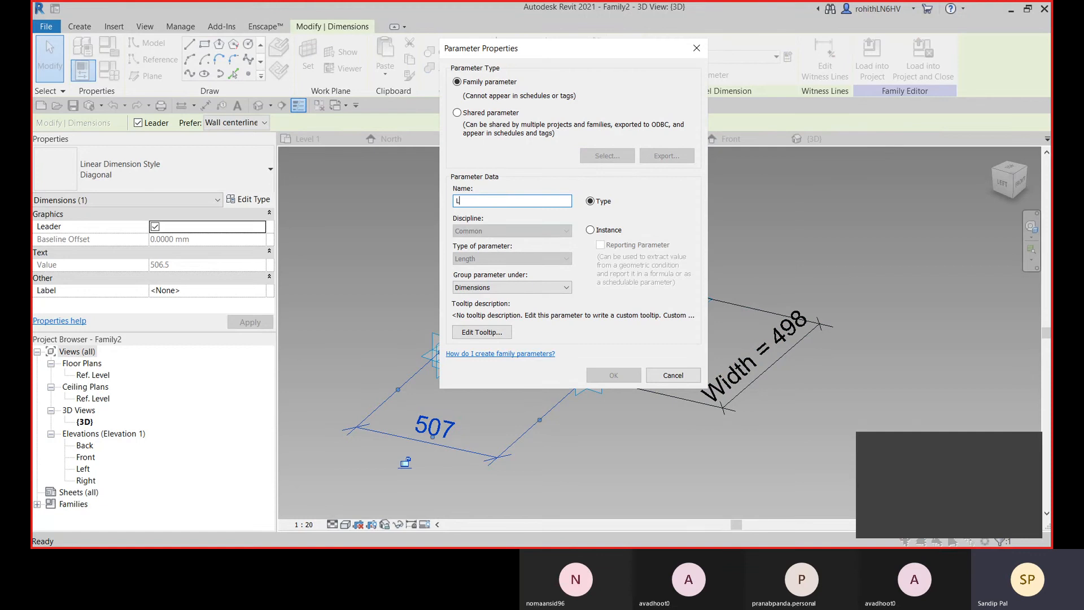
{"action": "type", "text": "ength"}
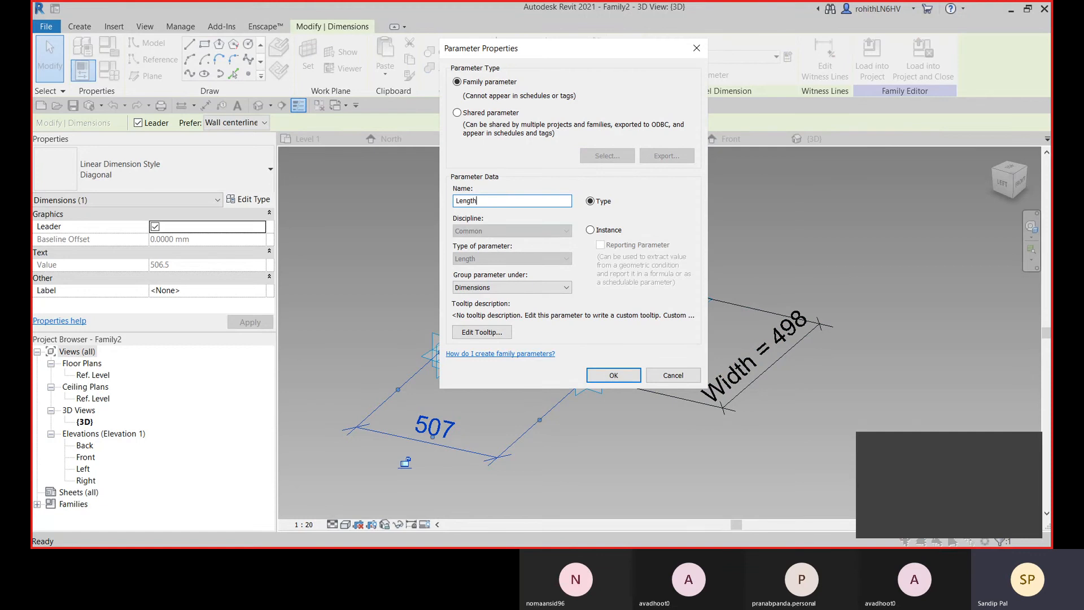
{"action": "left_click", "coordinate": [590, 229]}
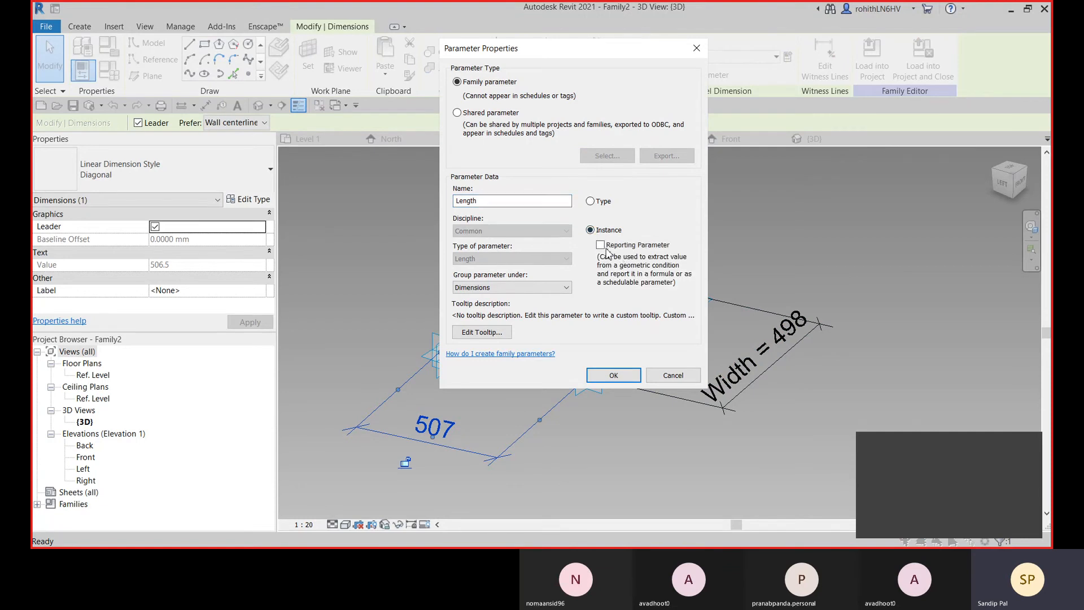
{"action": "left_click", "coordinate": [600, 244]}
{"action": "left_click", "coordinate": [614, 376]}
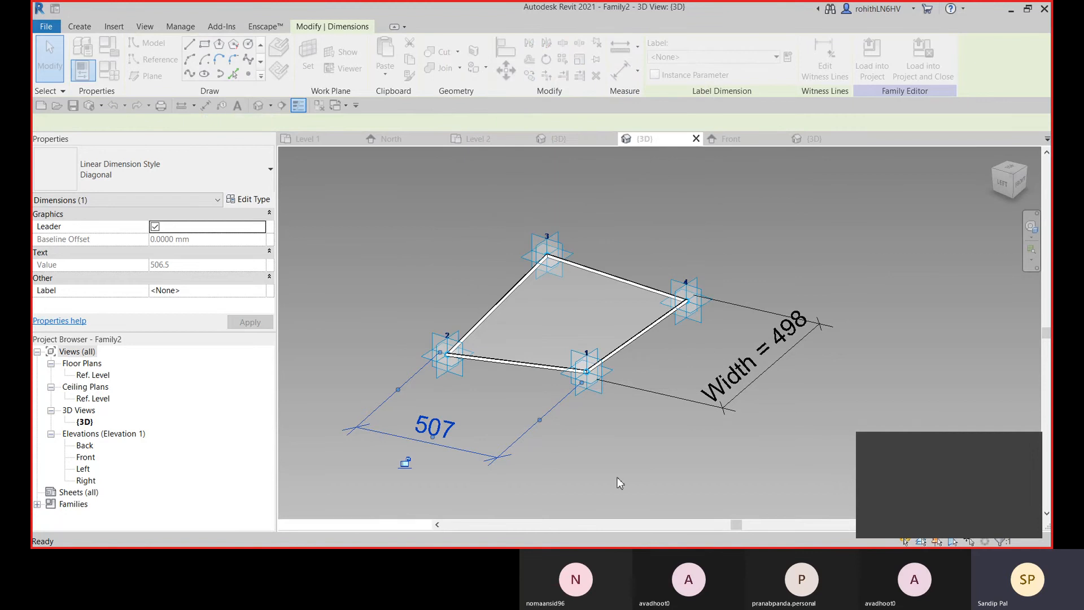
Move adaptive point 2 outward, away from point 1, until the Length dimension is about 692 mm.
{"action": "key", "text": "Tab"}
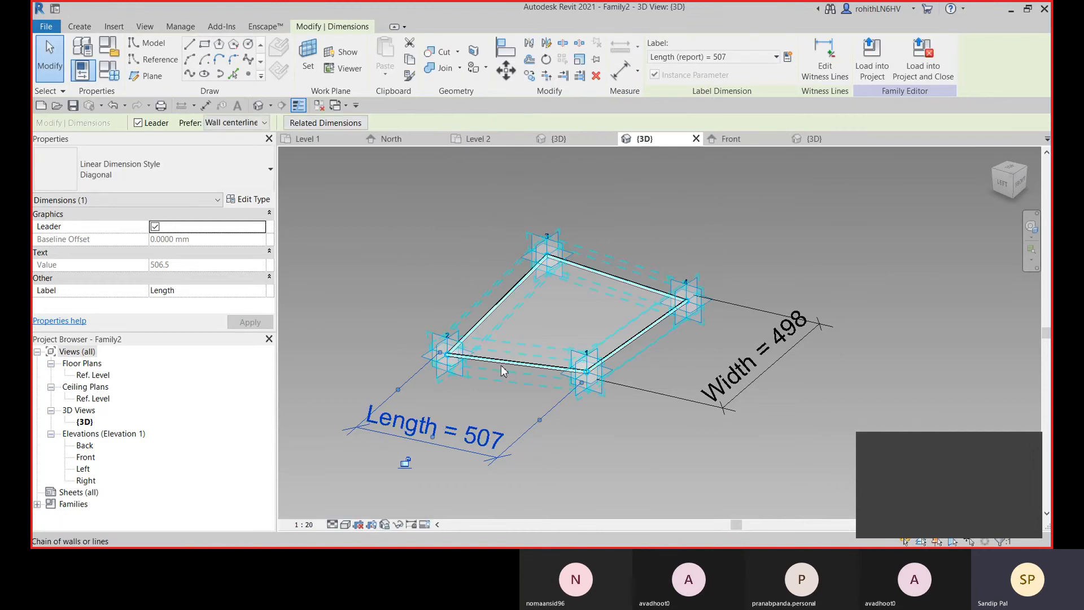
{"action": "left_click", "coordinate": [502, 368]}
{"action": "middle_click_drag", "start_coordinate": [437, 356], "coordinate": [475, 326]}
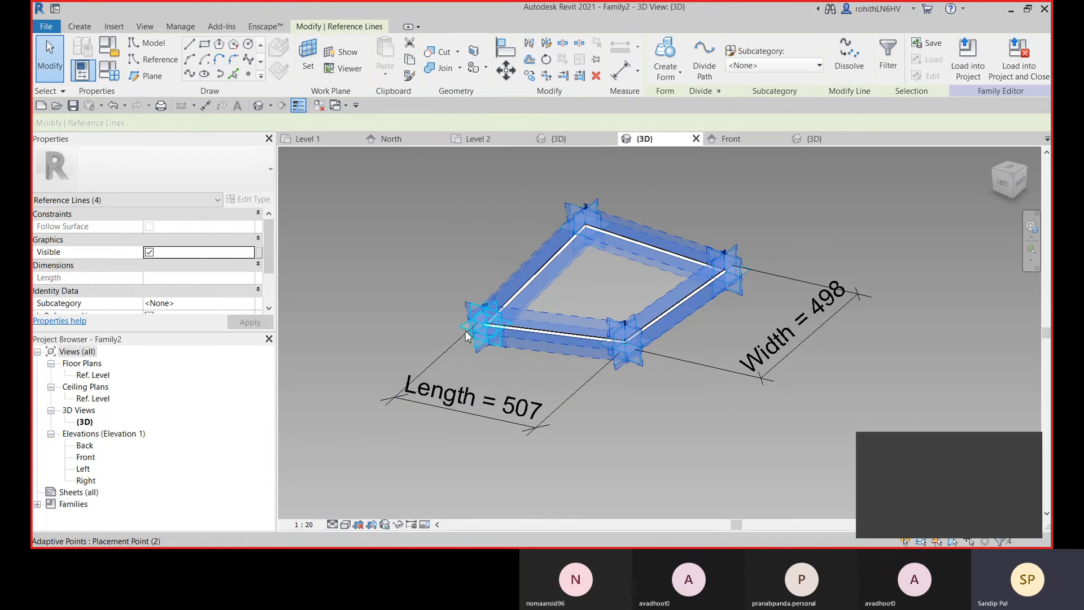
{"action": "left_click", "coordinate": [466, 323]}
{"action": "left_click_drag", "start_coordinate": [465, 316], "coordinate": [410, 303]}
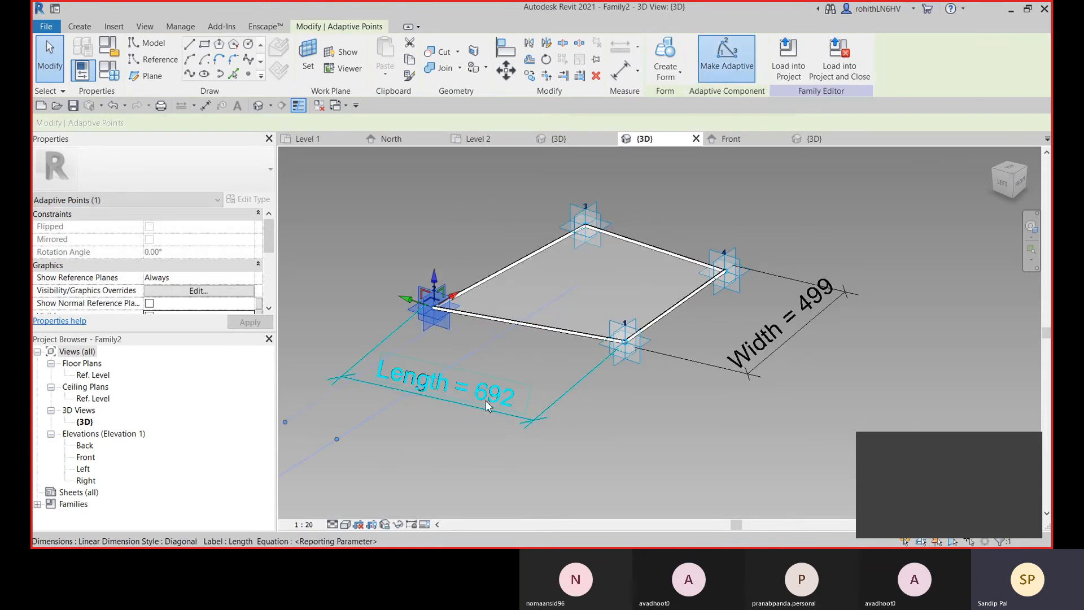
Review Family2's reporting parameters, and reload the family into Project3, overwriting the existing version and its parameter values.
{"action": "left_click", "coordinate": [108, 70]}
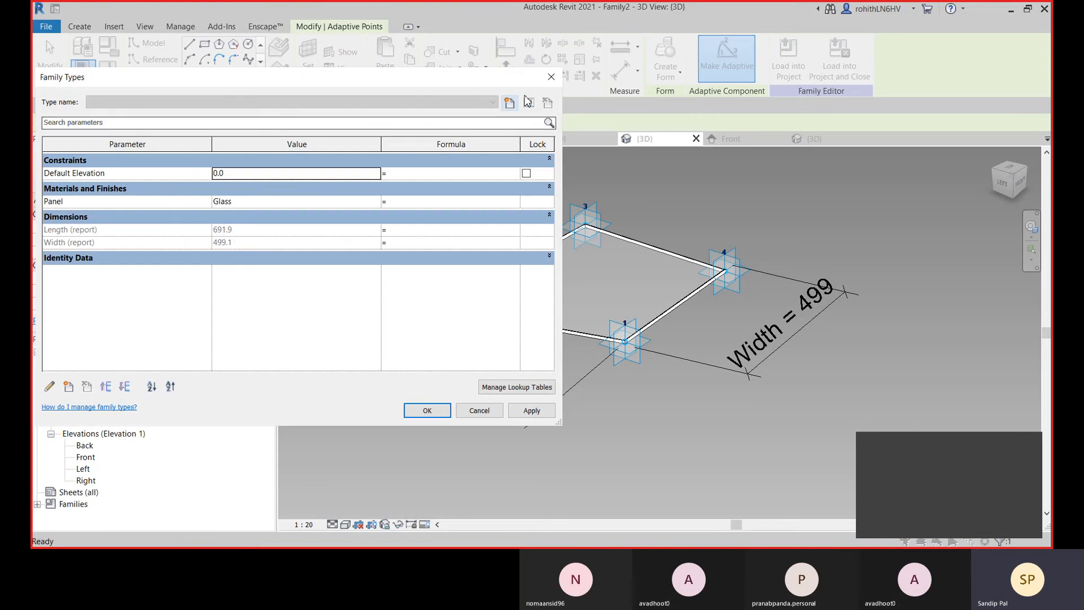
{"action": "left_click", "coordinate": [550, 76]}
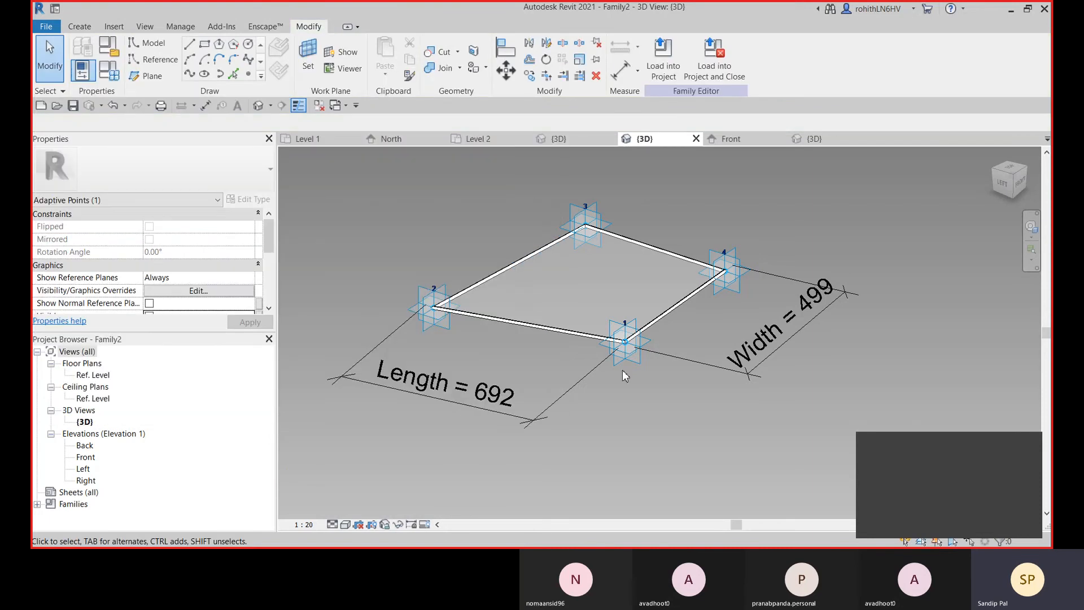
{"action": "left_click", "coordinate": [664, 68]}
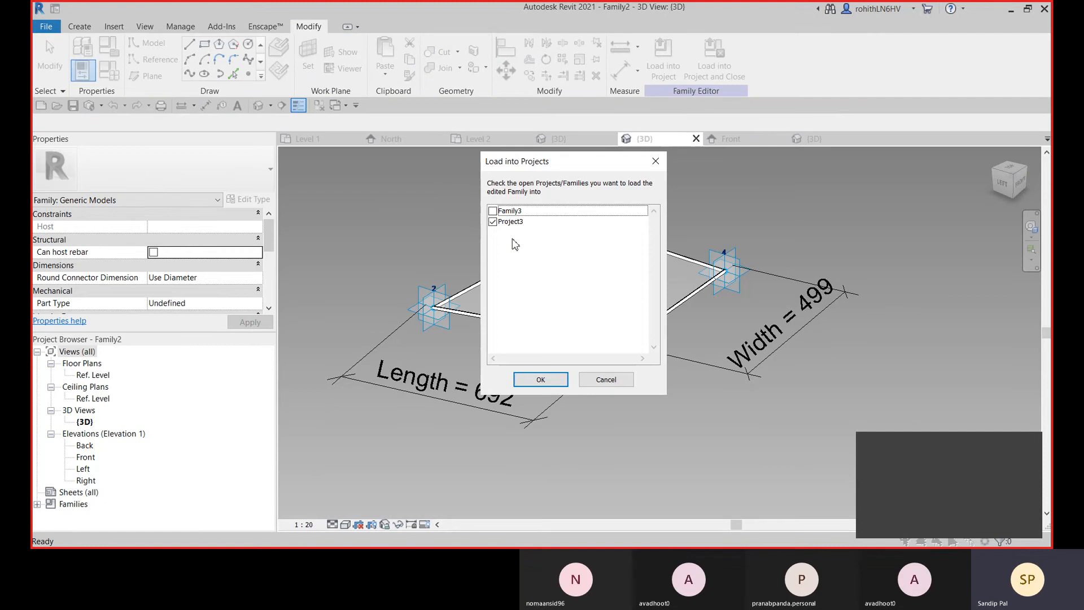
{"action": "left_click", "coordinate": [525, 379]}
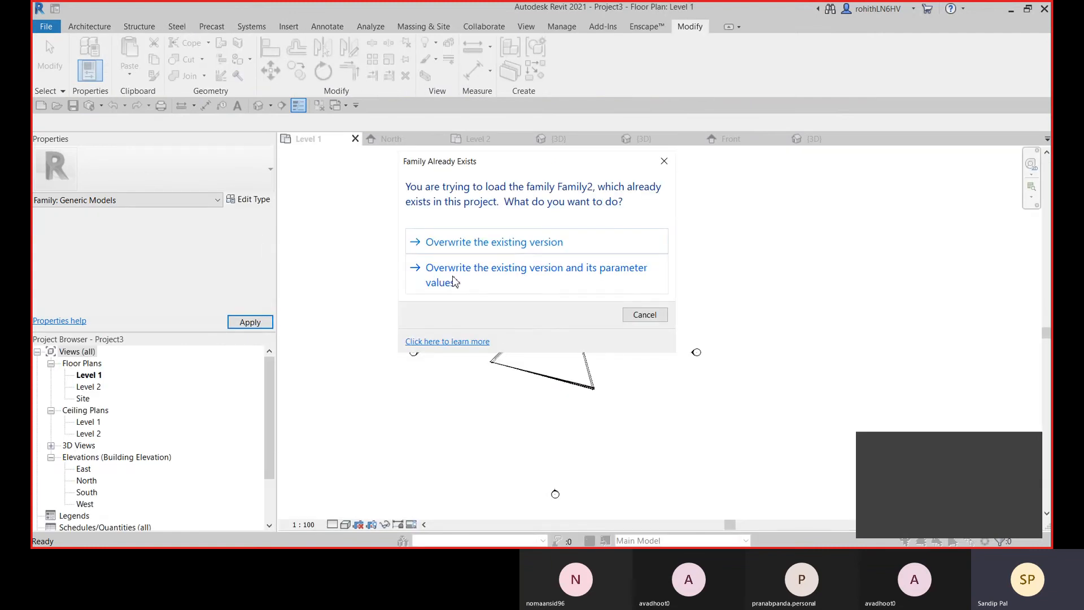
{"action": "left_click", "coordinate": [453, 281]}
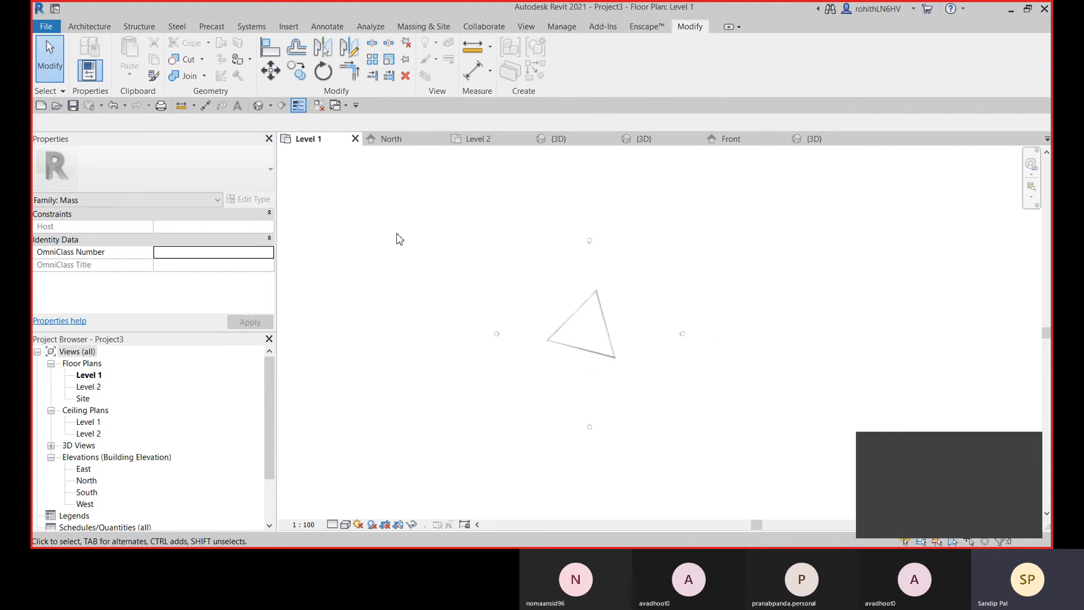
Open Project3's 3D view and examine the unpatterned divided surface beside the tower.
{"action": "left_click", "coordinate": [259, 106]}
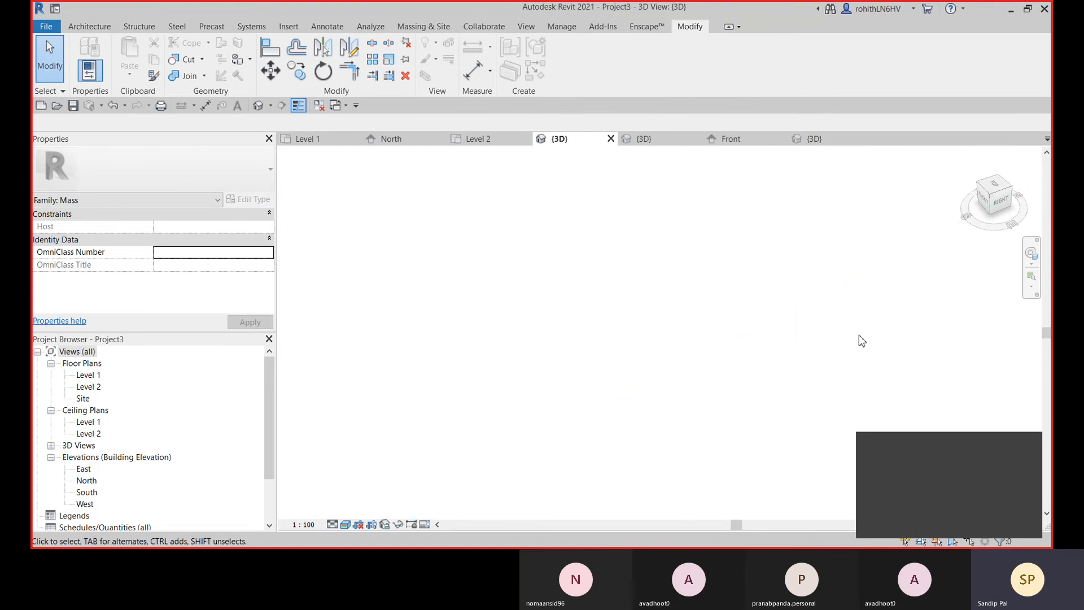
{"action": "right_click", "coordinate": [858, 330]}
{"action": "left_click", "coordinate": [916, 472]}
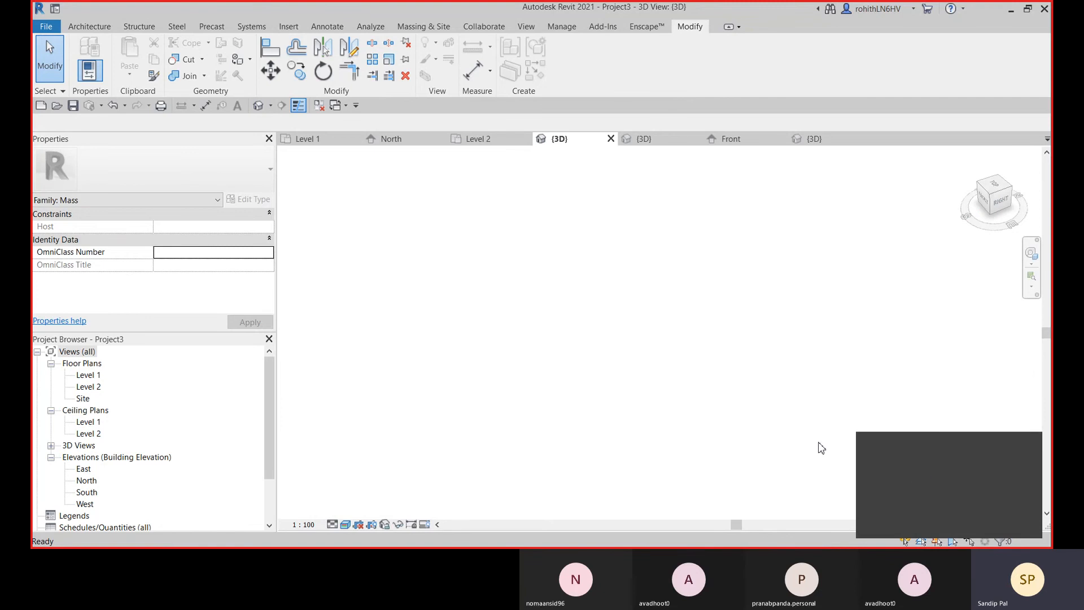
{"action": "middle_click_drag", "start_coordinate": [770, 468], "coordinate": [793, 458]}
{"action": "scroll", "coordinate": [755, 445], "scroll_direction": "up", "scroll_amount": 2}
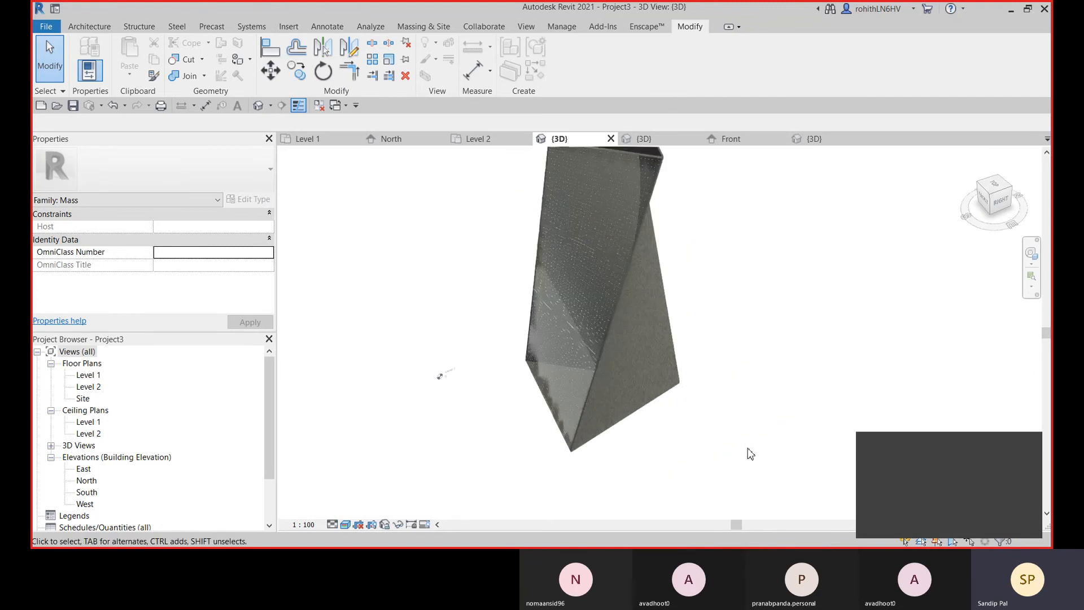
{"action": "scroll", "coordinate": [750, 451], "scroll_direction": "up", "scroll_amount": 3}
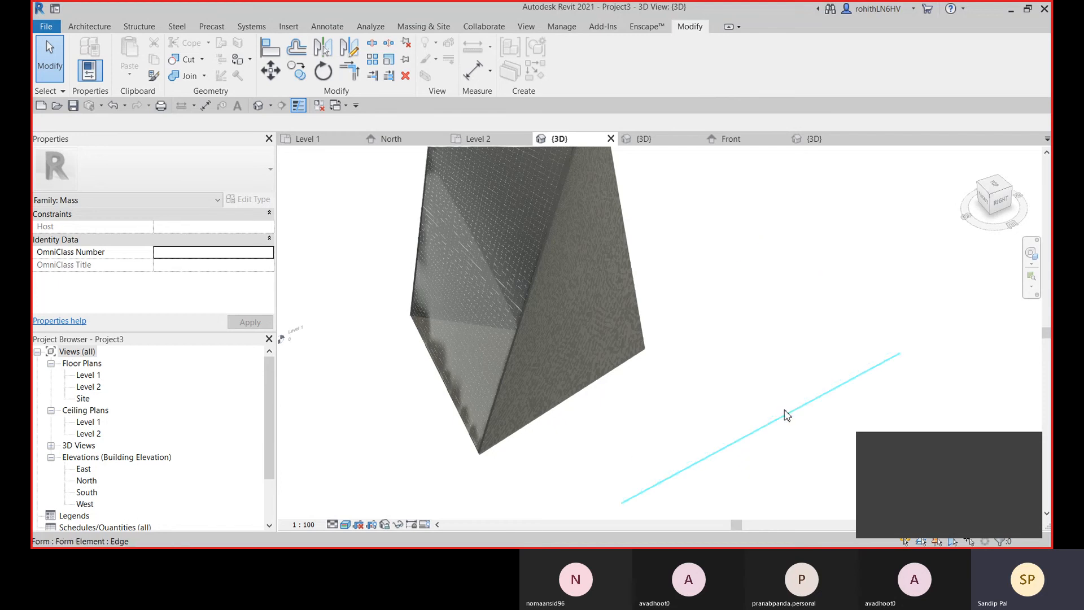
{"action": "left_click", "coordinate": [784, 395]}
{"action": "left_click", "coordinate": [948, 297]}
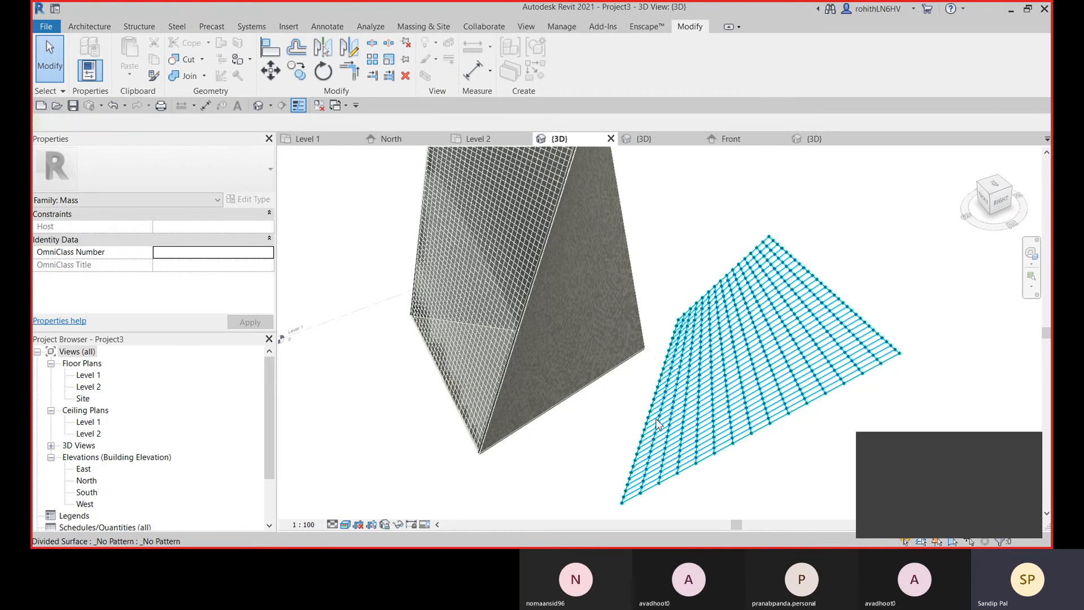
{"action": "left_click", "coordinate": [779, 375]}
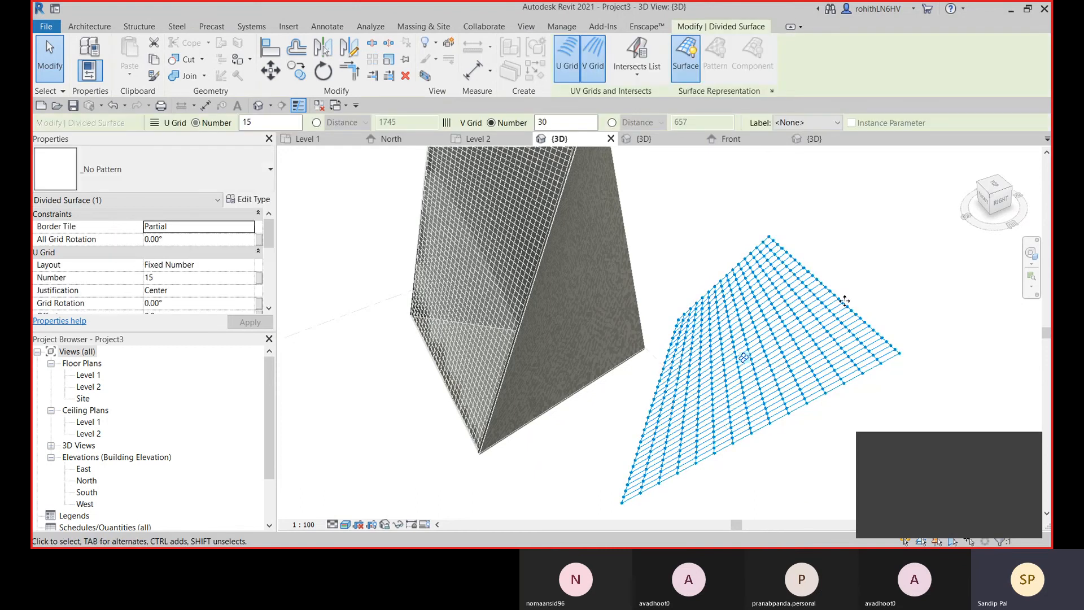
{"action": "scroll", "coordinate": [777, 243], "scroll_direction": "up", "scroll_amount": 1}
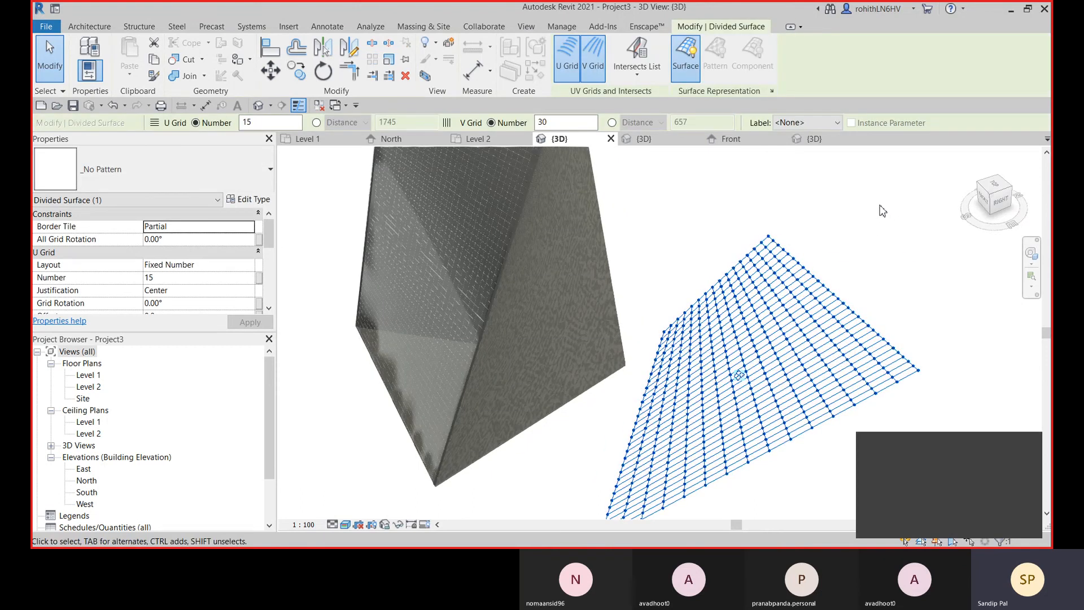
{"action": "left_click", "coordinate": [881, 211]}
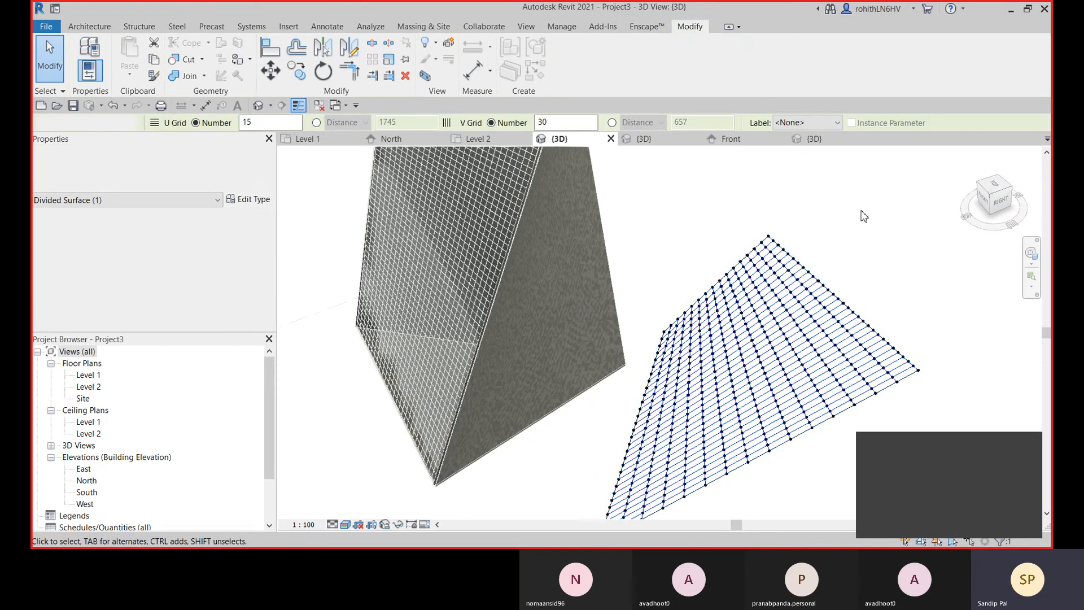
Place three Family2 panels on the divided surface's grid nodes, along the lower edge, at the apex and at the right corner, and finish the mass.
{"action": "left_click", "coordinate": [97, 28]}
{"action": "left_click", "coordinate": [189, 75]}
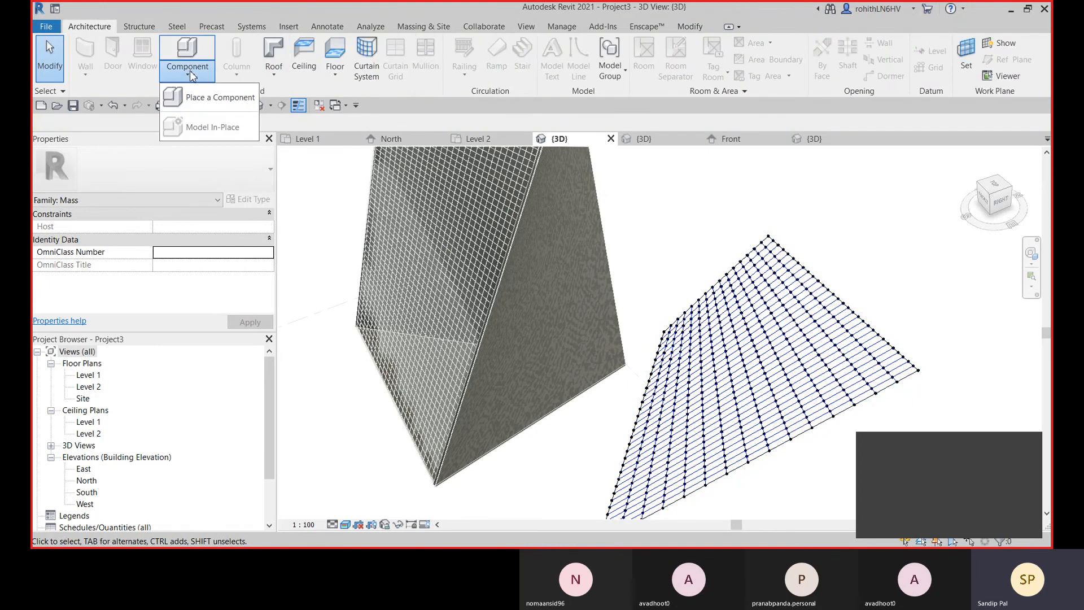
{"action": "left_click", "coordinate": [214, 97]}
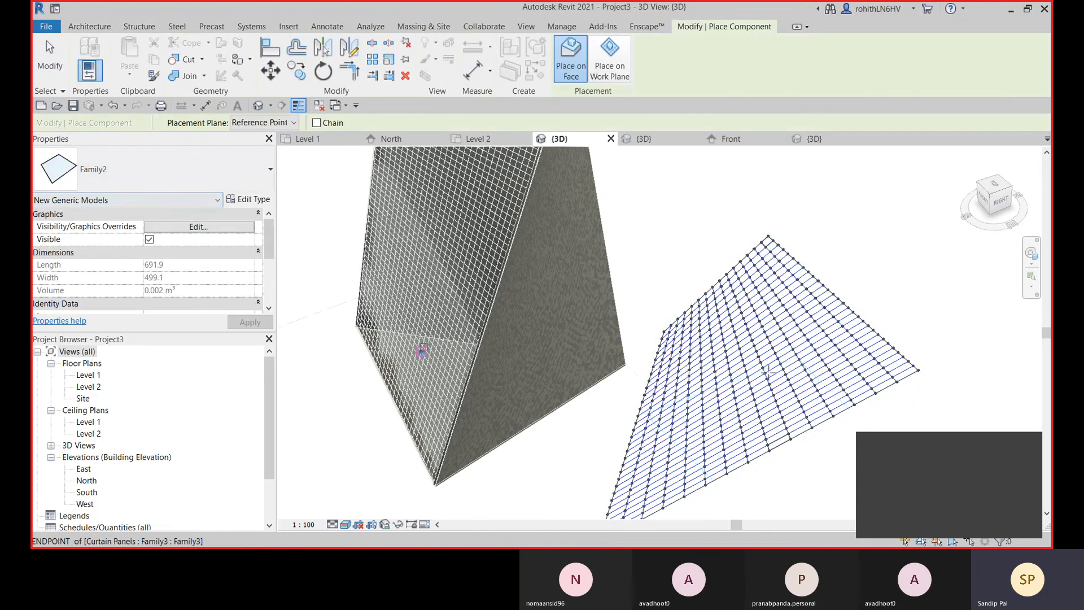
{"action": "scroll", "coordinate": [724, 466], "scroll_direction": "up", "scroll_amount": 2}
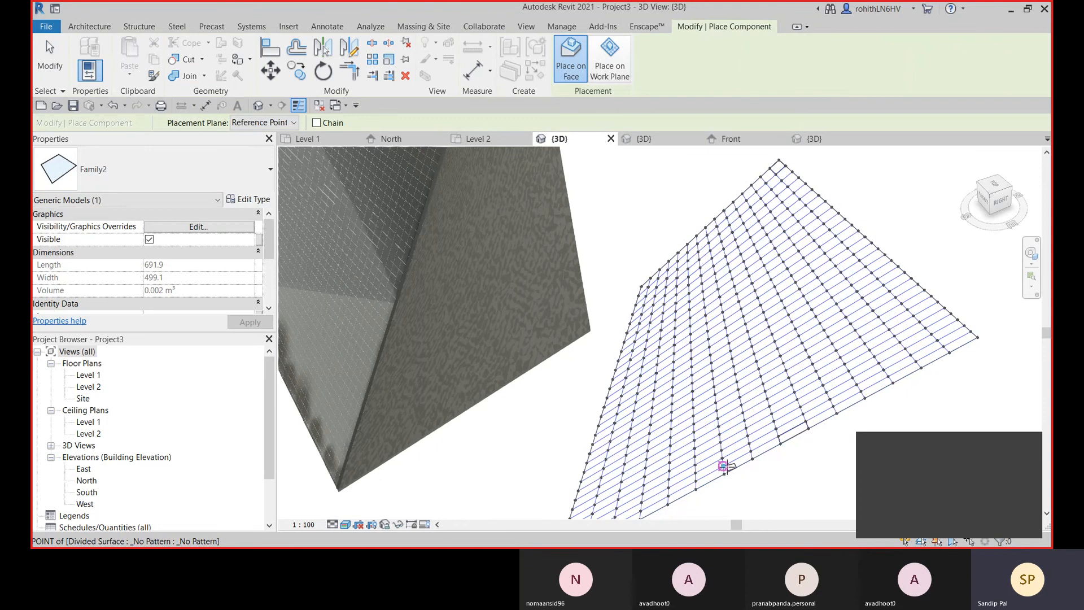
{"action": "left_click", "coordinate": [953, 353]}
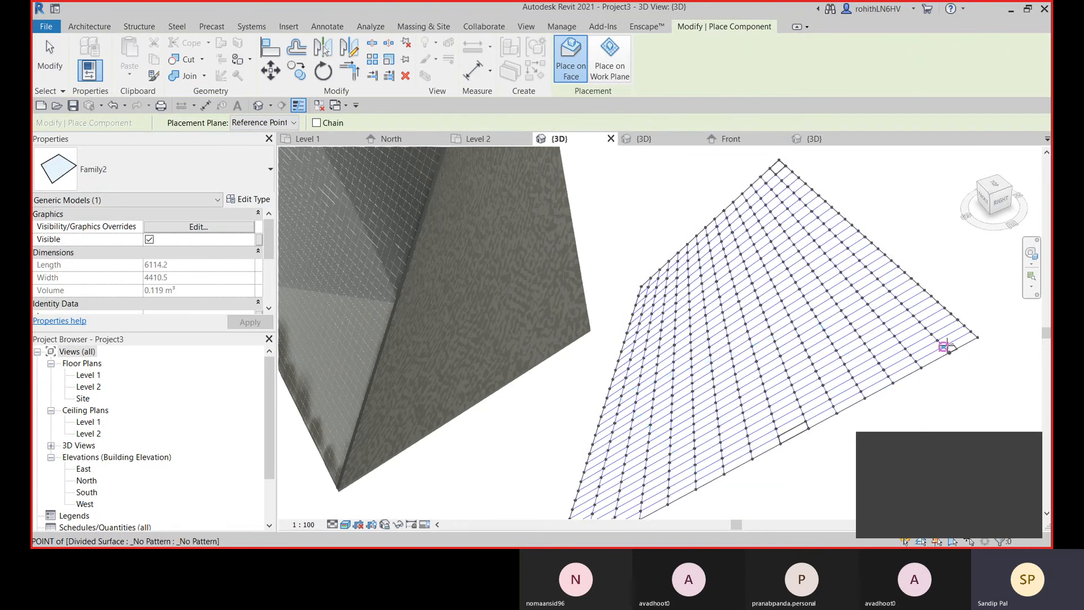
{"action": "left_click", "coordinate": [978, 337]}
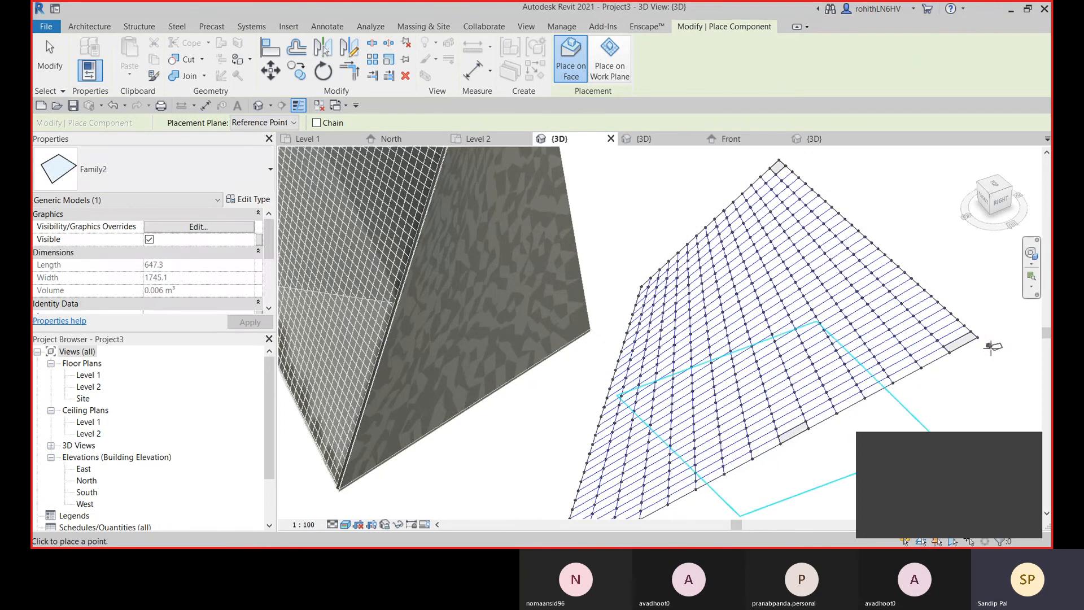
{"action": "key", "text": "Escape"}
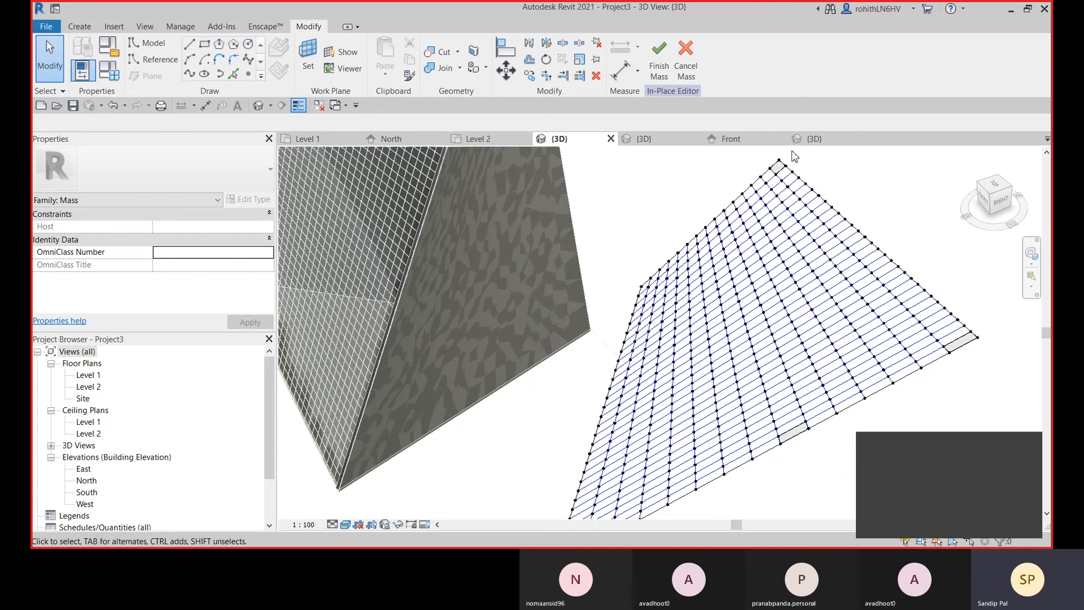
{"action": "left_click", "coordinate": [655, 58]}
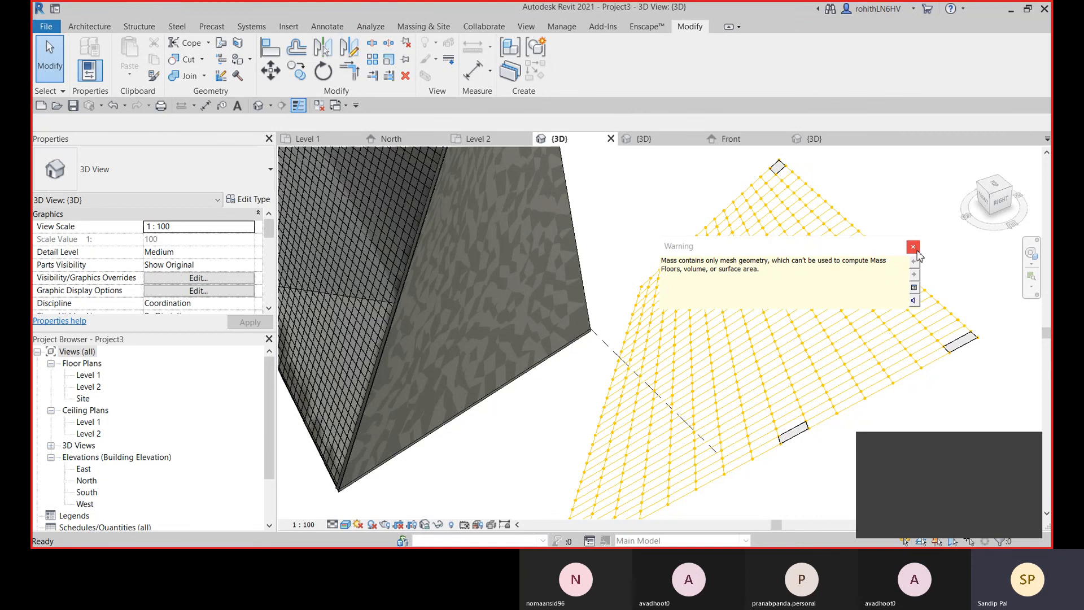
{"action": "left_click", "coordinate": [913, 247]}
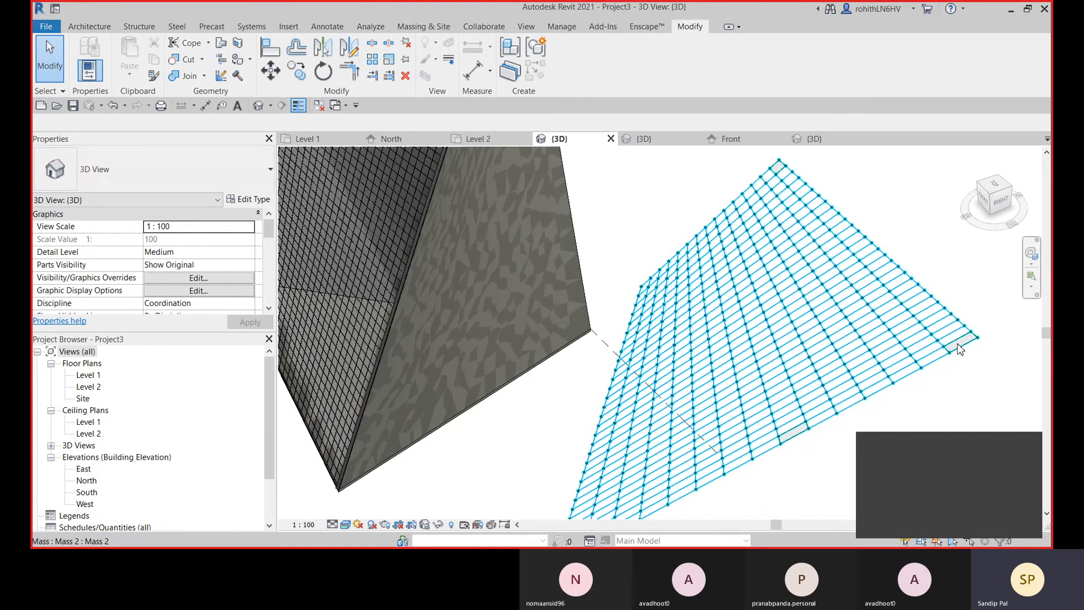
Edit the mass in place and check the reported Length and Width of the lower-edge and apex panels.
{"action": "left_click", "coordinate": [958, 349]}
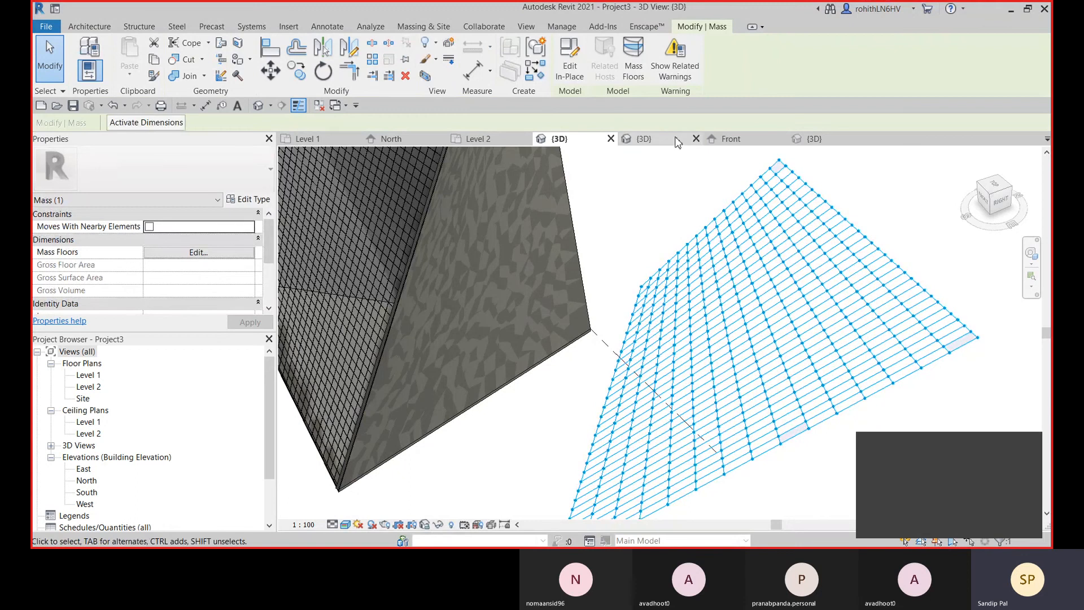
{"action": "left_click", "coordinate": [569, 56]}
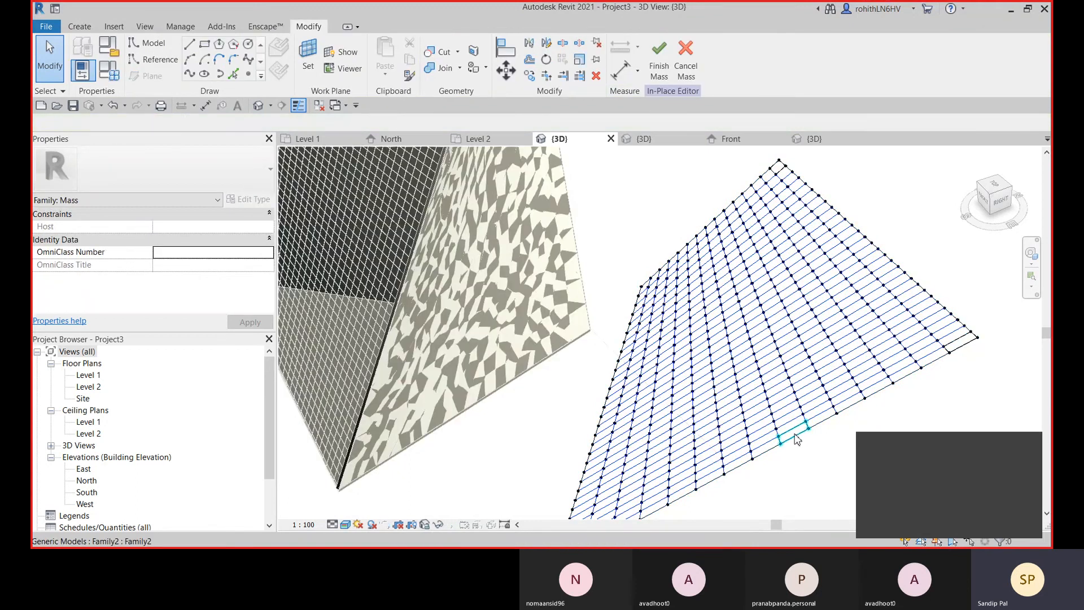
{"action": "left_click", "coordinate": [795, 439]}
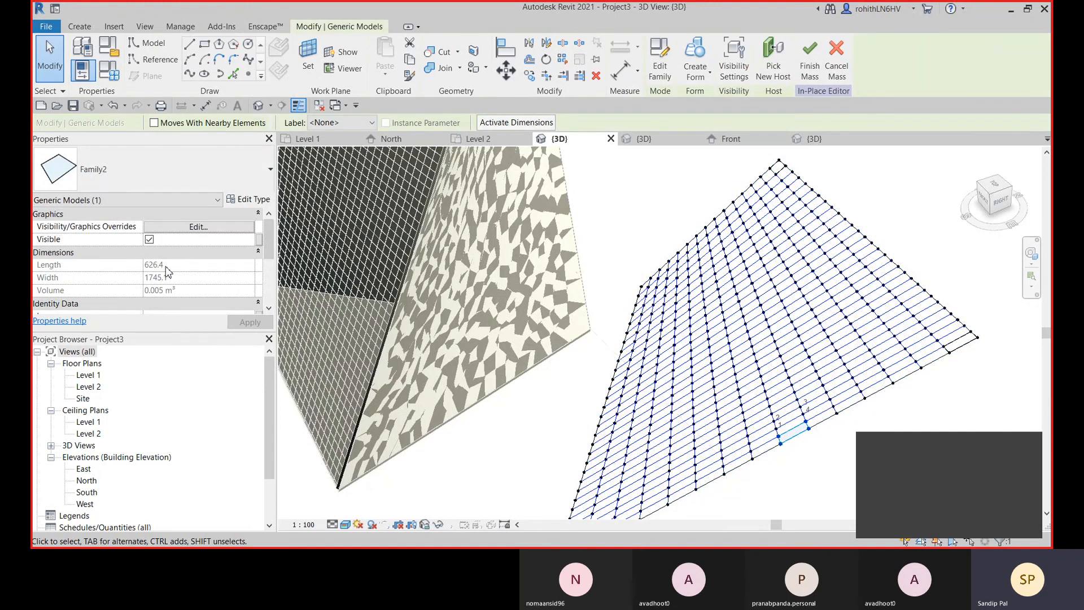
{"action": "left_click", "coordinate": [777, 171]}
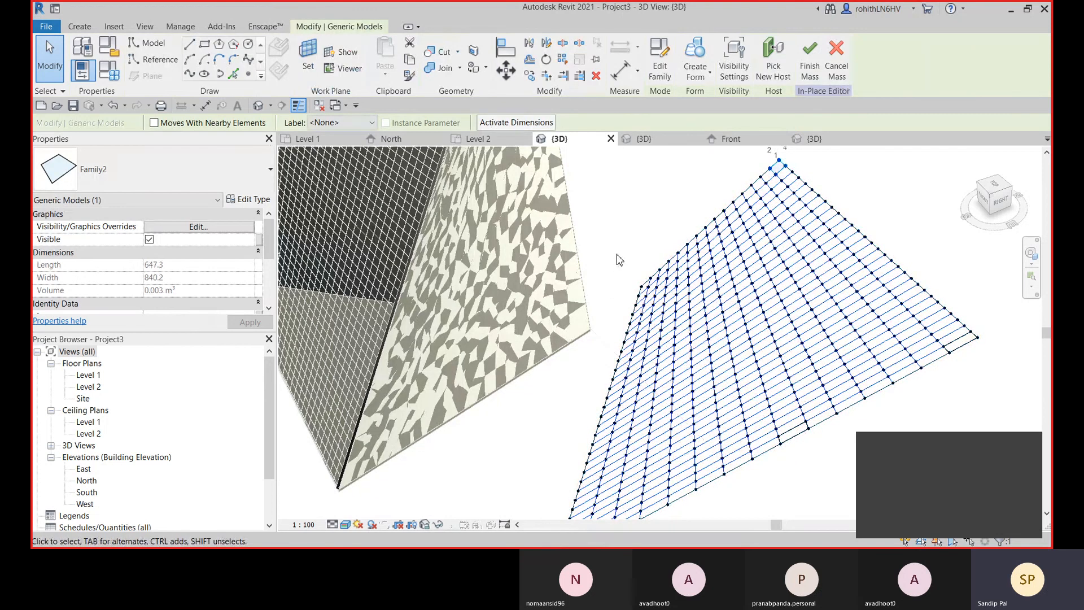
{"action": "scroll", "coordinate": [621, 261], "scroll_direction": "down", "scroll_amount": 3}
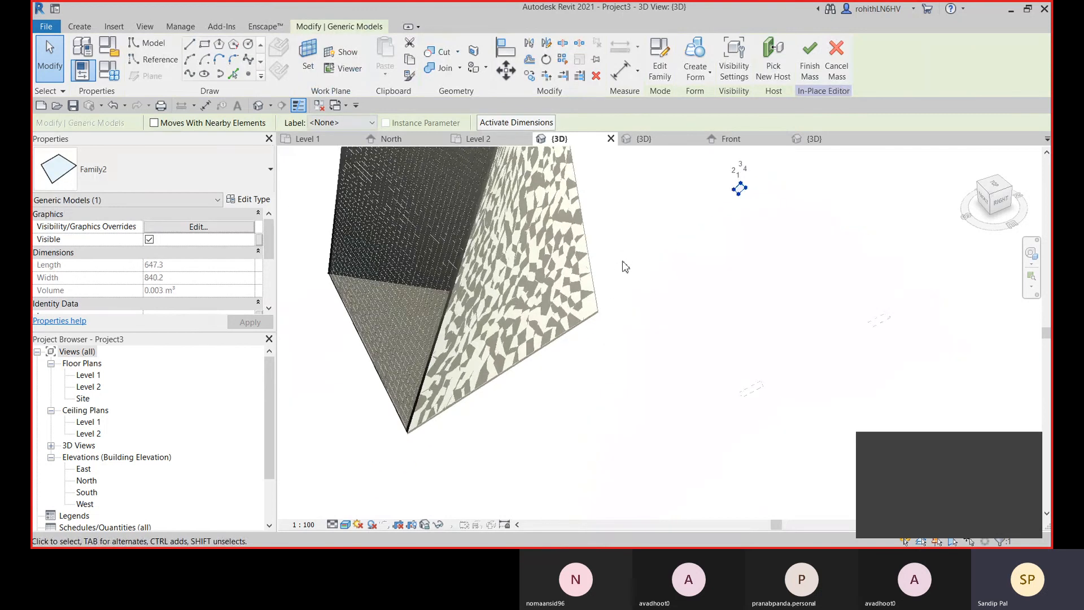
{"action": "left_click", "coordinate": [855, 204]}
Finish the in-place editing of the divided-surface mass.
{"action": "scroll", "coordinate": [642, 277], "scroll_direction": "down", "scroll_amount": 2}
{"action": "middle_click_drag", "start_coordinate": [604, 331], "coordinate": [617, 413]}
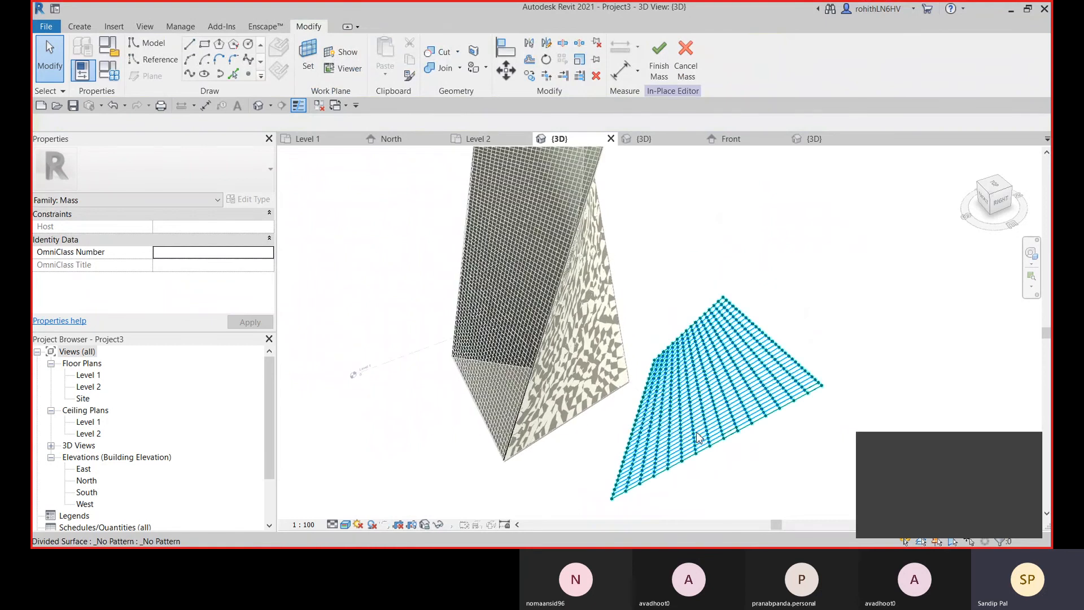
{"action": "middle_click_drag", "start_coordinate": [698, 438], "coordinate": [728, 408], "text": "shift"}
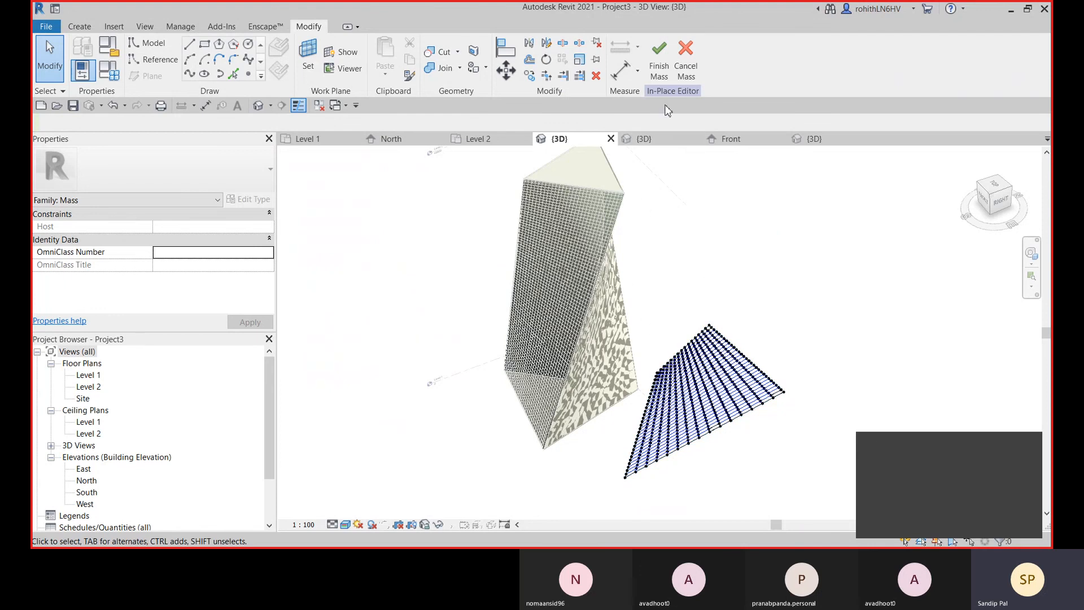
{"action": "middle_click_drag", "start_coordinate": [627, 438], "coordinate": [598, 467]}
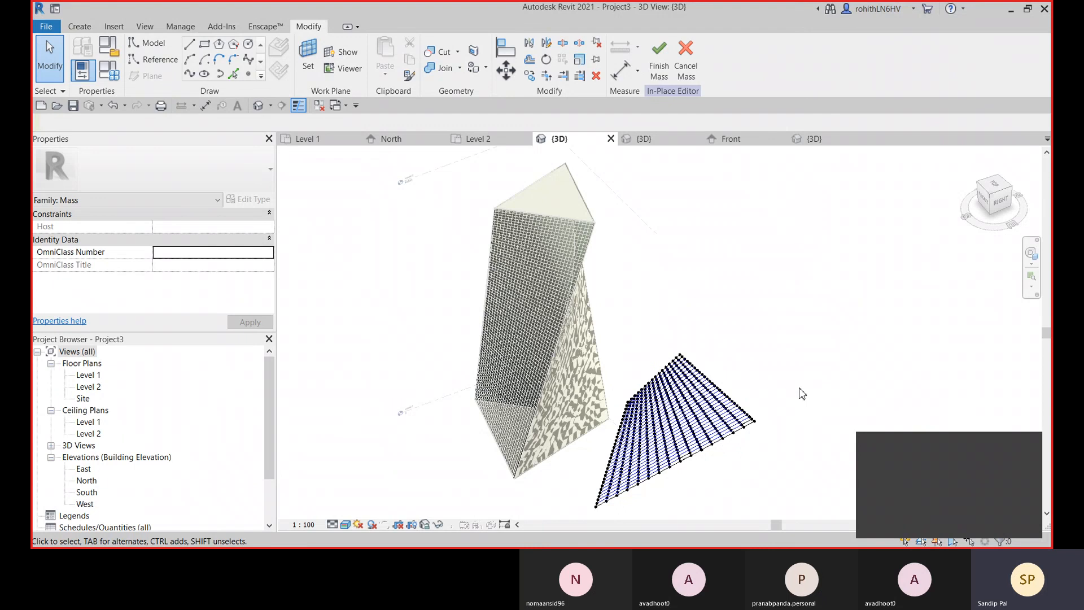
{"action": "left_click", "coordinate": [658, 52]}
{"action": "left_click", "coordinate": [922, 483]}
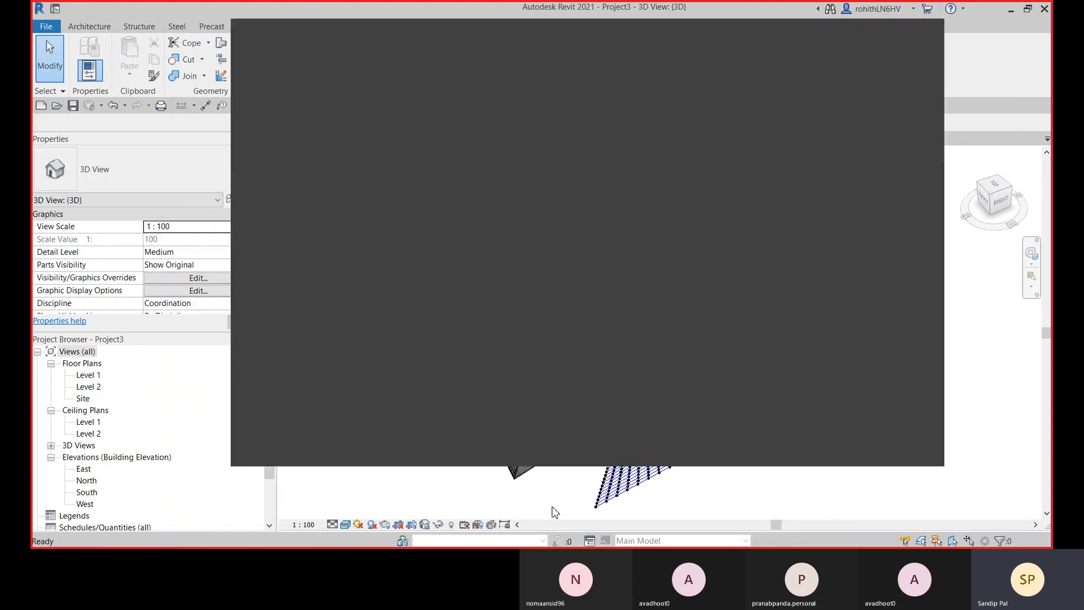